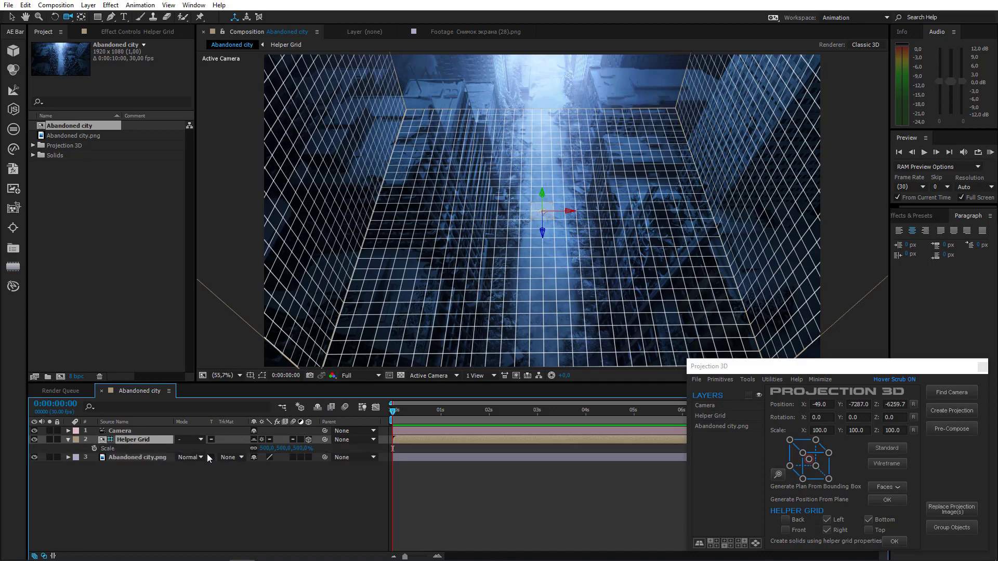
Step: Set the Helper Grid's X scale to about 201% and apply the 20mm preset to the Camera
{"action": "left_click_drag", "start_coordinate": [263, 448], "coordinate": [102, 441]}
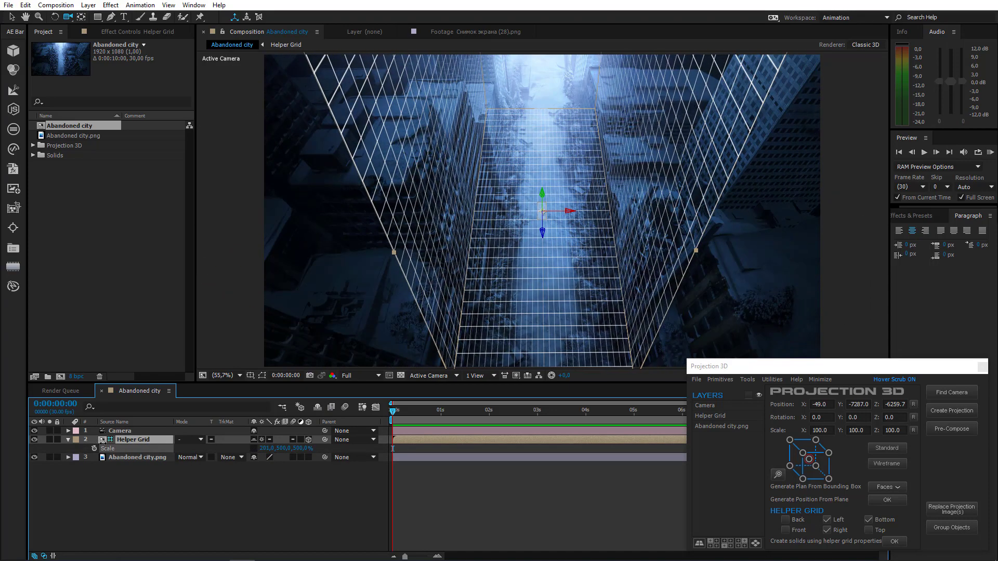
{"action": "double_click", "coordinate": [127, 431]}
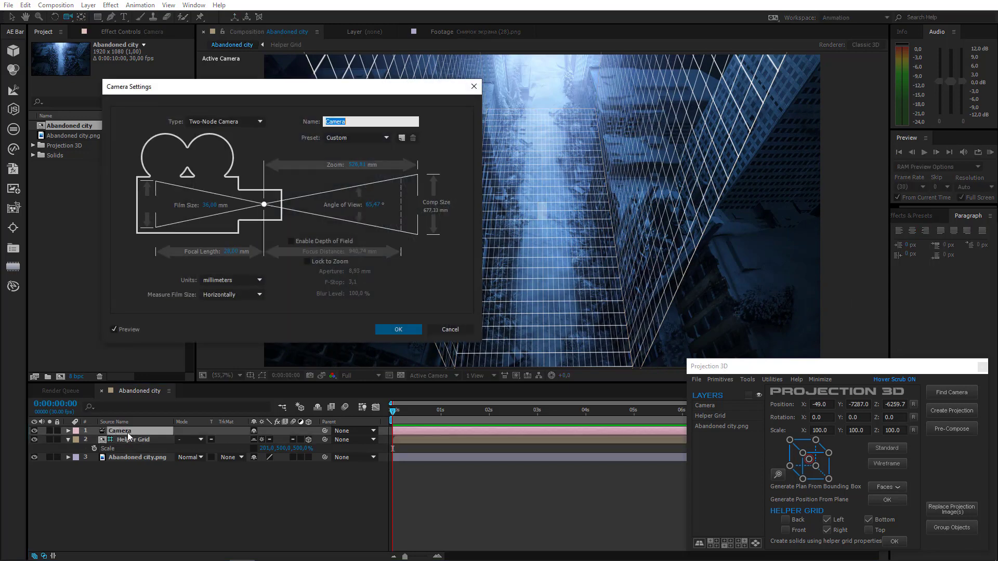
{"action": "left_click", "coordinate": [351, 137]}
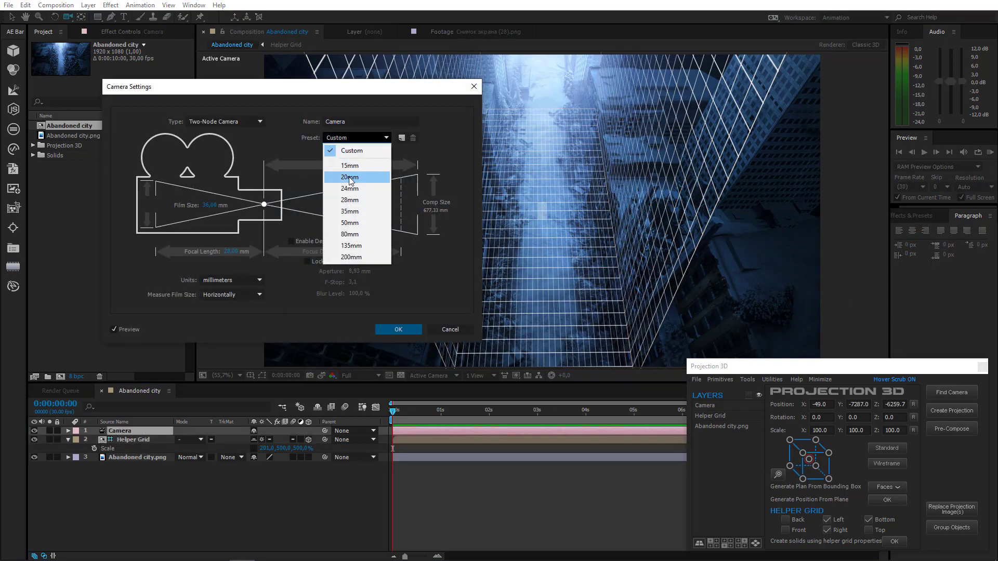
{"action": "left_click", "coordinate": [350, 178]}
{"action": "left_click", "coordinate": [403, 332]}
Step: Fit the Helper Grid to the street by adjusting the camera and raising the grid's scale to about 553% Y and 759% Z
{"action": "left_click_drag", "start_coordinate": [485, 312], "coordinate": [543, 280]}
{"action": "scroll", "coordinate": [533, 285], "scroll_direction": "up", "scroll_amount": 5}
{"action": "scroll", "coordinate": [537, 283], "scroll_direction": "down", "scroll_amount": 1}
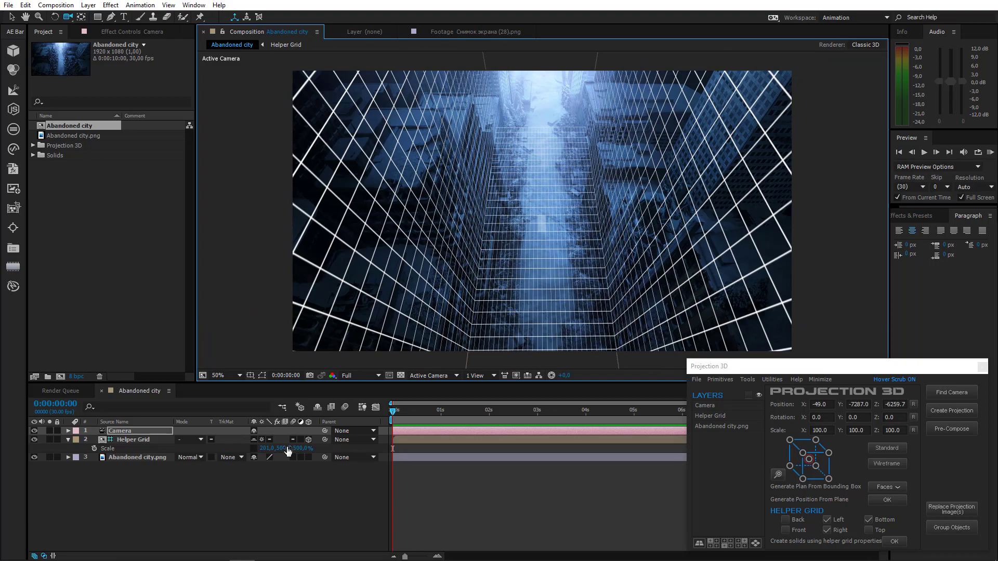
{"action": "left_click_drag", "start_coordinate": [288, 451], "coordinate": [538, 258]}
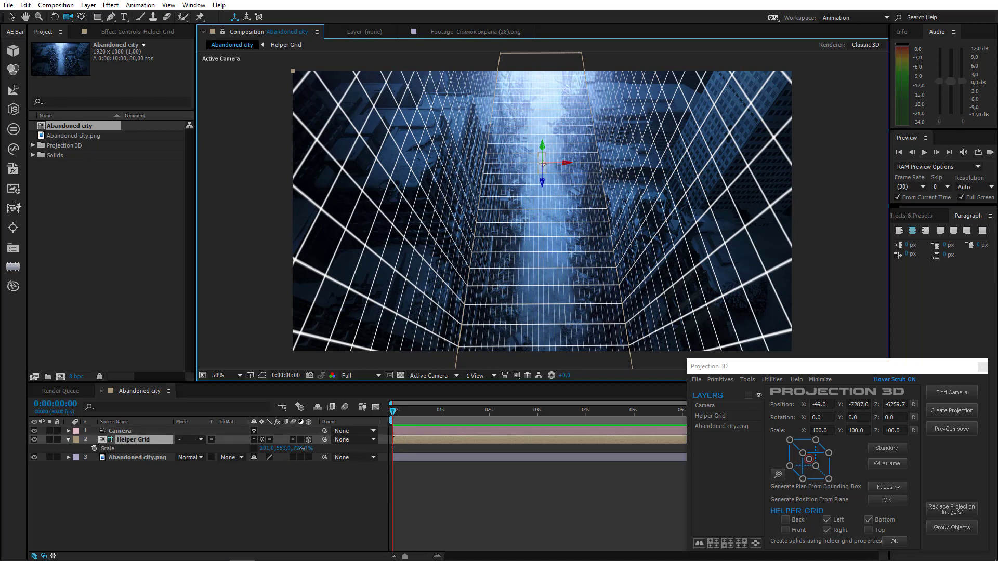
{"action": "left_click_drag", "start_coordinate": [303, 449], "coordinate": [319, 446]}
{"action": "mouse_move", "coordinate": [499, 321]}
{"action": "left_mouse_down"}
{"action": "mouse_move", "coordinate": [499, 312]}
{"action": "mouse_move", "coordinate": [492, 324]}
{"action": "left_mouse_up"}
Step: Set the Helper Grid's X scale to about -132% and adjust the camera so the grid follows the street's edges
{"action": "left_click_drag", "start_coordinate": [264, 450], "coordinate": [236, 449]}
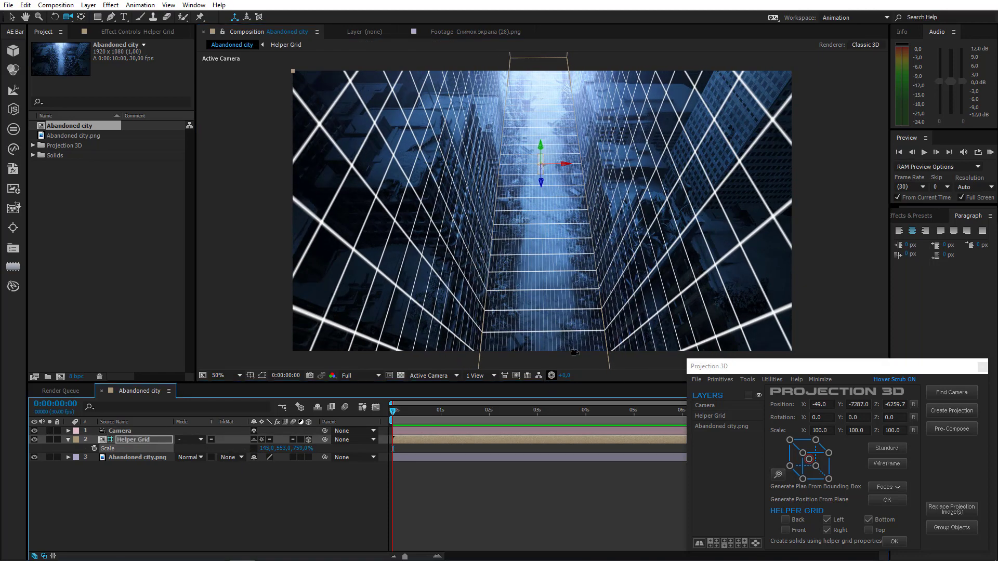
{"action": "left_click_drag", "start_coordinate": [574, 352], "coordinate": [567, 320]}
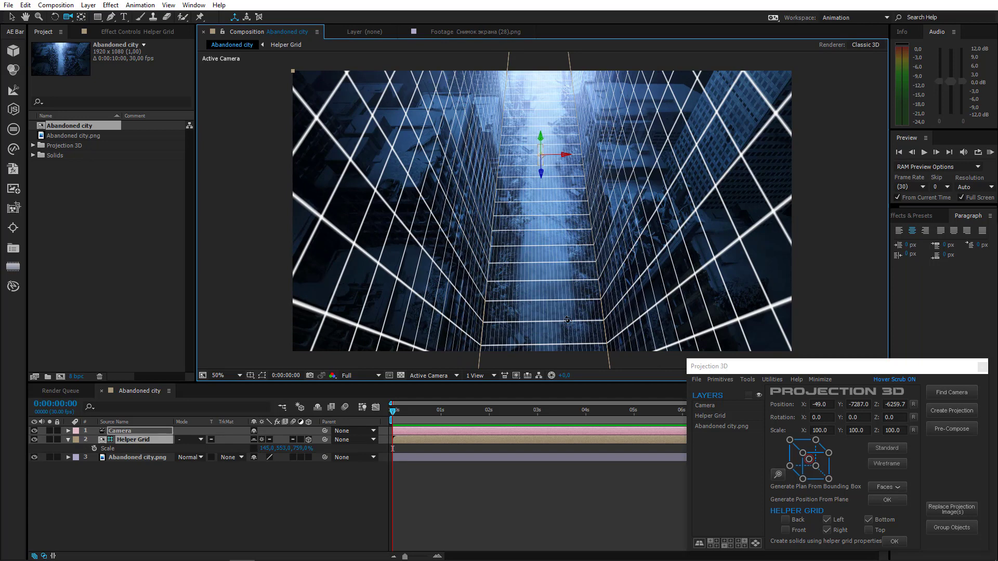
{"action": "left_click_drag", "start_coordinate": [265, 448], "coordinate": [121, 448]}
{"action": "mouse_move", "coordinate": [560, 276]}
{"action": "left_mouse_down"}
{"action": "mouse_move", "coordinate": [556, 260]}
{"action": "mouse_move", "coordinate": [547, 282]}
{"action": "left_mouse_up"}
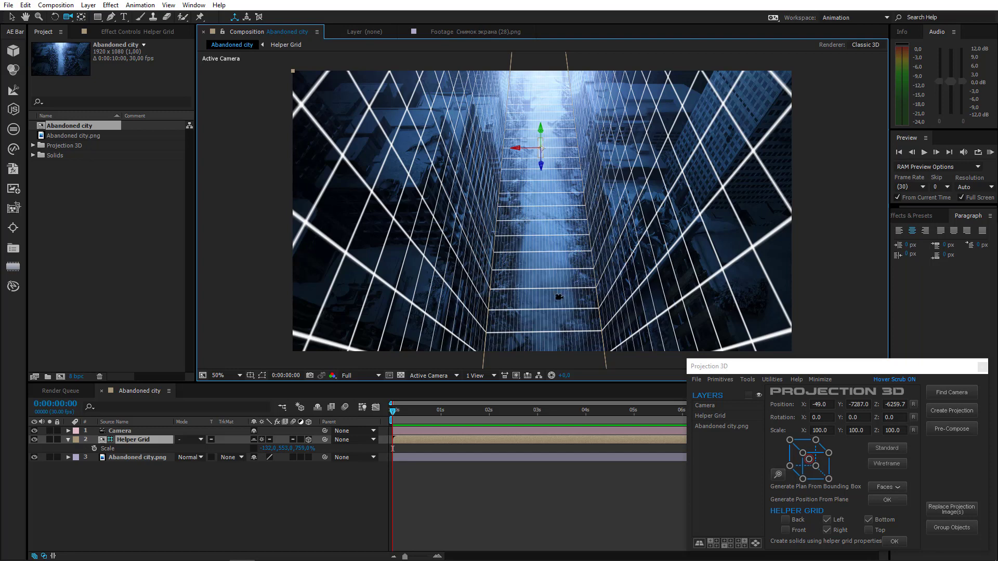
Step: Hide the shy layers and create a projection from the Camera and Abandoned city.png layers
{"action": "left_click", "coordinate": [316, 408]}
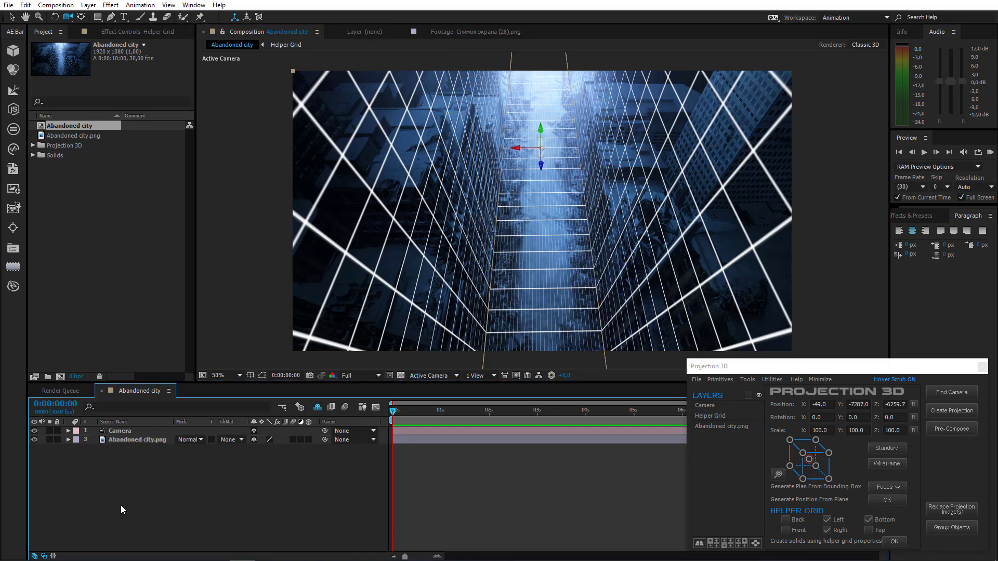
{"action": "left_click_drag", "start_coordinate": [144, 457], "coordinate": [165, 427]}
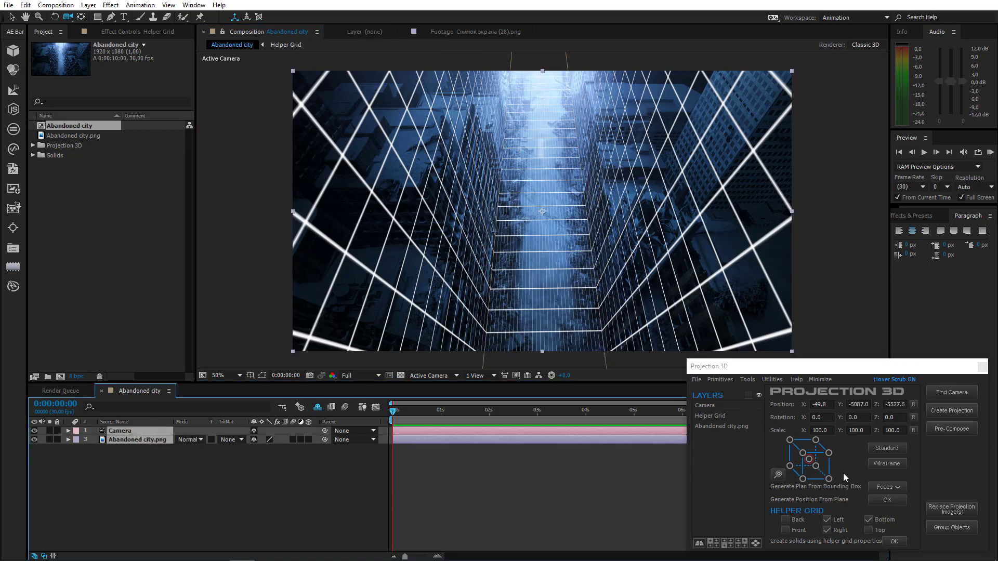
{"action": "left_click", "coordinate": [948, 412]}
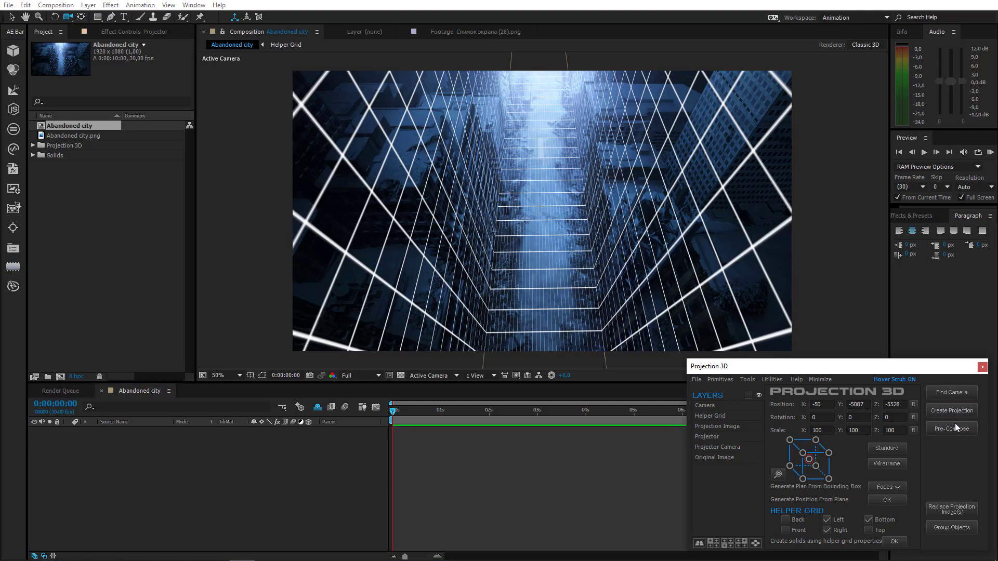
Step: Pre-compose the projection with the number of copies set to 4
{"action": "left_click", "coordinate": [952, 429]}
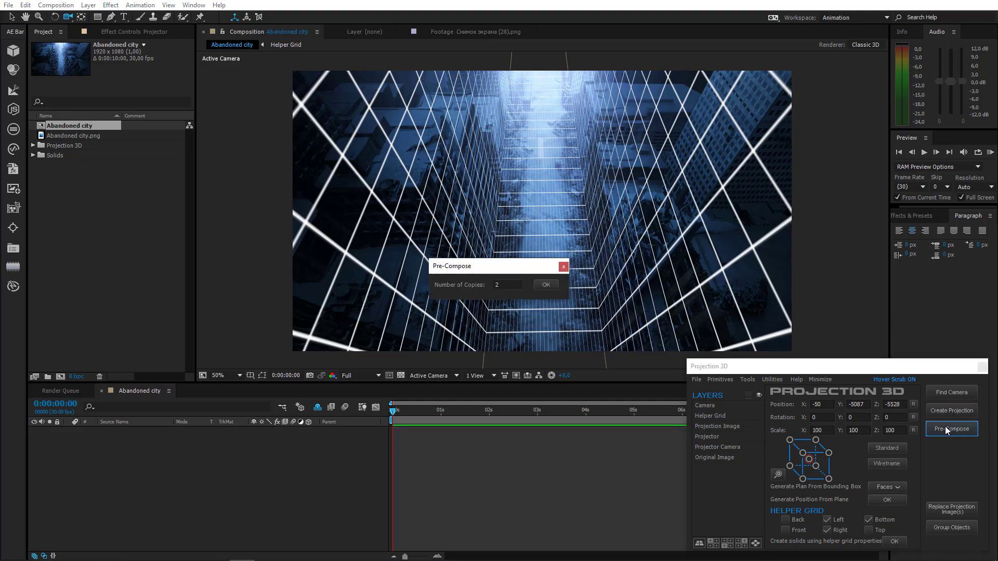
{"action": "left_click", "coordinate": [504, 287]}
{"action": "type", "text": "4"}
{"action": "left_click", "coordinate": [543, 286]}
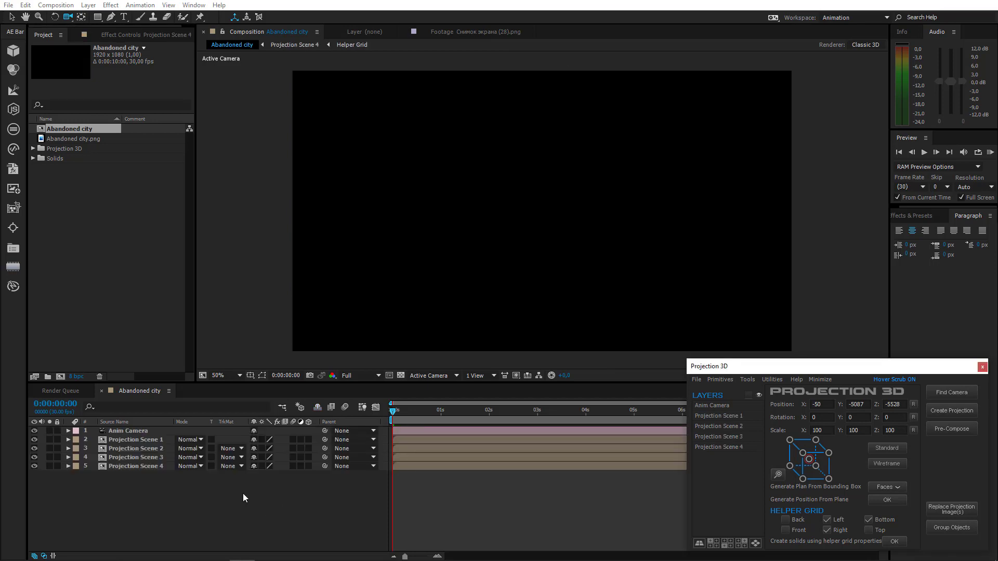
Step: Open the Projection Scene 4 composition and turn off the visibility of its Helper Grid layer
{"action": "double_click", "coordinate": [152, 467]}
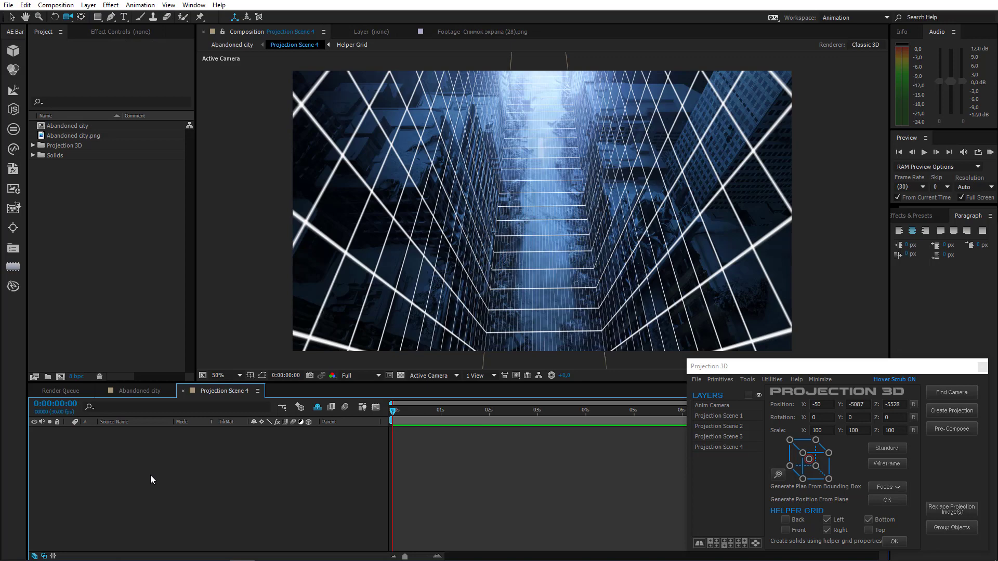
{"action": "left_click", "coordinate": [12, 16]}
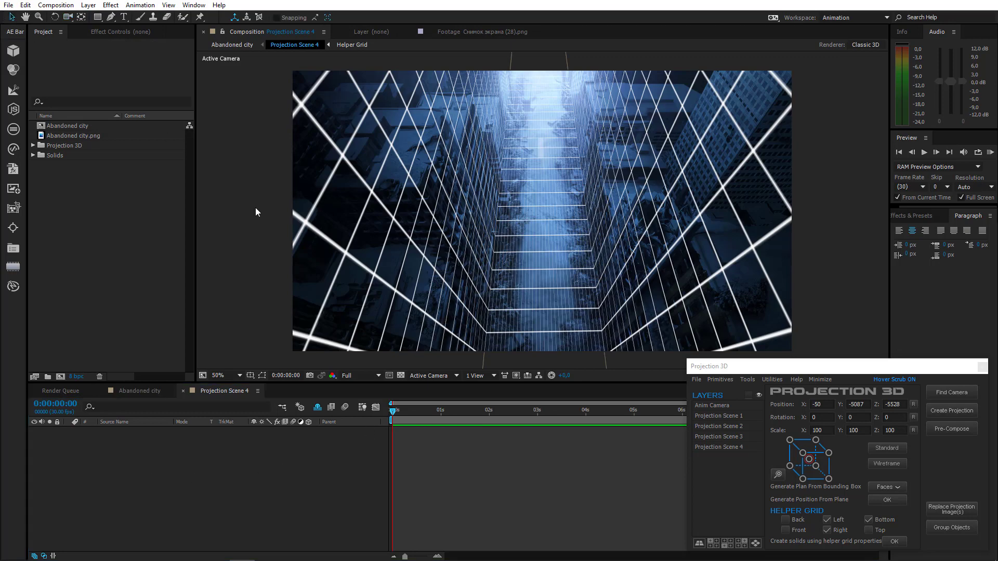
{"action": "scroll", "coordinate": [254, 207], "scroll_direction": "up", "scroll_amount": 1}
{"action": "left_click_drag", "start_coordinate": [387, 254], "coordinate": [416, 324]}
{"action": "scroll", "coordinate": [416, 324], "scroll_direction": "down", "scroll_amount": 2}
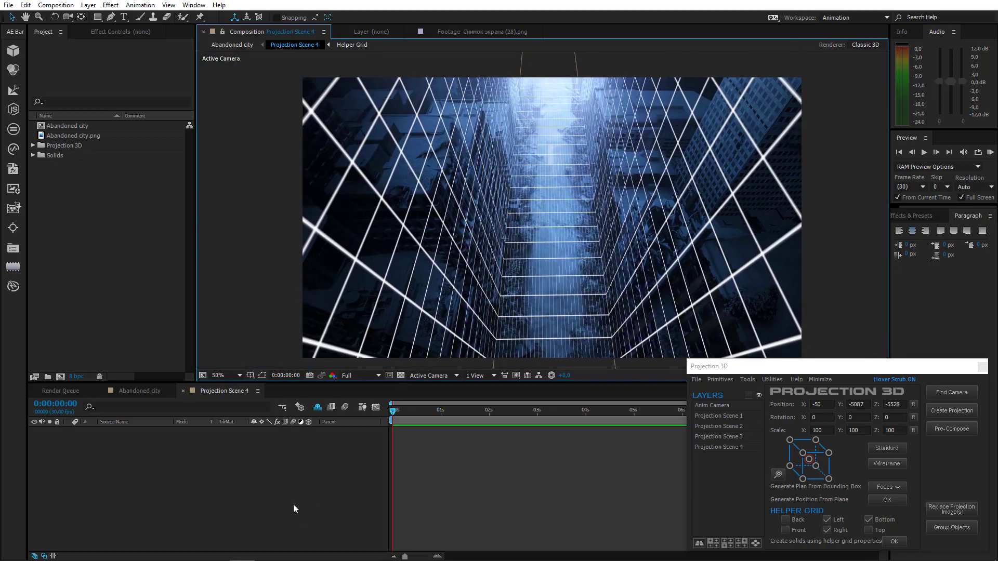
{"action": "left_click", "coordinate": [738, 478]}
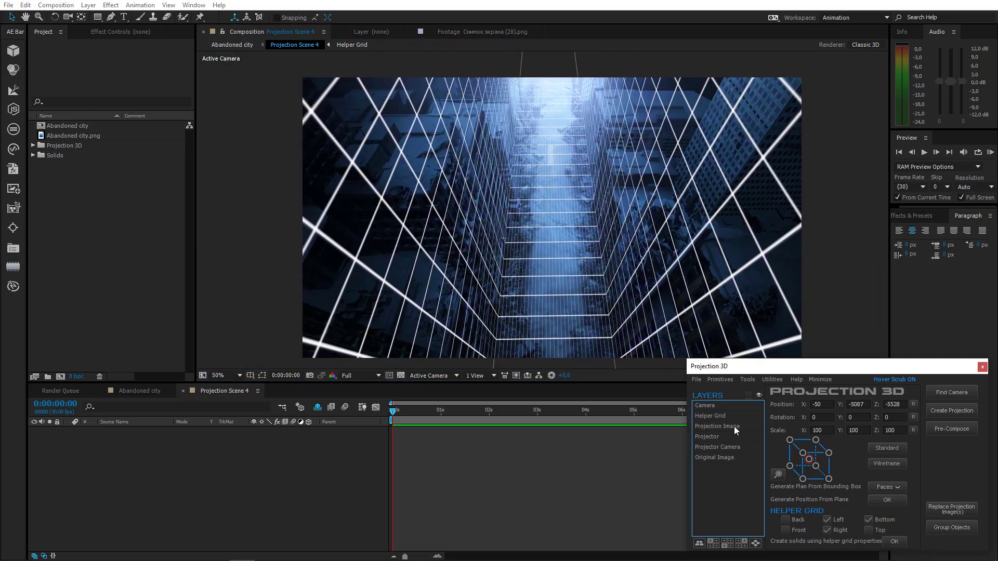
{"action": "left_click", "coordinate": [724, 416]}
{"action": "left_click", "coordinate": [758, 396]}
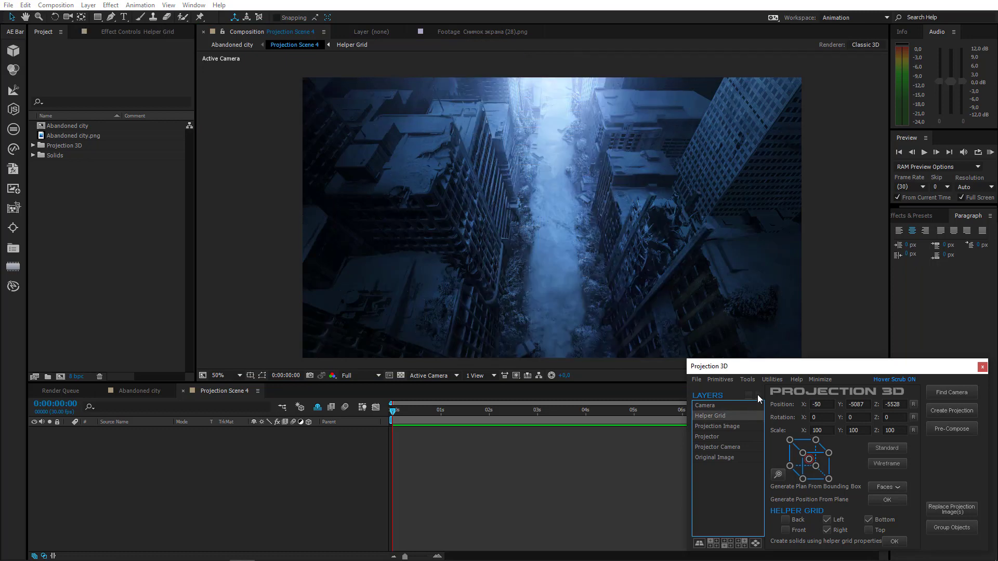
{"action": "left_click", "coordinate": [274, 479]}
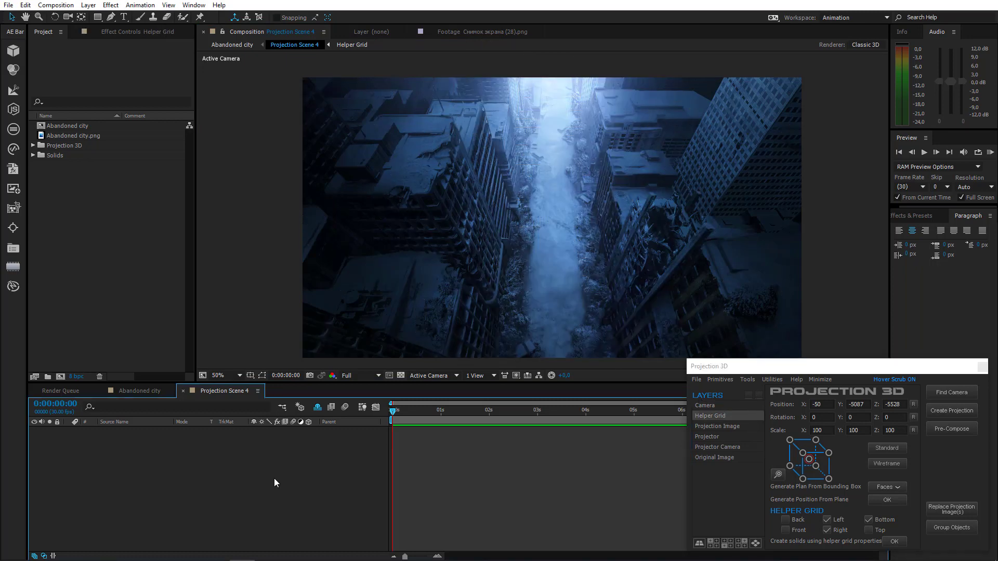
Step: Create a solid from only the Bottom side of the helper grid and widen it far beyond both street edges
{"action": "left_click", "coordinate": [839, 531]}
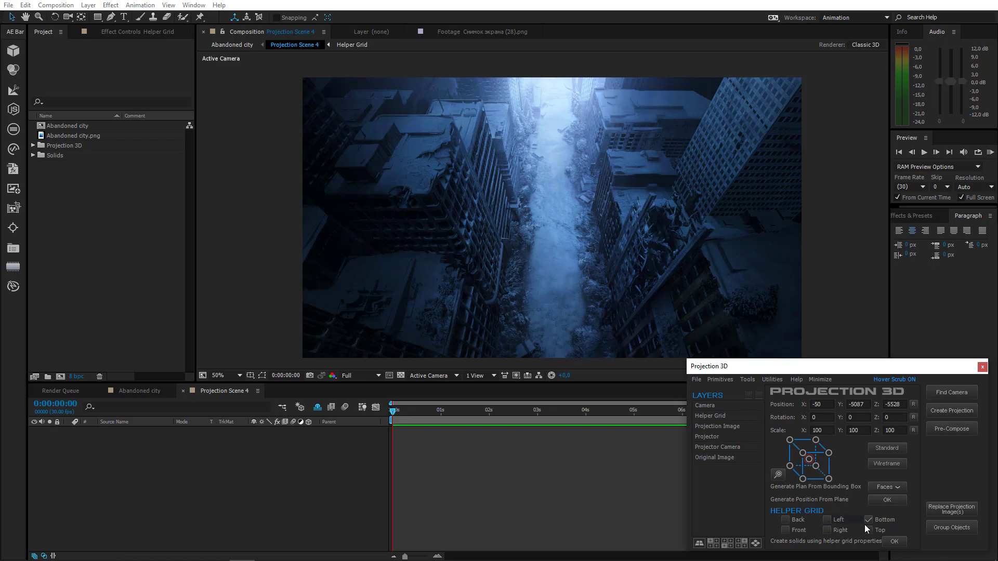
{"action": "left_click", "coordinate": [895, 541]}
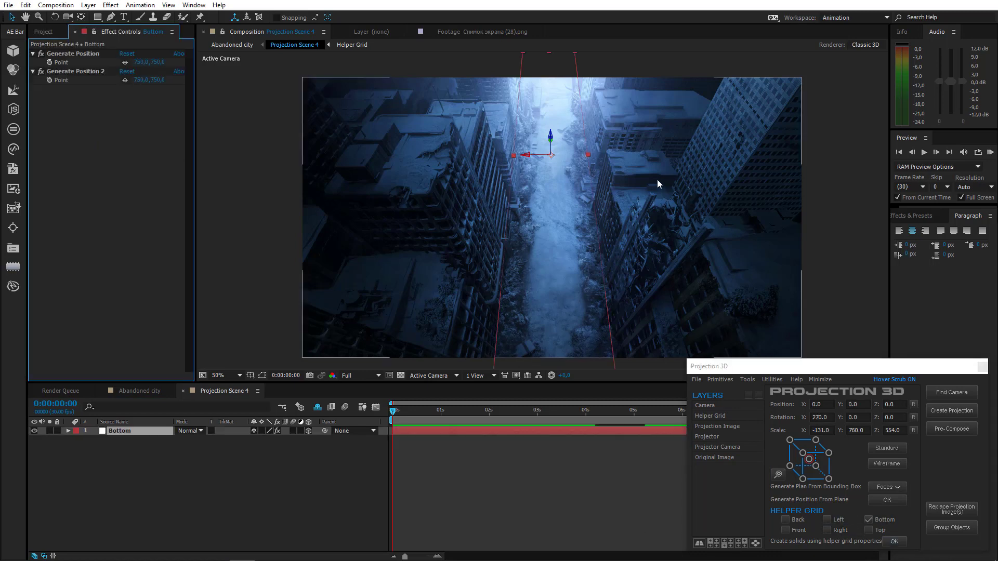
{"action": "left_click", "coordinate": [590, 160]}
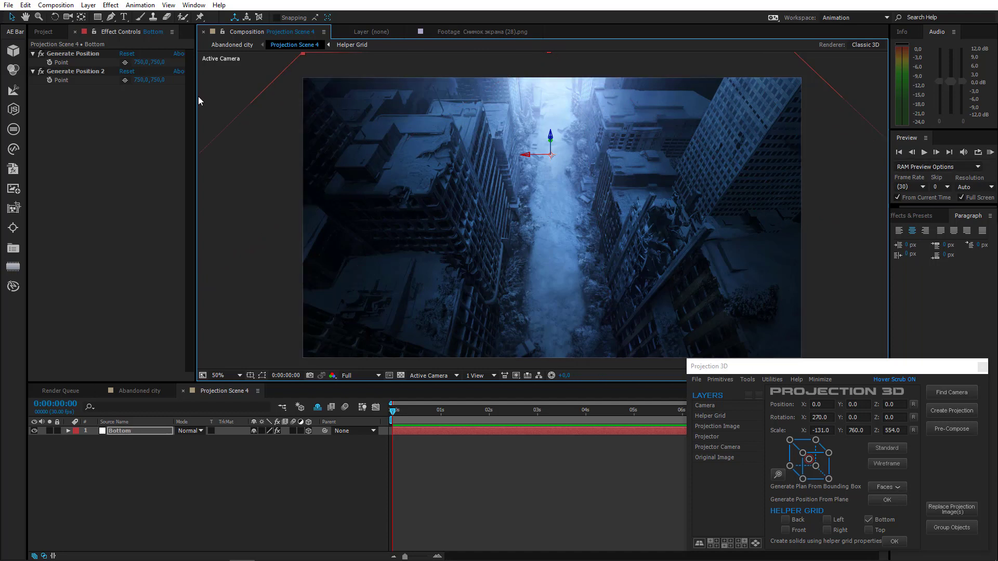
Step: Place the Bottom layer's Generate Position point at the lower-left building's base corner and generate a plane from that point
{"action": "left_click", "coordinate": [125, 62]}
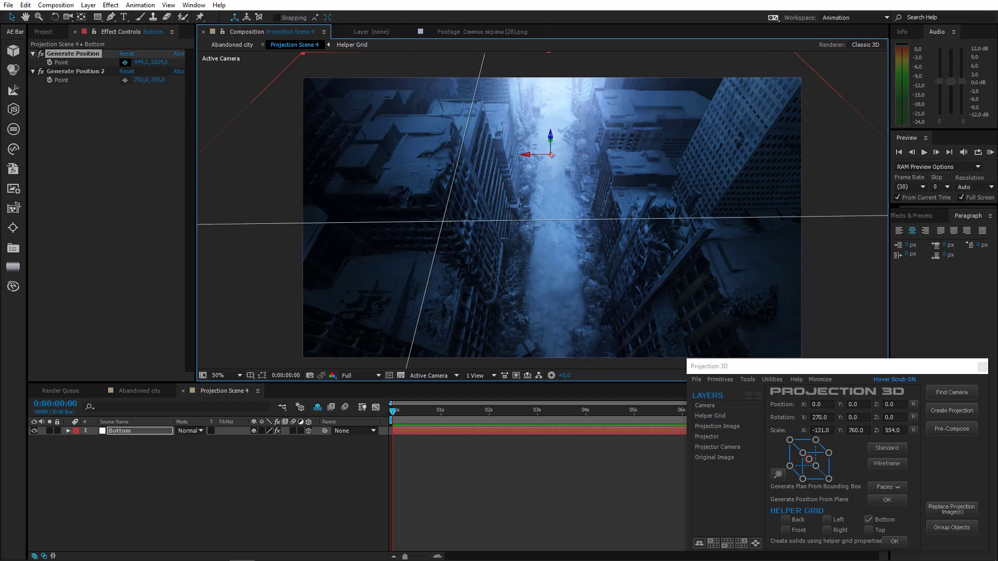
{"action": "left_click", "coordinate": [498, 315]}
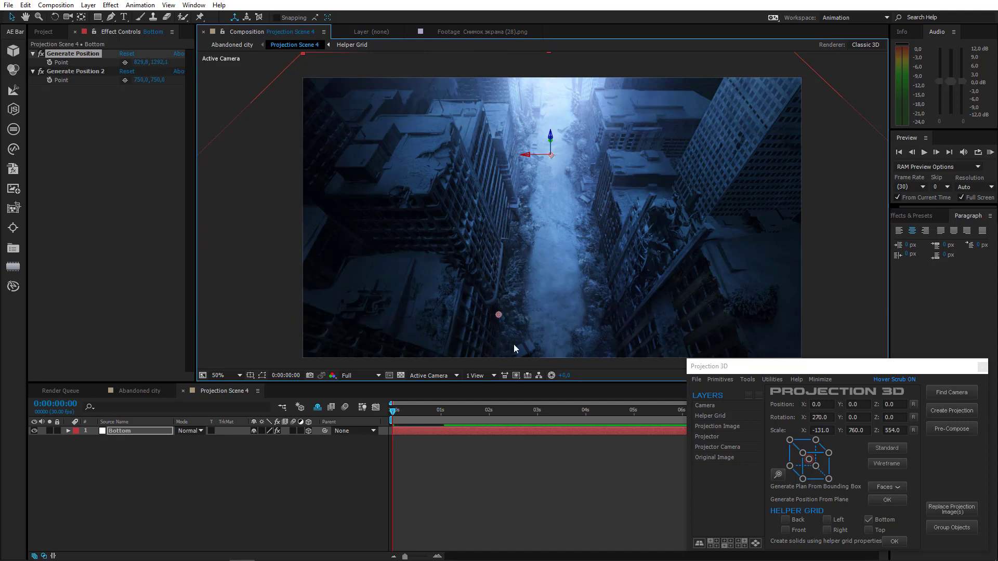
{"action": "left_click", "coordinate": [747, 380]}
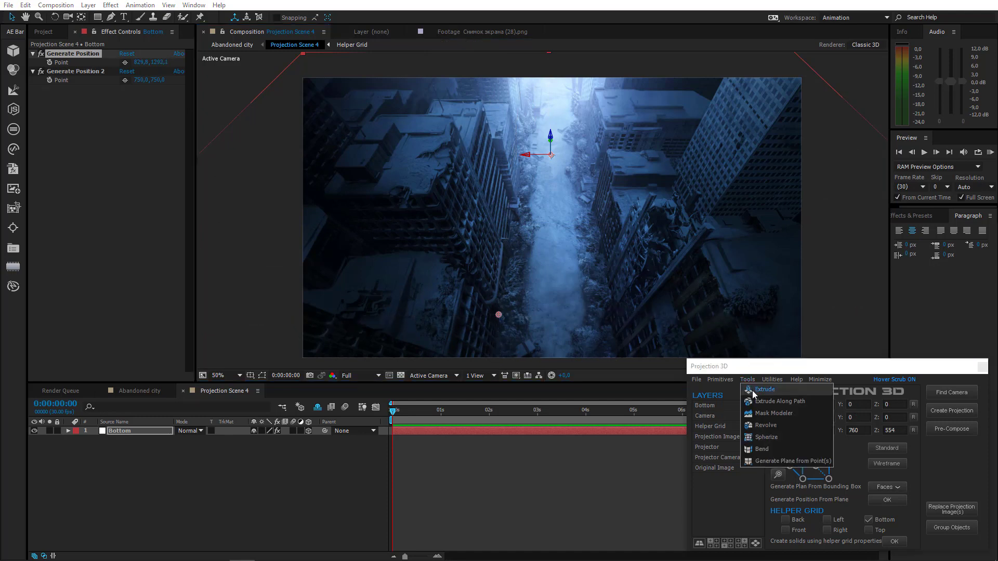
{"action": "left_click", "coordinate": [762, 465]}
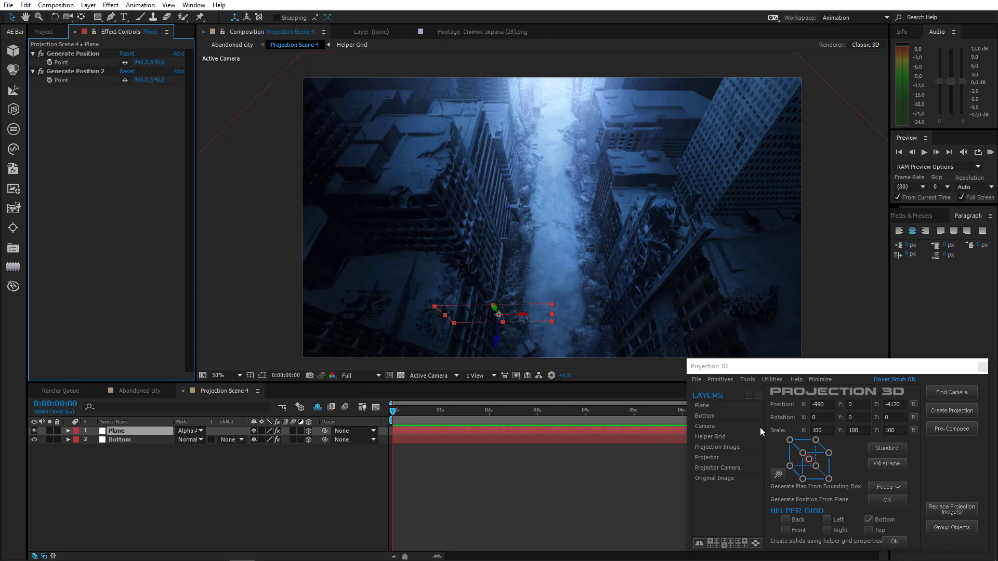
Step: Enable Reposition Only Anchor Point and choose the bounding cube's front lower-right corner as the new plane's anchor point
{"action": "left_click", "coordinate": [777, 473]}
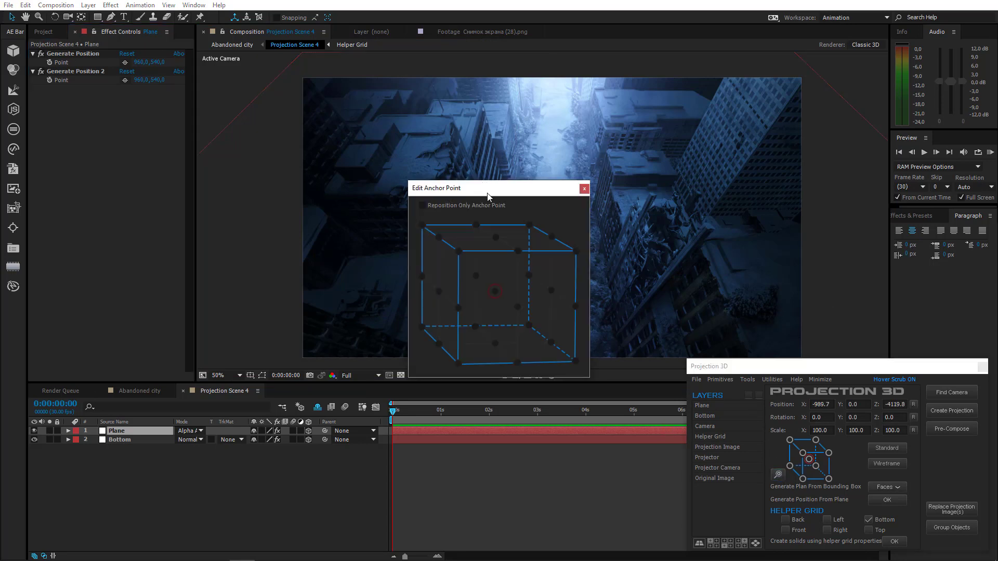
{"action": "left_click_drag", "start_coordinate": [482, 187], "coordinate": [880, 169]}
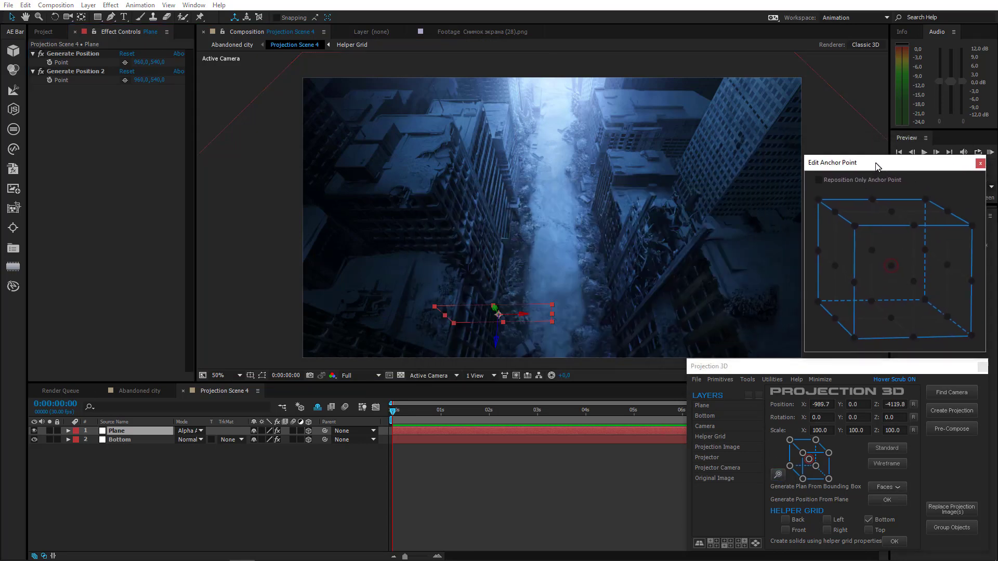
{"action": "left_click", "coordinate": [843, 180]}
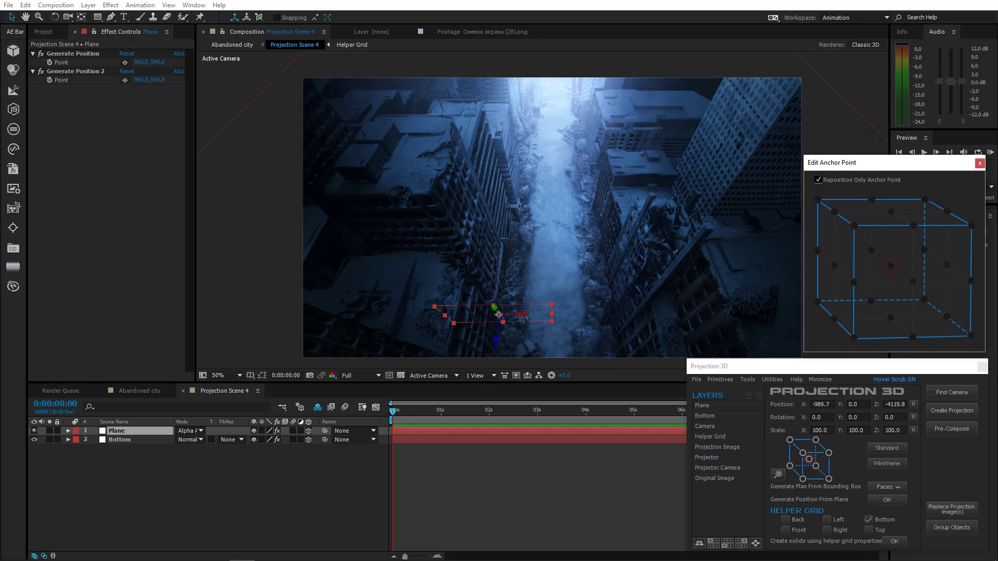
{"action": "left_click", "coordinate": [970, 336]}
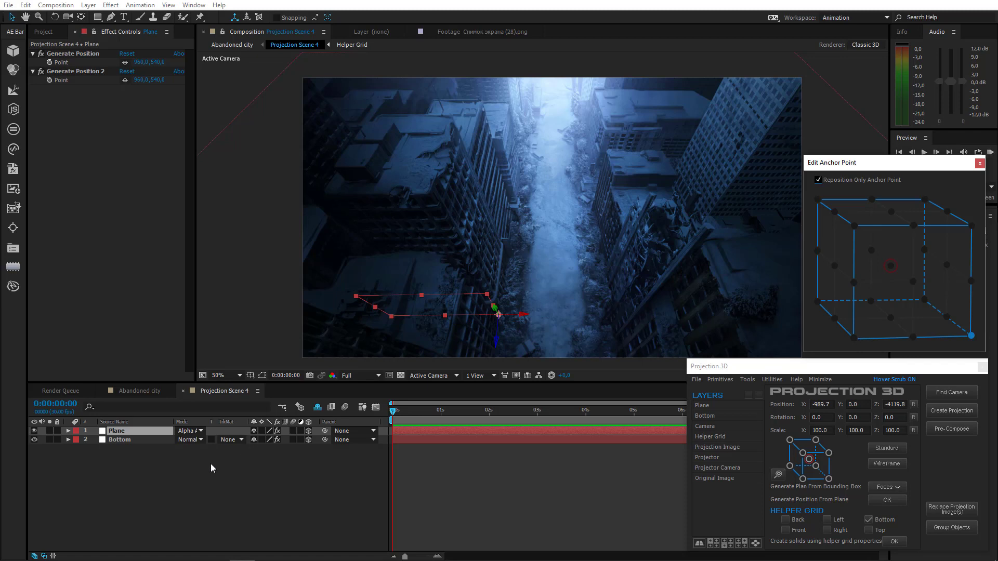
Step: Set the Plane layer's Y Rotation to -90° and stretch the plane along and above the lower-left building's street-side wall
{"action": "left_click", "coordinate": [147, 434]}
{"action": "key", "text": "r"}
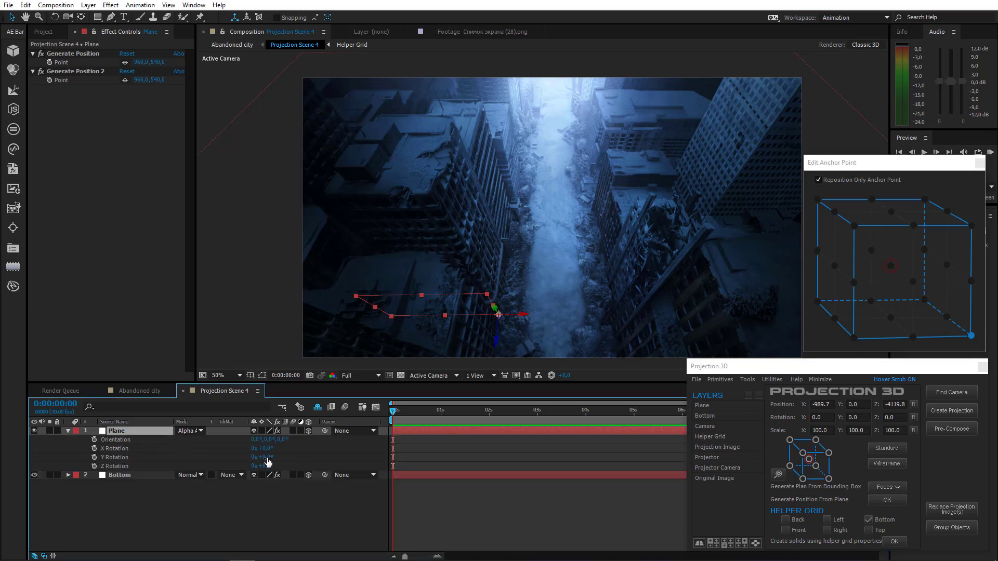
{"action": "left_click", "coordinate": [266, 458]}
{"action": "type", "text": "-90"}
{"action": "key", "text": "Return"}
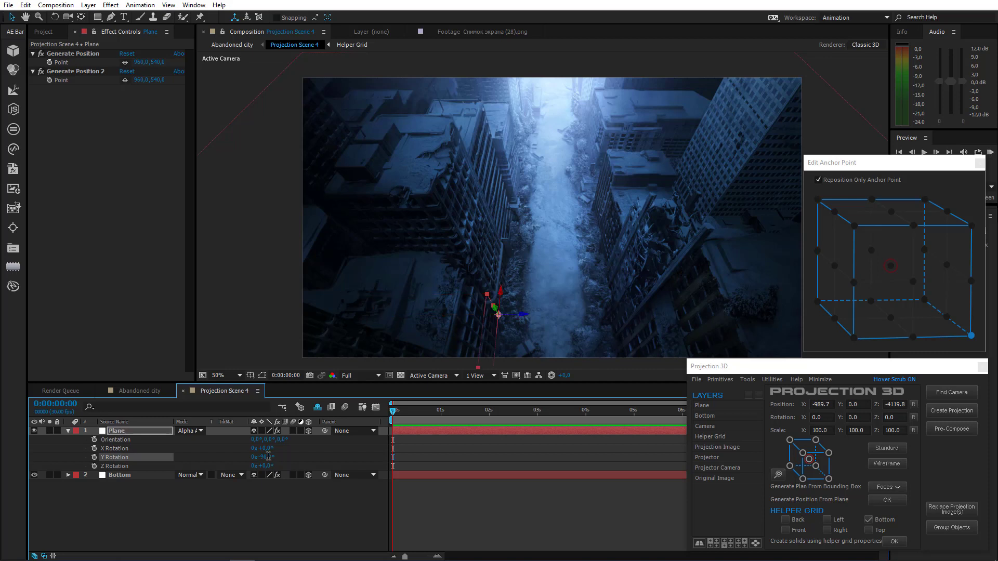
{"action": "left_click", "coordinate": [15, 18]}
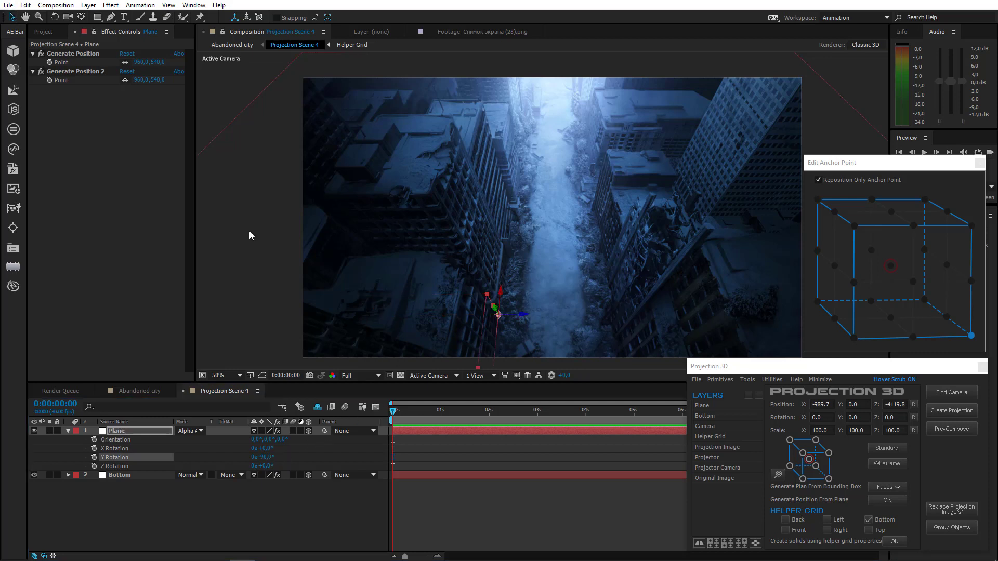
{"action": "left_click_drag", "start_coordinate": [404, 354], "coordinate": [265, 321]}
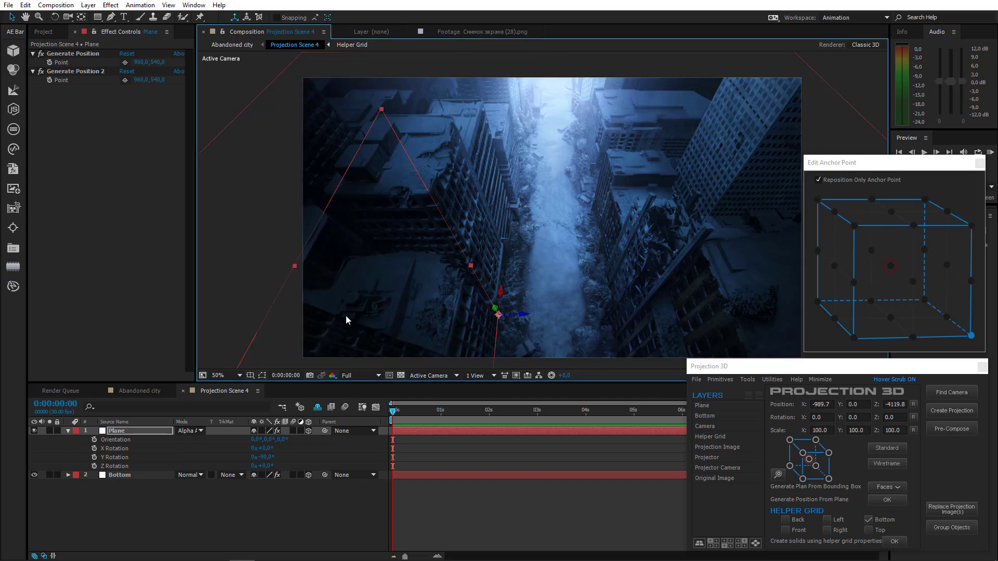
Step: Start a Pen mask on the Plane layer, tracing the lower-left building's street-side wall from its base corner over the roof corner
{"action": "scroll", "coordinate": [374, 323], "scroll_direction": "up", "scroll_amount": 2}
{"action": "left_click_drag", "start_coordinate": [568, 260], "coordinate": [535, 270]}
{"action": "key", "text": "g"}
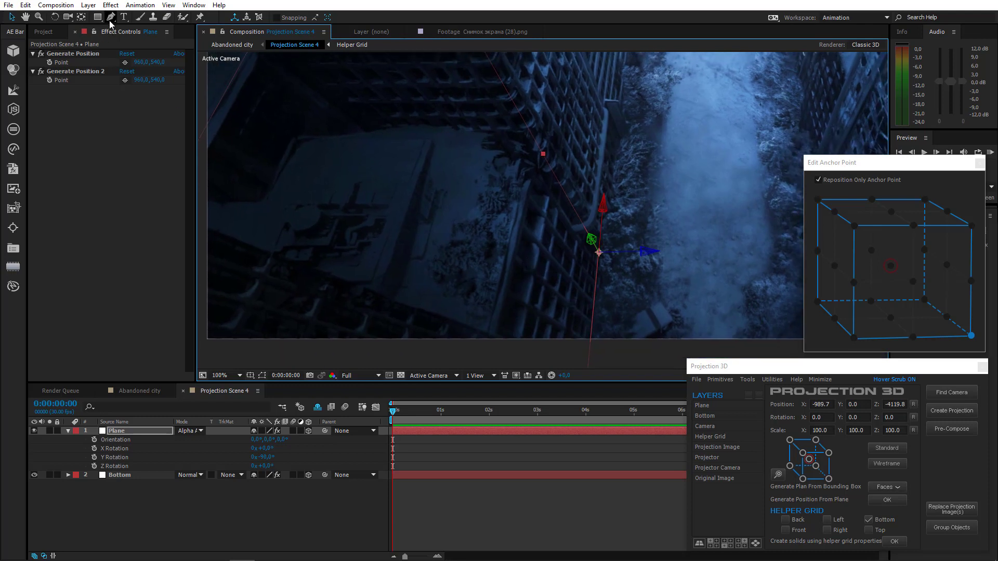
{"action": "left_click", "coordinate": [598, 258]}
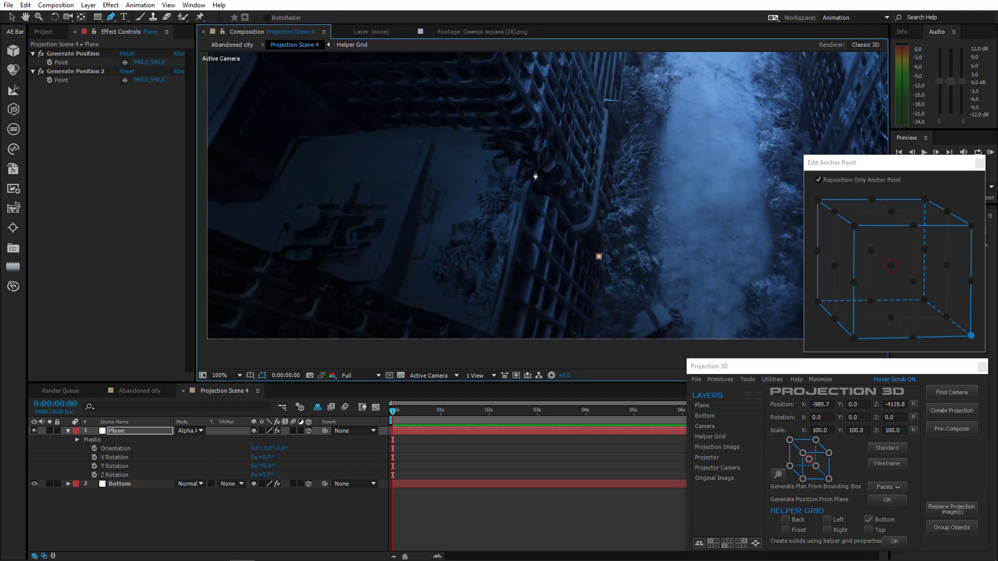
{"action": "left_click", "coordinate": [533, 174]}
{"action": "left_click", "coordinate": [495, 335]}
{"action": "left_click_drag", "start_coordinate": [495, 335], "coordinate": [695, 354]}
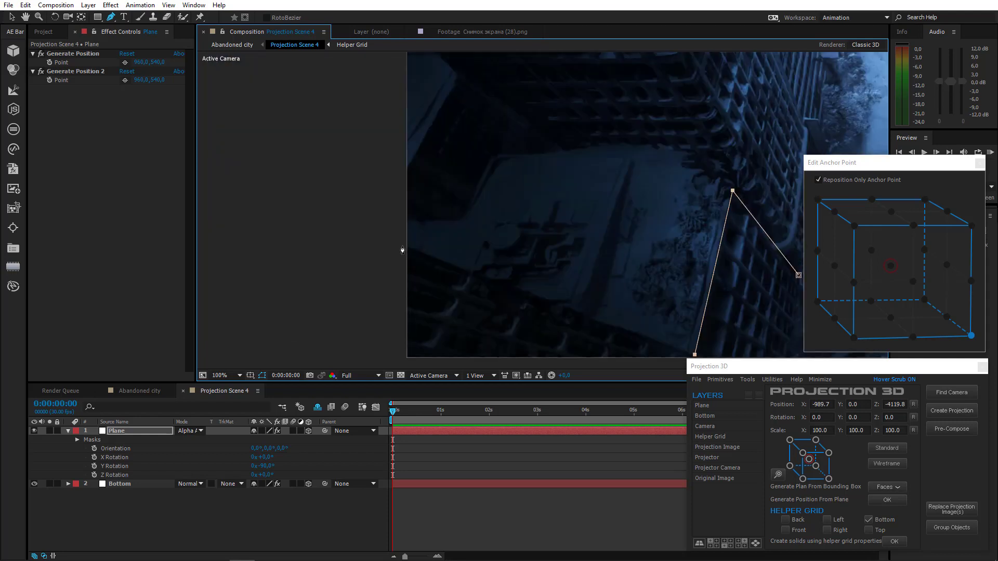
Step: Extend the mask around the lower-left building's near wall to beyond the image edge and close it at the base corner
{"action": "left_click", "coordinate": [403, 243]}
{"action": "left_click_drag", "start_coordinate": [403, 243], "coordinate": [334, 134]}
{"action": "left_click", "coordinate": [318, 261]}
{"action": "left_click", "coordinate": [716, 276]}
{"action": "left_click", "coordinate": [730, 165]}
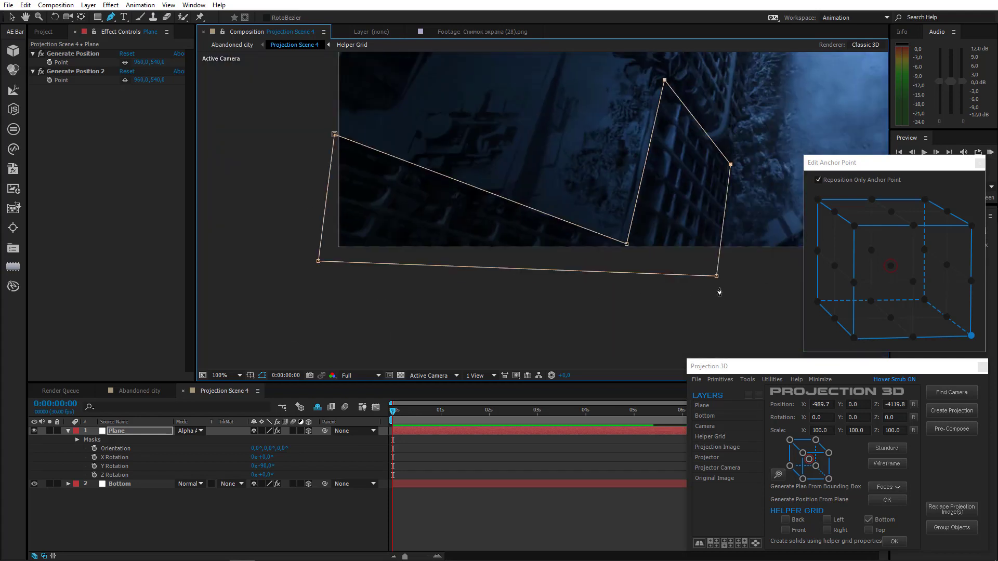
{"action": "left_click", "coordinate": [716, 276]}
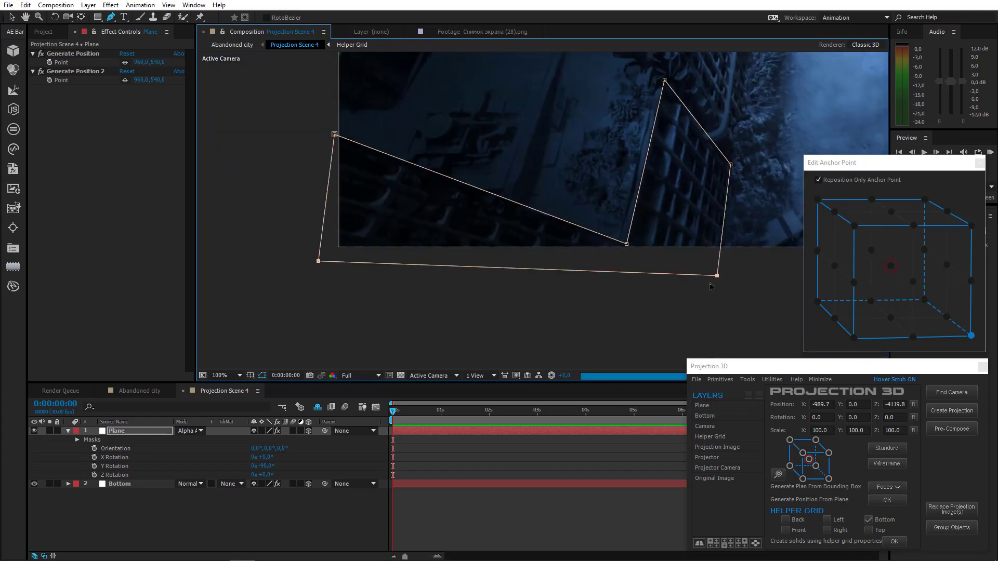
{"action": "left_click_drag", "start_coordinate": [599, 281], "coordinate": [354, 319]}
{"action": "scroll", "coordinate": [519, 270], "scroll_direction": "down", "scroll_amount": 1}
{"action": "left_click_drag", "start_coordinate": [513, 296], "coordinate": [489, 398]}
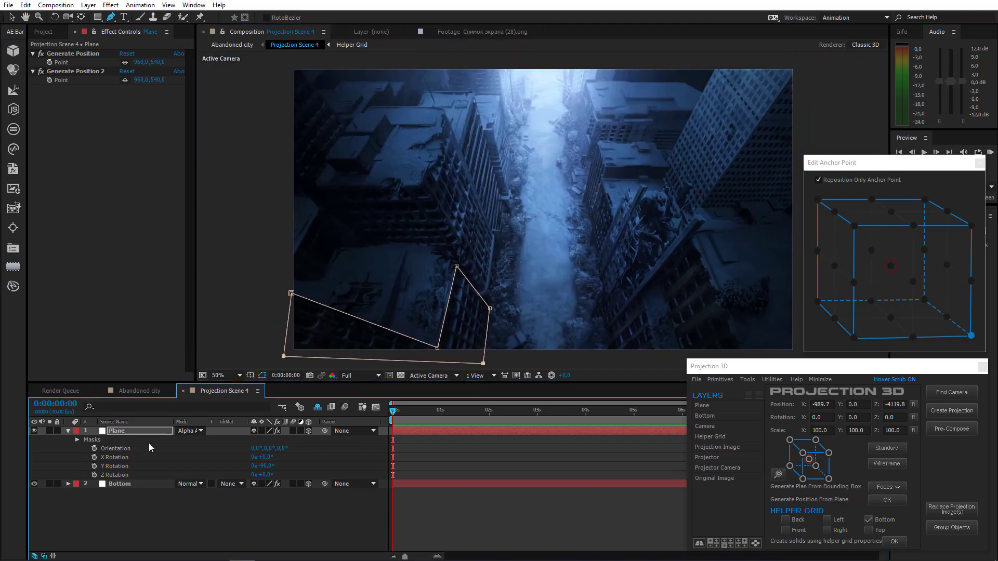
{"action": "left_click", "coordinate": [68, 431]}
Step: Place the Bottom layer's Generate Position 2 point at the far base corner of the middle-left building's street-side wall
{"action": "left_click", "coordinate": [127, 439]}
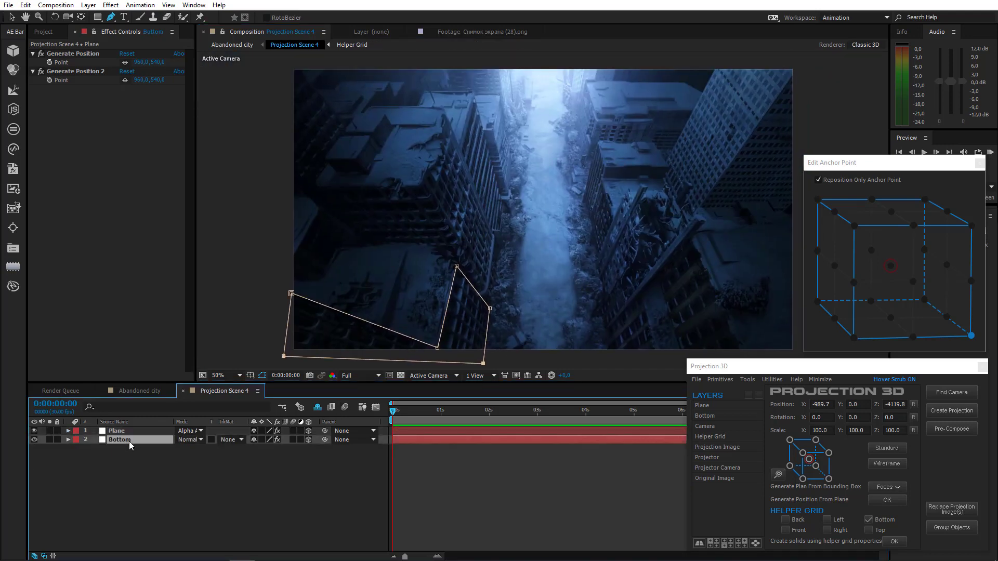
{"action": "left_click", "coordinate": [73, 54]}
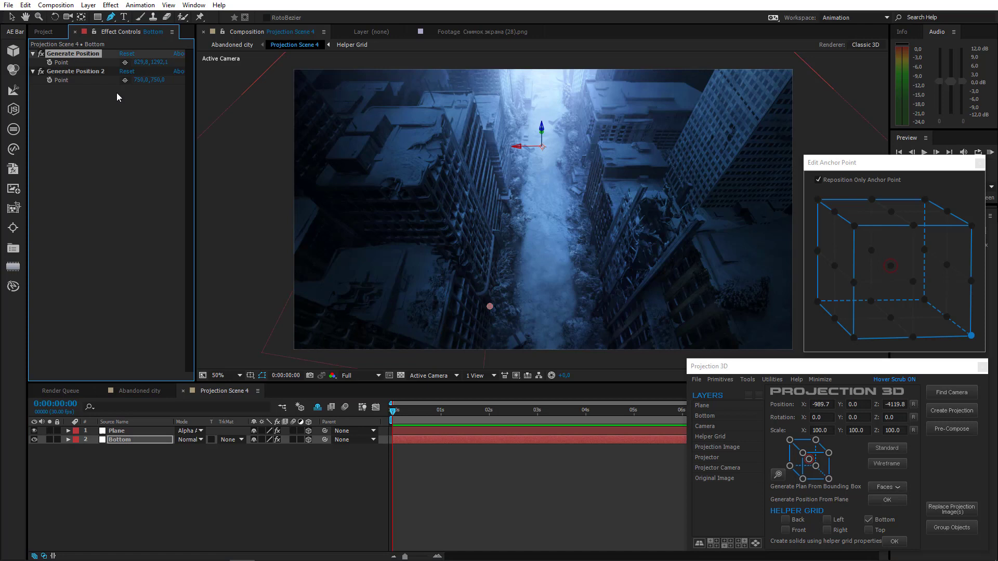
{"action": "left_click", "coordinate": [83, 72]}
{"action": "left_click", "coordinate": [124, 80]}
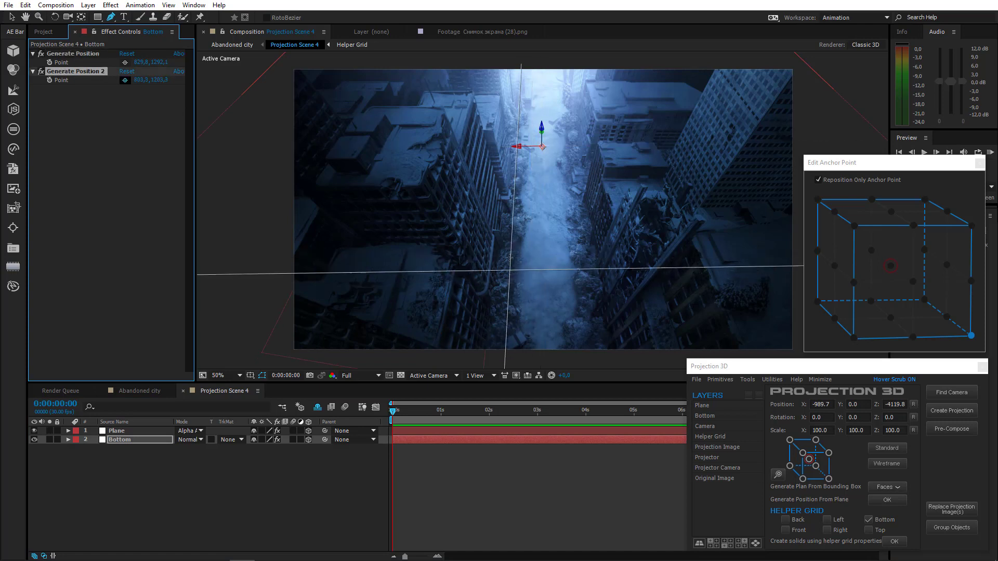
{"action": "left_click", "coordinate": [503, 205]}
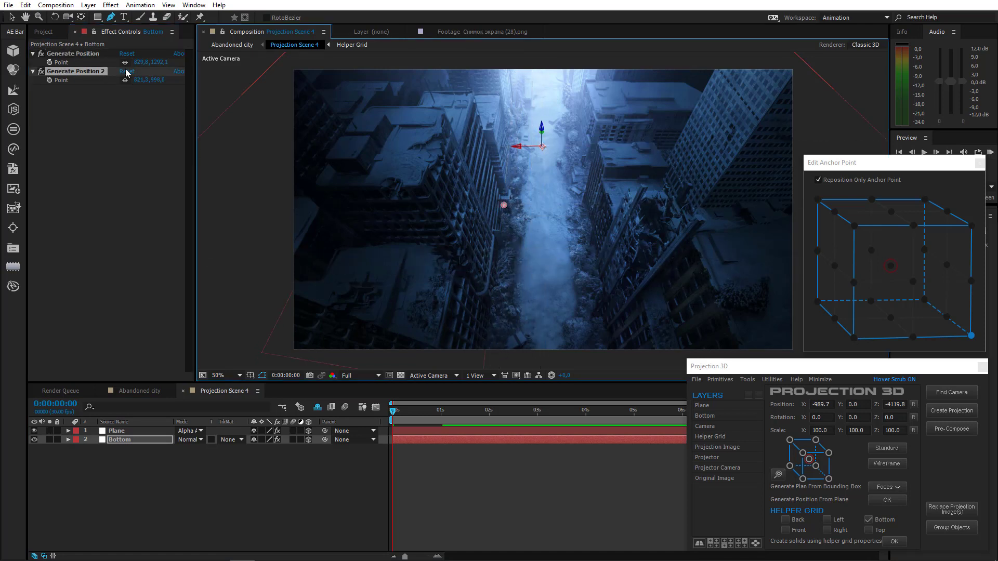
Step: Generate a plane from the Bottom layer's Generate Position and Generate Position 2 points together
{"action": "left_click", "coordinate": [90, 53]}
{"action": "left_click", "coordinate": [99, 72], "text": "ctrl"}
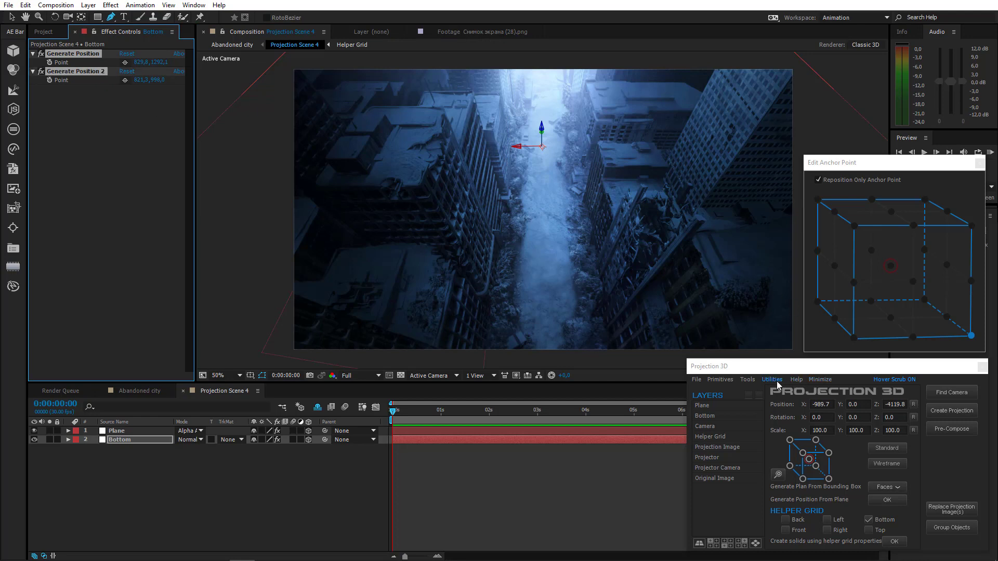
{"action": "left_click", "coordinate": [752, 383]}
{"action": "left_click", "coordinate": [769, 452]}
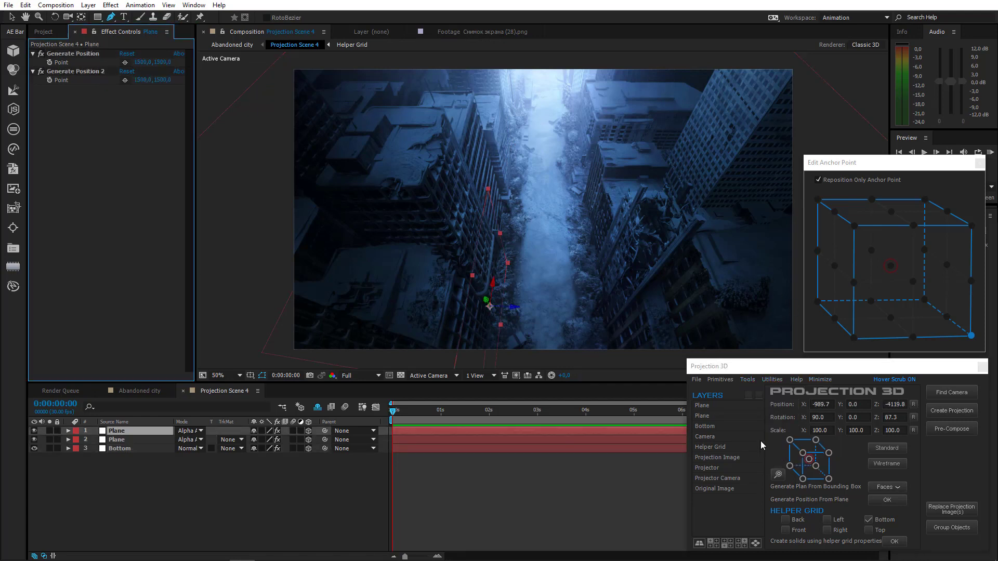
Step: Move the new plane up the street along the middle-left building's base and anchor it at the bounding cube's front lower-edge midpoint
{"action": "left_click", "coordinate": [12, 17]}
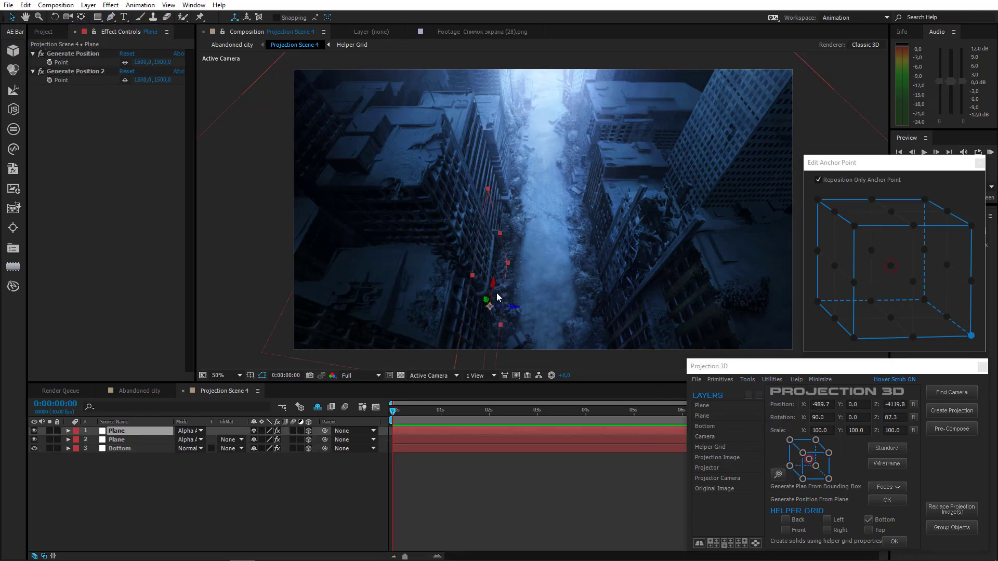
{"action": "left_click_drag", "start_coordinate": [501, 264], "coordinate": [518, 247]}
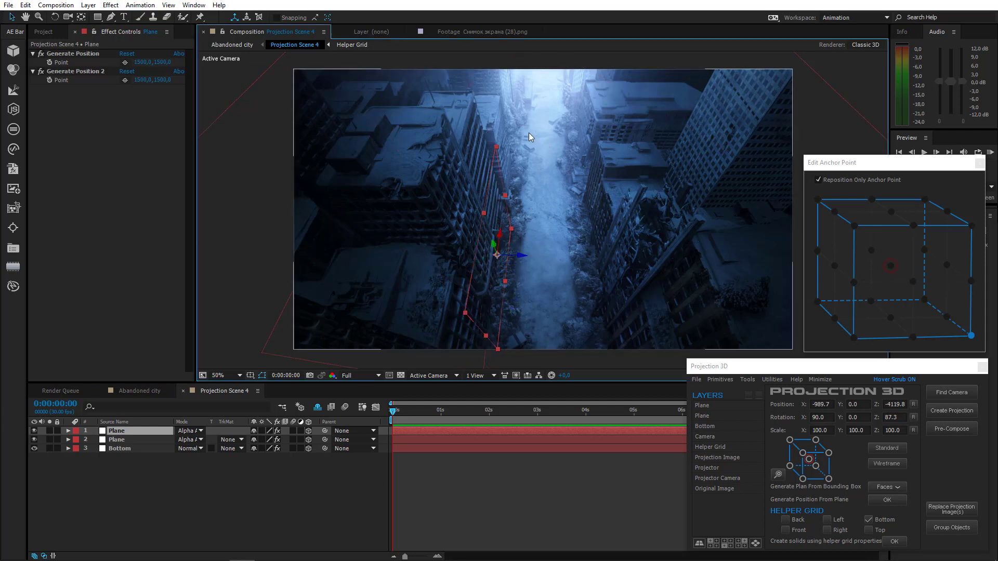
{"action": "left_click", "coordinate": [913, 337]}
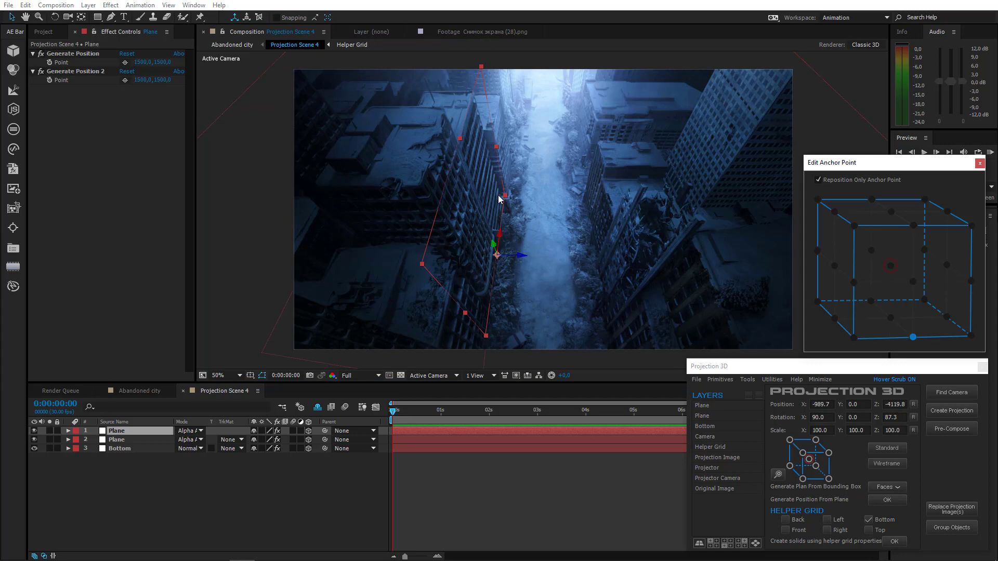
Step: Stretch the new plane to a Y scale of about 117.3 so it spans the height of the middle-left building's wall
{"action": "scroll", "coordinate": [518, 232], "scroll_direction": "up", "scroll_amount": 1}
{"action": "left_click_drag", "start_coordinate": [512, 234], "coordinate": [586, 250]}
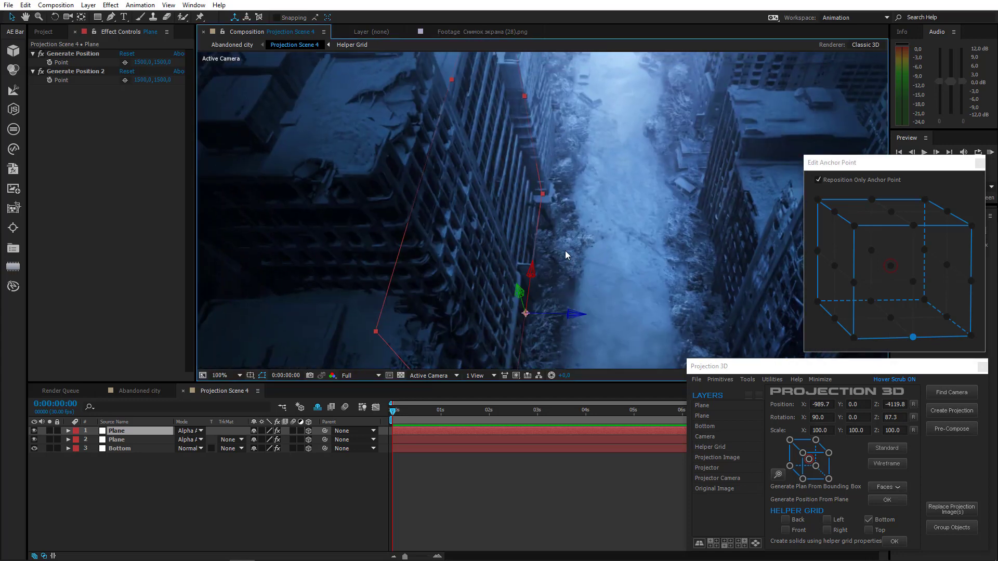
{"action": "left_click_drag", "start_coordinate": [446, 210], "coordinate": [455, 300]}
{"action": "left_click_drag", "start_coordinate": [461, 169], "coordinate": [426, 108]}
{"action": "left_click_drag", "start_coordinate": [455, 189], "coordinate": [432, 127]}
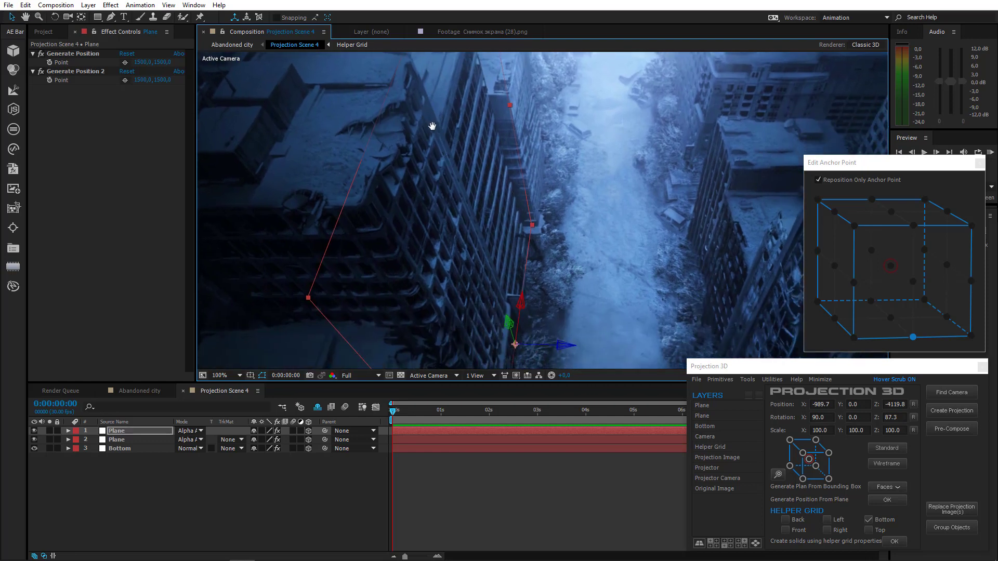
{"action": "left_click_drag", "start_coordinate": [485, 208], "coordinate": [319, 192]}
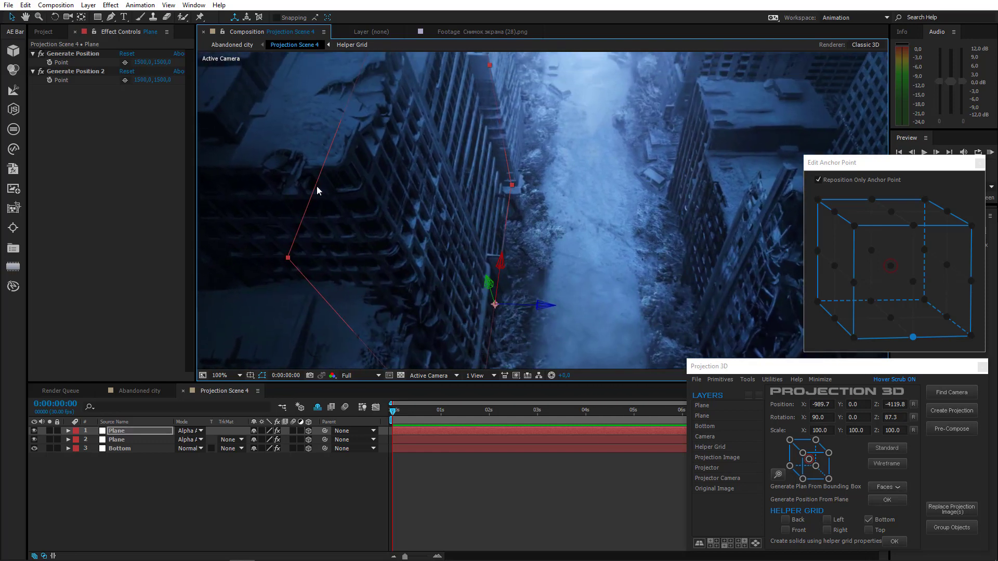
Step: Draw a closed four-point Pen mask on the new plane around the middle-left building's street-side wall
{"action": "left_click", "coordinate": [111, 17]}
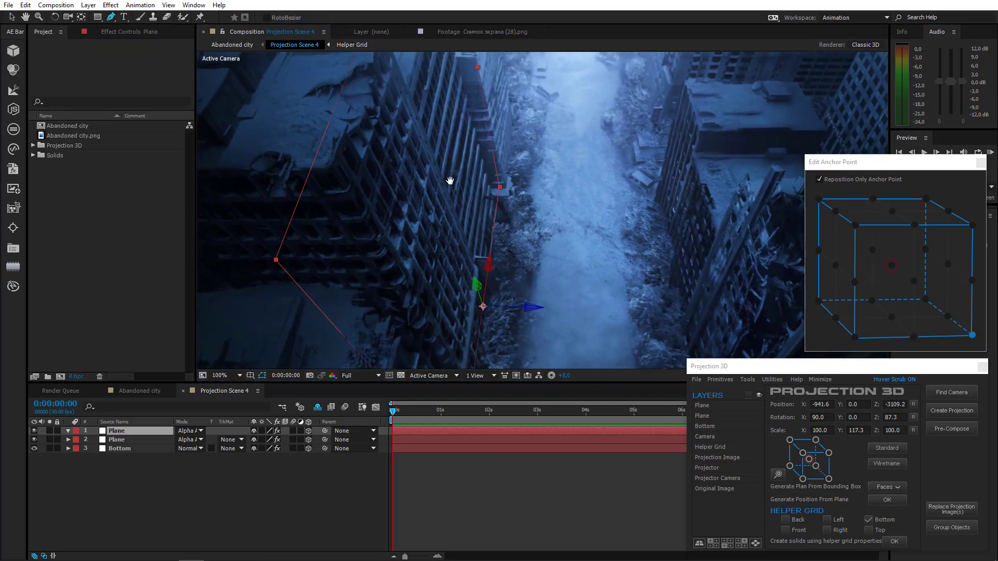
{"action": "left_click_drag", "start_coordinate": [450, 181], "coordinate": [440, 121]}
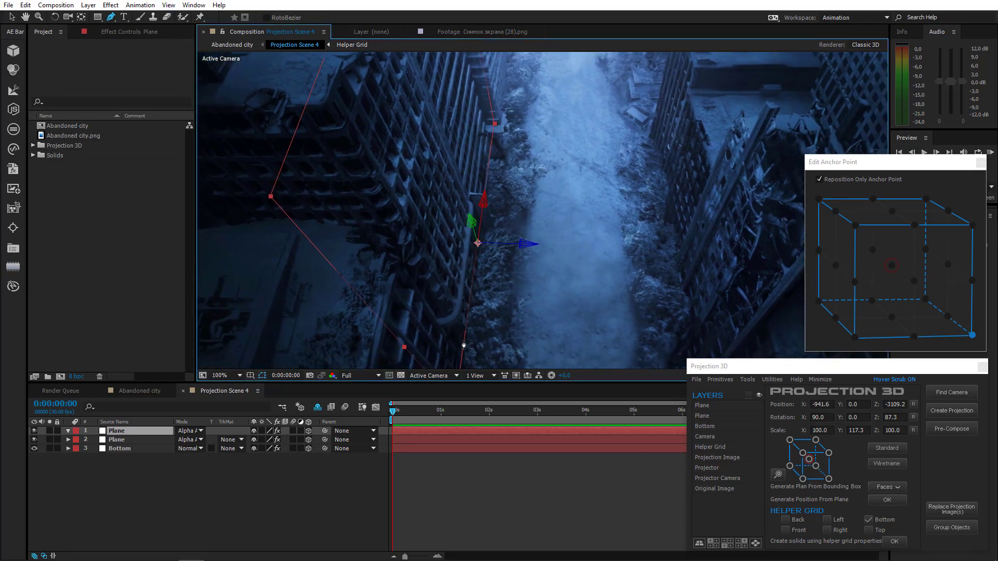
{"action": "left_click", "coordinate": [464, 342]}
{"action": "left_click", "coordinate": [323, 107]}
{"action": "left_click_drag", "start_coordinate": [396, 208], "coordinate": [377, 372]}
{"action": "left_click", "coordinate": [349, 115]}
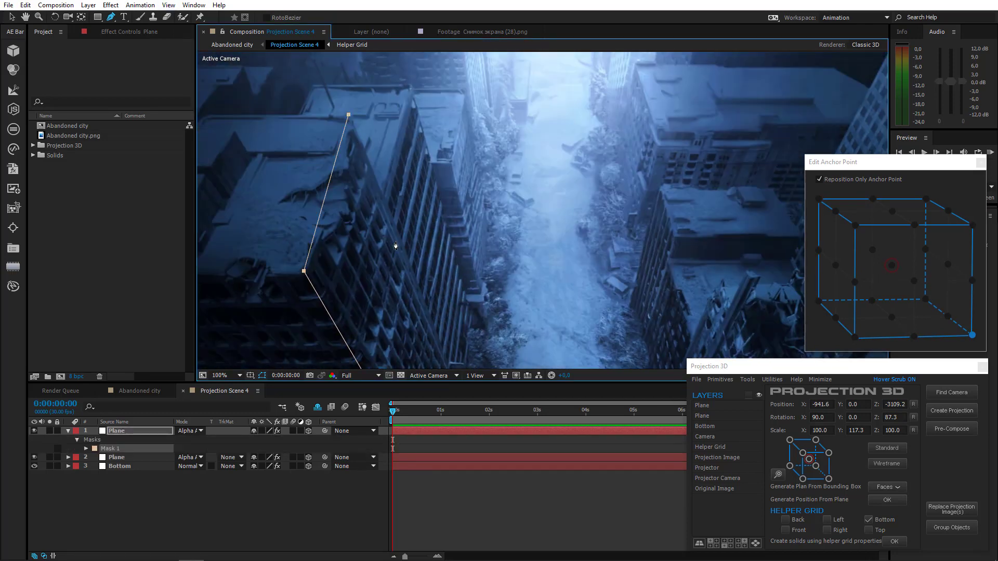
{"action": "left_click_drag", "start_coordinate": [431, 358], "coordinate": [408, 258]}
{"action": "left_click", "coordinate": [442, 303]}
{"action": "left_click_drag", "start_coordinate": [442, 302], "coordinate": [420, 188]}
{"action": "left_click", "coordinate": [399, 296]}
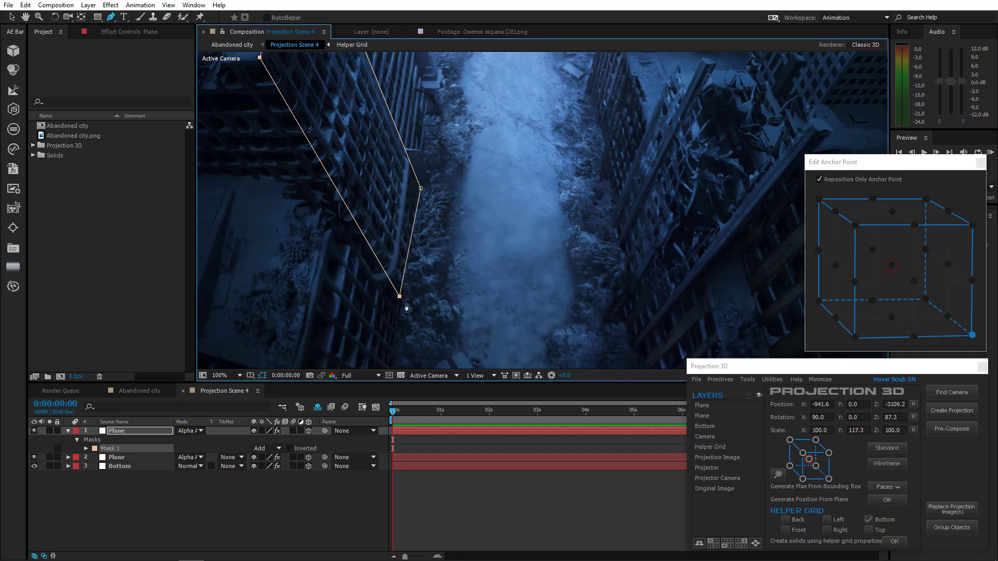
{"action": "left_click_drag", "start_coordinate": [407, 308], "coordinate": [414, 280]}
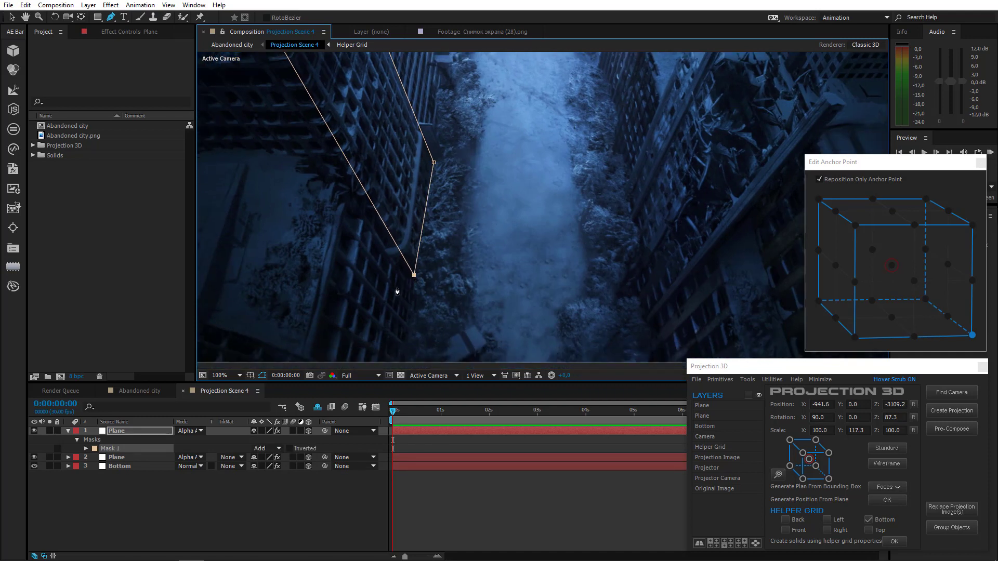
Step: Duplicate the middle-left building's Plane layer and delete Mask 1 from the copy
{"action": "left_click", "coordinate": [132, 432]}
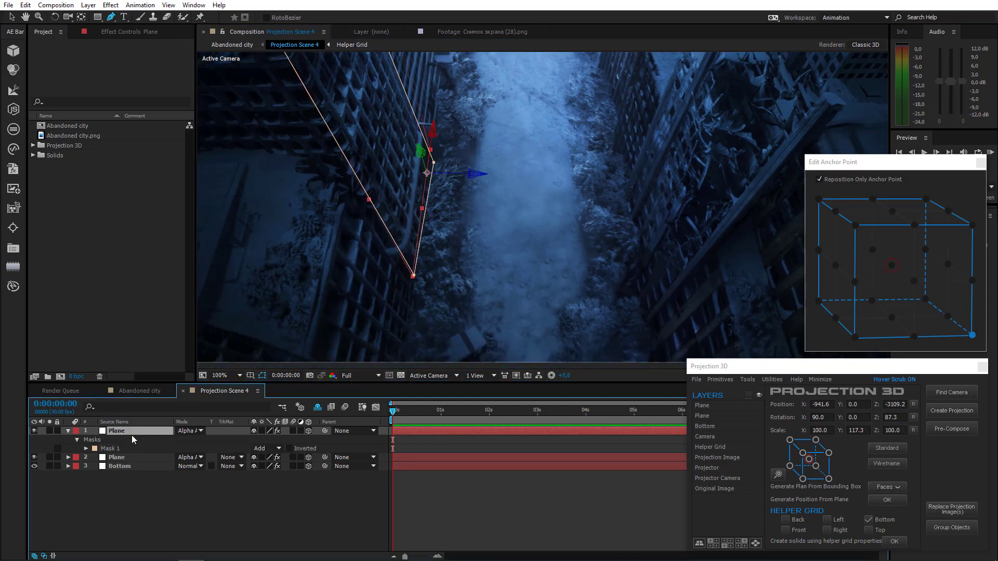
{"action": "scroll", "coordinate": [320, 268], "scroll_direction": "down", "scroll_amount": 2}
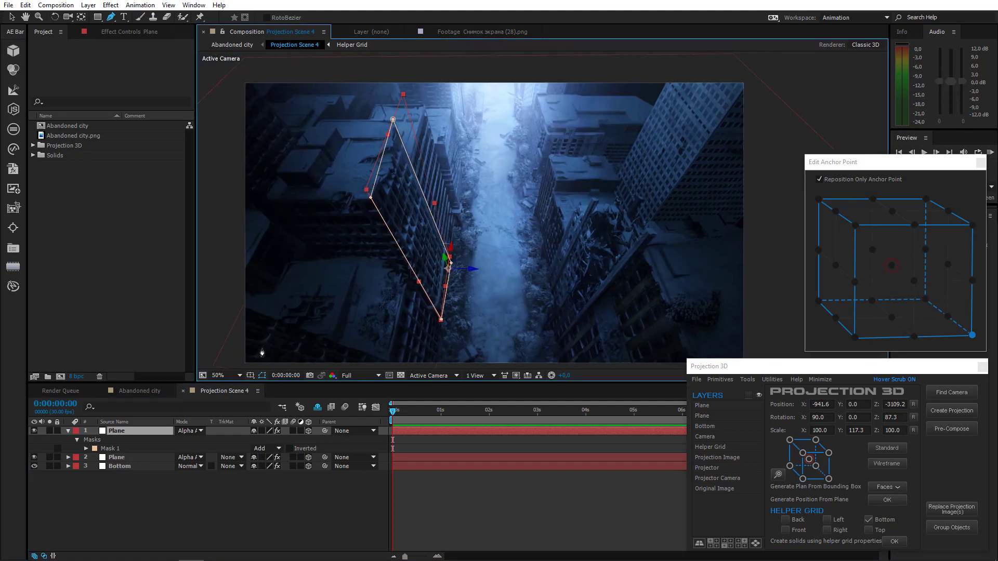
{"action": "key", "text": "ctrl+d"}
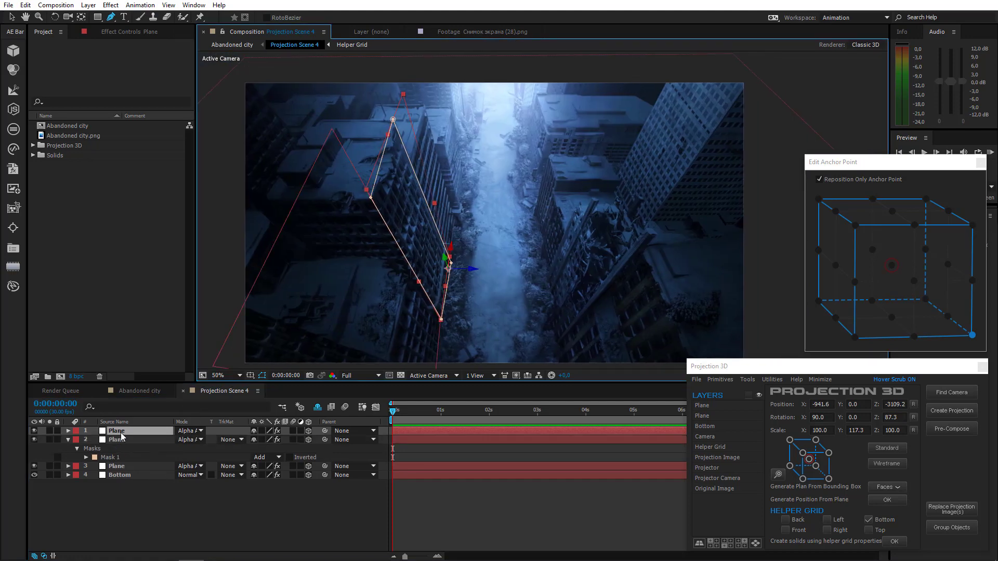
{"action": "key", "text": "m"}
{"action": "left_click", "coordinate": [117, 440]}
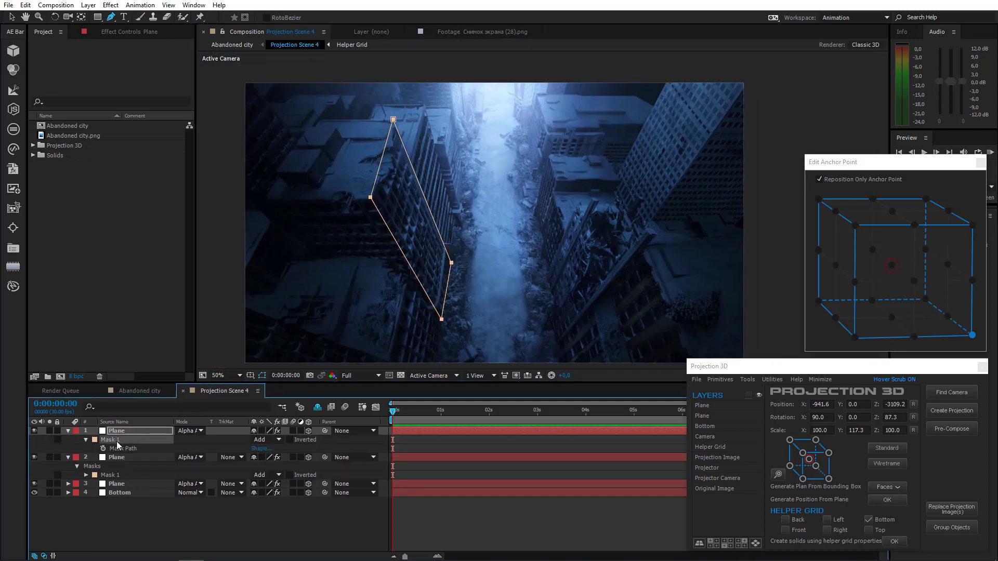
{"action": "key", "text": "Delete"}
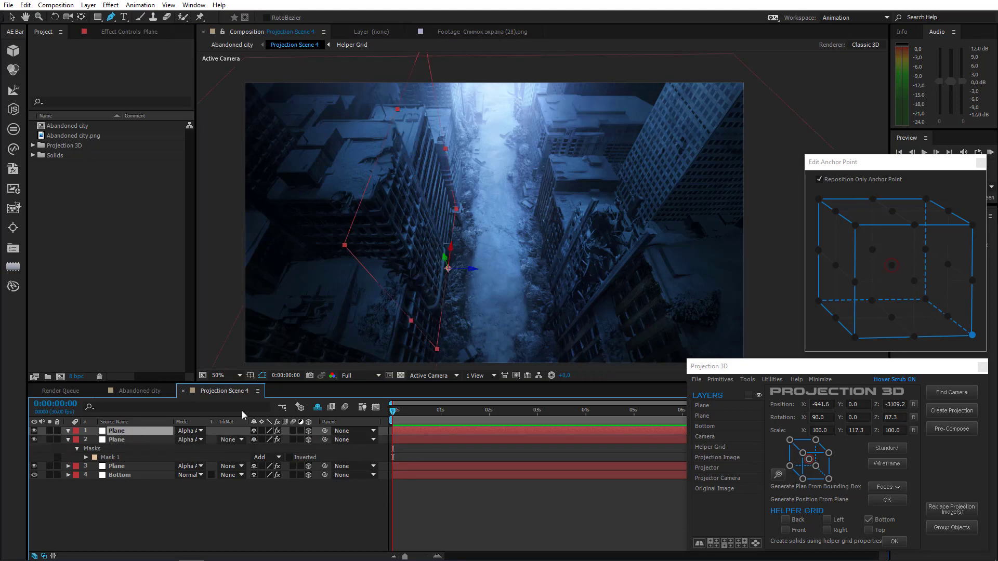
Step: Draw a closed four-point Pen mask on the duplicated plane around the street-side wall of the next building up the street
{"action": "key", "text": "slash"}
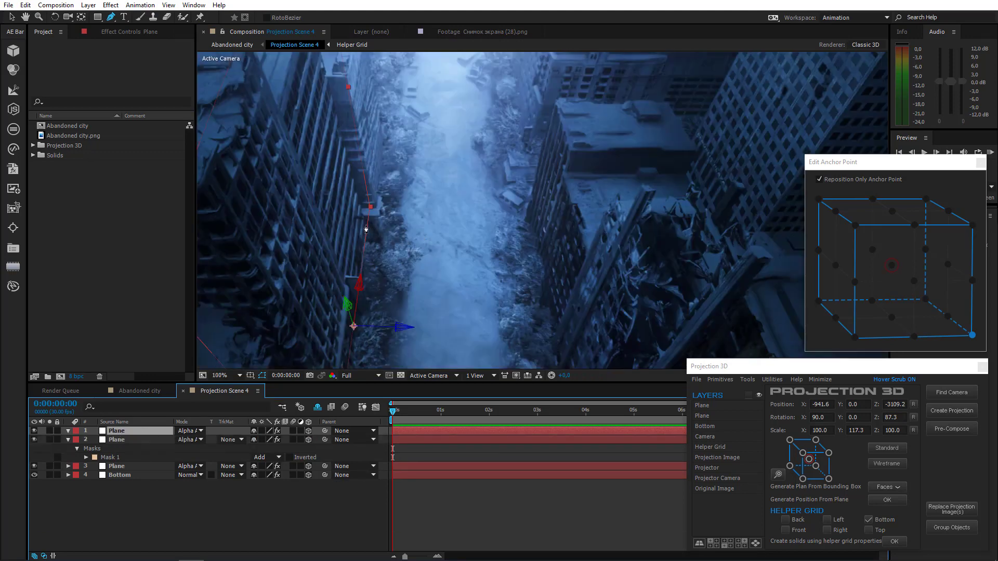
{"action": "left_click", "coordinate": [362, 218]}
{"action": "left_click_drag", "start_coordinate": [362, 219], "coordinate": [385, 327]}
{"action": "left_click", "coordinate": [331, 108]}
{"action": "left_click_drag", "start_coordinate": [349, 226], "coordinate": [336, 143]}
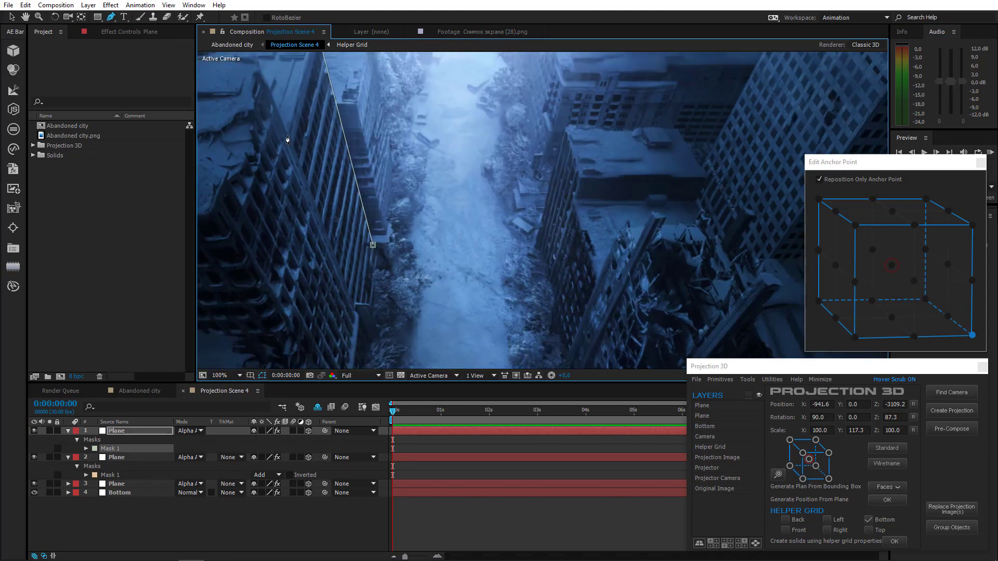
{"action": "left_click", "coordinate": [285, 143]}
{"action": "left_click", "coordinate": [369, 341]}
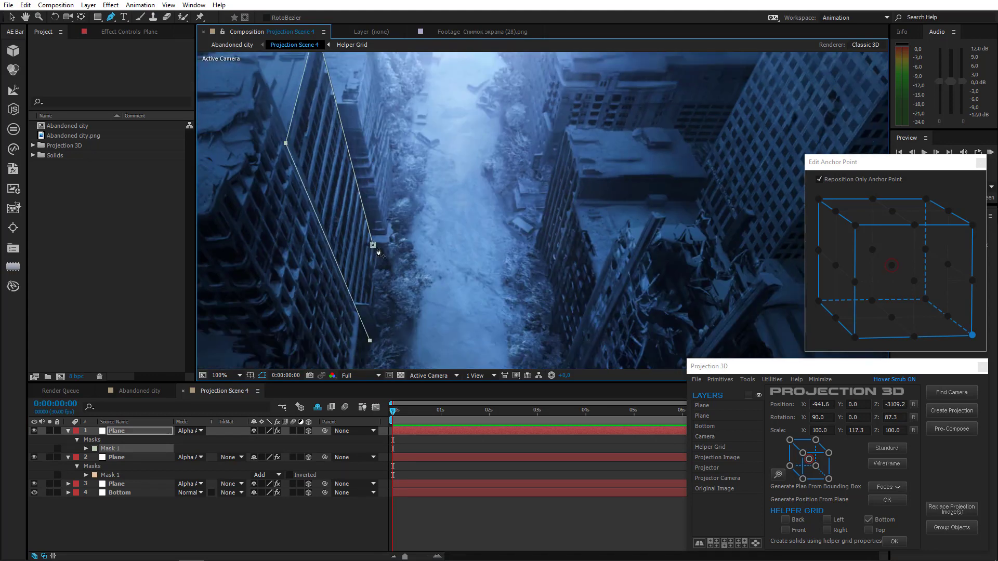
{"action": "left_click", "coordinate": [372, 245]}
{"action": "left_click_drag", "start_coordinate": [372, 245], "coordinate": [376, 254]}
{"action": "scroll", "coordinate": [379, 308], "scroll_direction": "down", "scroll_amount": 2}
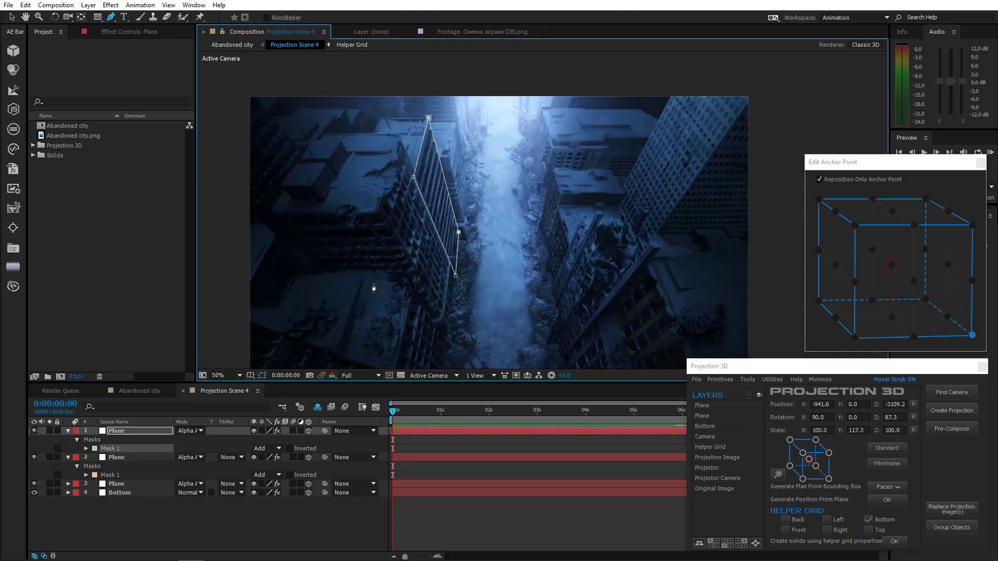
{"action": "left_click", "coordinate": [68, 431]}
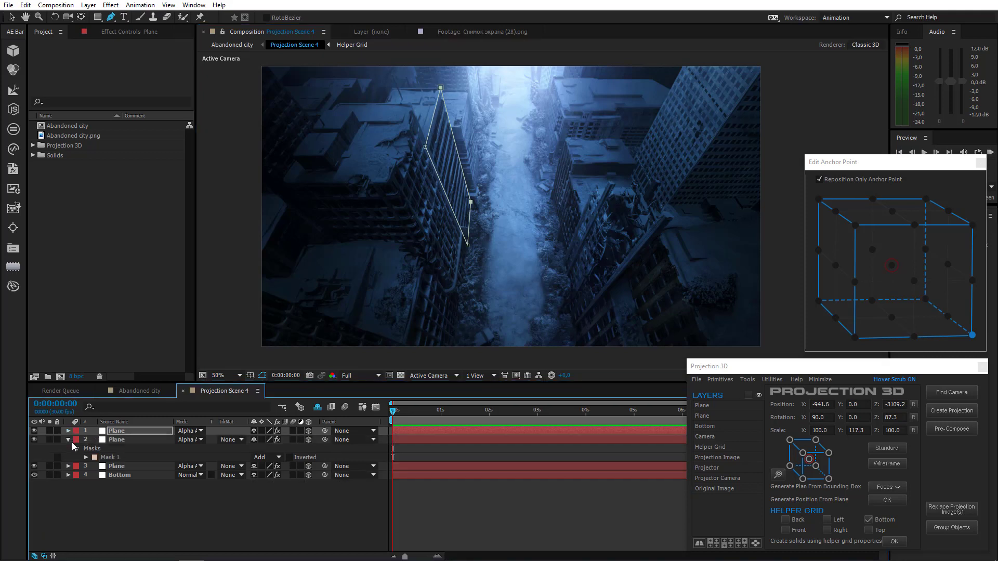
Step: Select the second Plane layer and examine the two upper Plane layers against the left buildings' street-side walls
{"action": "left_click", "coordinate": [115, 440]}
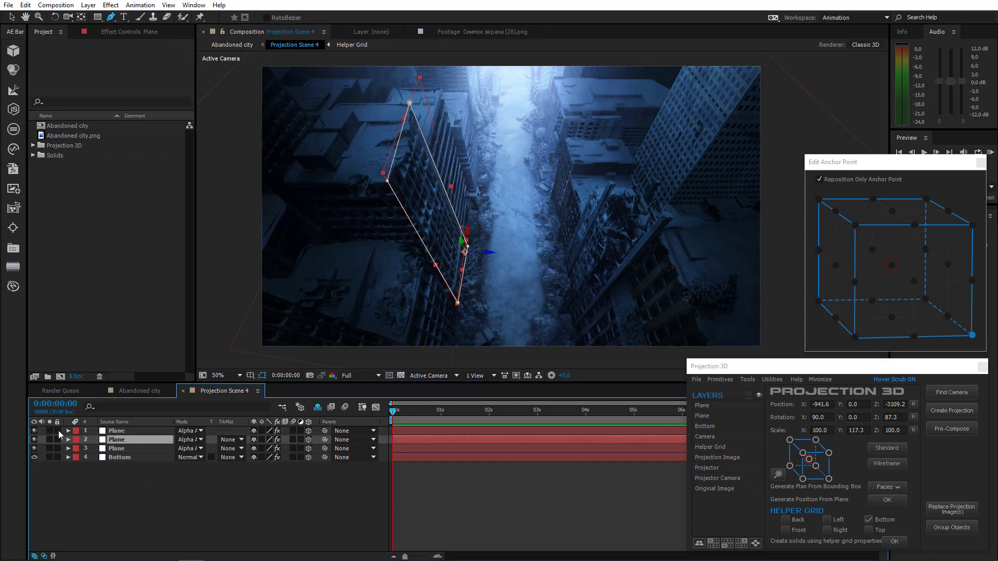
{"action": "left_click_drag", "start_coordinate": [50, 431], "coordinate": [48, 439]}
{"action": "left_click_drag", "start_coordinate": [397, 248], "coordinate": [533, 285]}
{"action": "left_click", "coordinate": [12, 17]}
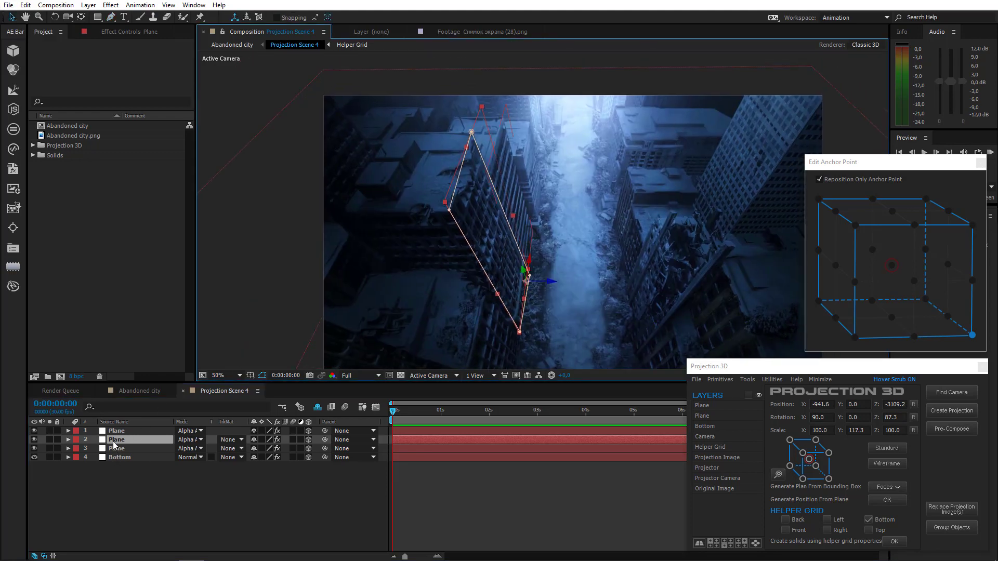
Step: Duplicate the middle-left building's street-side wall Plane and move the copy along its Z axis away from the street to the building's far side
{"action": "left_click", "coordinate": [114, 442]}
{"action": "key", "text": "ctrl+d"}
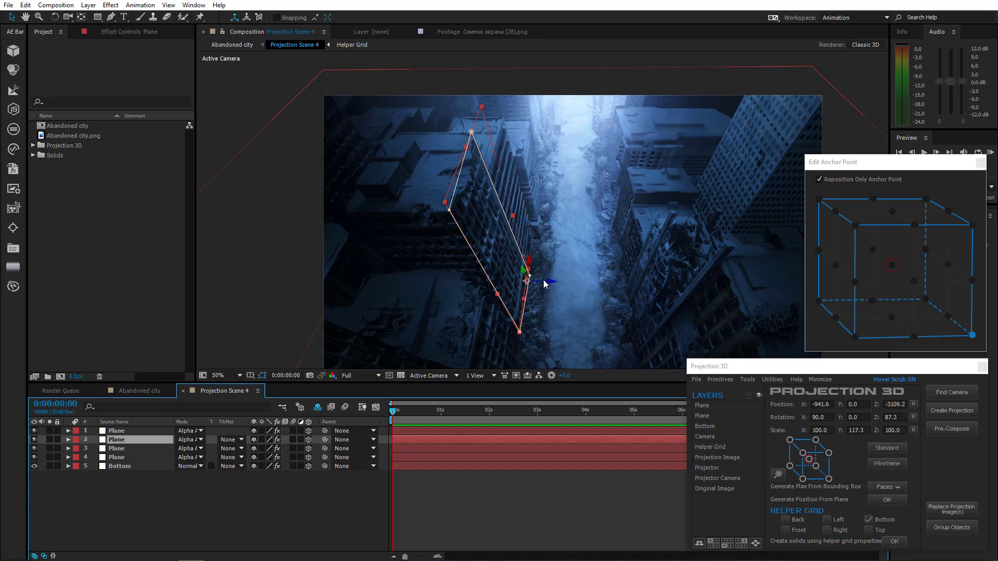
{"action": "left_click_drag", "start_coordinate": [545, 283], "coordinate": [351, 292]}
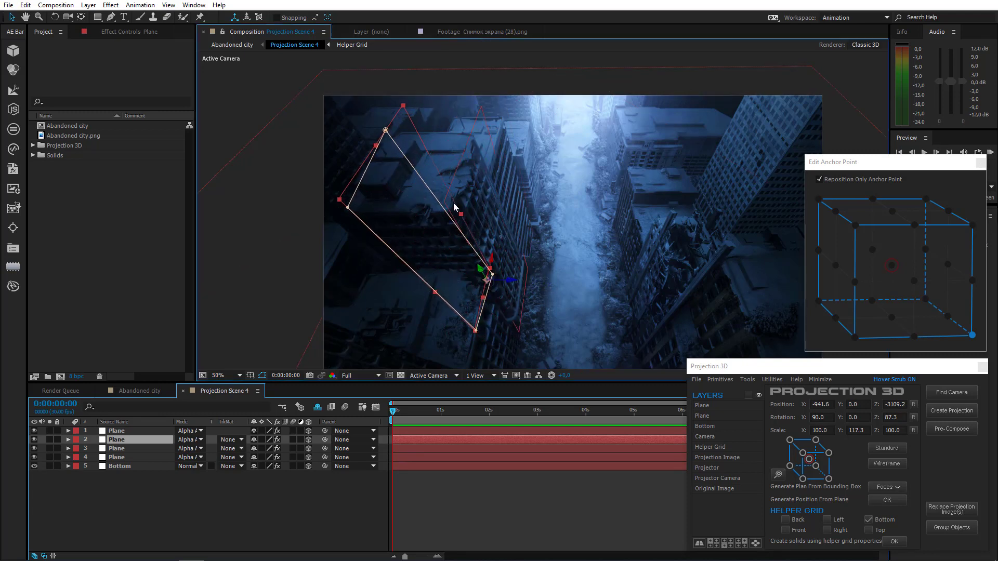
{"action": "left_click_drag", "start_coordinate": [455, 201], "coordinate": [563, 241]}
{"action": "scroll", "coordinate": [558, 290], "scroll_direction": "up", "scroll_amount": 2}
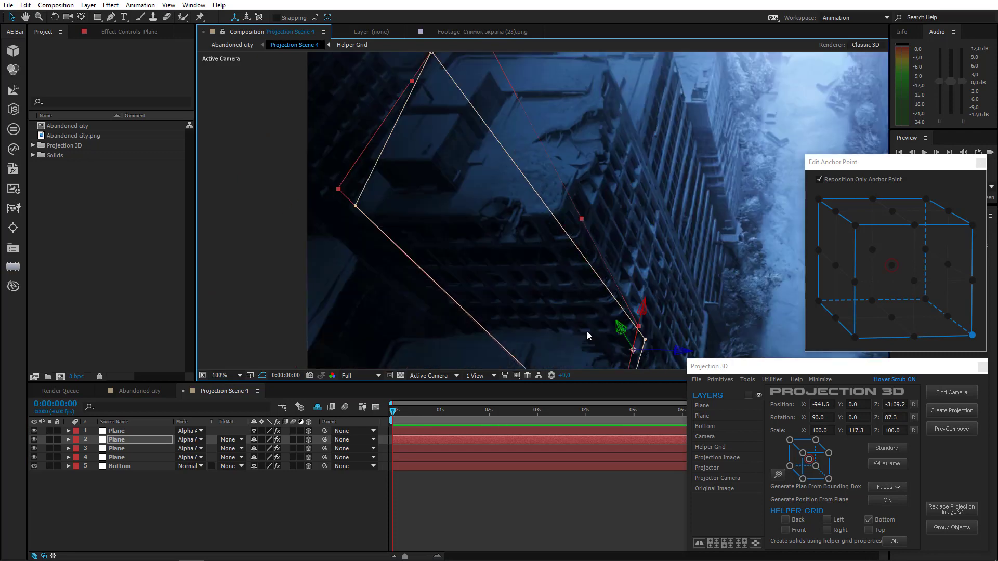
{"action": "left_click_drag", "start_coordinate": [663, 351], "coordinate": [615, 312]}
{"action": "scroll", "coordinate": [483, 202], "scroll_direction": "down", "scroll_amount": 2}
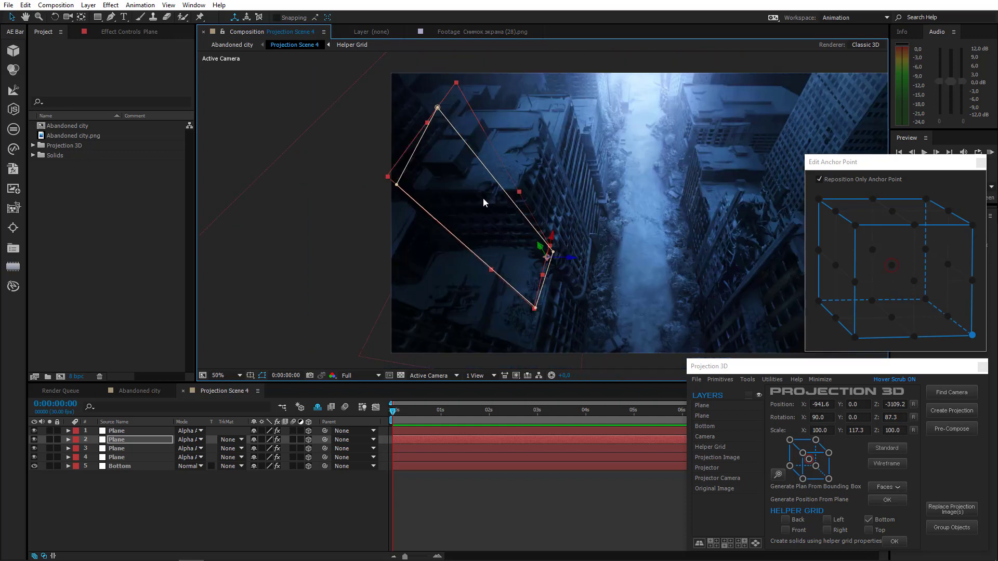
{"action": "left_click_drag", "start_coordinate": [493, 223], "coordinate": [487, 271]}
Step: With the copied plane temporarily hidden, reshape its mask by moving the two upper-left points and the lowest point onto the middle-left building's far-side corners
{"action": "left_click", "coordinate": [116, 443]}
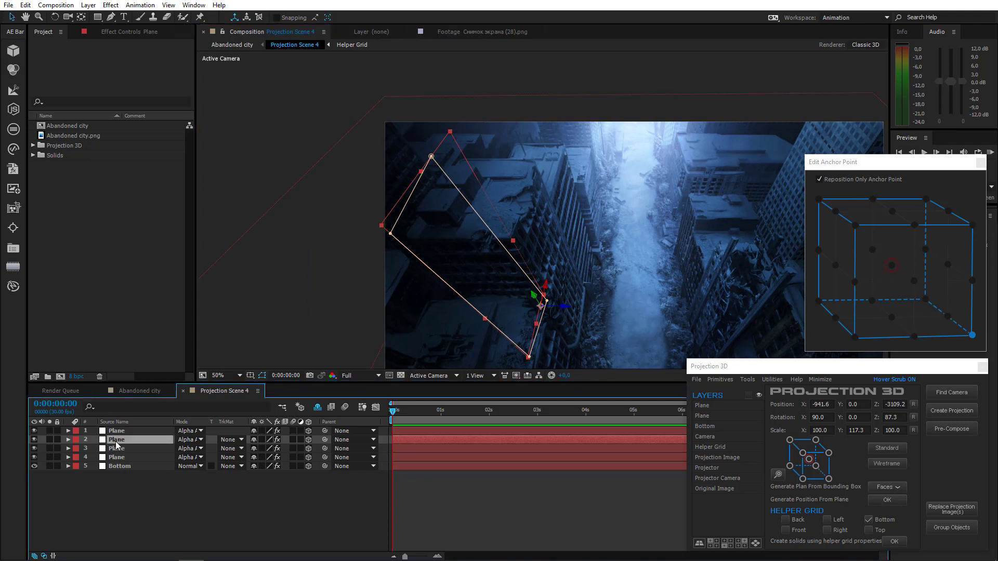
{"action": "left_click", "coordinate": [34, 440]}
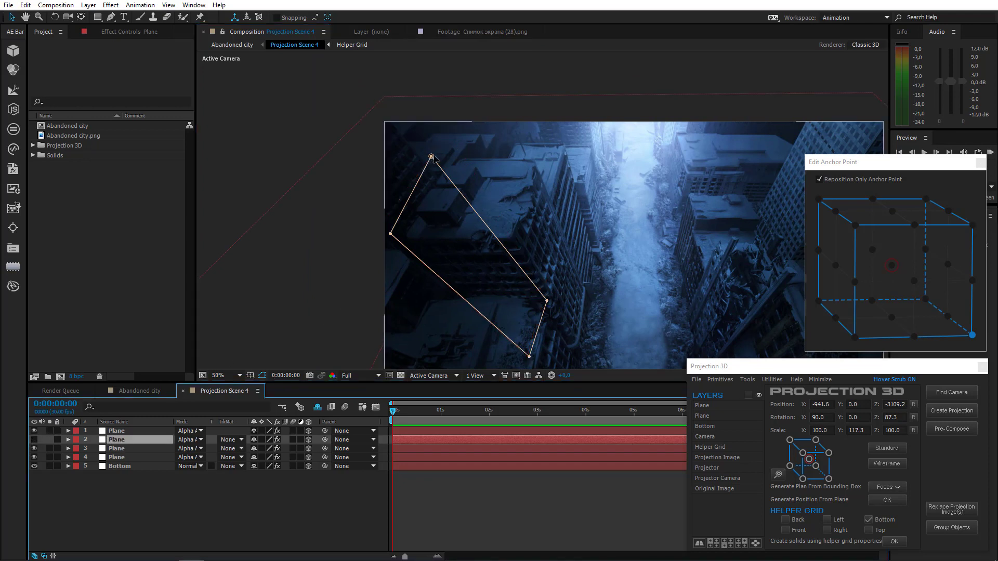
{"action": "left_click_drag", "start_coordinate": [432, 155], "coordinate": [459, 160]}
{"action": "left_click_drag", "start_coordinate": [390, 233], "coordinate": [404, 237]}
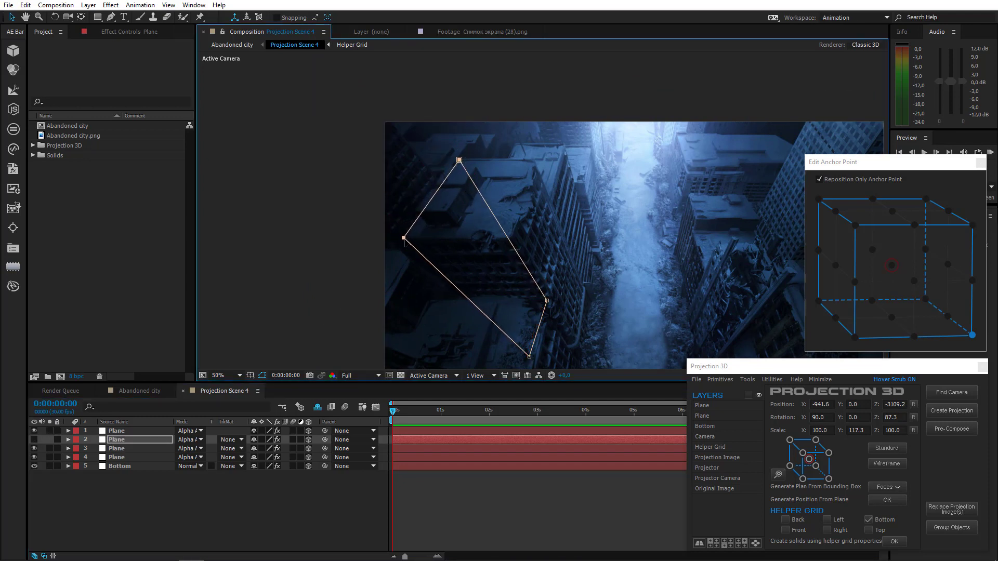
{"action": "scroll", "coordinate": [485, 277], "scroll_direction": "up", "scroll_amount": 4}
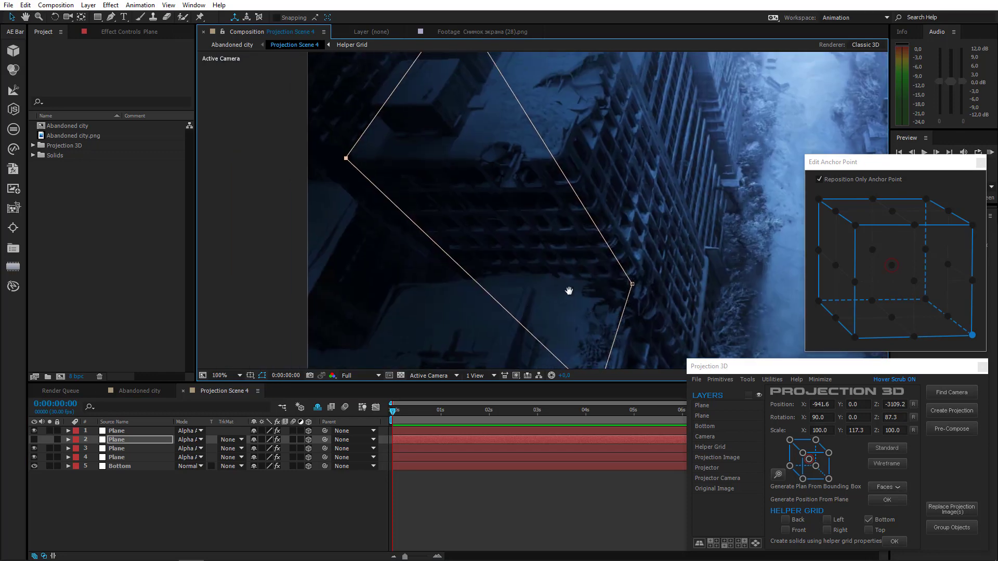
{"action": "left_click_drag", "start_coordinate": [588, 352], "coordinate": [578, 357]}
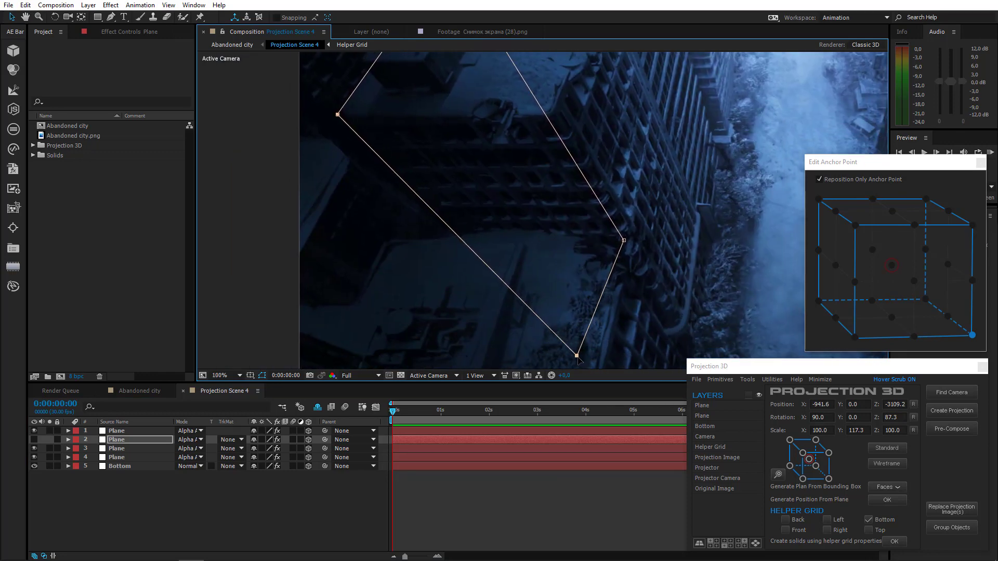
{"action": "scroll", "coordinate": [624, 283], "scroll_direction": "down", "scroll_amount": 4}
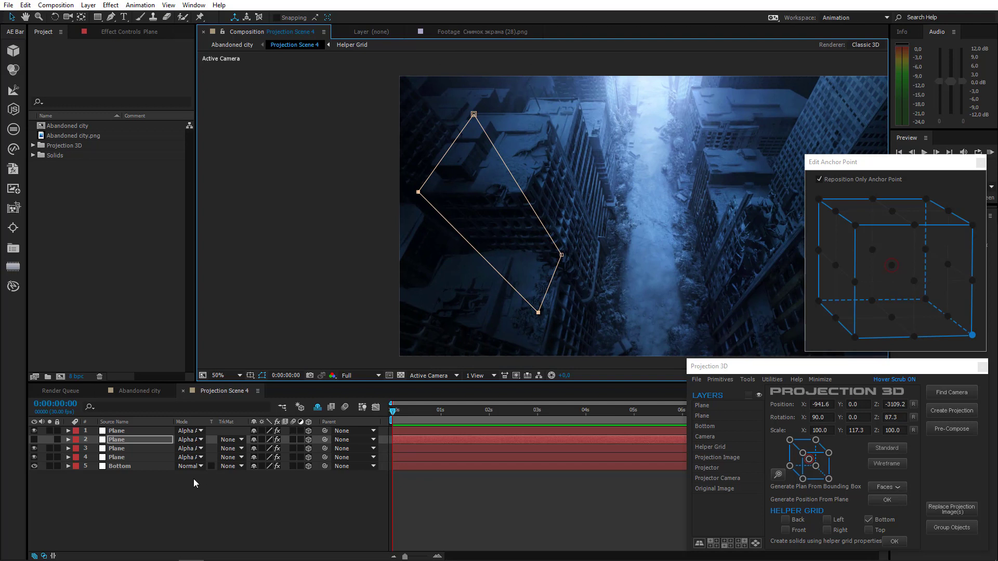
{"action": "left_click", "coordinate": [34, 439]}
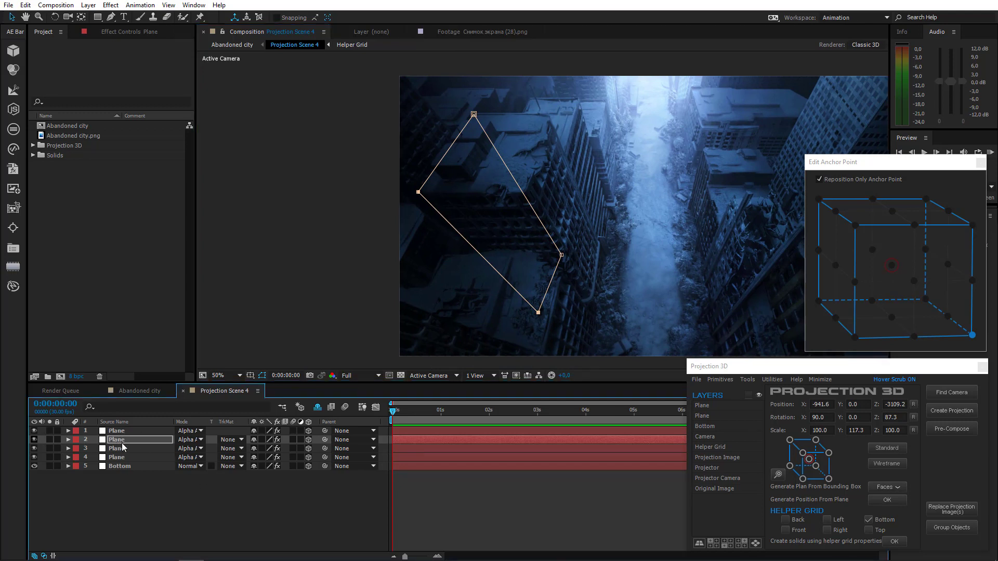
Step: Use Mask Modeler to create a surface between the middle-left building's street-side and far-side Plane layers, with mask offset 0.3 and Keep Masks on
{"action": "left_click", "coordinate": [126, 441]}
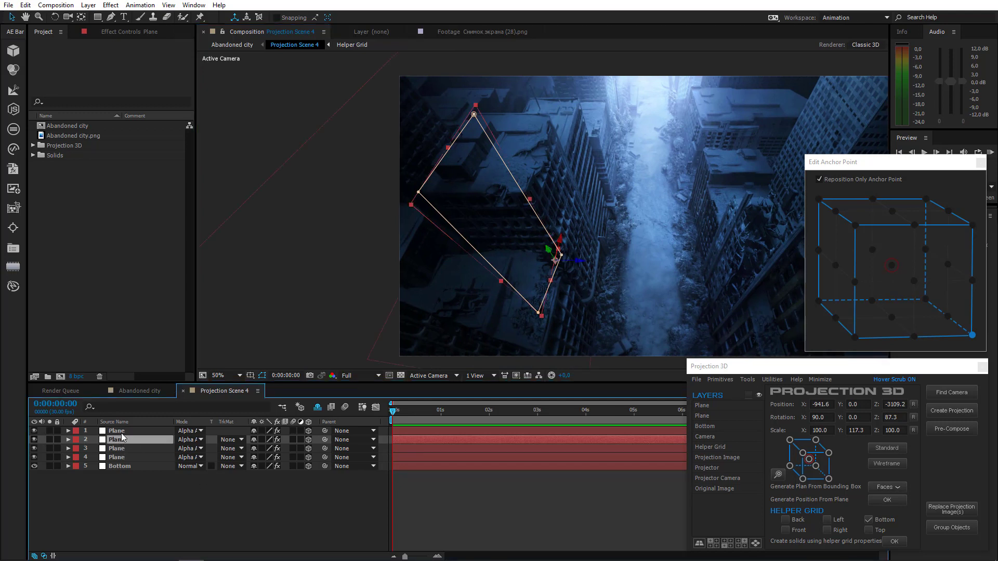
{"action": "left_click", "coordinate": [121, 448], "text": "shift"}
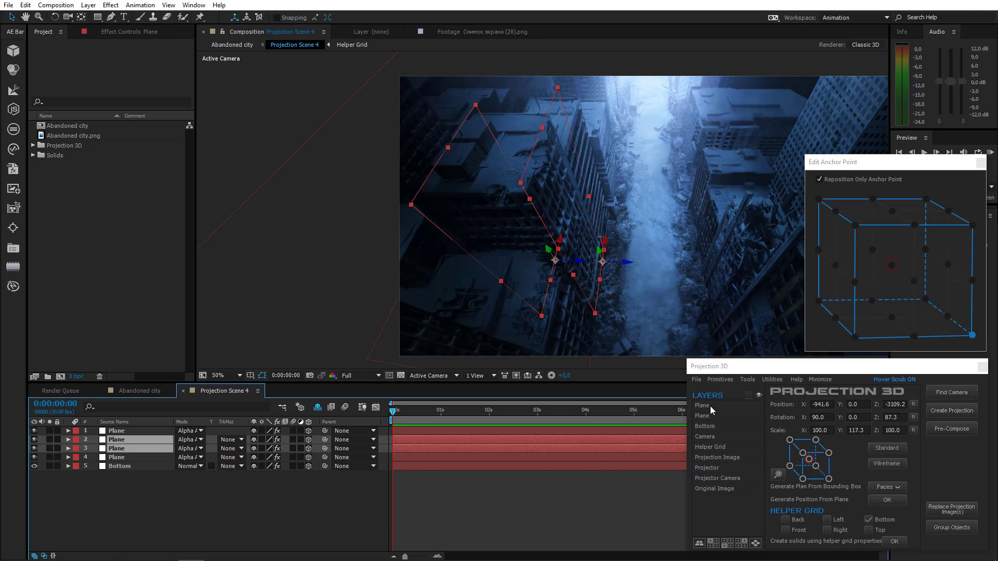
{"action": "left_click", "coordinate": [746, 380]}
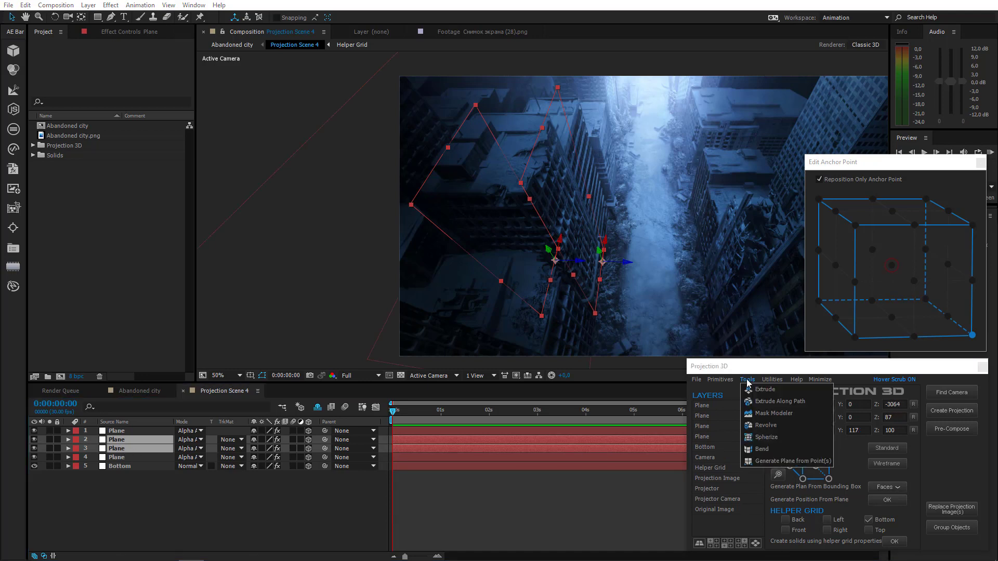
{"action": "left_click", "coordinate": [766, 413]}
{"action": "left_click", "coordinate": [877, 451]}
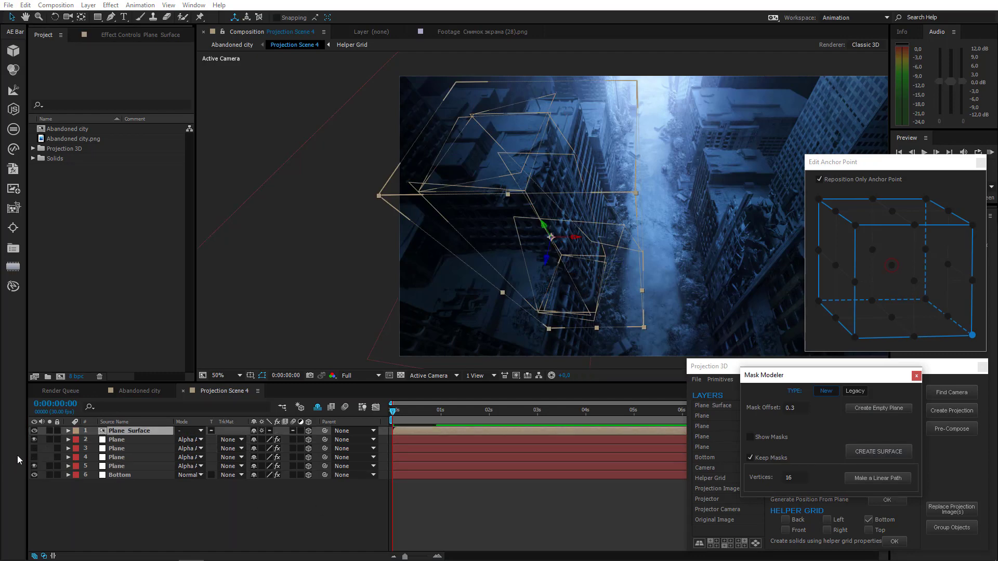
Step: Solo the new Plane Surface layer and delete the middle-left building's hidden far-side Plane copy
{"action": "left_click", "coordinate": [49, 431]}
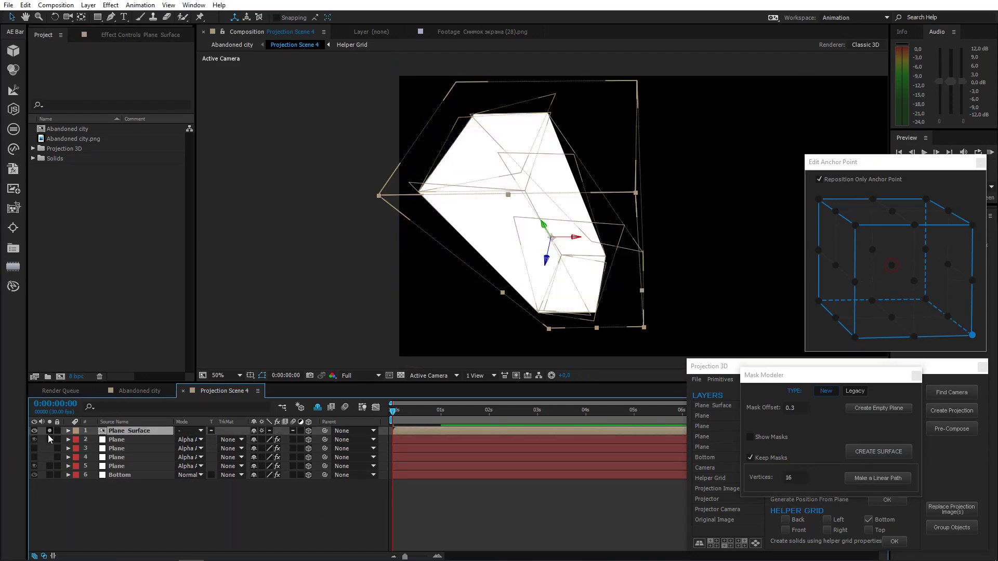
{"action": "left_click", "coordinate": [123, 450]}
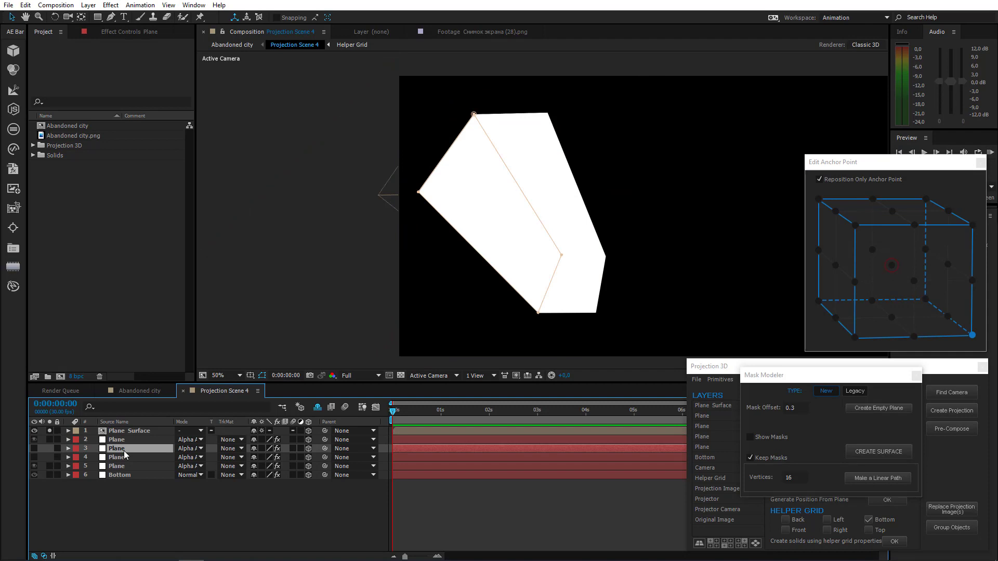
{"action": "key", "text": "Delete"}
Step: Show the middle-left building's street-side wall Plane again and move it directly below Plane Surface, leaving both layers unsoloed
{"action": "left_click", "coordinate": [117, 451]}
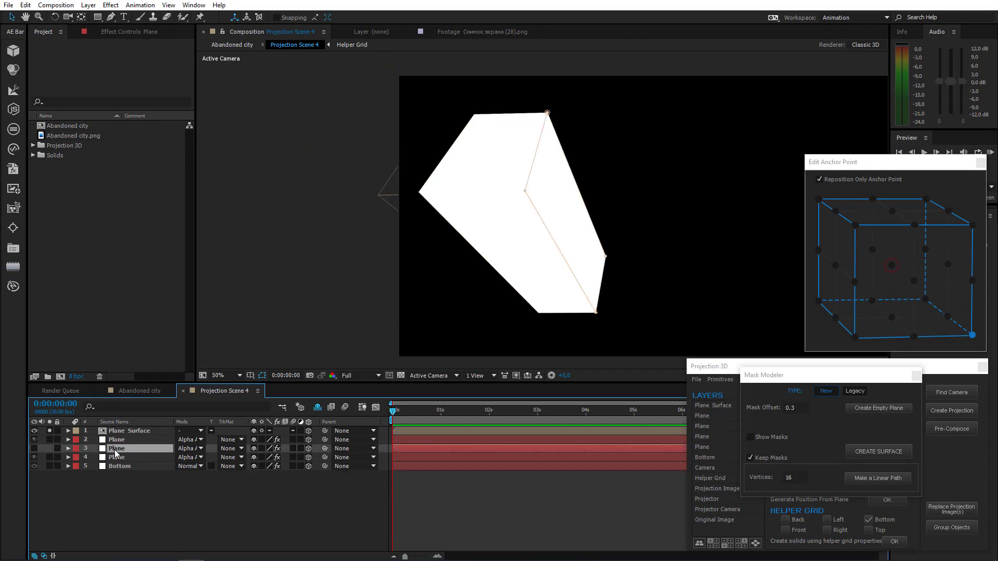
{"action": "left_click", "coordinate": [35, 449]}
{"action": "left_click", "coordinate": [50, 448]}
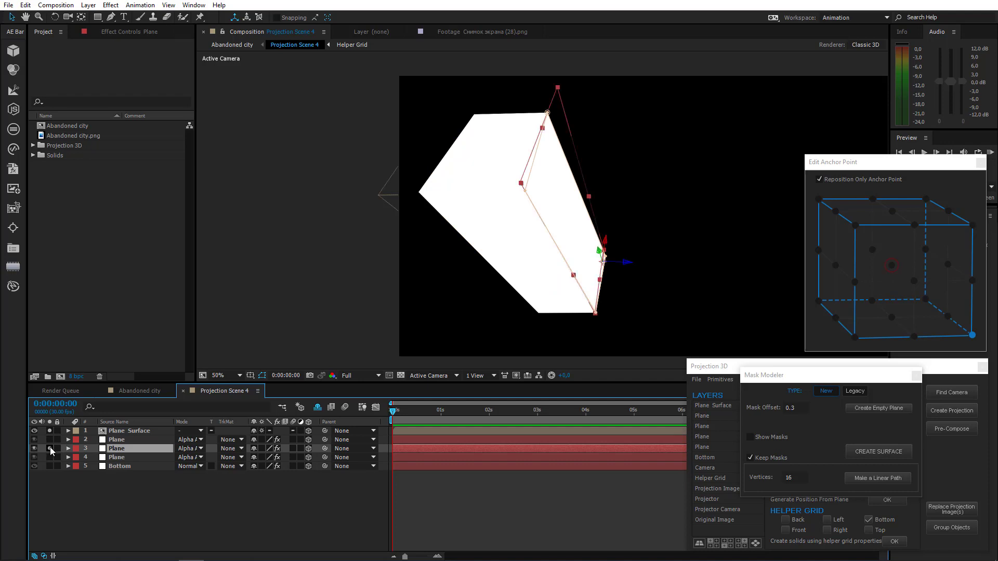
{"action": "left_click_drag", "start_coordinate": [133, 449], "coordinate": [134, 438]}
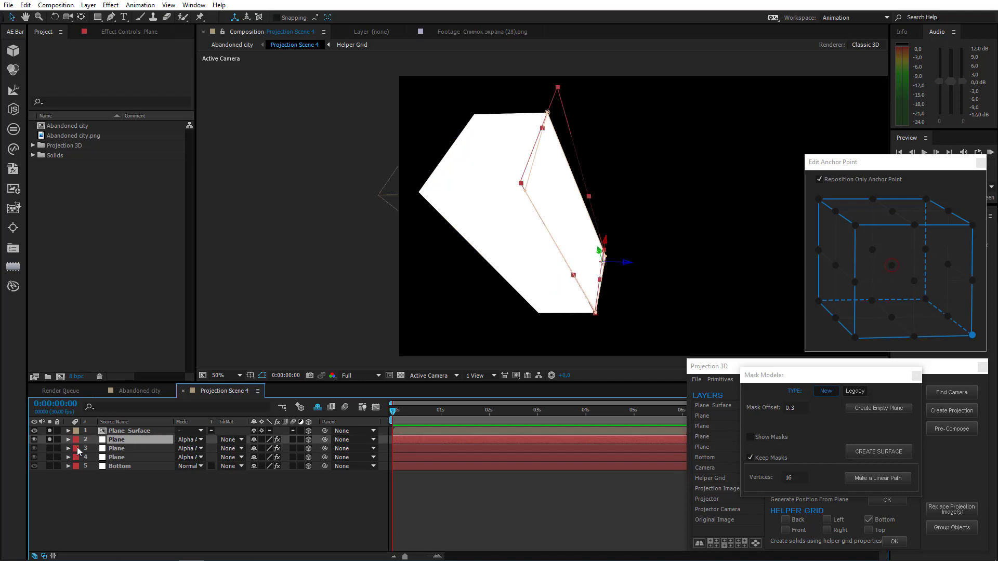
{"action": "left_click_drag", "start_coordinate": [52, 431], "coordinate": [49, 437]}
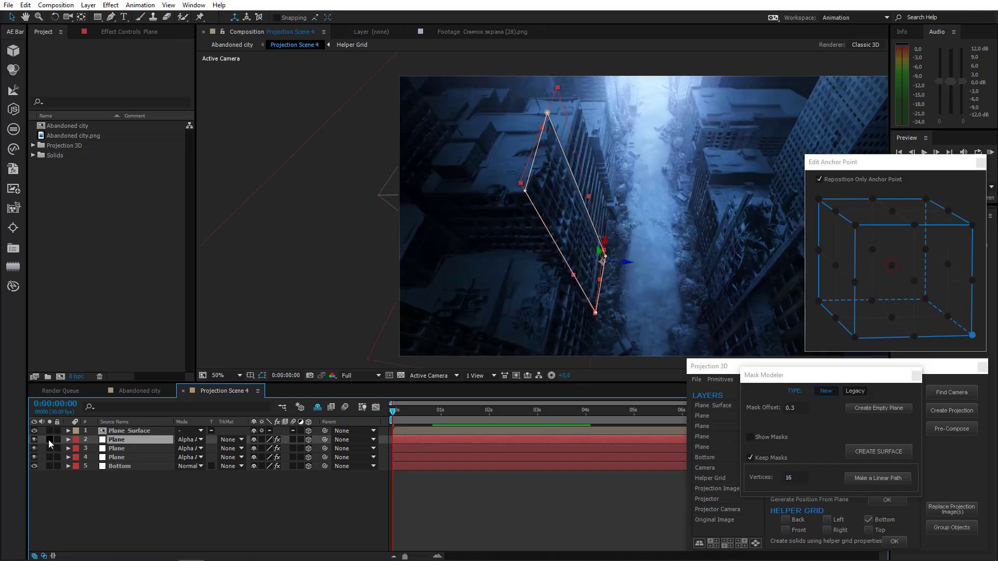
Step: Duplicate the next building's wall Plane and move the copy along its Z axis away from the street to that building's far side
{"action": "left_click", "coordinate": [117, 448]}
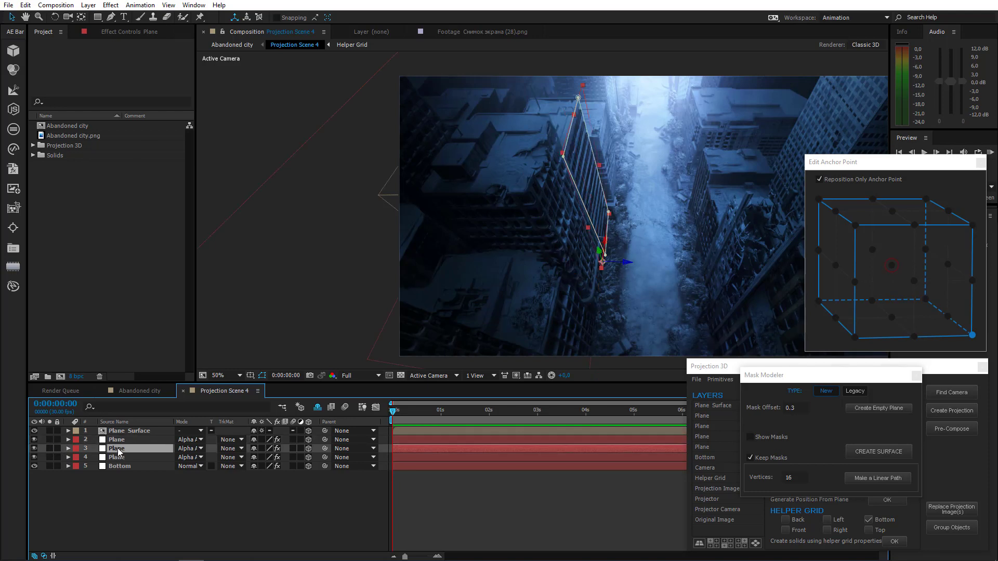
{"action": "key", "text": "ctrl+d"}
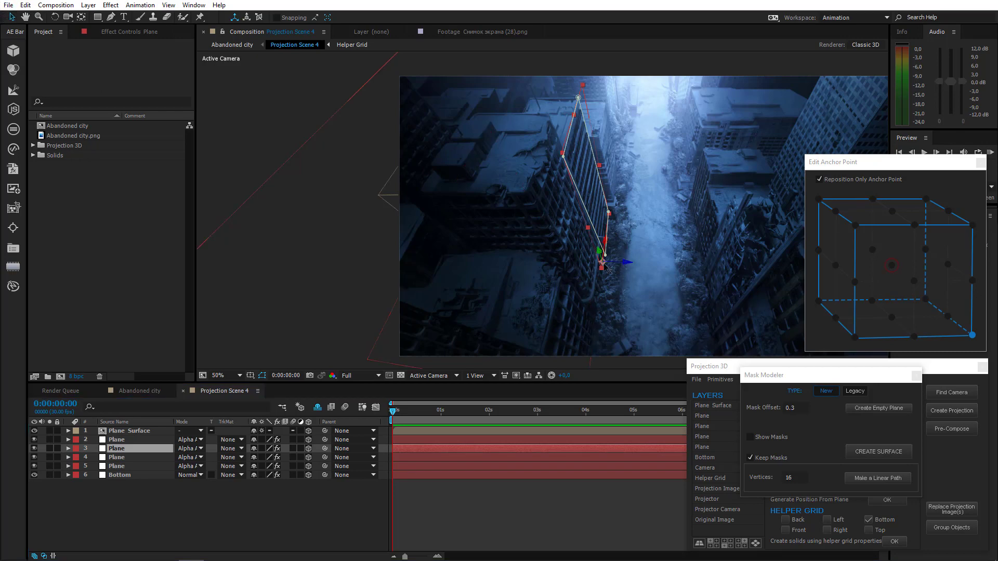
{"action": "left_click_drag", "start_coordinate": [603, 263], "coordinate": [459, 271]}
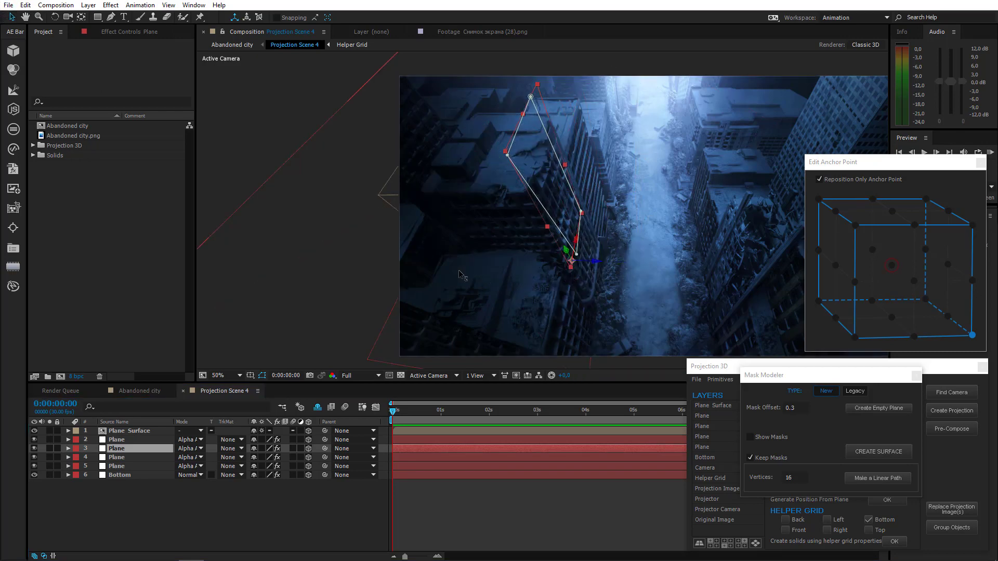
{"action": "key", "text": "period"}
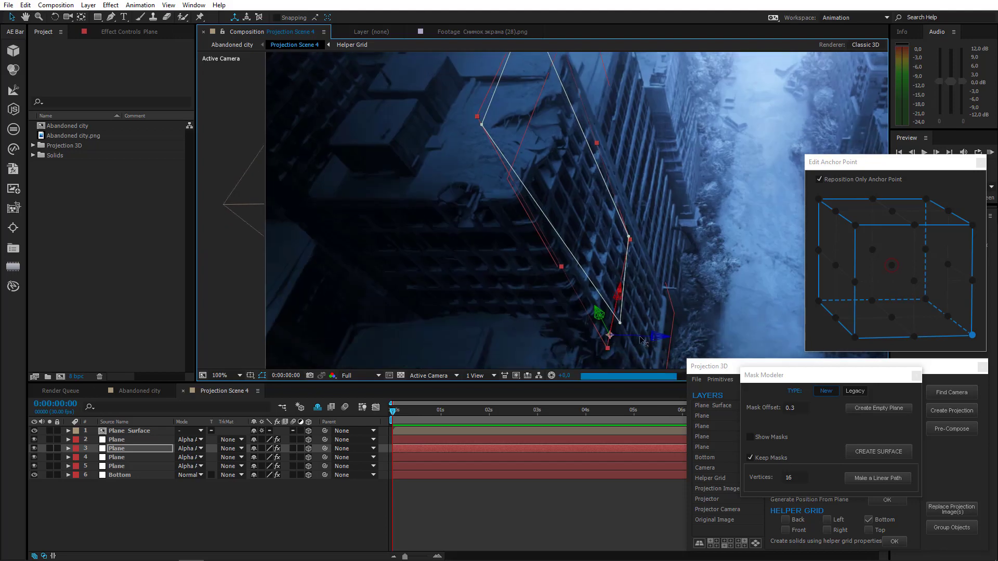
Step: With the next building's copied plane temporarily hidden, adjust its mask's uppermost point to the roof's far corner
{"action": "left_click", "coordinate": [33, 448]}
{"action": "left_click_drag", "start_coordinate": [459, 331], "coordinate": [453, 522]}
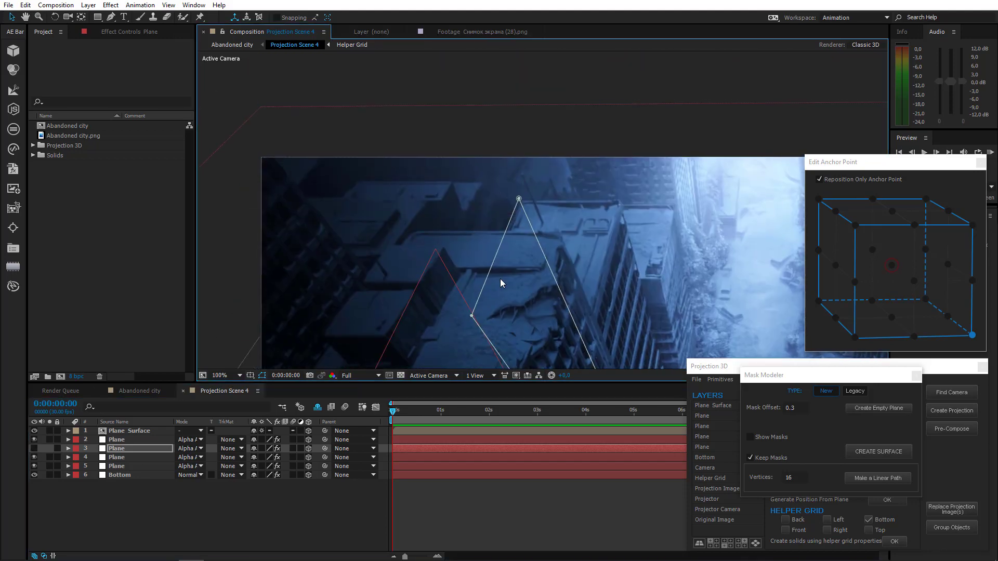
{"action": "key", "text": "period"}
{"action": "left_click_drag", "start_coordinate": [496, 187], "coordinate": [501, 191]}
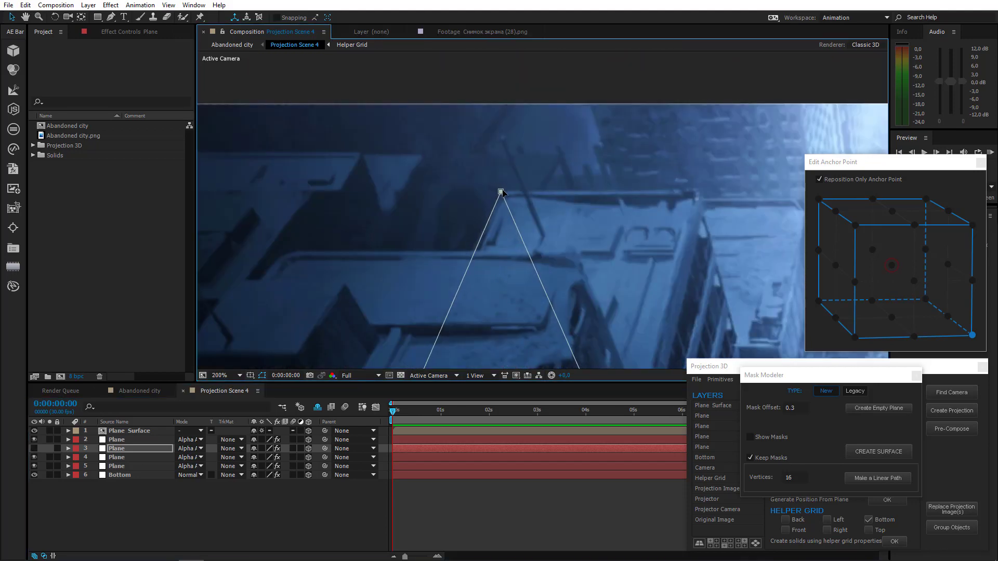
{"action": "left_click_drag", "start_coordinate": [432, 316], "coordinate": [477, 182]}
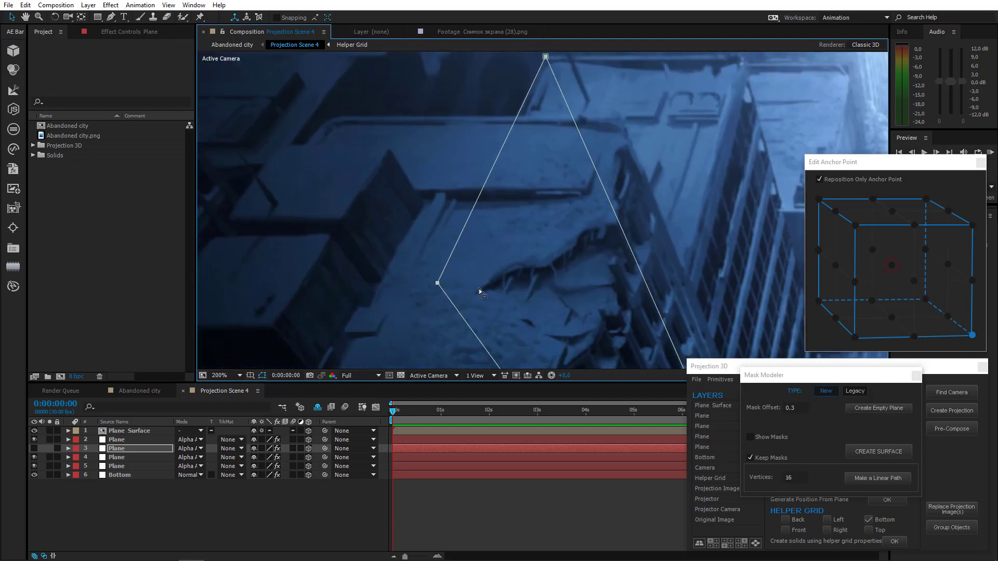
{"action": "scroll", "coordinate": [483, 293], "scroll_direction": "down", "scroll_amount": 2}
{"action": "left_click", "coordinate": [116, 457]}
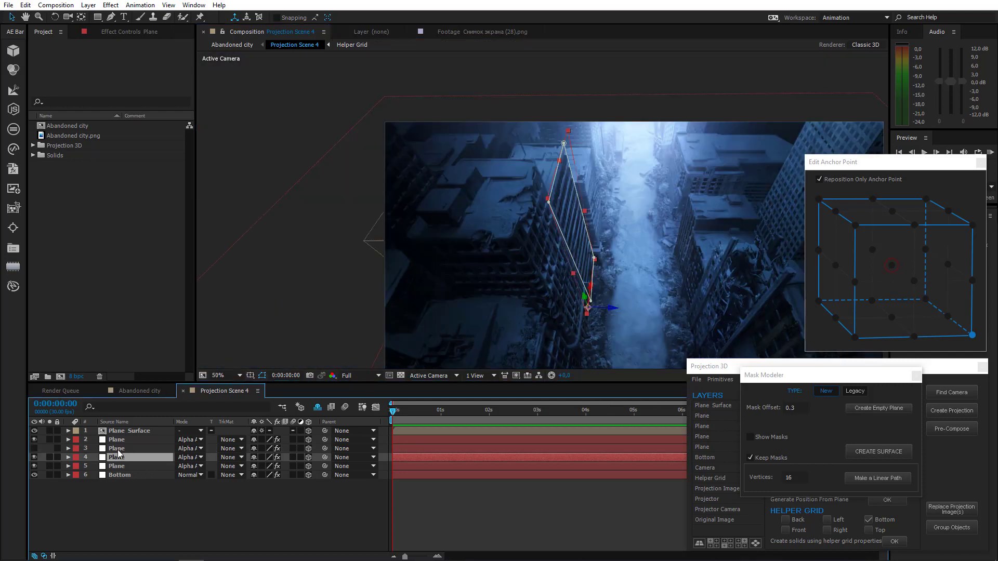
{"action": "left_click", "coordinate": [118, 450]}
{"action": "left_click", "coordinate": [34, 448]}
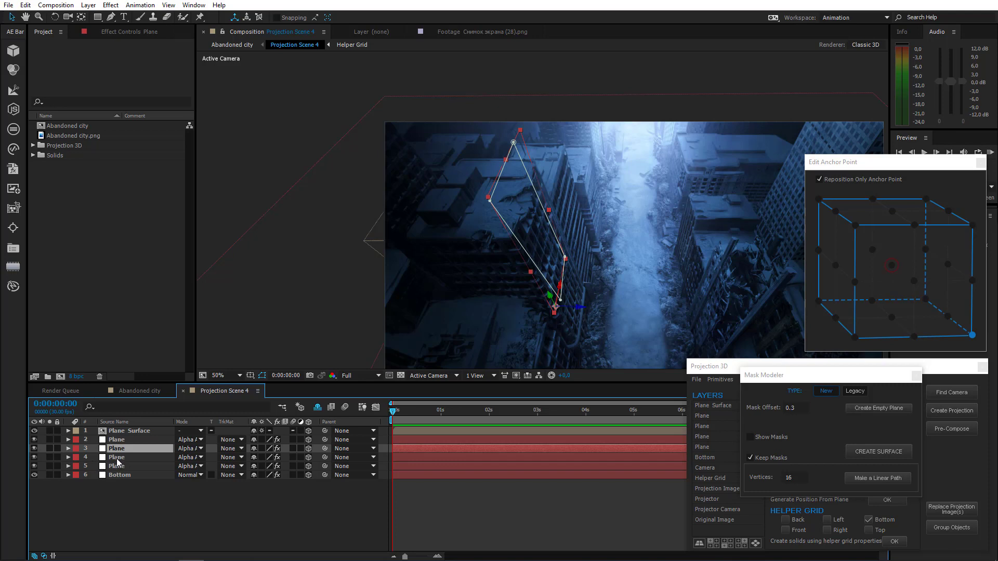
Step: Create a Mask Modeler surface between the next building's street-side wall Plane and its far-side copy
{"action": "left_click", "coordinate": [122, 457]}
{"action": "left_click", "coordinate": [124, 450], "text": "ctrl"}
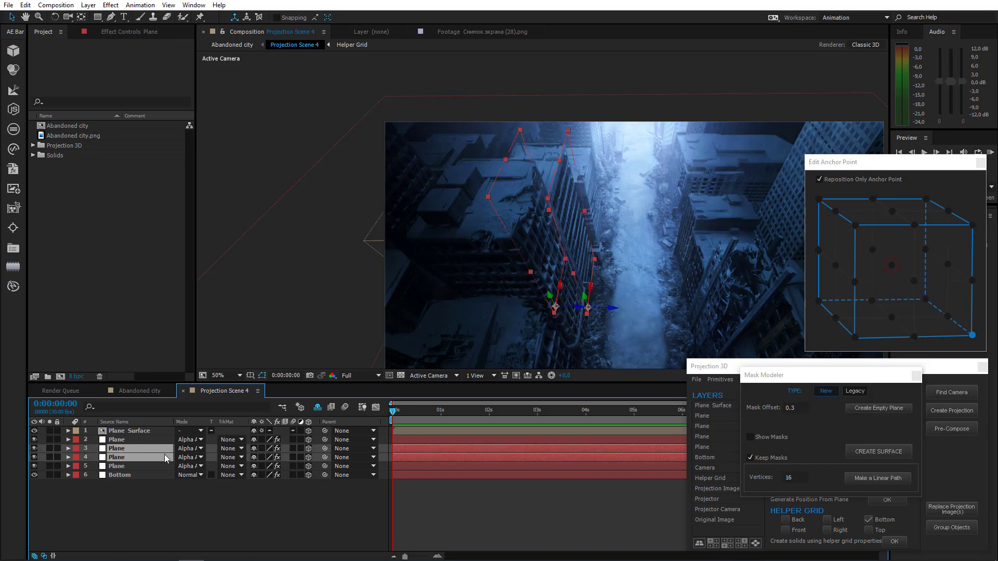
{"action": "left_click", "coordinate": [868, 453]}
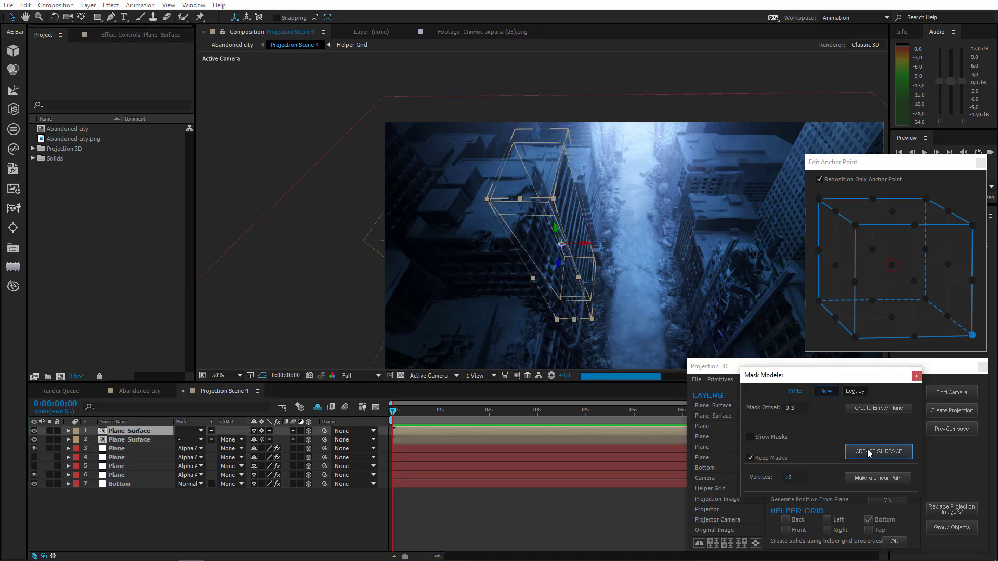
Step: Delete the next building's hidden far-side Plane and arrange each street-side wall Plane directly above its matching Plane Surface layer
{"action": "left_click", "coordinate": [120, 458]}
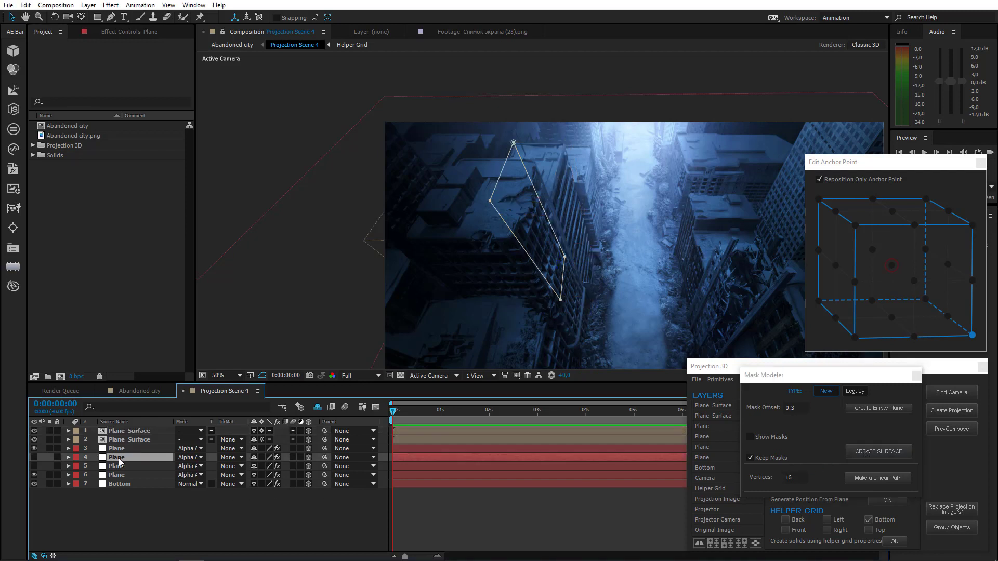
{"action": "key", "text": "Delete"}
{"action": "left_click", "coordinate": [117, 457]}
{"action": "mouse_move", "coordinate": [117, 456]}
{"action": "left_mouse_down"}
{"action": "mouse_move", "coordinate": [125, 429]}
{"action": "mouse_move", "coordinate": [136, 456]}
{"action": "mouse_move", "coordinate": [121, 455]}
{"action": "left_mouse_up"}
Step: Group the middle-left building's street-side wall Plane with its Plane Surface using Group Objects
{"action": "left_click", "coordinate": [129, 456]}
{"action": "left_click", "coordinate": [126, 450], "text": "shift"}
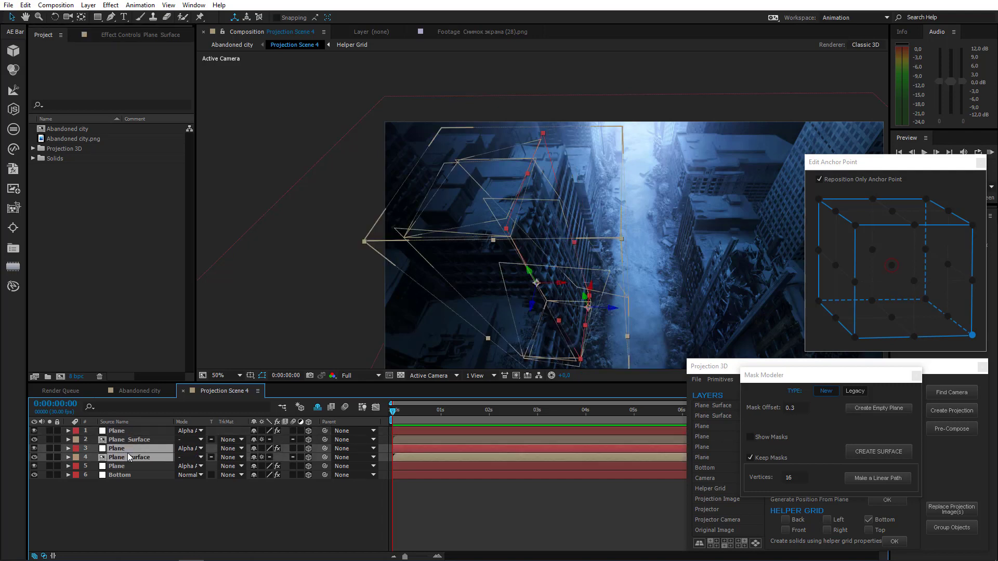
{"action": "left_click", "coordinate": [956, 529]}
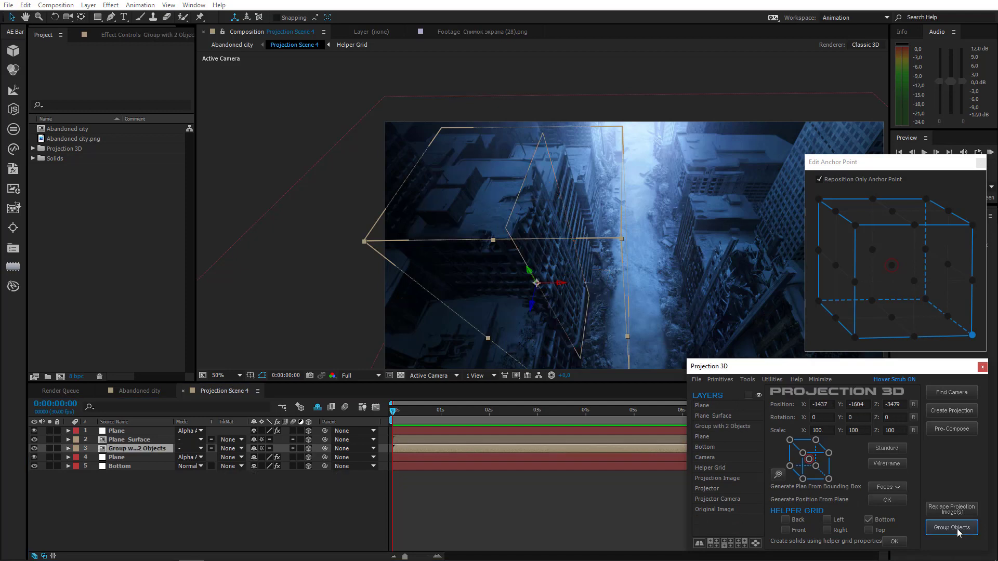
Step: Group the next building's street-side wall Plane with its Plane Surface using Group Objects, and solo each building group to check it
{"action": "left_click", "coordinate": [133, 439]}
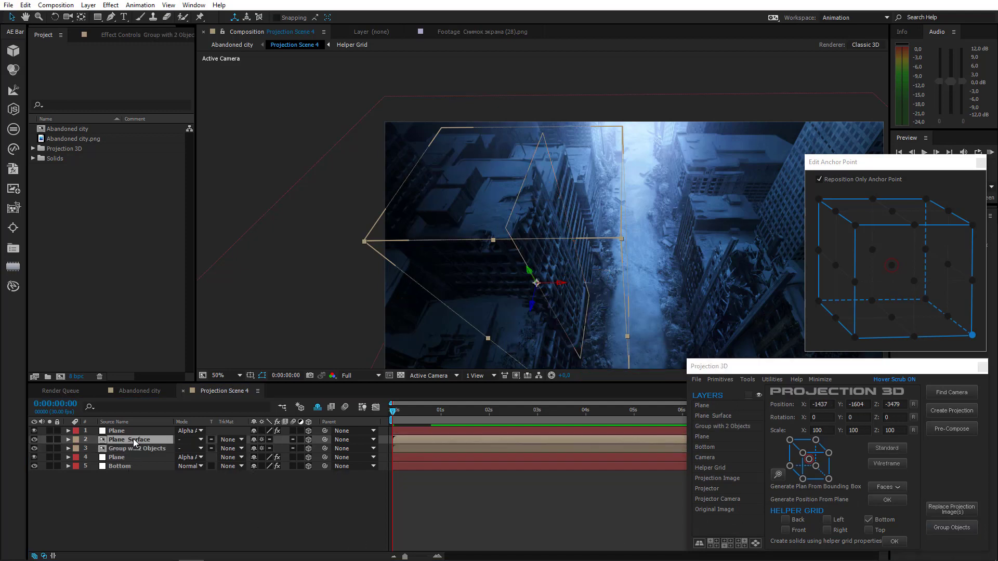
{"action": "left_click", "coordinate": [126, 432], "text": "ctrl"}
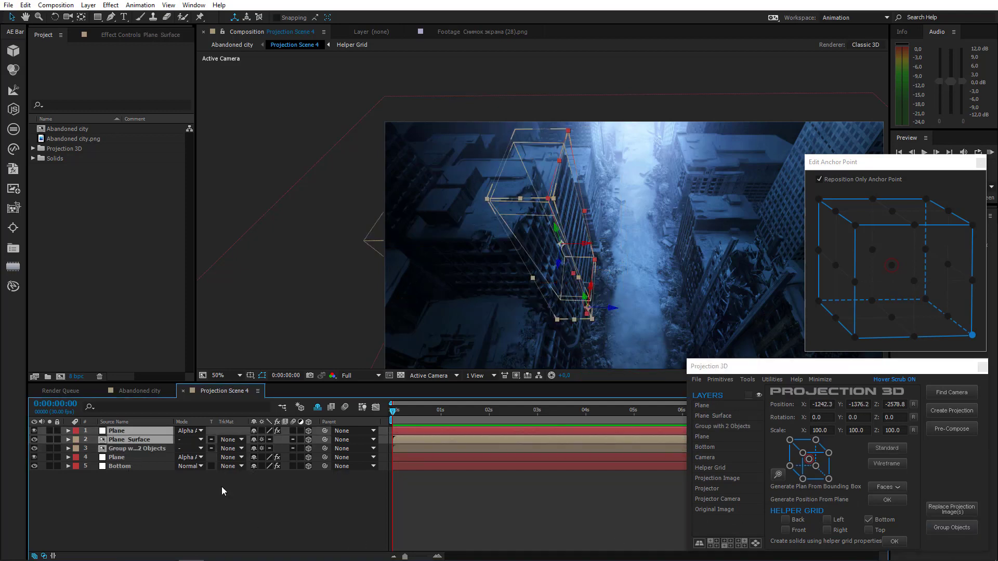
{"action": "left_click", "coordinate": [946, 529]}
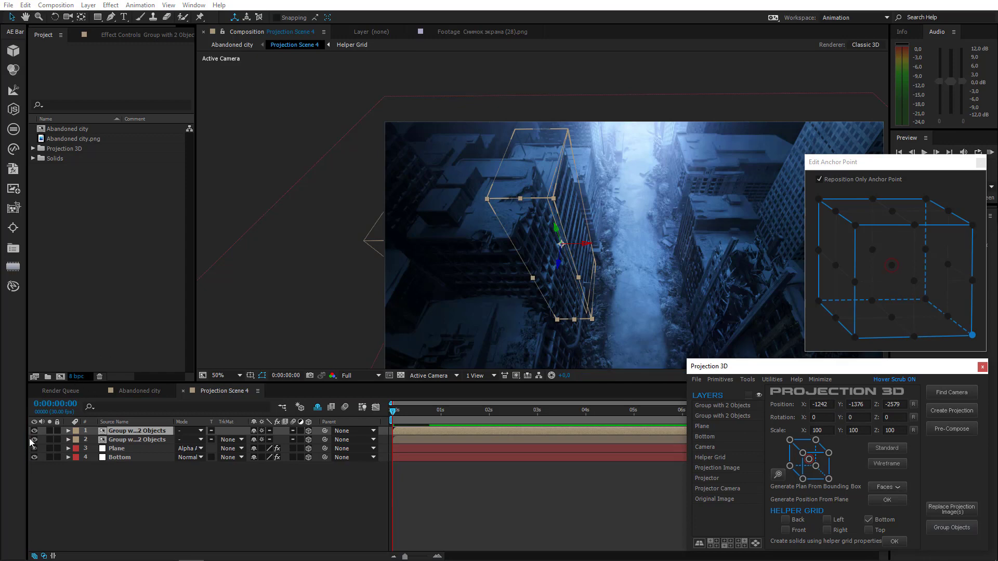
{"action": "left_click", "coordinate": [49, 431]}
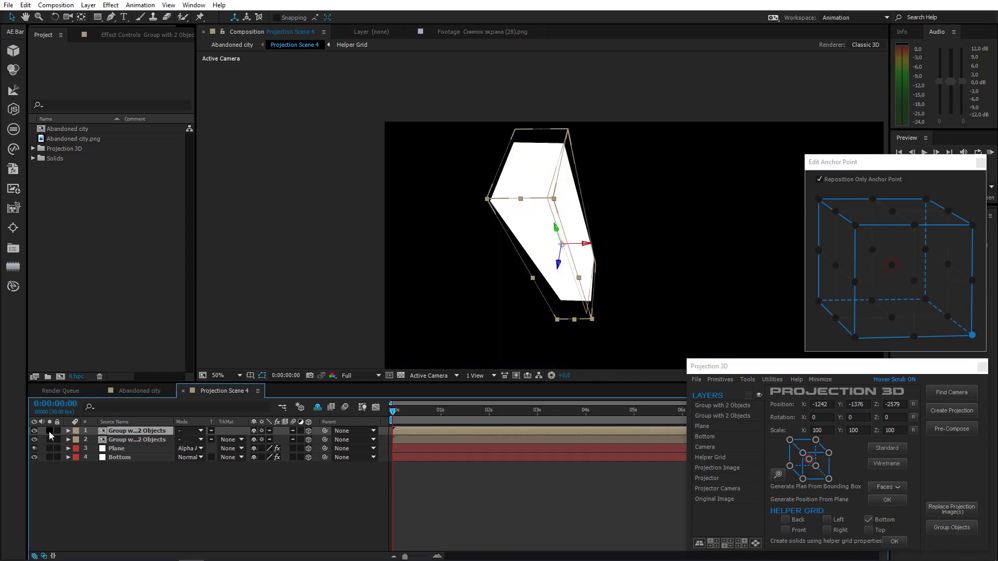
{"action": "left_click", "coordinate": [49, 431]}
{"action": "left_click", "coordinate": [49, 440]}
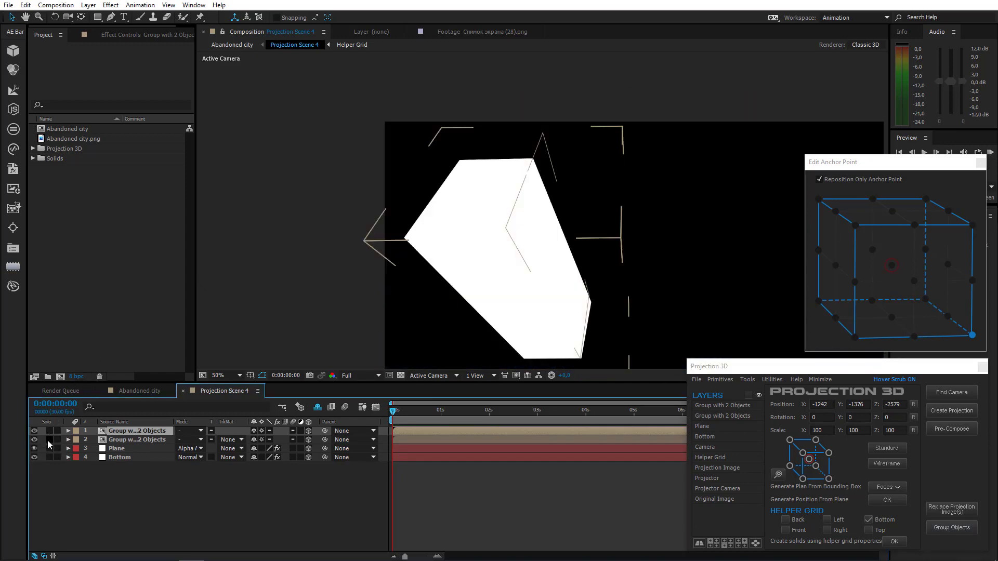
{"action": "left_click", "coordinate": [49, 439]}
Step: Place the Bottom layer's Generate Position point at the near street-side base corner of the third building along the street's left side
{"action": "left_click", "coordinate": [128, 449]}
{"action": "left_click", "coordinate": [124, 458]}
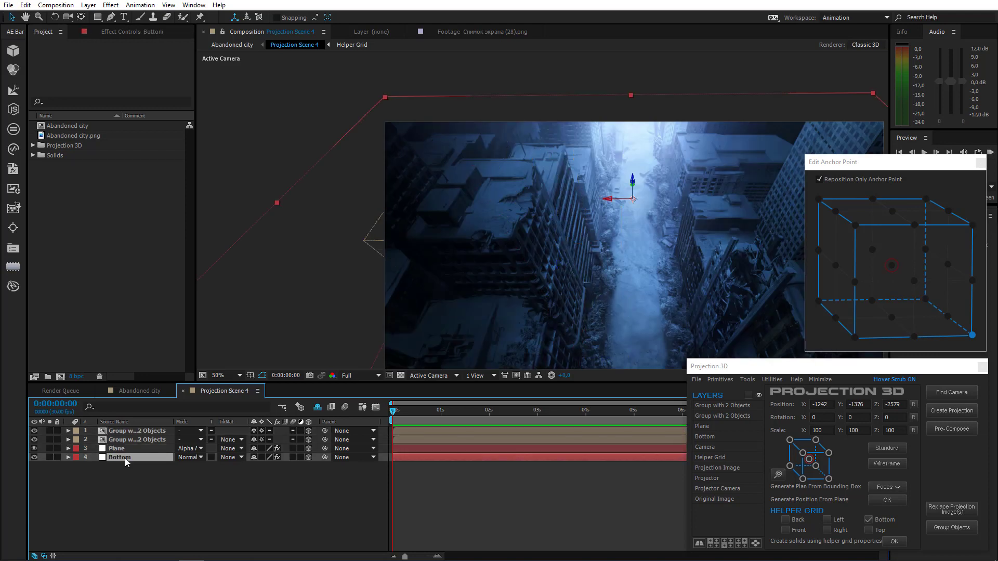
{"action": "left_click_drag", "start_coordinate": [564, 307], "coordinate": [469, 283]}
{"action": "scroll", "coordinate": [488, 239], "scroll_direction": "up", "scroll_amount": 1}
{"action": "left_click", "coordinate": [145, 35]}
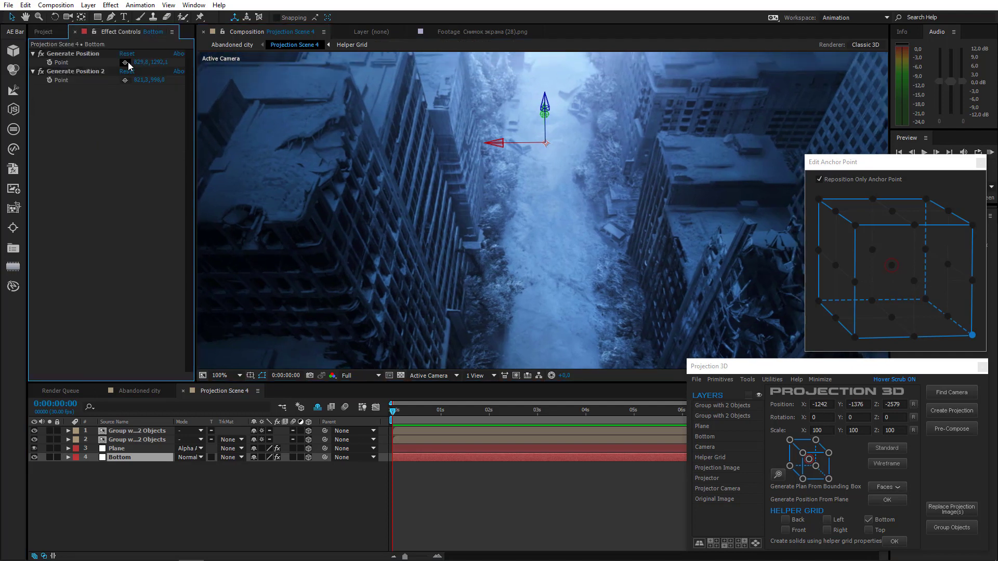
{"action": "left_click", "coordinate": [125, 63]}
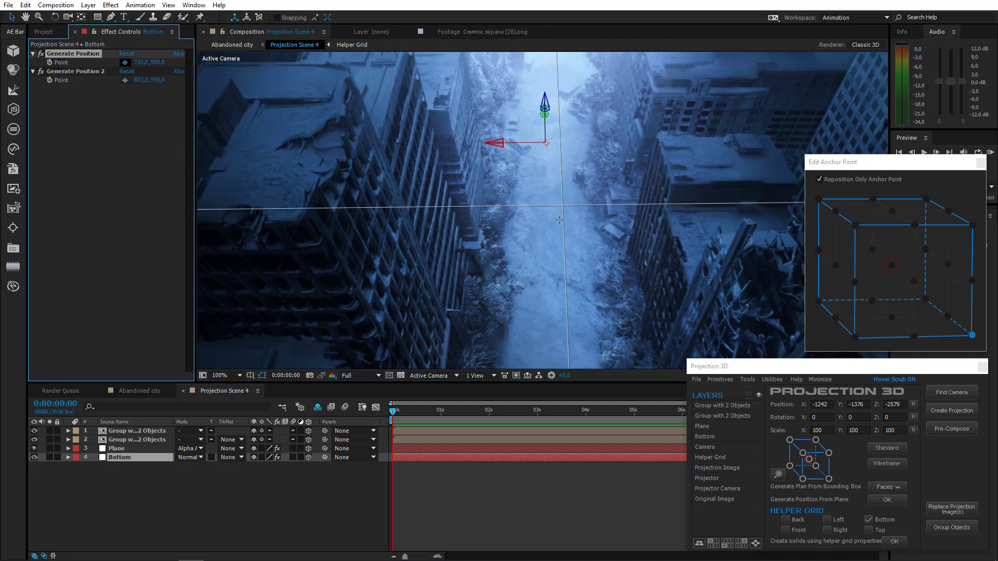
{"action": "left_click", "coordinate": [478, 252]}
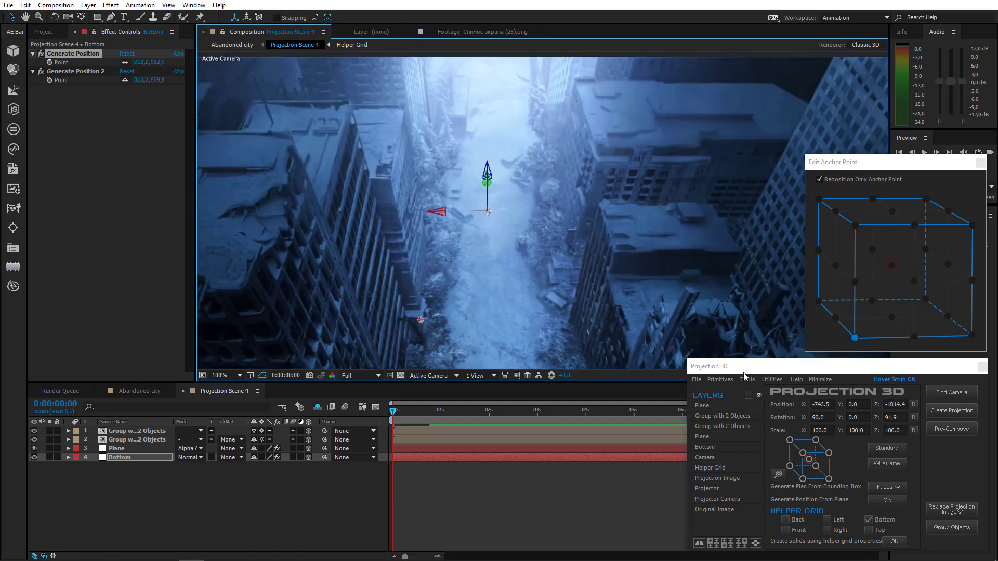
Step: Create a Plane at the third building's base corner point and move its anchor point to the plane's lower-left front corner
{"action": "left_click", "coordinate": [745, 378]}
{"action": "left_click", "coordinate": [762, 456]}
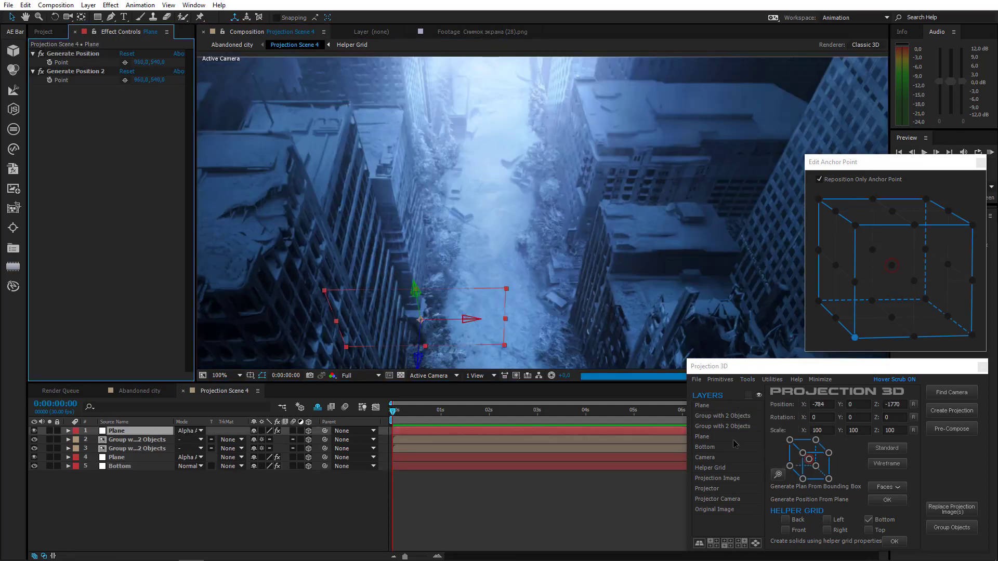
{"action": "left_click", "coordinate": [854, 337]}
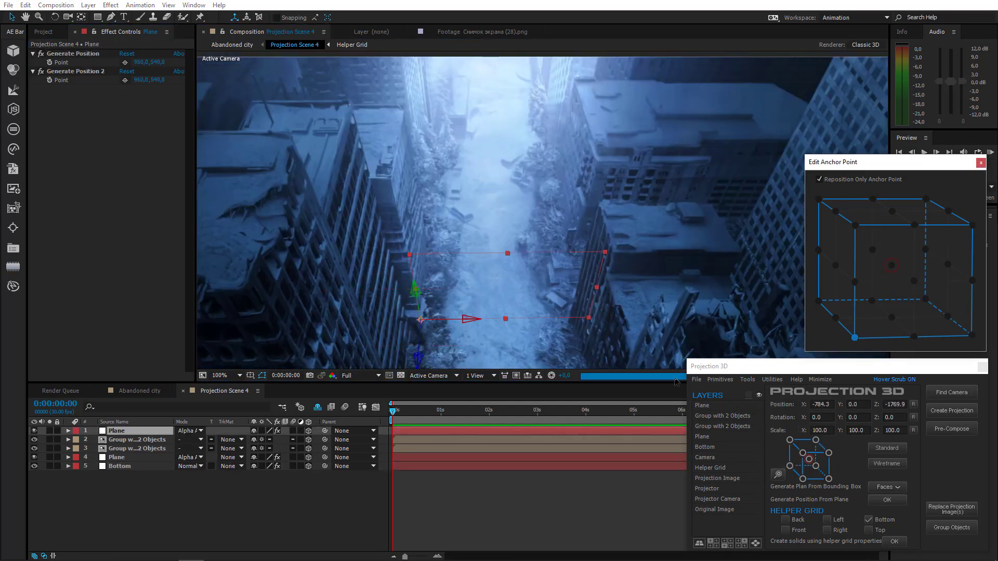
Step: Set the new Plane's Y Rotation to -90° and stretch it upward past the third building's roof
{"action": "left_click", "coordinate": [126, 432]}
{"action": "key", "text": "r"}
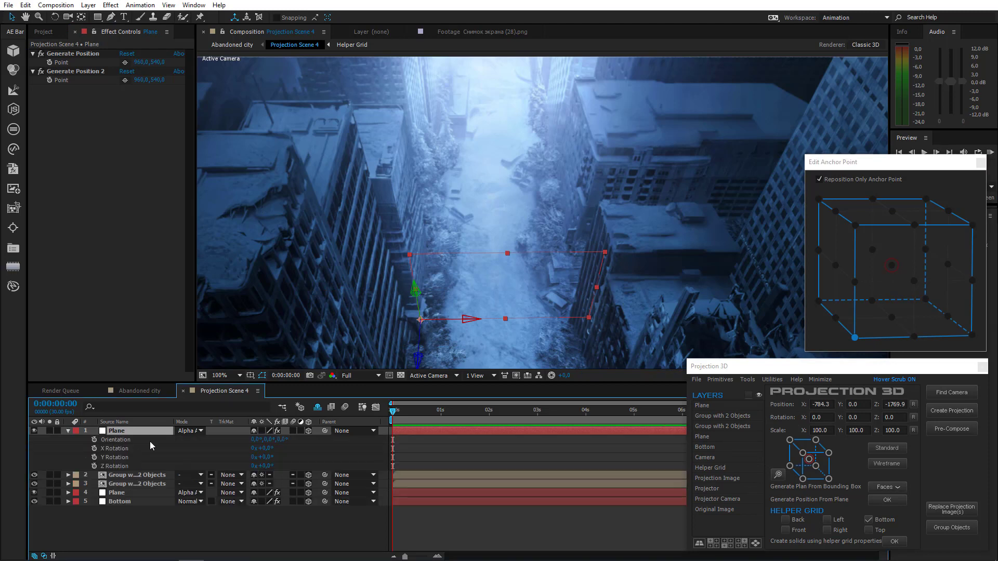
{"action": "left_click", "coordinate": [267, 458]}
{"action": "key", "text": "Return"}
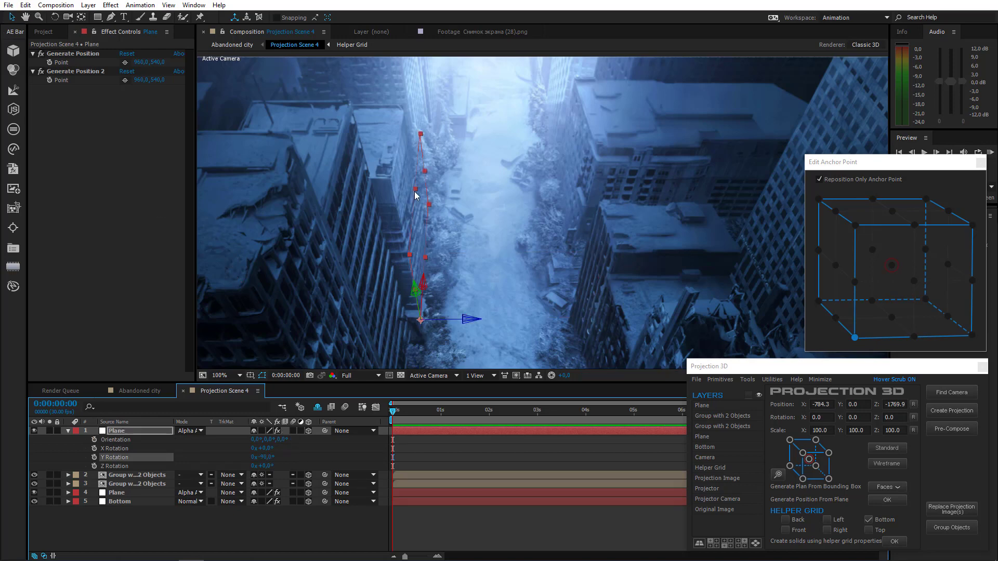
{"action": "left_click_drag", "start_coordinate": [407, 151], "coordinate": [400, 129]}
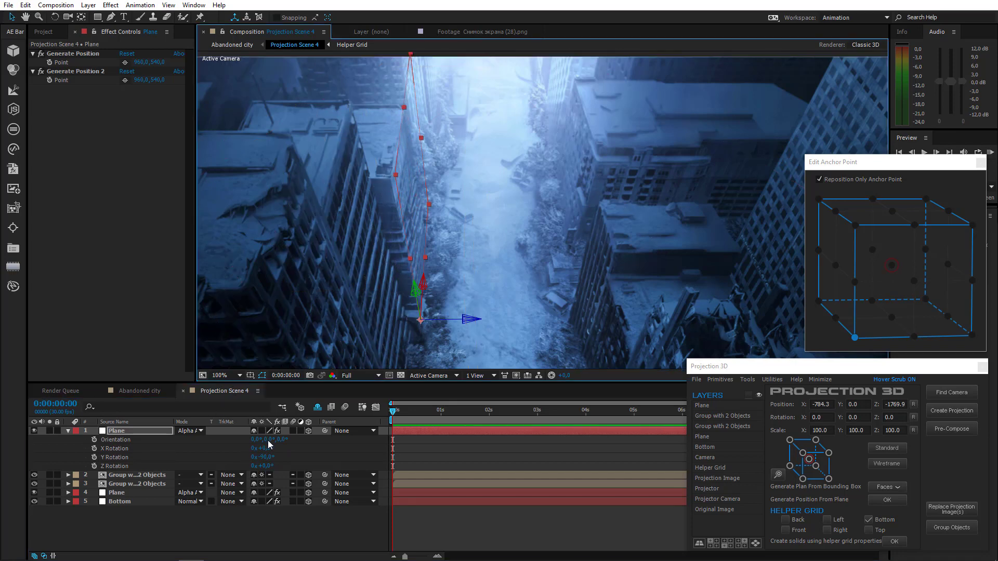
Step: Set the third building's wall Plane Z Orientation to -1° so it follows the facade
{"action": "left_click", "coordinate": [292, 437]}
{"action": "left_click", "coordinate": [283, 440]}
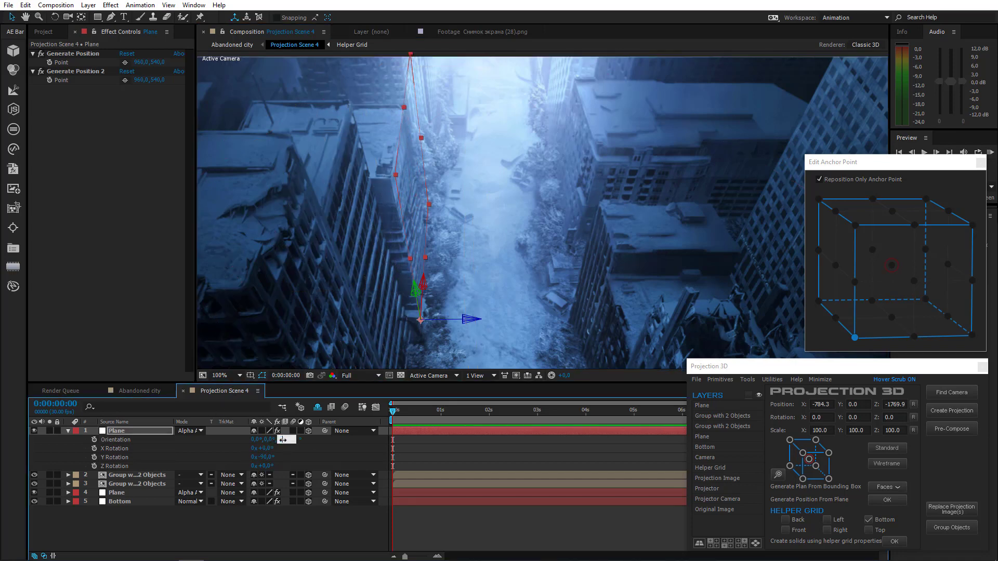
{"action": "type", "text": "-1"}
{"action": "key", "text": "Return"}
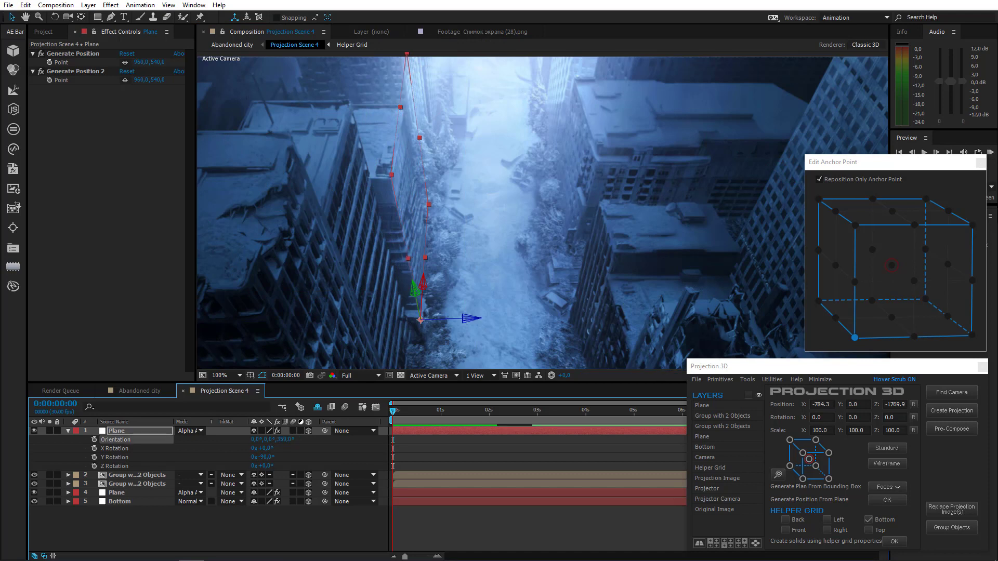
{"action": "left_click", "coordinate": [343, 223]}
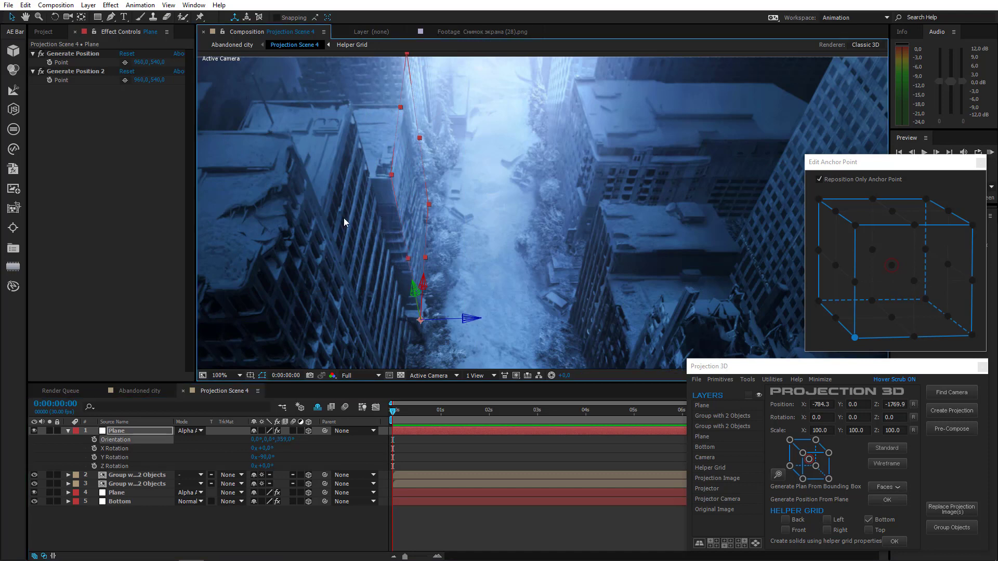
Step: Draw a closed four-point Pen mask on the Plane around the corners of the third building's street-side wall
{"action": "left_click", "coordinate": [111, 17]}
{"action": "scroll", "coordinate": [286, 286], "scroll_direction": "up", "scroll_amount": 2}
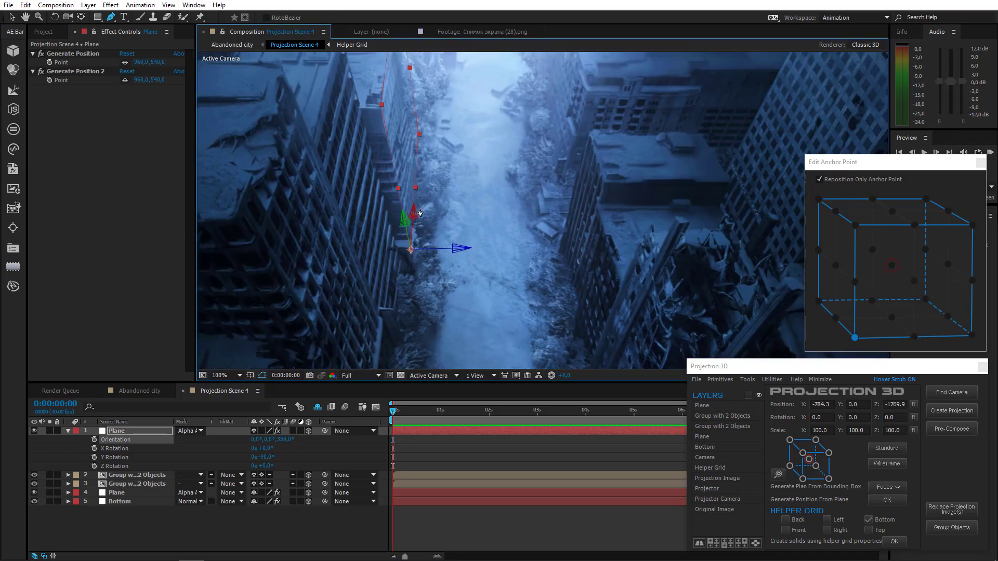
{"action": "left_click", "coordinate": [278, 288]}
{"action": "left_click_drag", "start_coordinate": [265, 130], "coordinate": [366, 335]}
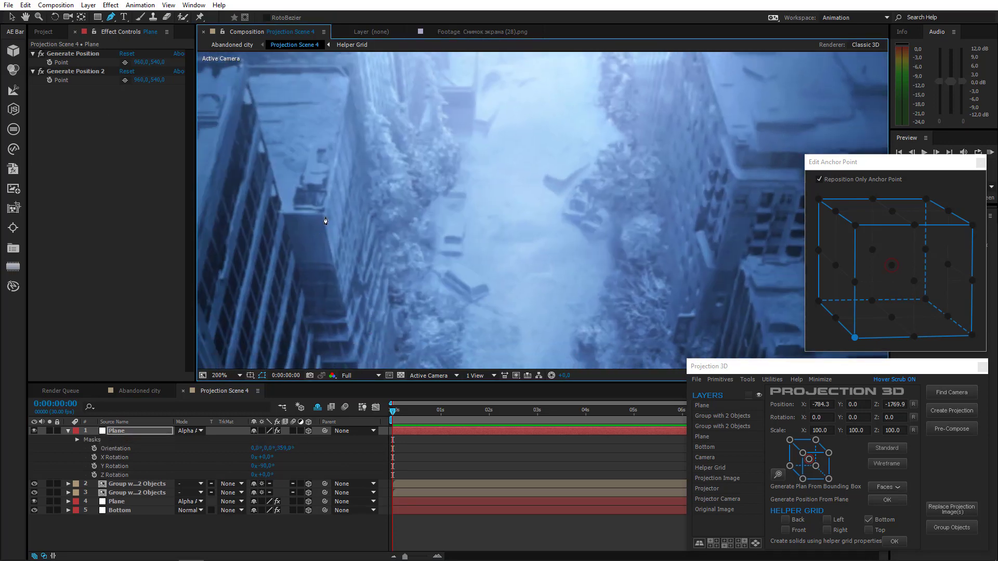
{"action": "left_click", "coordinate": [324, 212]}
{"action": "left_click", "coordinate": [348, 70]}
{"action": "left_click_drag", "start_coordinate": [364, 132], "coordinate": [353, 96]}
{"action": "left_click_drag", "start_coordinate": [387, 329], "coordinate": [368, 193]}
{"action": "left_click", "coordinate": [367, 165]}
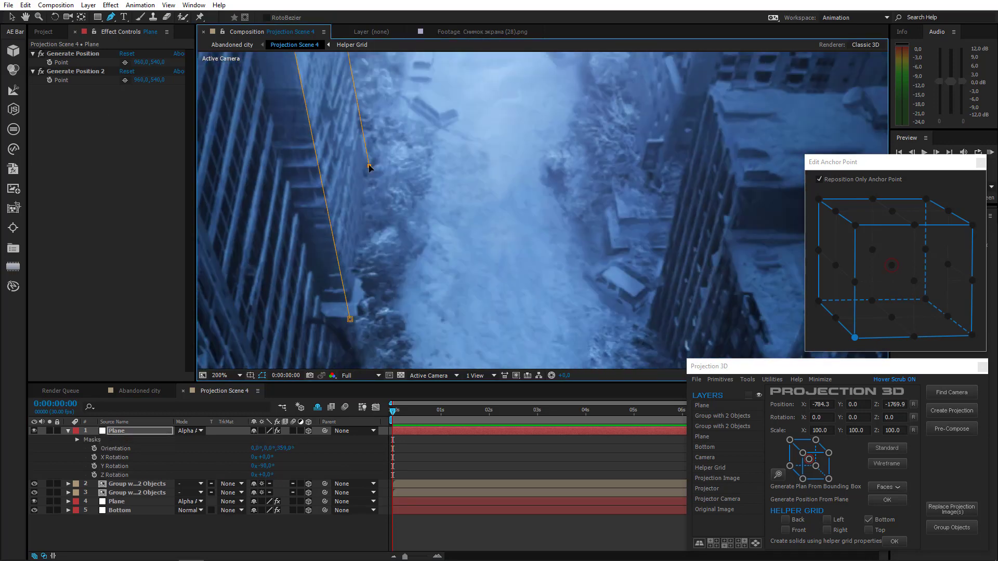
{"action": "left_click", "coordinate": [350, 319]}
{"action": "scroll", "coordinate": [355, 314], "scroll_direction": "down", "scroll_amount": 2}
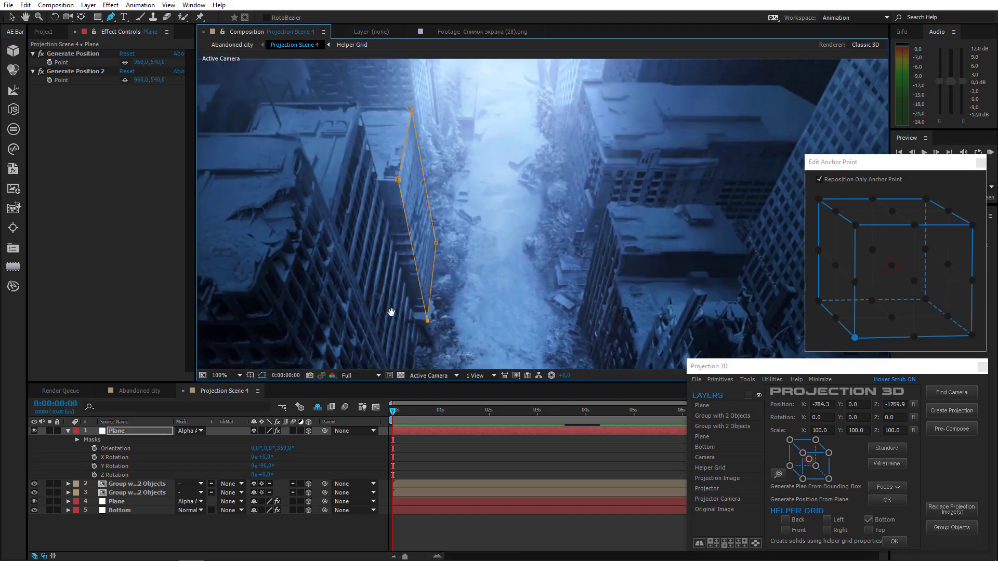
Step: Duplicate the third building's masked wall Plane and move the copy along its Z axis to the building's far side
{"action": "left_click", "coordinate": [133, 431]}
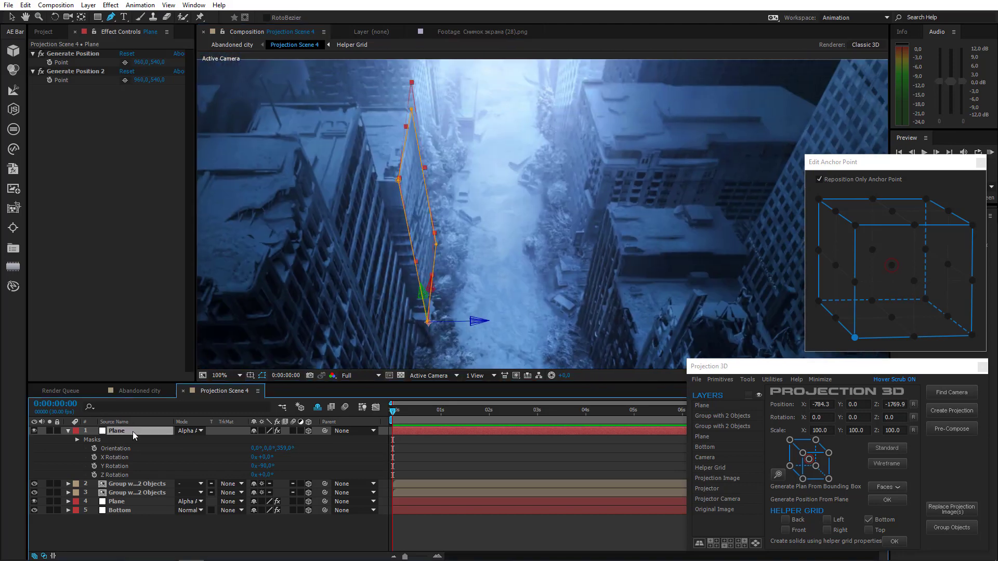
{"action": "key", "text": "ctrl+d"}
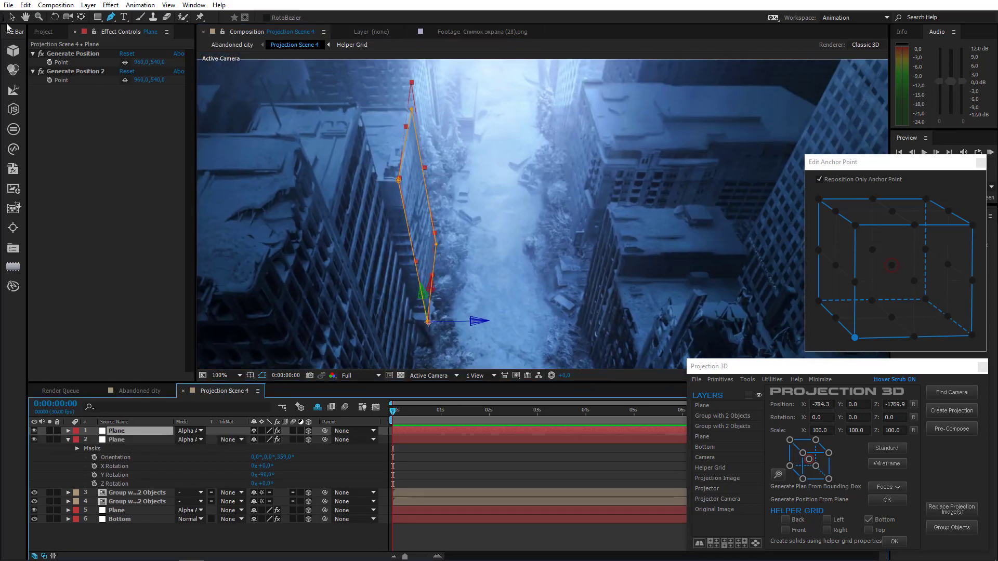
{"action": "left_click", "coordinate": [11, 16]}
{"action": "left_click_drag", "start_coordinate": [457, 324], "coordinate": [360, 324]}
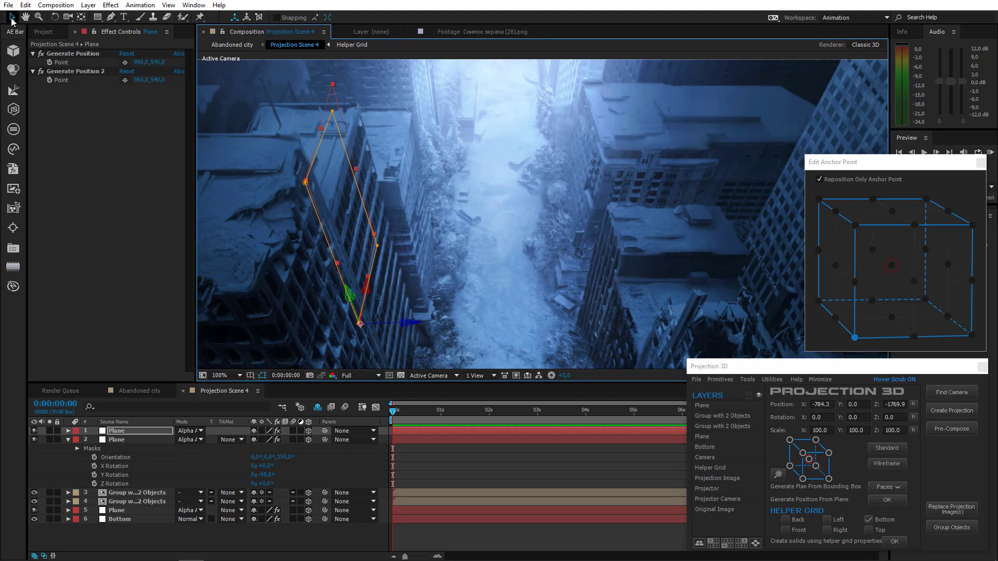
Step: Hide the third building's copied Plane and adjust its mask's uppermost point to the roof's far corner
{"action": "left_click", "coordinate": [34, 431]}
{"action": "left_click", "coordinate": [48, 411]}
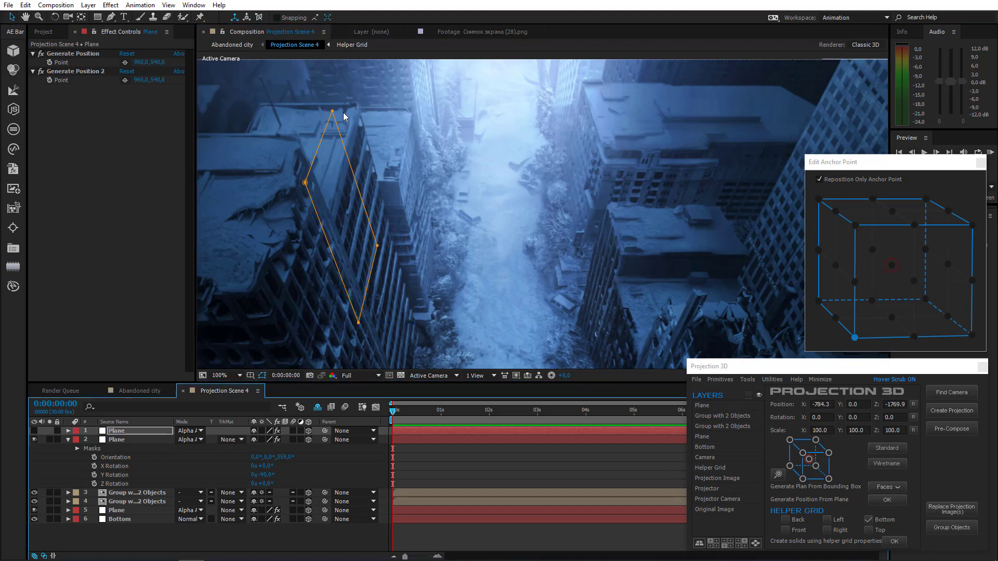
{"action": "left_click", "coordinate": [333, 111]}
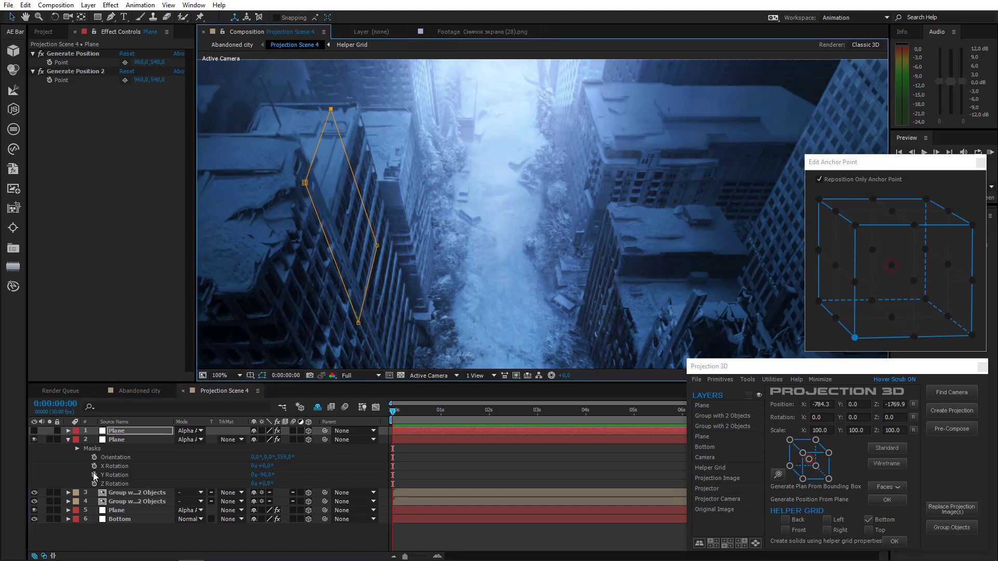
Step: Show the copied Plane again and create a Mask Modeler surface between it and the third building's street-side wall Plane
{"action": "left_click", "coordinate": [116, 431]}
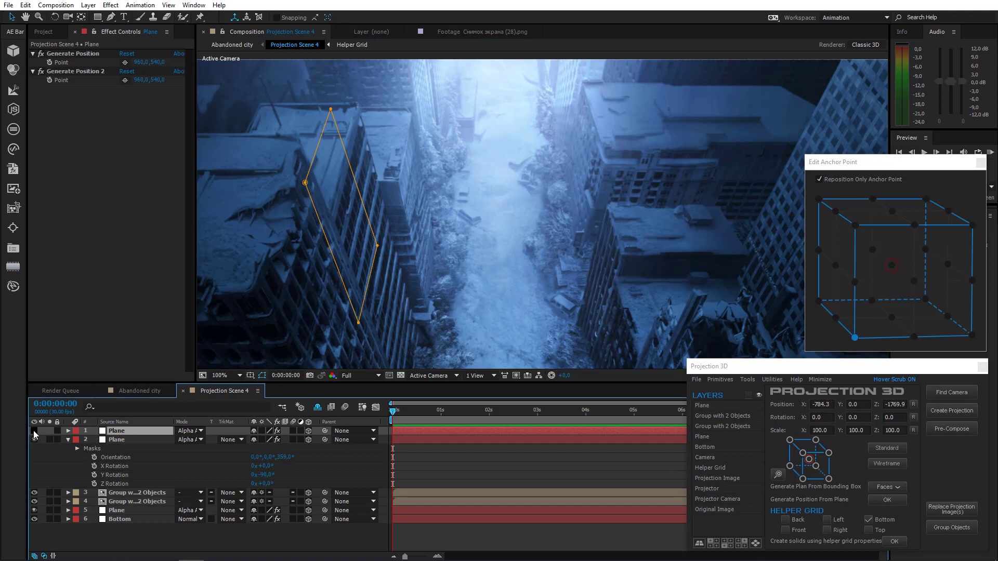
{"action": "left_click", "coordinate": [34, 430]}
{"action": "left_click", "coordinate": [128, 440], "text": "shift"}
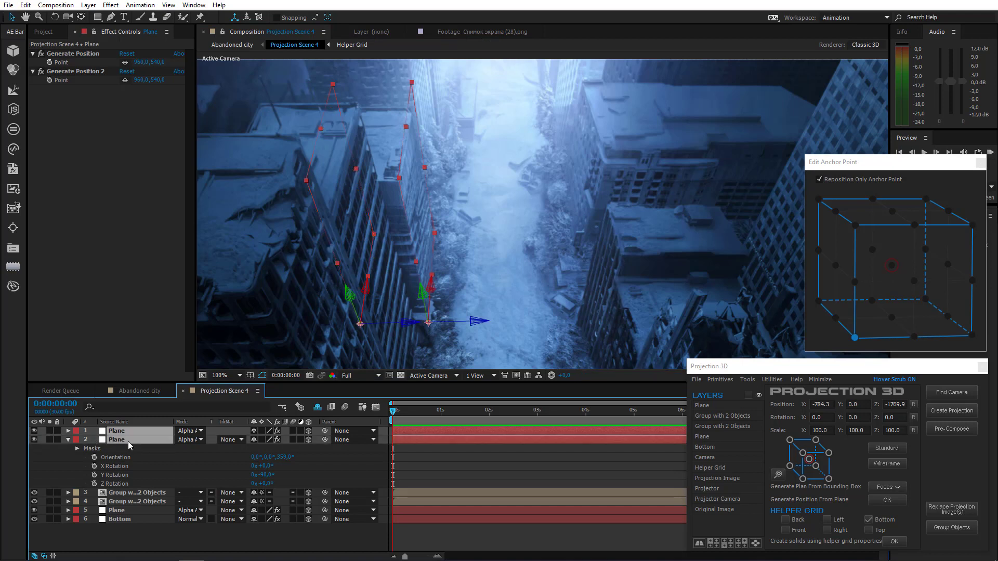
{"action": "left_click", "coordinate": [747, 379]}
{"action": "left_click", "coordinate": [775, 412]}
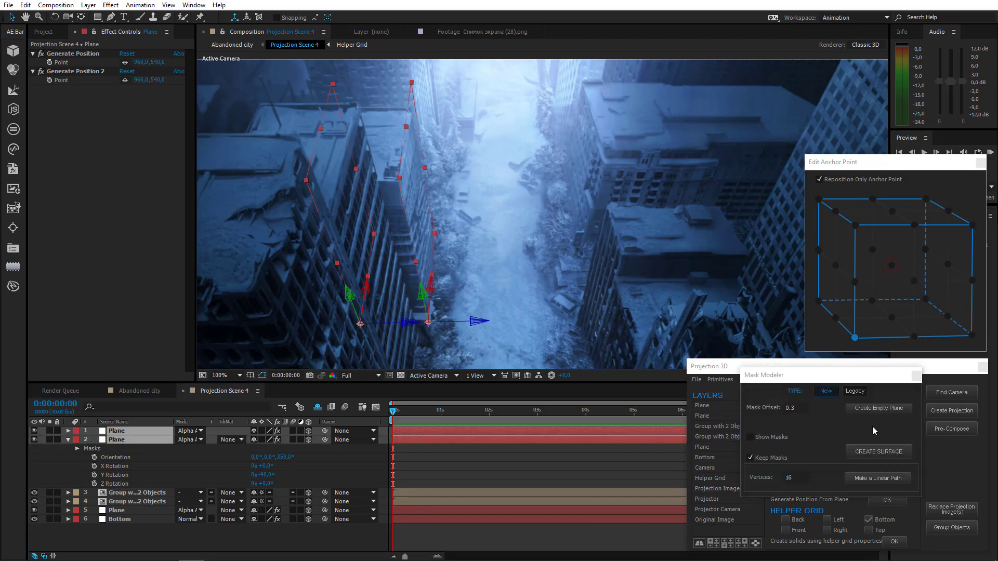
{"action": "left_click", "coordinate": [867, 451]}
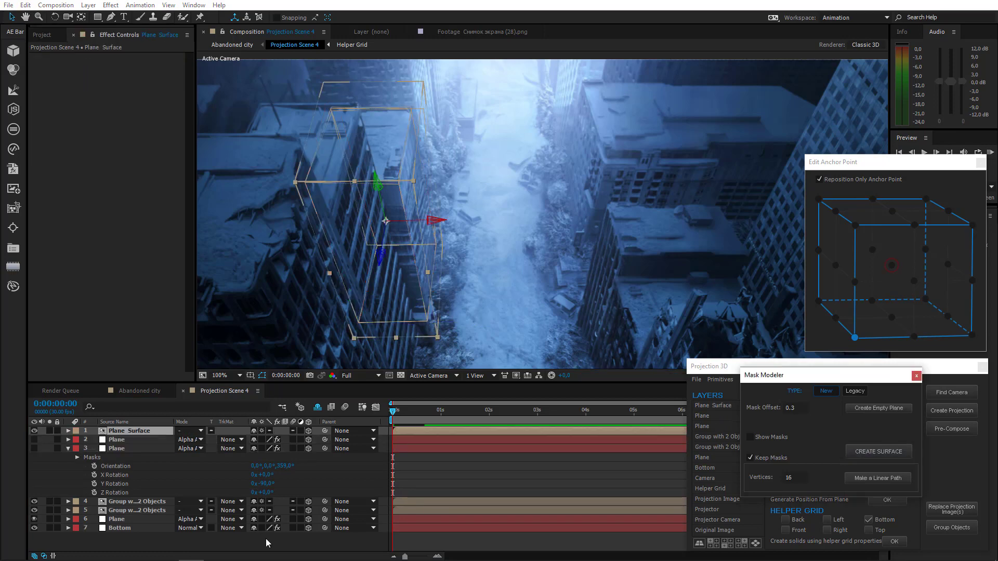
Step: Delete the third building's far-side Plane copy and make its street-side wall Plane visible again
{"action": "left_click", "coordinate": [117, 441]}
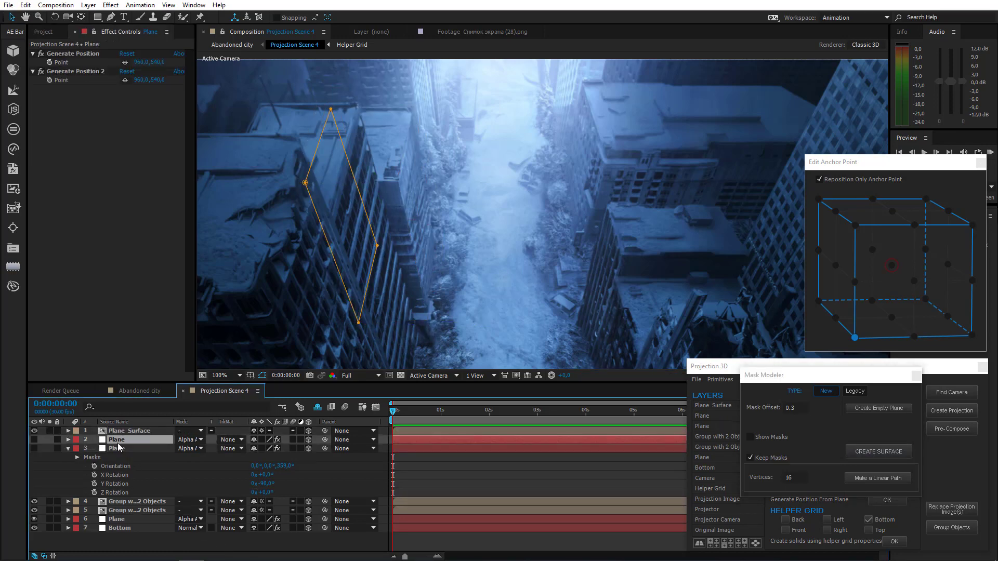
{"action": "key", "text": "Delete"}
{"action": "left_click", "coordinate": [69, 439]}
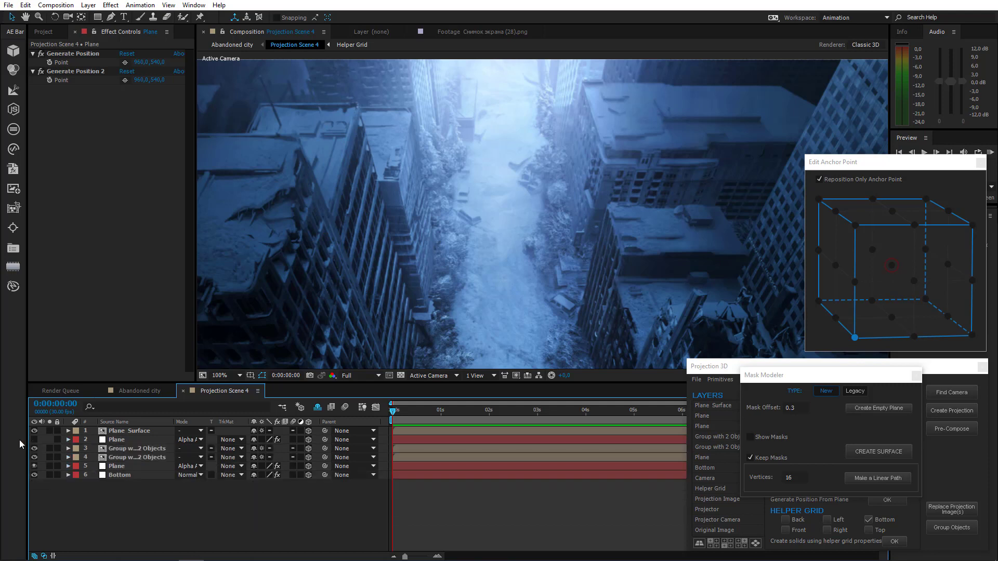
{"action": "left_click", "coordinate": [34, 441]}
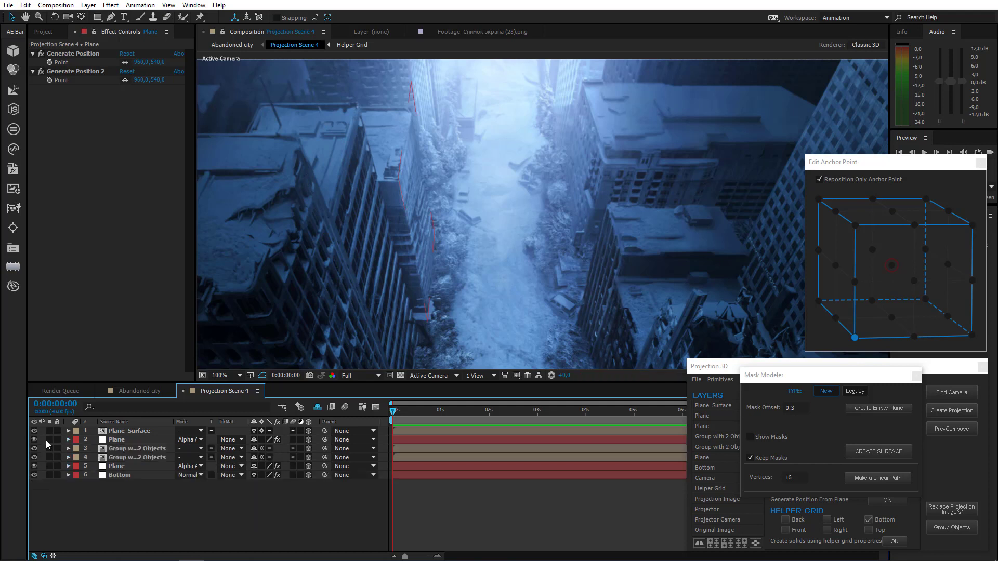
Step: Group the third building's Plane Surface with its street-side wall Plane using Group Objects
{"action": "left_click", "coordinate": [129, 430]}
{"action": "left_click", "coordinate": [132, 441], "text": "shift"}
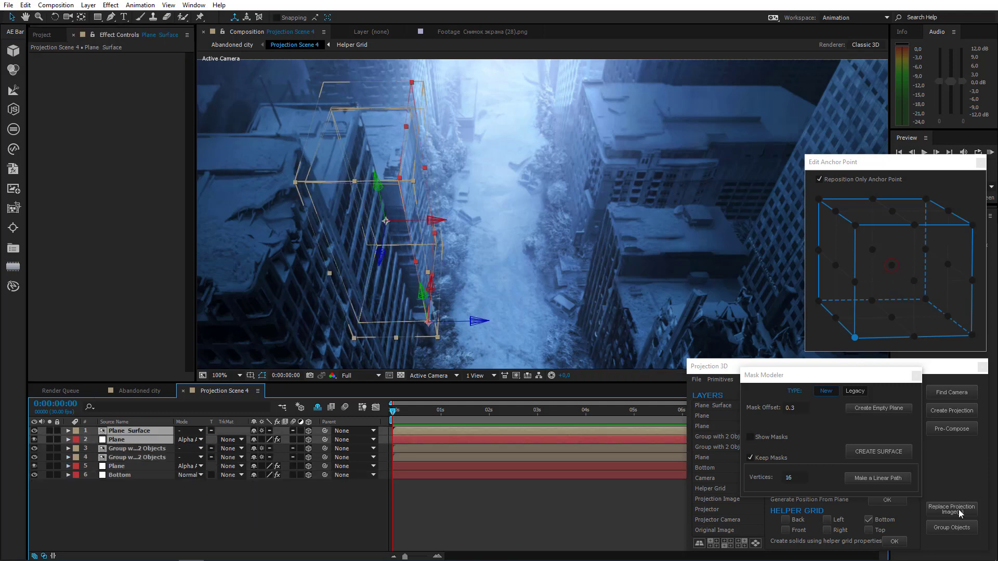
{"action": "left_click", "coordinate": [954, 529]}
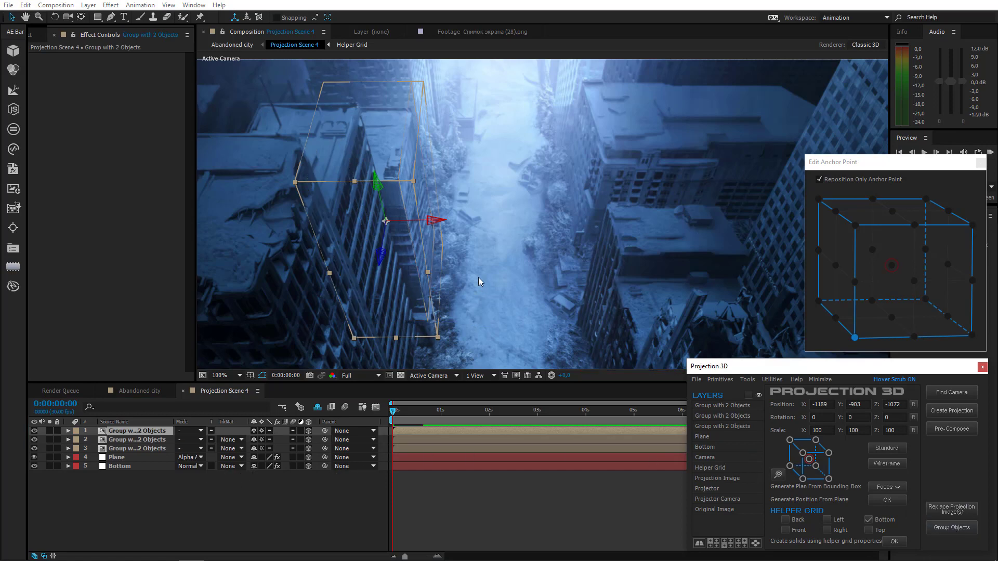
Step: Place the Bottom layer's Generate Position point at the street-side ground corner of the next building along the street's left side
{"action": "scroll", "coordinate": [505, 223], "scroll_direction": "down", "scroll_amount": 2}
{"action": "left_click_drag", "start_coordinate": [499, 222], "coordinate": [446, 272]}
{"action": "scroll", "coordinate": [459, 228], "scroll_direction": "up", "scroll_amount": 4}
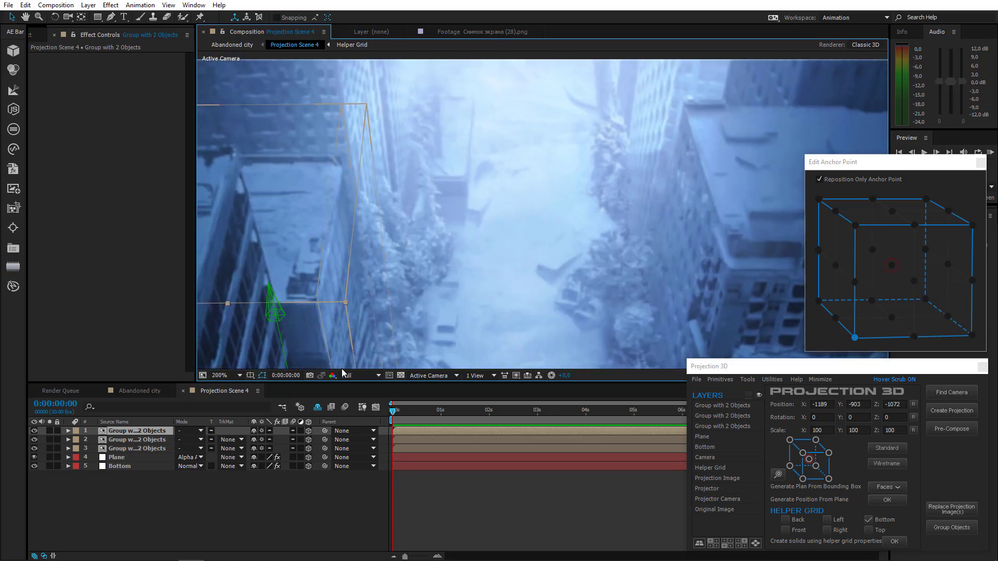
{"action": "left_click", "coordinate": [132, 467]}
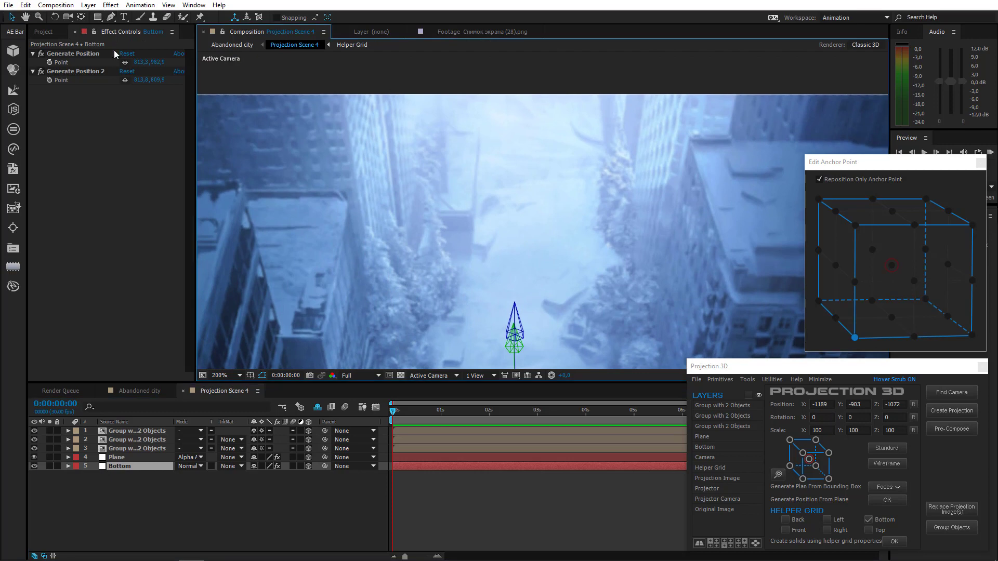
{"action": "left_click", "coordinate": [124, 62]}
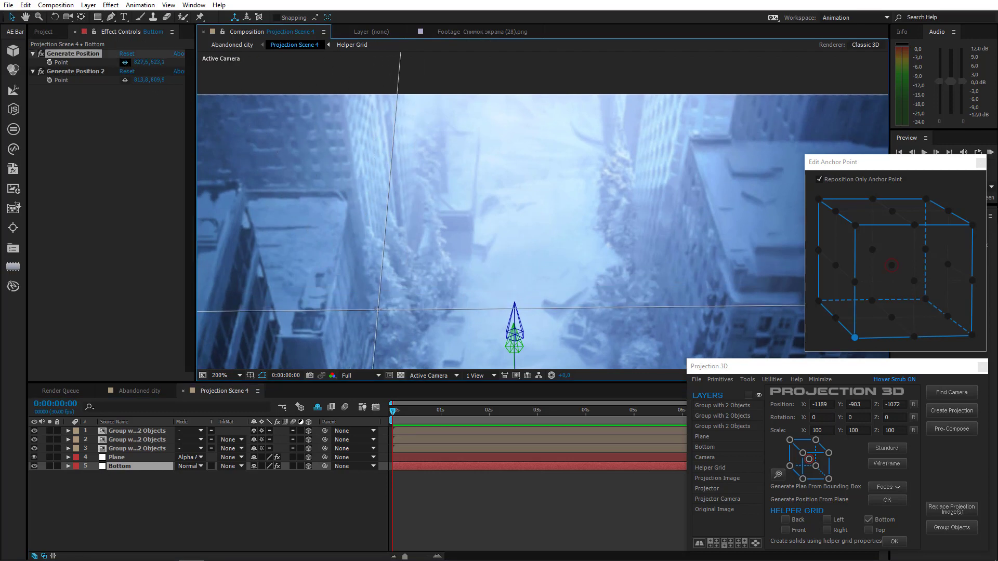
{"action": "left_click", "coordinate": [383, 325]}
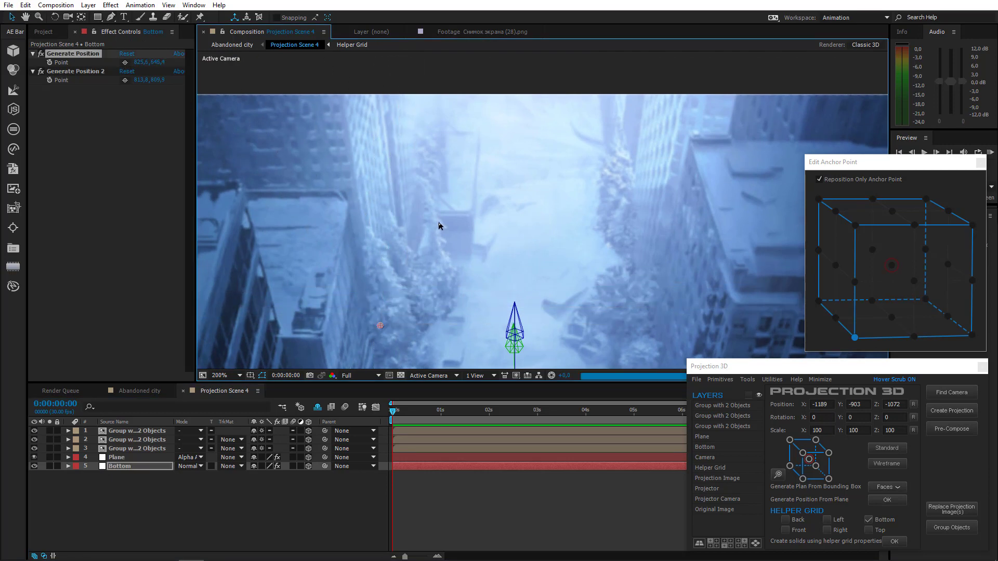
{"action": "scroll", "coordinate": [456, 253], "scroll_direction": "down", "scroll_amount": 1}
{"action": "mouse_move", "coordinate": [487, 276]}
{"action": "left_mouse_down"}
{"action": "mouse_move", "coordinate": [456, 208]}
{"action": "mouse_move", "coordinate": [436, 218]}
{"action": "left_mouse_up"}
{"action": "left_click_drag", "start_coordinate": [472, 185], "coordinate": [463, 248]}
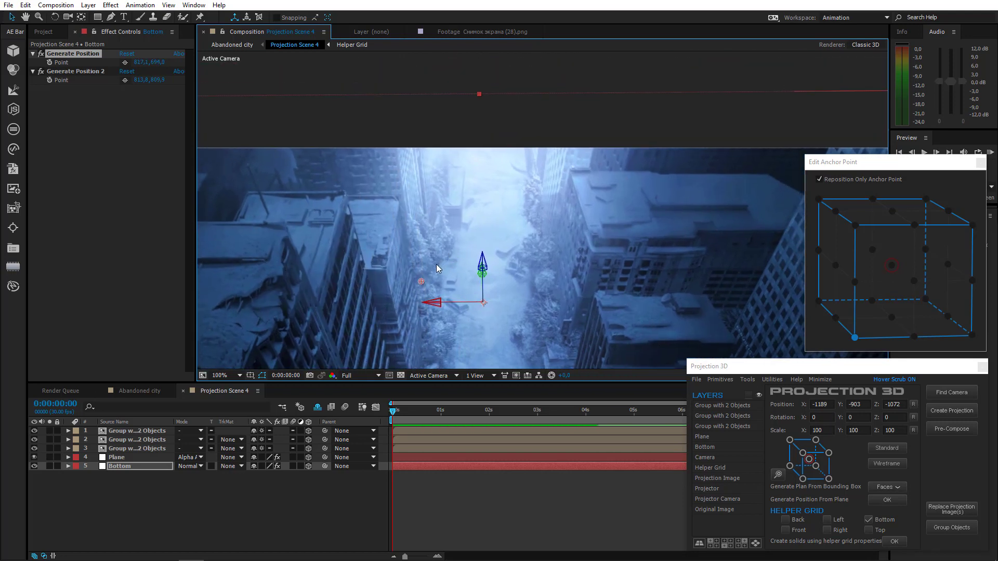
Step: Generate a Plane from the ground corner point and move its anchor point to the front lower-left corner
{"action": "left_click", "coordinate": [754, 383]}
{"action": "left_click", "coordinate": [774, 458]}
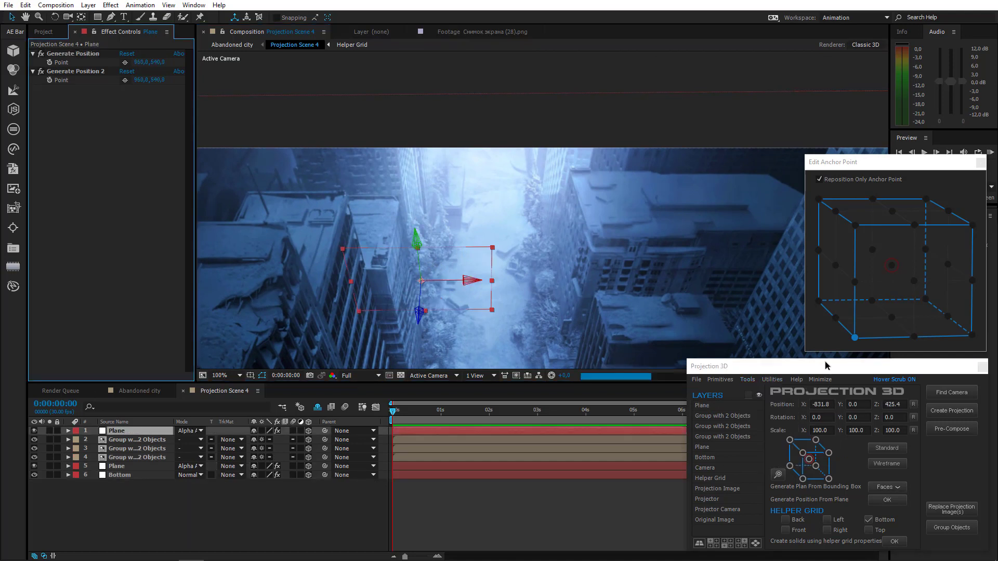
{"action": "left_click", "coordinate": [856, 338]}
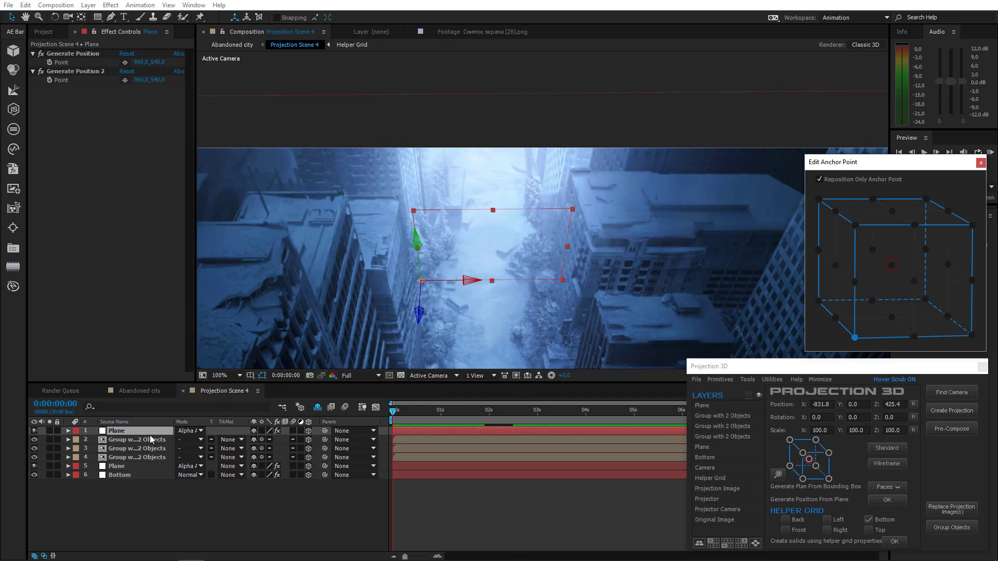
Step: Set the new Plane's Y Rotation to -90° to turn it parallel to the street
{"action": "left_click", "coordinate": [145, 430]}
{"action": "key", "text": "r"}
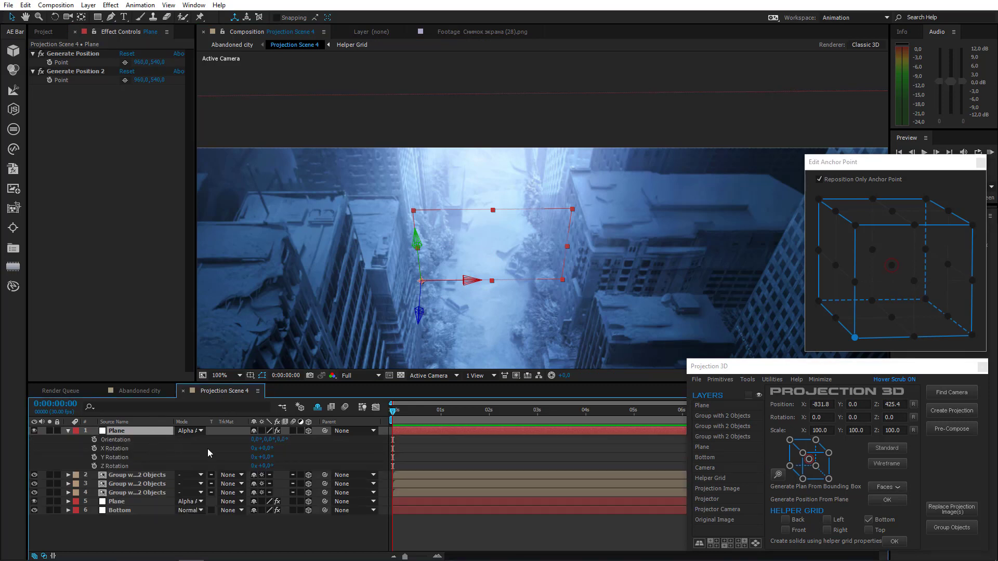
{"action": "left_click", "coordinate": [266, 457]}
{"action": "type", "text": "-90"}
{"action": "key", "text": "Return"}
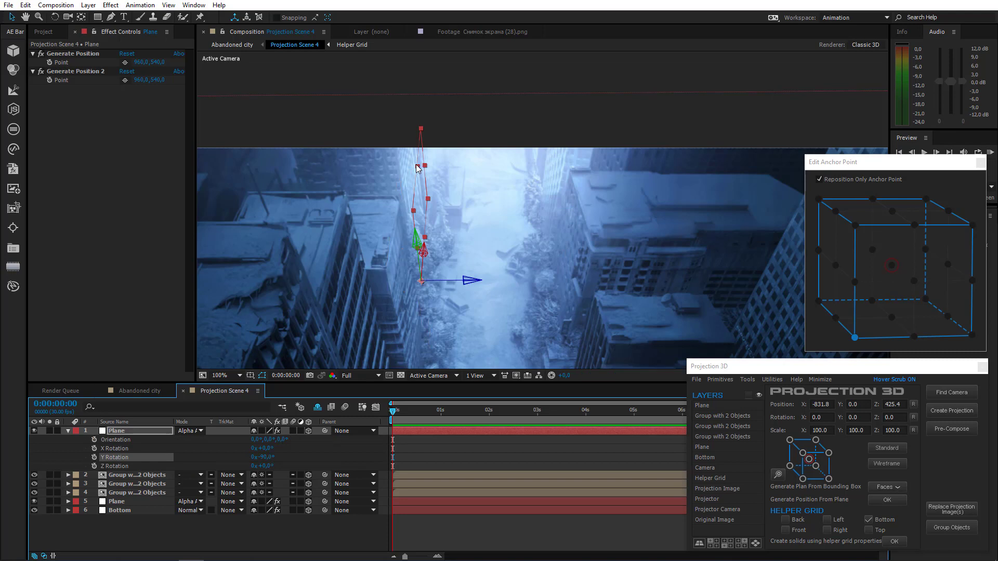
Step: Stretch the street-side Plane beyond the building's top and set its Z orientation to 357° to match the wall's lean
{"action": "left_click_drag", "start_coordinate": [417, 165], "coordinate": [410, 111]}
{"action": "left_click_drag", "start_coordinate": [284, 441], "coordinate": [284, 440]}
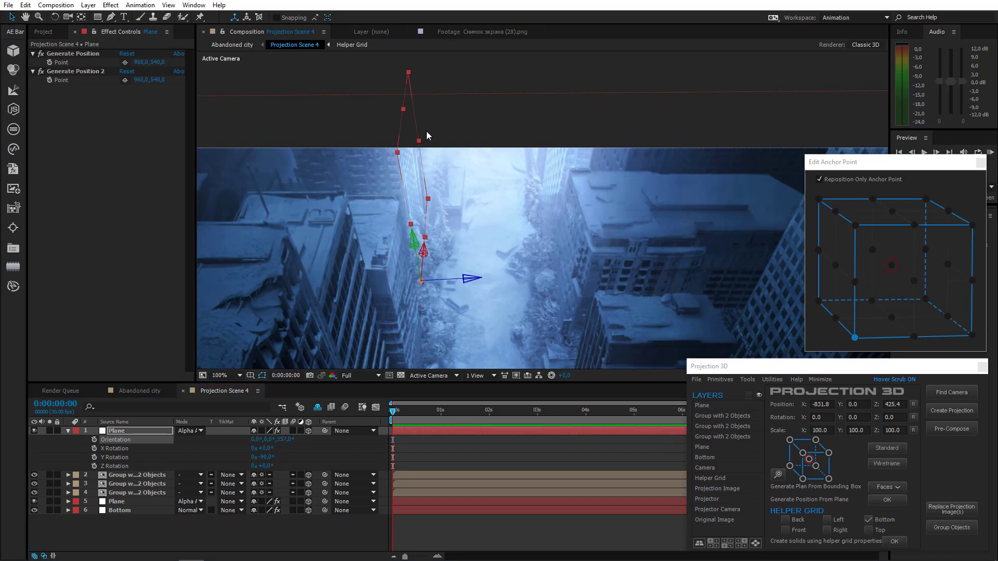
{"action": "left_click_drag", "start_coordinate": [404, 109], "coordinate": [397, 72]}
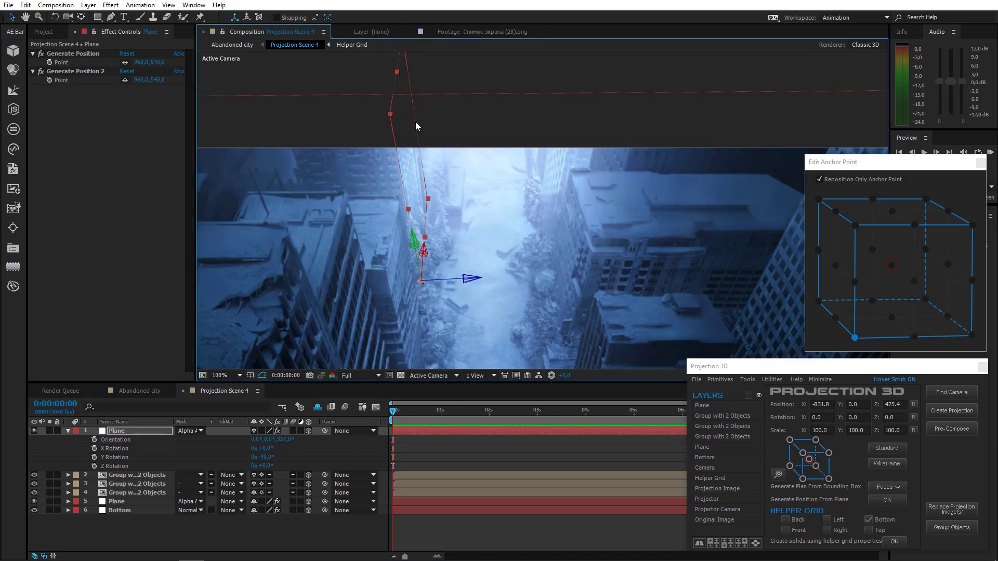
Step: Draw a four-point Pen mask on the street-side Plane around the wall, from the ground corner to above the image's upper edge
{"action": "left_click_drag", "start_coordinate": [416, 126], "coordinate": [449, 94]}
{"action": "left_click_drag", "start_coordinate": [467, 189], "coordinate": [480, 212]}
{"action": "key", "text": "g"}
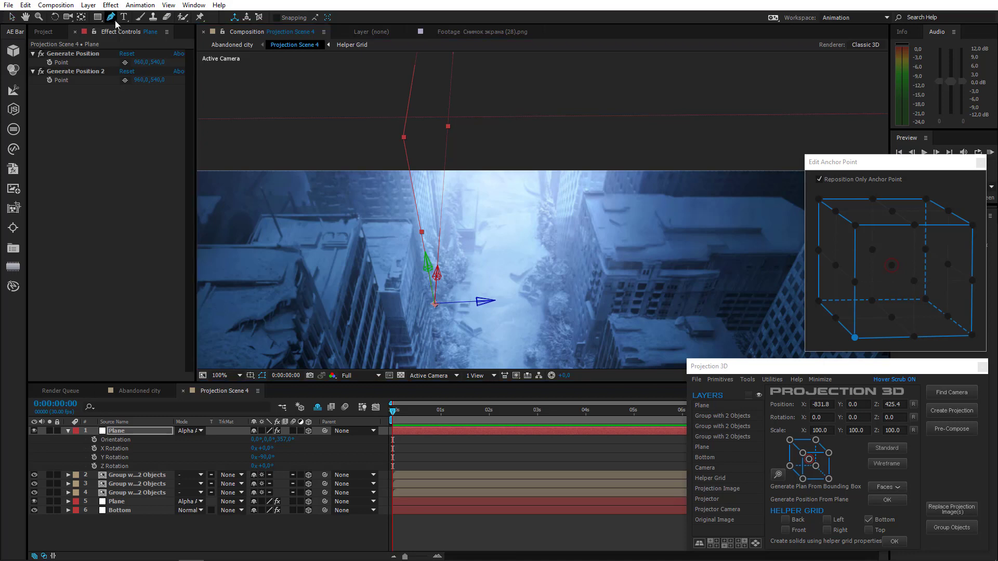
{"action": "left_click", "coordinate": [436, 304]}
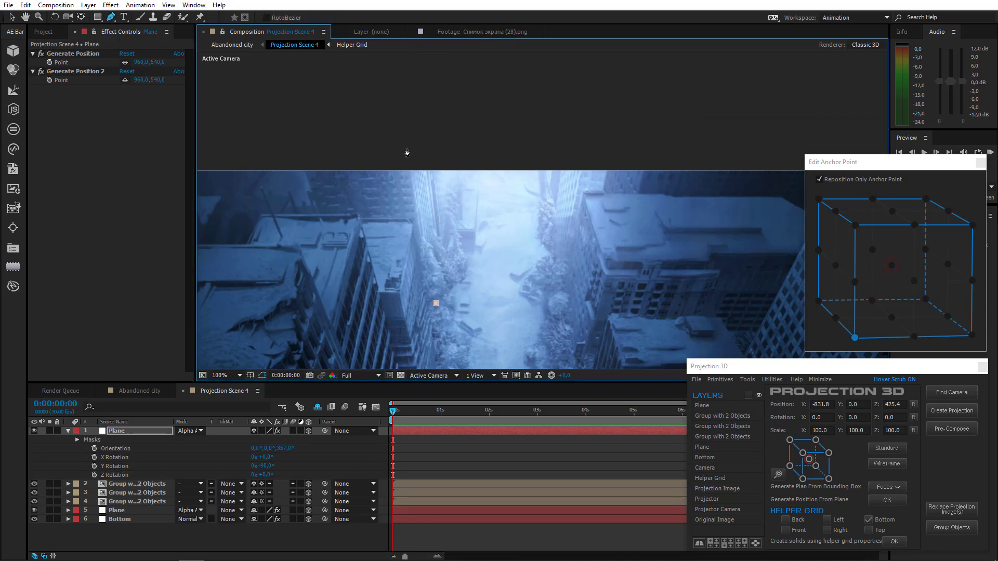
{"action": "left_click", "coordinate": [404, 151]}
{"action": "left_click", "coordinate": [452, 106]}
{"action": "left_click", "coordinate": [463, 170]}
{"action": "left_click", "coordinate": [435, 303]}
{"action": "left_click_drag", "start_coordinate": [463, 170], "coordinate": [461, 168]}
Step: Duplicate the masked wall Plane and move the copy across to the building's far side
{"action": "key", "text": "ctrl+d"}
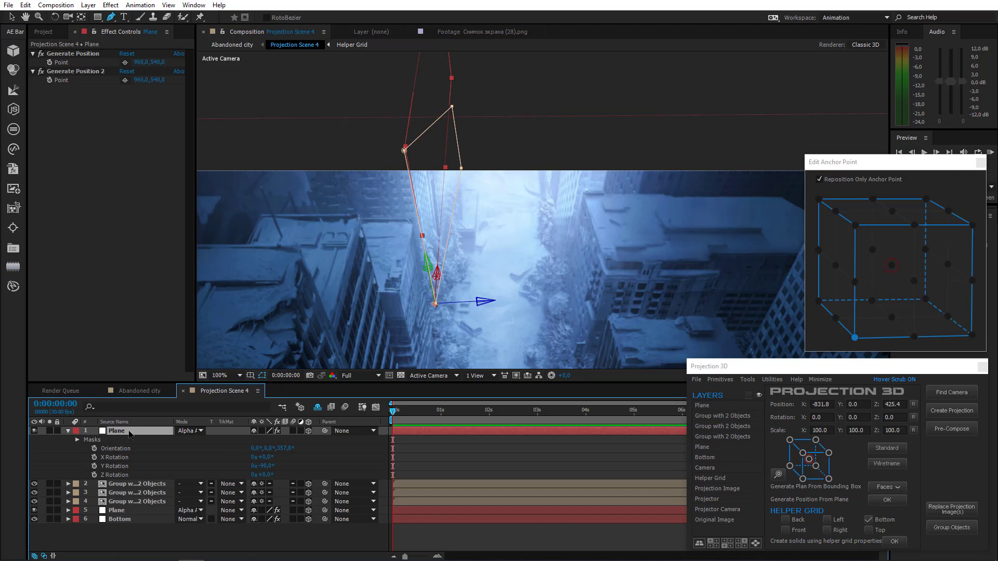
{"action": "key", "text": "v"}
{"action": "left_click_drag", "start_coordinate": [457, 303], "coordinate": [400, 347]}
{"action": "left_click_drag", "start_coordinate": [419, 304], "coordinate": [111, 322]}
Step: Create a Mask Modeler surface between the two Planes with Mask Offset 0.3, and delete the far-side copy
{"action": "left_click", "coordinate": [120, 440], "text": "shift"}
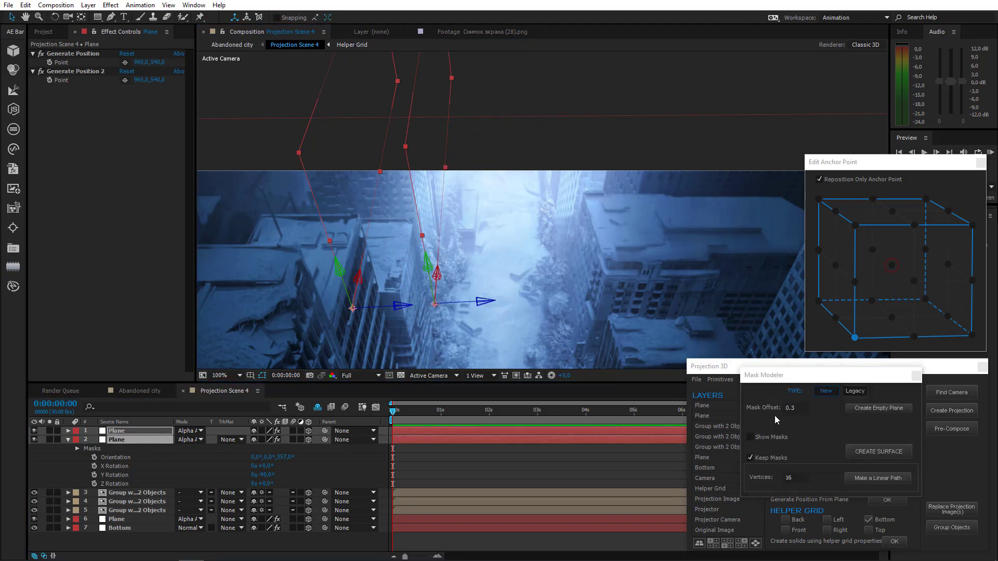
{"action": "left_click", "coordinate": [884, 450]}
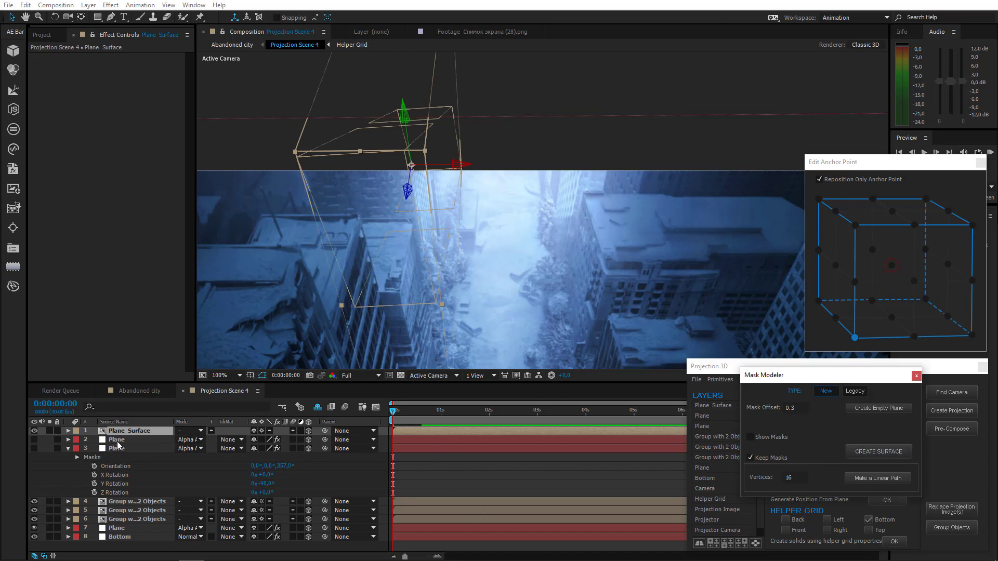
{"action": "left_click", "coordinate": [117, 440]}
{"action": "key", "text": "Delete"}
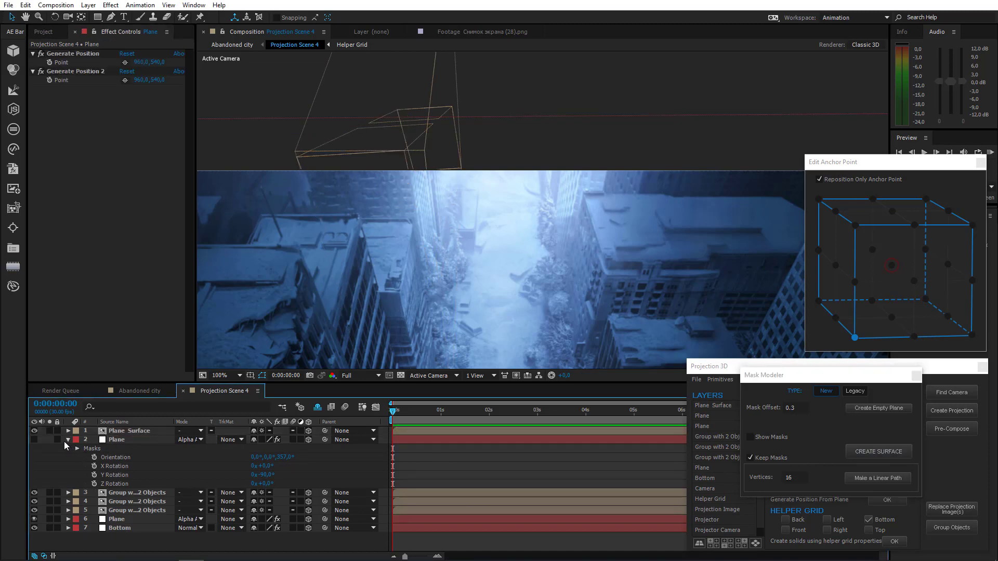
Step: Make the street-side wall Plane visible again and group it with the Plane Surface using Group Objects
{"action": "left_click", "coordinate": [68, 440]}
{"action": "left_click", "coordinate": [35, 440]}
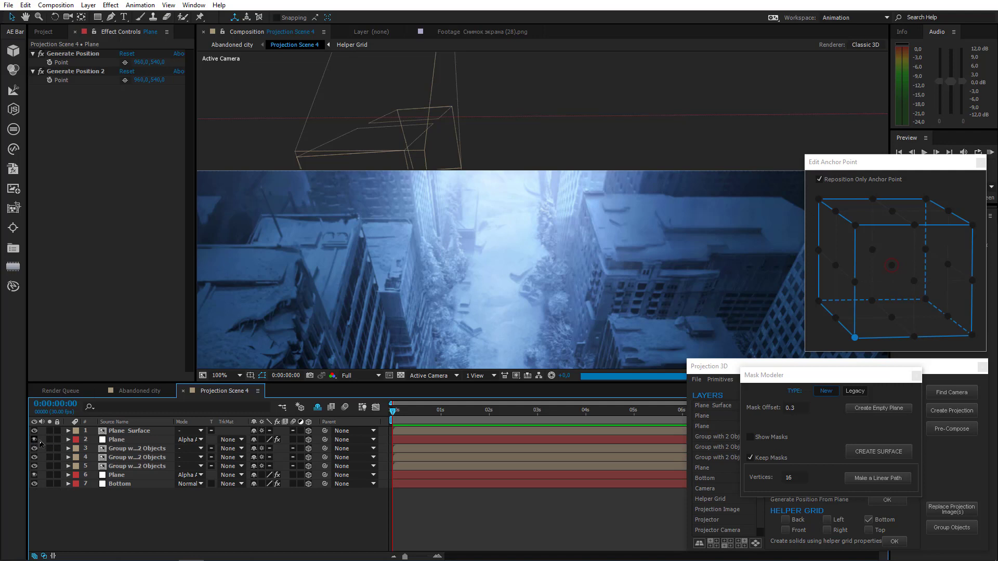
{"action": "left_click", "coordinate": [117, 433]}
{"action": "left_click", "coordinate": [118, 440], "text": "shift"}
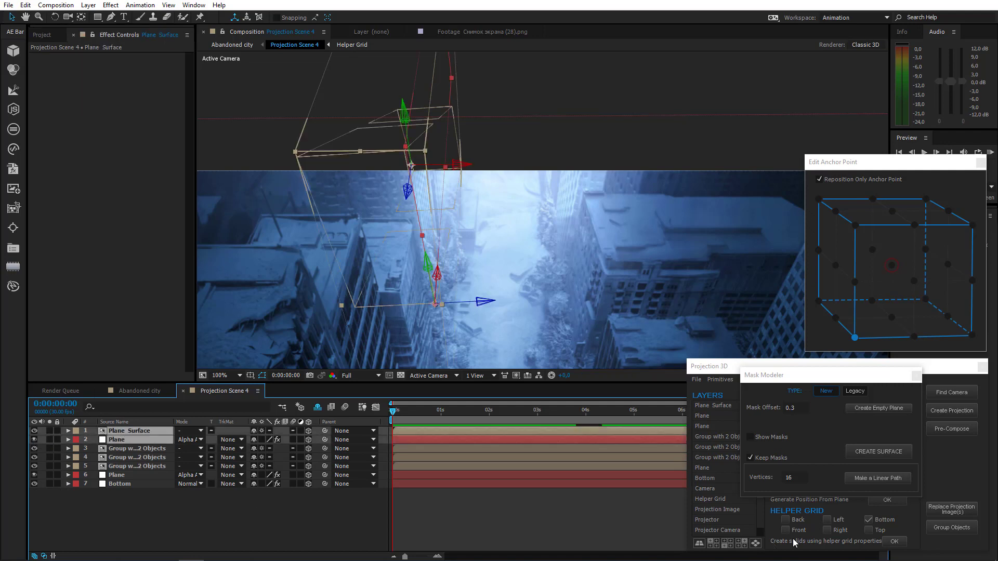
{"action": "left_click", "coordinate": [941, 527]}
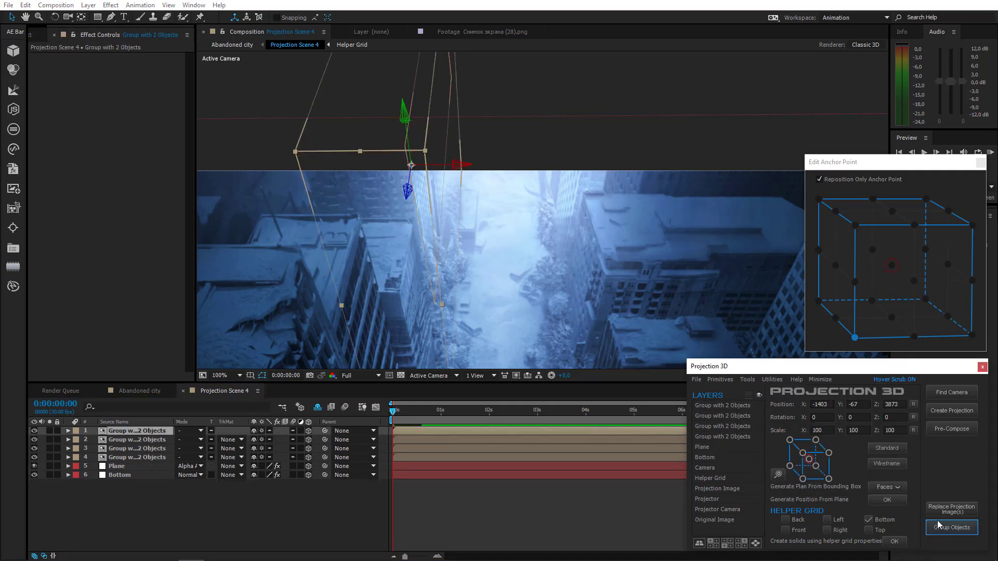
Step: Place the ungrouped Plane's Generate Position point on its mask's upper corner at the foremost left building's rear roof edge
{"action": "left_click", "coordinate": [132, 500]}
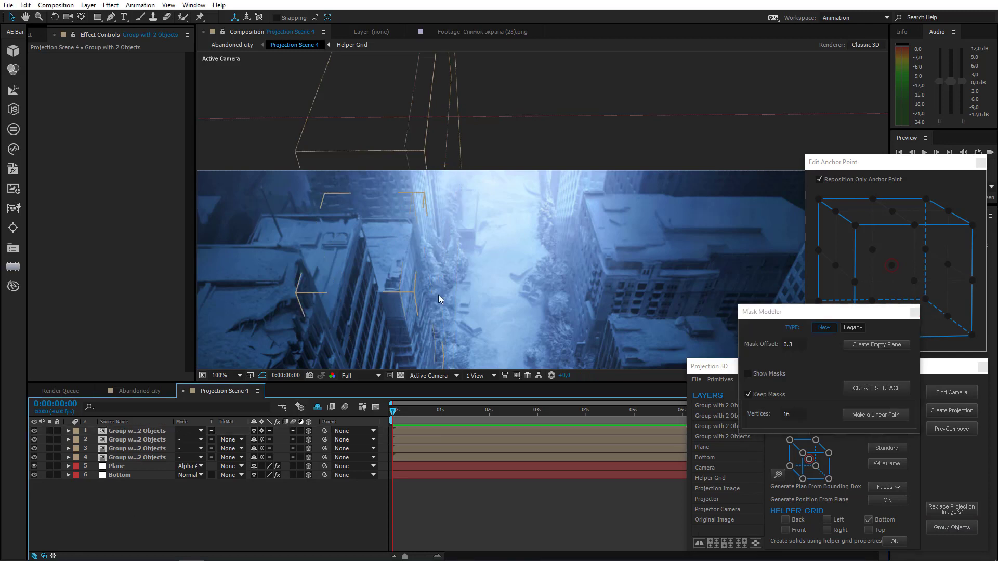
{"action": "scroll", "coordinate": [447, 283], "scroll_direction": "down", "scroll_amount": 1}
{"action": "left_click_drag", "start_coordinate": [428, 300], "coordinate": [390, 178]}
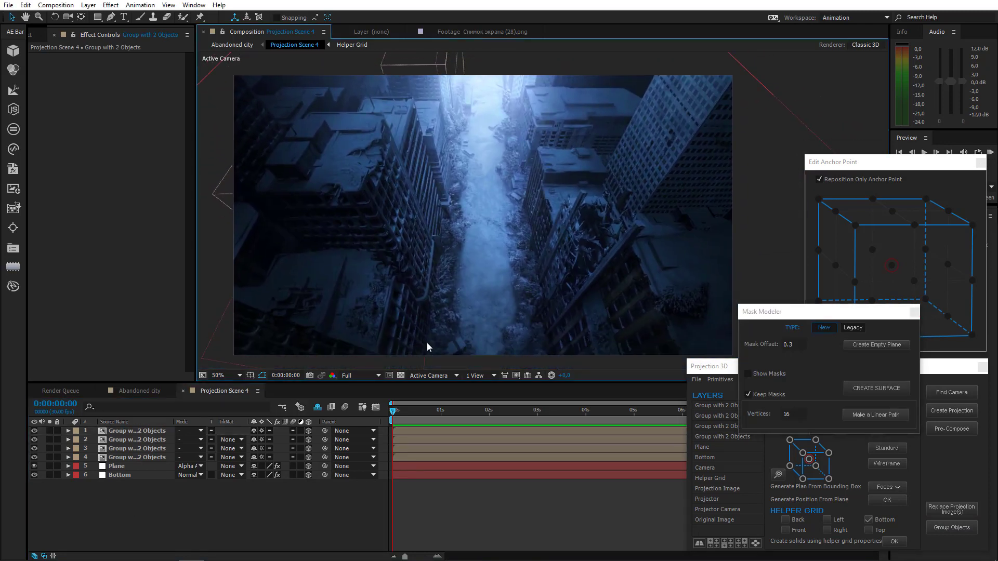
{"action": "left_click", "coordinate": [133, 468]}
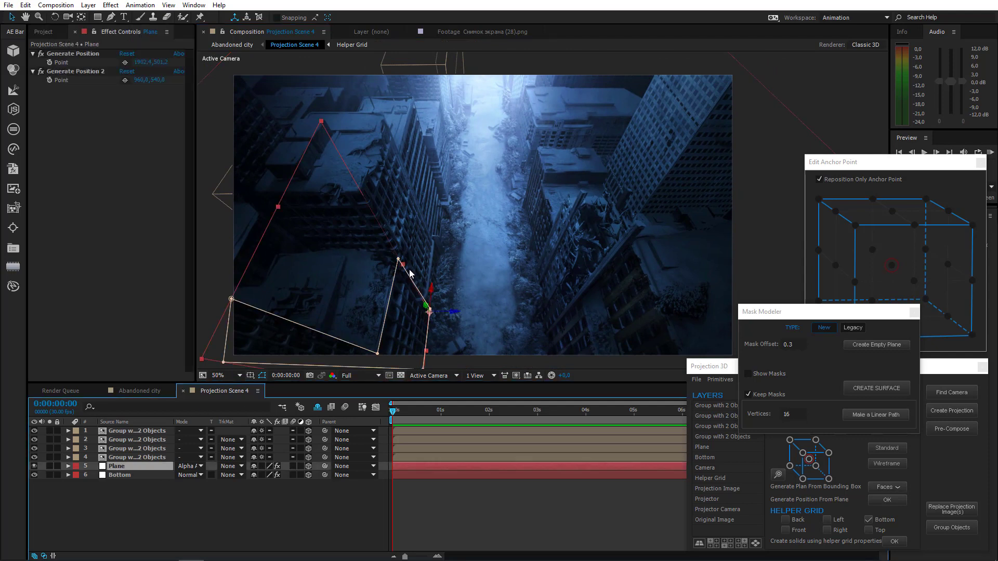
{"action": "left_click_drag", "start_coordinate": [409, 272], "coordinate": [427, 261]}
{"action": "left_click", "coordinate": [124, 63]}
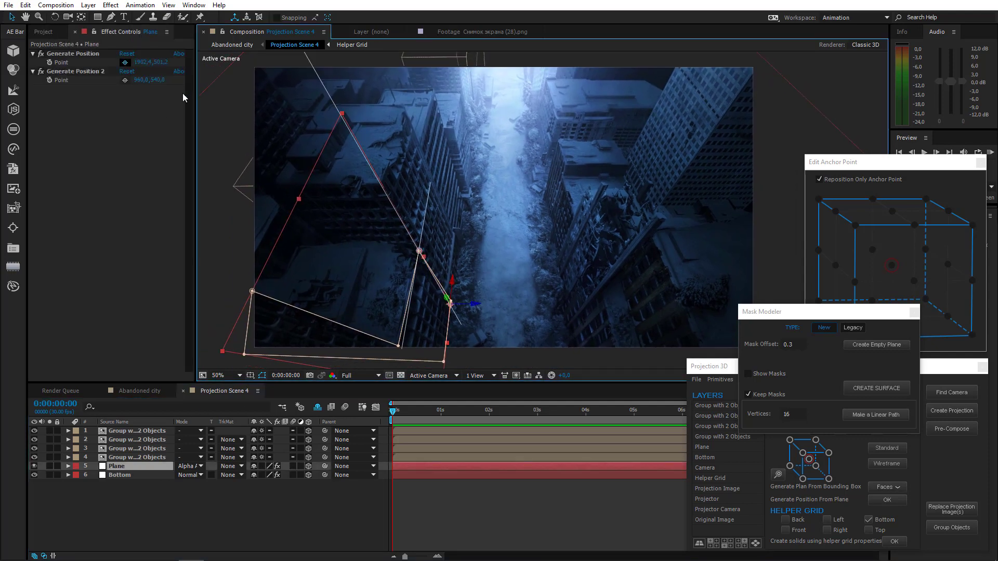
{"action": "left_click", "coordinate": [418, 251]}
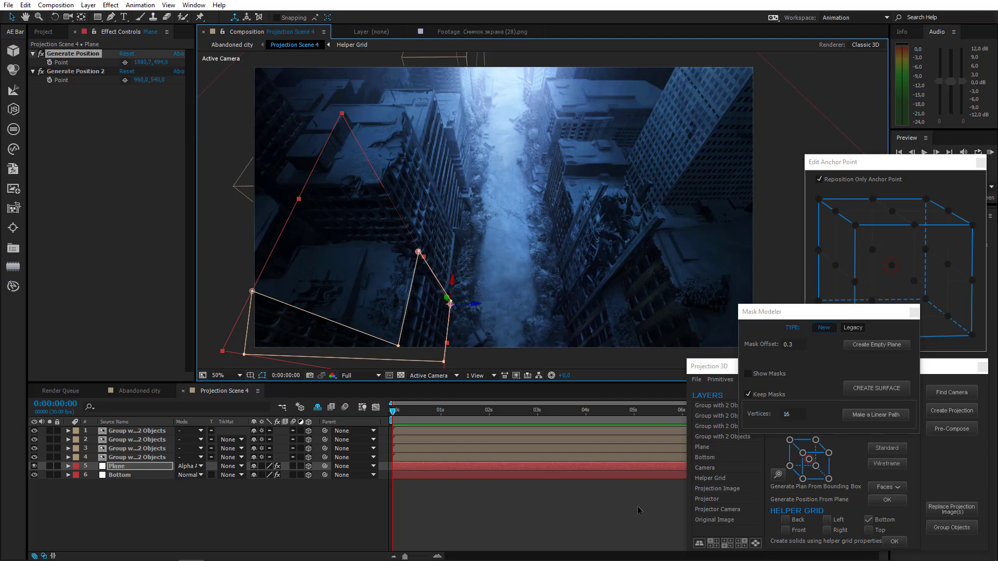
Step: Generate a Plane from the roof corner point and move its anchor point to the front lower-right corner
{"action": "left_click", "coordinate": [726, 367]}
{"action": "left_click", "coordinate": [748, 379]}
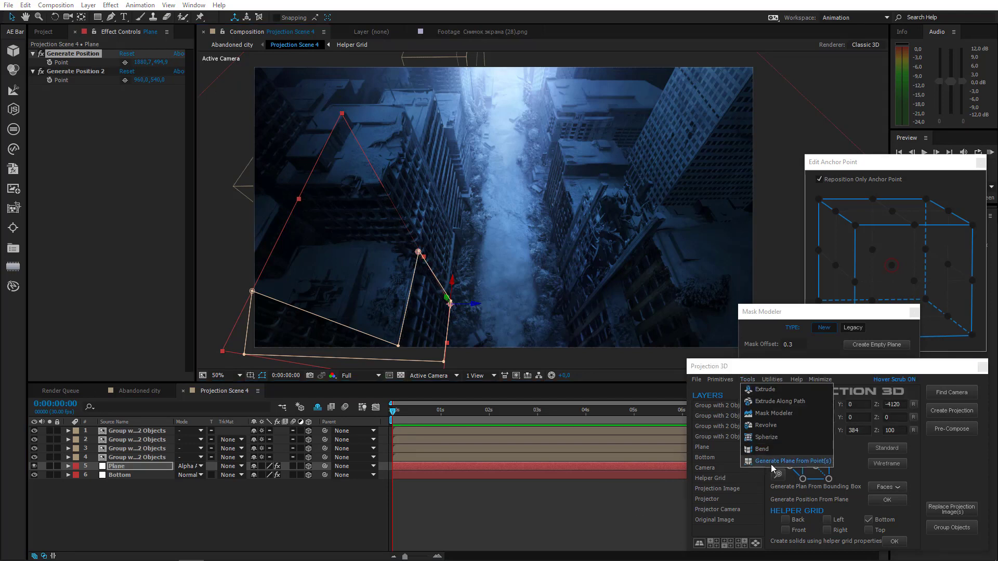
{"action": "left_click", "coordinate": [771, 462]}
{"action": "left_click", "coordinate": [970, 335]}
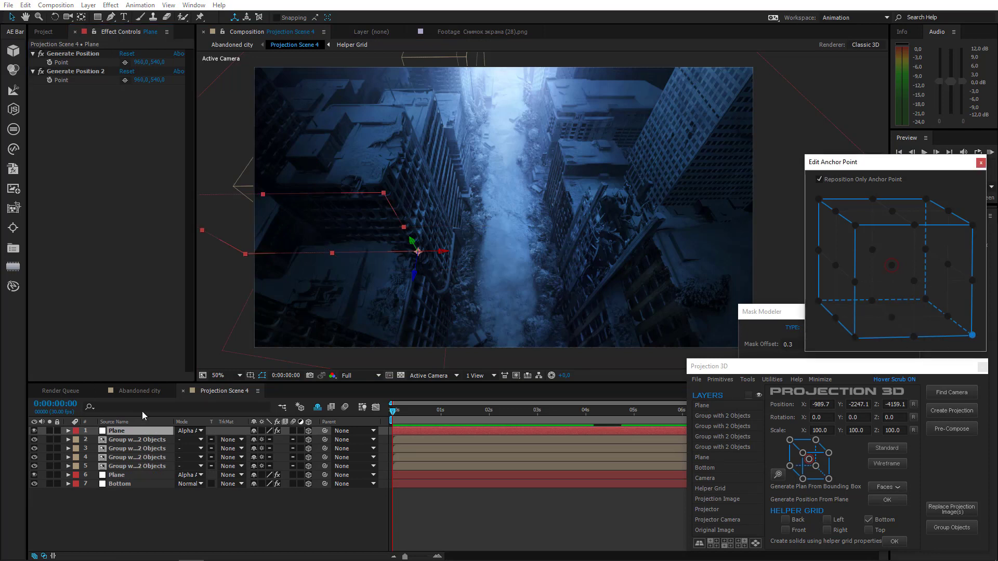
Step: Rotate the new Plane about its X axis to an orientation of about 86° so it lies along the roof
{"action": "left_click", "coordinate": [123, 426]}
{"action": "key", "text": "r"}
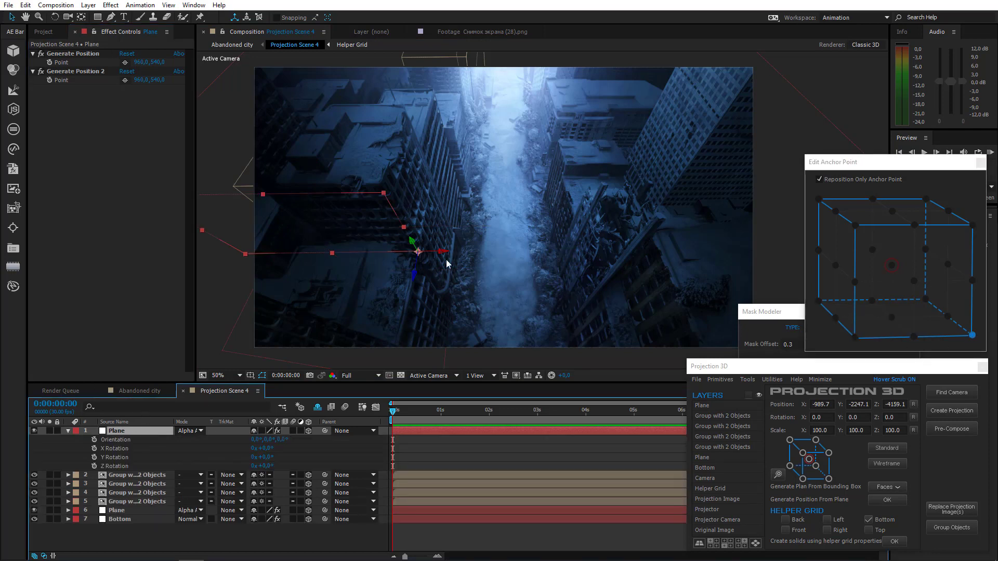
{"action": "left_click", "coordinate": [55, 18]}
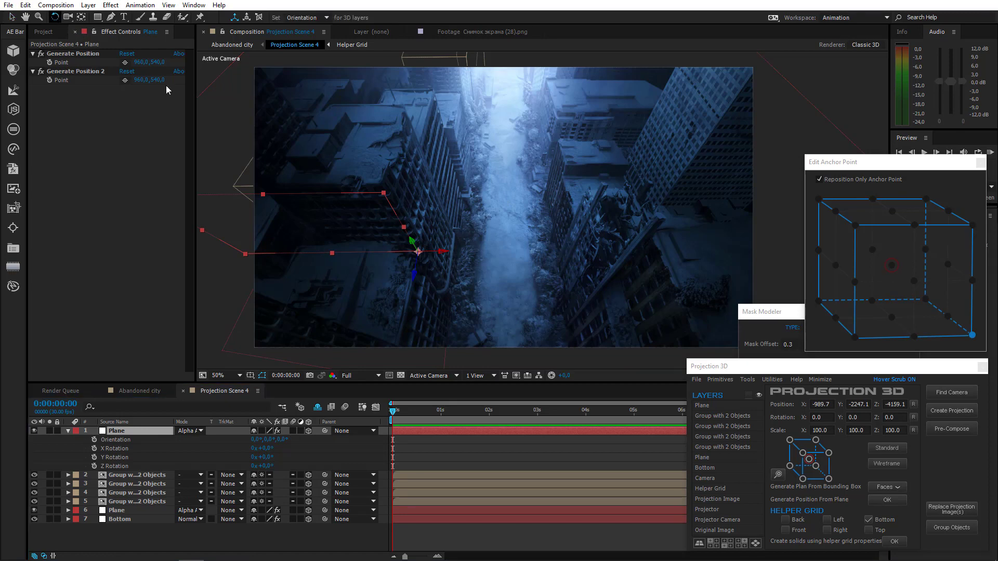
{"action": "left_click_drag", "start_coordinate": [435, 251], "coordinate": [382, 309]}
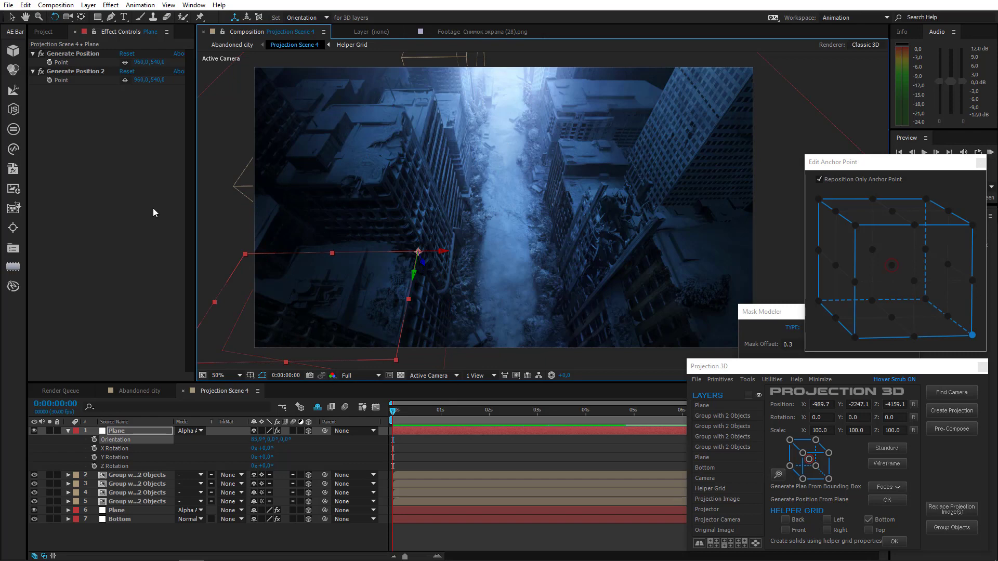
Step: Shift the roof Plane slightly toward the roof's rear edge and stretch its front edge past the image's lower edge
{"action": "left_click", "coordinate": [13, 18]}
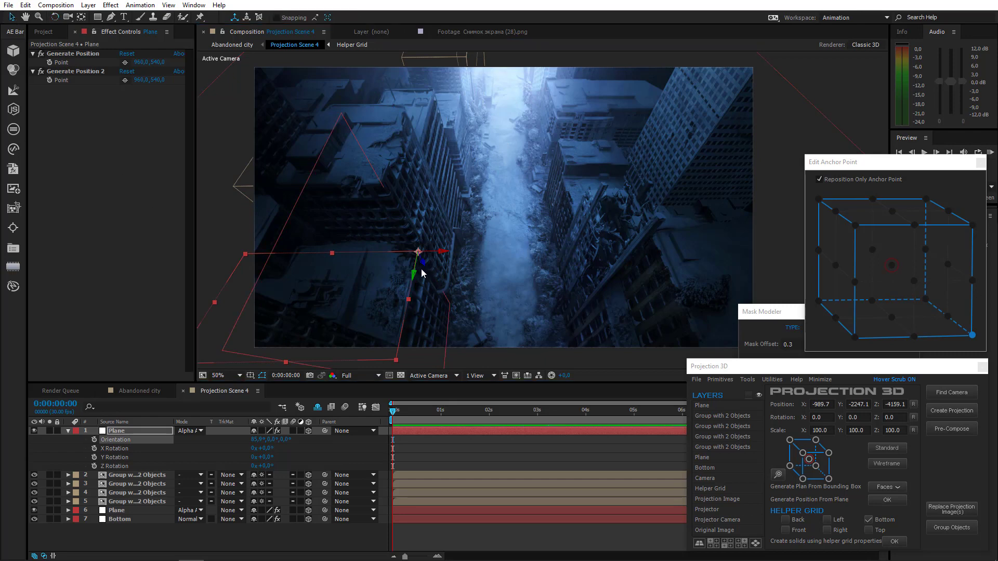
{"action": "left_click_drag", "start_coordinate": [419, 257], "coordinate": [421, 242]}
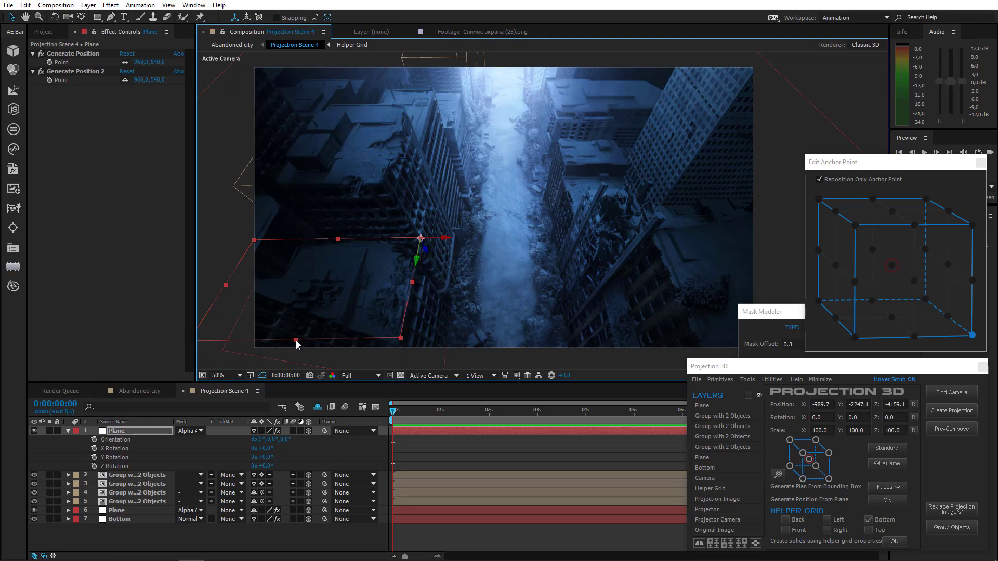
{"action": "left_click_drag", "start_coordinate": [295, 340], "coordinate": [291, 381]}
Step: Start a mask on the roof Plane with the Pen tool, from below the image up the foremost left building's street-side roof edge
{"action": "left_click_drag", "start_coordinate": [294, 278], "coordinate": [309, 237]}
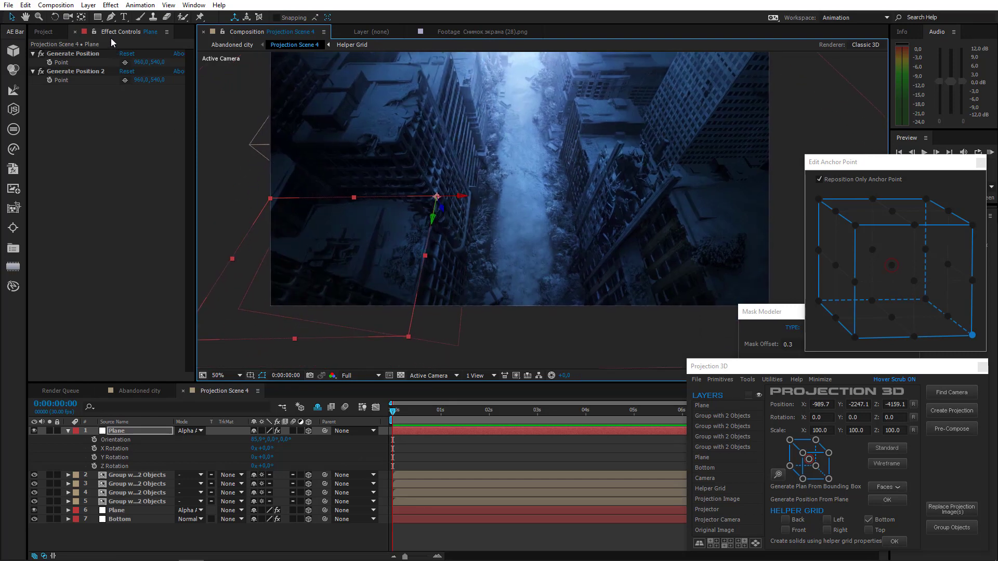
{"action": "left_click", "coordinate": [111, 17]}
{"action": "key", "text": "period"}
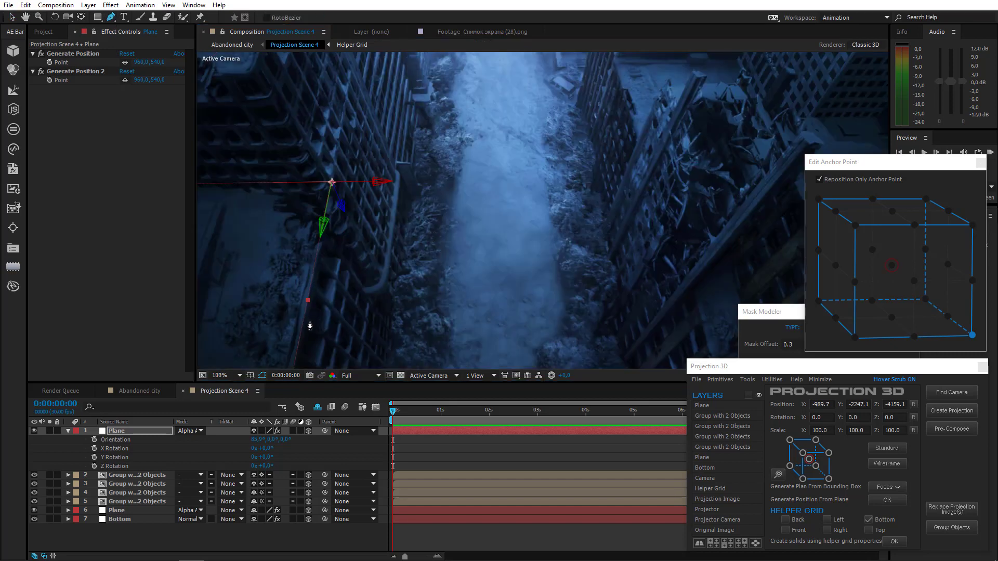
{"action": "left_click_drag", "start_coordinate": [307, 316], "coordinate": [344, 196]}
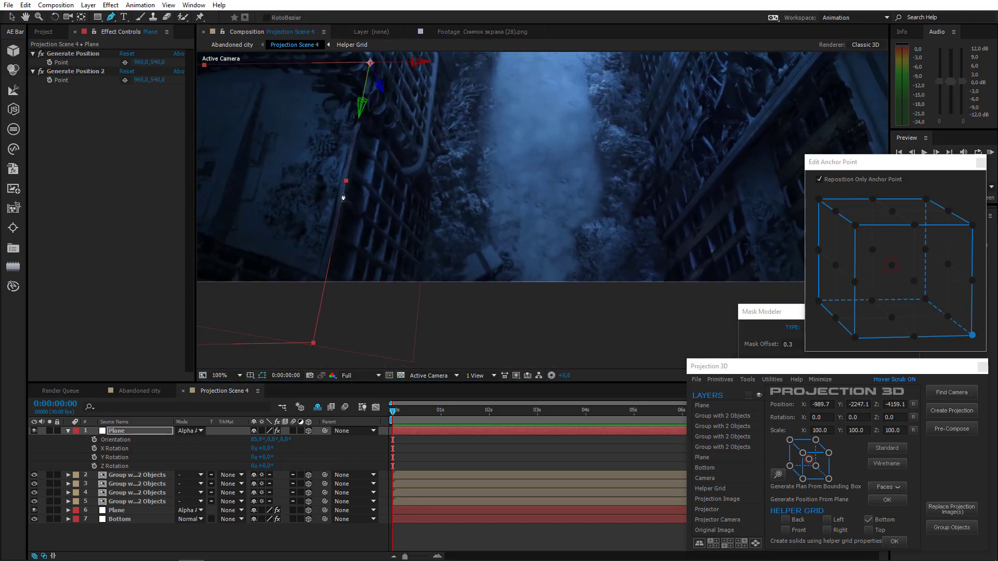
{"action": "left_click", "coordinate": [321, 298]}
{"action": "left_click", "coordinate": [361, 120]}
{"action": "left_click", "coordinate": [350, 101]}
{"action": "scroll", "coordinate": [343, 109], "scroll_direction": "up", "scroll_amount": 1}
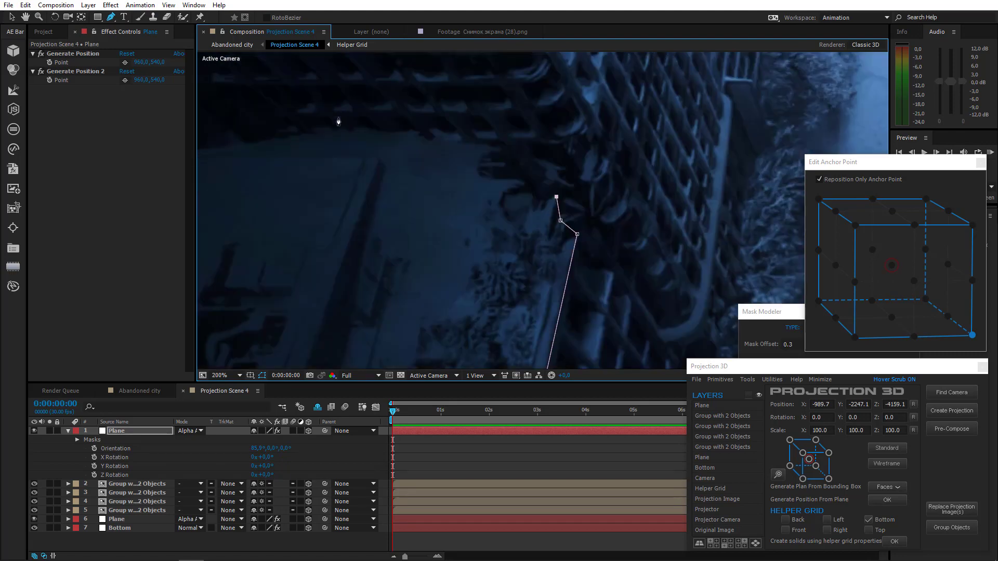
Step: Continue the roof mask around the jagged debris at the roof's rear street-side corner and onto the rear edge
{"action": "left_click_drag", "start_coordinate": [523, 192], "coordinate": [449, 224]}
{"action": "left_click", "coordinate": [464, 237]}
{"action": "left_click", "coordinate": [454, 228]}
{"action": "left_click", "coordinate": [431, 230]}
{"action": "left_click", "coordinate": [450, 214]}
{"action": "left_click", "coordinate": [409, 207]}
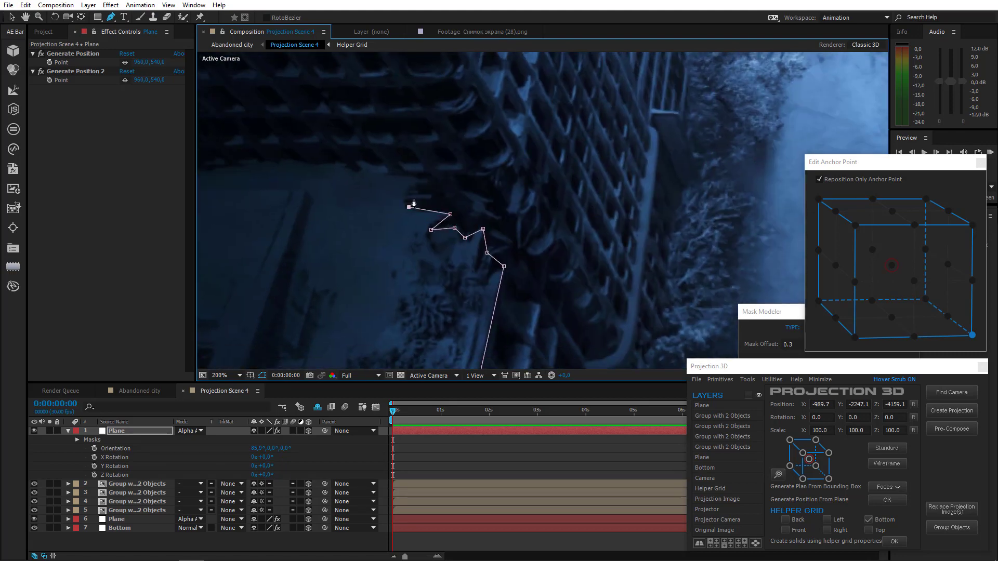
{"action": "left_click", "coordinate": [404, 200]}
{"action": "left_click", "coordinate": [433, 196]}
{"action": "left_click", "coordinate": [408, 193]}
{"action": "left_click", "coordinate": [429, 183]}
{"action": "left_click", "coordinate": [345, 165]}
Step: Trace the rest of the roof's rear edge, extend the mask past the image's outer left and lower edges, and close it
{"action": "left_click_drag", "start_coordinate": [261, 175], "coordinate": [542, 182]}
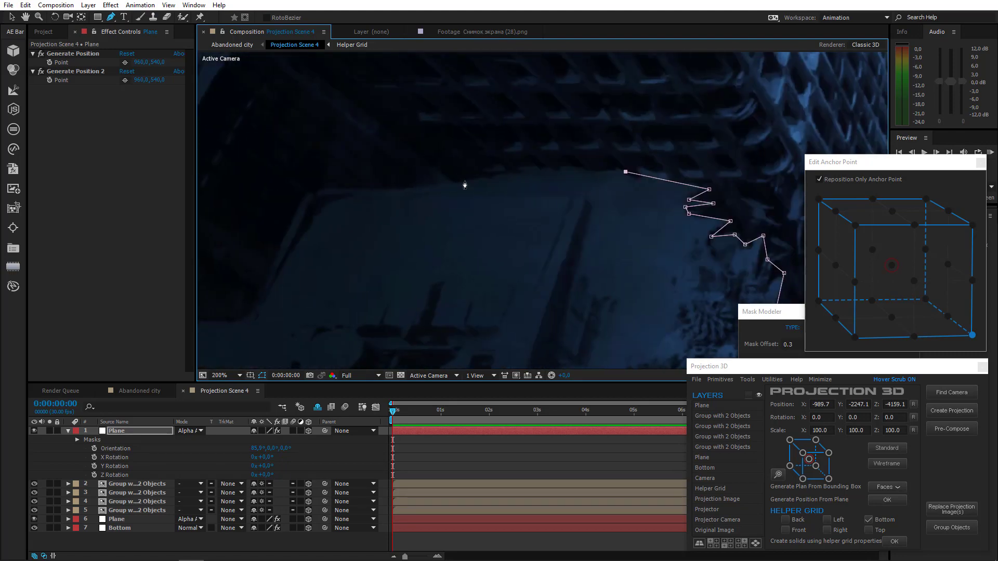
{"action": "left_click", "coordinate": [463, 181]}
{"action": "left_click", "coordinate": [311, 195]}
{"action": "left_click_drag", "start_coordinate": [311, 196], "coordinate": [393, 122]}
{"action": "left_click", "coordinate": [326, 247]}
{"action": "left_click_drag", "start_coordinate": [326, 247], "coordinate": [522, 198]}
{"action": "left_click", "coordinate": [360, 194]}
{"action": "left_click_drag", "start_coordinate": [335, 264], "coordinate": [255, 272]}
{"action": "left_click", "coordinate": [270, 234]}
{"action": "scroll", "coordinate": [277, 233], "scroll_direction": "down", "scroll_amount": 1}
{"action": "left_click_drag", "start_coordinate": [311, 171], "coordinate": [301, 196]}
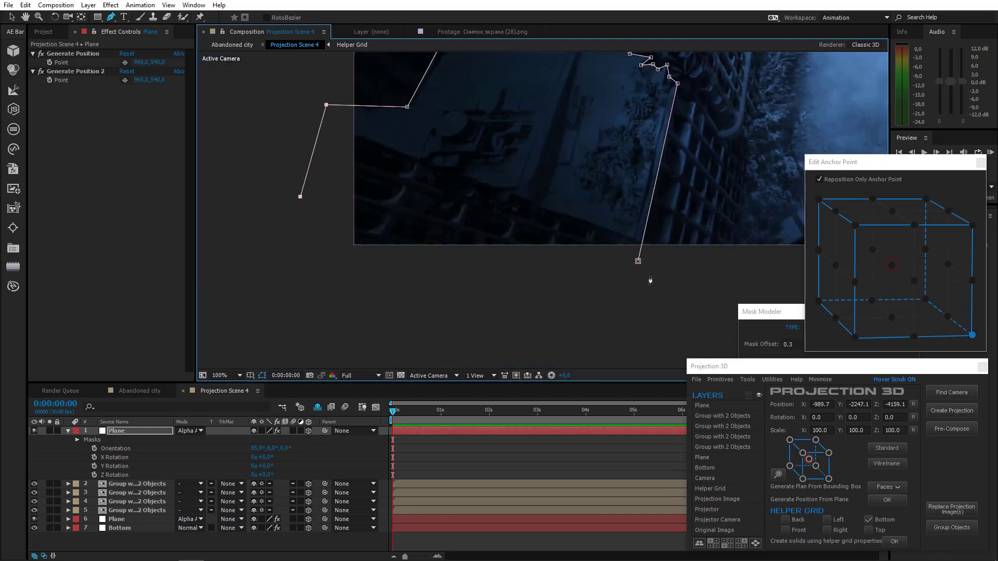
{"action": "left_click", "coordinate": [637, 261]}
Step: Move the masked roof Plane below the four groups in the layer order, directly above the other Plane
{"action": "left_click", "coordinate": [216, 375]}
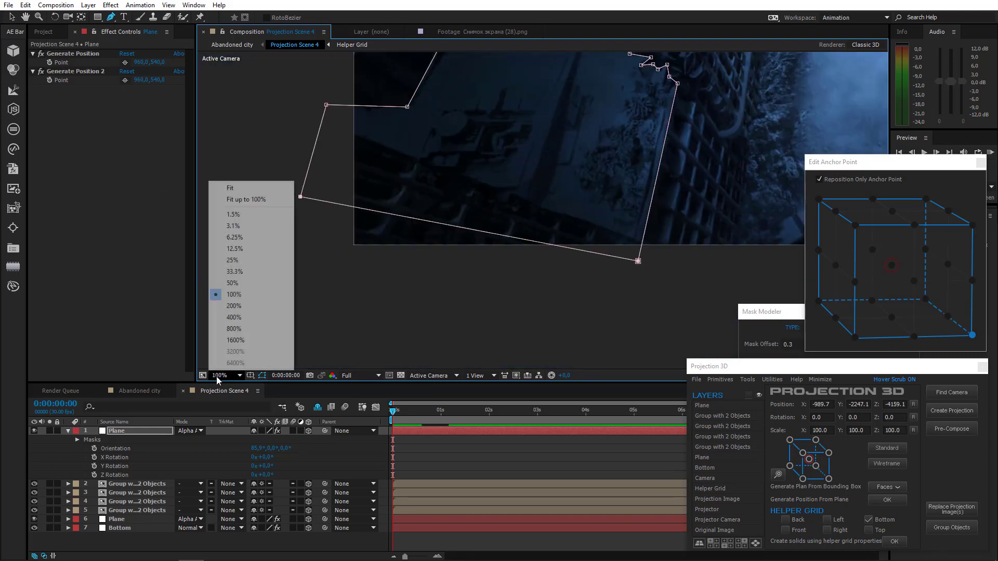
{"action": "left_click", "coordinate": [230, 187]}
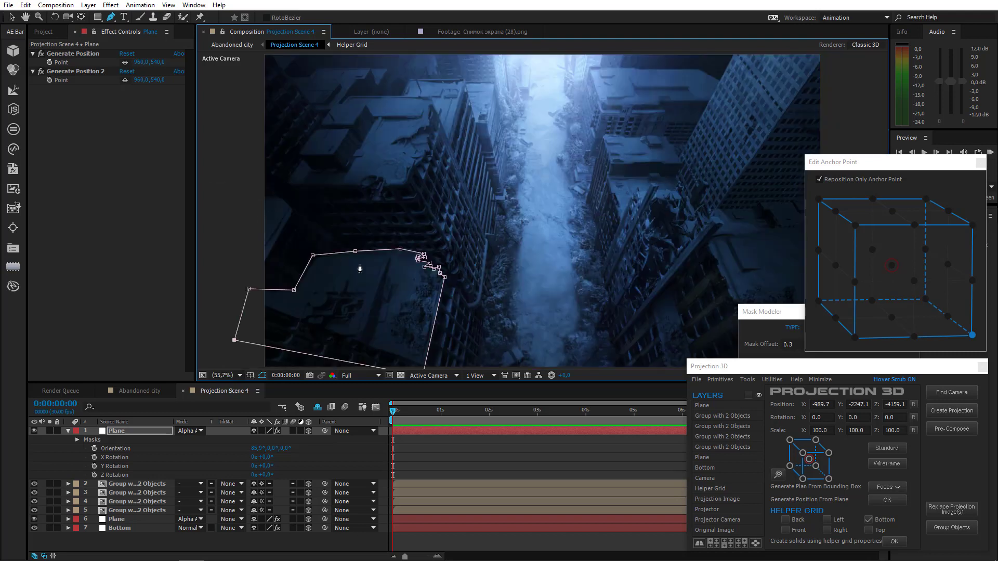
{"action": "left_click", "coordinate": [67, 431]}
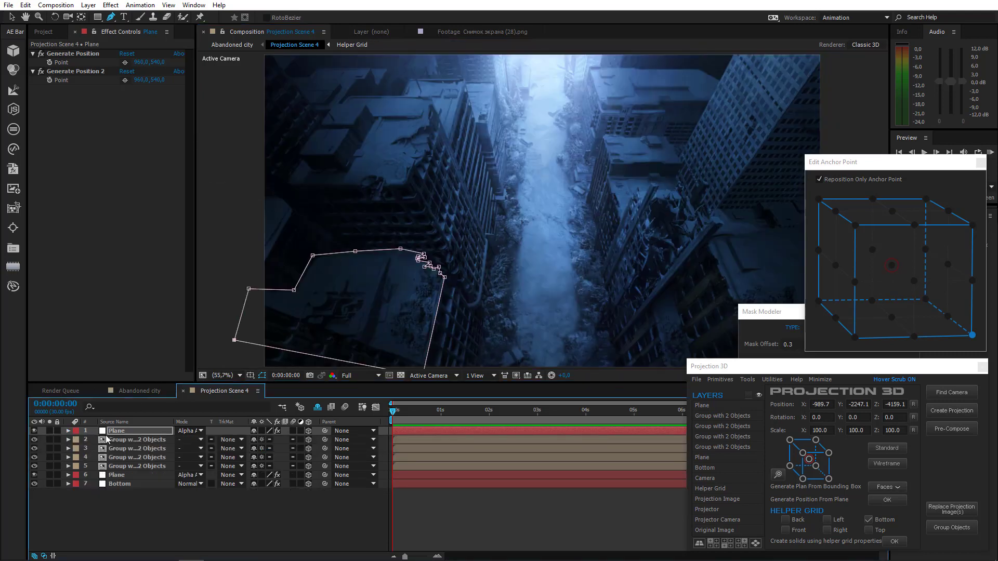
{"action": "left_click_drag", "start_coordinate": [119, 431], "coordinate": [130, 472]}
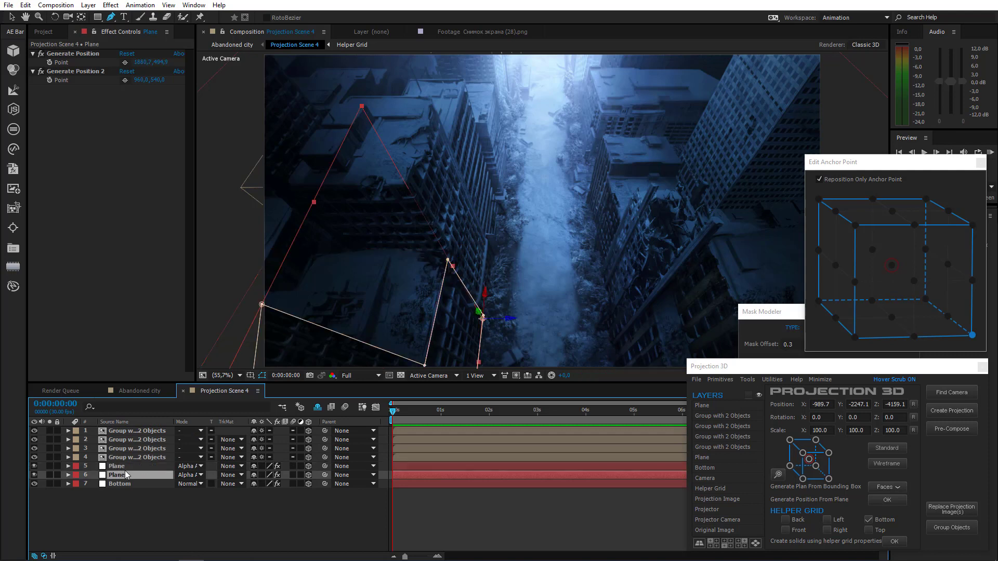
Step: Solo the two Planes and the four groups to inspect their combined shape, and clear the solos
{"action": "left_click", "coordinate": [50, 466]}
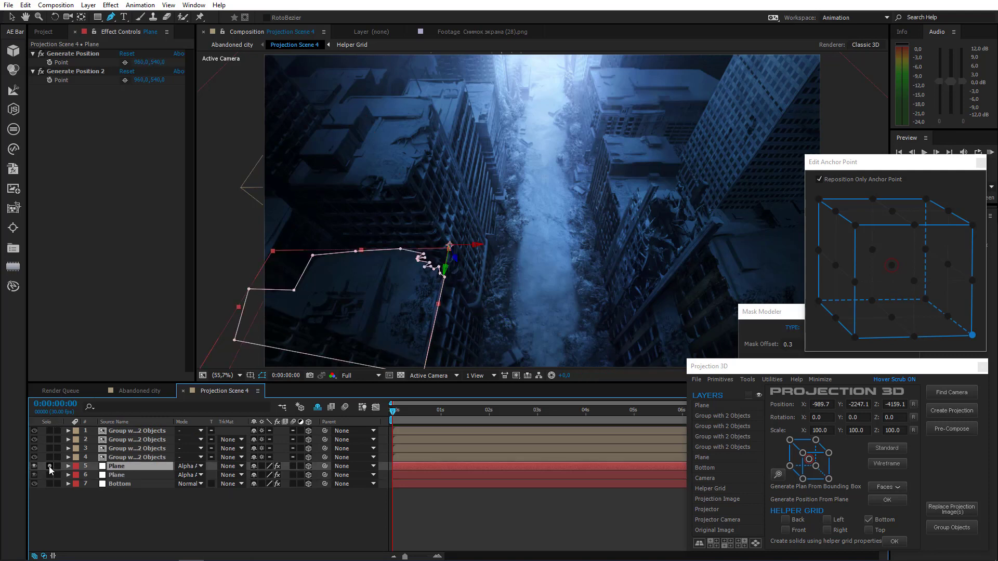
{"action": "left_click", "coordinate": [50, 458]}
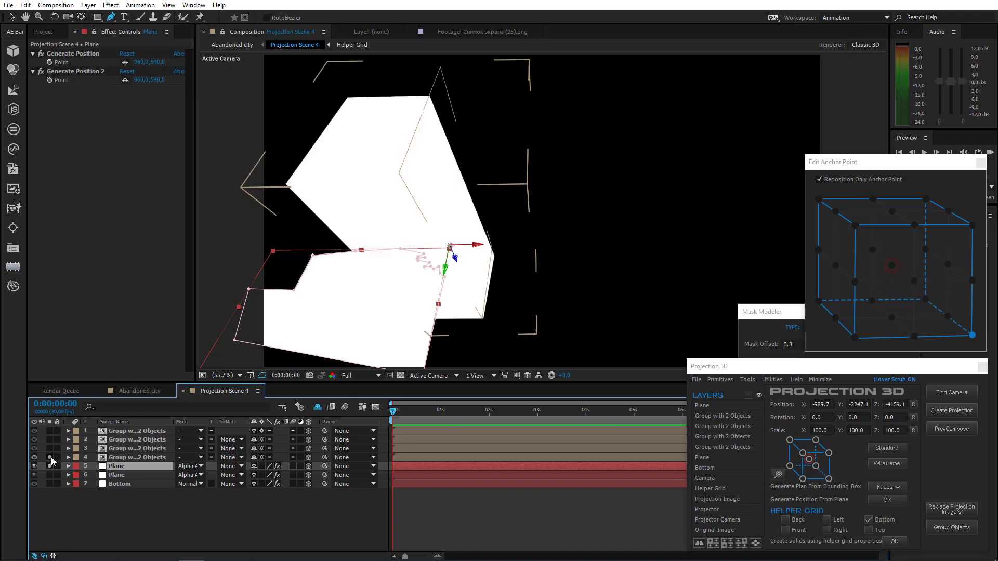
{"action": "left_click", "coordinate": [51, 474]}
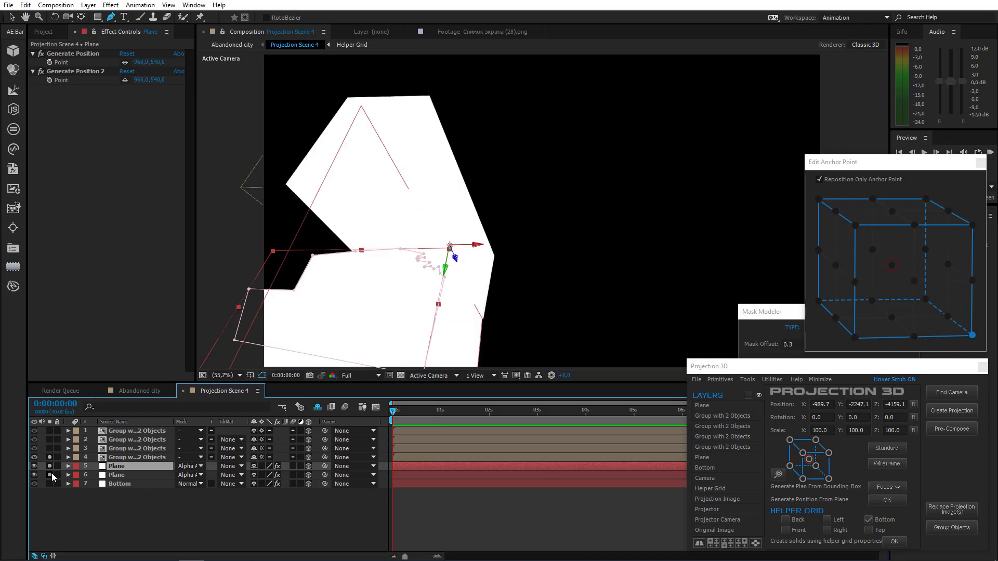
{"action": "left_click", "coordinate": [50, 448]}
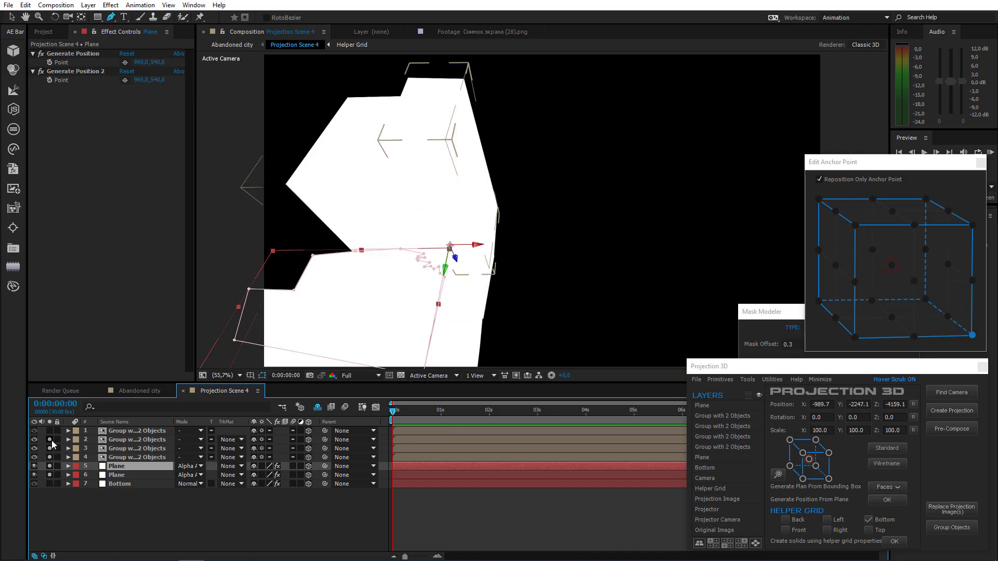
{"action": "left_click", "coordinate": [49, 430]}
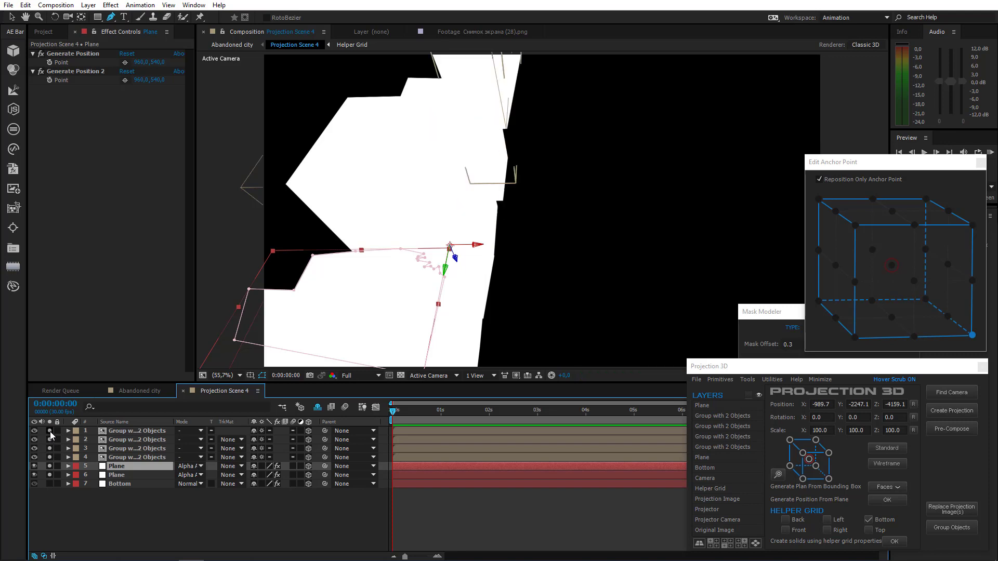
{"action": "left_click", "coordinate": [51, 470]}
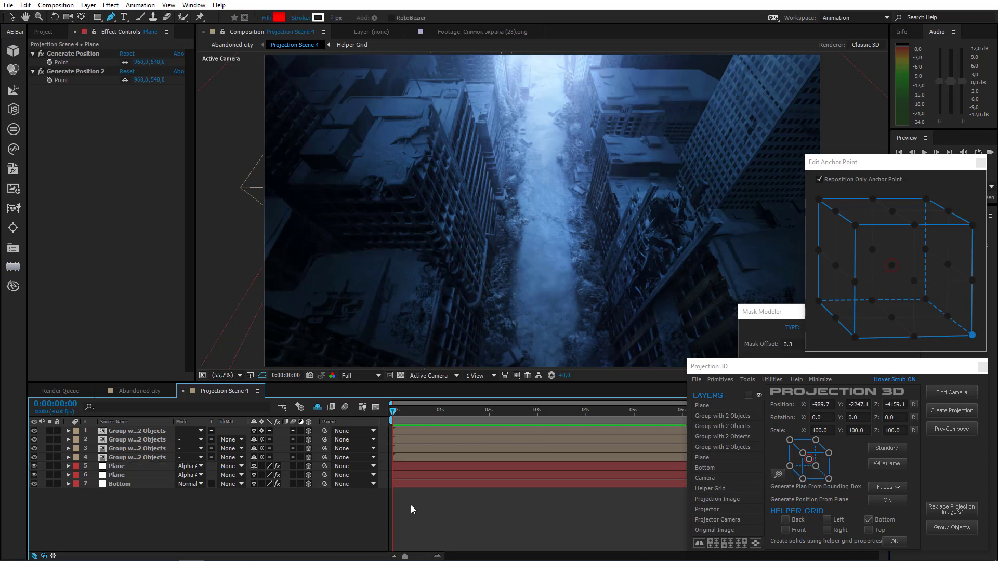
Step: Close the Mask Modeler and set a Position keyframe for Anim Camera at 0 seconds in the Abandoned city composition
{"action": "left_click", "coordinate": [774, 313]}
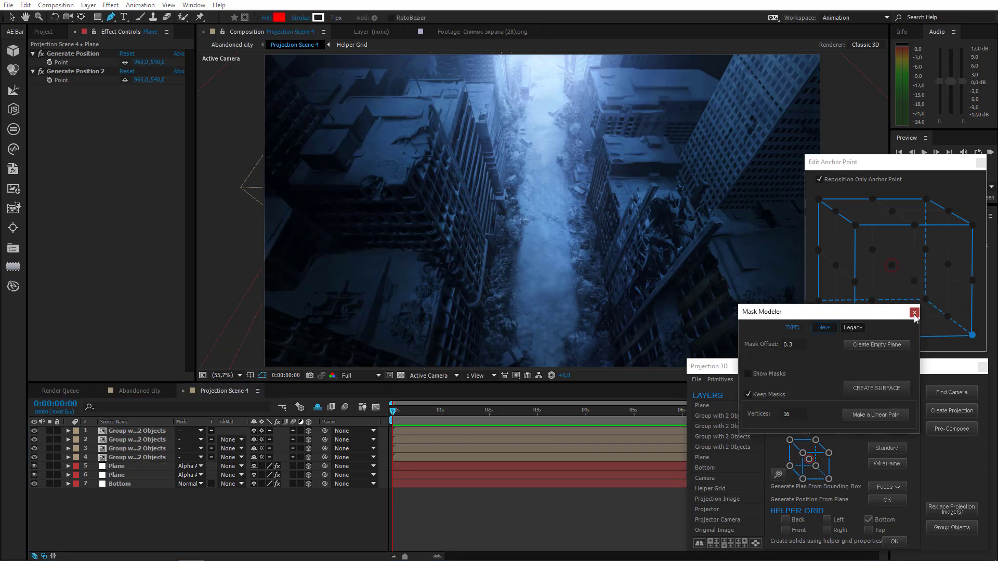
{"action": "left_click", "coordinate": [913, 312]}
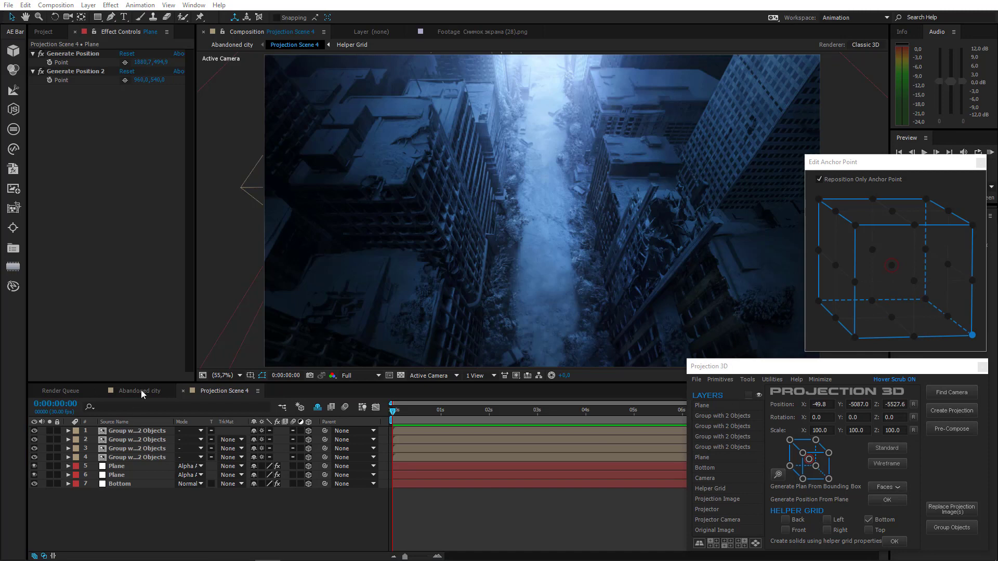
{"action": "left_click", "coordinate": [142, 391]}
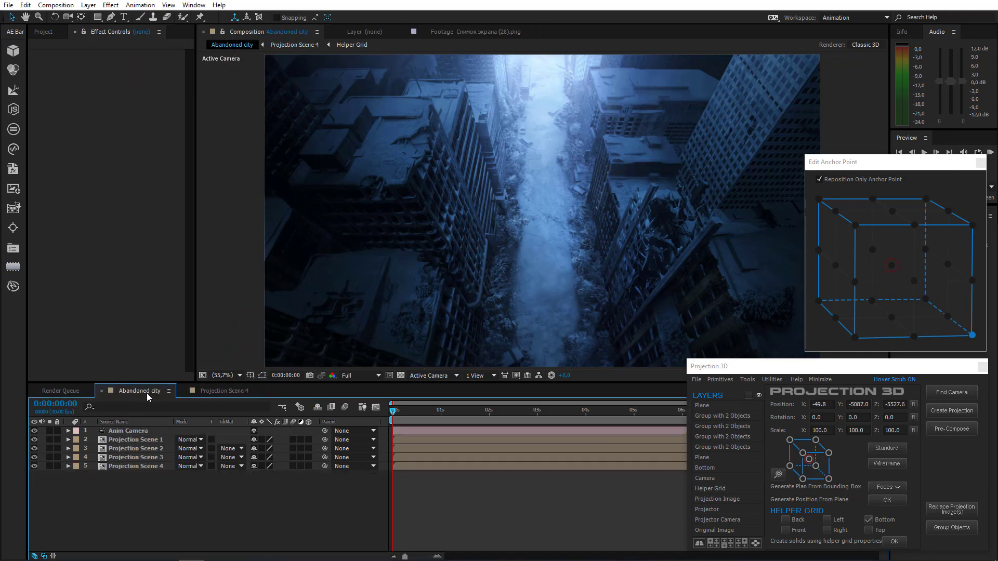
{"action": "left_click", "coordinate": [136, 432]}
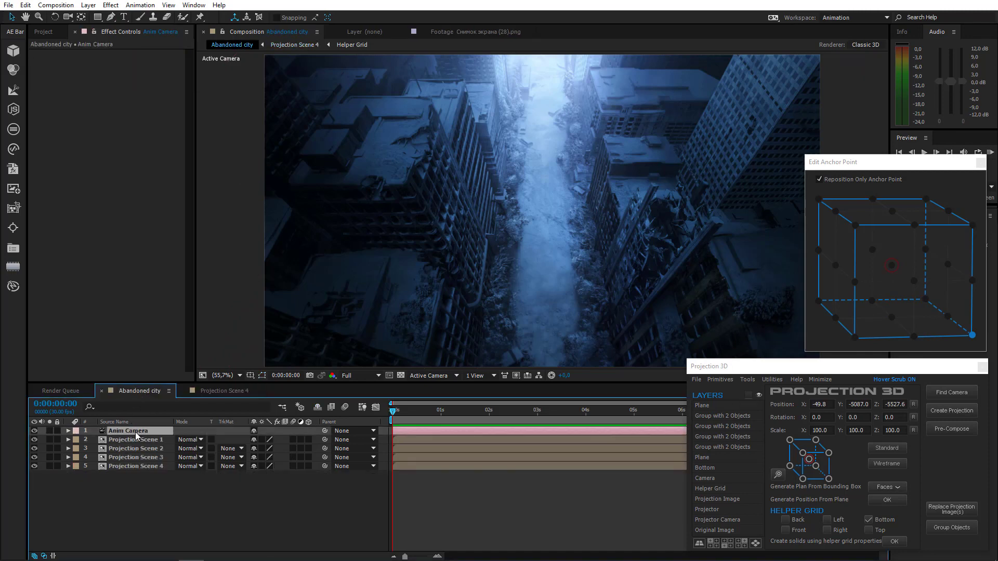
{"action": "key", "text": "p"}
{"action": "left_click", "coordinate": [95, 440]}
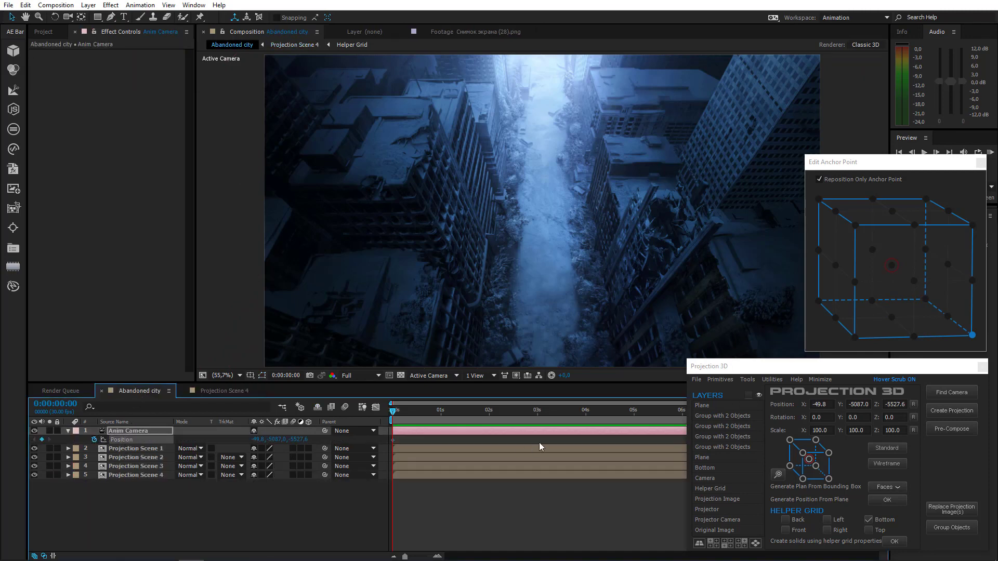
Step: At 4 seconds, move Anim Camera forward and down over the street to create a second Position keyframe
{"action": "left_click", "coordinate": [585, 415]}
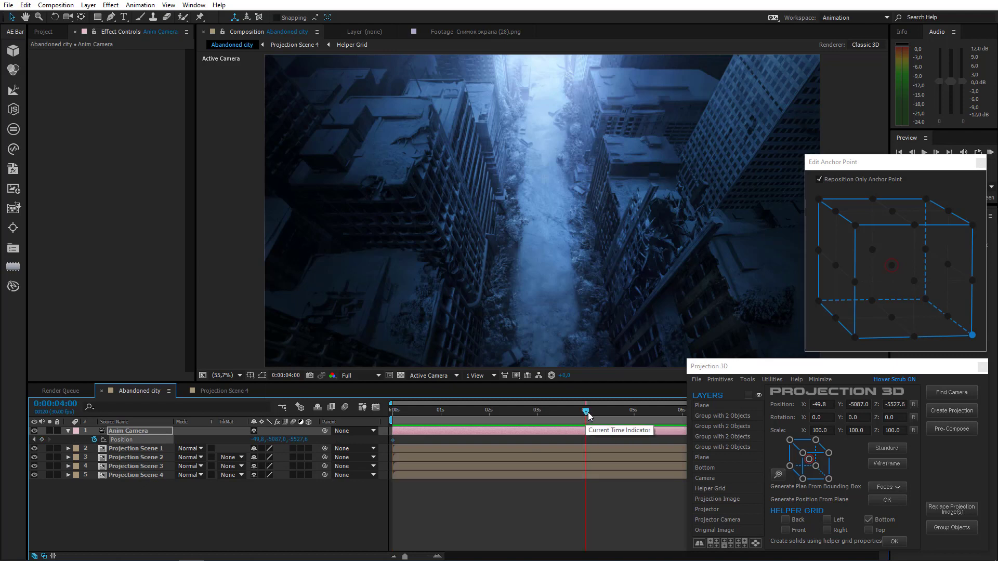
{"action": "left_click", "coordinate": [68, 17]}
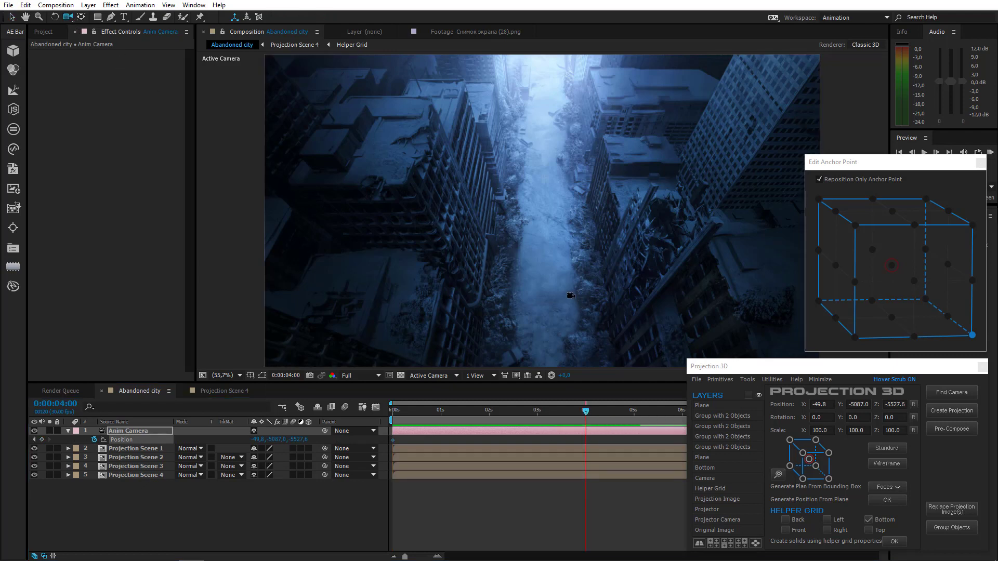
{"action": "left_click_drag", "start_coordinate": [502, 283], "coordinate": [525, 251]}
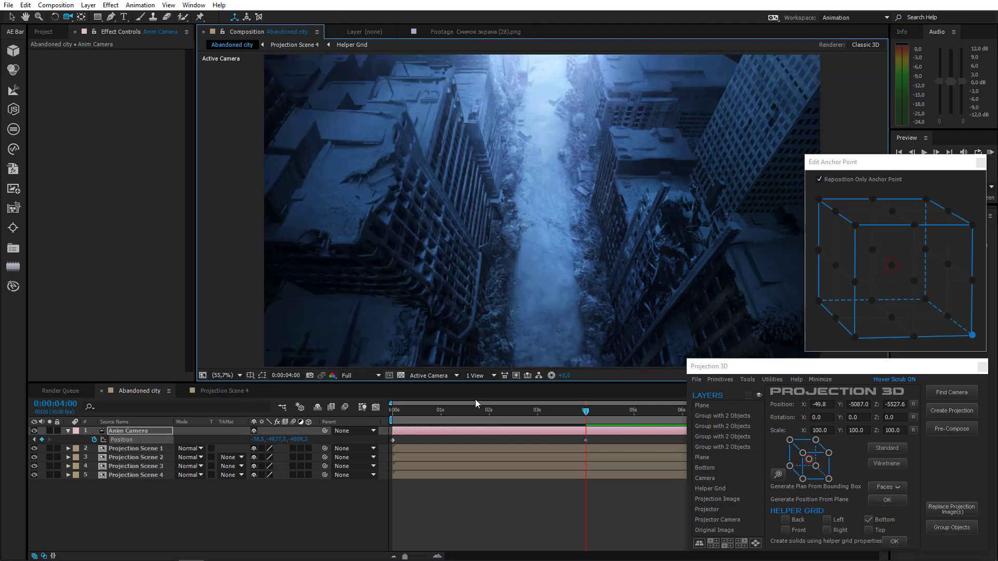
Step: Preview the camera move through the projected city from the first frame
{"action": "left_click_drag", "start_coordinate": [409, 420], "coordinate": [391, 414]}
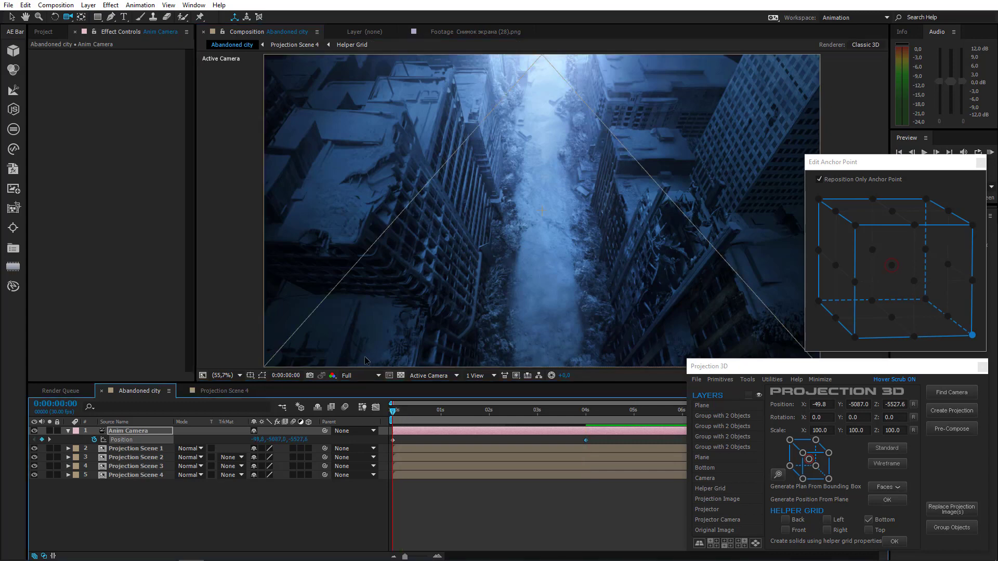
{"action": "key", "text": "space"}
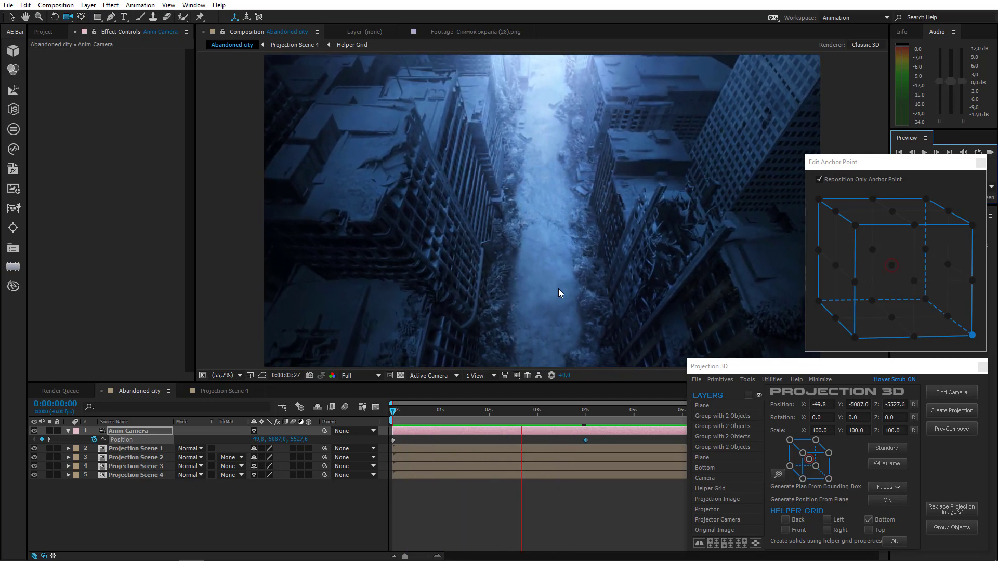
{"action": "key", "text": "space"}
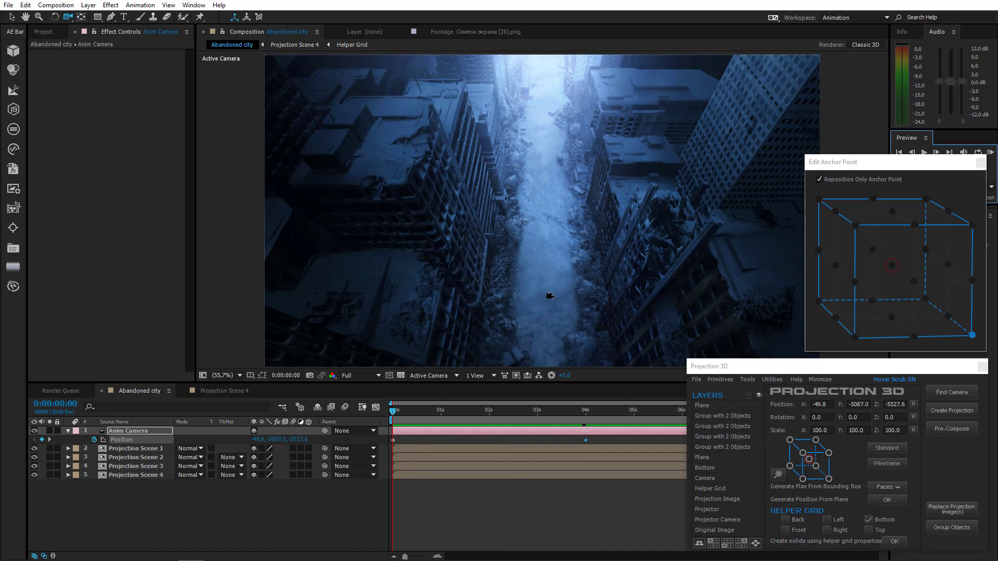
Step: In Projection Scene 4, generate a Plane from the Top face of the group for the left building behind the foremost one
{"action": "left_click", "coordinate": [227, 393]}
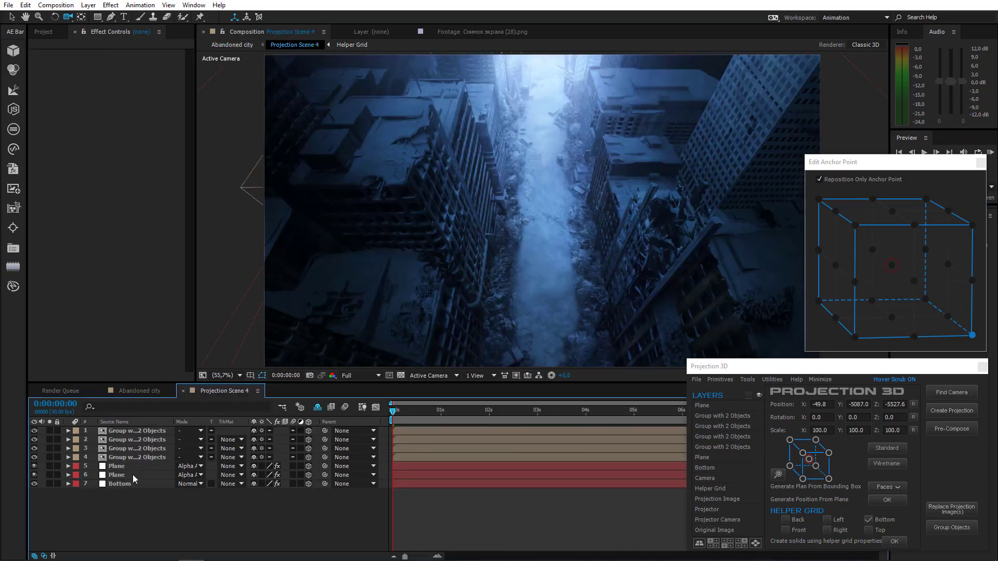
{"action": "left_click", "coordinate": [132, 476]}
{"action": "left_click", "coordinate": [133, 484]}
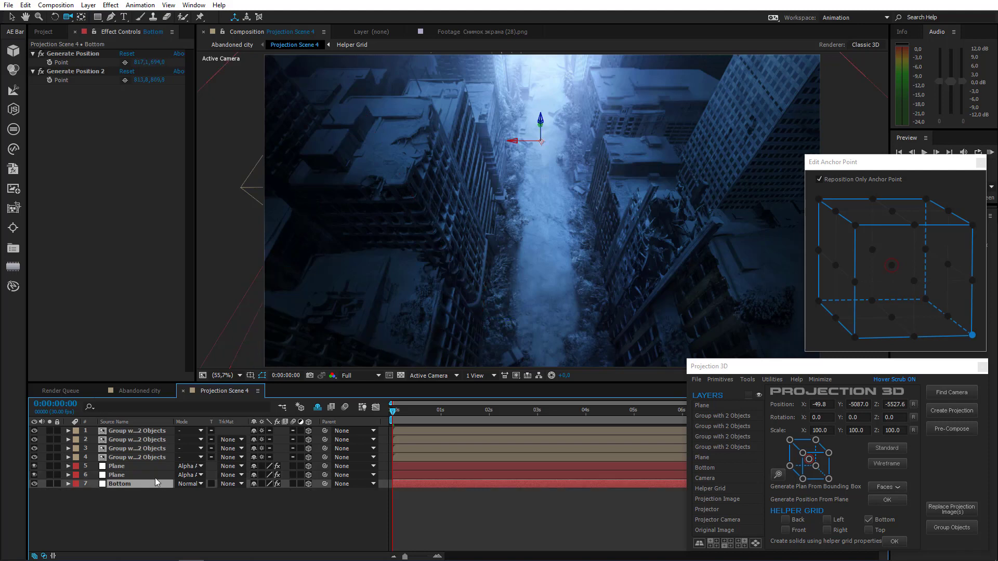
{"action": "left_click", "coordinate": [143, 456]}
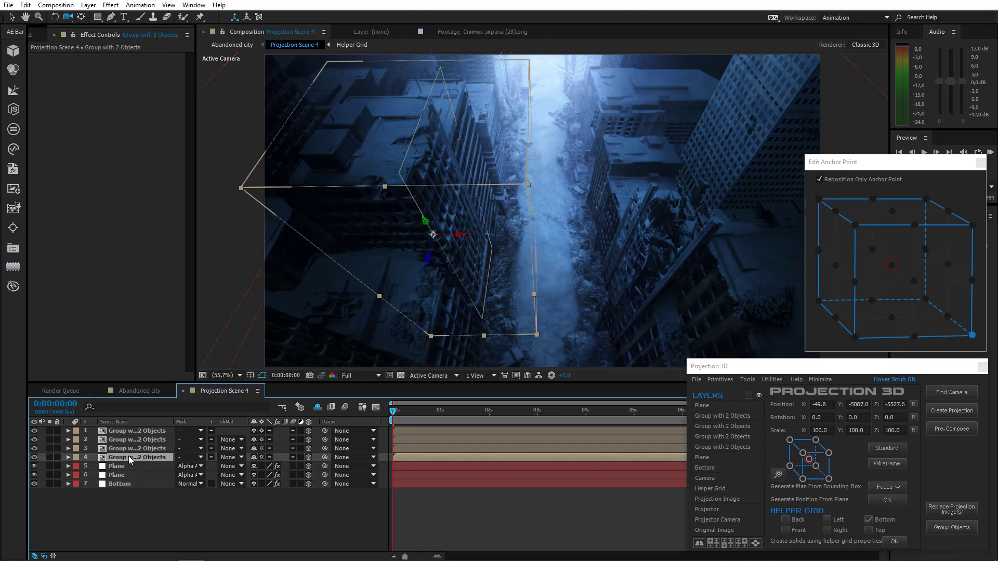
{"action": "left_click", "coordinate": [888, 487]}
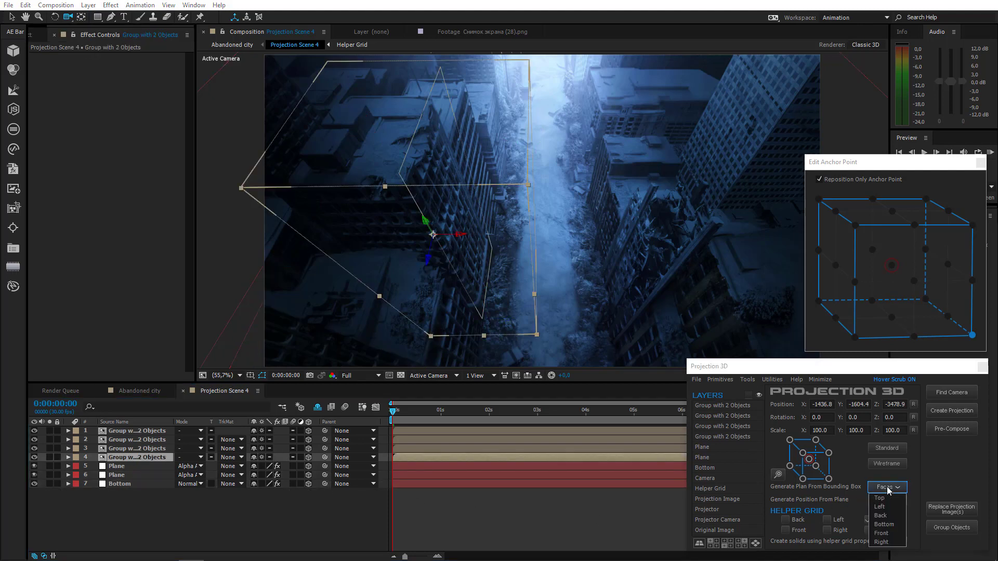
{"action": "left_click", "coordinate": [885, 498]}
{"action": "left_click", "coordinate": [883, 499]}
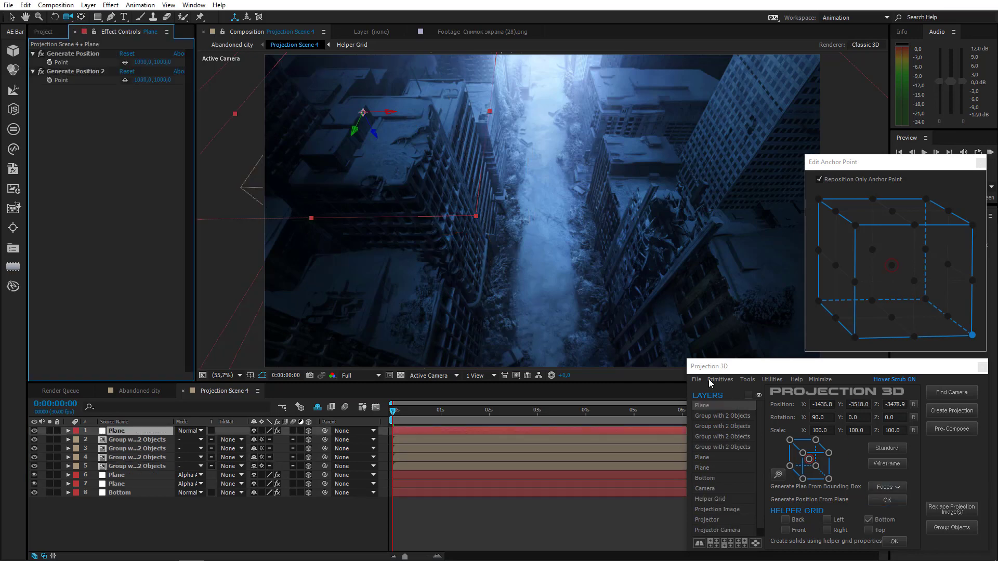
Step: Place the roof Plane's first Generate Position point on the front-left corner of the left building's rooftop
{"action": "left_click", "coordinate": [11, 17]}
{"action": "left_click_drag", "start_coordinate": [545, 324], "coordinate": [654, 394]}
{"action": "scroll", "coordinate": [523, 270], "scroll_direction": "up", "scroll_amount": 1}
{"action": "scroll", "coordinate": [497, 294], "scroll_direction": "down", "scroll_amount": 2}
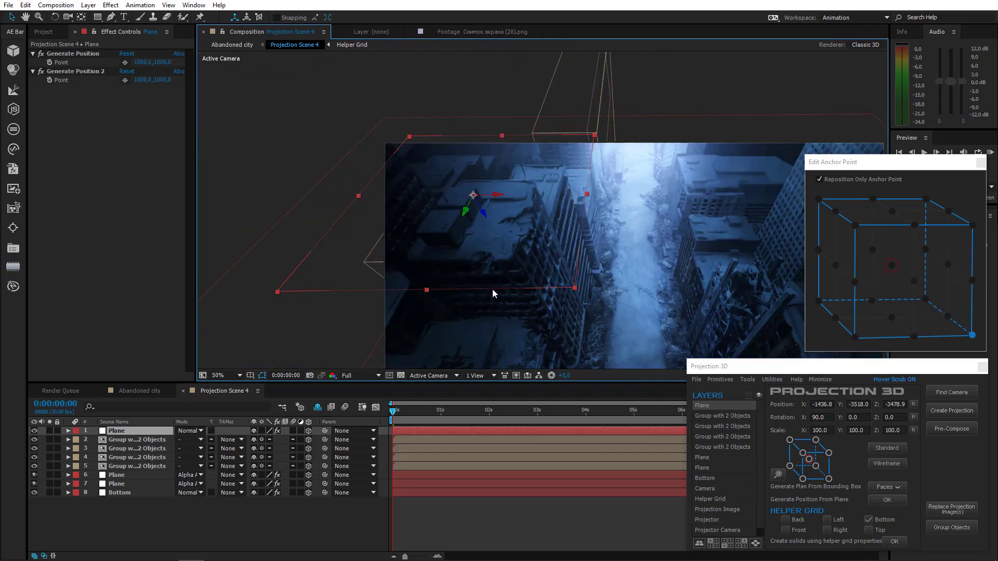
{"action": "left_click", "coordinate": [125, 62]}
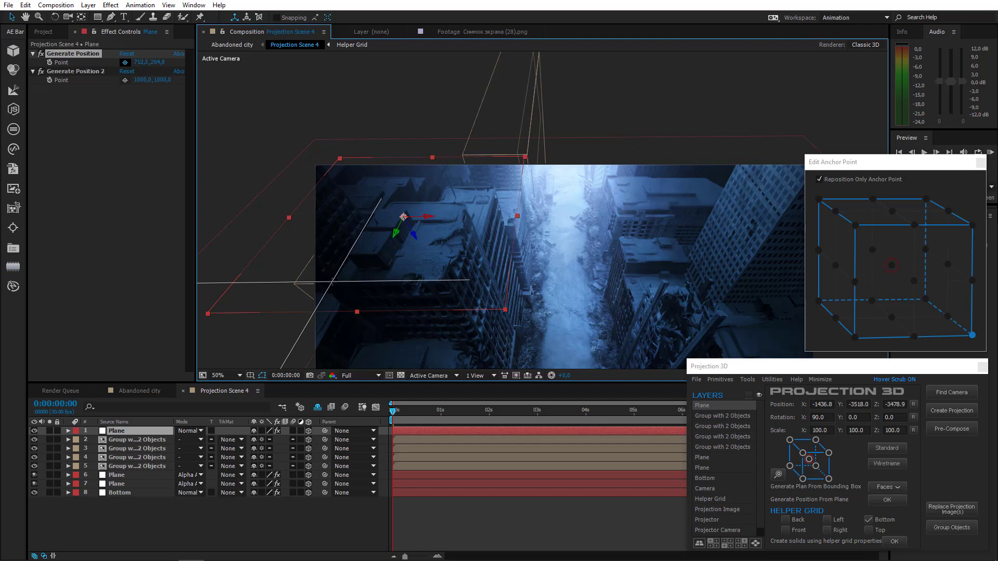
{"action": "left_click", "coordinate": [333, 281]}
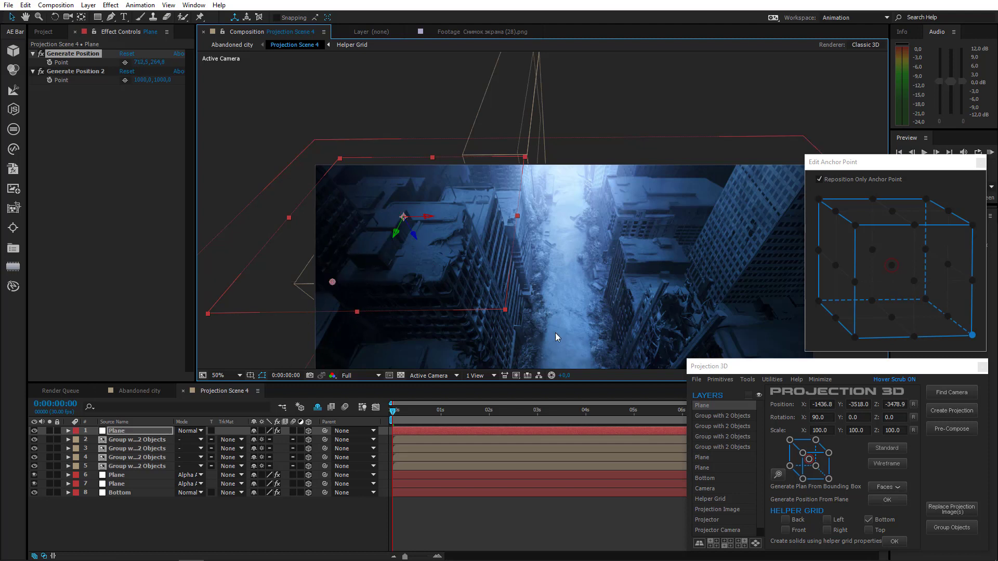
Step: Create a new Plane at the rooftop corner point and set its anchor to the lower front-left corner, repositioning only the anchor
{"action": "left_click", "coordinate": [749, 380]}
{"action": "left_click", "coordinate": [776, 460]}
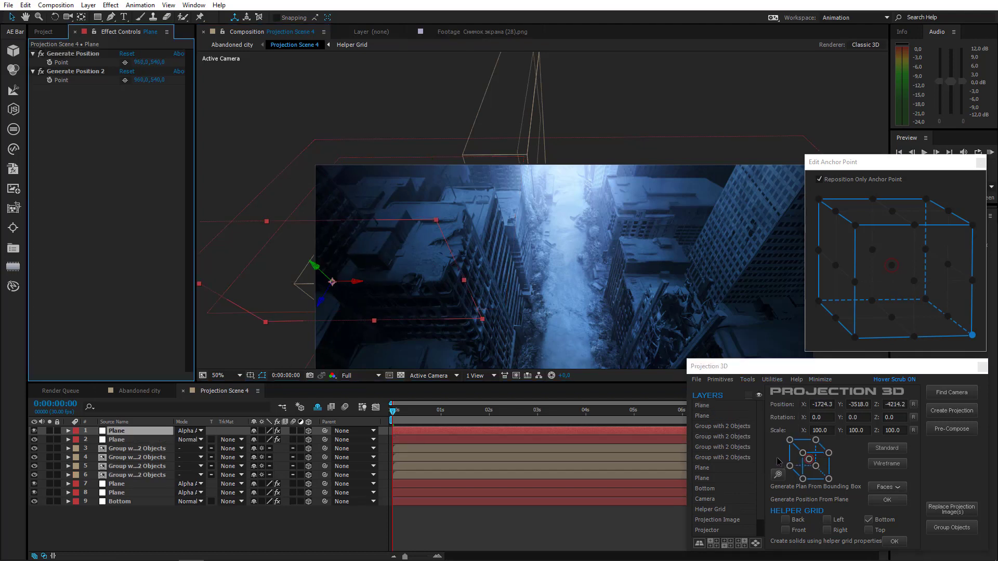
{"action": "left_click", "coordinate": [854, 337]}
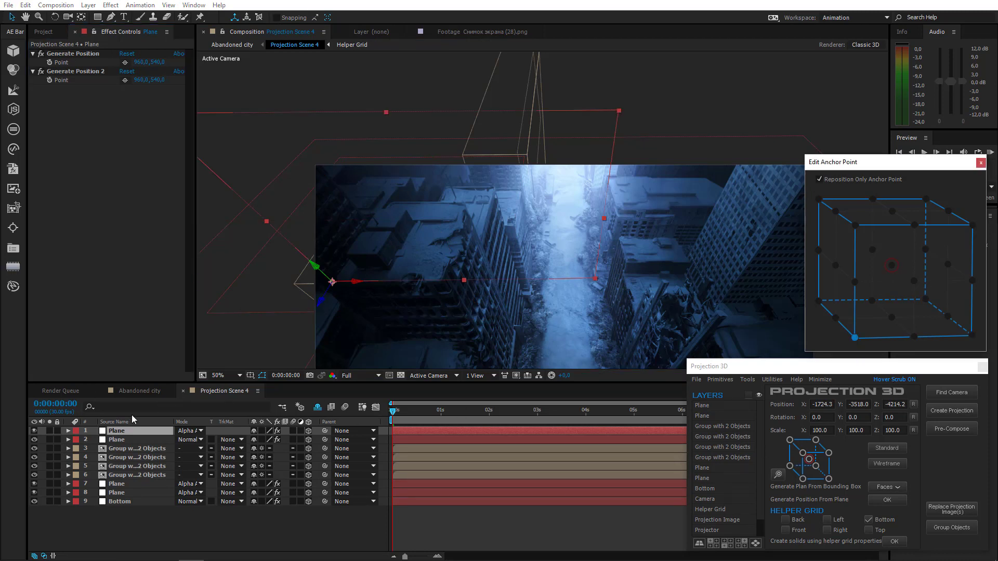
Step: Set the new Plane's Y Rotation to -90° and rotate its Y Orientation to about 4.1°
{"action": "left_click", "coordinate": [129, 429]}
{"action": "key", "text": "r"}
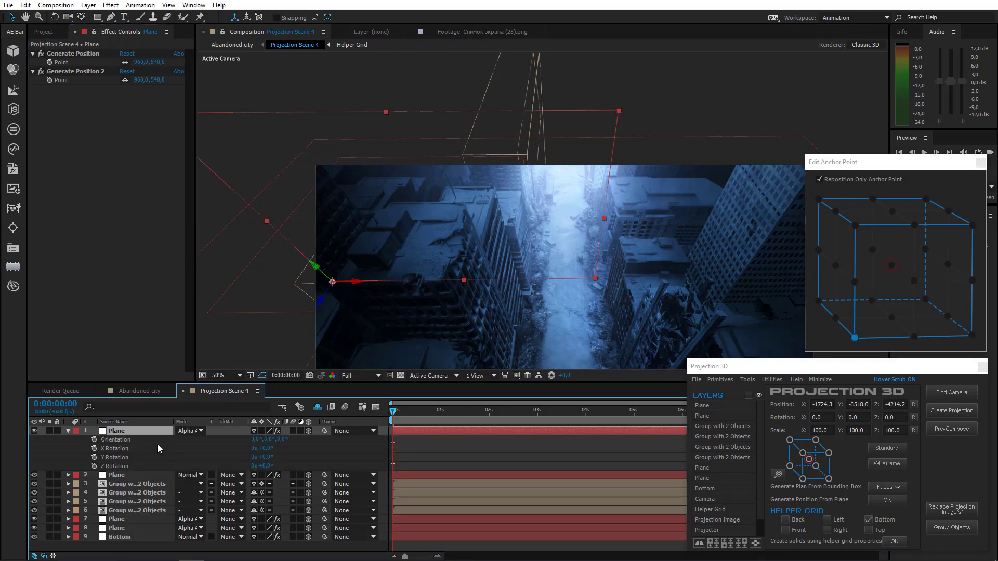
{"action": "left_click", "coordinate": [266, 458]}
{"action": "type", "text": "-90"}
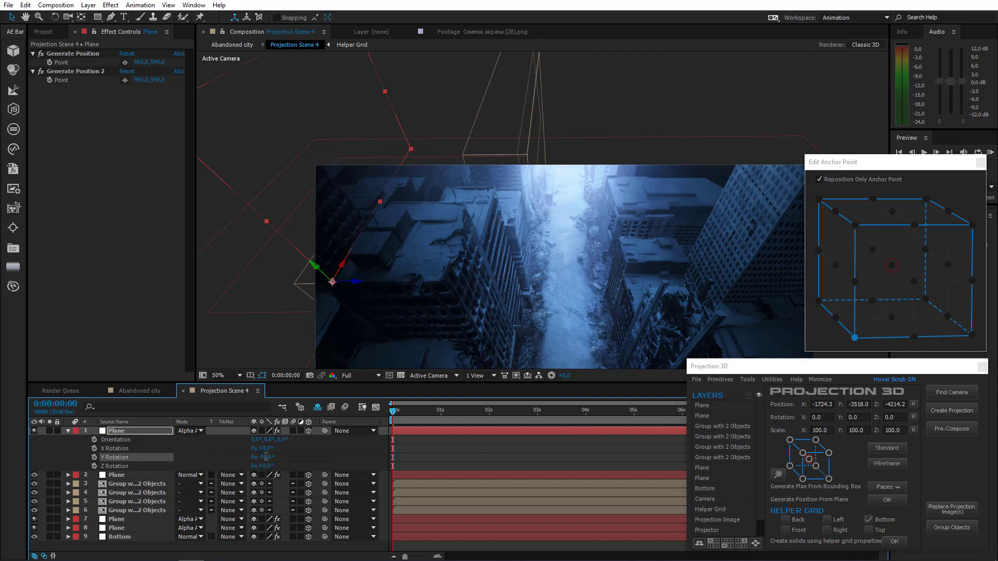
{"action": "key", "text": "Return"}
{"action": "left_click", "coordinate": [54, 17]}
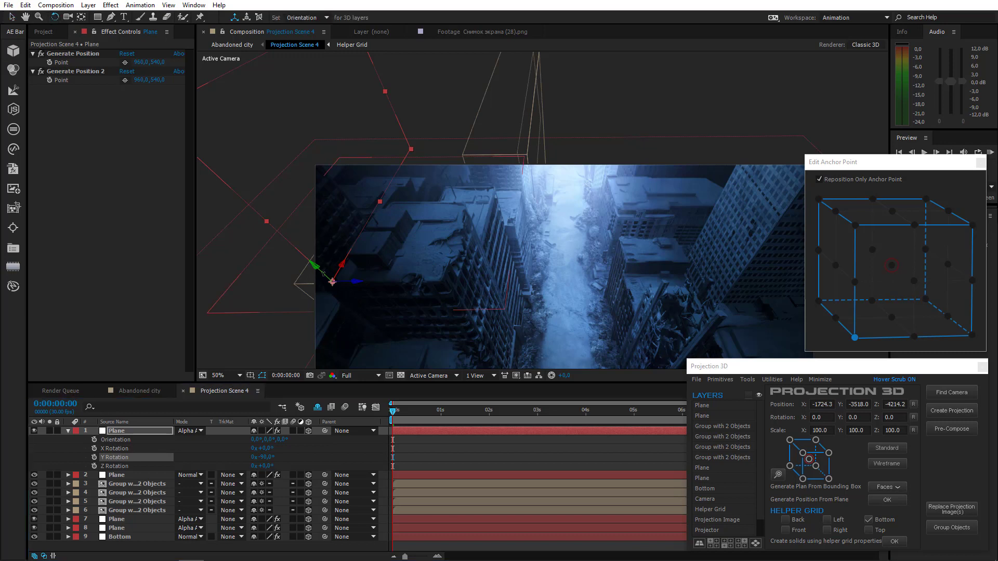
{"action": "left_click_drag", "start_coordinate": [322, 272], "coordinate": [297, 351]}
Step: Move the rotated Plane down and forward beside the left building, towards the lower roof in the foreground
{"action": "left_click", "coordinate": [12, 17]}
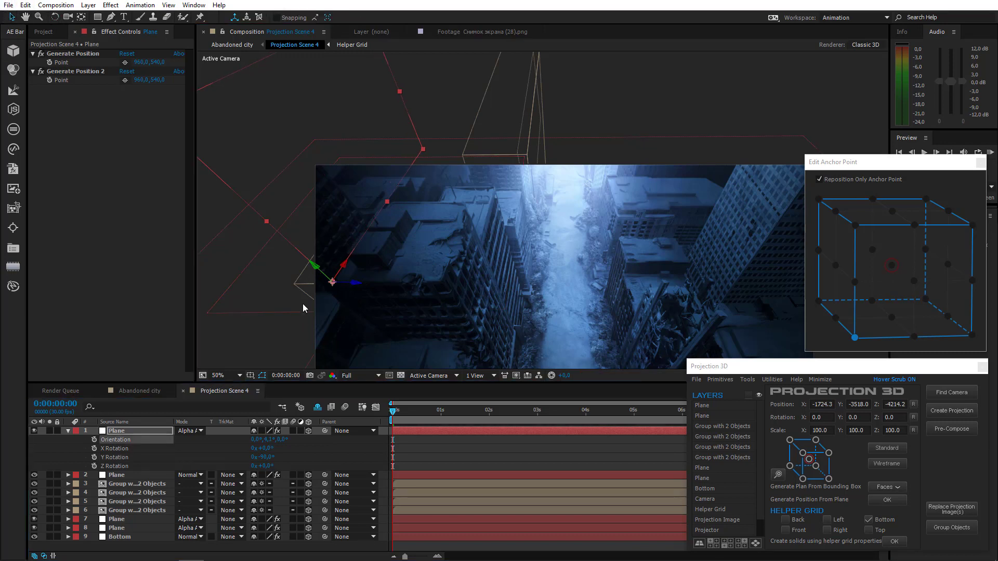
{"action": "left_click_drag", "start_coordinate": [346, 284], "coordinate": [479, 468]}
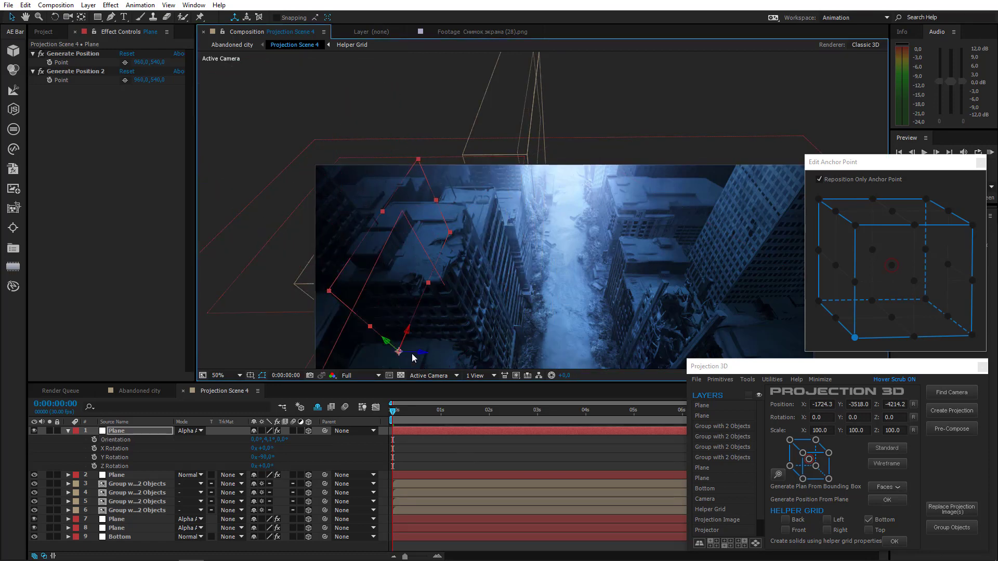
{"action": "left_click_drag", "start_coordinate": [412, 354], "coordinate": [329, 461]}
{"action": "left_click_drag", "start_coordinate": [419, 303], "coordinate": [416, 216]}
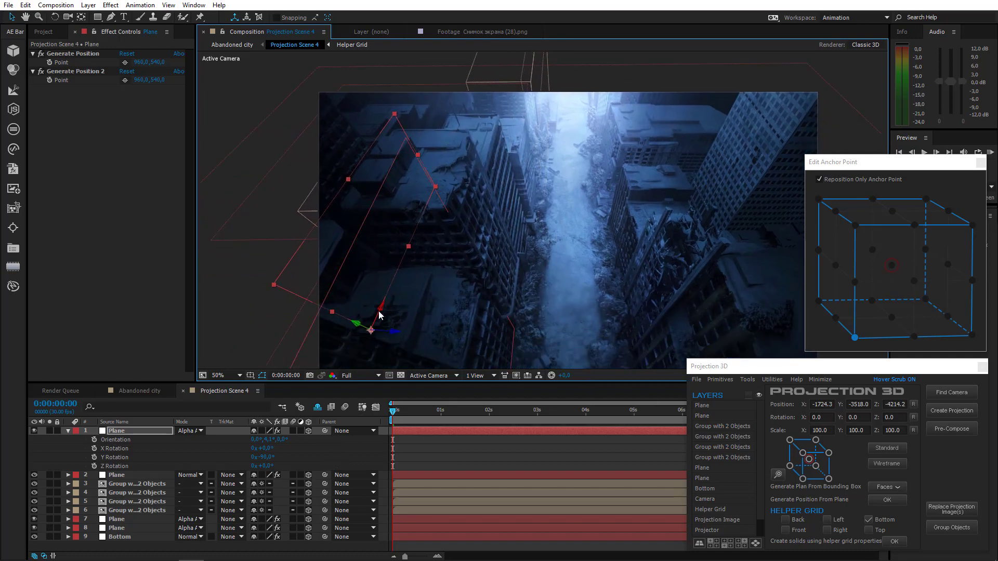
Step: In the Top view, shift the Plane outward from the building outlines, and return to the Active Camera view
{"action": "left_click", "coordinate": [447, 376]}
{"action": "left_click", "coordinate": [442, 452]}
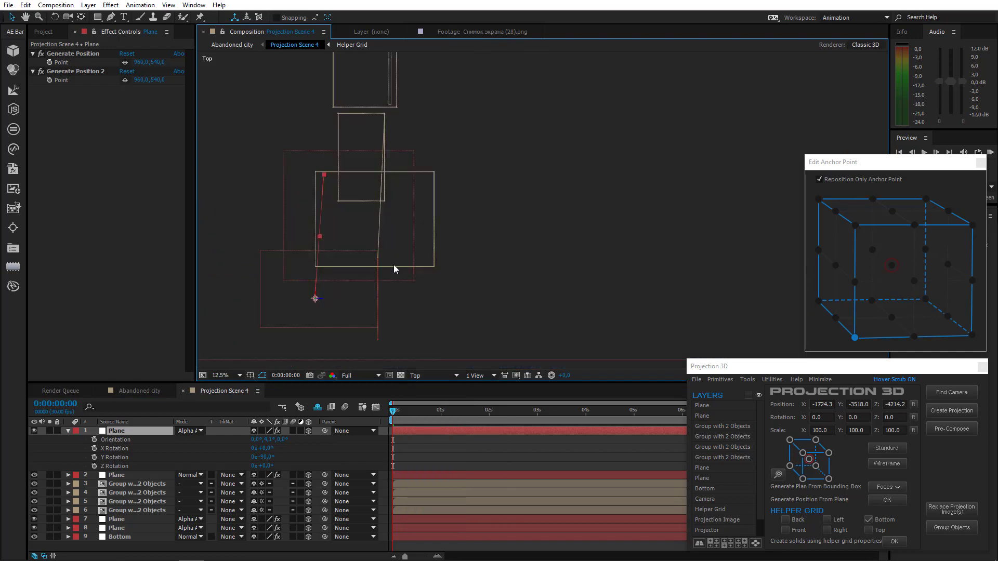
{"action": "left_click_drag", "start_coordinate": [362, 276], "coordinate": [384, 296]}
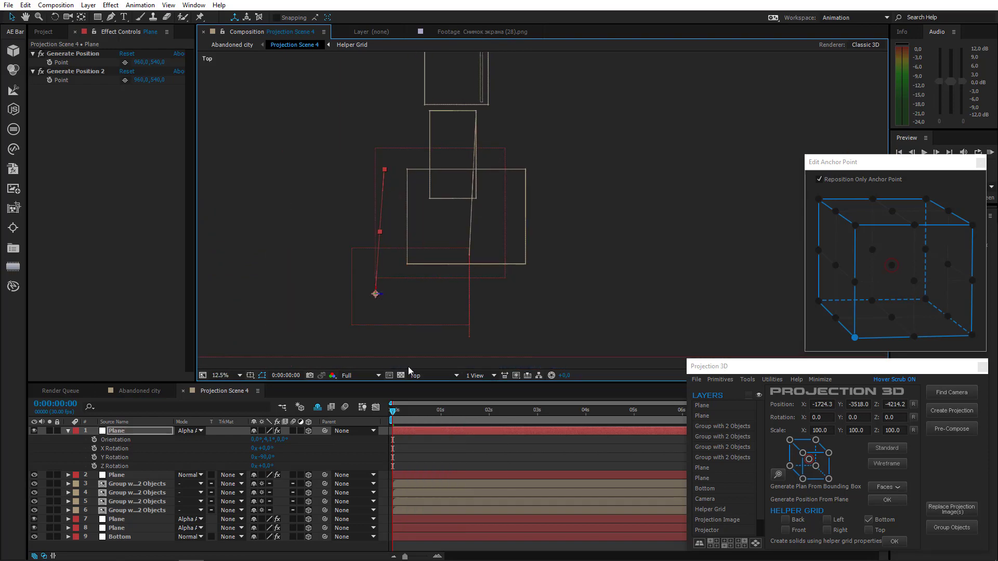
{"action": "left_click", "coordinate": [431, 375]}
{"action": "left_click", "coordinate": [430, 387]}
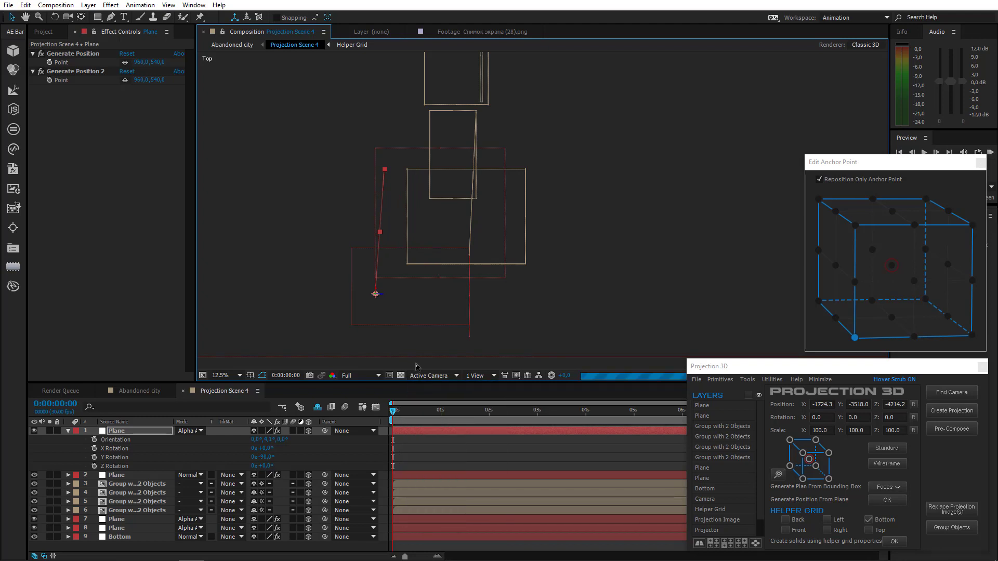
{"action": "left_click_drag", "start_coordinate": [330, 273], "coordinate": [403, 262]}
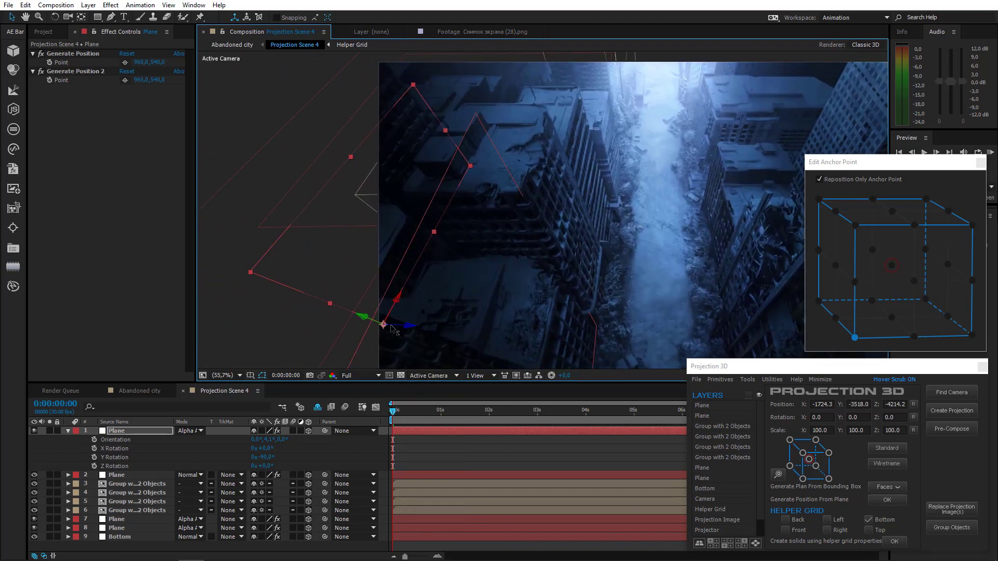
Step: Position the side Plane at about -2437, -1373, -4717 and scale it to about 205% by 219%
{"action": "left_click_drag", "start_coordinate": [368, 320], "coordinate": [457, 357]}
{"action": "left_click_drag", "start_coordinate": [427, 226], "coordinate": [385, 207]}
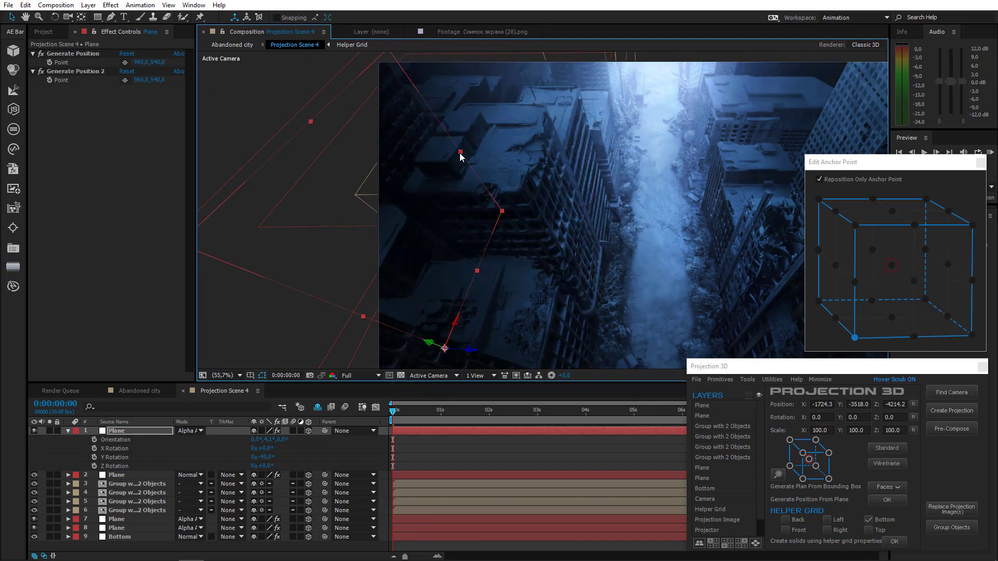
{"action": "left_click_drag", "start_coordinate": [461, 153], "coordinate": [531, 65]}
{"action": "scroll", "coordinate": [447, 127], "scroll_direction": "down", "scroll_amount": 1}
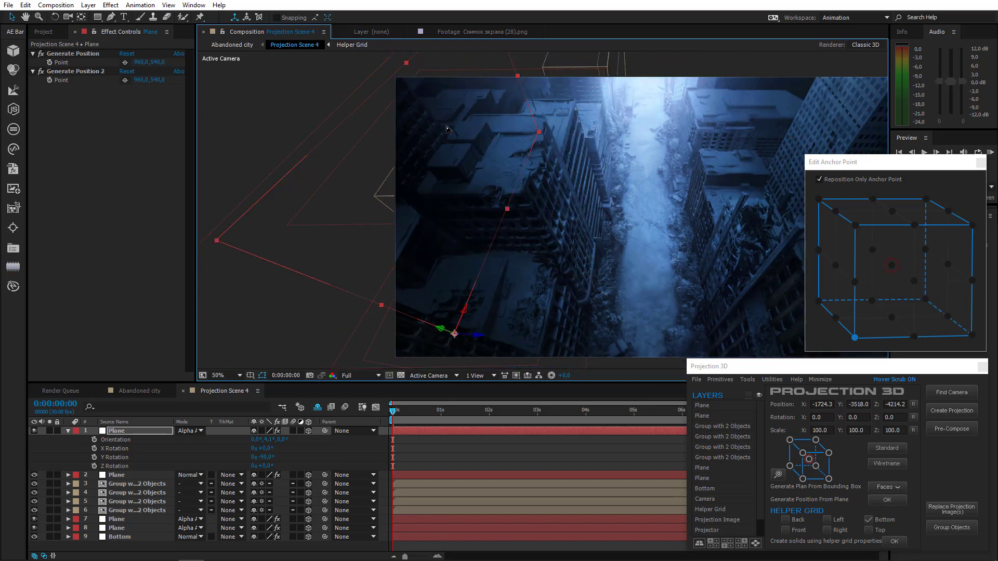
{"action": "scroll", "coordinate": [446, 126], "scroll_direction": "down", "scroll_amount": 2}
{"action": "scroll", "coordinate": [447, 127], "scroll_direction": "up", "scroll_amount": 2}
{"action": "left_click_drag", "start_coordinate": [495, 224], "coordinate": [445, 240]}
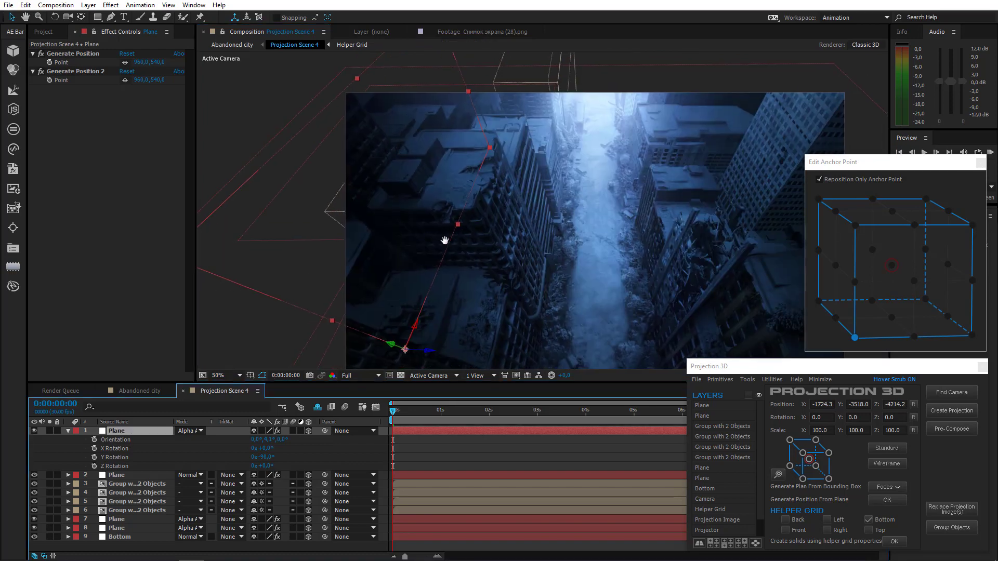
Step: Draw a closed Pen mask on the side Plane around the left roofs and walls, extending past the image's left edge
{"action": "left_click", "coordinate": [112, 17]}
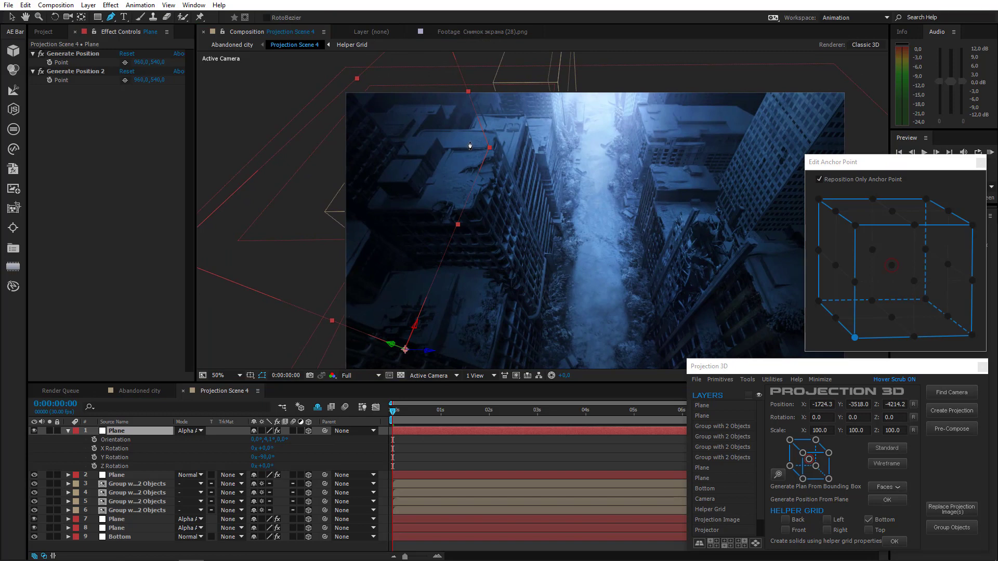
{"action": "scroll", "coordinate": [466, 127], "scroll_direction": "up", "scroll_amount": 2}
{"action": "left_click_drag", "start_coordinate": [450, 124], "coordinate": [506, 323]}
{"action": "left_click", "coordinate": [414, 266]}
{"action": "left_click", "coordinate": [384, 218]}
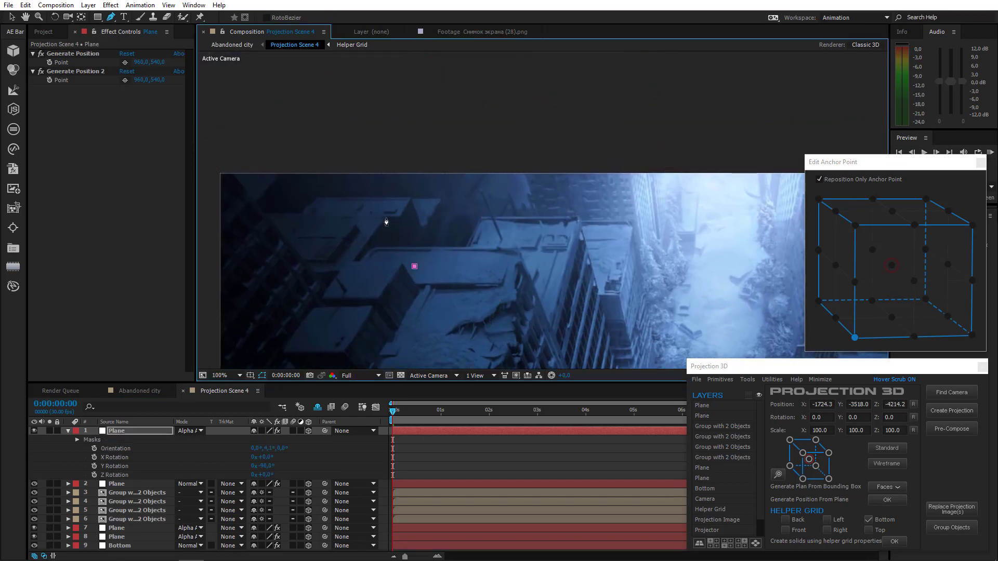
{"action": "left_click", "coordinate": [329, 294]}
{"action": "left_click_drag", "start_coordinate": [329, 294], "coordinate": [441, 350]}
{"action": "left_click", "coordinate": [333, 221]}
{"action": "left_click_drag", "start_coordinate": [333, 220], "coordinate": [324, 36]}
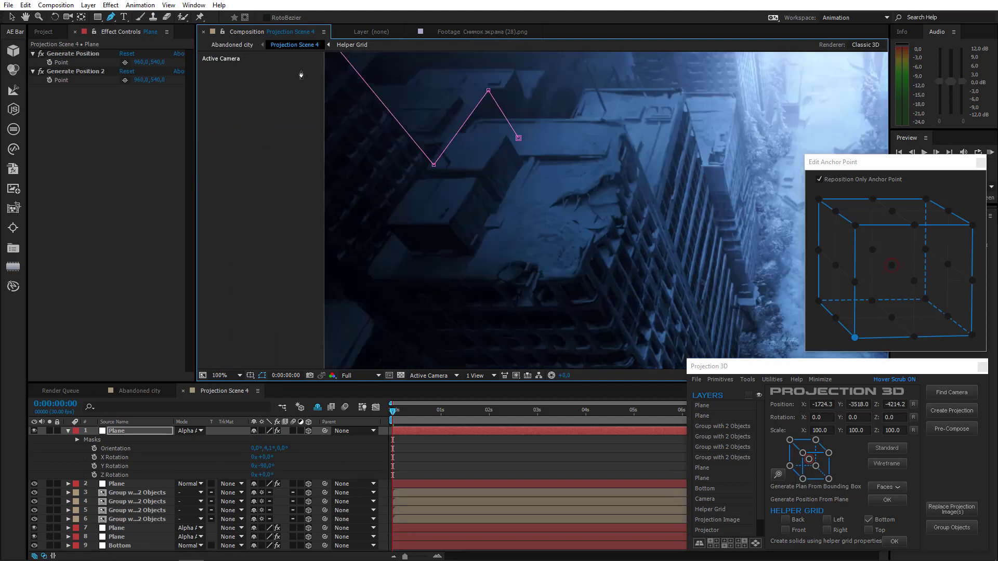
{"action": "left_click", "coordinate": [222, 138]}
{"action": "left_click", "coordinate": [357, 302]}
{"action": "left_click_drag", "start_coordinate": [223, 138], "coordinate": [191, 150]}
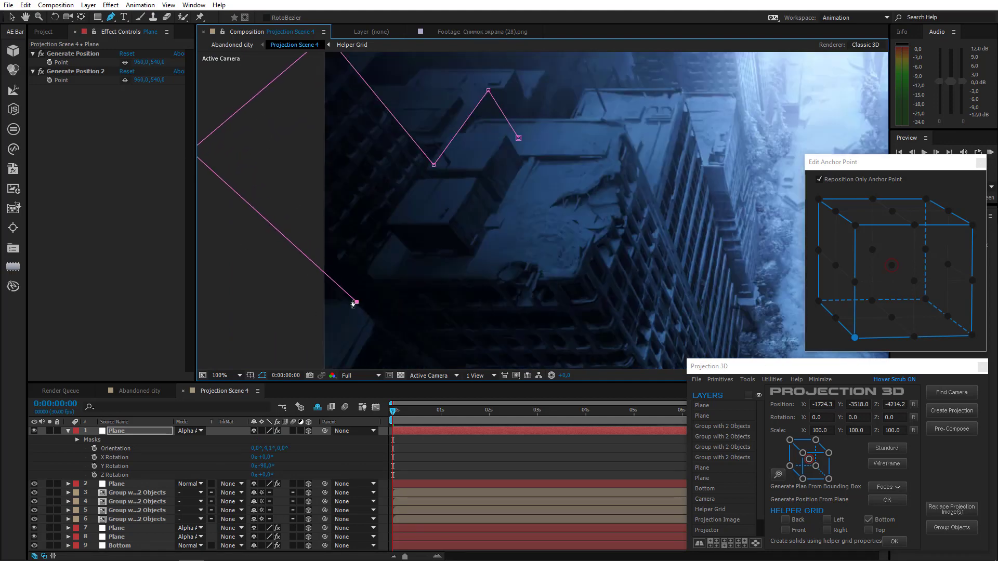
{"action": "left_click_drag", "start_coordinate": [357, 302], "coordinate": [377, 320]}
{"action": "left_click_drag", "start_coordinate": [377, 319], "coordinate": [385, 173]}
{"action": "left_click", "coordinate": [322, 289]}
{"action": "left_click_drag", "start_coordinate": [346, 339], "coordinate": [405, 352]}
{"action": "left_click_drag", "start_coordinate": [555, 175], "coordinate": [490, 288]}
{"action": "left_click", "coordinate": [504, 241]}
{"action": "left_click", "coordinate": [461, 102]}
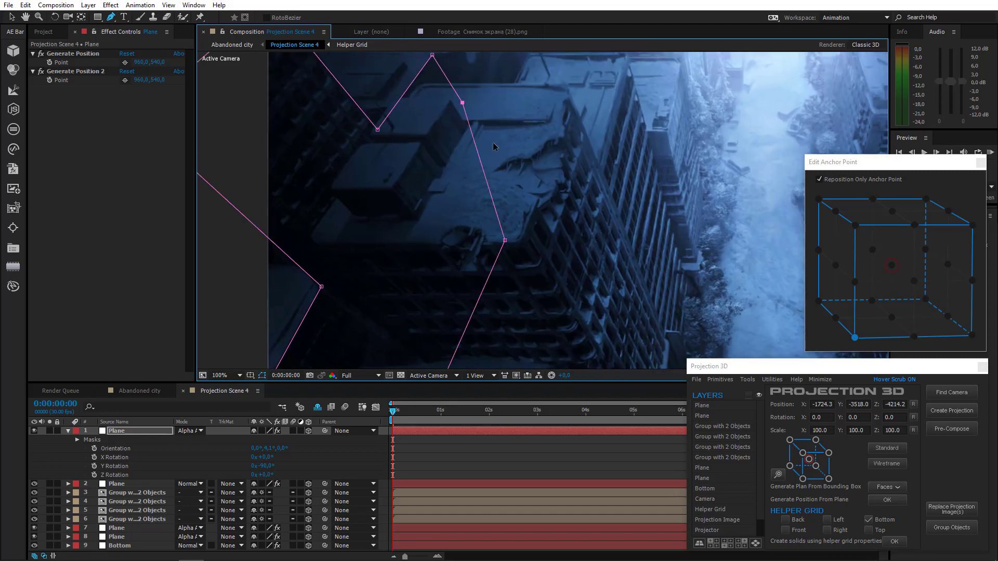
{"action": "scroll", "coordinate": [497, 145], "scroll_direction": "down", "scroll_amount": 1}
{"action": "left_click_drag", "start_coordinate": [497, 146], "coordinate": [487, 165]}
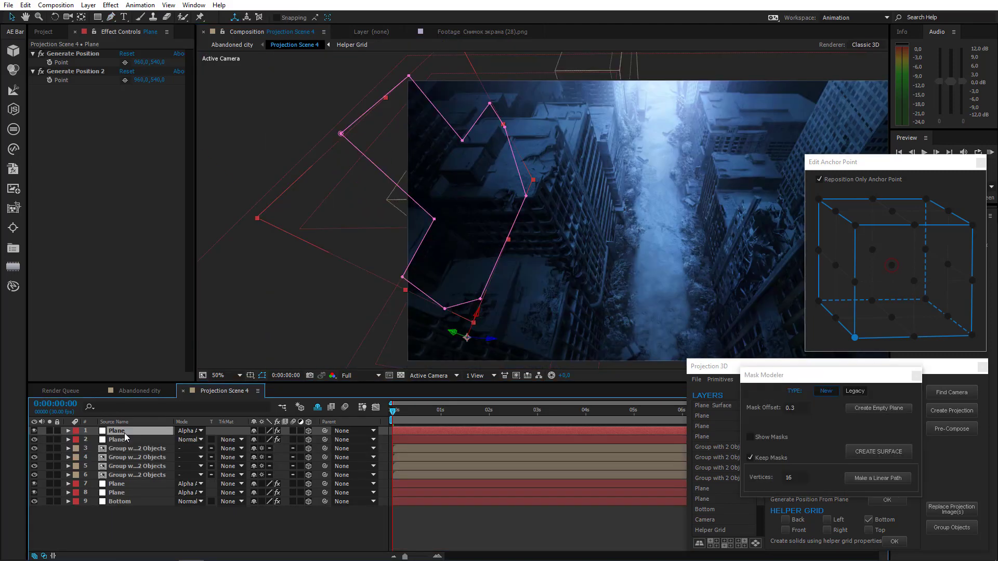
Step: Fit the composition in view and place the masked Plane's first Generate Position point on the mask corner behind the rooftop box
{"action": "left_click_drag", "start_coordinate": [426, 278], "coordinate": [329, 269]}
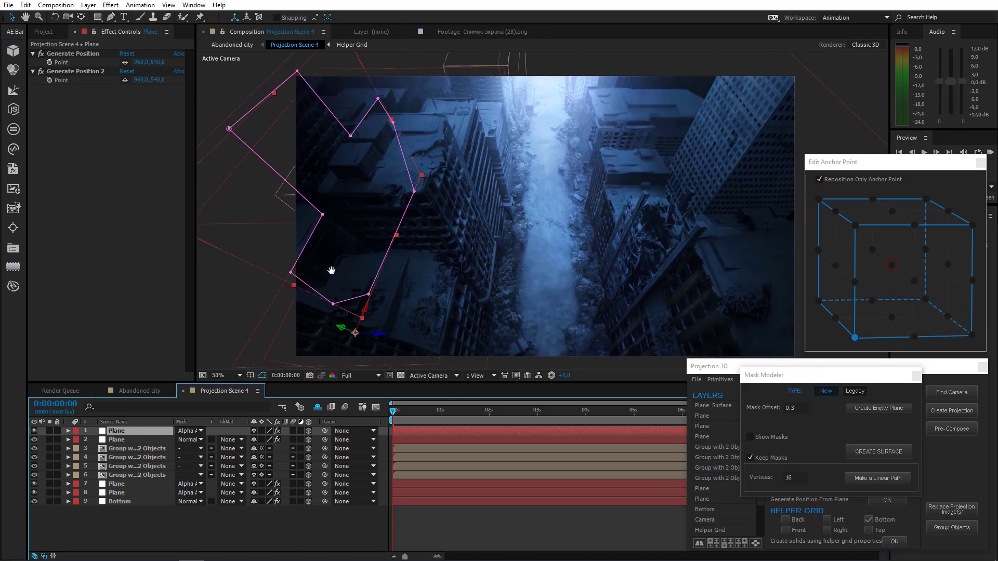
{"action": "left_click", "coordinate": [221, 375]}
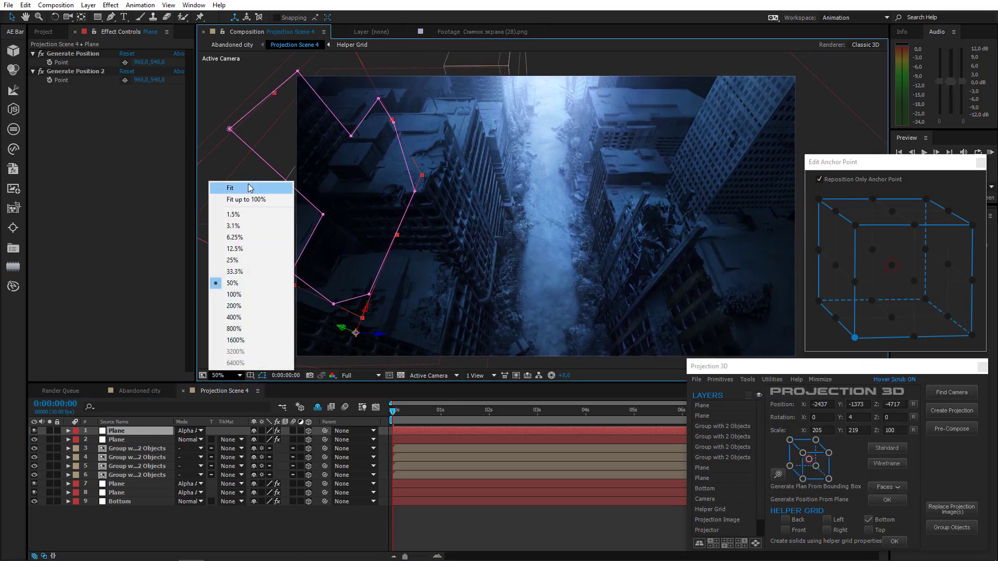
{"action": "left_click", "coordinate": [232, 187]}
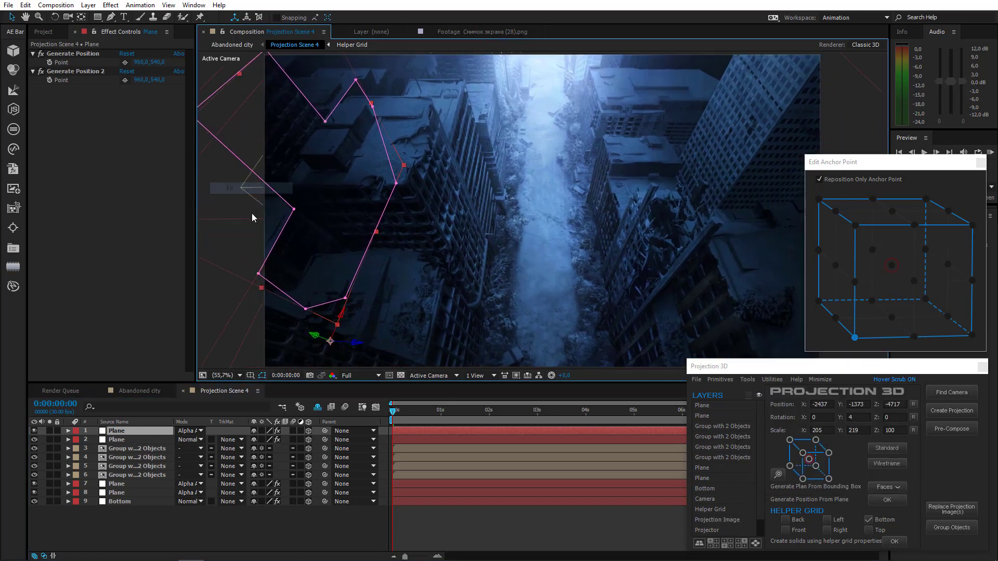
{"action": "left_click", "coordinate": [80, 54]}
{"action": "left_click", "coordinate": [126, 62]}
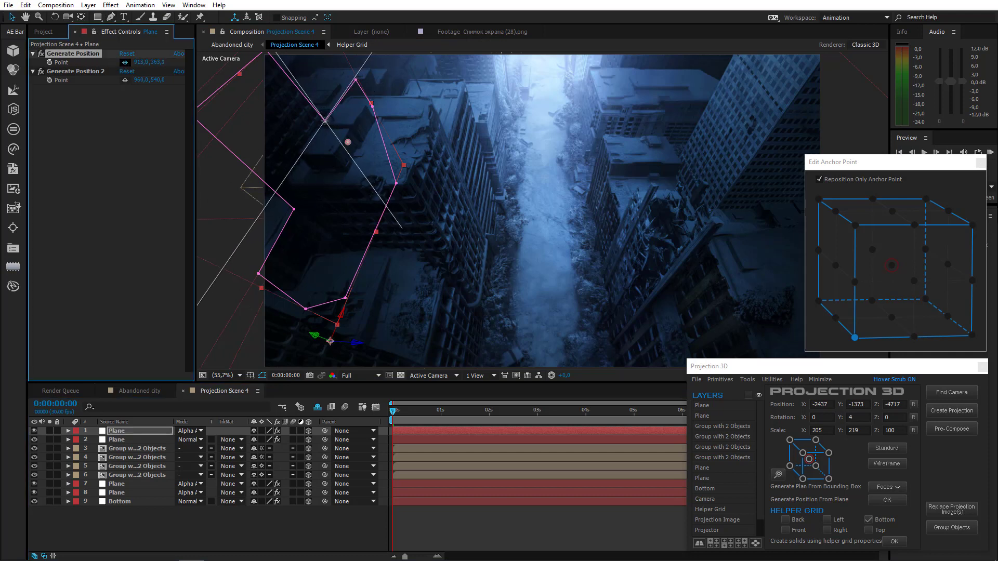
{"action": "left_click", "coordinate": [324, 121]}
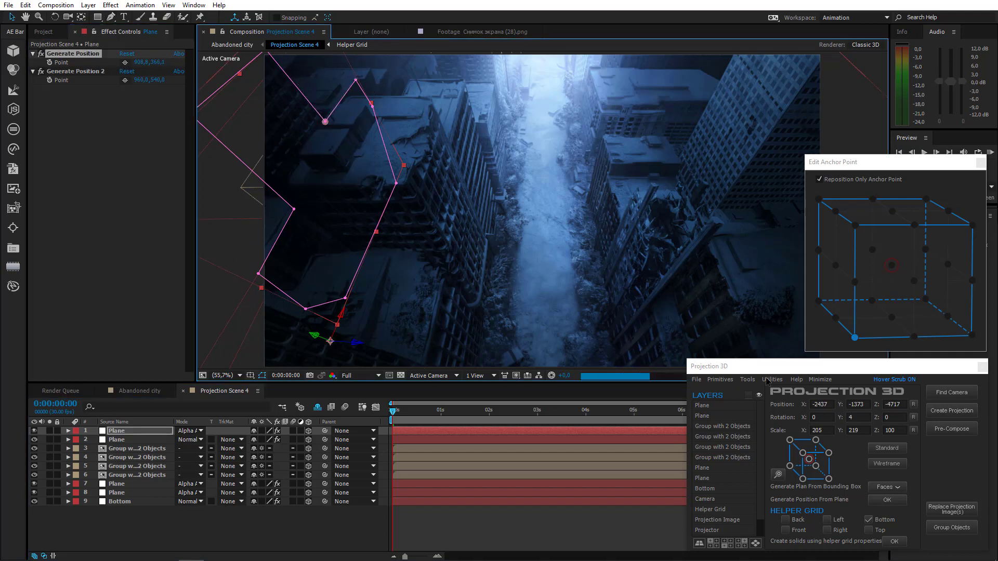
Step: Create another Plane at the mask corner point and anchor it at its lower front-left corner
{"action": "left_click", "coordinate": [747, 380]}
{"action": "left_click", "coordinate": [780, 461]}
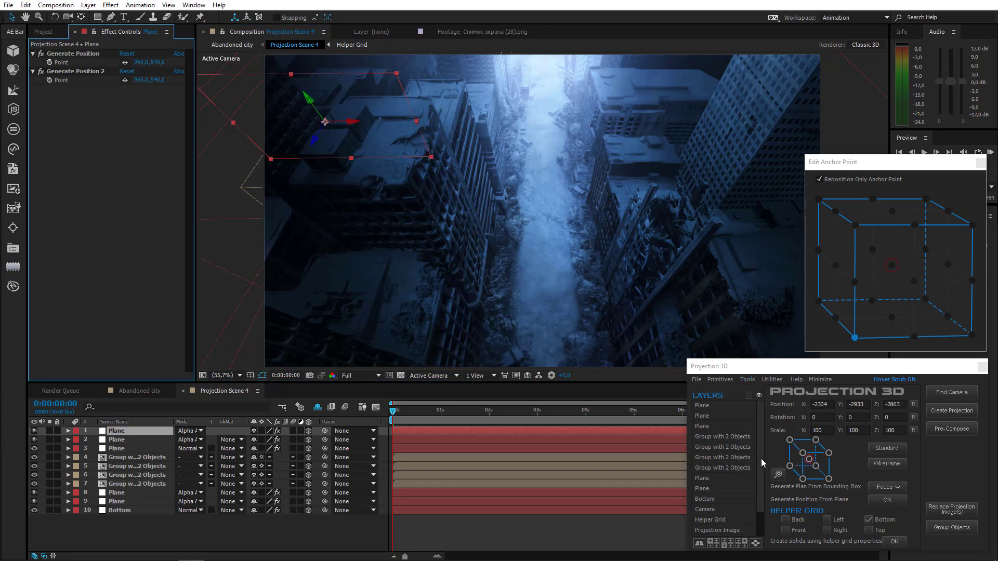
{"action": "left_click", "coordinate": [855, 338]}
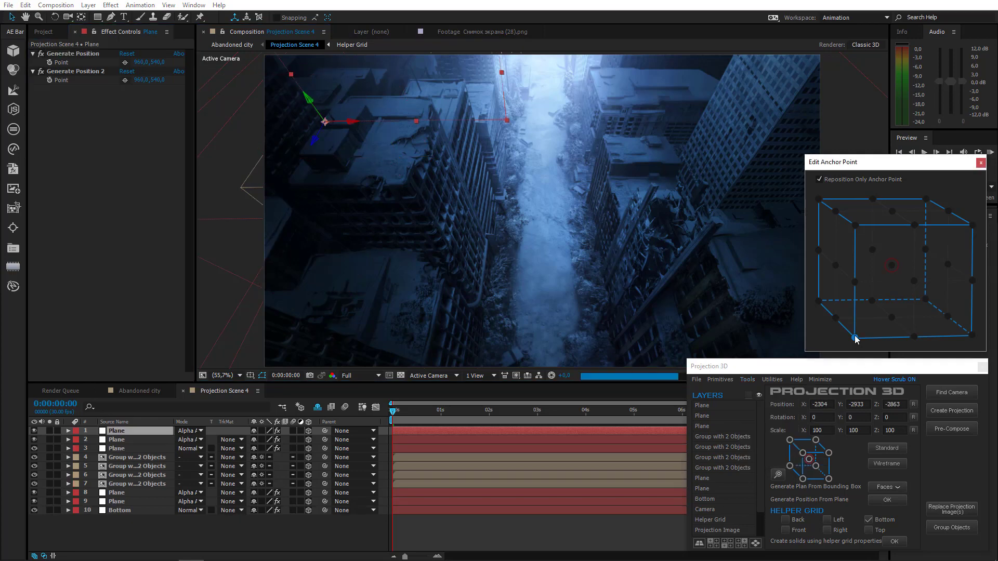
Step: Copy the Orientation and X, Y and Z Rotation from the masked Plane to the newly created Plane
{"action": "left_click", "coordinate": [126, 441]}
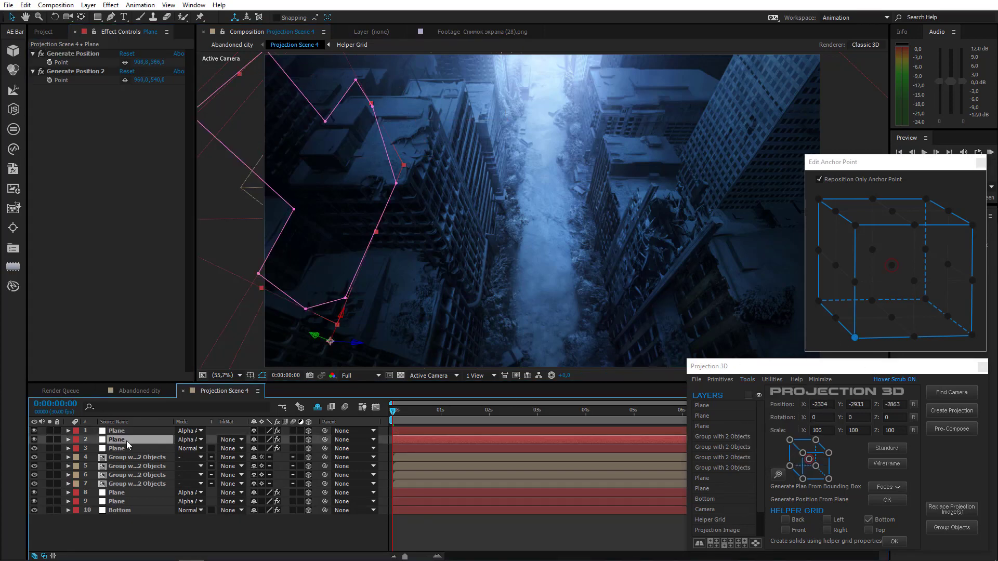
{"action": "key", "text": "r"}
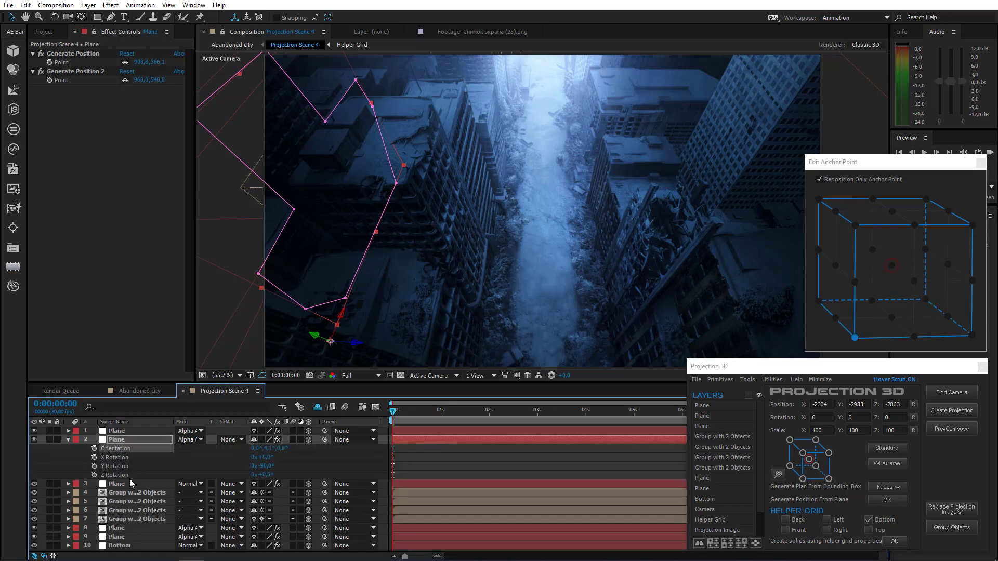
{"action": "left_click", "coordinate": [127, 475], "text": "shift"}
{"action": "left_click", "coordinate": [128, 432]}
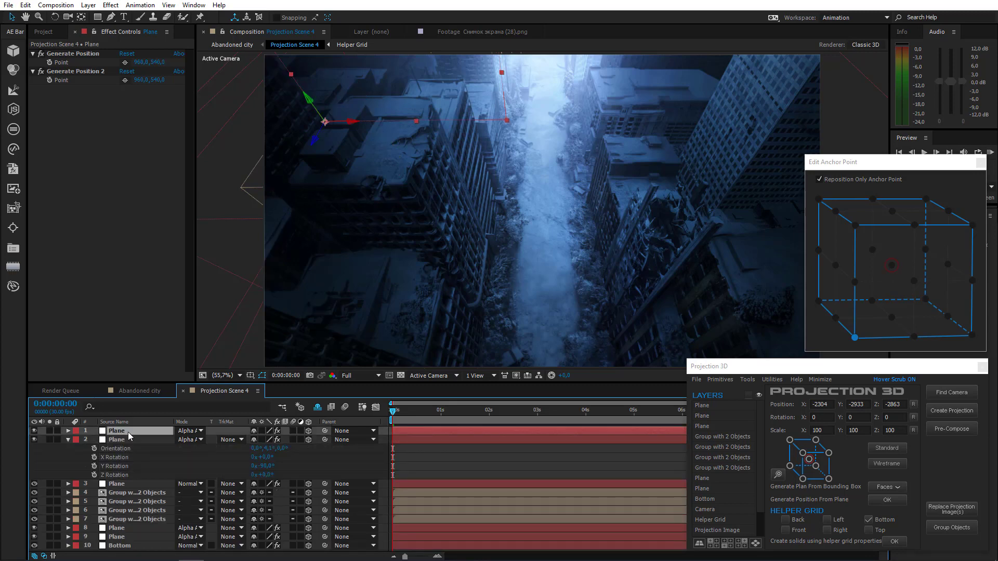
{"action": "left_click_drag", "start_coordinate": [269, 214], "coordinate": [324, 330]}
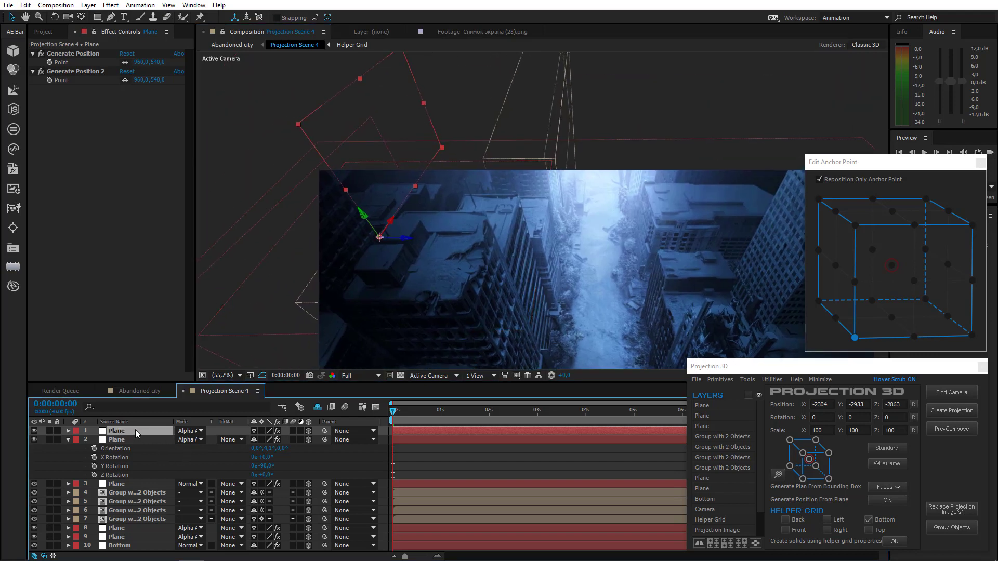
{"action": "key", "text": "r"}
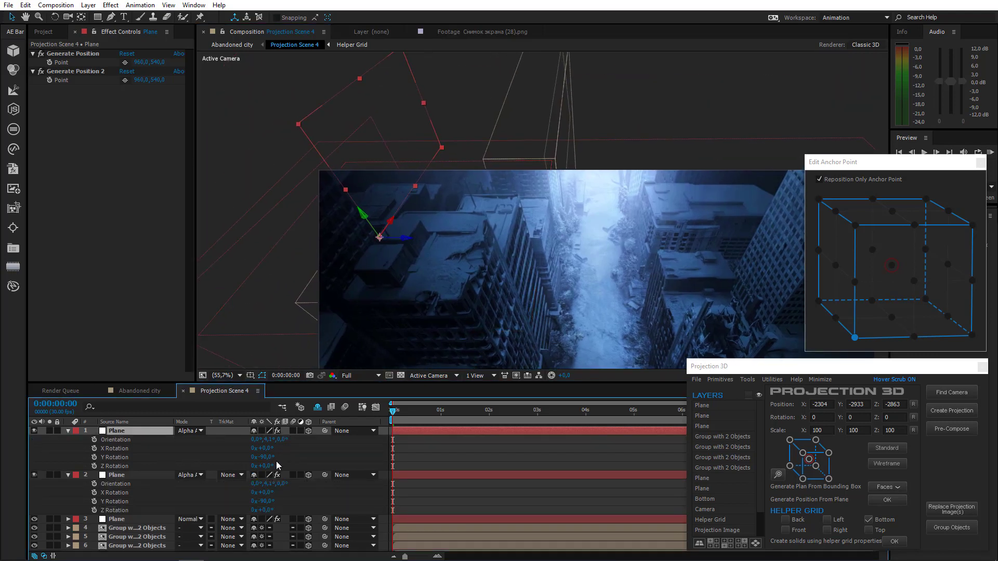
{"action": "left_click_drag", "start_coordinate": [265, 448], "coordinate": [282, 466]}
{"action": "key", "text": "ctrl+z"}
{"action": "key", "text": "ctrl+z"}
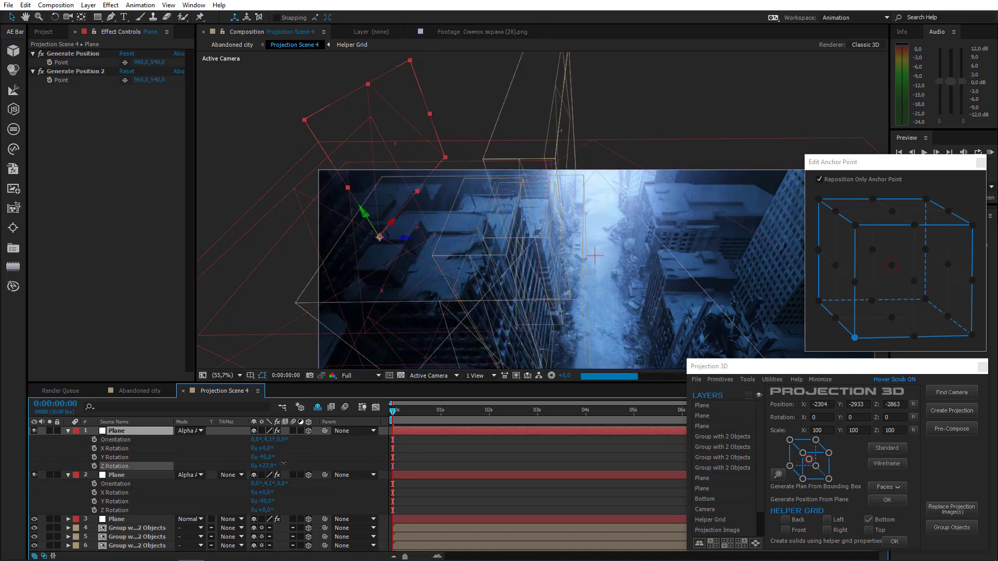
{"action": "key", "text": "ctrl+z"}
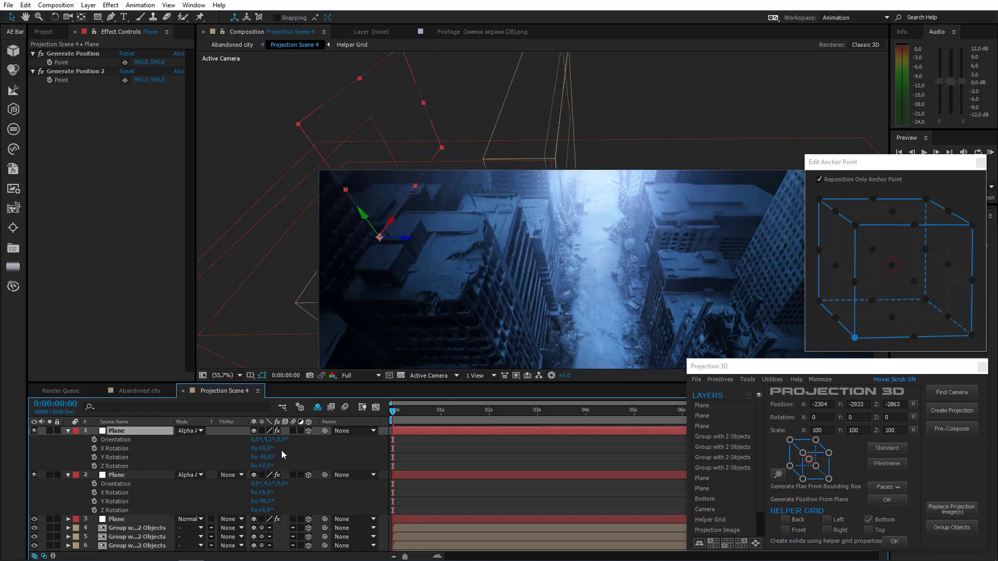
Step: Rotate the new Plane to a Z Orientation of about 267.4° and shorten it to match the far-left rooftop
{"action": "left_click", "coordinate": [54, 17]}
{"action": "left_click", "coordinate": [388, 224]}
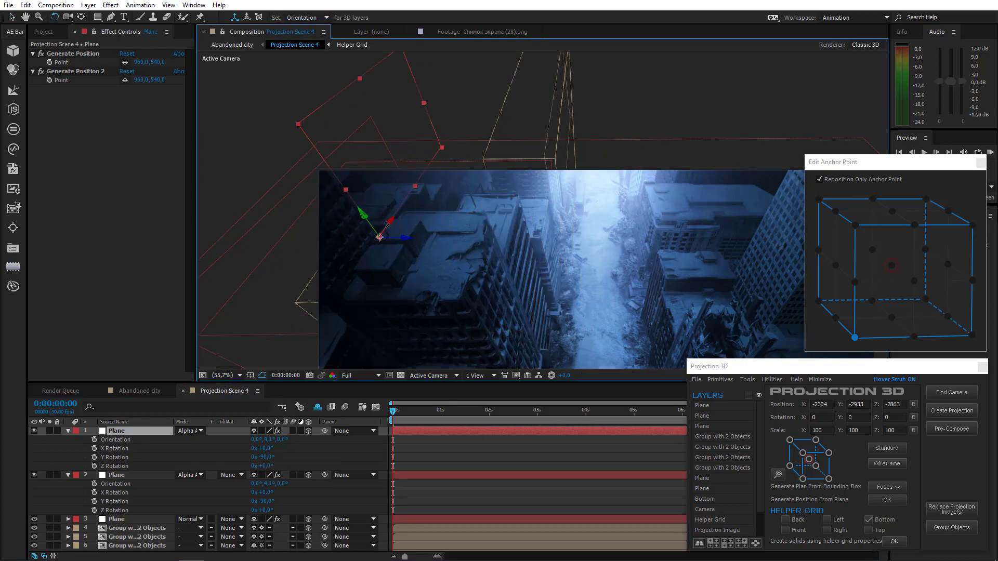
{"action": "mouse_move", "coordinate": [387, 225]}
{"action": "left_mouse_down"}
{"action": "mouse_move", "coordinate": [379, 234]}
{"action": "mouse_move", "coordinate": [390, 223]}
{"action": "left_mouse_up"}
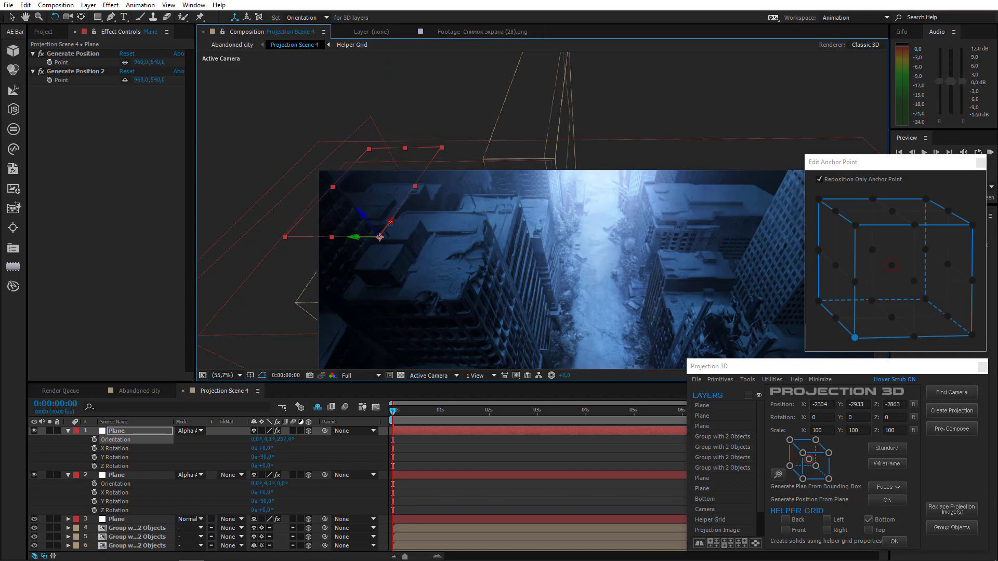
{"action": "key", "text": "v"}
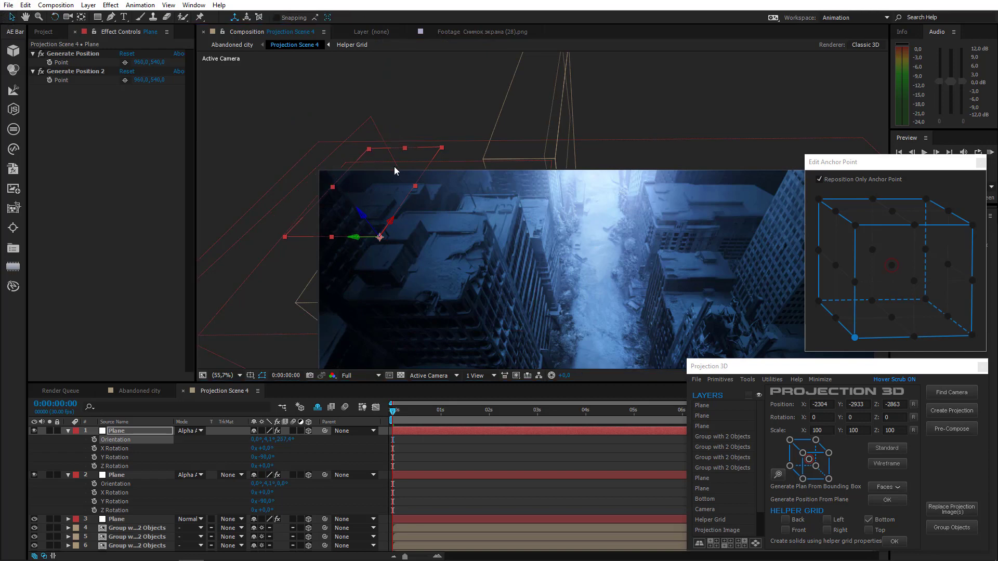
{"action": "left_click_drag", "start_coordinate": [405, 149], "coordinate": [390, 196]}
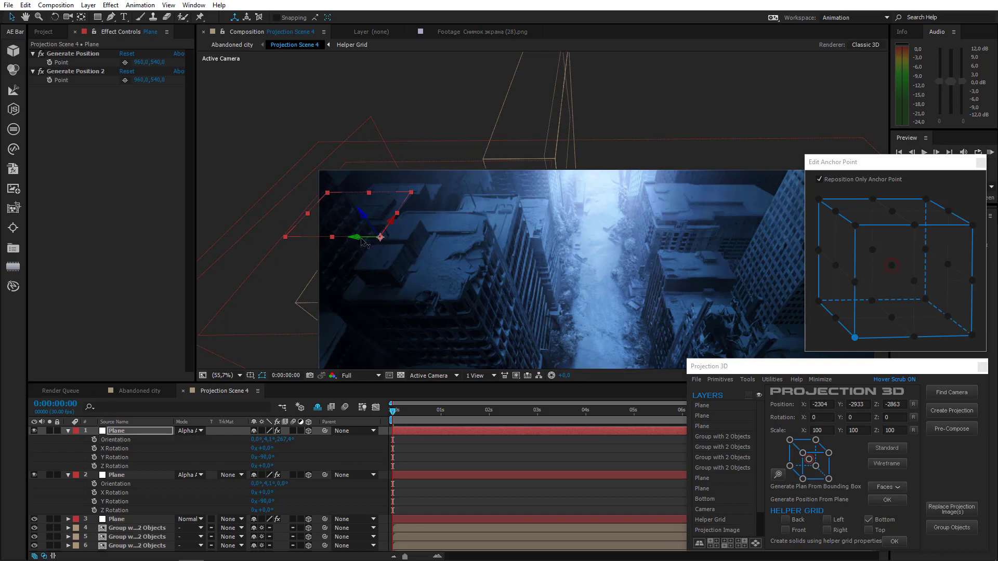
Step: Draw a closed four-point Pen mask on the new Plane around the far-left rooftop, extending past the image's left edge
{"action": "left_click_drag", "start_coordinate": [362, 239], "coordinate": [606, 265]}
{"action": "scroll", "coordinate": [385, 259], "scroll_direction": "up", "scroll_amount": 2}
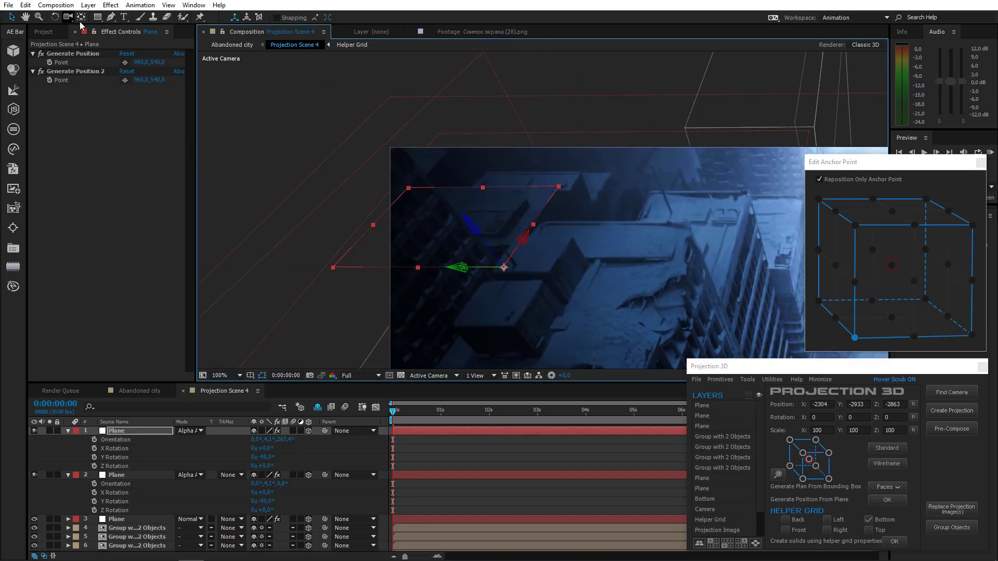
{"action": "key", "text": "g"}
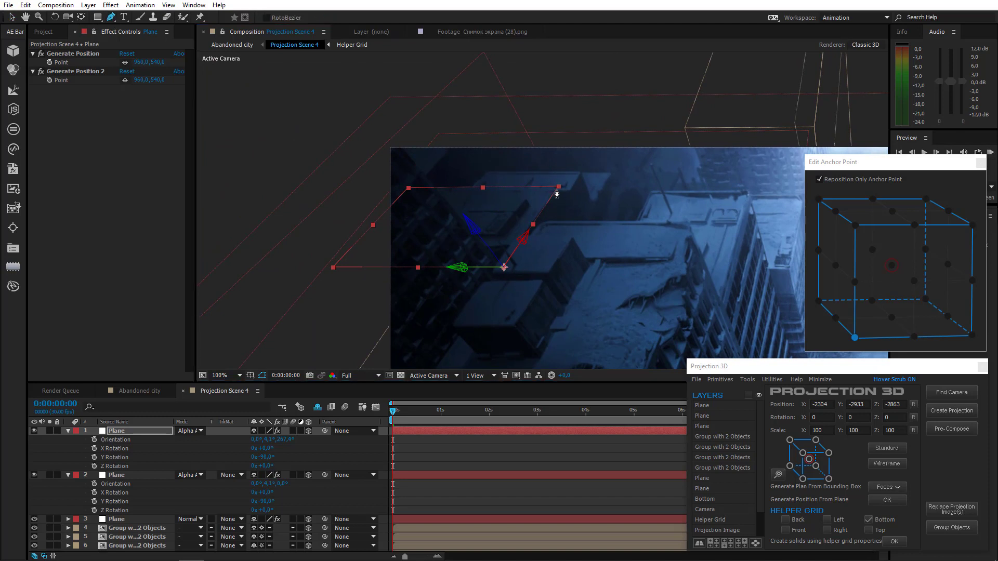
{"action": "left_click", "coordinate": [555, 191]}
{"action": "left_click", "coordinate": [496, 269]}
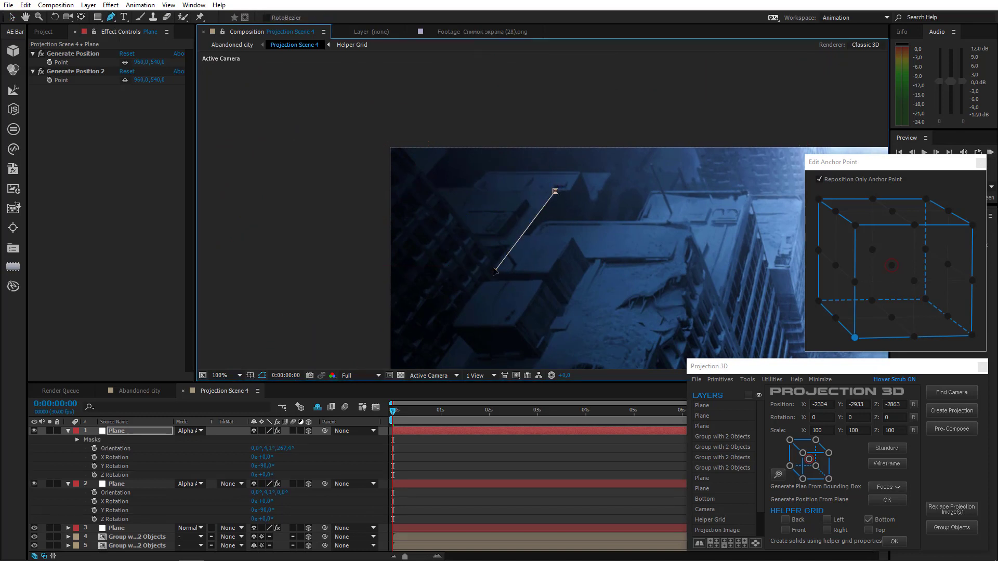
{"action": "left_click_drag", "start_coordinate": [427, 260], "coordinate": [512, 270]}
{"action": "left_click", "coordinate": [439, 266]}
{"action": "left_click", "coordinate": [521, 198]}
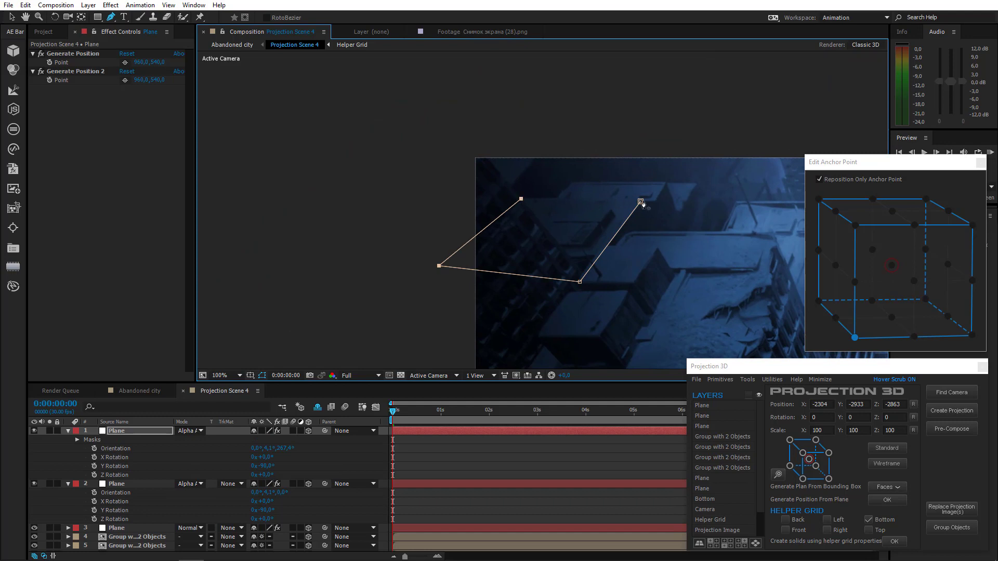
{"action": "left_click", "coordinate": [640, 203]}
{"action": "scroll", "coordinate": [574, 257], "scroll_direction": "down", "scroll_amount": 2}
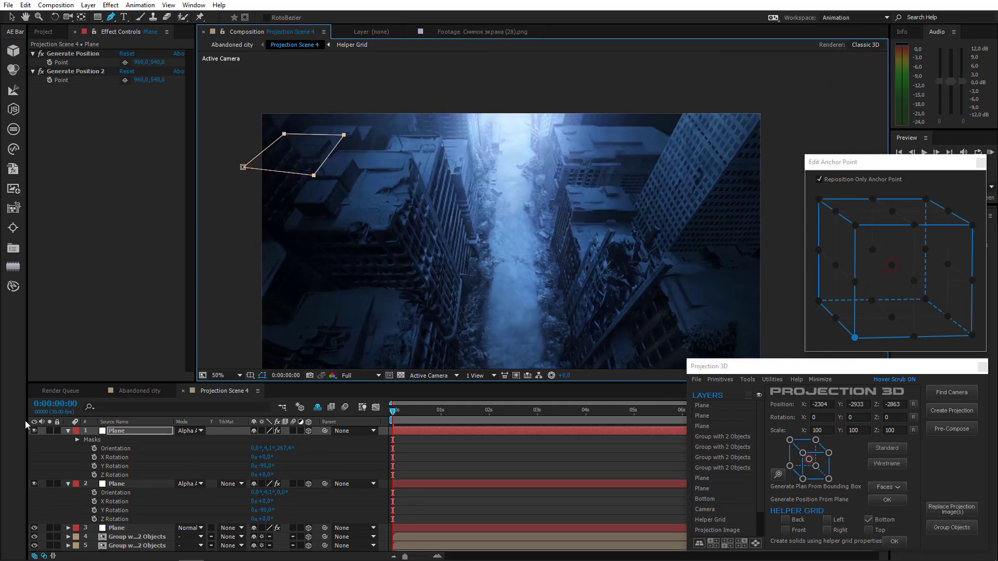
Step: Move the side Plane's first Generate Position point to the left roof edge near the mask's inner left corner
{"action": "left_click", "coordinate": [128, 485]}
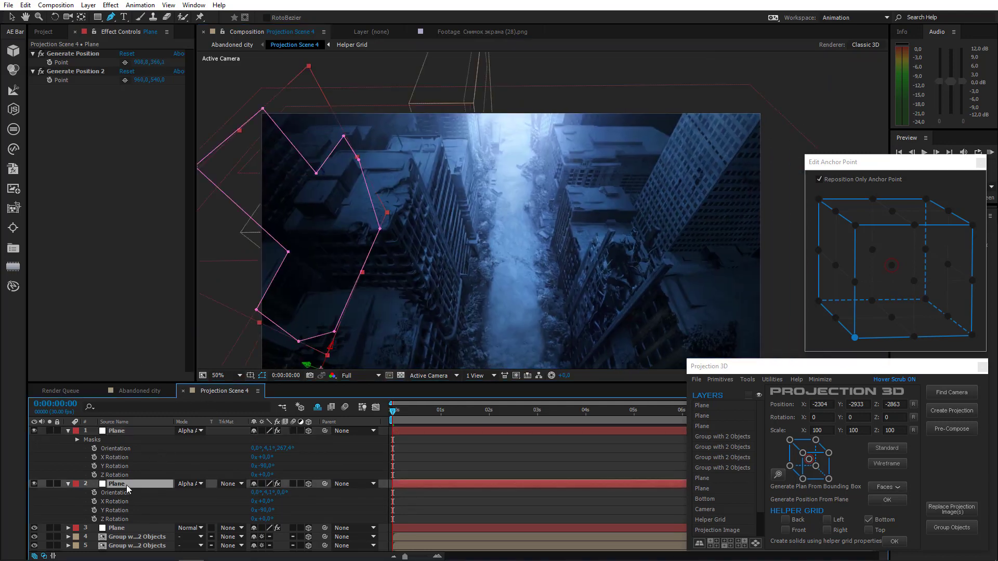
{"action": "left_click", "coordinate": [124, 63]}
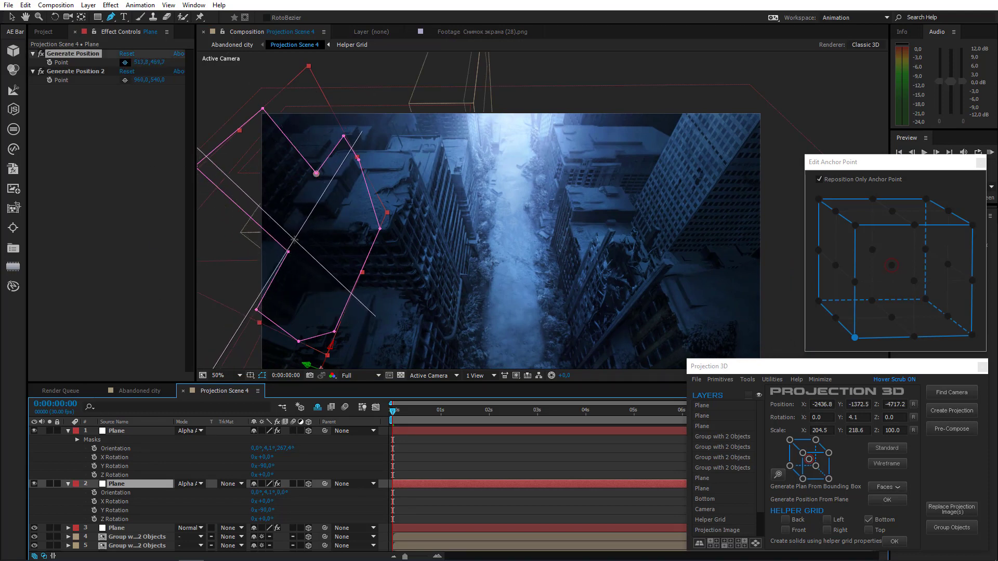
{"action": "left_click", "coordinate": [316, 173]}
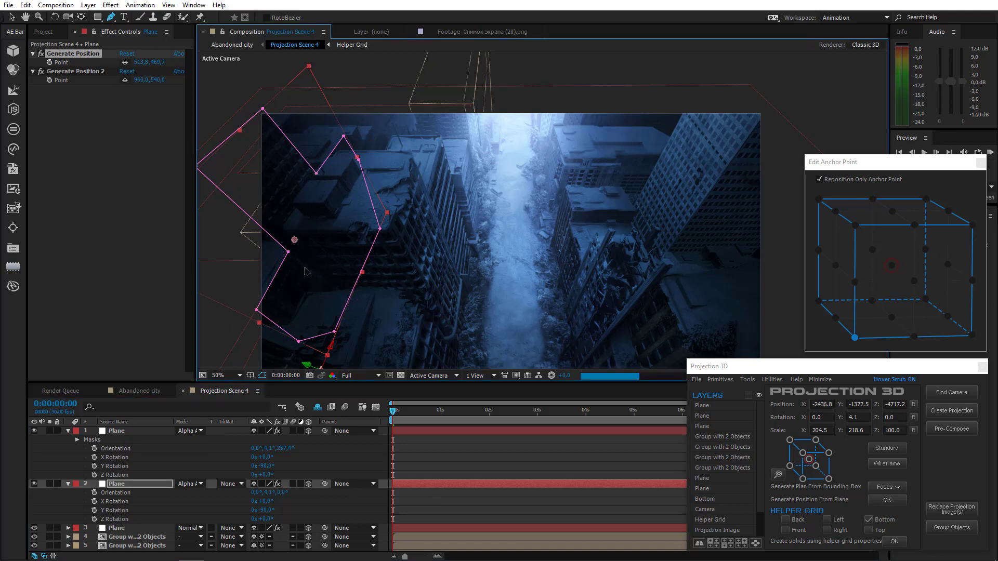
Step: Create another Plane at the generated position and anchor it at its lower front-right corner
{"action": "left_click", "coordinate": [748, 380]}
{"action": "left_click", "coordinate": [769, 455]}
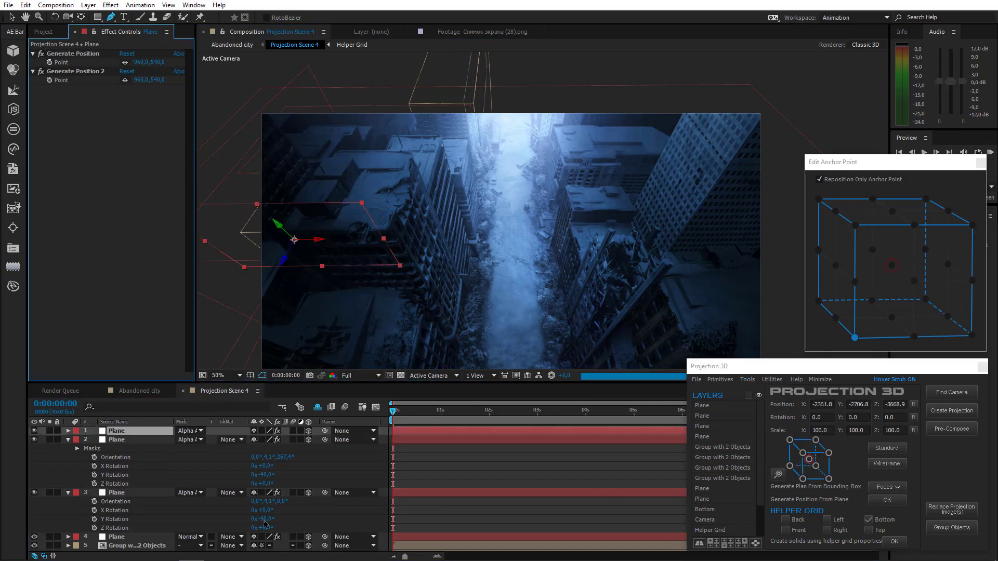
{"action": "left_click", "coordinate": [972, 335]}
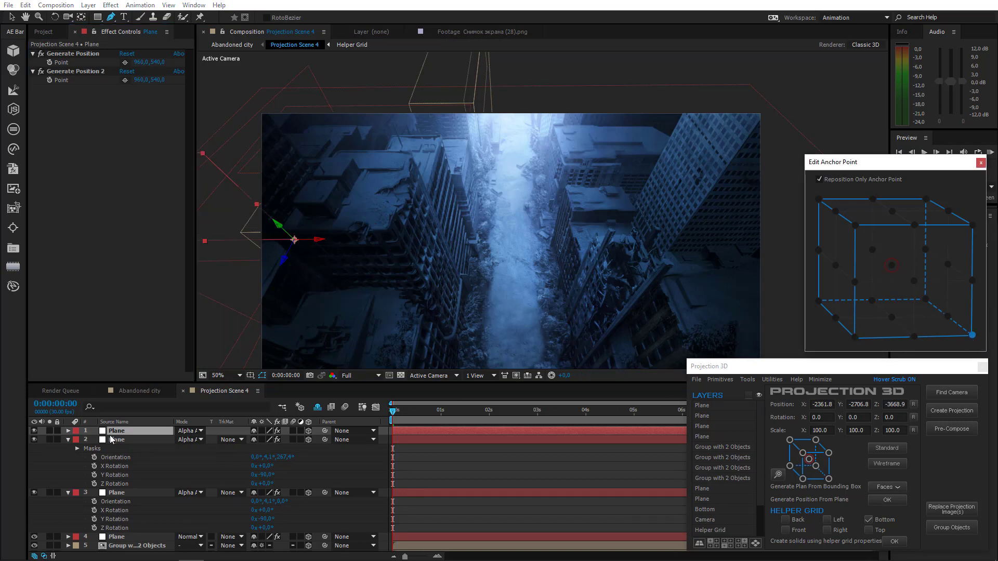
Step: Copy the far-left roof Plane's Orientation and X, Y and Z Rotation to the new Plane and scale the new Plane down
{"action": "left_click_drag", "start_coordinate": [125, 461], "coordinate": [123, 485]}
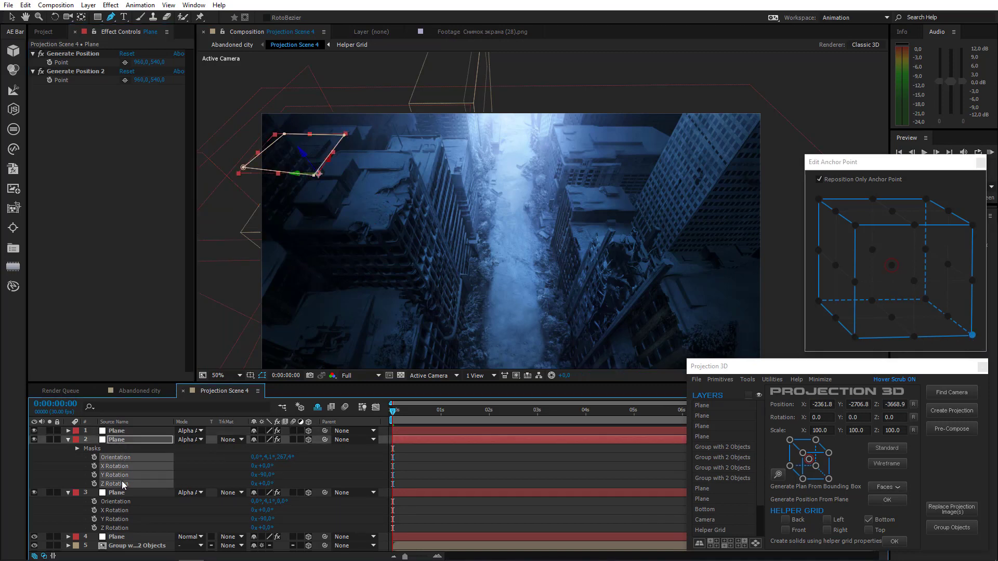
{"action": "left_click", "coordinate": [124, 429]}
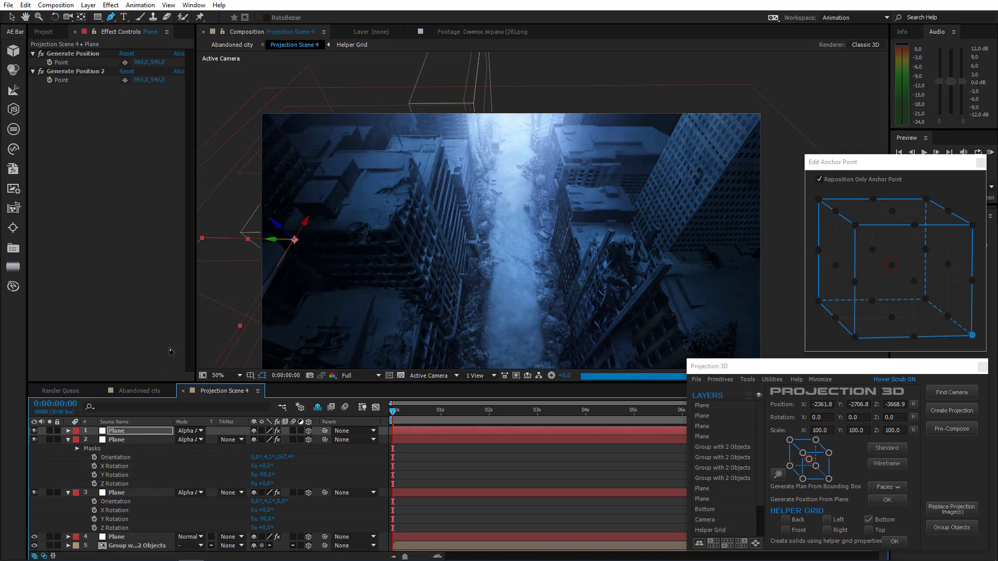
{"action": "left_click_drag", "start_coordinate": [286, 298], "coordinate": [435, 171]}
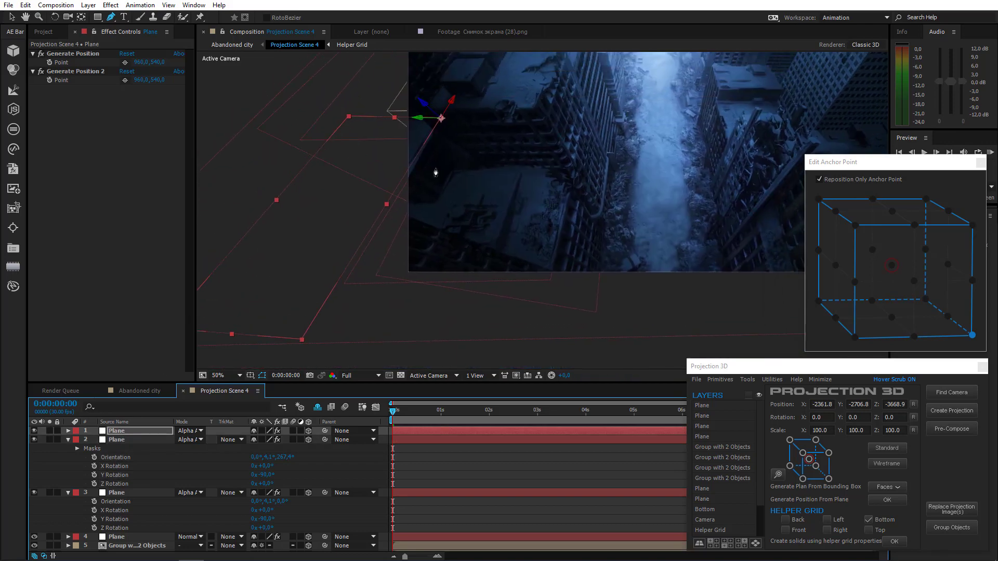
{"action": "left_click", "coordinate": [8, 17]}
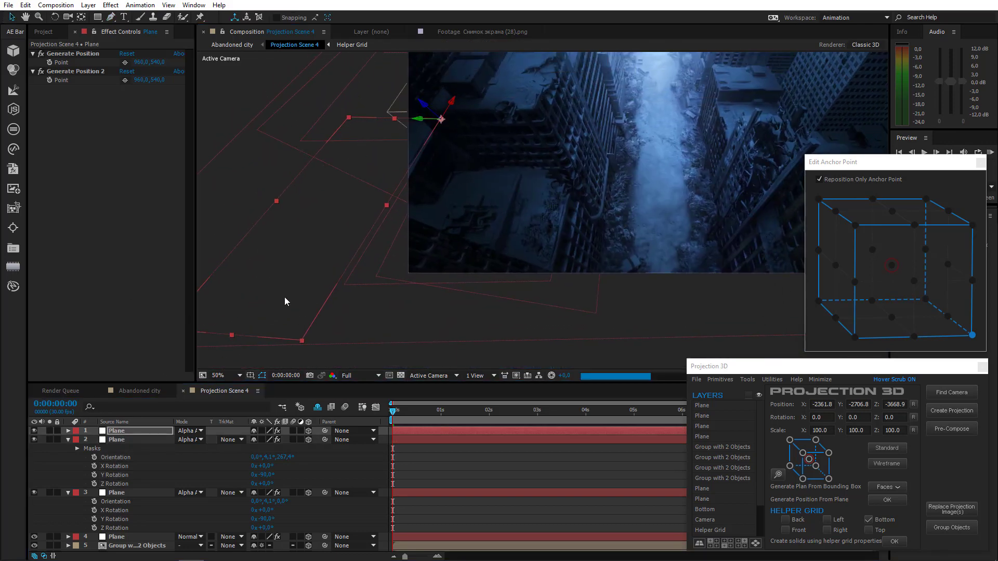
{"action": "left_click_drag", "start_coordinate": [346, 238], "coordinate": [369, 219]}
{"action": "left_click_drag", "start_coordinate": [452, 210], "coordinate": [418, 306]}
{"action": "left_click_drag", "start_coordinate": [289, 317], "coordinate": [309, 303]}
Step: Rotate the new Plane slightly around its blue axis to align it with the small roof at the image's left edge
{"action": "left_click", "coordinate": [102, 440]}
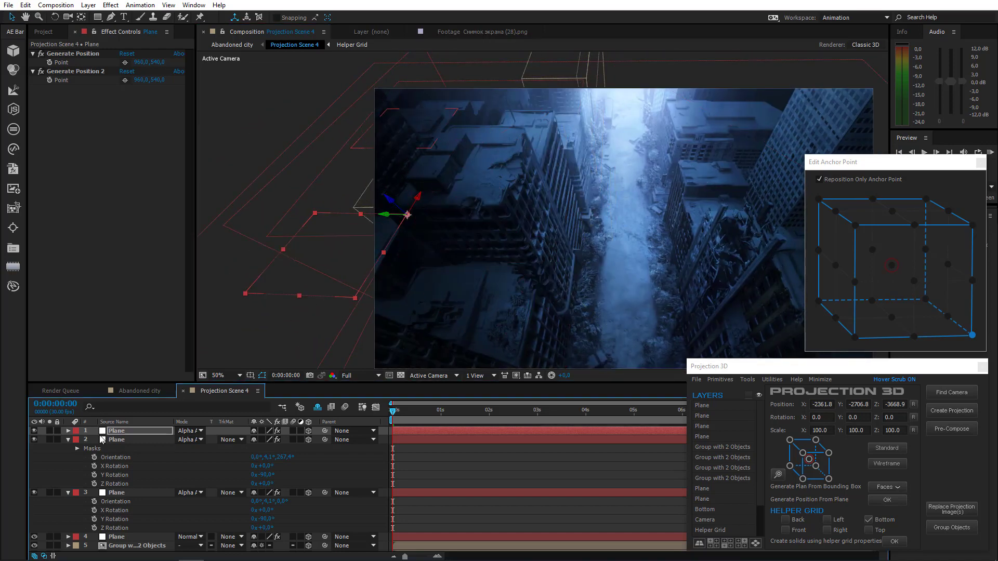
{"action": "left_click", "coordinate": [125, 442]}
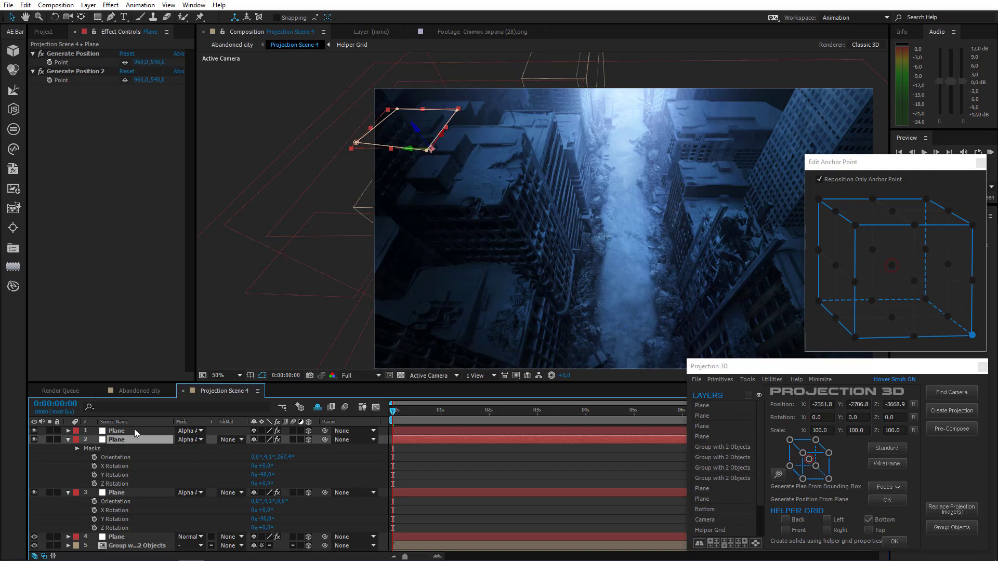
{"action": "left_click", "coordinate": [135, 431]}
{"action": "left_click", "coordinate": [54, 17]}
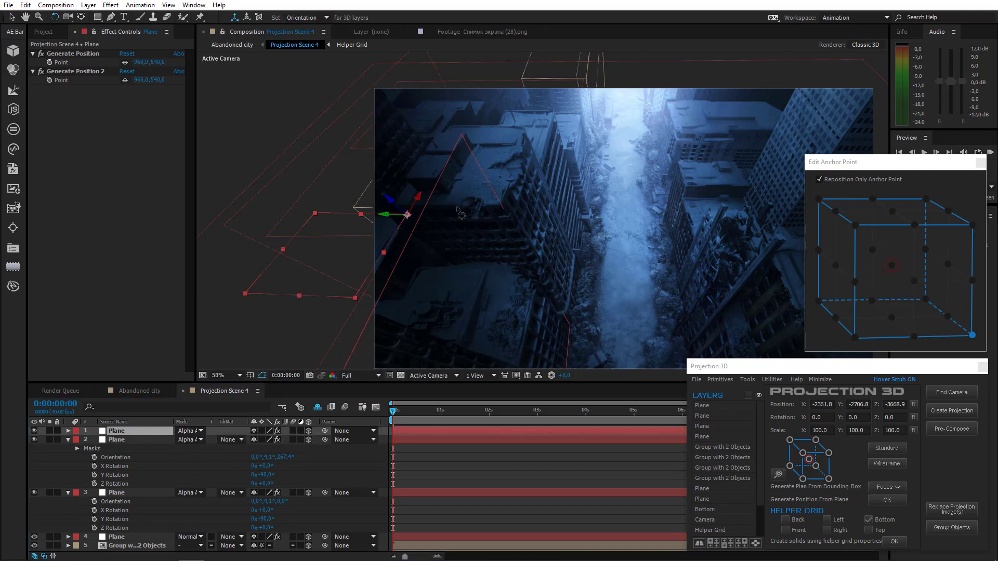
{"action": "left_click_drag", "start_coordinate": [392, 200], "coordinate": [392, 199]}
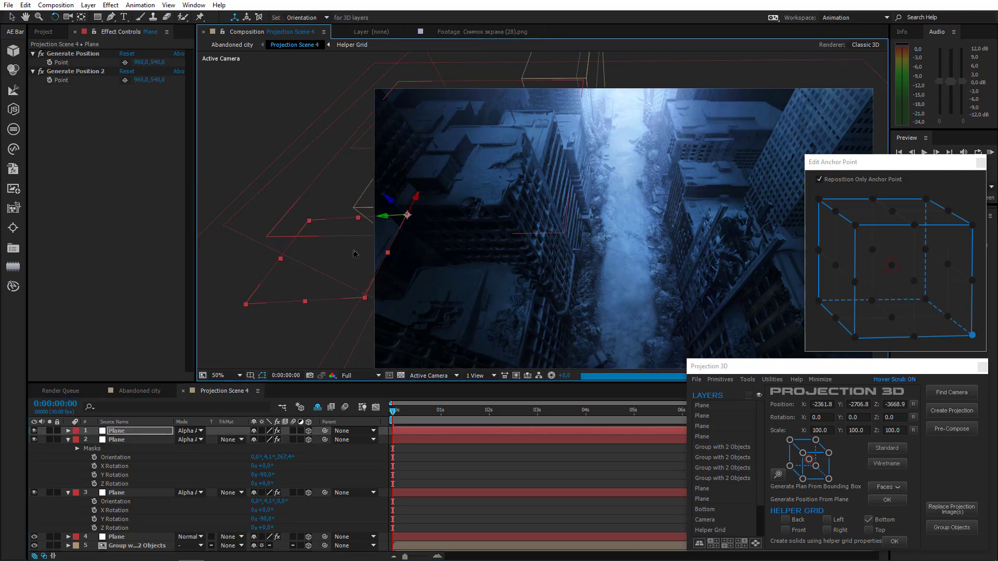
Step: Draw a closed four-point Pen mask on the new Plane around the small left-edge roof and fine-tune its upper-right corner
{"action": "left_click", "coordinate": [111, 17]}
{"action": "key", "text": "period"}
{"action": "left_click_drag", "start_coordinate": [363, 252], "coordinate": [674, 203]}
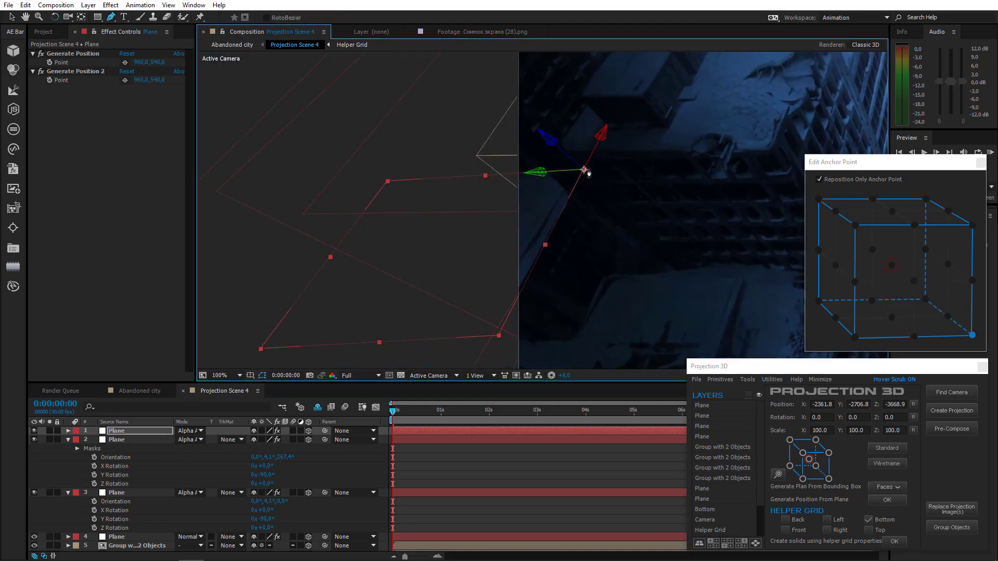
{"action": "left_click", "coordinate": [587, 168]}
{"action": "left_click", "coordinate": [509, 305]}
{"action": "left_click", "coordinate": [403, 283]}
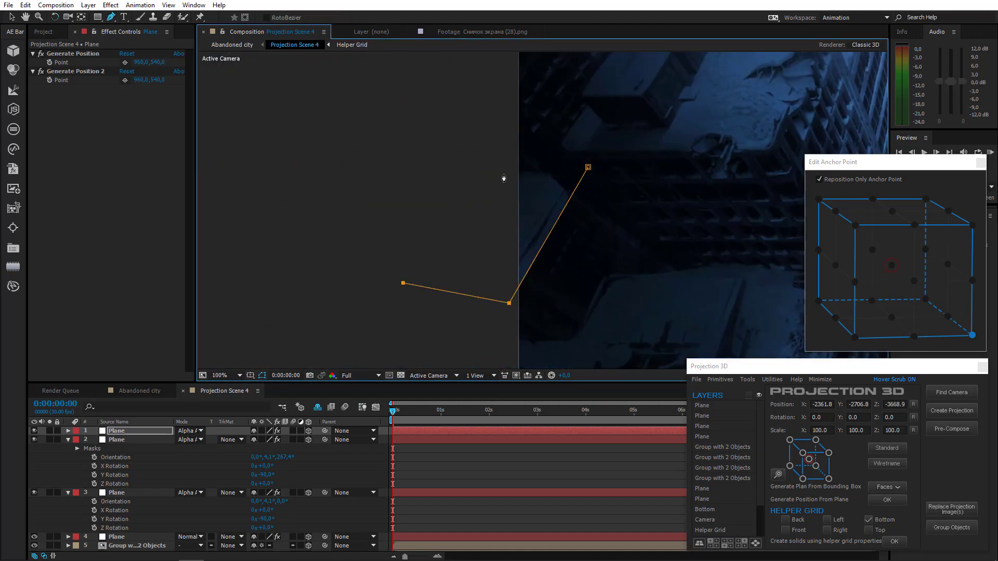
{"action": "left_click", "coordinate": [507, 172]}
{"action": "left_click", "coordinate": [588, 167]}
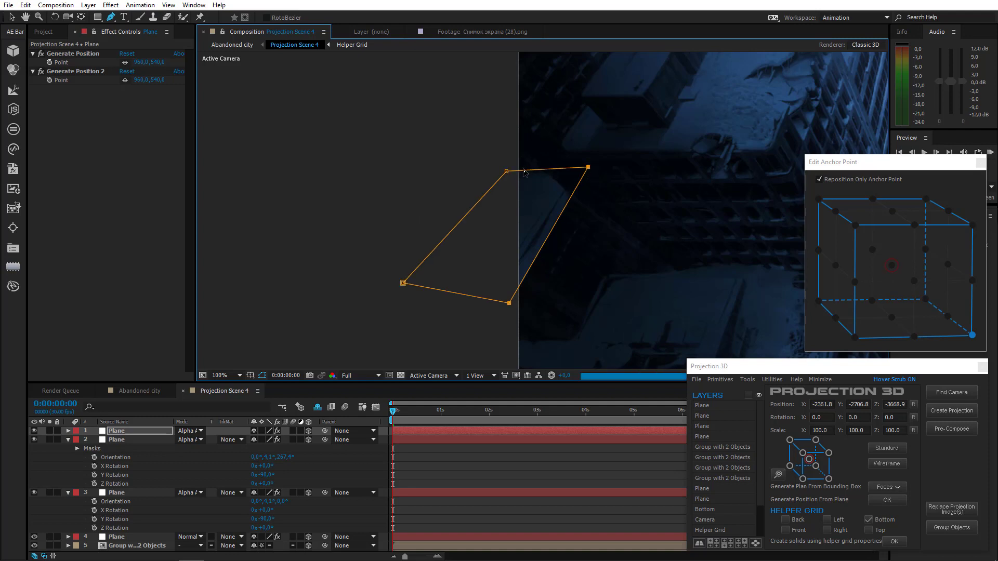
{"action": "left_click_drag", "start_coordinate": [587, 167], "coordinate": [588, 168]}
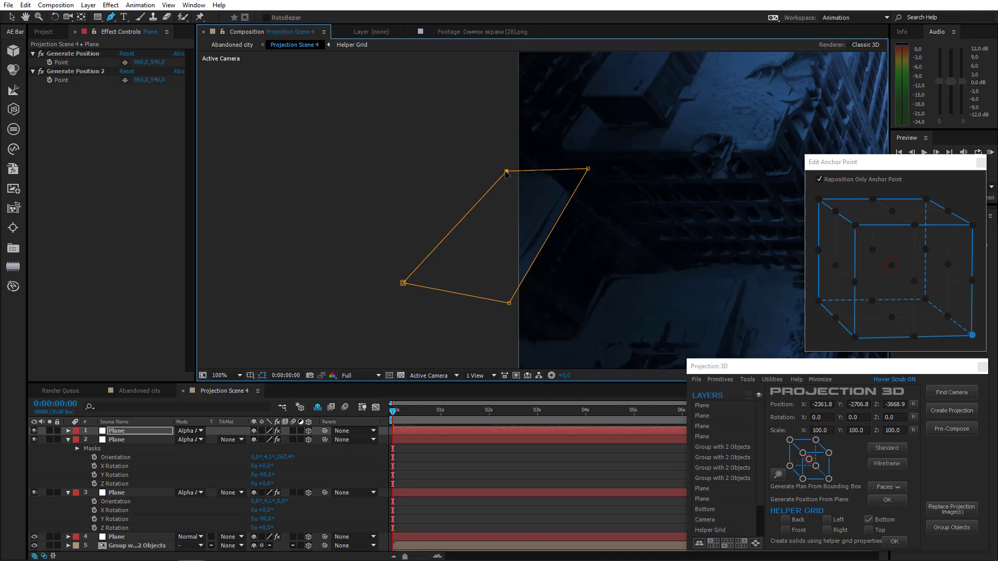
Step: Collapse the layer properties and place the fourth layer Plane's first Generate Position point at the rooftop box's lower front corner
{"action": "scroll", "coordinate": [600, 192], "scroll_direction": "down", "scroll_amount": 1}
{"action": "left_click_drag", "start_coordinate": [627, 219], "coordinate": [426, 243]}
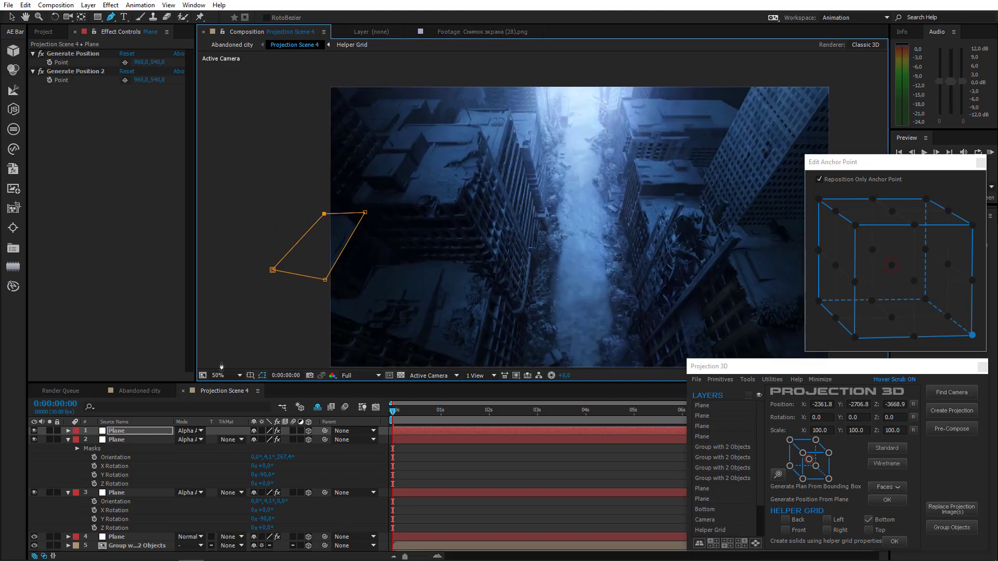
{"action": "left_click", "coordinate": [68, 448]}
{"action": "left_click", "coordinate": [122, 456]}
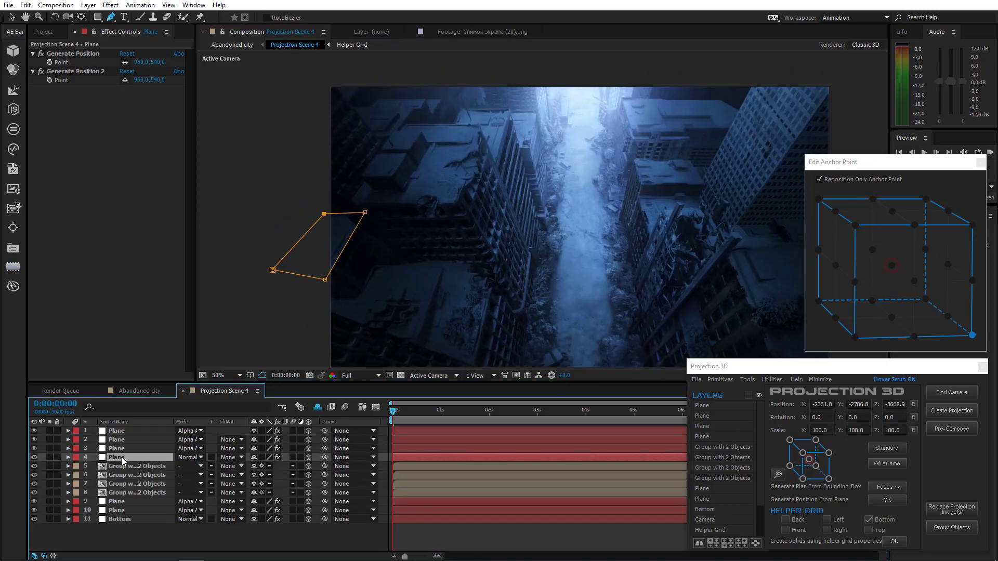
{"action": "scroll", "coordinate": [428, 193], "scroll_direction": "up", "scroll_amount": 1}
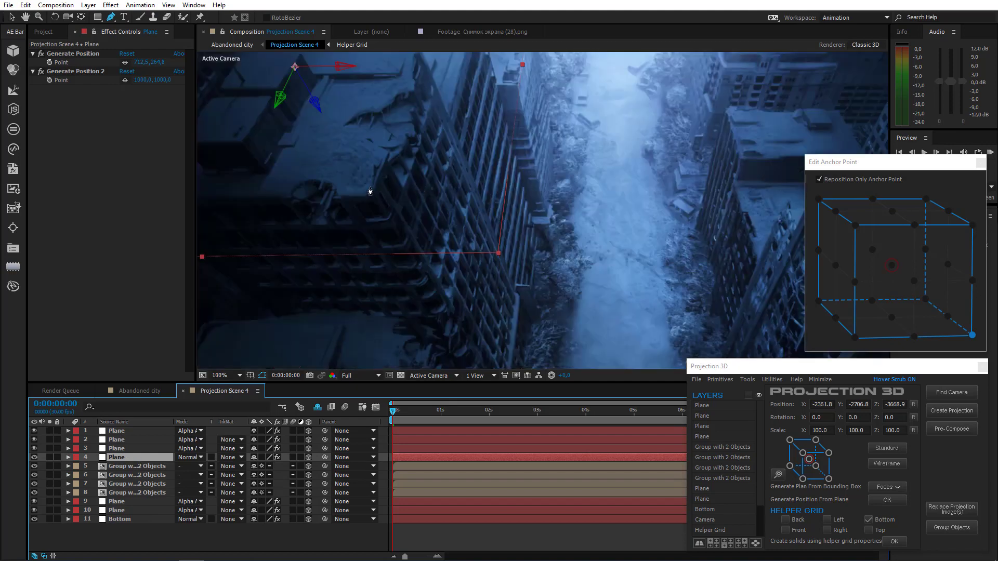
{"action": "left_click_drag", "start_coordinate": [369, 191], "coordinate": [550, 296]}
{"action": "left_click_drag", "start_coordinate": [500, 278], "coordinate": [468, 277]}
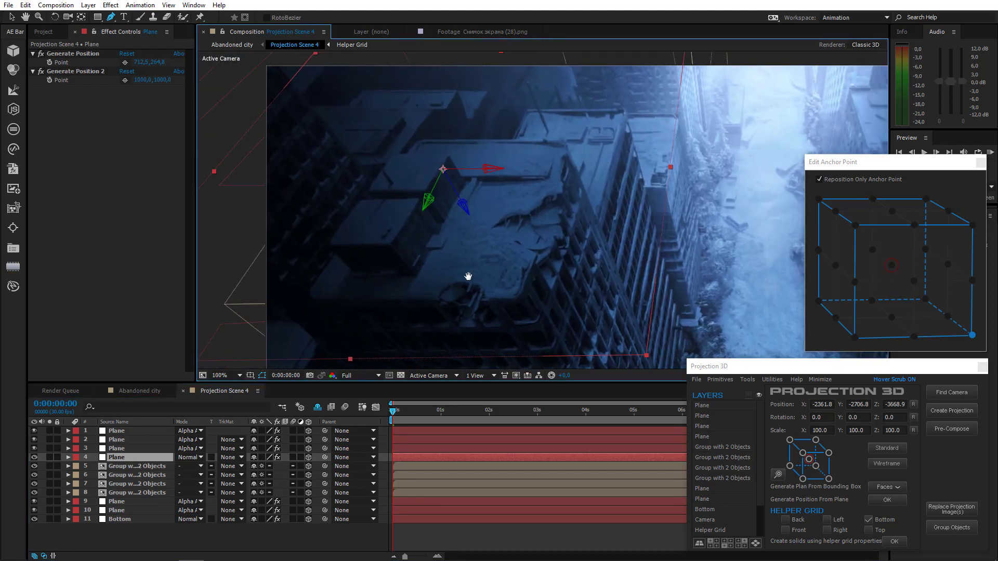
{"action": "left_click", "coordinate": [124, 63]}
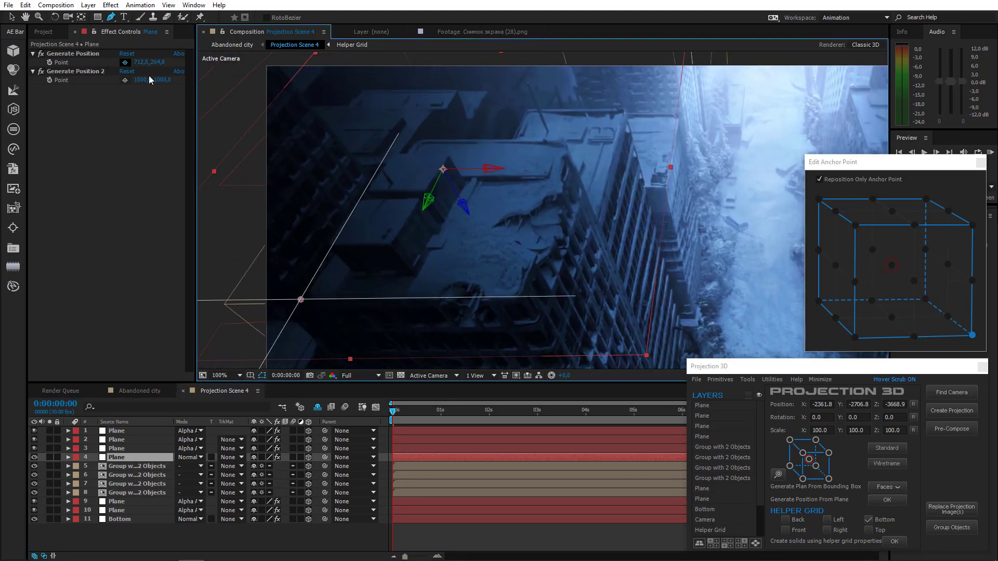
{"action": "left_click", "coordinate": [416, 276]}
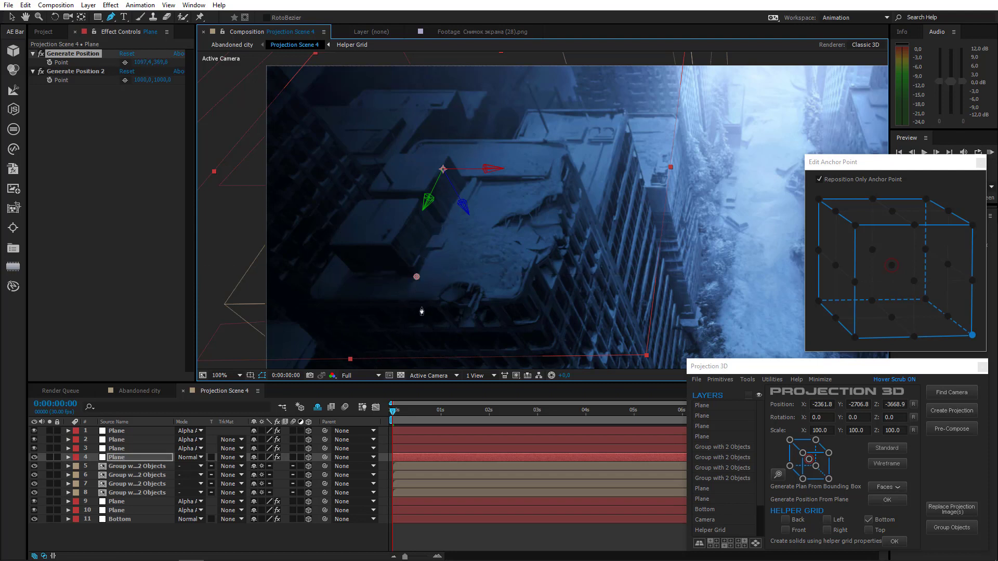
Step: Create a cube primitive at the rooftop box's marked corner and put its anchor point at its lower front right corner
{"action": "left_click", "coordinate": [720, 380]}
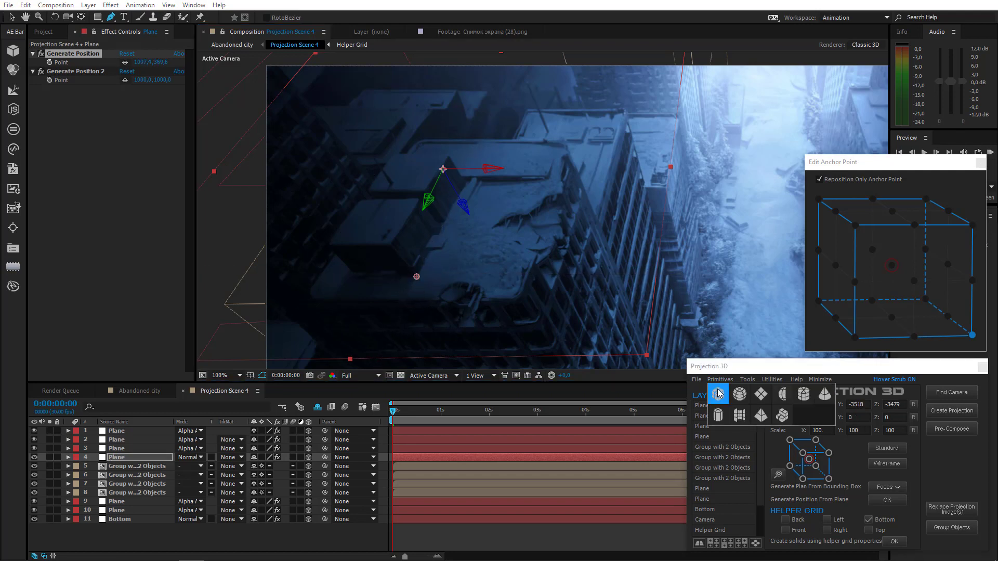
{"action": "left_click", "coordinate": [717, 393]}
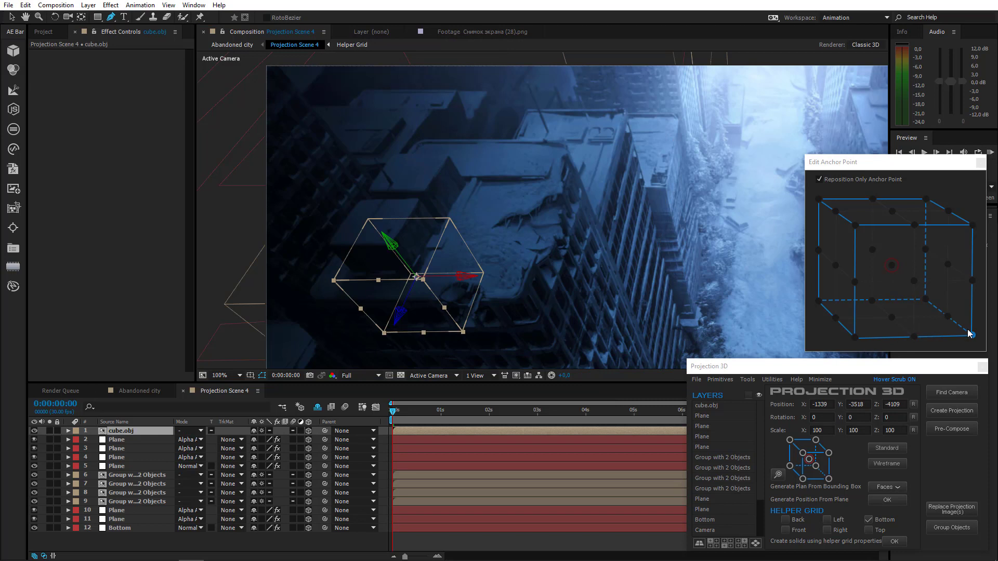
{"action": "left_click", "coordinate": [972, 335]}
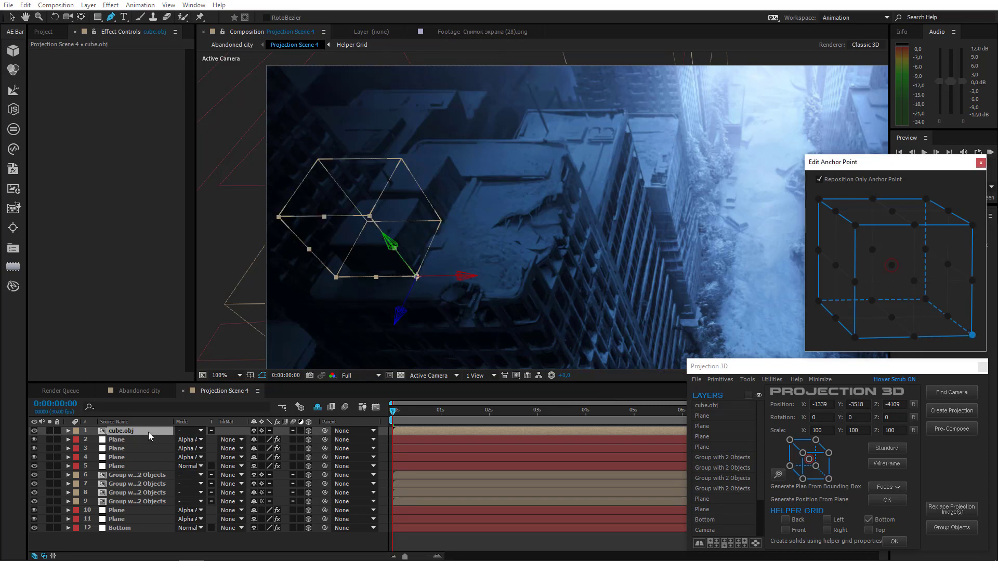
Step: Lengthen cube.obj to a Z Scale of 191% along the rooftop box and set its X Rotation to -4°
{"action": "left_click", "coordinate": [149, 431]}
{"action": "key", "text": "s"}
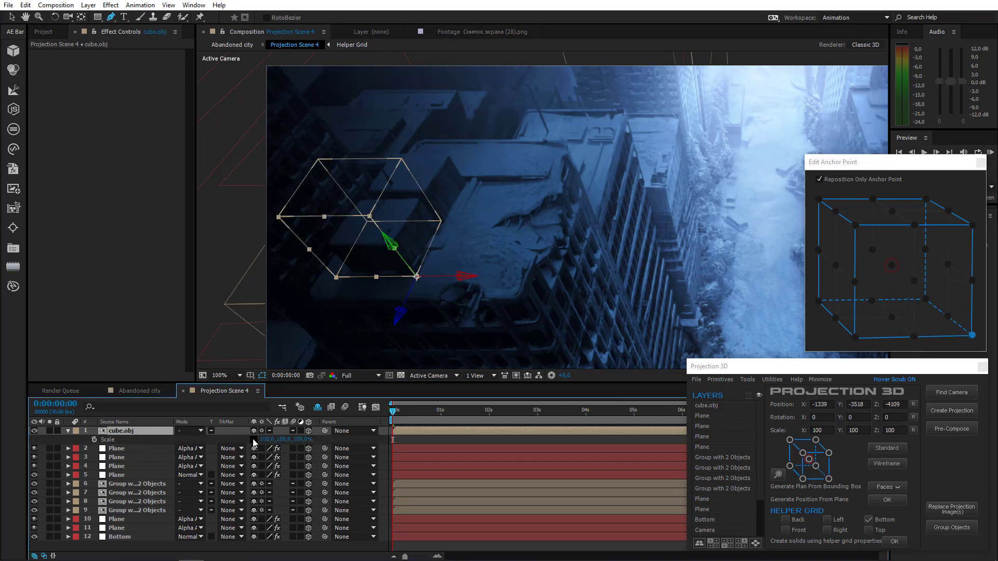
{"action": "left_click_drag", "start_coordinate": [303, 439], "coordinate": [328, 416]}
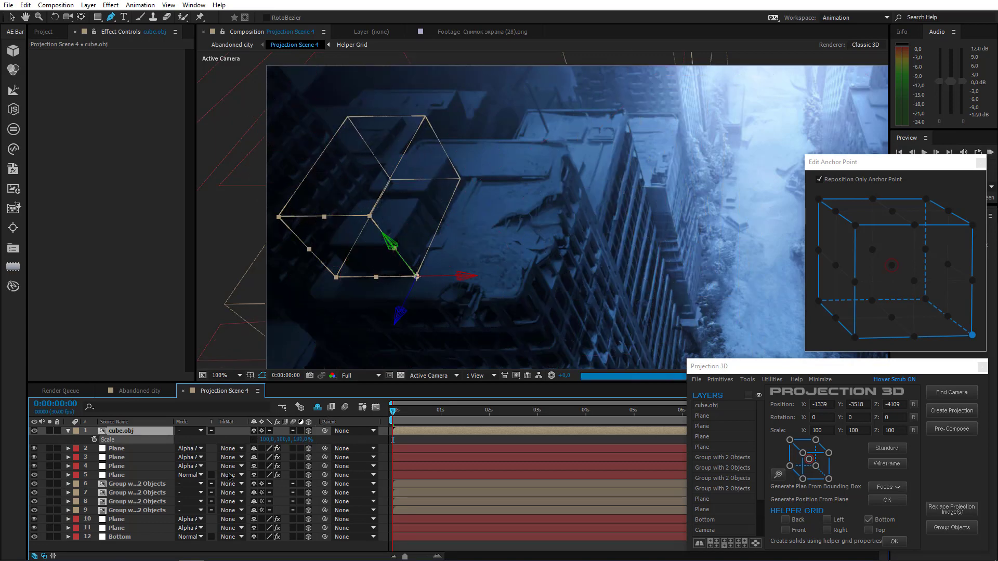
{"action": "left_click", "coordinate": [125, 434]}
{"action": "key", "text": "r"}
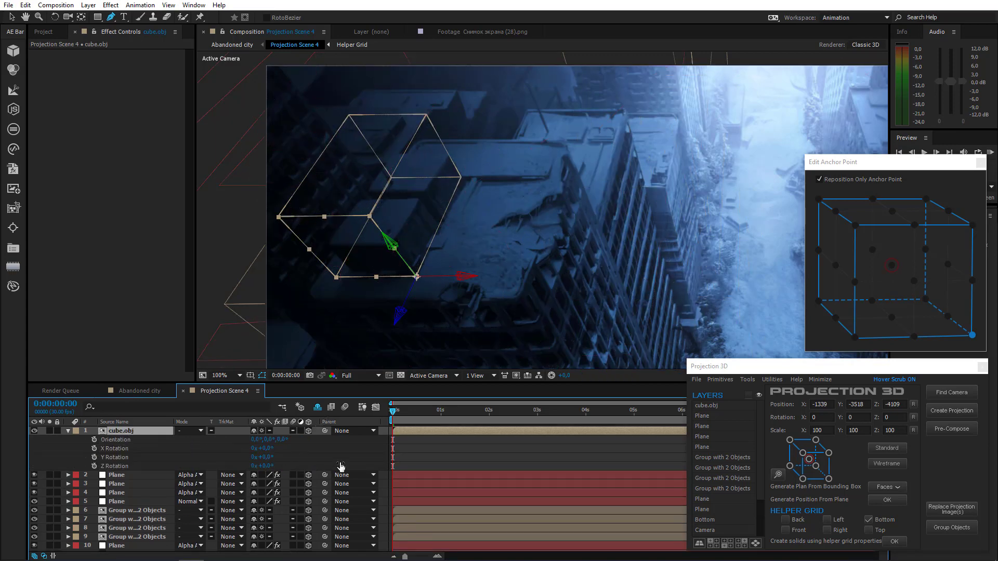
{"action": "left_click_drag", "start_coordinate": [265, 448], "coordinate": [262, 448]}
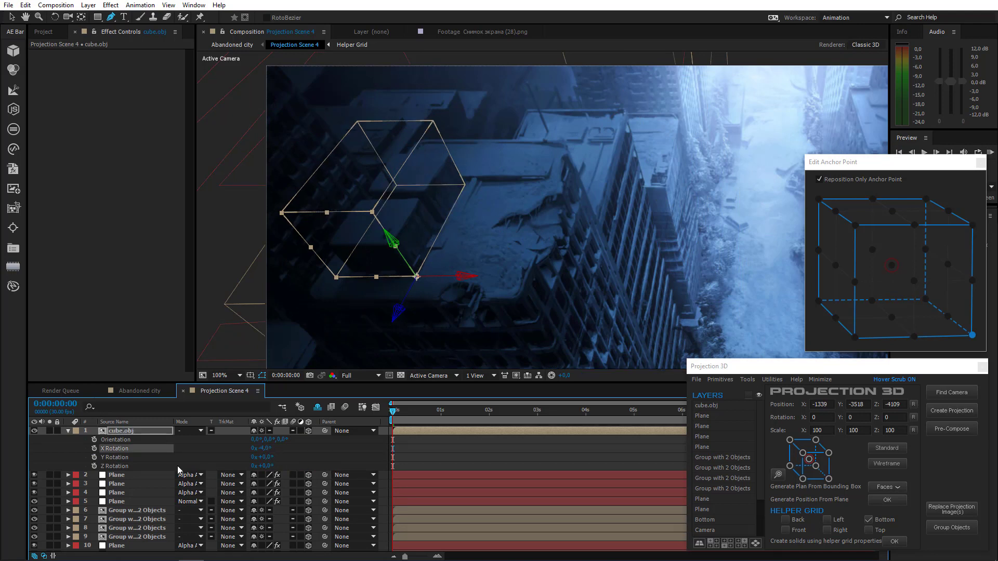
Step: Scale cube.obj to about 79% in X and 51% in Y to fit the rooftop box, and collapse its properties
{"action": "left_click", "coordinate": [135, 431]}
{"action": "key", "text": "s"}
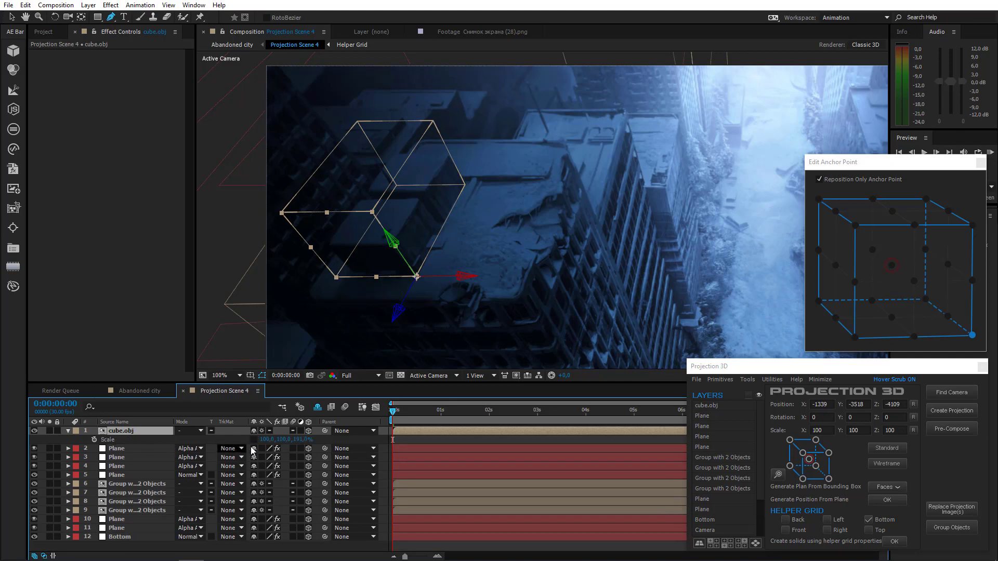
{"action": "mouse_move", "coordinate": [265, 442]}
{"action": "left_mouse_down"}
{"action": "mouse_move", "coordinate": [247, 440]}
{"action": "mouse_move", "coordinate": [277, 448]}
{"action": "left_mouse_up"}
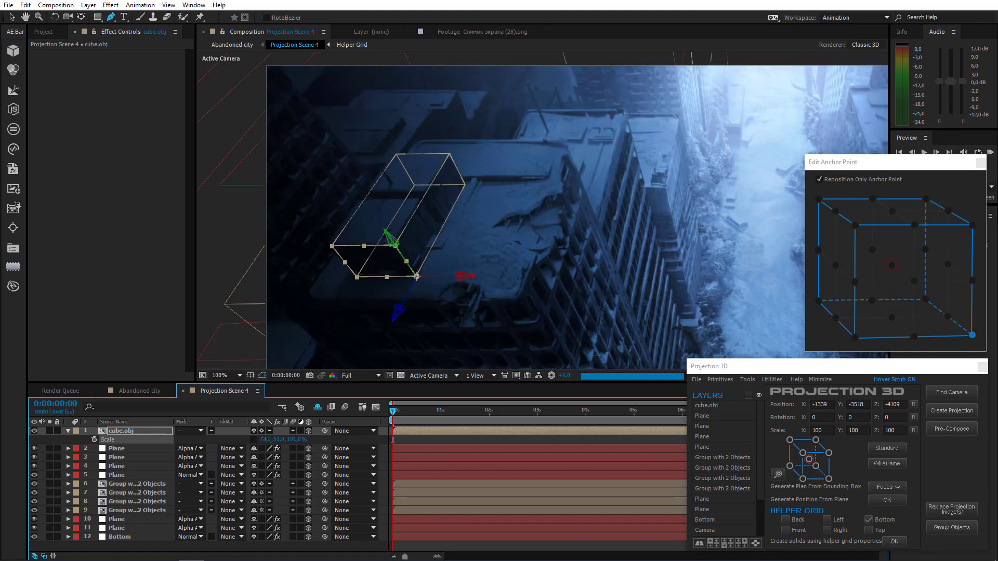
{"action": "left_click_drag", "start_coordinate": [265, 439], "coordinate": [267, 439]}
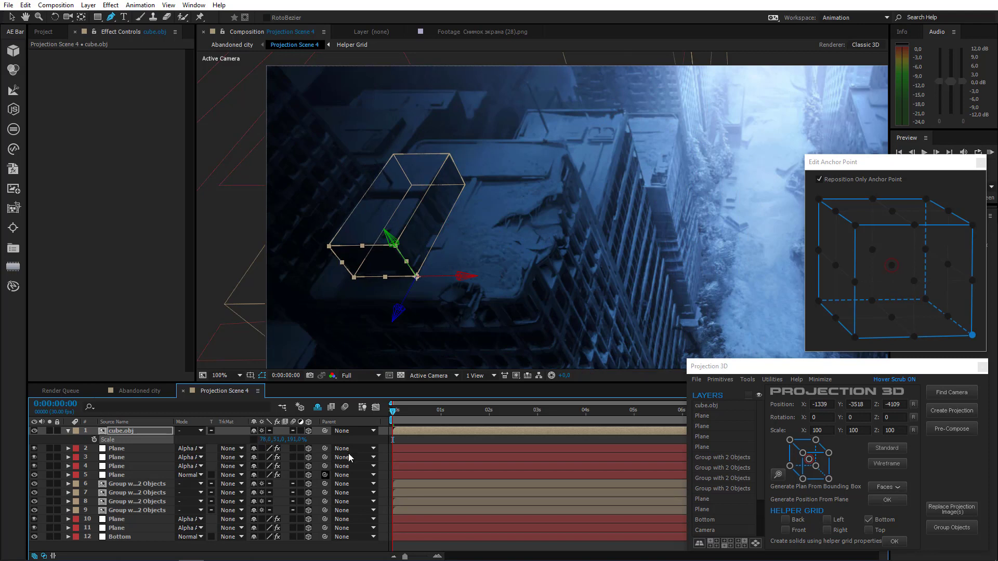
{"action": "left_click", "coordinate": [68, 431]}
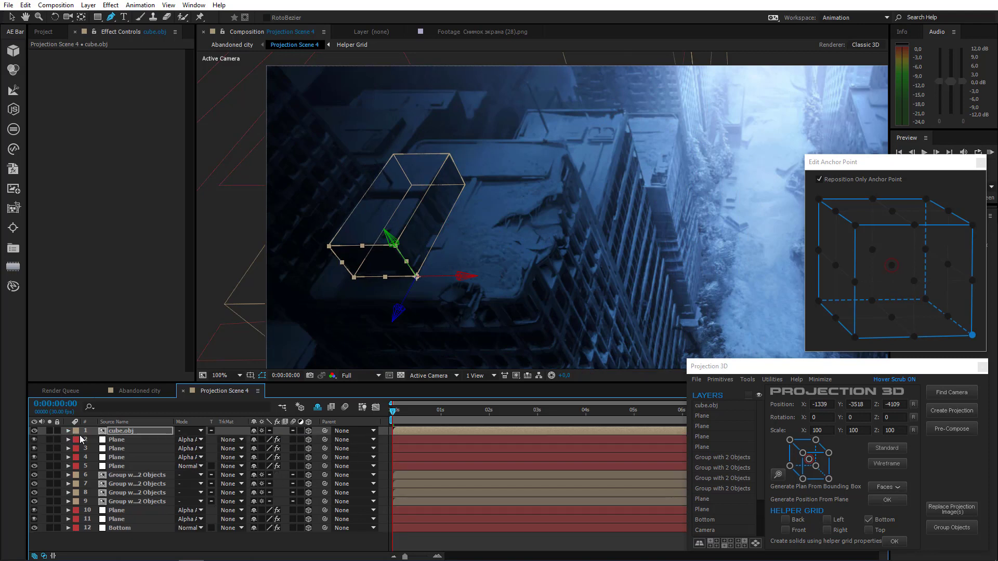
Step: Delete the fifth layer Plane that served to generate the cube's position
{"action": "left_click", "coordinate": [120, 439]}
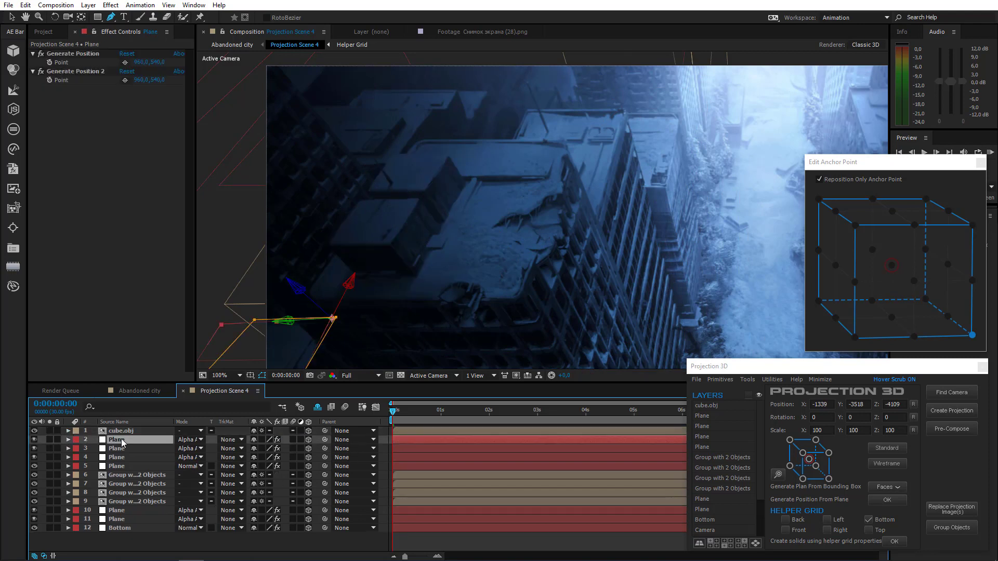
{"action": "left_click", "coordinate": [127, 466]}
{"action": "scroll", "coordinate": [466, 258], "scroll_direction": "down", "scroll_amount": 2}
{"action": "key", "text": "Delete"}
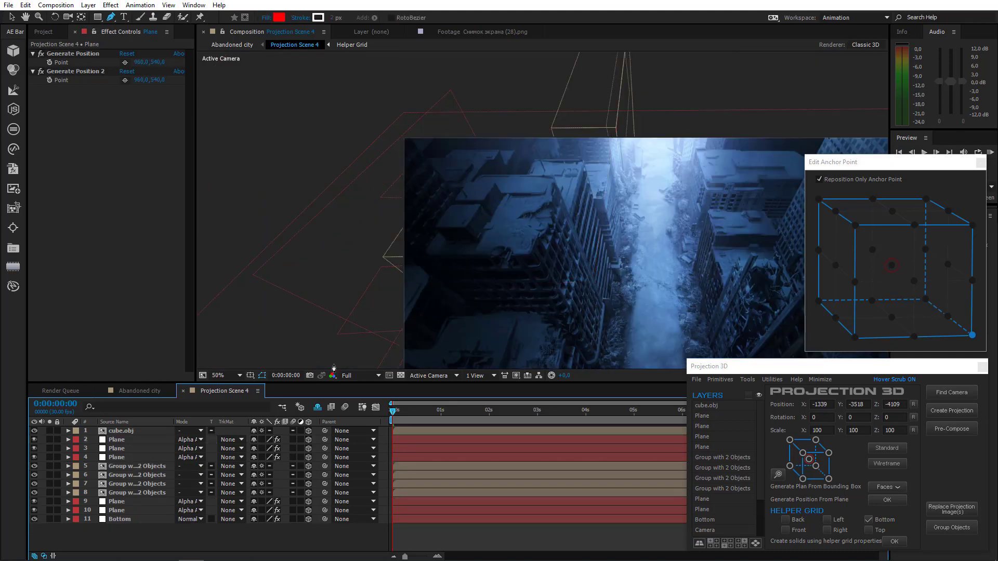
Step: Group the third and fourth layer Planes of the far-left roofs into one object and solo the group briefly to check it
{"action": "left_click", "coordinate": [118, 457]}
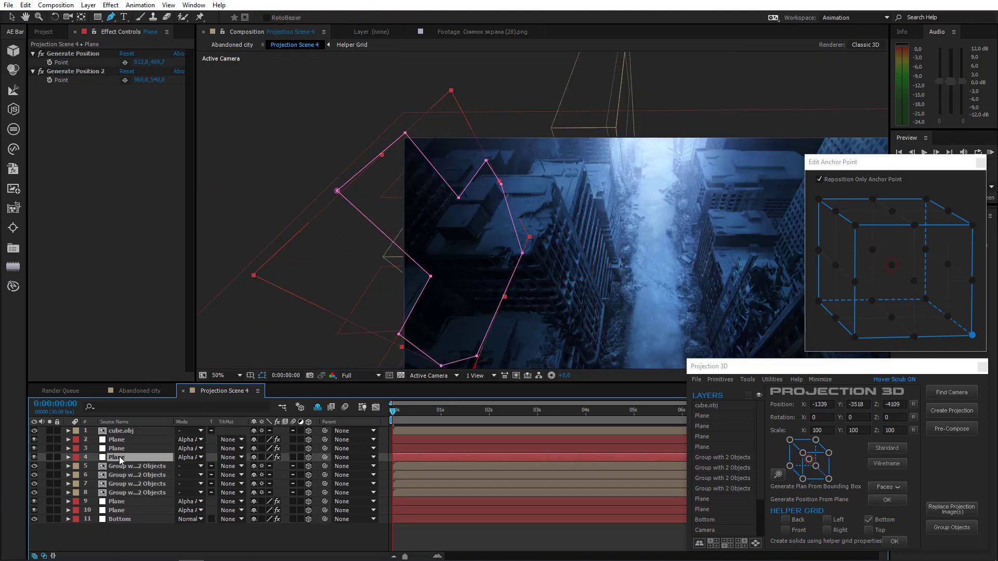
{"action": "left_click", "coordinate": [125, 450]}
{"action": "left_click", "coordinate": [124, 441]}
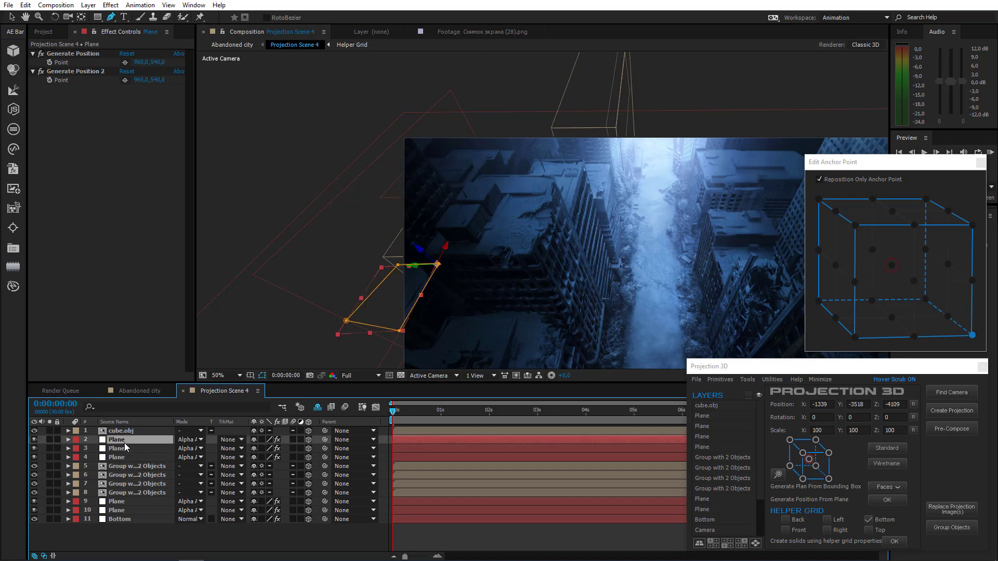
{"action": "left_click", "coordinate": [127, 450]}
{"action": "left_click", "coordinate": [124, 457]}
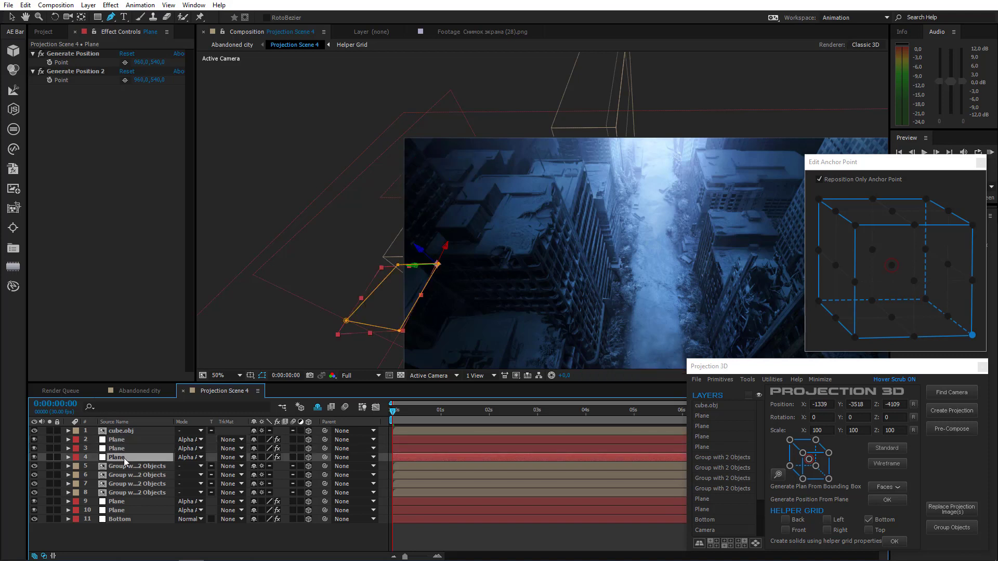
{"action": "left_click", "coordinate": [124, 449], "text": "shift"}
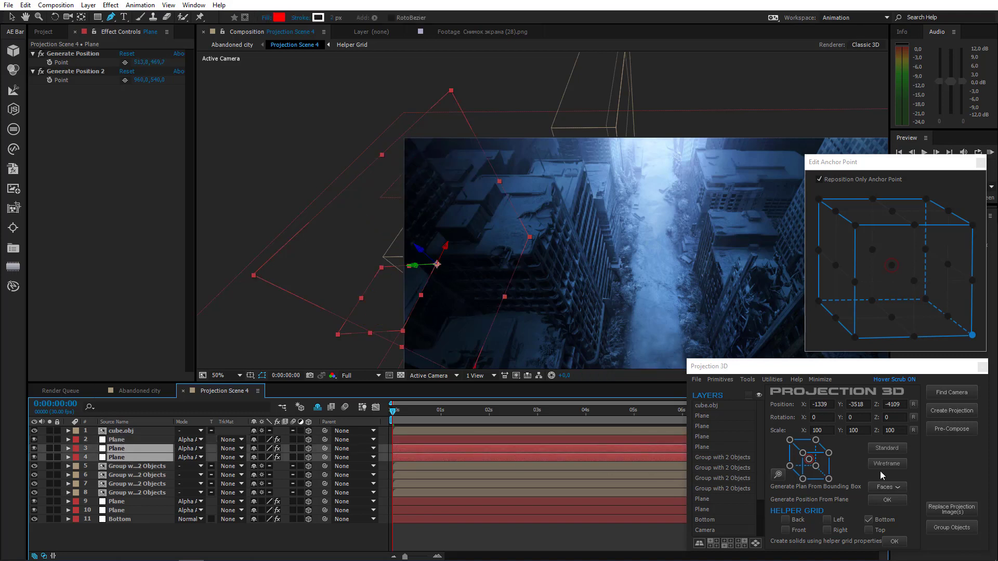
{"action": "left_click", "coordinate": [950, 526]}
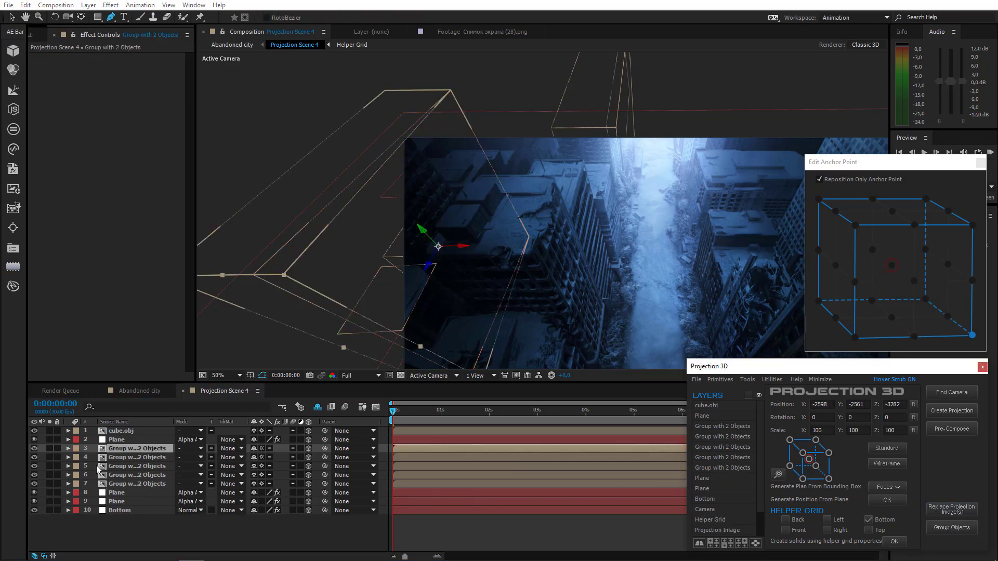
{"action": "left_click", "coordinate": [50, 448]}
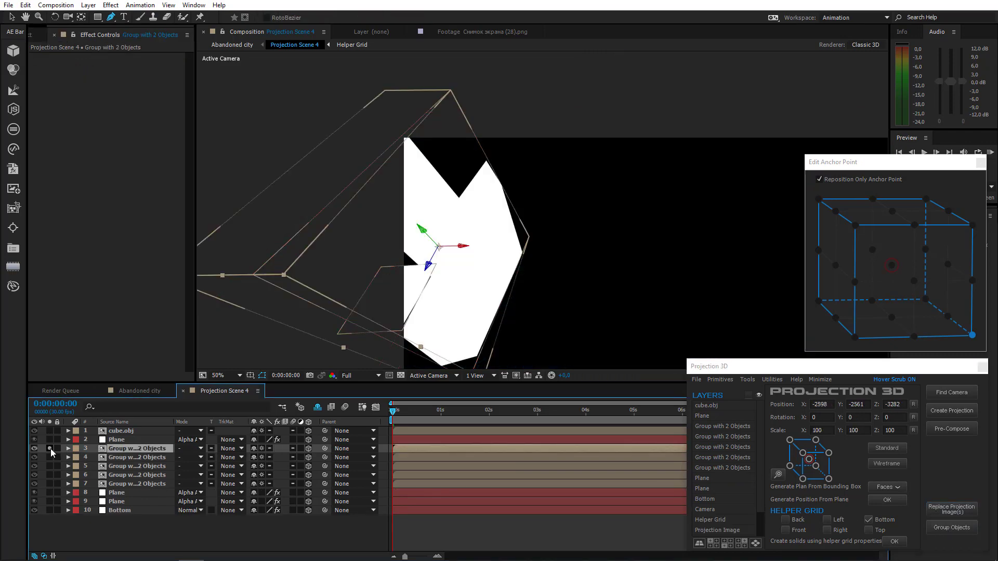
{"action": "left_click", "coordinate": [50, 449]}
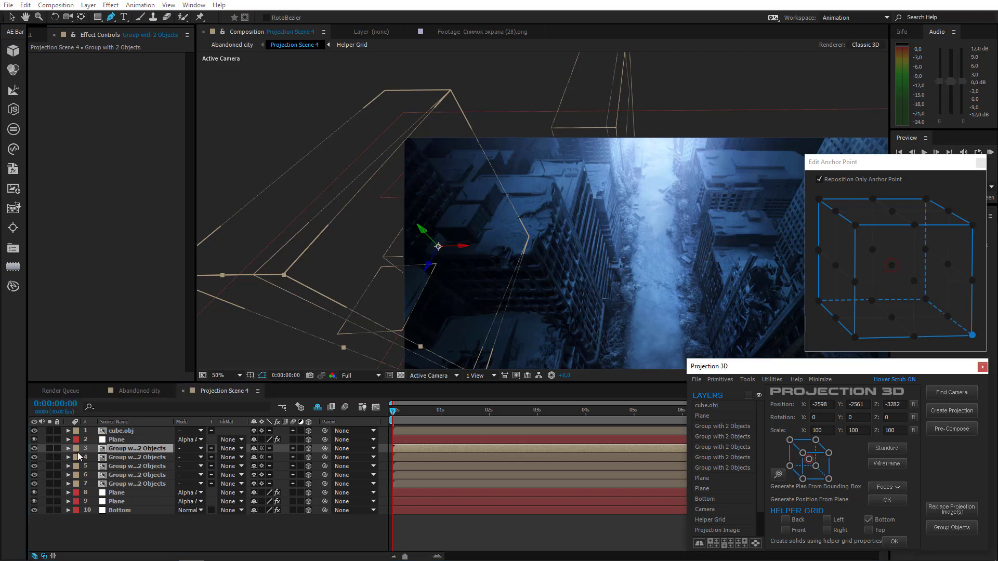
Step: Reorder cube.obj in the layer stack to sit directly above the lowest Group with 2 Objects layer
{"action": "left_click", "coordinate": [117, 441]}
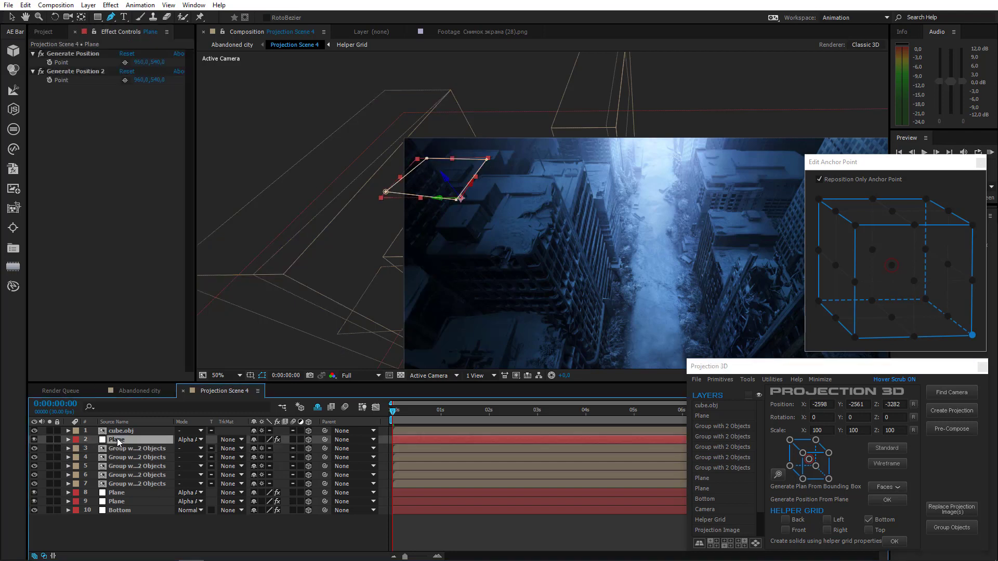
{"action": "left_click_drag", "start_coordinate": [126, 432], "coordinate": [152, 475]}
{"action": "left_click", "coordinate": [132, 484]}
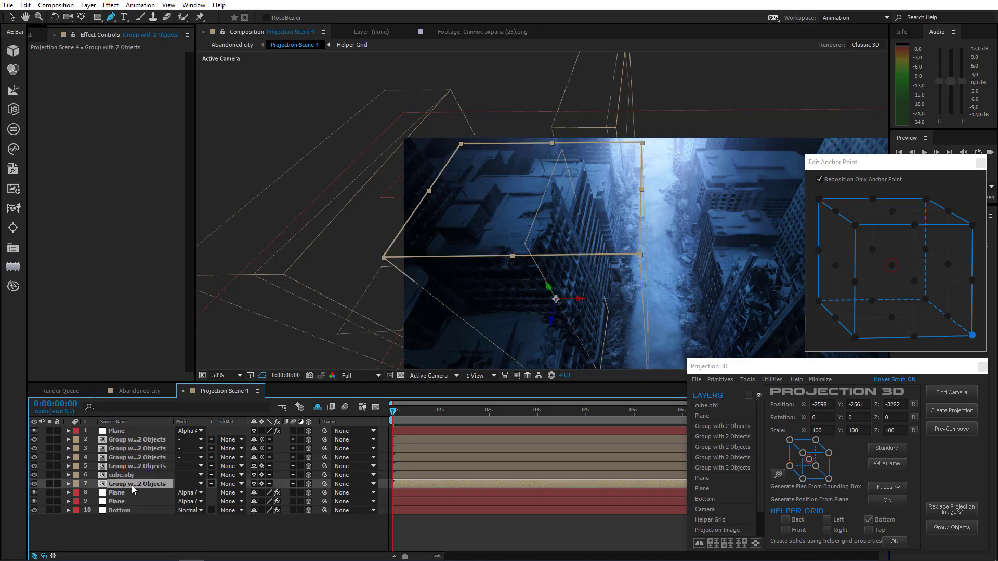
{"action": "left_click", "coordinate": [128, 476]}
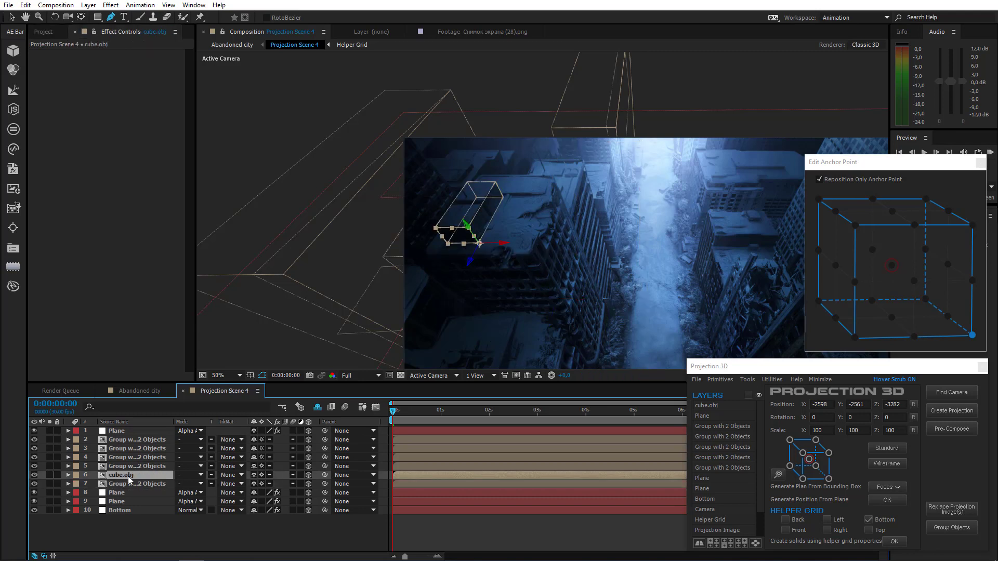
Step: Select the topmost Plane and place its first Generate Position point at its mask's upper-right corner
{"action": "left_click", "coordinate": [121, 433]}
{"action": "left_click_drag", "start_coordinate": [507, 213], "coordinate": [442, 258]}
{"action": "scroll", "coordinate": [442, 258], "scroll_direction": "up", "scroll_amount": 1}
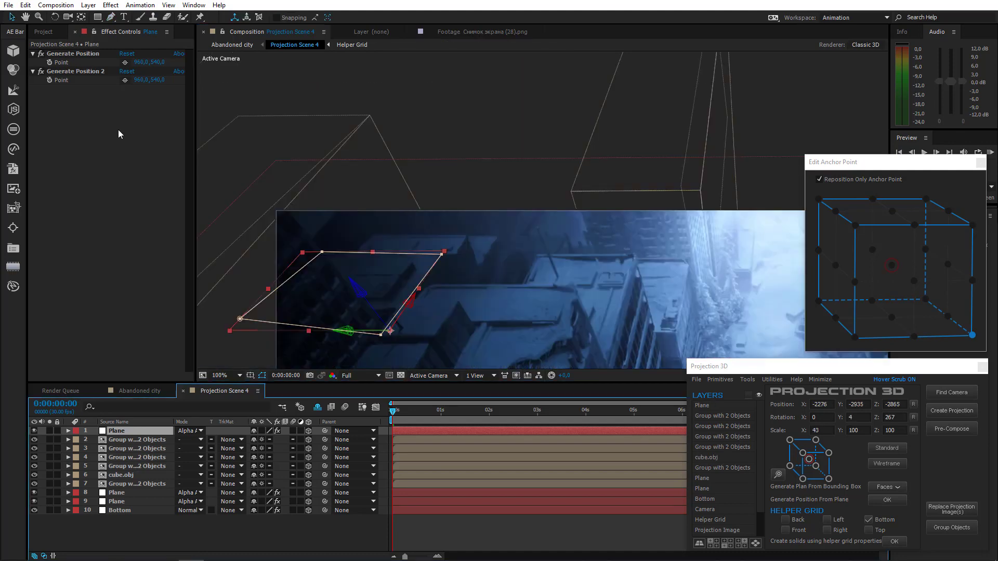
{"action": "left_click", "coordinate": [124, 62]}
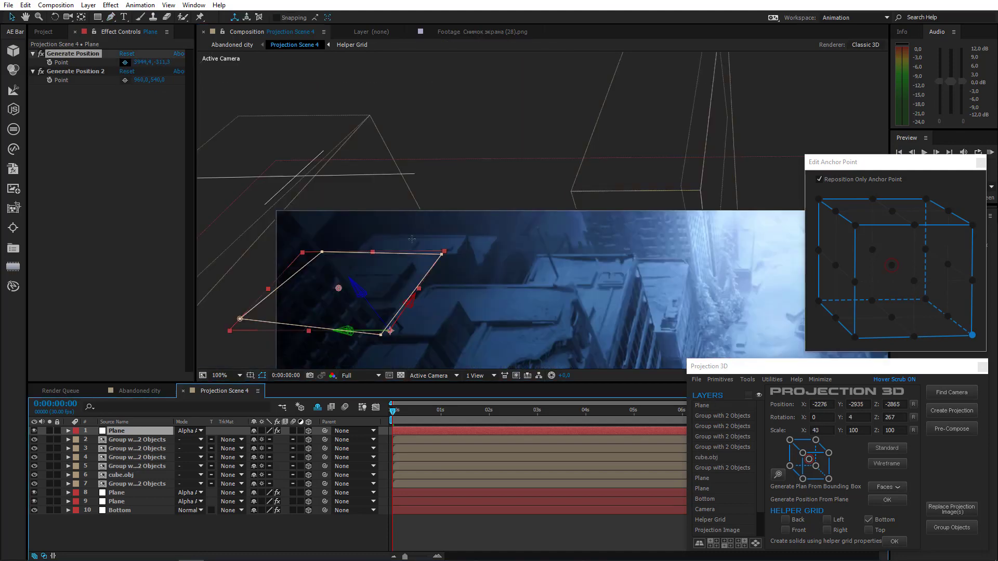
{"action": "left_click_drag", "start_coordinate": [412, 239], "coordinate": [441, 254]}
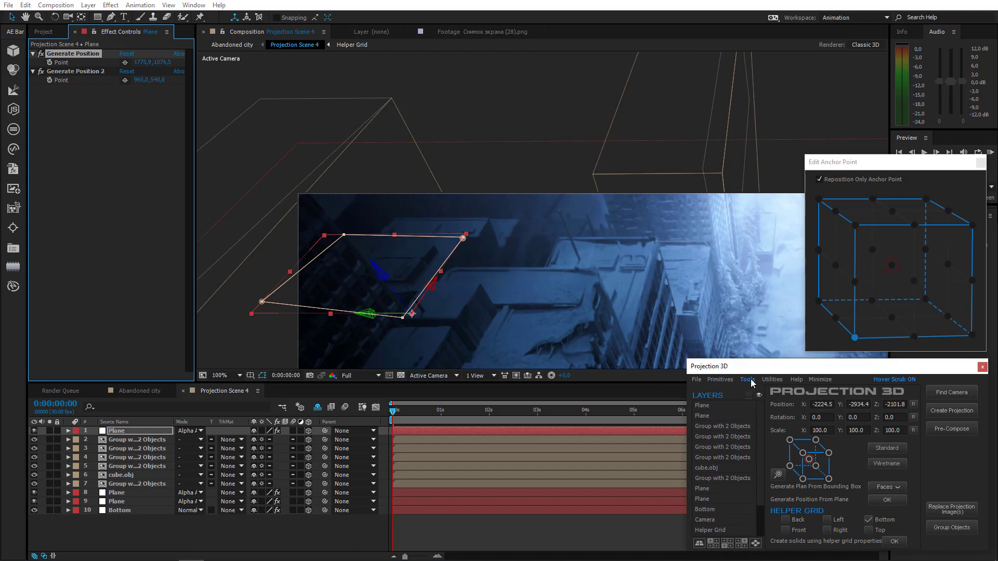
Step: Create a new Plane at the generated position and put its anchor point at its lower front left corner
{"action": "left_click", "coordinate": [747, 379]}
{"action": "left_click", "coordinate": [768, 460]}
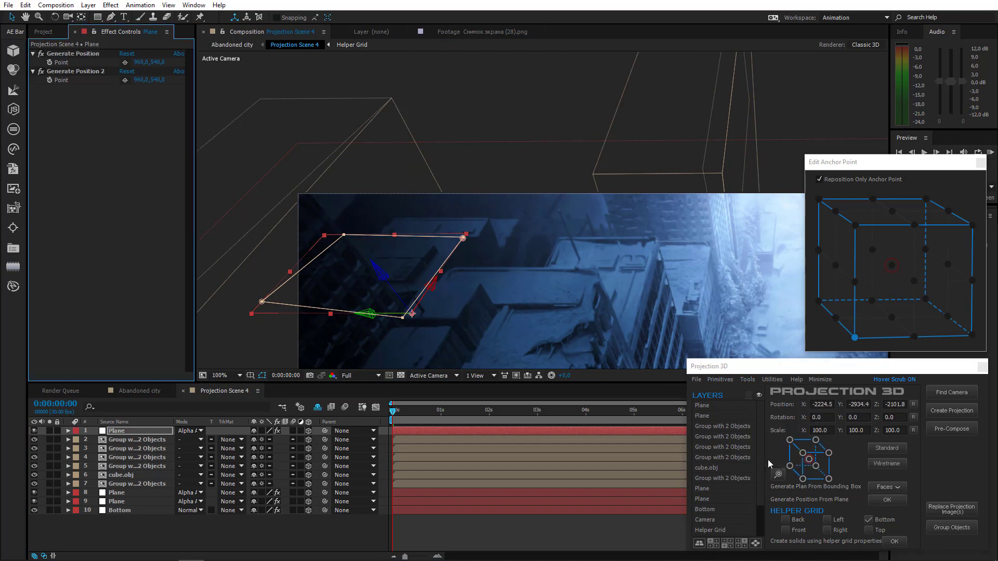
{"action": "left_click", "coordinate": [855, 339]}
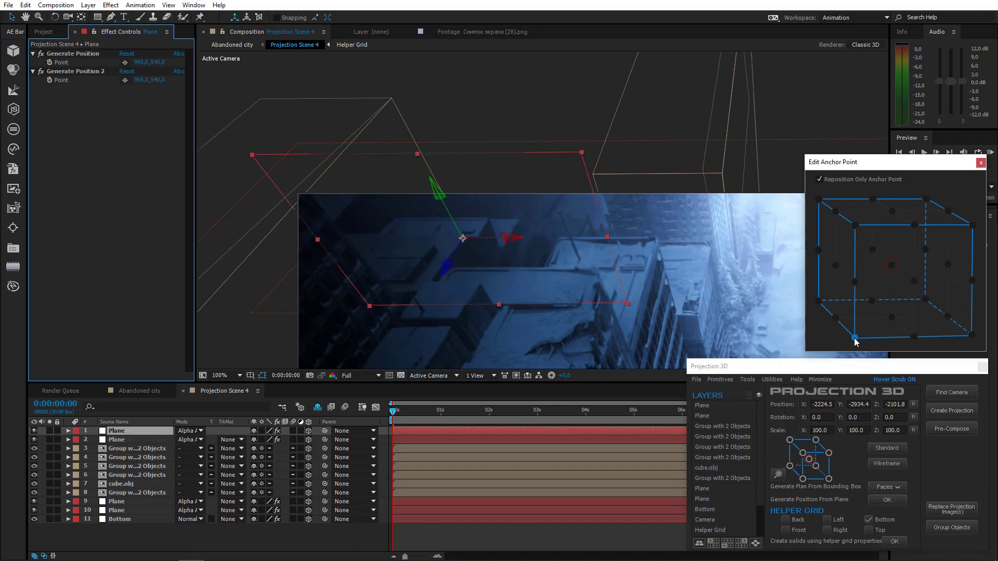
Step: Set the new Plane's Y Rotation to -90° so it stands as a side wall
{"action": "left_click", "coordinate": [125, 429]}
{"action": "key", "text": "r"}
{"action": "left_click", "coordinate": [266, 457]}
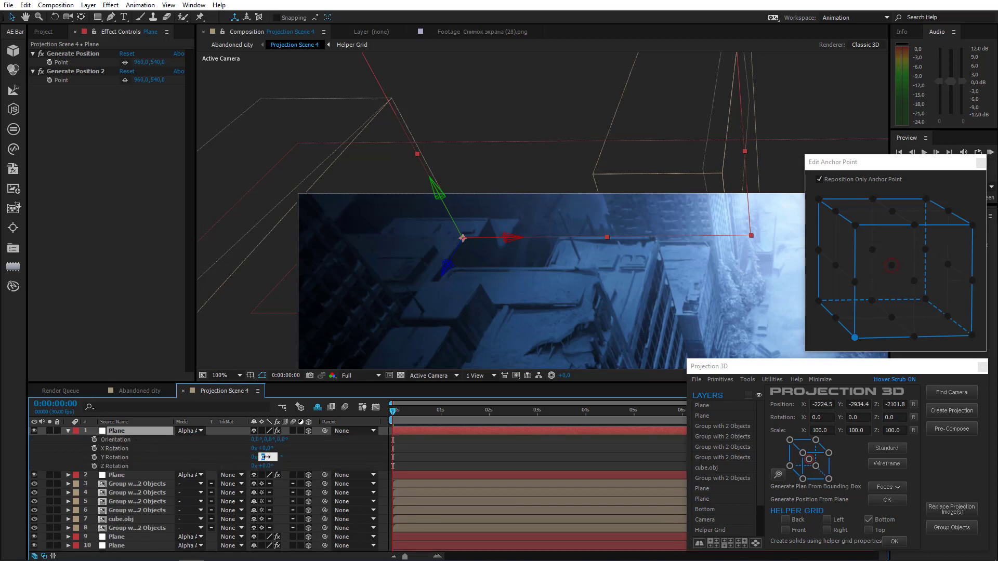
{"action": "key", "text": "Return"}
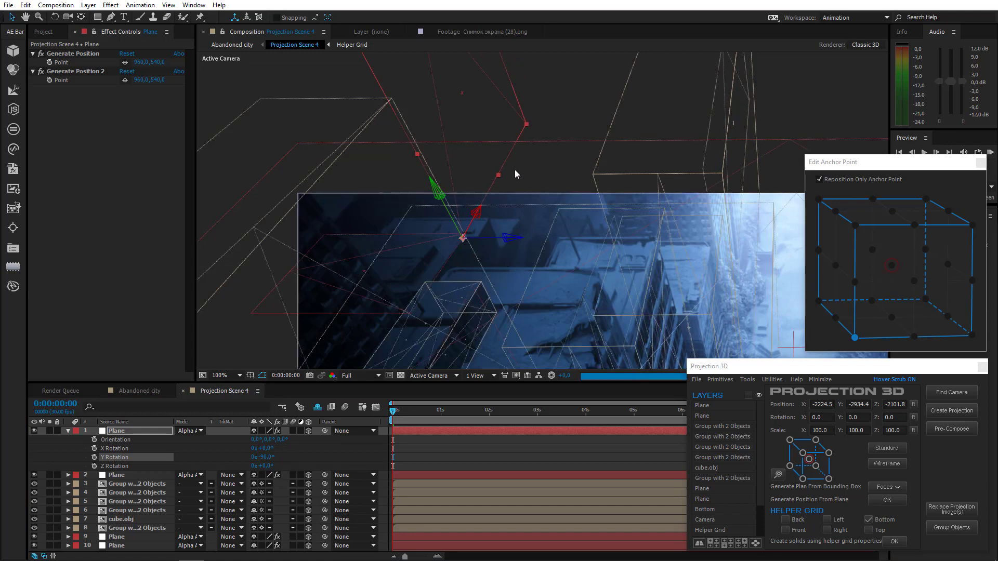
Step: Move the new Plane slightly outward along its blue axis and down along its green axis beside the rear roof
{"action": "left_click_drag", "start_coordinate": [493, 241], "coordinate": [515, 245]}
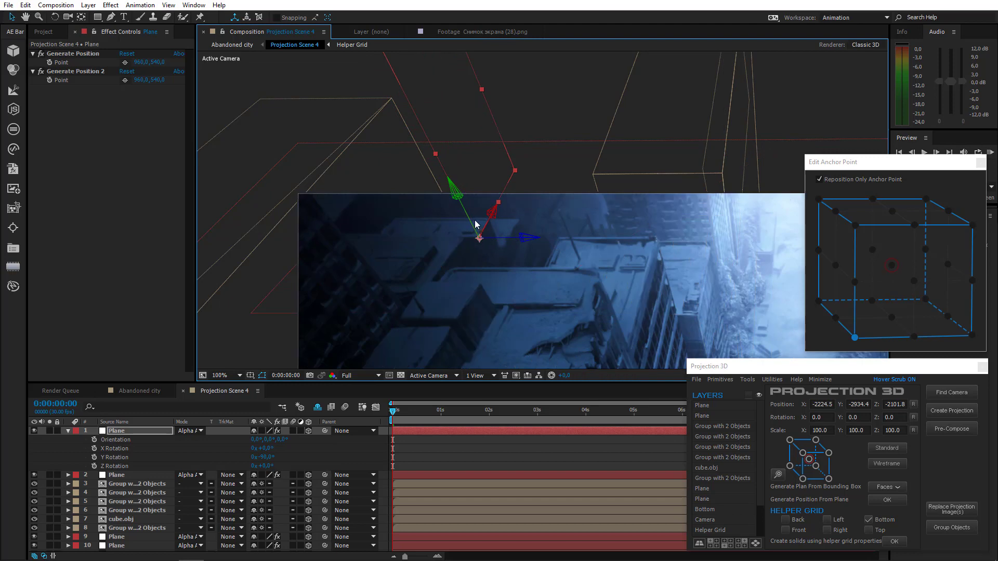
{"action": "left_click_drag", "start_coordinate": [470, 218], "coordinate": [700, 560]}
{"action": "left_click_drag", "start_coordinate": [523, 339], "coordinate": [527, 346]}
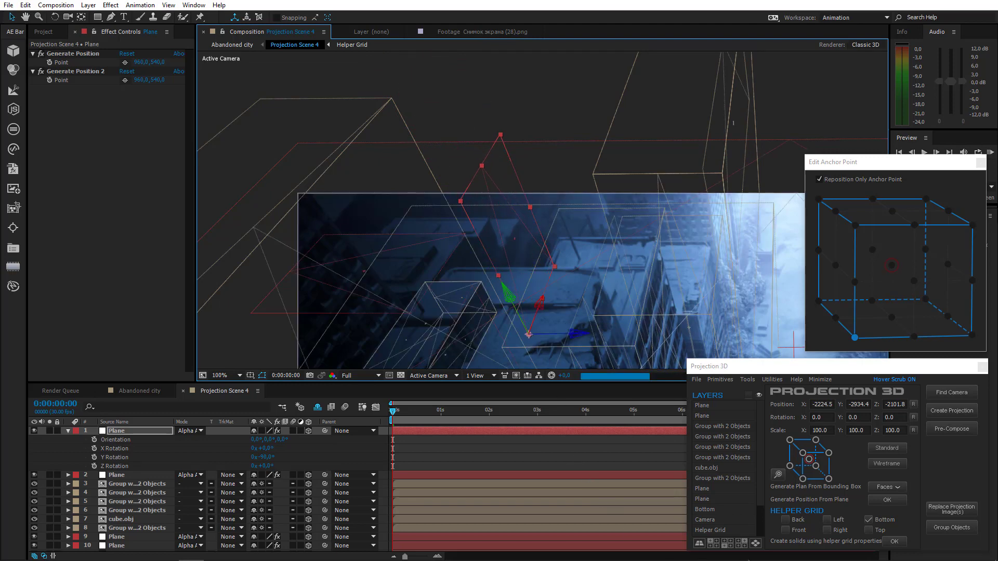
Step: Draw a closed six-point mask with a V-shaped notch on the new Plane, tracing the rear roof's side profile with the Pen tool
{"action": "left_click_drag", "start_coordinate": [517, 269], "coordinate": [542, 267]}
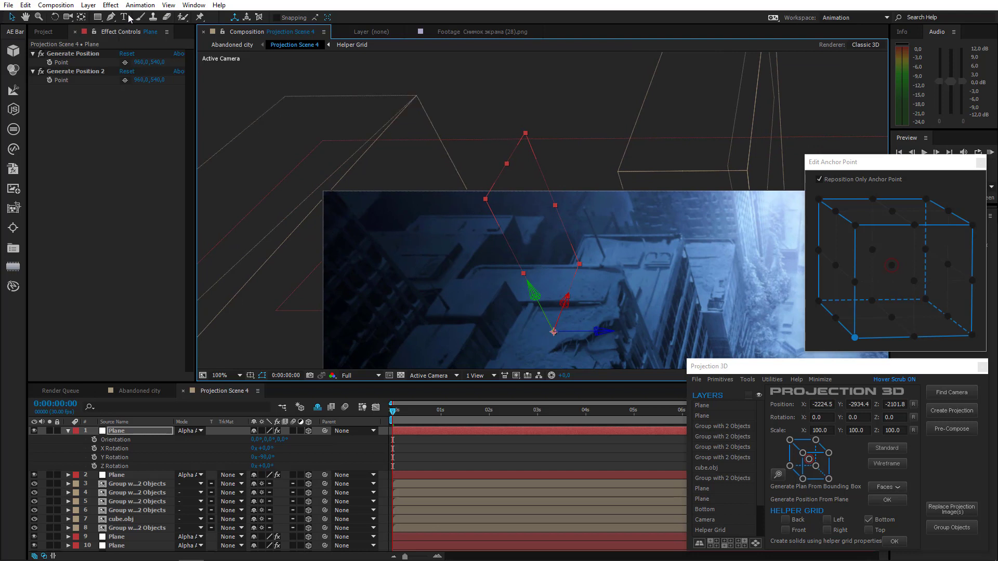
{"action": "key", "text": "g"}
{"action": "key", "text": "period"}
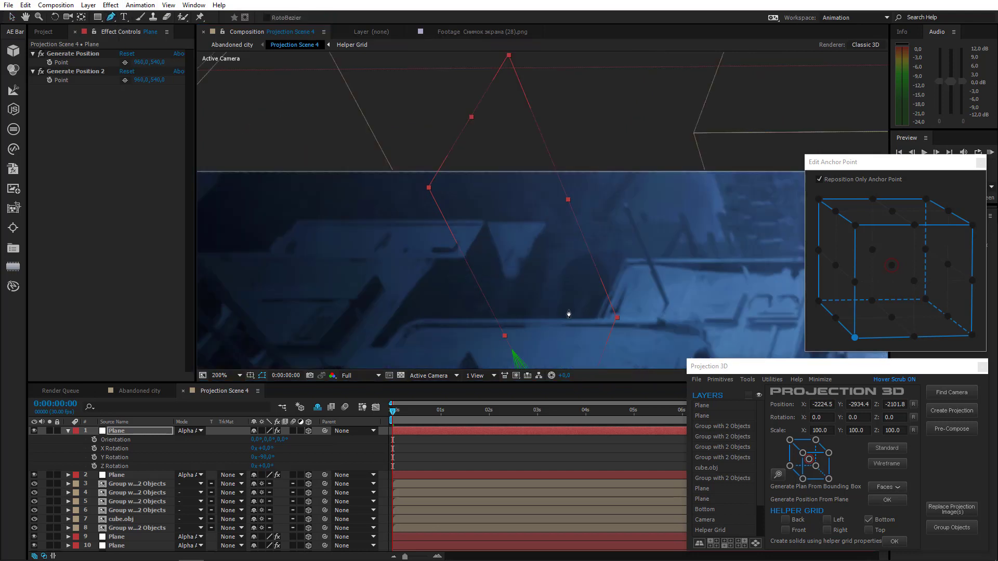
{"action": "left_click", "coordinate": [581, 332]}
{"action": "left_click", "coordinate": [548, 225]}
{"action": "left_click", "coordinate": [509, 285]}
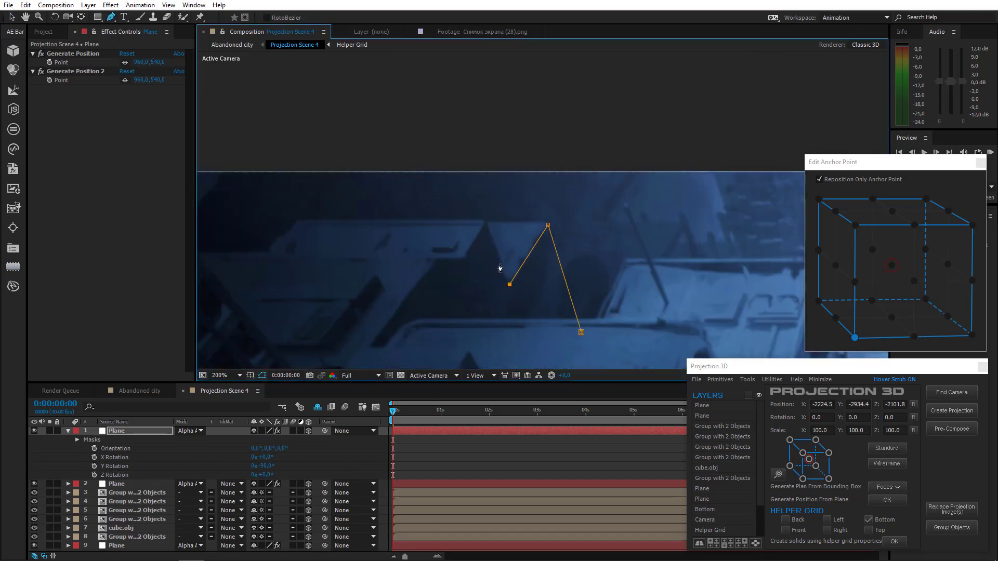
{"action": "left_click", "coordinate": [486, 220]}
{"action": "left_click", "coordinate": [463, 258]}
{"action": "left_click_drag", "start_coordinate": [525, 365], "coordinate": [495, 291]}
{"action": "left_click", "coordinate": [496, 292]}
{"action": "left_click", "coordinate": [552, 258]}
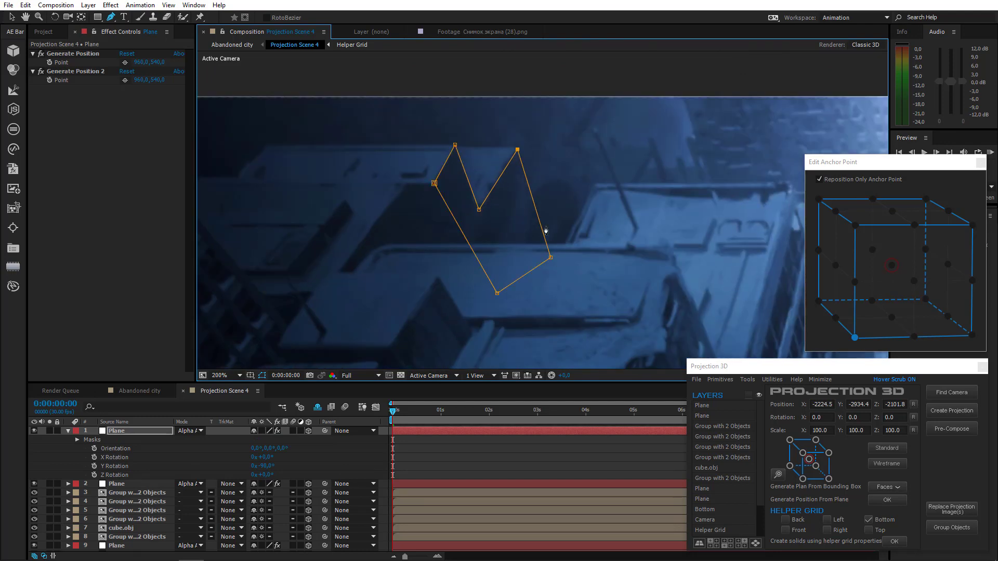
{"action": "key", "text": "comma"}
{"action": "left_click_drag", "start_coordinate": [545, 234], "coordinate": [550, 234]}
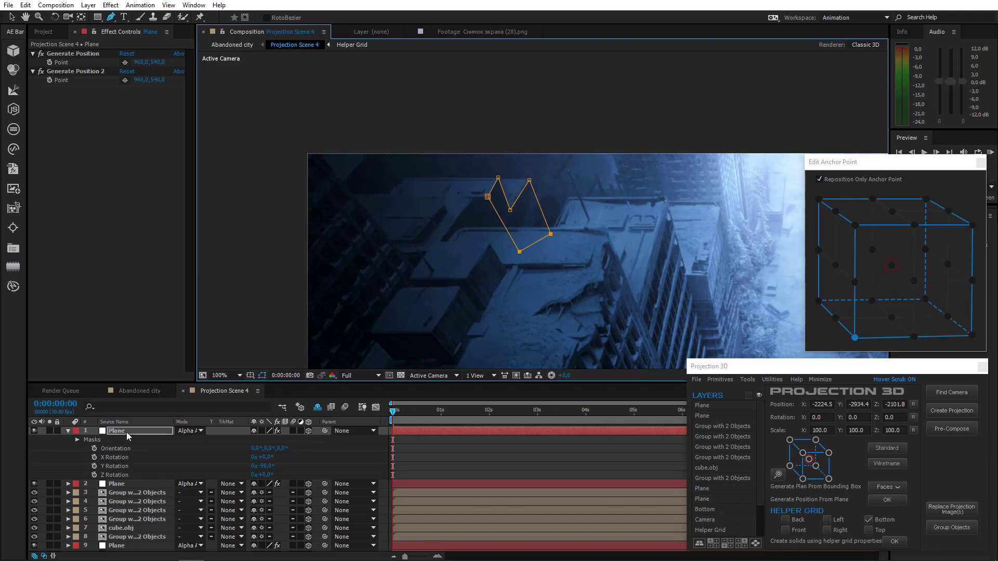
Step: Duplicate the masked Plane and move the copy along its blue axis to the far side of the rear roof
{"action": "key", "text": "Return"}
{"action": "key", "text": "ctrl+d"}
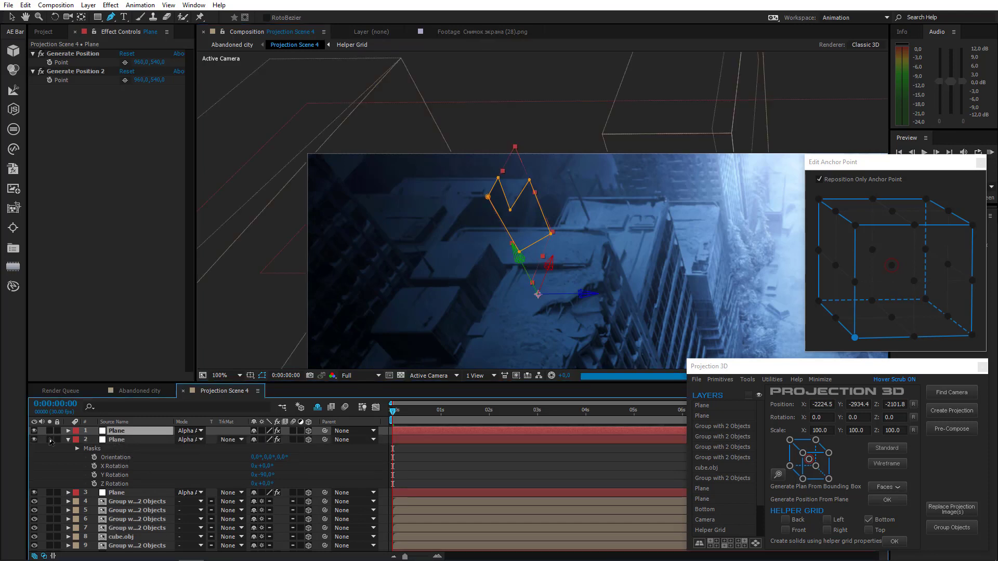
{"action": "left_click", "coordinate": [11, 17]}
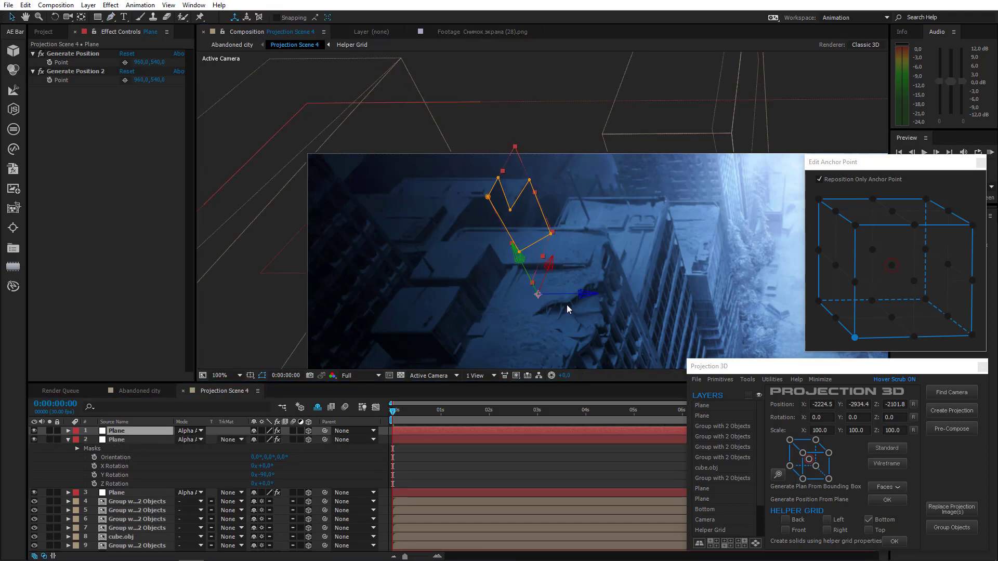
{"action": "left_click_drag", "start_coordinate": [571, 298], "coordinate": [238, 301]}
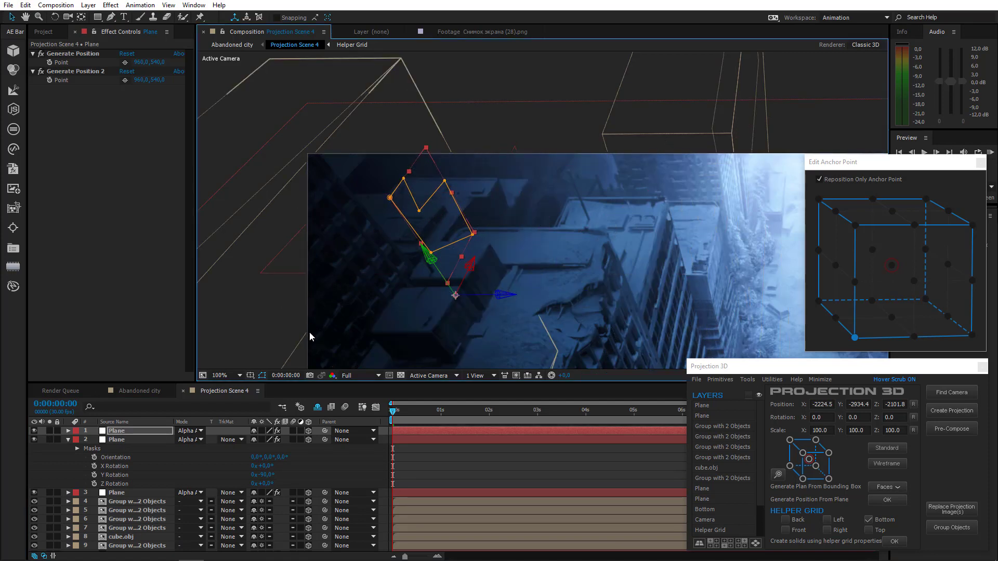
Step: Create a surface between the two masked Planes with Mask Modeler, using a 0.3 mask offset and keeping the masks
{"action": "left_click", "coordinate": [132, 432]}
{"action": "left_click", "coordinate": [135, 438], "text": "shift"}
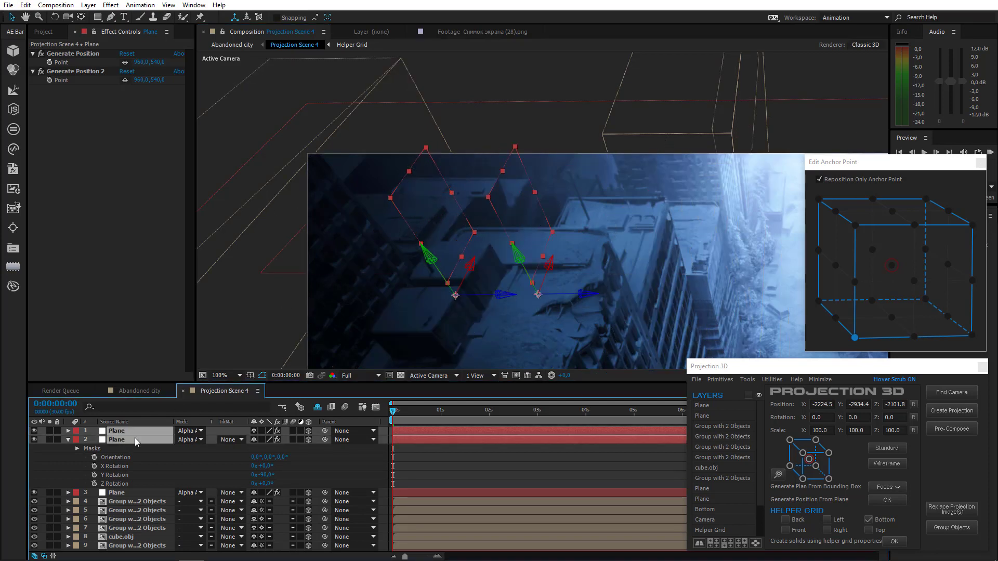
{"action": "key", "text": "u"}
{"action": "left_click", "coordinate": [747, 380]}
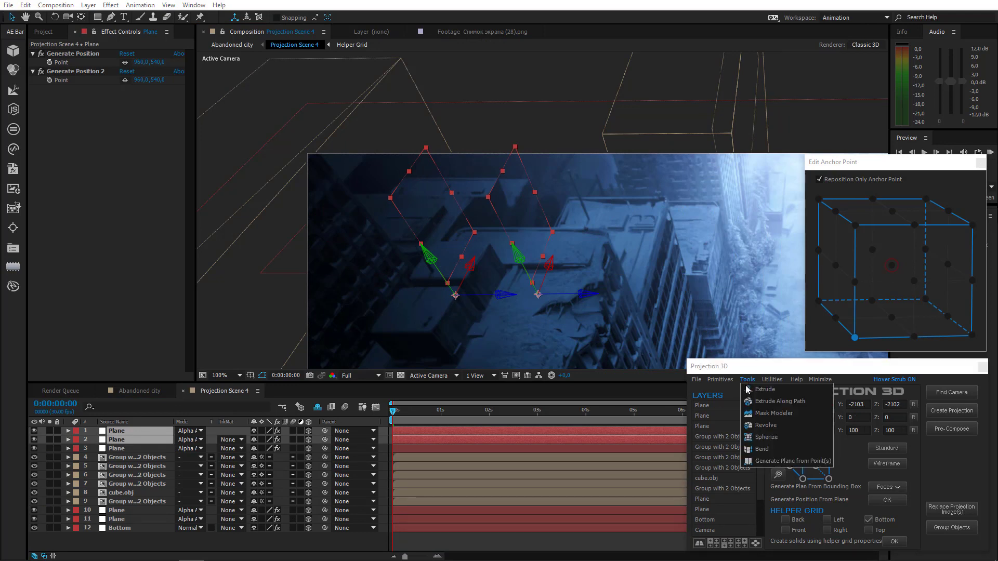
{"action": "left_click", "coordinate": [759, 413]}
{"action": "left_click", "coordinate": [877, 451]}
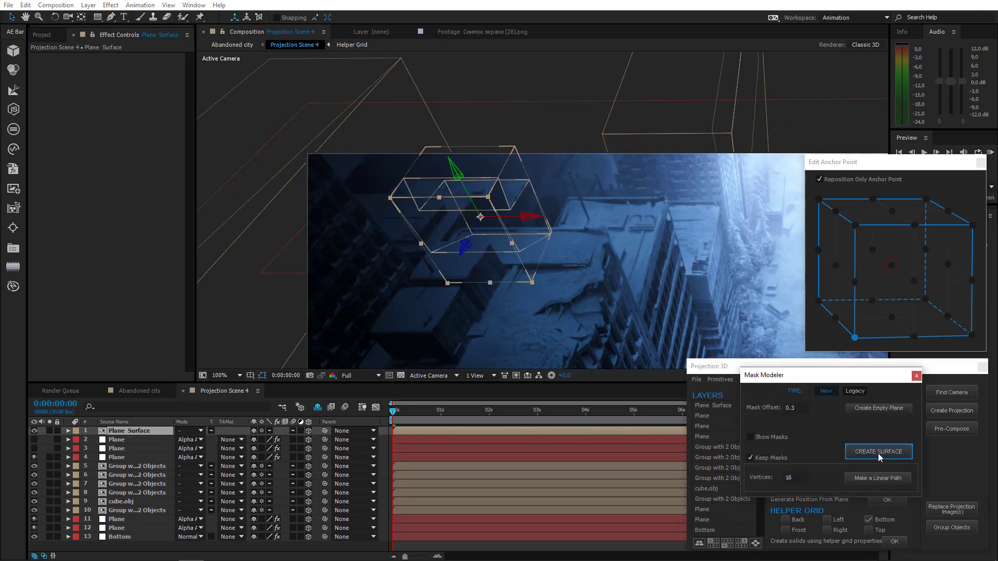
{"action": "left_click_drag", "start_coordinate": [809, 373], "coordinate": [785, 319]}
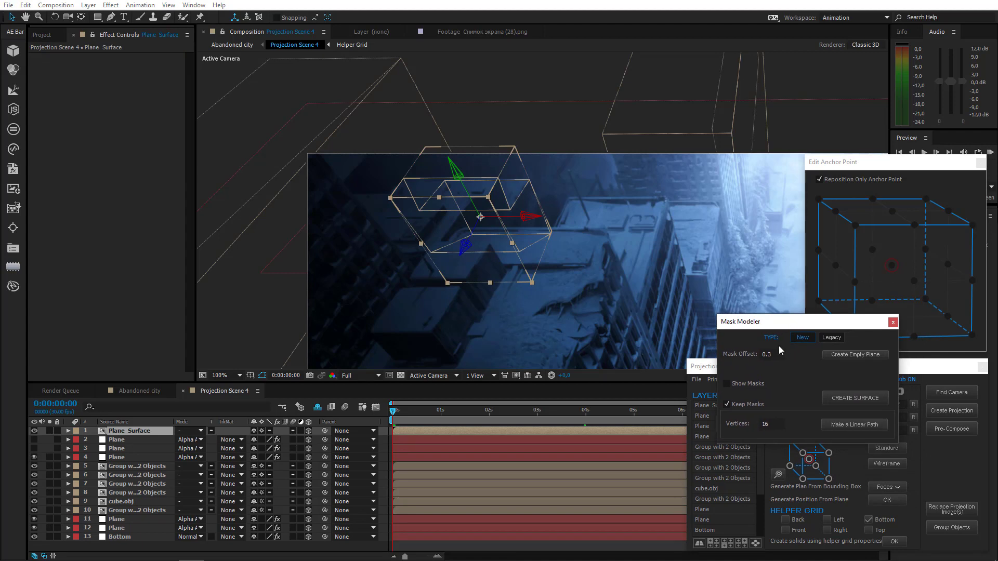
{"action": "left_click", "coordinate": [926, 371]}
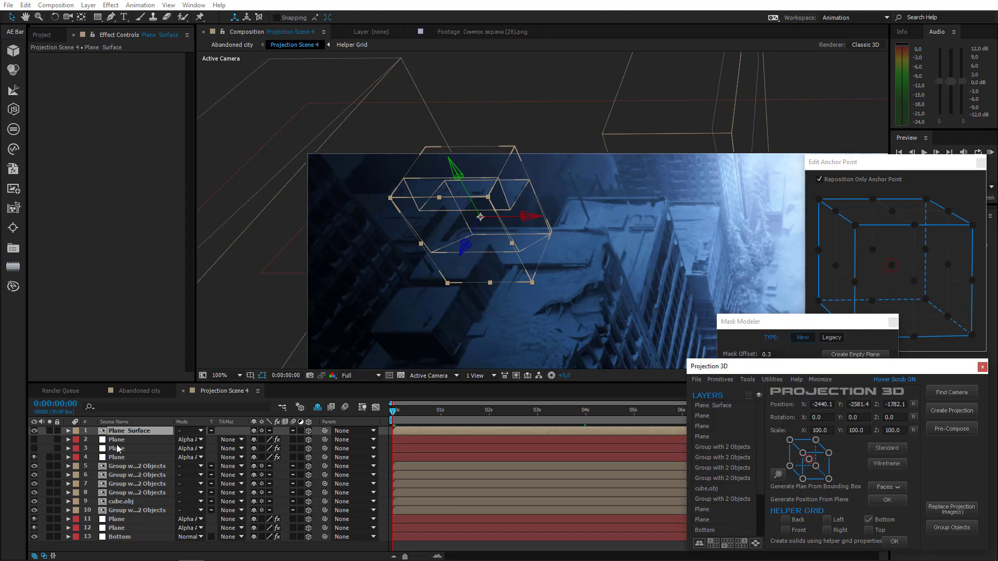
Step: Delete the upper hidden Plane and group the Plane Surface with the remaining hidden Plane
{"action": "left_click", "coordinate": [125, 440]}
{"action": "key", "text": "Delete"}
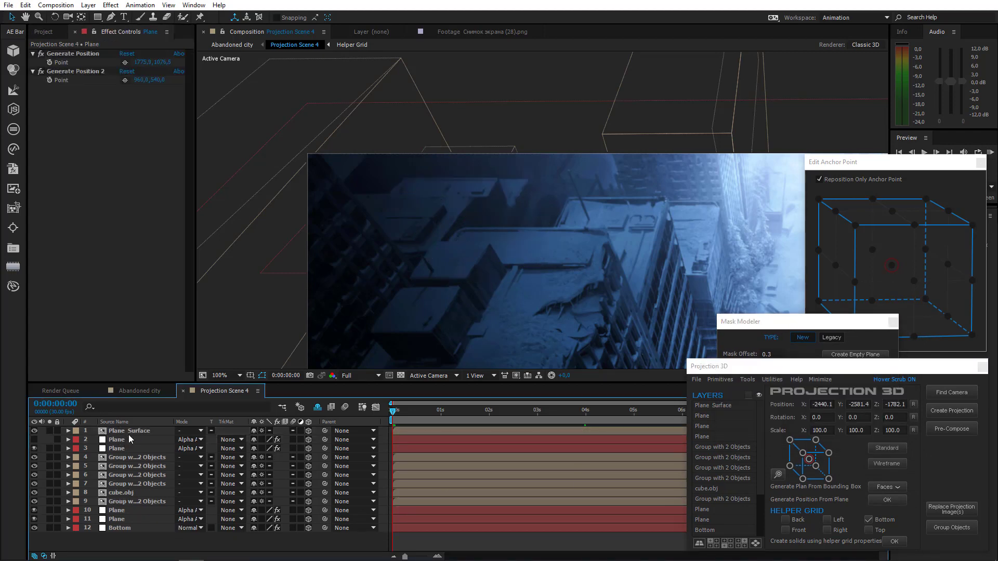
{"action": "left_click", "coordinate": [125, 441], "text": "shift"}
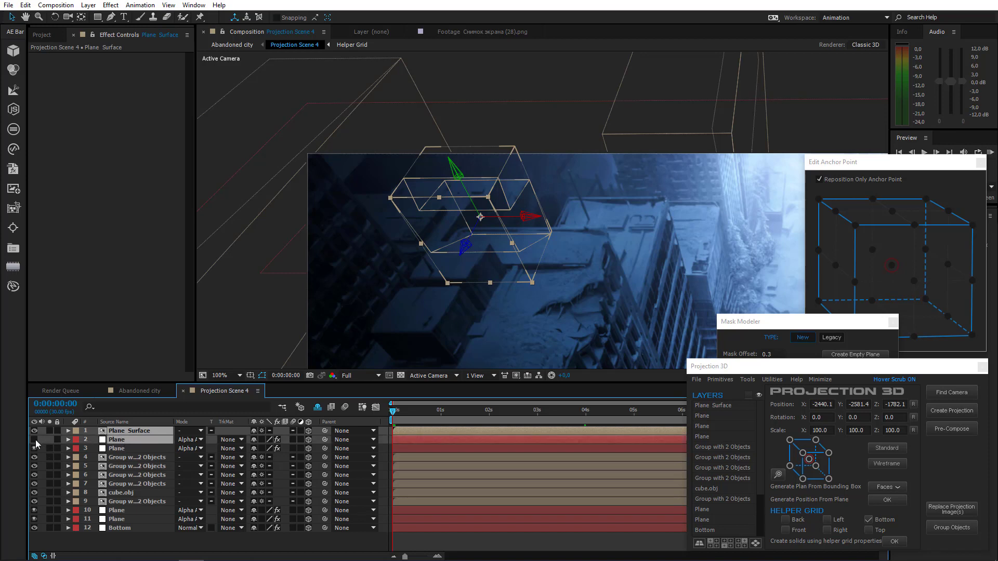
{"action": "left_click", "coordinate": [959, 533]}
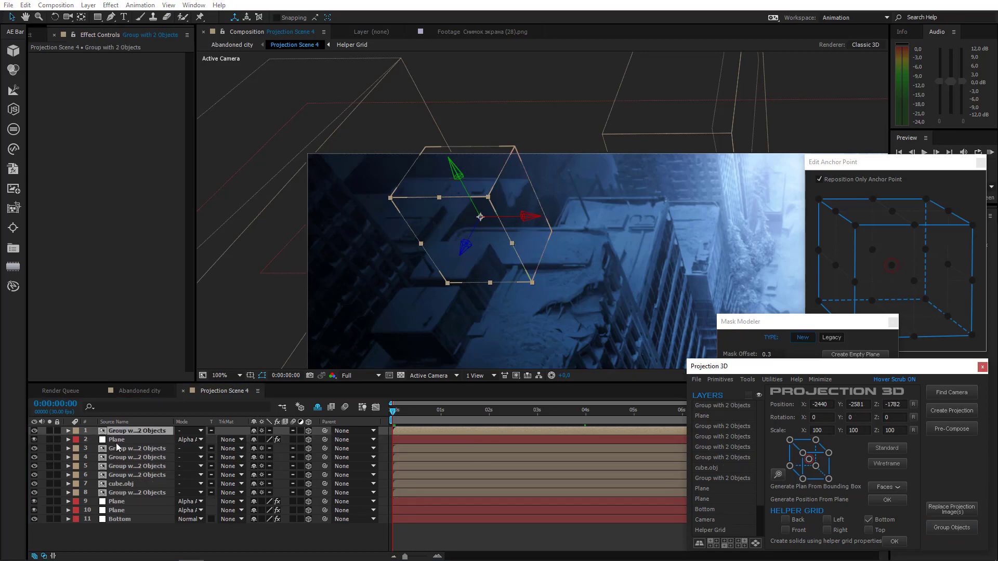
{"action": "left_click", "coordinate": [118, 441]}
{"action": "left_click", "coordinate": [137, 431]}
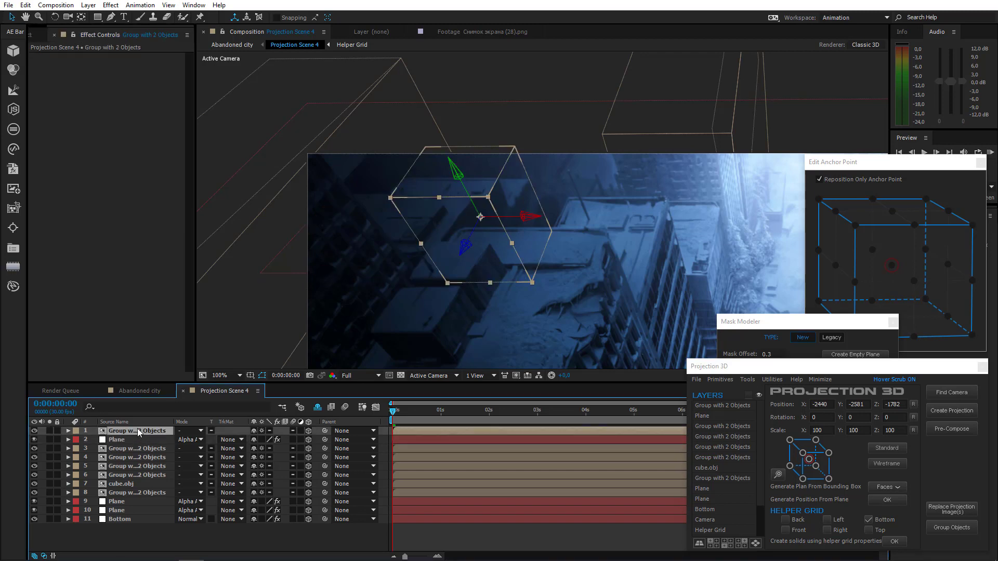
Step: Preview the camera animation in the Abandoned city composition and return to Projection Scene 4
{"action": "left_click", "coordinate": [140, 390]}
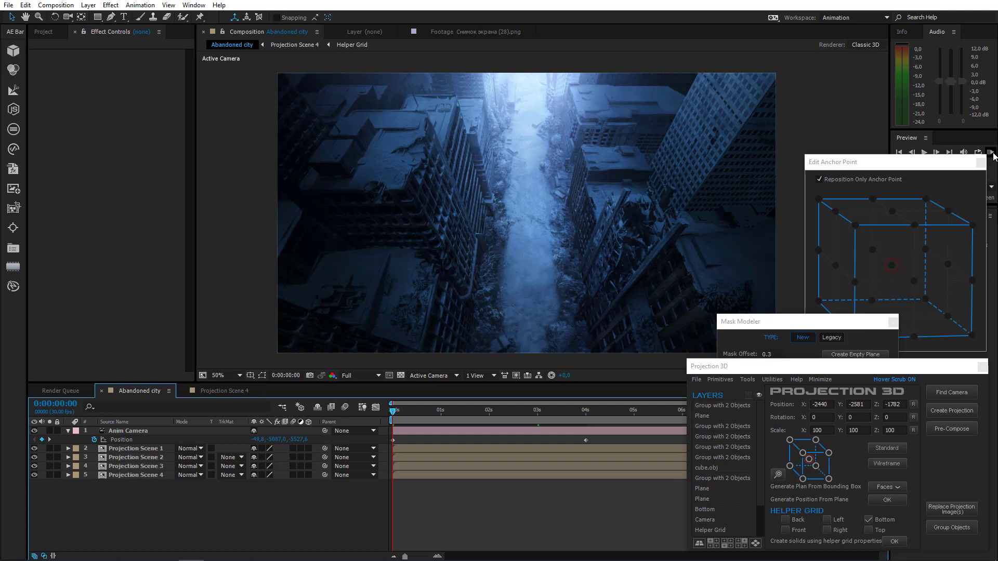
{"action": "left_click", "coordinate": [992, 154]}
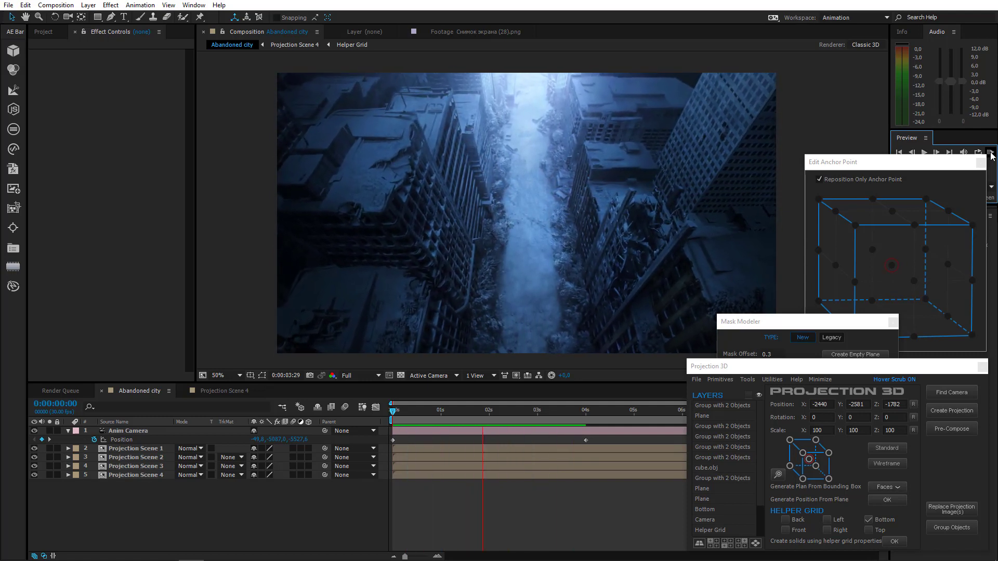
{"action": "key", "text": "space"}
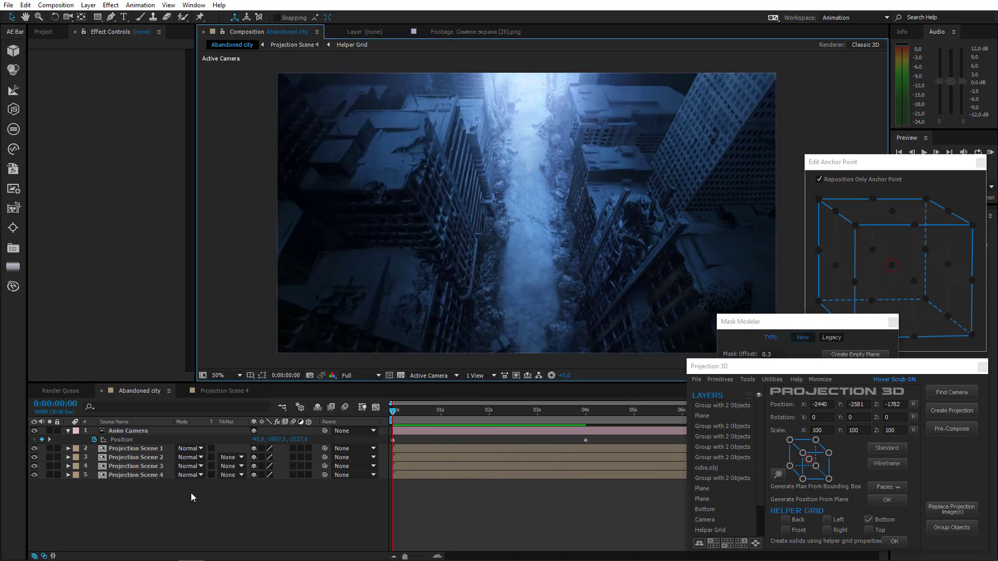
{"action": "left_click", "coordinate": [229, 390]}
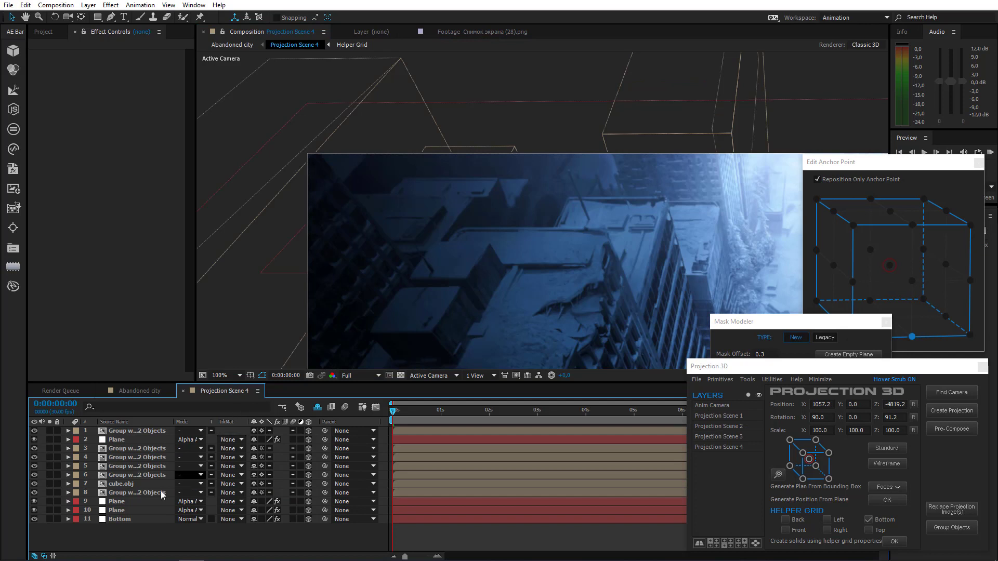
Step: Place the Bottom layer's Generate Position point at the near end of the right-hand ruined building's street-side base, at the image's lower border
{"action": "left_click", "coordinate": [118, 519]}
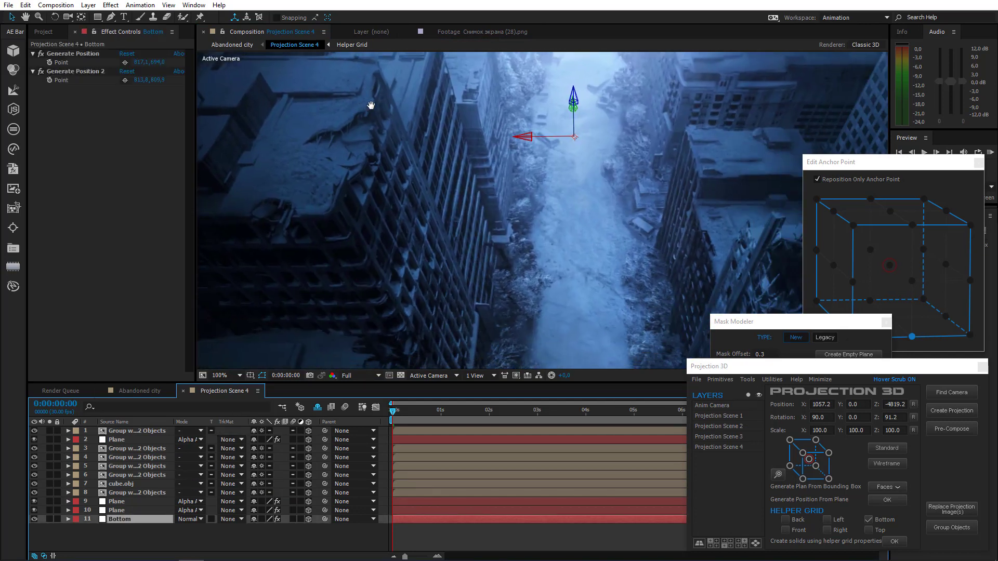
{"action": "left_click", "coordinate": [229, 375]}
{"action": "left_click", "coordinate": [225, 187]}
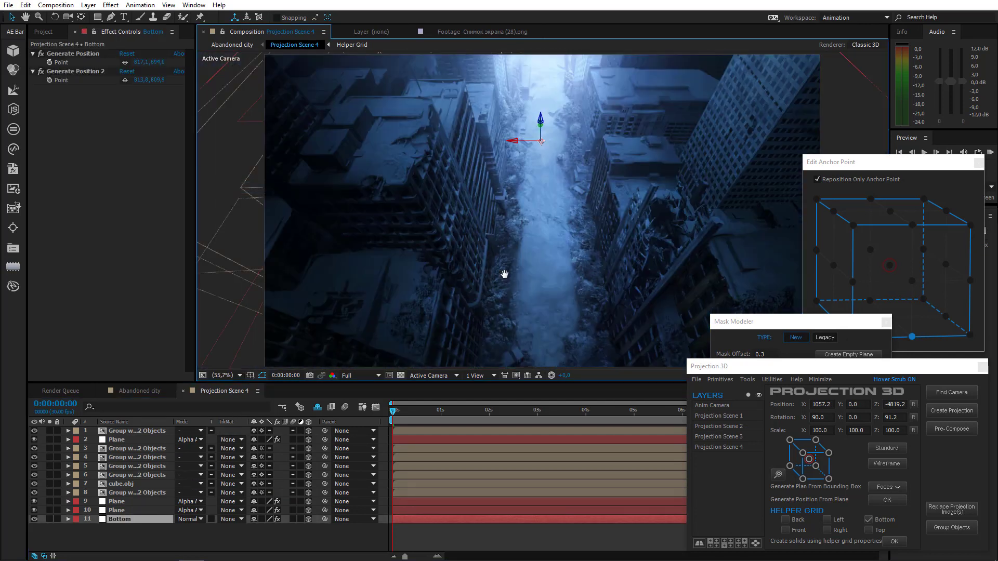
{"action": "left_click_drag", "start_coordinate": [504, 275], "coordinate": [443, 260]}
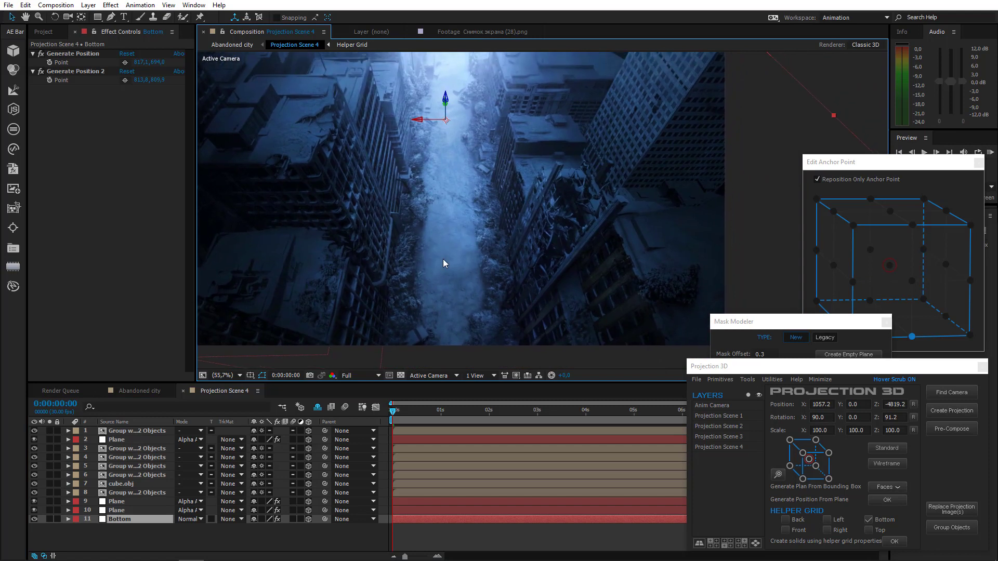
{"action": "left_click", "coordinate": [125, 63]}
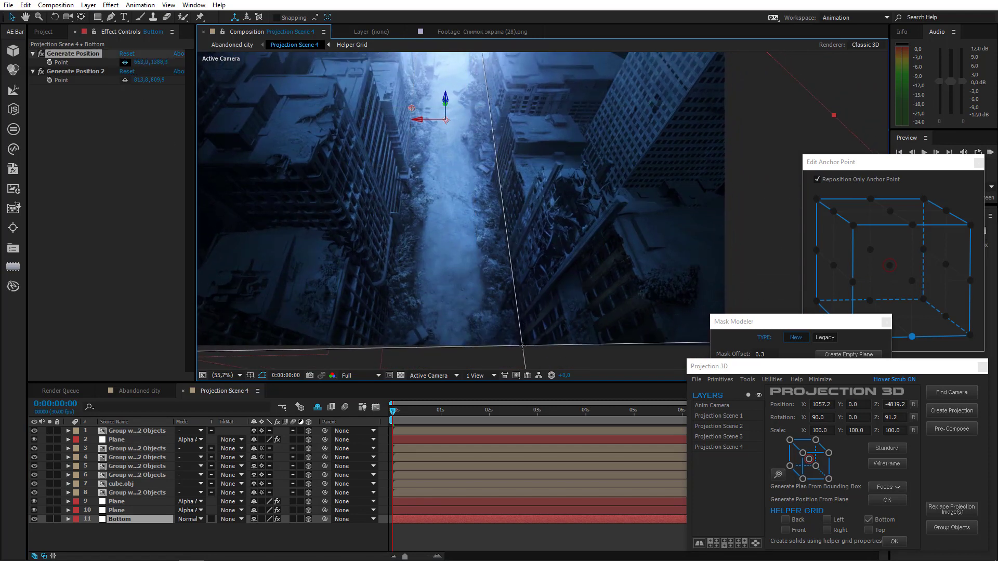
{"action": "left_click", "coordinate": [523, 344]}
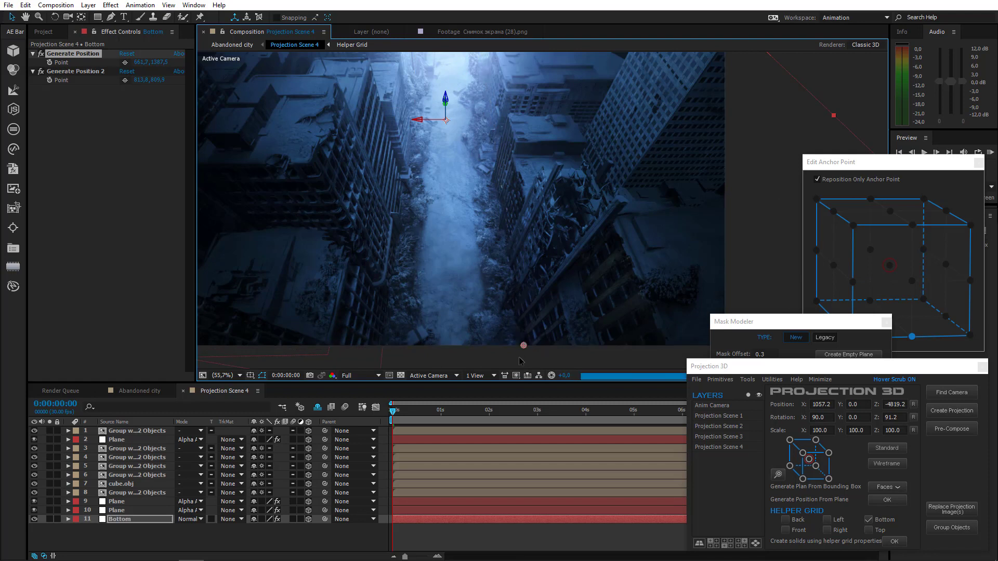
Step: Place the Bottom layer's Generate Position 2 point farther up the street along the same building's base
{"action": "left_click", "coordinate": [104, 71]}
{"action": "left_click", "coordinate": [125, 80]}
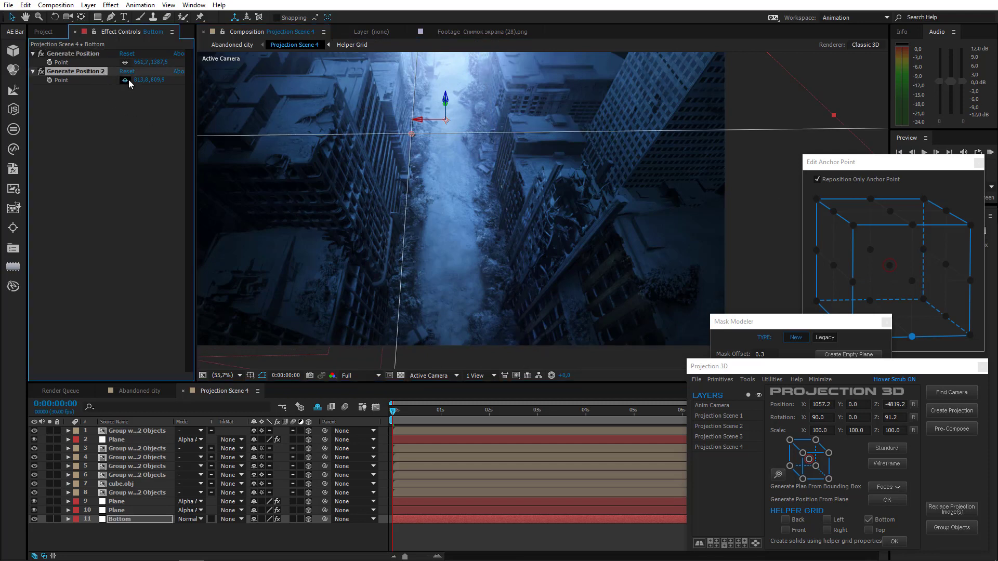
{"action": "left_click", "coordinate": [497, 202]}
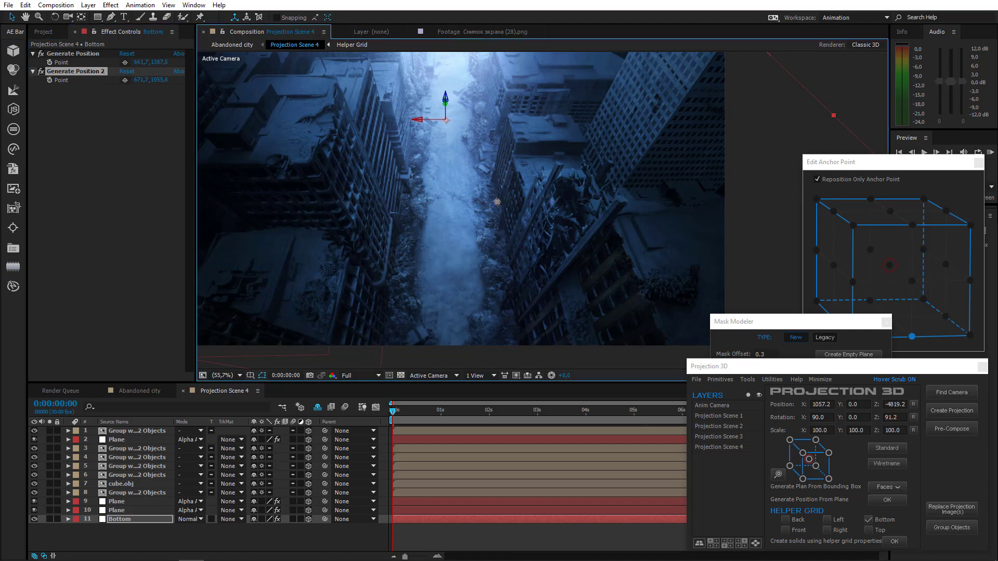
Step: Generate a plane from both position points and move its anchor point to the midpoint of the bottom front edge
{"action": "left_click", "coordinate": [85, 53]}
{"action": "left_click", "coordinate": [92, 73], "text": "ctrl"}
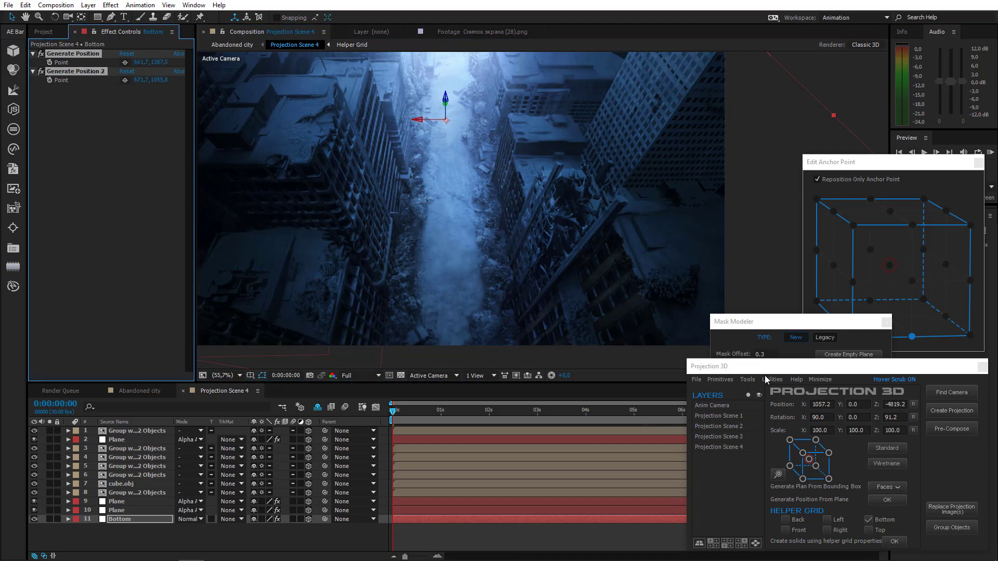
{"action": "left_click", "coordinate": [748, 379]}
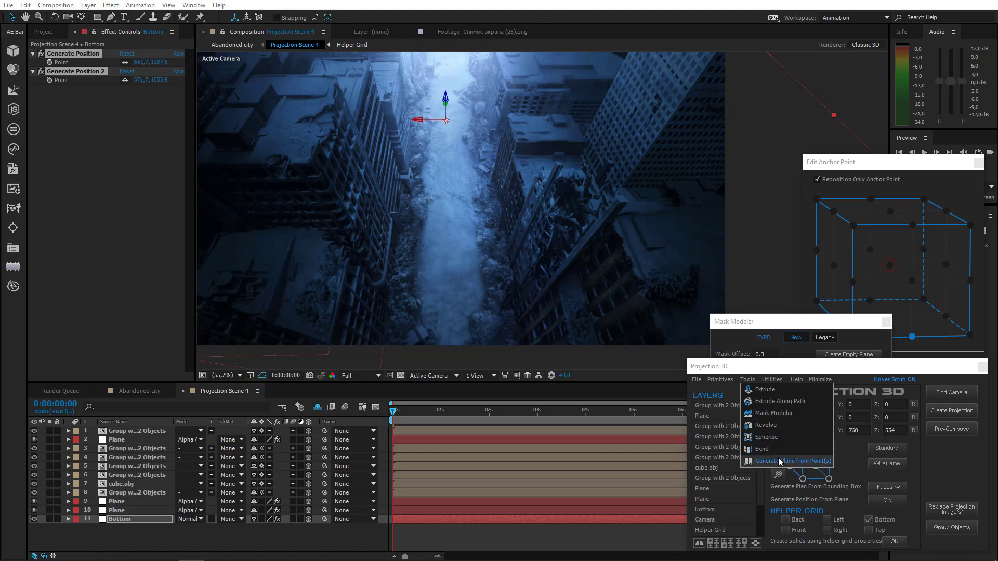
{"action": "left_click", "coordinate": [777, 461]}
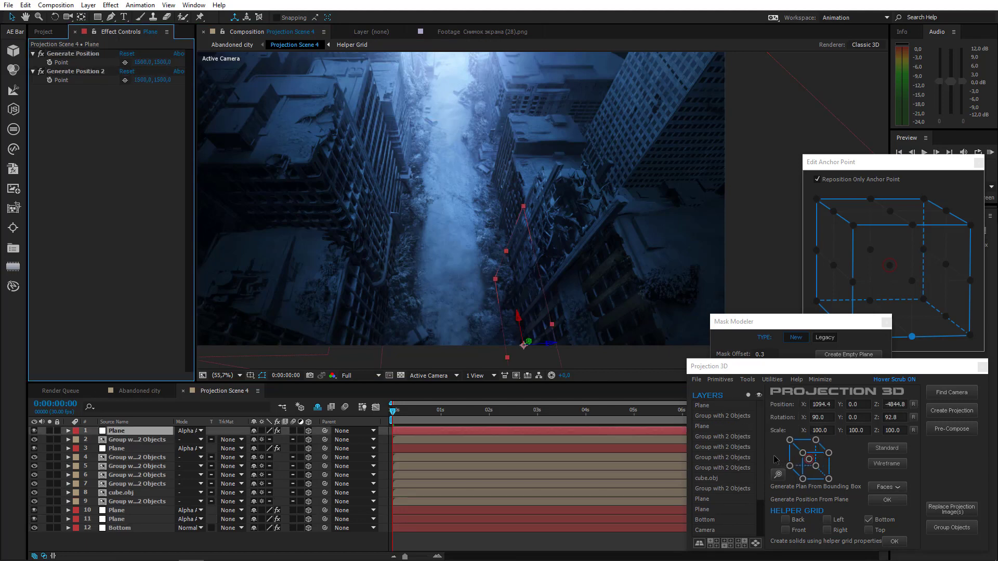
{"action": "left_click", "coordinate": [913, 338]}
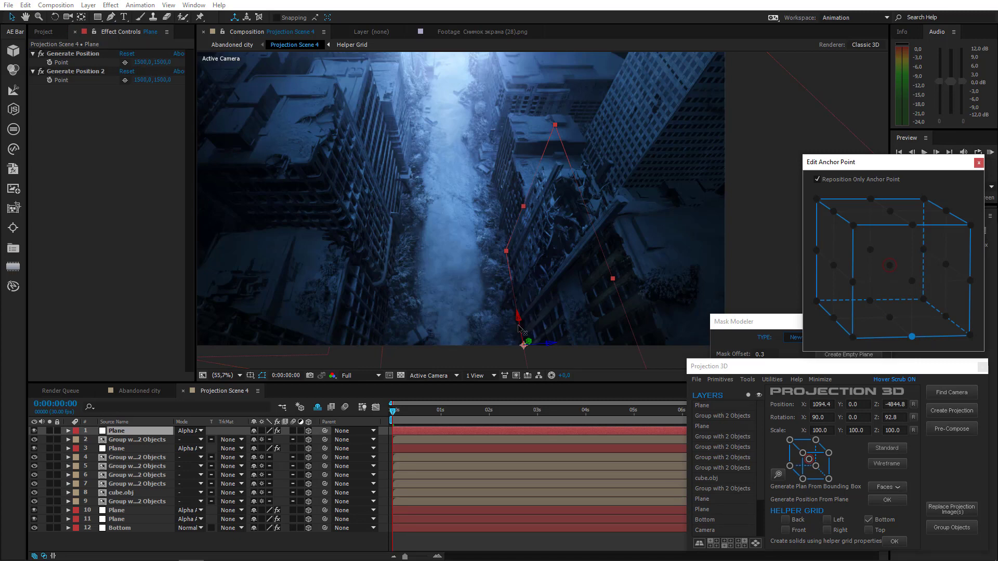
Step: Slide the new plane up the street along the building's base and enlarge it to cover the whole ruined facade
{"action": "left_click_drag", "start_coordinate": [518, 328], "coordinate": [506, 253]}
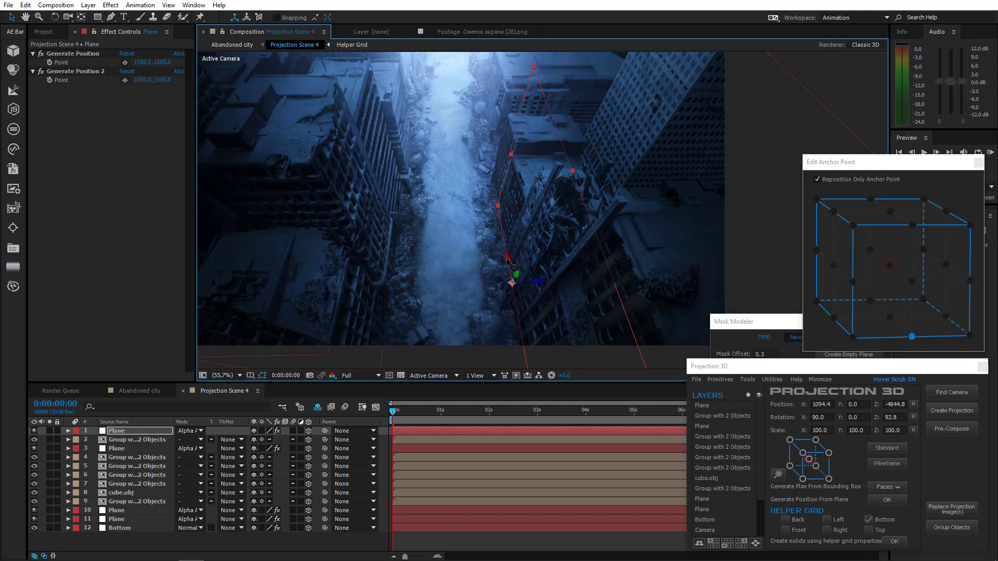
{"action": "left_click_drag", "start_coordinate": [573, 171], "coordinate": [599, 148]}
{"action": "left_click_drag", "start_coordinate": [553, 252], "coordinate": [539, 217]}
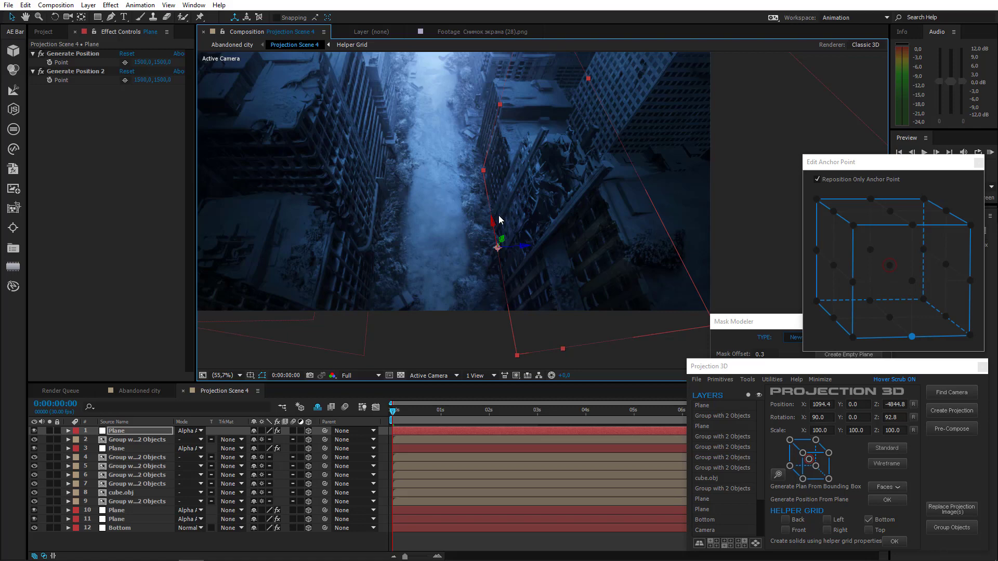
Step: Start a Pen mask on the plane below the image border, tracing the facade's base line, first broken peak and the notch after it
{"action": "left_click", "coordinate": [111, 16]}
{"action": "left_click_drag", "start_coordinate": [552, 311], "coordinate": [510, 235]}
{"action": "key", "text": "slash"}
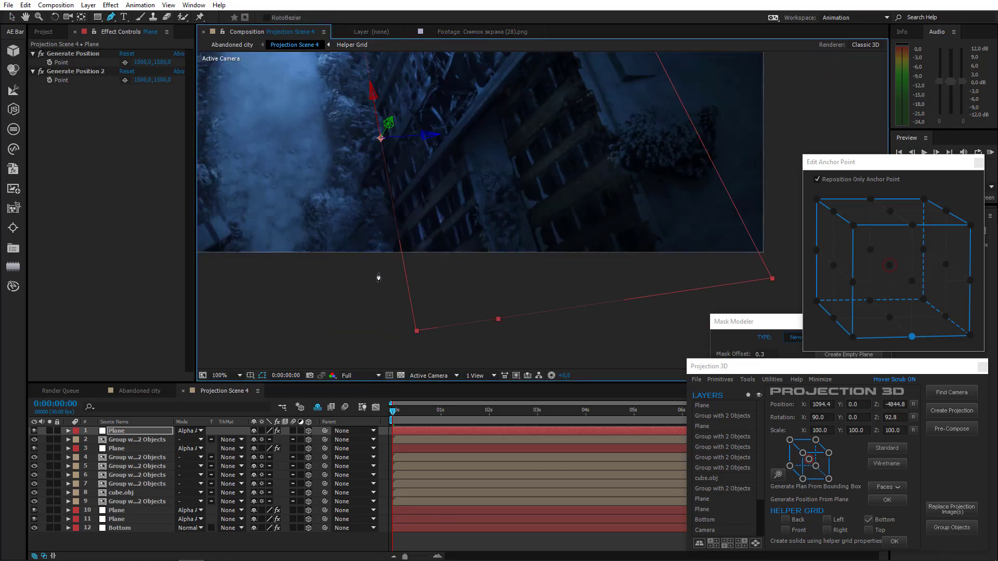
{"action": "left_click", "coordinate": [406, 292]}
{"action": "left_click_drag", "start_coordinate": [407, 292], "coordinate": [436, 486]}
{"action": "left_click", "coordinate": [381, 180]}
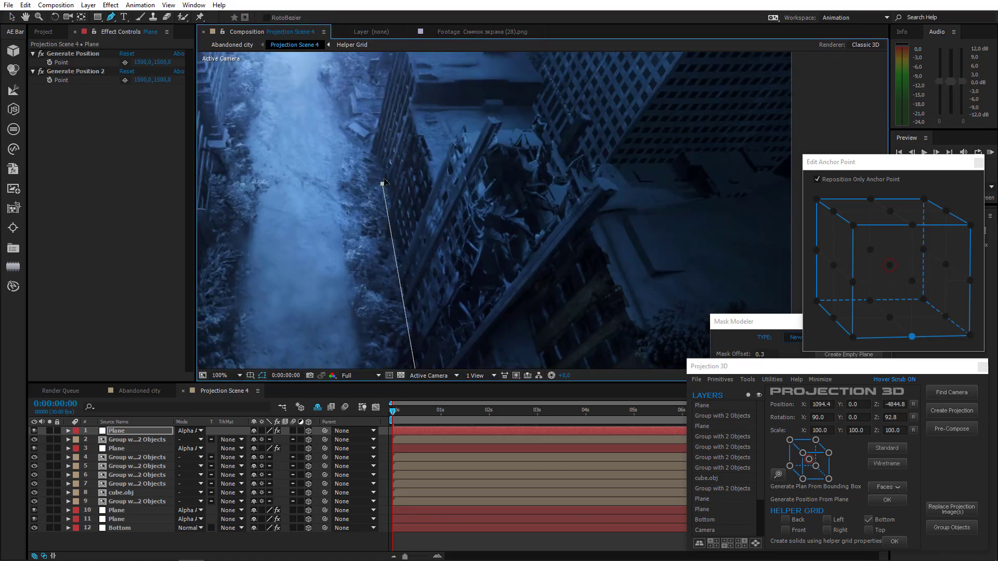
{"action": "left_click", "coordinate": [410, 103]}
{"action": "left_click", "coordinate": [431, 183]}
Step: Continue the mask around the second broken wall spike and over the top and down the far side of the upright beam
{"action": "key", "text": "period"}
{"action": "left_click", "coordinate": [530, 215]}
{"action": "left_click", "coordinate": [555, 184]}
{"action": "left_click", "coordinate": [562, 180]}
{"action": "left_click", "coordinate": [564, 207]}
{"action": "left_click", "coordinate": [575, 229]}
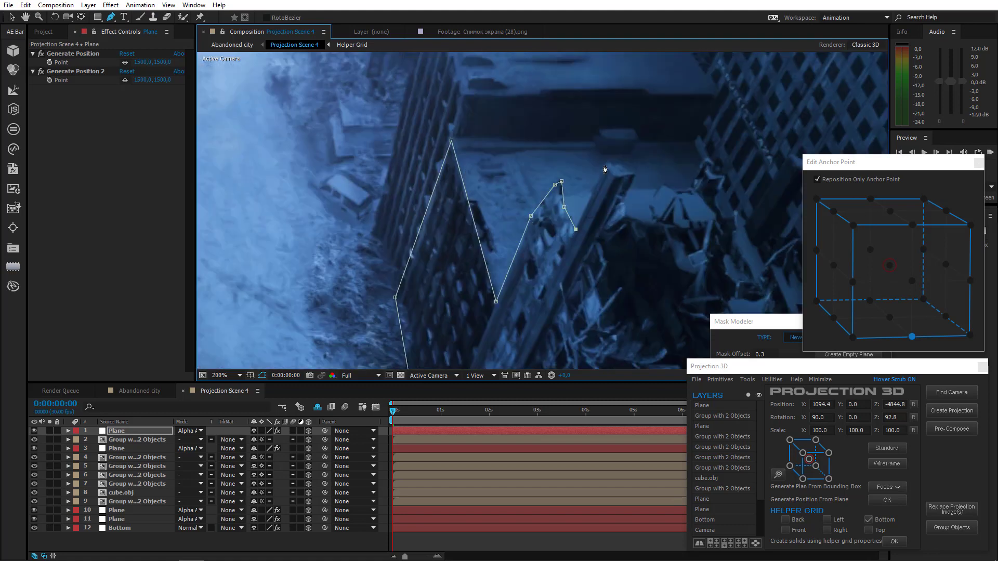
{"action": "left_click", "coordinate": [607, 164]}
{"action": "key", "text": "period"}
{"action": "left_click", "coordinate": [614, 165]}
{"action": "left_click", "coordinate": [622, 164]}
{"action": "left_click", "coordinate": [541, 208]}
{"action": "left_click", "coordinate": [553, 218]}
{"action": "left_click", "coordinate": [529, 275]}
{"action": "scroll", "coordinate": [546, 346], "scroll_direction": "down", "scroll_amount": 1}
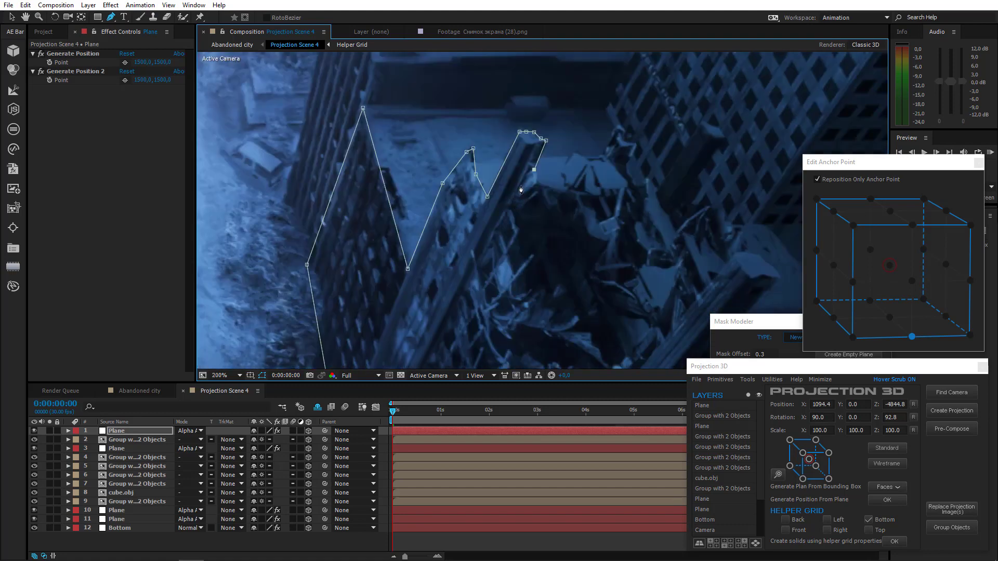
{"action": "left_click", "coordinate": [519, 188]}
{"action": "left_click", "coordinate": [507, 212]}
Step: Continue the mask down the ragged edge below the upright beam, around the thin protruding shard and the debris beneath it
{"action": "scroll", "coordinate": [515, 228], "scroll_direction": "up", "scroll_amount": 1}
{"action": "left_click", "coordinate": [537, 195]}
{"action": "left_click", "coordinate": [539, 212]}
{"action": "left_click", "coordinate": [548, 220]}
{"action": "left_click", "coordinate": [522, 268]}
{"action": "left_click", "coordinate": [538, 310]}
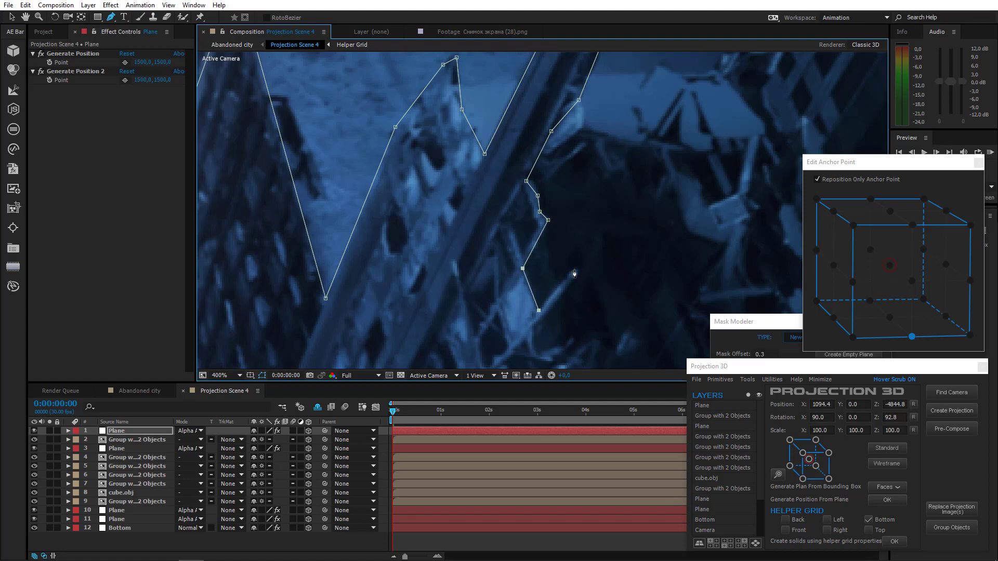
{"action": "left_click", "coordinate": [573, 269]}
{"action": "scroll", "coordinate": [575, 272], "scroll_direction": "up", "scroll_amount": 2}
{"action": "left_click", "coordinate": [460, 67]}
{"action": "left_click", "coordinate": [334, 235]}
{"action": "left_click_drag", "start_coordinate": [490, 216], "coordinate": [476, 230]}
{"action": "left_click", "coordinate": [479, 253]}
{"action": "left_click", "coordinate": [493, 252]}
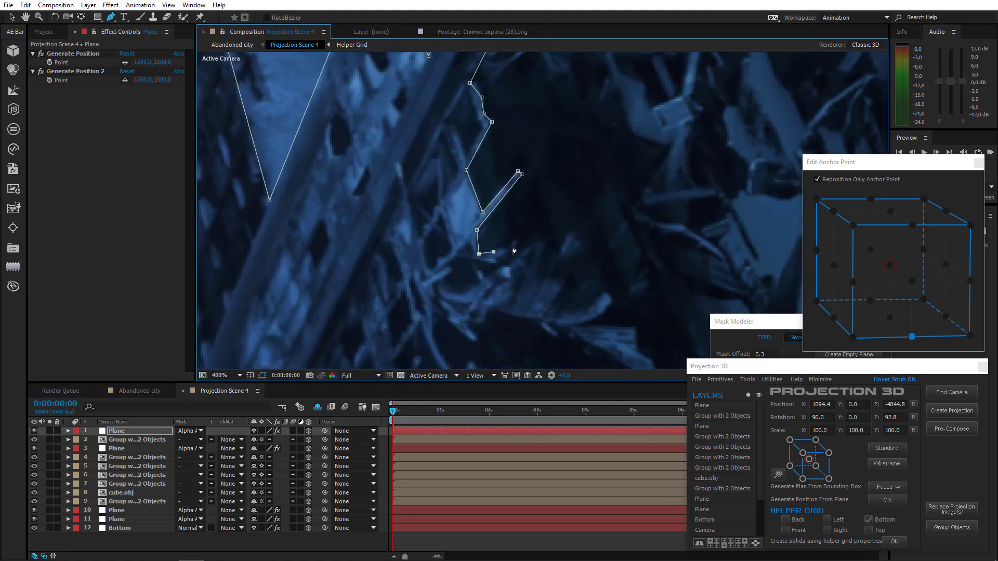
{"action": "left_click", "coordinate": [515, 241]}
{"action": "left_click", "coordinate": [502, 260]}
{"action": "left_click", "coordinate": [508, 265]}
Step: Trace the mask down the middle of the collapsed wall, following its curved debris and jagged broken edges
{"action": "left_click_drag", "start_coordinate": [518, 304], "coordinate": [501, 192]}
{"action": "left_click", "coordinate": [492, 185]}
{"action": "left_click", "coordinate": [459, 225]}
{"action": "left_click", "coordinate": [419, 195]}
{"action": "left_click_drag", "start_coordinate": [417, 233], "coordinate": [425, 246]}
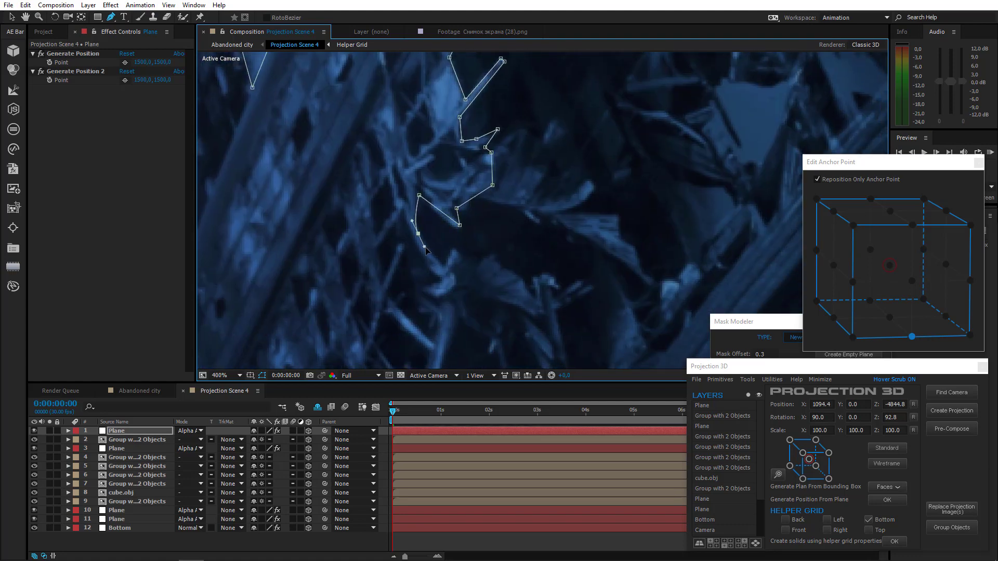
{"action": "left_click", "coordinate": [444, 263]}
{"action": "left_click", "coordinate": [452, 249]}
{"action": "left_click", "coordinate": [461, 257]}
{"action": "left_click", "coordinate": [452, 269]}
{"action": "left_click_drag", "start_coordinate": [460, 301], "coordinate": [444, 235]}
{"action": "left_click", "coordinate": [444, 229]}
{"action": "left_click", "coordinate": [438, 259]}
{"action": "scroll", "coordinate": [438, 260], "scroll_direction": "down", "scroll_amount": 1}
{"action": "left_click_drag", "start_coordinate": [481, 264], "coordinate": [536, 221]}
{"action": "left_click", "coordinate": [467, 298]}
{"action": "scroll", "coordinate": [537, 221], "scroll_direction": "up", "scroll_amount": 1}
{"action": "left_click", "coordinate": [536, 204]}
{"action": "left_click", "coordinate": [497, 214]}
{"action": "left_click", "coordinate": [522, 244]}
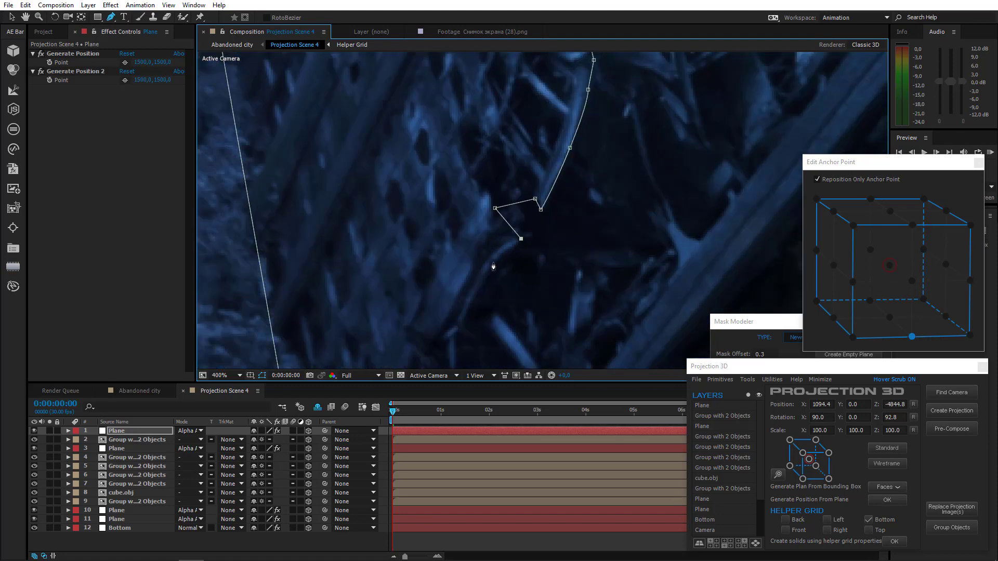
{"action": "left_click", "coordinate": [490, 276]}
Step: Trace the lowest part of the broken wall edge down to the foot of the long diagonal beam
{"action": "scroll", "coordinate": [468, 234], "scroll_direction": "down", "scroll_amount": 1}
{"action": "left_click", "coordinate": [448, 206]}
{"action": "left_click", "coordinate": [445, 246]}
{"action": "left_click", "coordinate": [431, 231]}
{"action": "left_click_drag", "start_coordinate": [416, 255], "coordinate": [412, 263]}
{"action": "left_click", "coordinate": [413, 276]}
{"action": "left_click", "coordinate": [422, 281]}
{"action": "left_click", "coordinate": [439, 282]}
{"action": "left_click_drag", "start_coordinate": [464, 317], "coordinate": [413, 229]}
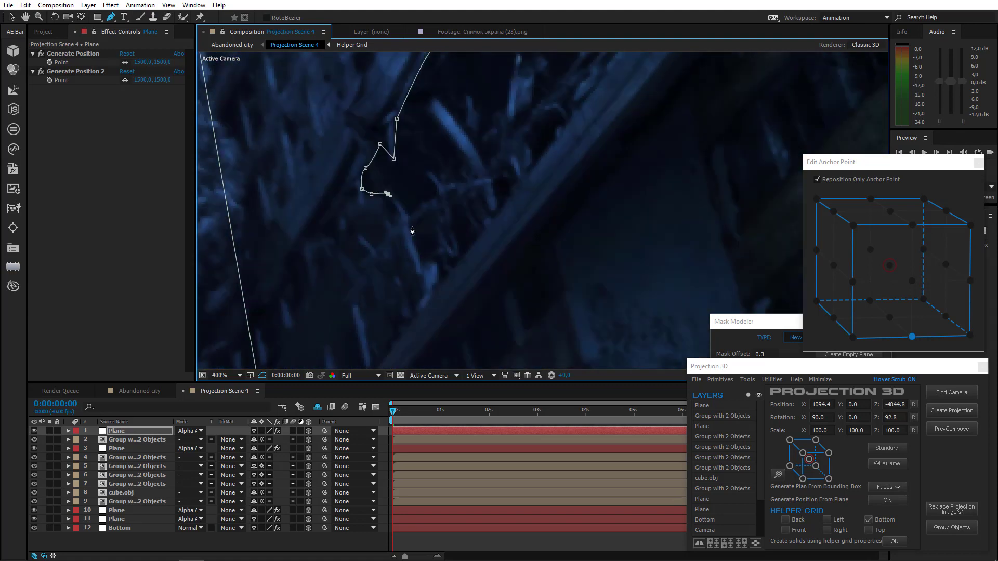
{"action": "left_click", "coordinate": [409, 222]}
{"action": "left_click", "coordinate": [419, 255]}
Step: Run the mask up the long diagonal beam, around its upper end and back to the roof corner beneath it
{"action": "left_click_drag", "start_coordinate": [577, 142], "coordinate": [522, 173]}
{"action": "scroll", "coordinate": [506, 287], "scroll_direction": "down", "scroll_amount": 2}
{"action": "left_click", "coordinate": [508, 243]}
{"action": "scroll", "coordinate": [574, 179], "scroll_direction": "up", "scroll_amount": 1}
{"action": "left_click", "coordinate": [545, 217]}
{"action": "left_click", "coordinate": [555, 228]}
{"action": "left_click", "coordinate": [559, 235]}
{"action": "left_click", "coordinate": [509, 185]}
Step: Run the mask down the building's near corner edge past the image border and close it at its starting point
{"action": "left_click_drag", "start_coordinate": [587, 331], "coordinate": [472, 124]}
{"action": "scroll", "coordinate": [556, 289], "scroll_direction": "down", "scroll_amount": 1}
{"action": "left_click", "coordinate": [574, 326]}
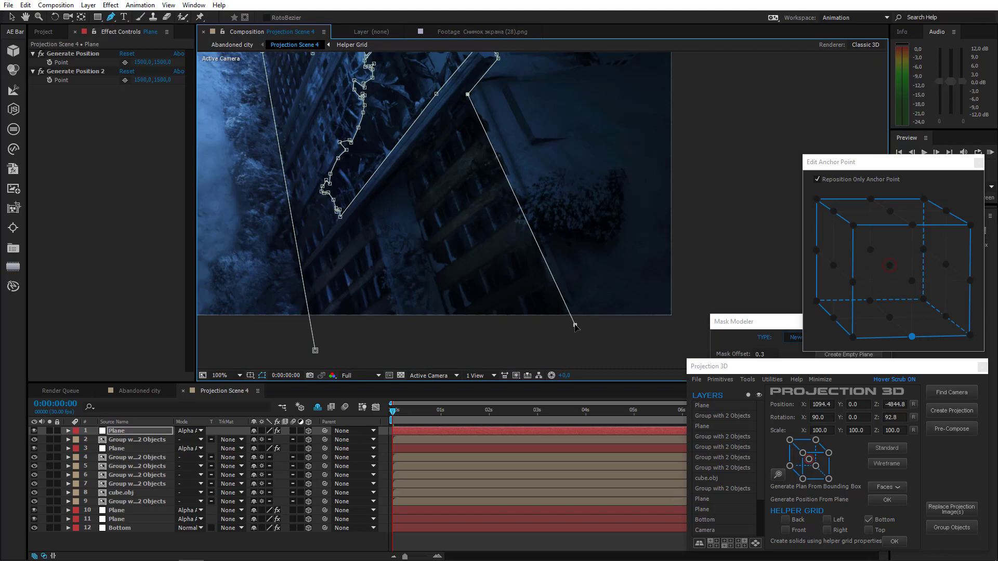
{"action": "left_click", "coordinate": [315, 351]}
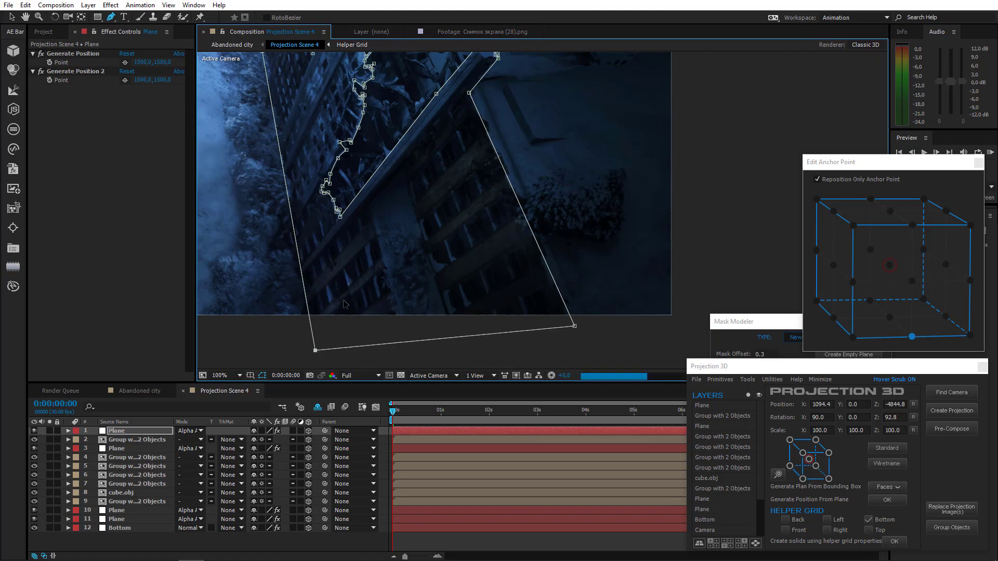
Step: Place the masked plane's Generate Position point on the roof corner beneath the diagonal beam's upper end
{"action": "scroll", "coordinate": [401, 281], "scroll_direction": "down", "scroll_amount": 2}
{"action": "left_click_drag", "start_coordinate": [408, 268], "coordinate": [346, 295]}
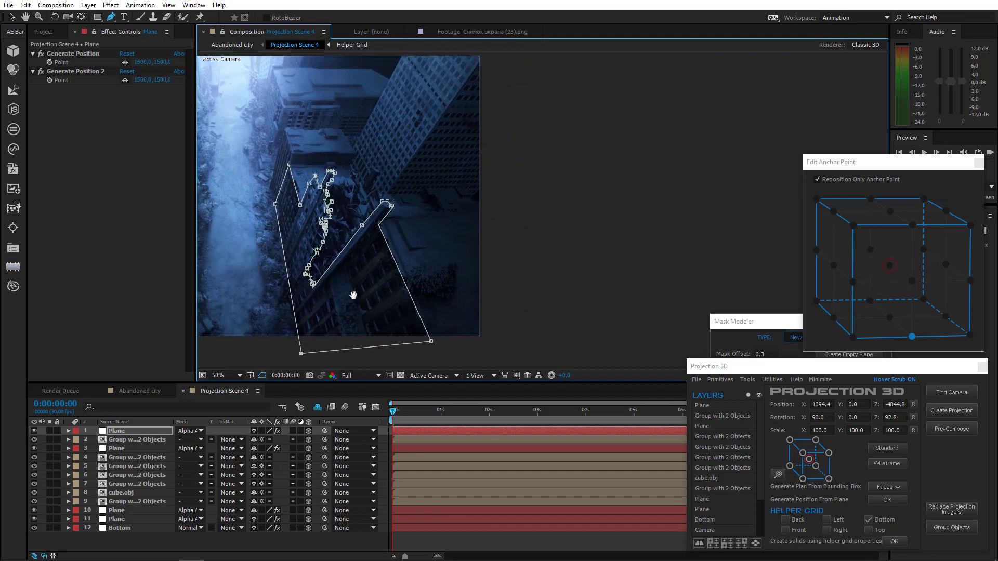
{"action": "left_click", "coordinate": [124, 62]}
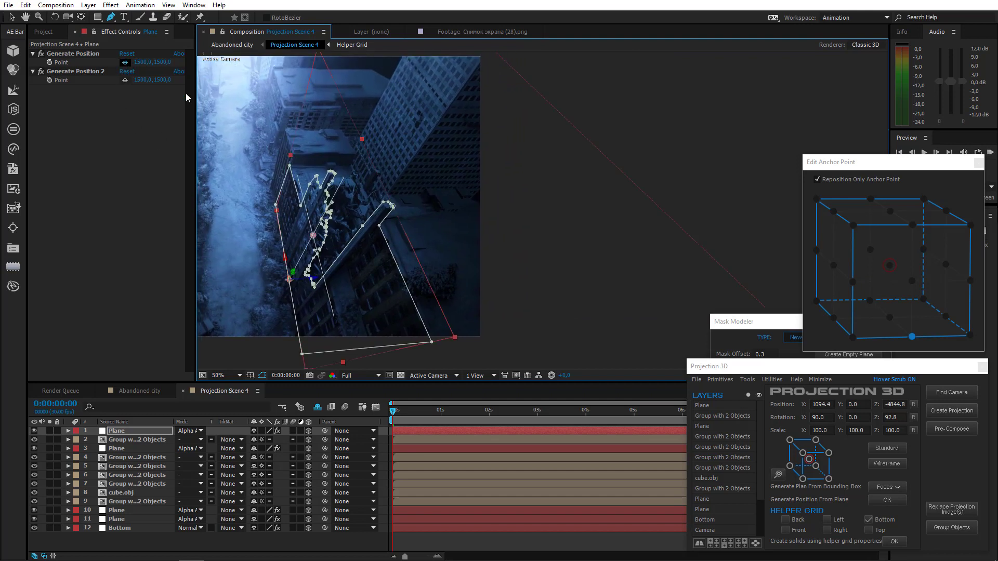
{"action": "left_click", "coordinate": [379, 225]}
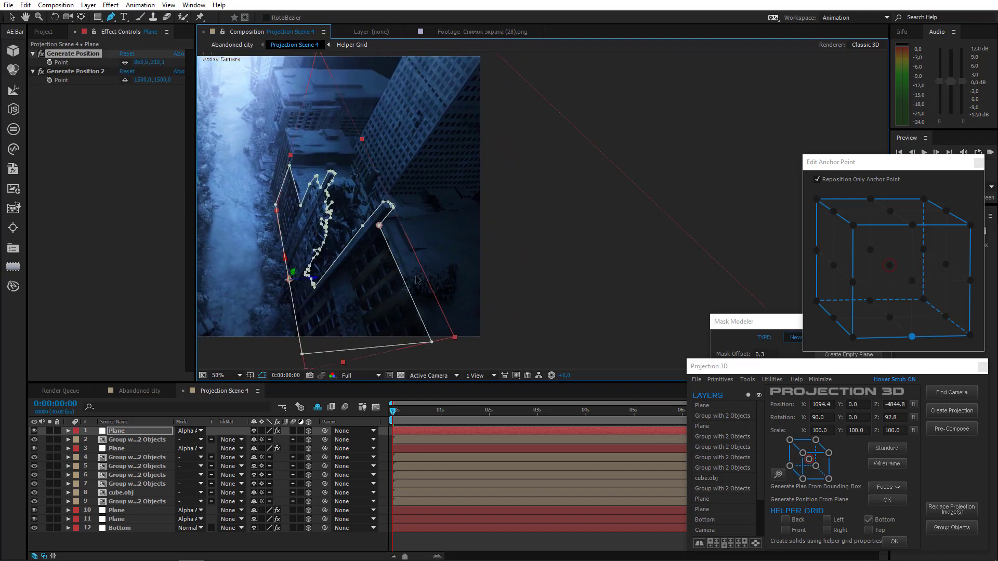
Step: Generate a new plane from the roof corner point and set its anchor point to the bottom front left corner
{"action": "left_click", "coordinate": [752, 383]}
{"action": "left_click", "coordinate": [768, 460]}
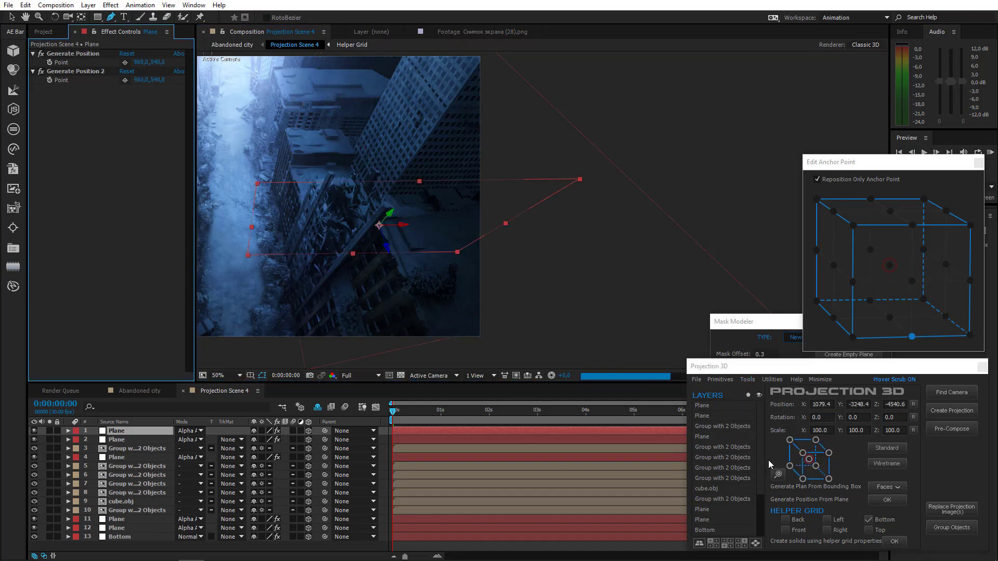
{"action": "left_click", "coordinate": [852, 338]}
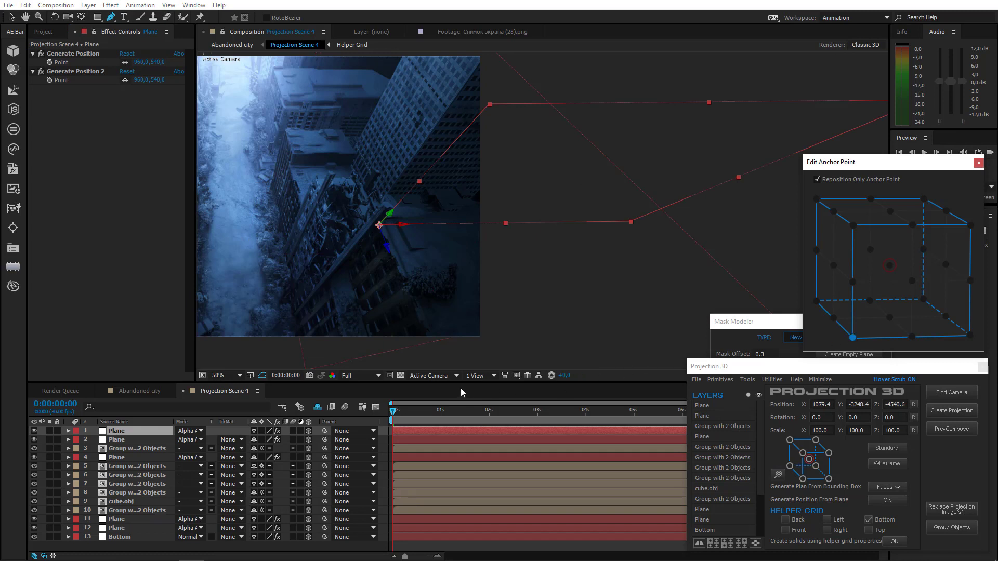
Step: Set the new roof plane's X Rotation to 90°
{"action": "left_click", "coordinate": [135, 431]}
{"action": "key", "text": "r"}
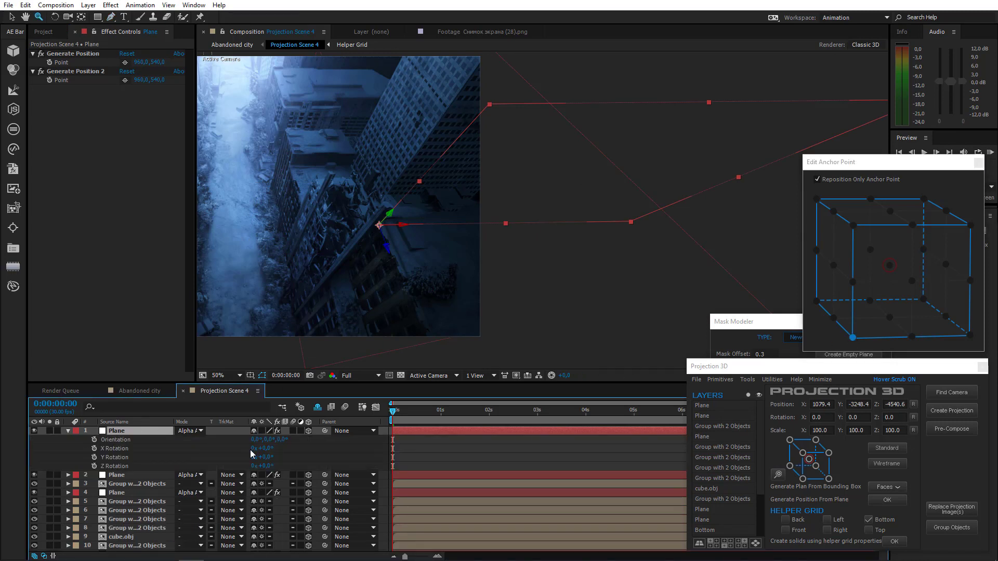
{"action": "left_click", "coordinate": [265, 448]}
{"action": "type", "text": "90"}
{"action": "key", "text": "Return"}
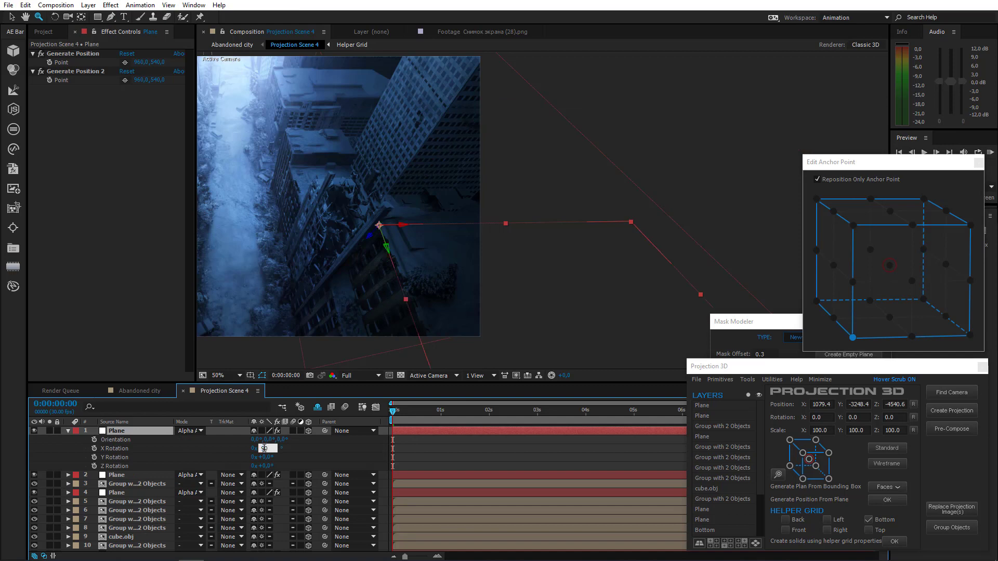
Step: Inspect the roof plane in Custom View 1 and adjust its X Rotation to 87° to align with the facade's top edge
{"action": "left_click", "coordinate": [431, 376]}
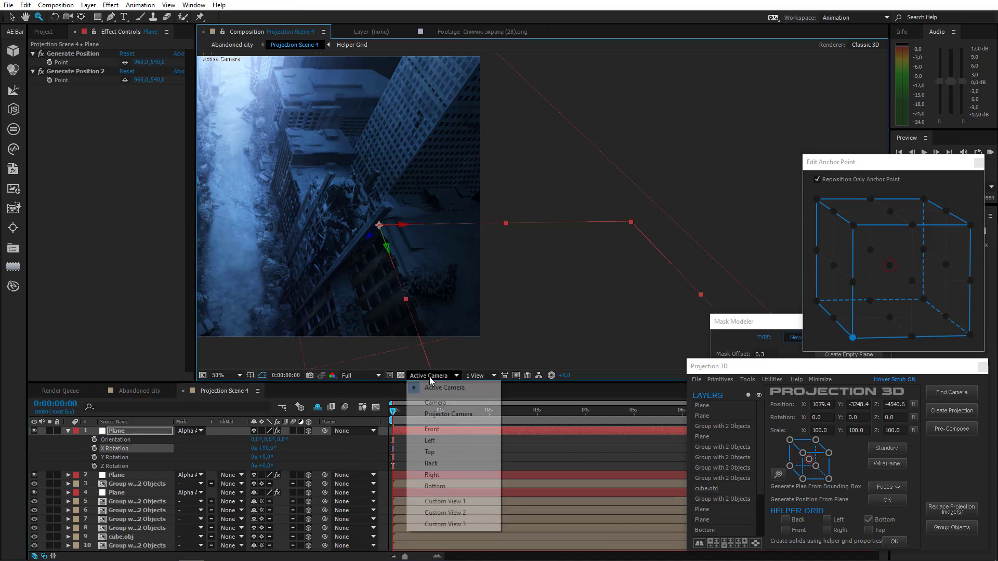
{"action": "left_click", "coordinate": [457, 501]}
{"action": "key", "text": "c"}
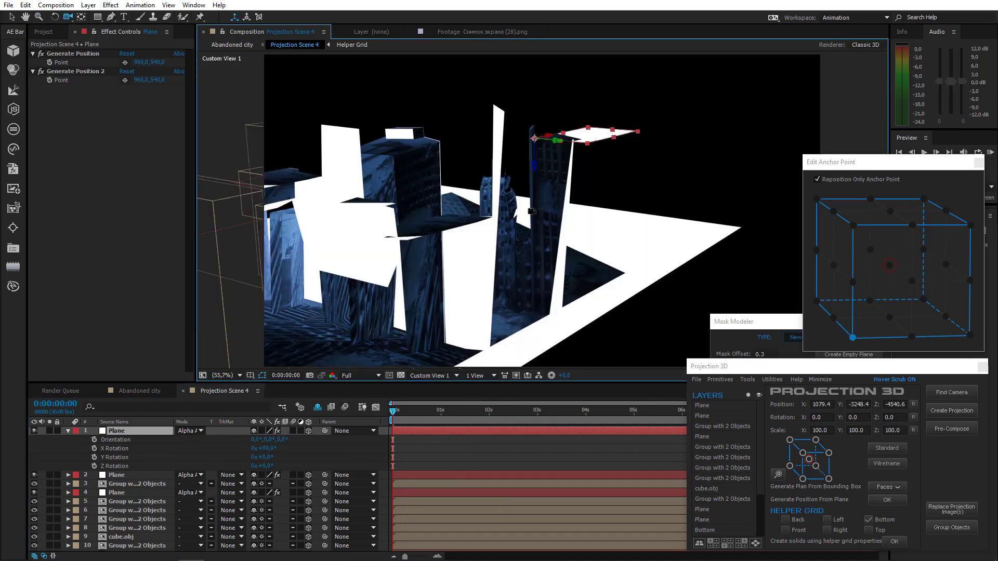
{"action": "mouse_move", "coordinate": [514, 263]}
{"action": "left_mouse_down"}
{"action": "mouse_move", "coordinate": [517, 275]}
{"action": "mouse_move", "coordinate": [522, 260]}
{"action": "mouse_move", "coordinate": [526, 278]}
{"action": "left_mouse_up"}
{"action": "scroll", "coordinate": [517, 275], "scroll_direction": "up", "scroll_amount": 1}
{"action": "scroll", "coordinate": [527, 278], "scroll_direction": "up", "scroll_amount": 3}
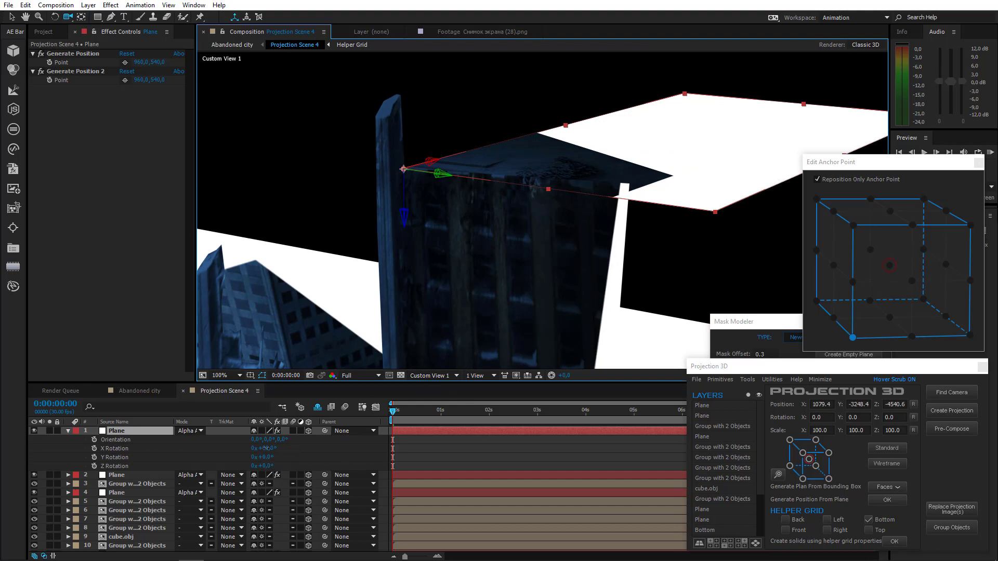
{"action": "left_click_drag", "start_coordinate": [265, 448], "coordinate": [264, 448]}
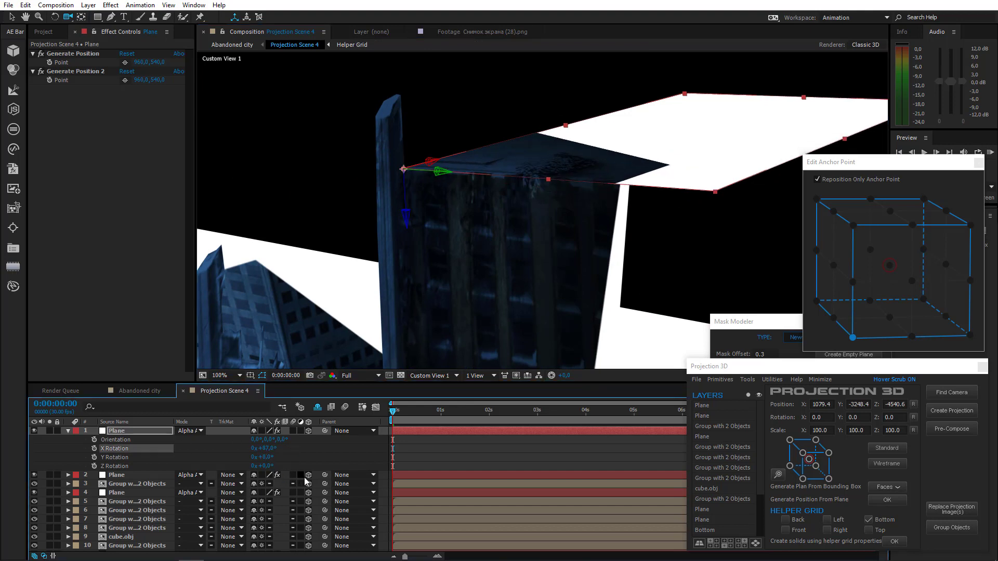
Step: In the Active Camera view, mask the roof plane with the Pen tool, following the roof's rear edge and extending past the image's right and bottom borders
{"action": "left_click", "coordinate": [422, 375]}
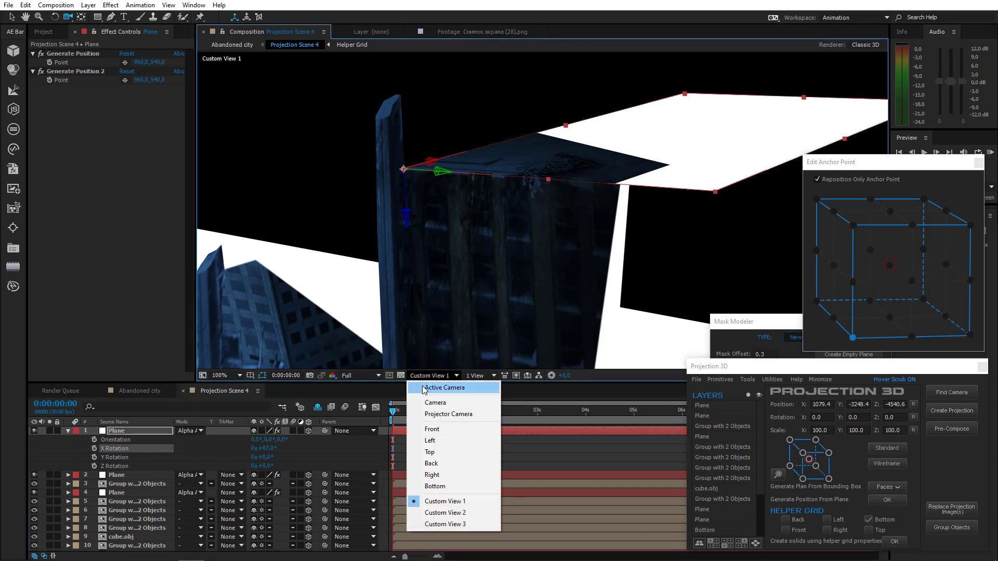
{"action": "left_click", "coordinate": [416, 388]}
{"action": "key", "text": "v"}
{"action": "scroll", "coordinate": [453, 298], "scroll_direction": "down", "scroll_amount": 1}
{"action": "left_click_drag", "start_coordinate": [453, 298], "coordinate": [302, 279]}
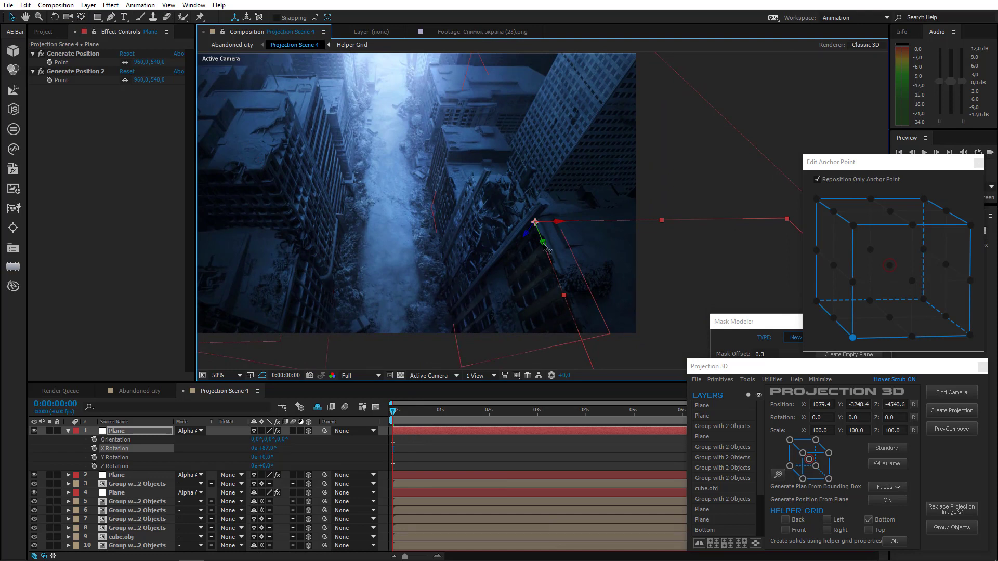
{"action": "left_click_drag", "start_coordinate": [544, 246], "coordinate": [537, 230]}
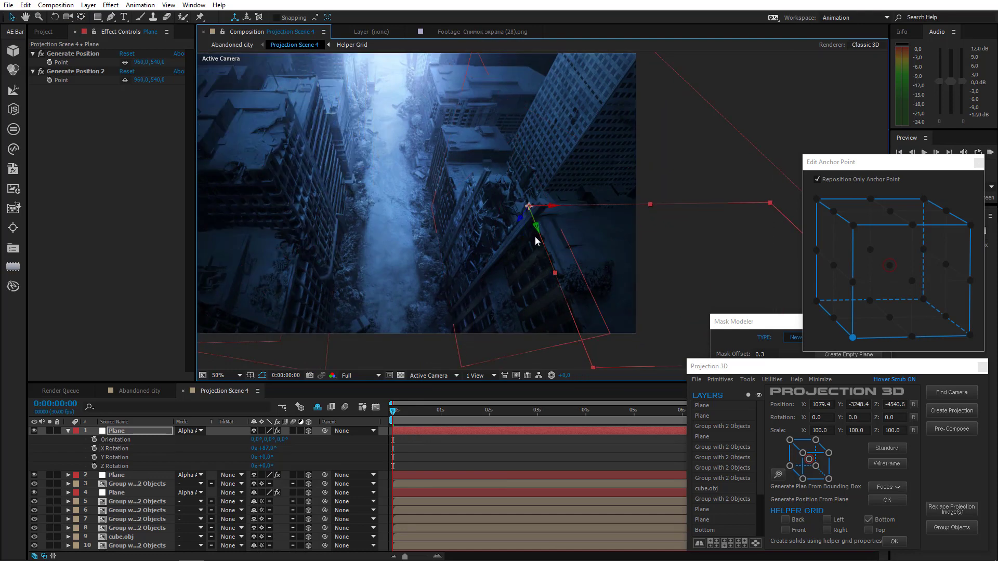
{"action": "scroll", "coordinate": [534, 235], "scroll_direction": "up", "scroll_amount": 2}
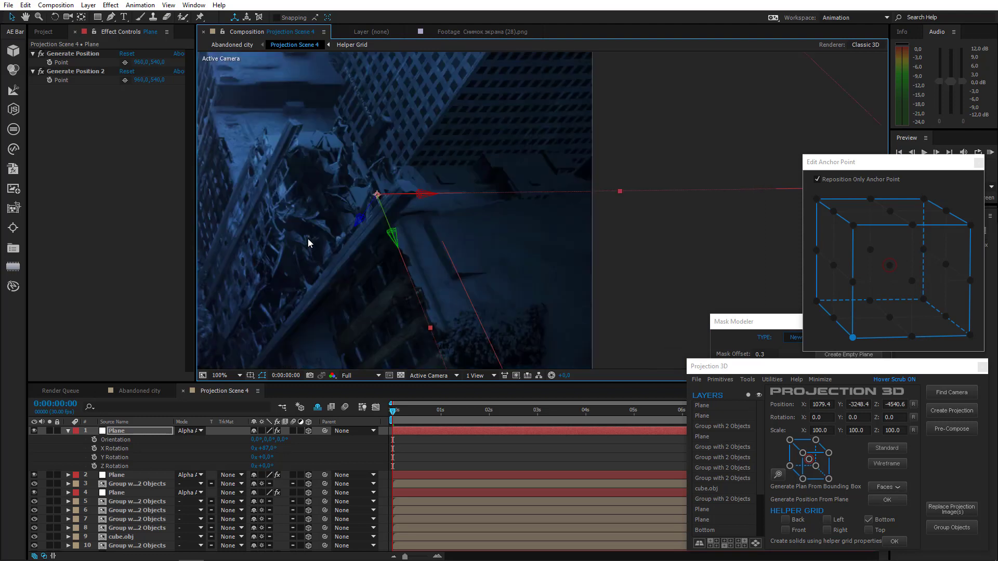
{"action": "left_click_drag", "start_coordinate": [354, 255], "coordinate": [319, 242]}
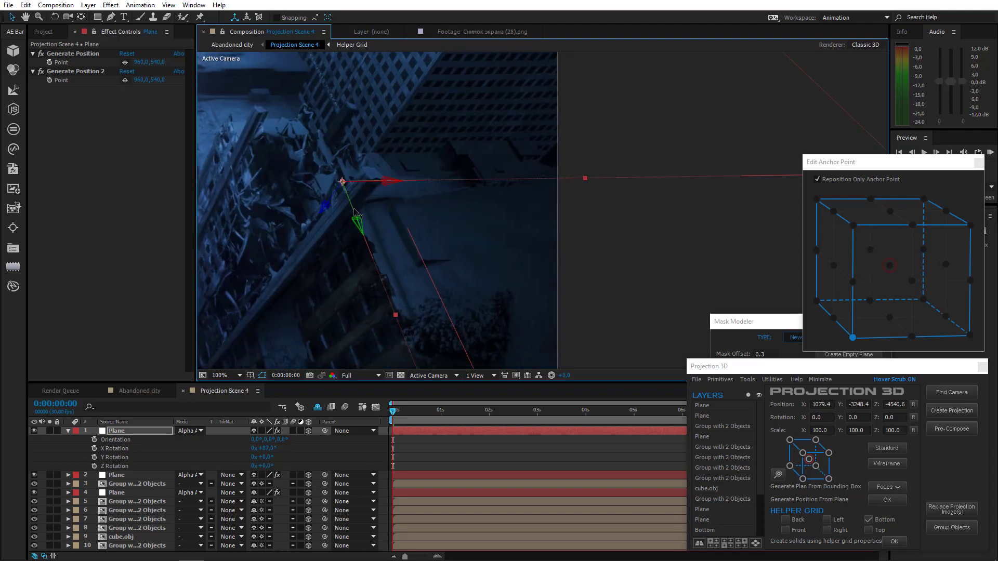
{"action": "left_click_drag", "start_coordinate": [352, 263], "coordinate": [348, 234]}
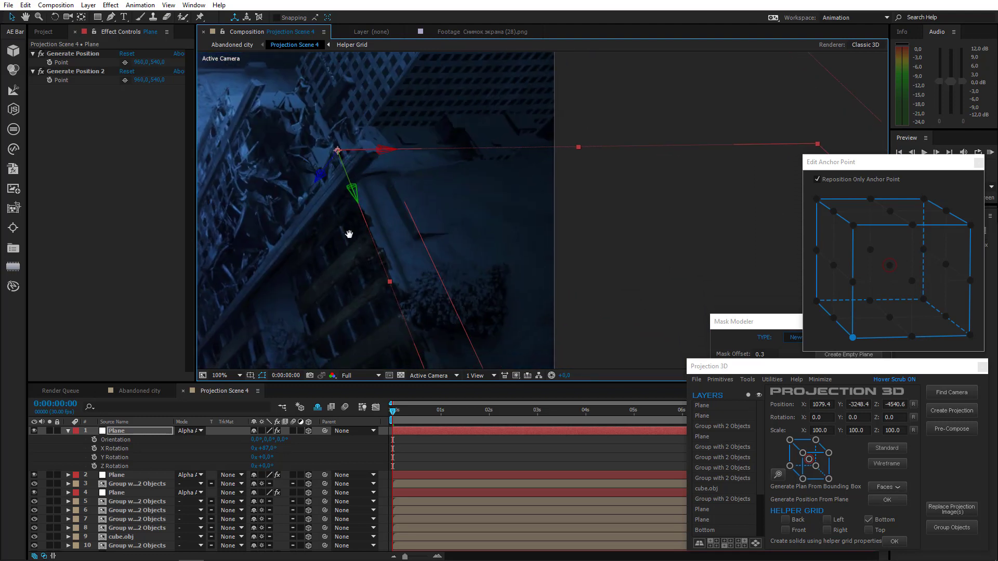
{"action": "key", "text": "g"}
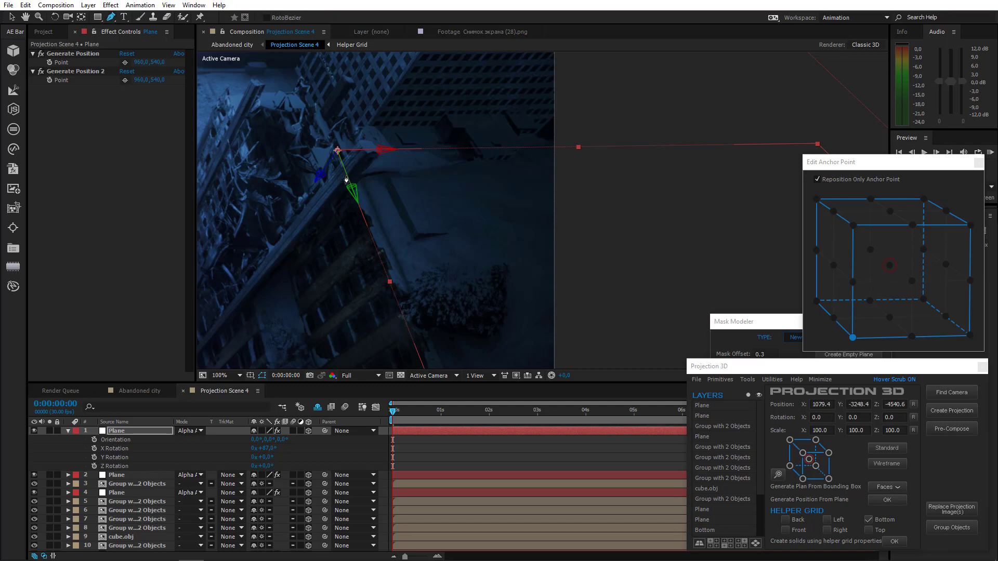
{"action": "left_click", "coordinate": [346, 176]}
{"action": "left_click", "coordinate": [397, 170]}
{"action": "left_click", "coordinate": [444, 166]}
{"action": "left_click", "coordinate": [456, 163]}
{"action": "left_click", "coordinate": [484, 159]}
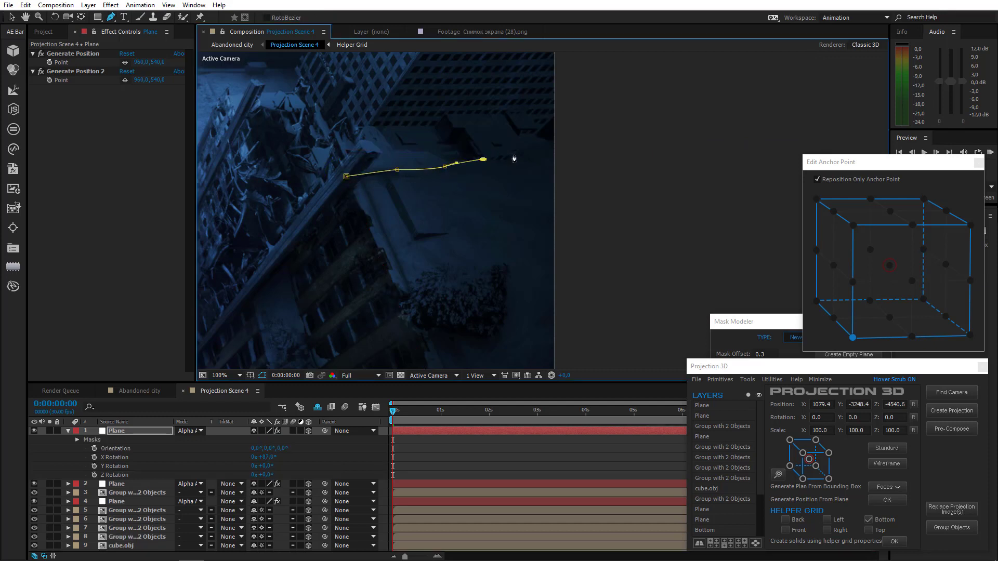
{"action": "left_click", "coordinate": [514, 158]}
{"action": "left_click", "coordinate": [560, 138]}
{"action": "left_click_drag", "start_coordinate": [612, 354], "coordinate": [554, 274]}
{"action": "left_click", "coordinate": [626, 346]}
{"action": "left_click", "coordinate": [396, 345]}
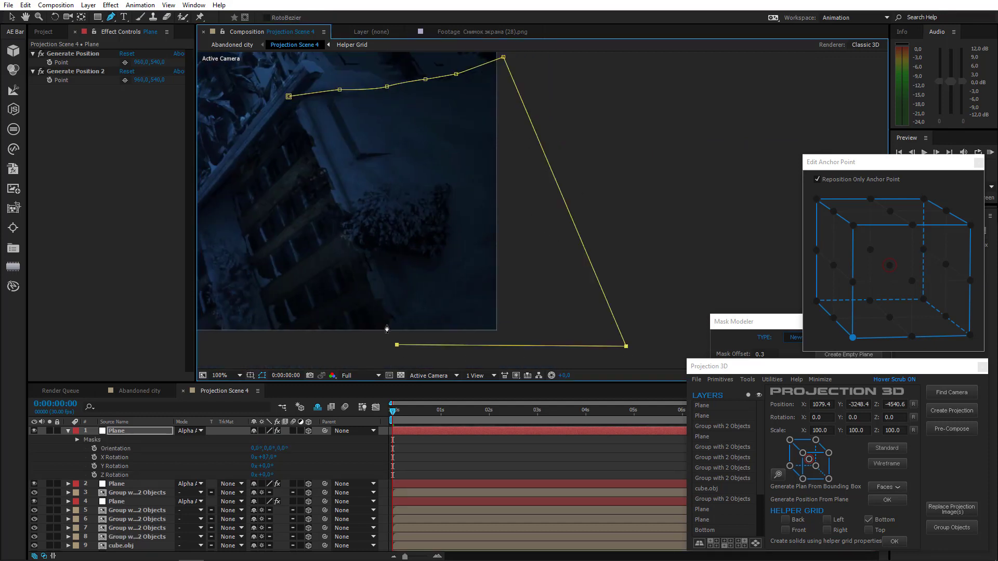
{"action": "left_click", "coordinate": [289, 96]}
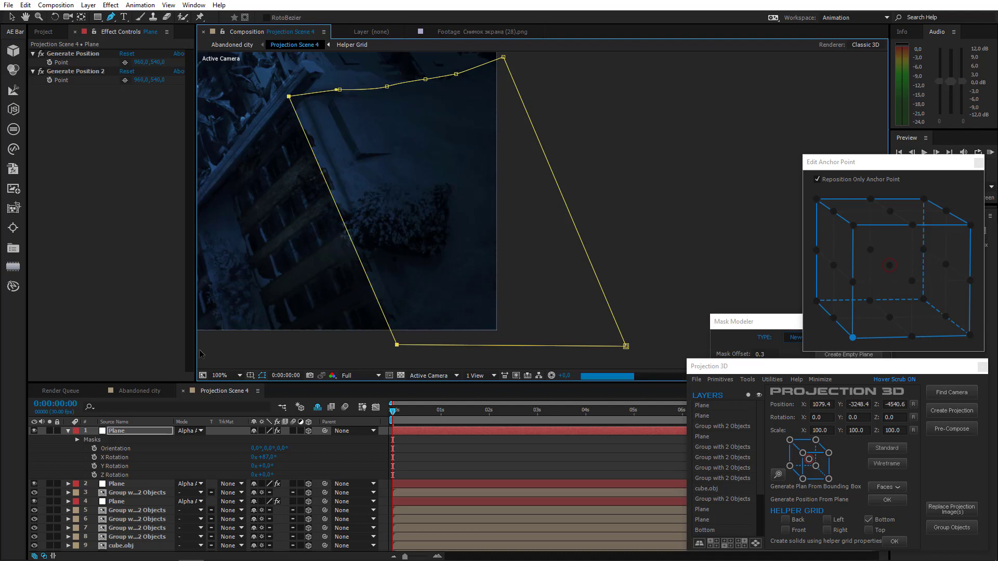
Step: Solo the roof and facade planes briefly to check their masked shapes, and restore the display of all layers
{"action": "left_click", "coordinate": [68, 431]}
{"action": "left_click", "coordinate": [50, 431]}
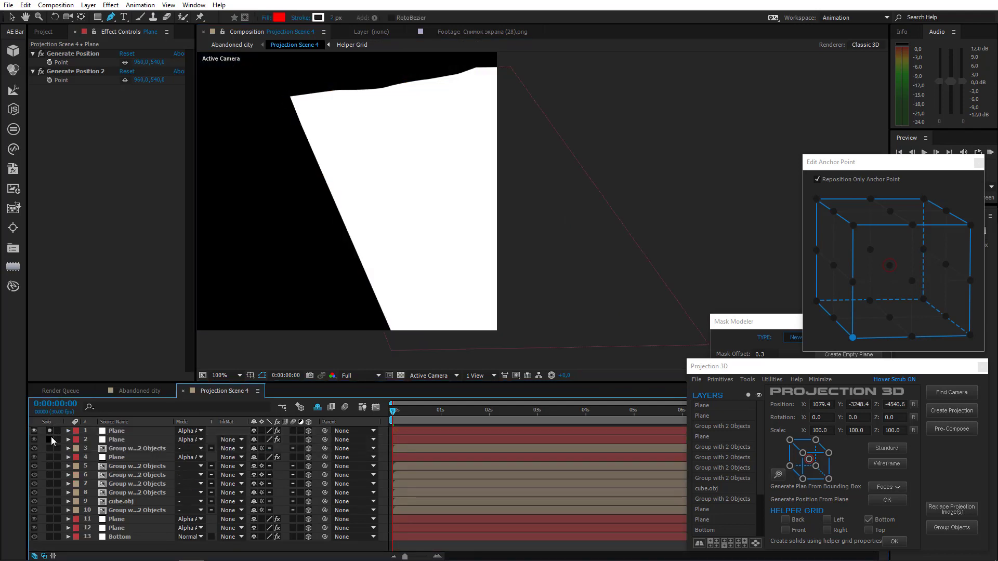
{"action": "left_click", "coordinate": [50, 440]}
{"action": "left_click", "coordinate": [51, 437]}
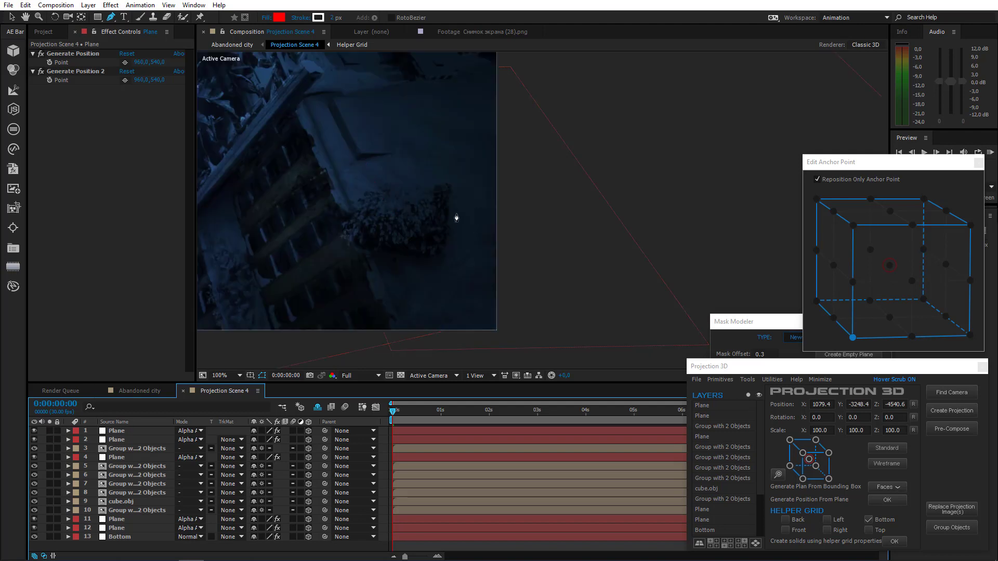
Step: Place the facade plane's first Generate Position point on the tall peak at the far end of its mask
{"action": "left_click", "coordinate": [227, 376]}
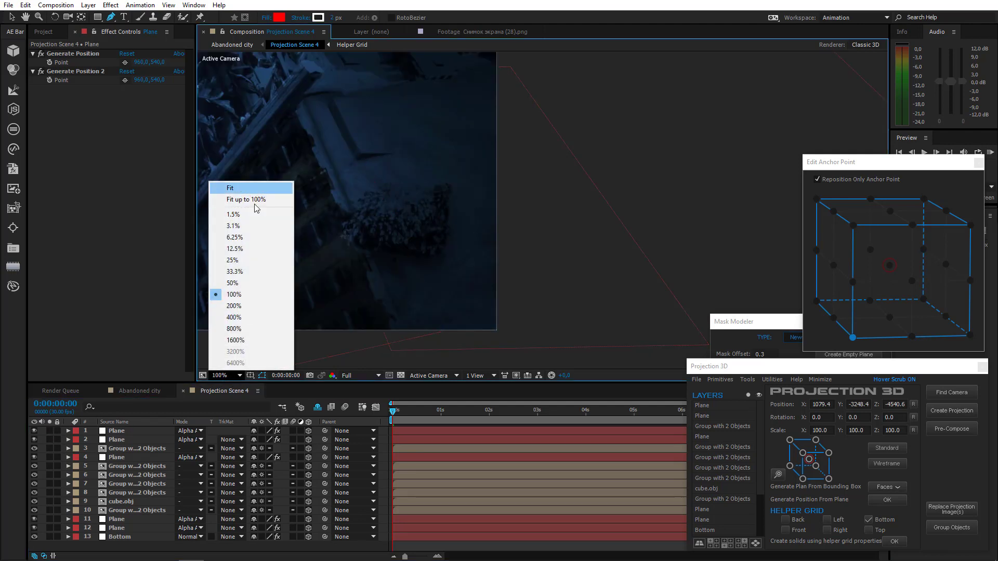
{"action": "left_click", "coordinate": [250, 186]}
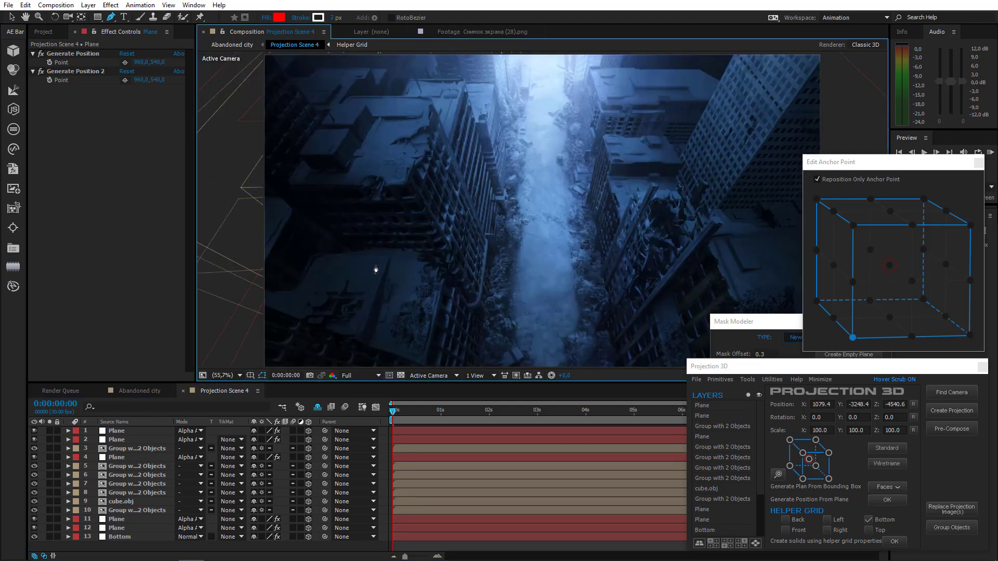
{"action": "left_click", "coordinate": [12, 16]}
{"action": "left_click_drag", "start_coordinate": [597, 265], "coordinate": [451, 269]}
{"action": "left_click", "coordinate": [128, 433]}
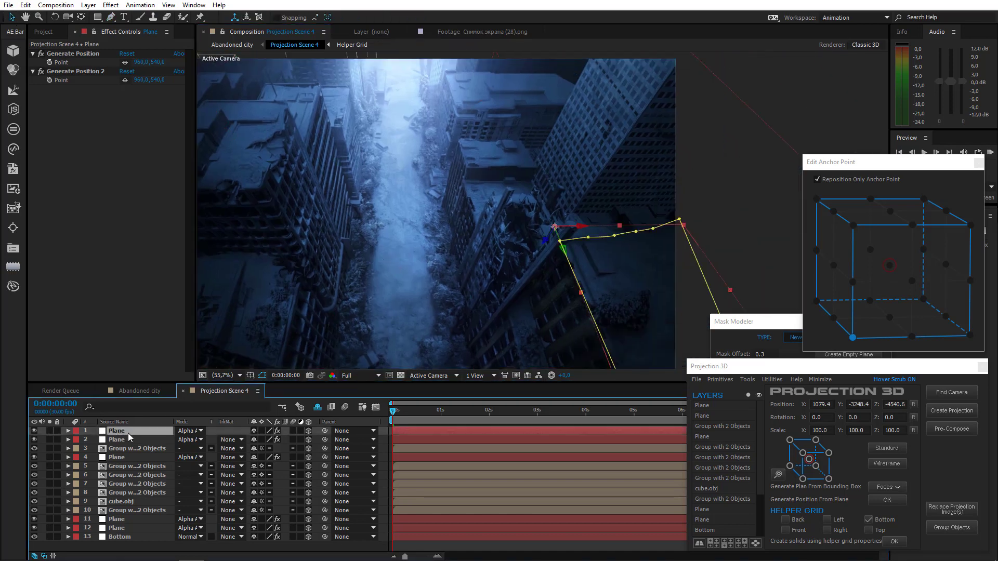
{"action": "left_click", "coordinate": [129, 438]}
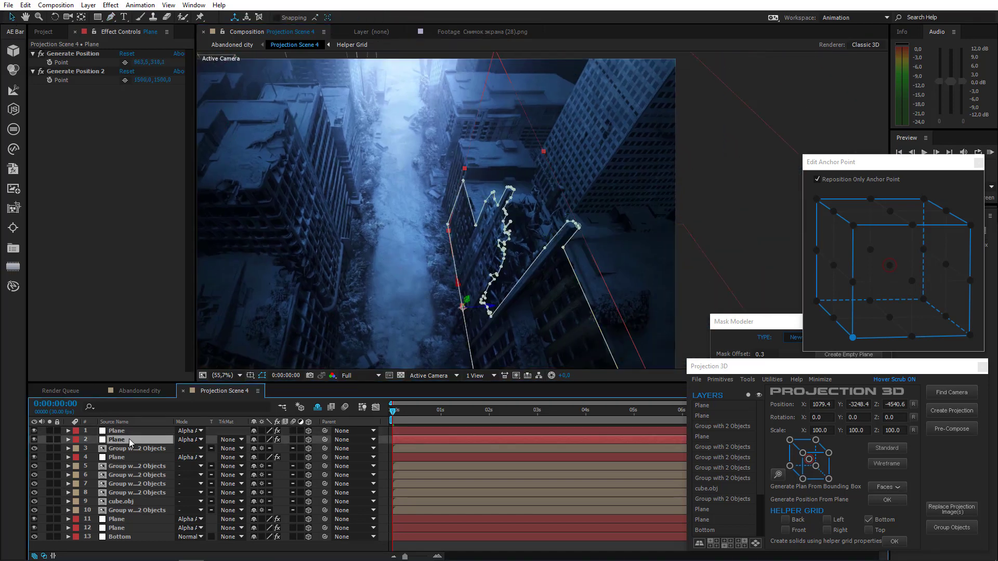
{"action": "left_click", "coordinate": [125, 63]}
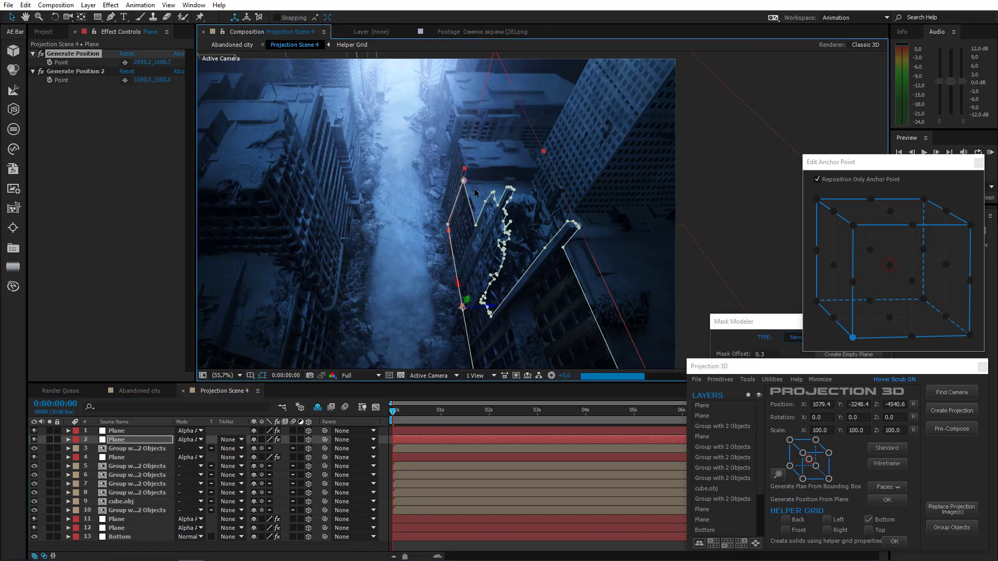
{"action": "key", "text": "slash"}
{"action": "left_click_drag", "start_coordinate": [446, 200], "coordinate": [438, 244]}
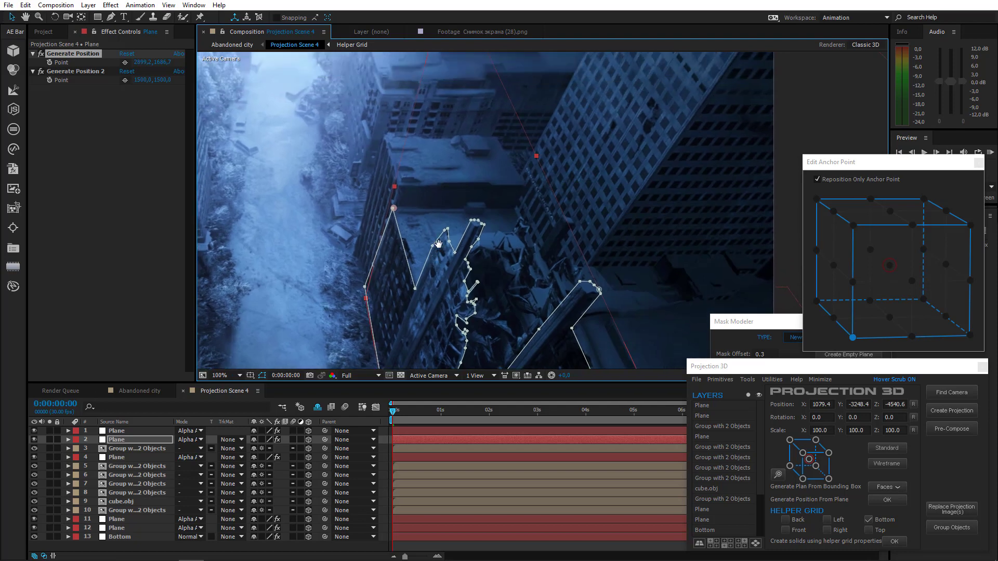
Step: Try to generate a plane from the facade's peak point with its anchor at the bottom front left corner
{"action": "left_click", "coordinate": [746, 383]}
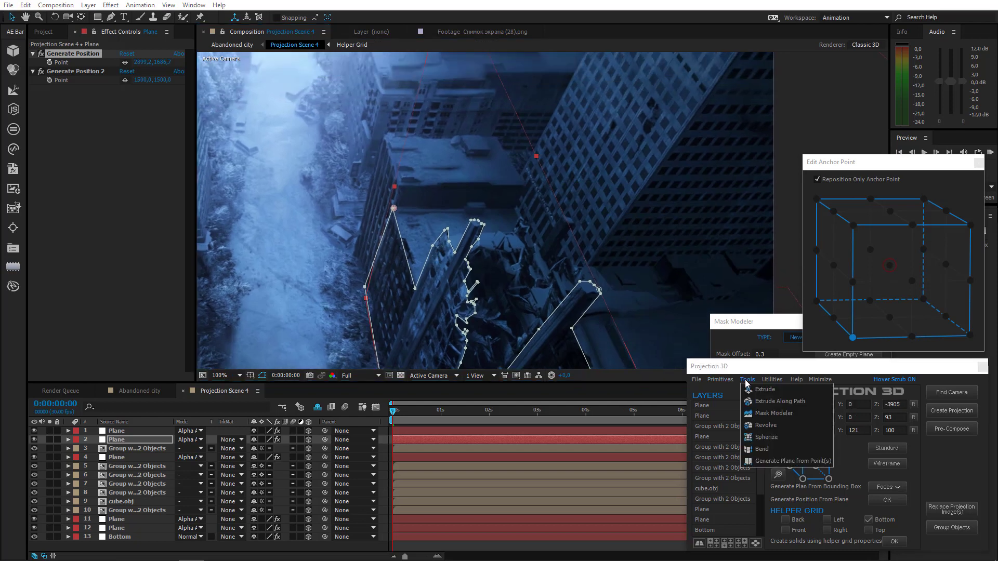
{"action": "left_click", "coordinate": [766, 456]}
{"action": "left_click", "coordinate": [852, 337]}
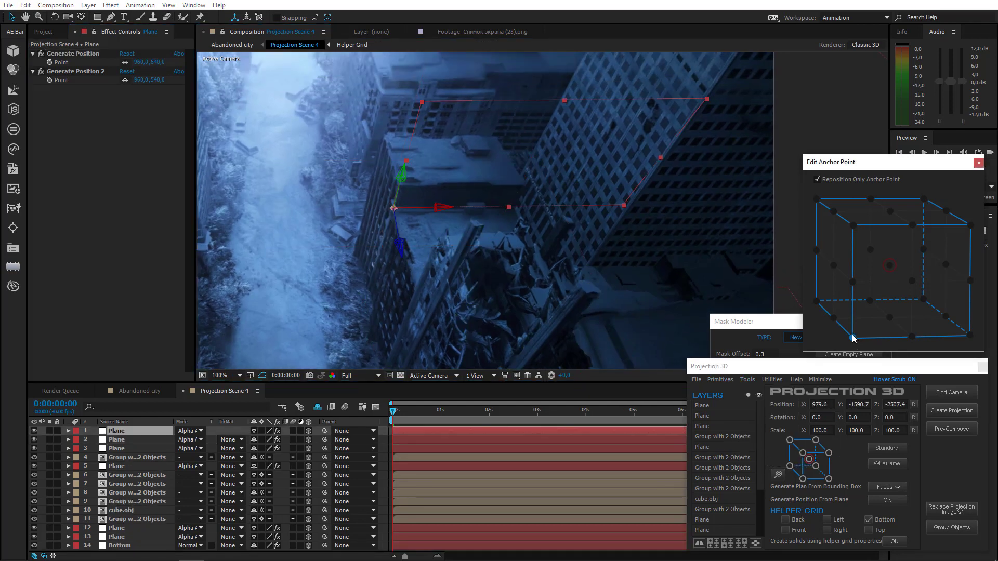
{"action": "key", "text": "r"}
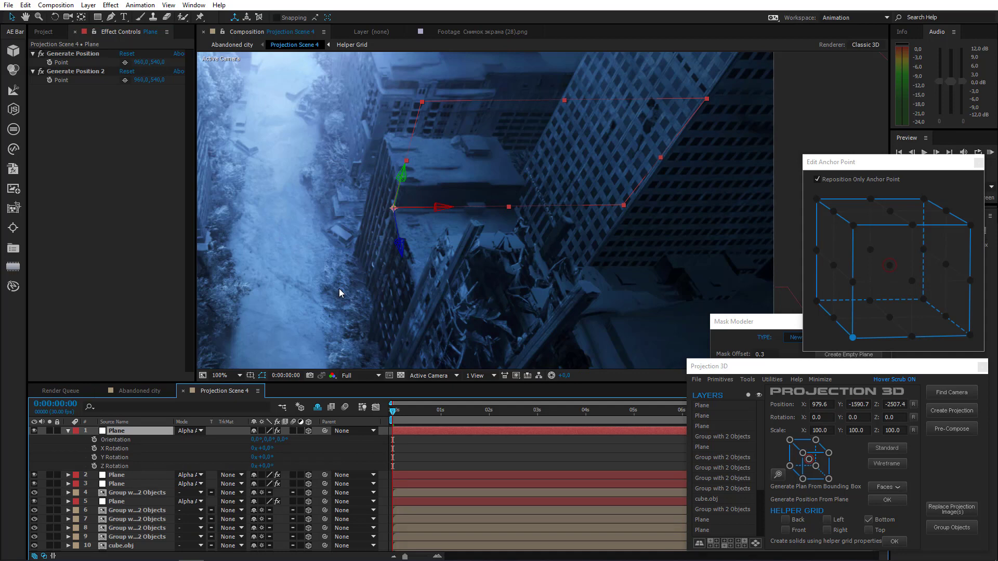
{"action": "key", "text": "Delete"}
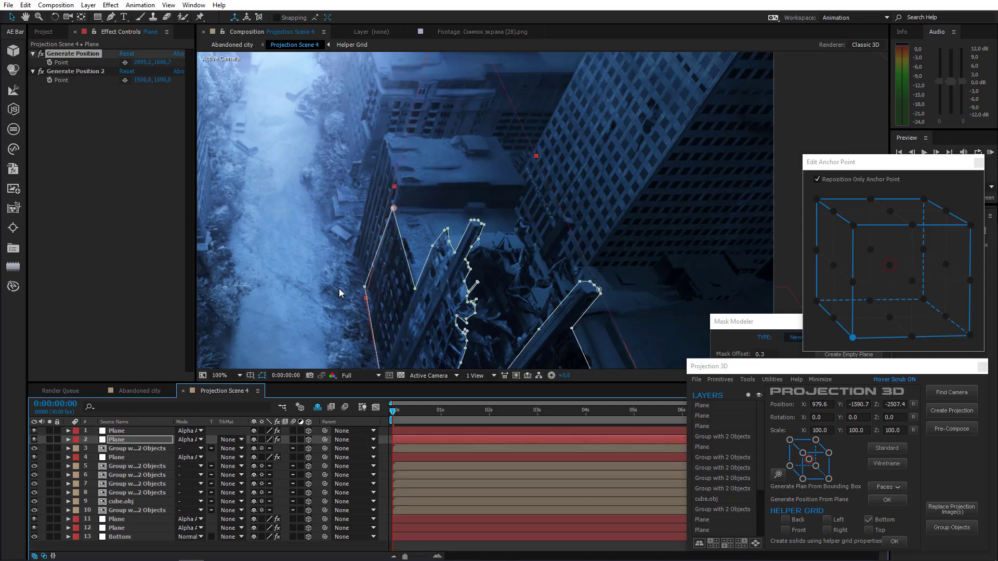
Step: Place the facade plane's Generate Position 2 point at the base of the V-shaped notch beside the far peak
{"action": "left_click", "coordinate": [87, 72]}
{"action": "left_click", "coordinate": [125, 80]}
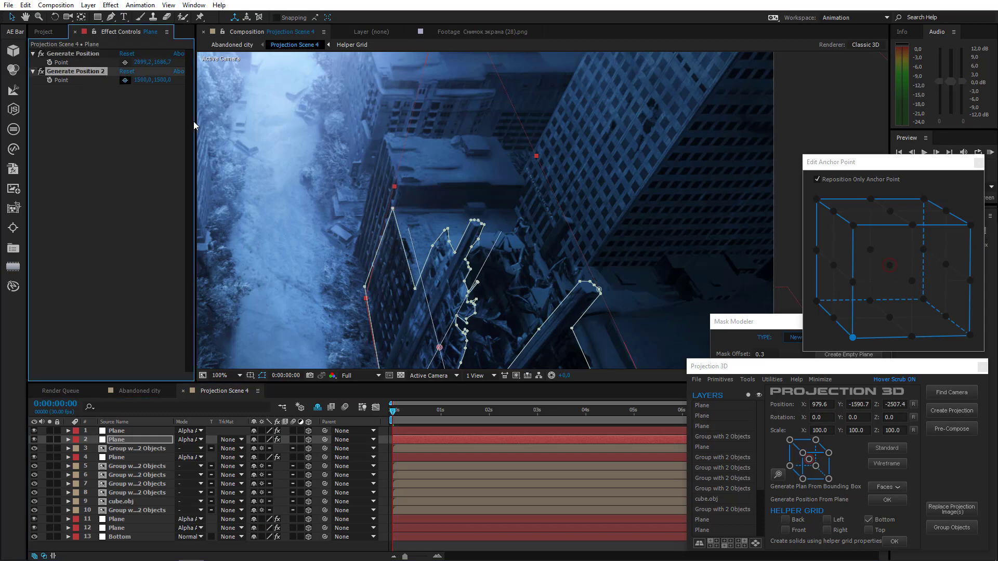
{"action": "left_click", "coordinate": [394, 208]}
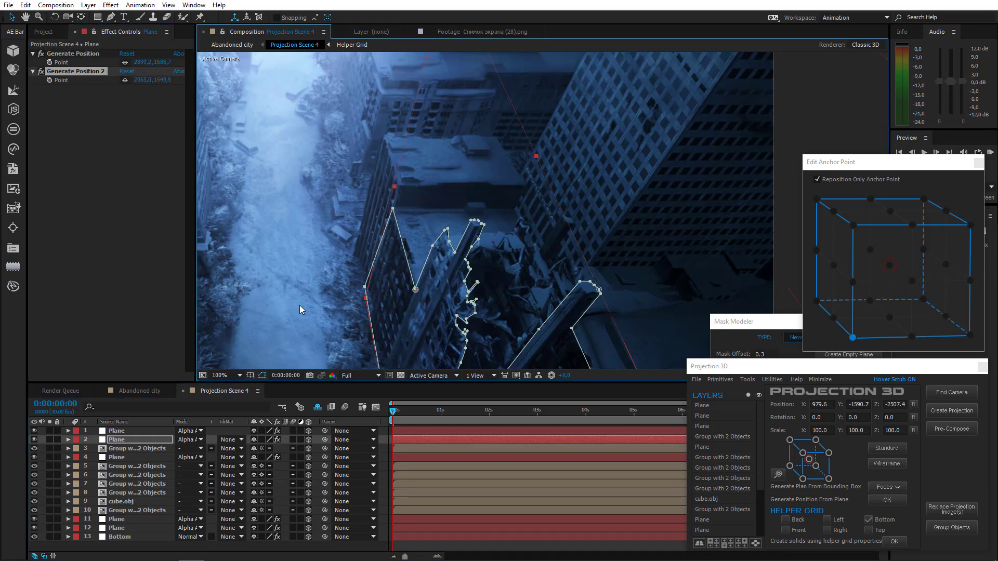
Step: Generate a plane from both Generate Position points and set its anchor point to the top front left corner
{"action": "left_click", "coordinate": [78, 55]}
{"action": "left_click", "coordinate": [79, 69], "text": "shift"}
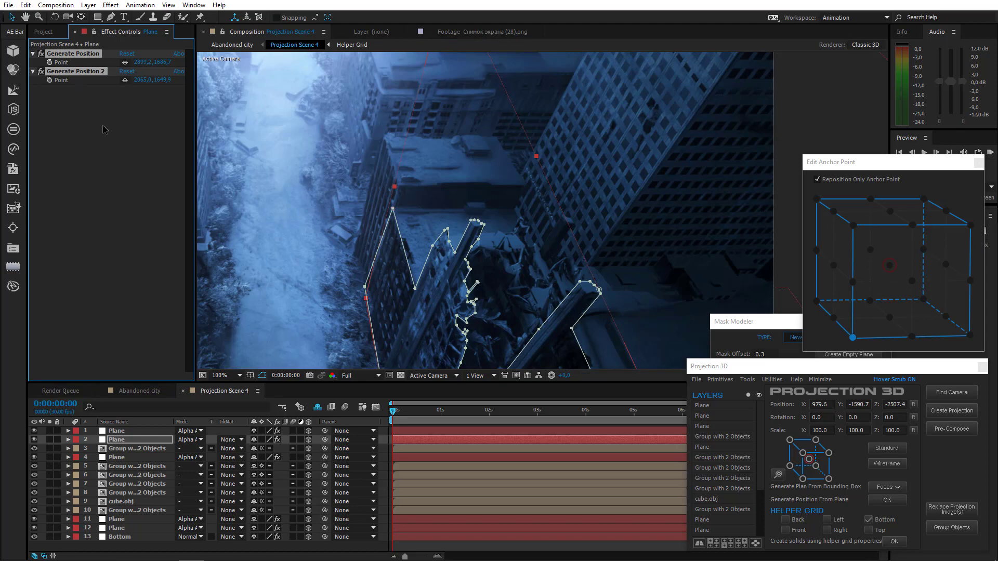
{"action": "left_click", "coordinate": [746, 380]}
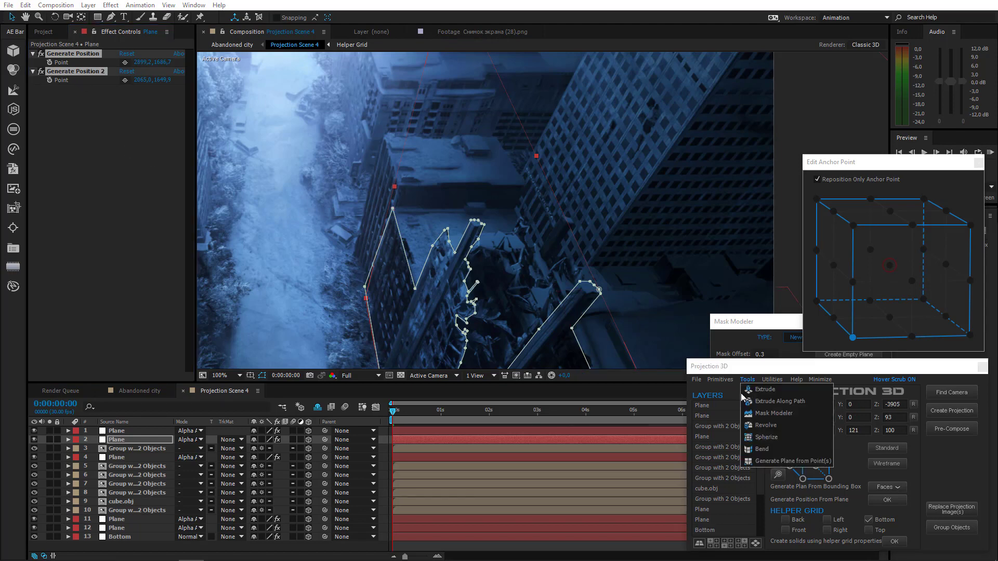
{"action": "left_click", "coordinate": [758, 461]}
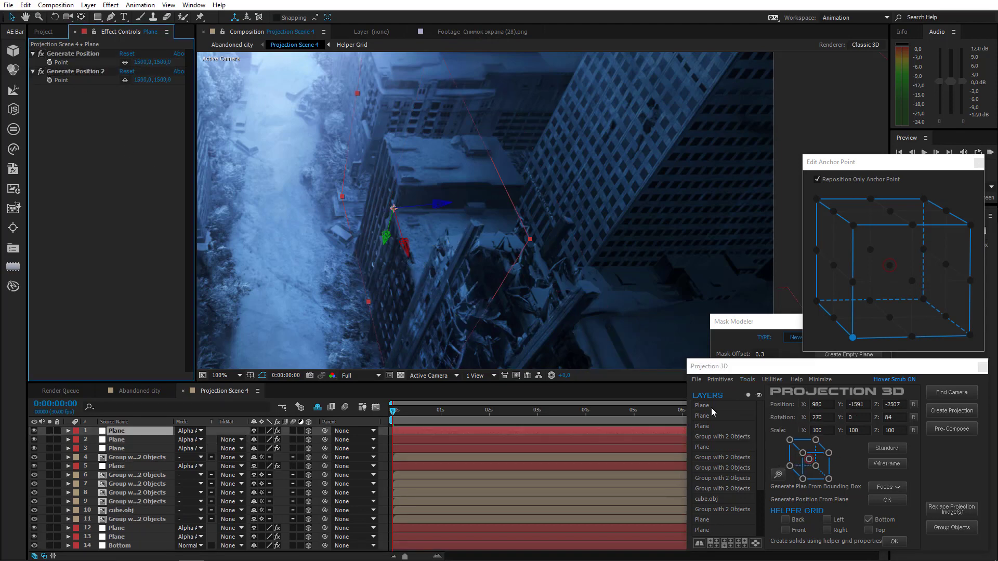
{"action": "left_click", "coordinate": [853, 226]}
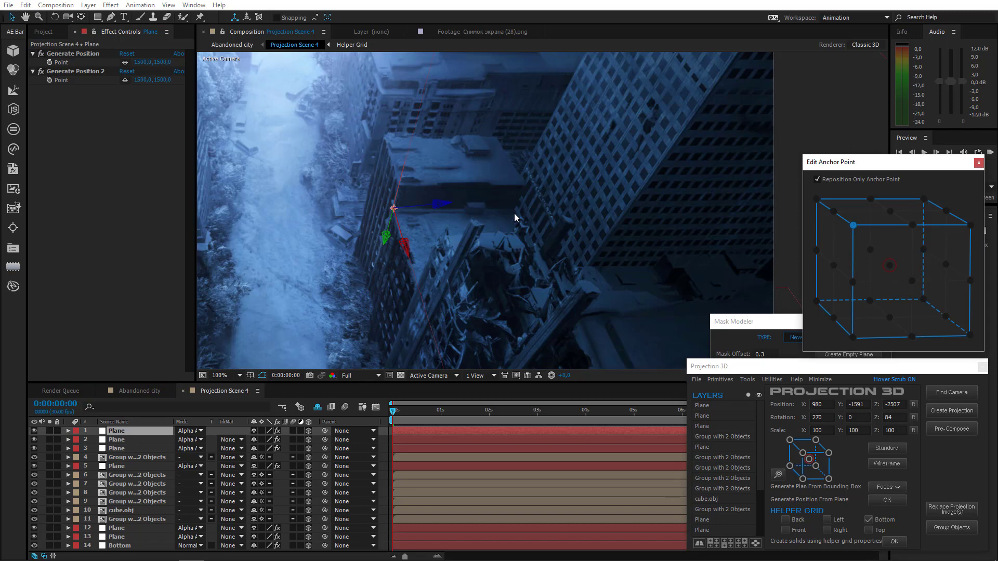
Step: Scale the new plane uniformly to 39%
{"action": "scroll", "coordinate": [494, 216], "scroll_direction": "down", "scroll_amount": 2}
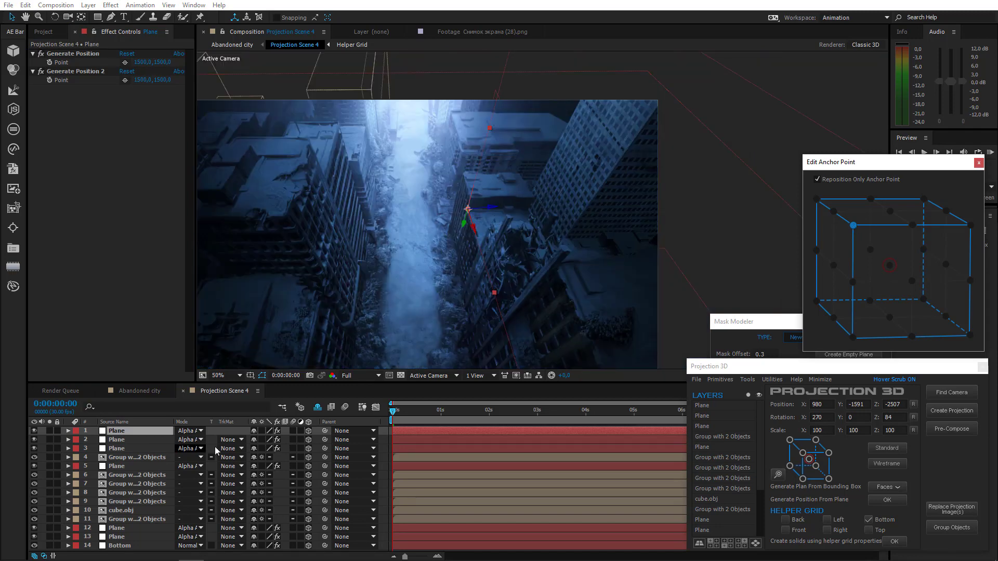
{"action": "left_click", "coordinate": [129, 430]}
{"action": "key", "text": "s"}
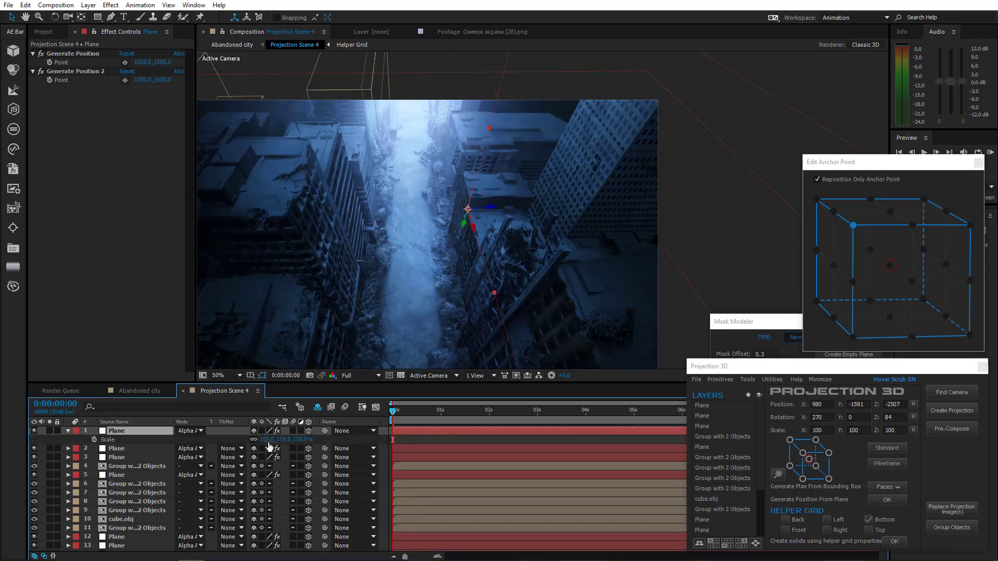
{"action": "left_click_drag", "start_coordinate": [269, 442], "coordinate": [237, 442]}
Step: Rotate the new plane about its X axis until it lies along the ruined building's far roof section
{"action": "scroll", "coordinate": [465, 289], "scroll_direction": "up", "scroll_amount": 2}
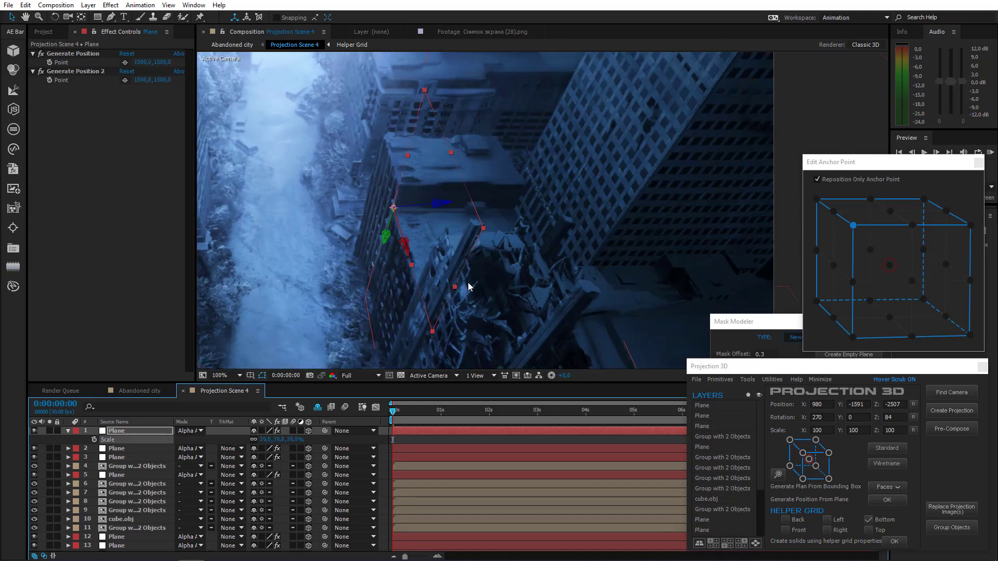
{"action": "key", "text": "w"}
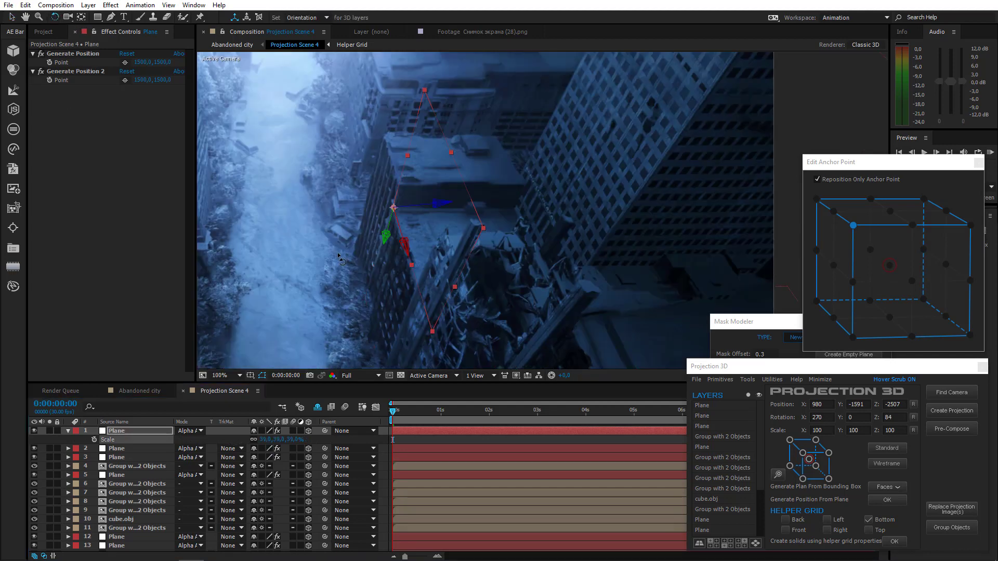
{"action": "left_click_drag", "start_coordinate": [400, 231], "coordinate": [430, 208]}
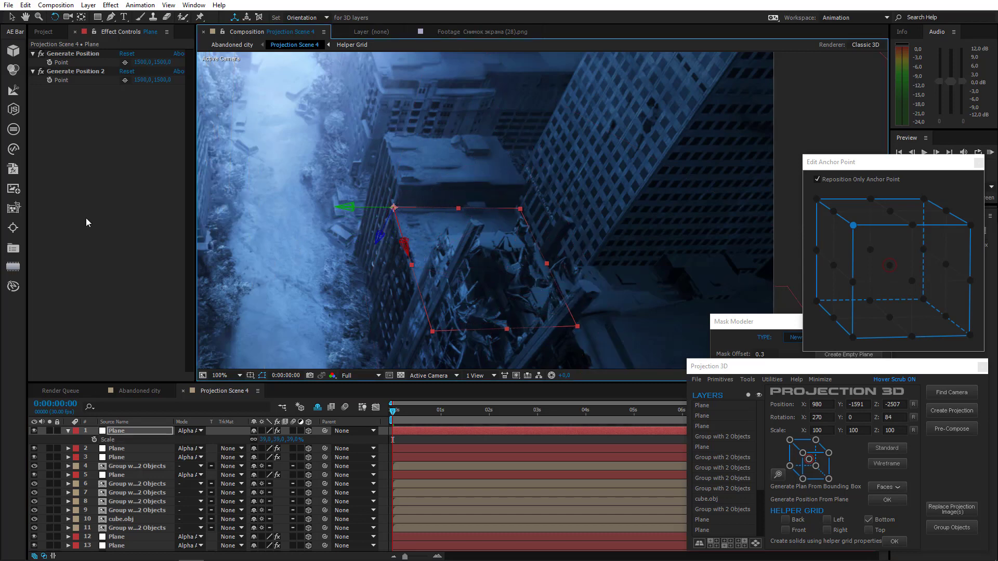
{"action": "left_click", "coordinate": [68, 431]}
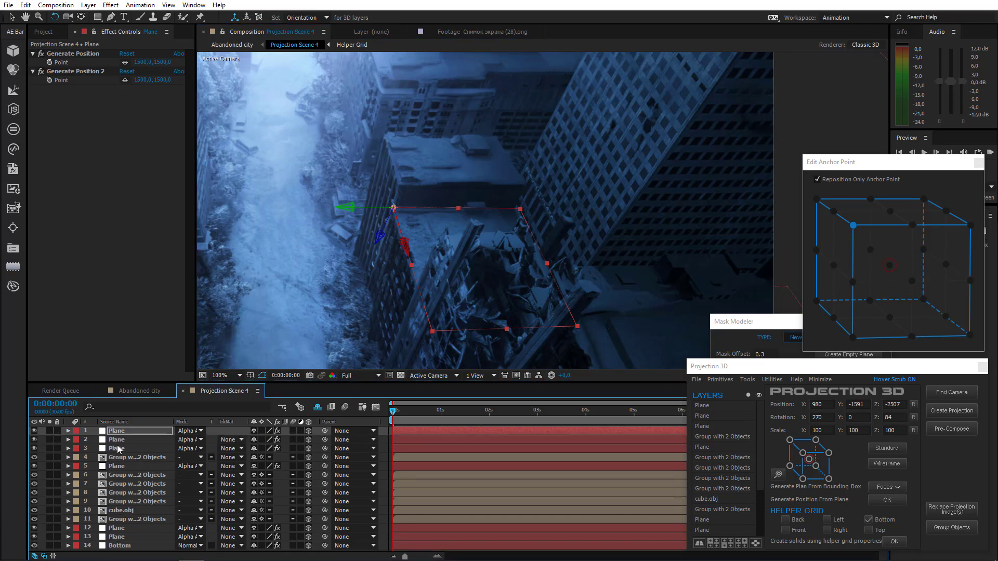
Step: Select the masked facade plane and solo it together with the newly generated far roof plane
{"action": "left_click", "coordinate": [116, 448]}
{"action": "left_click", "coordinate": [49, 447]}
{"action": "left_click", "coordinate": [49, 431]}
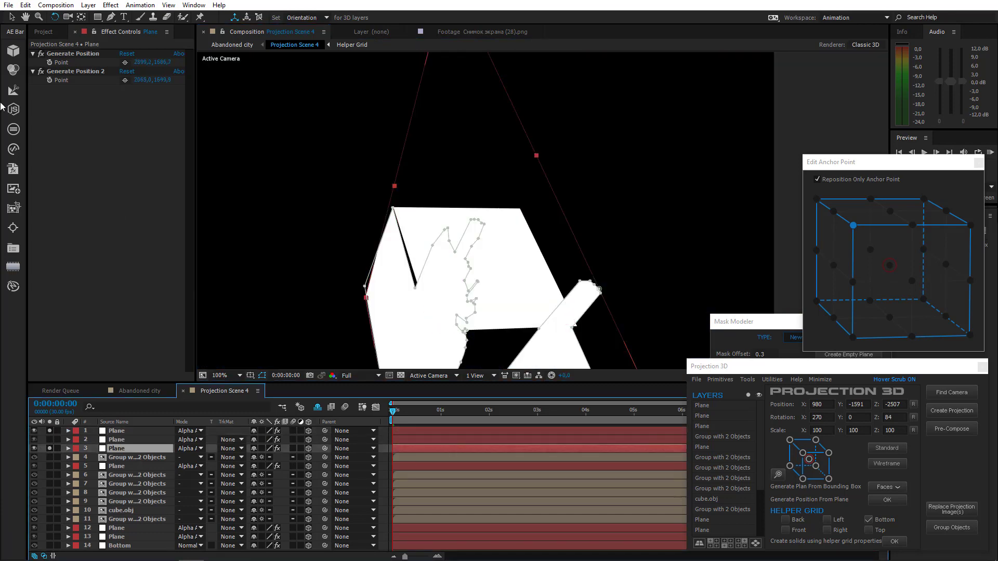
Step: Nudge the far roof plane along its Y axis to close the gap with the masked facade plane, and unsolo both
{"action": "key", "text": "v"}
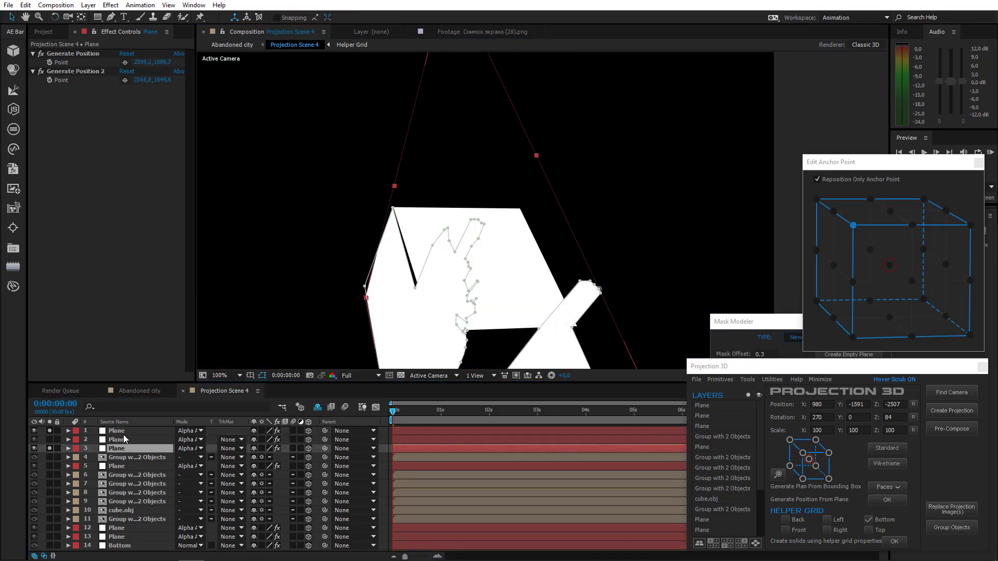
{"action": "left_click", "coordinate": [124, 431]}
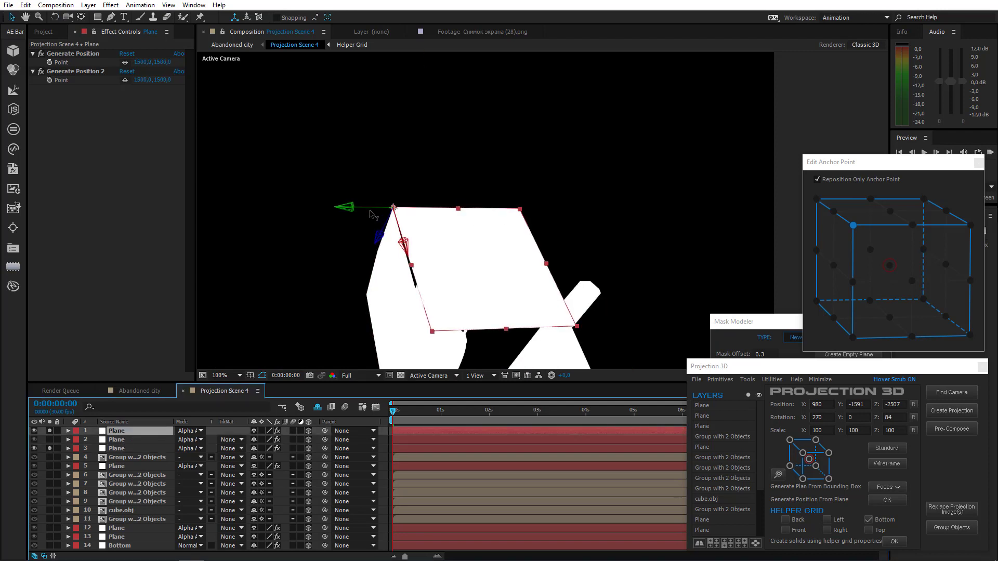
{"action": "left_click_drag", "start_coordinate": [371, 213], "coordinate": [368, 213]}
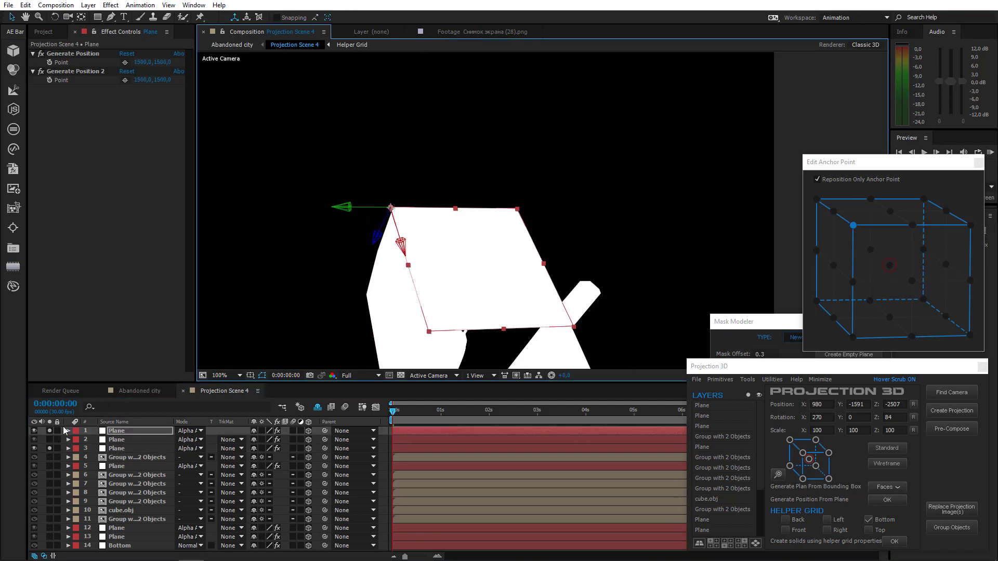
{"action": "left_click", "coordinate": [50, 431]}
{"action": "left_click", "coordinate": [49, 448]}
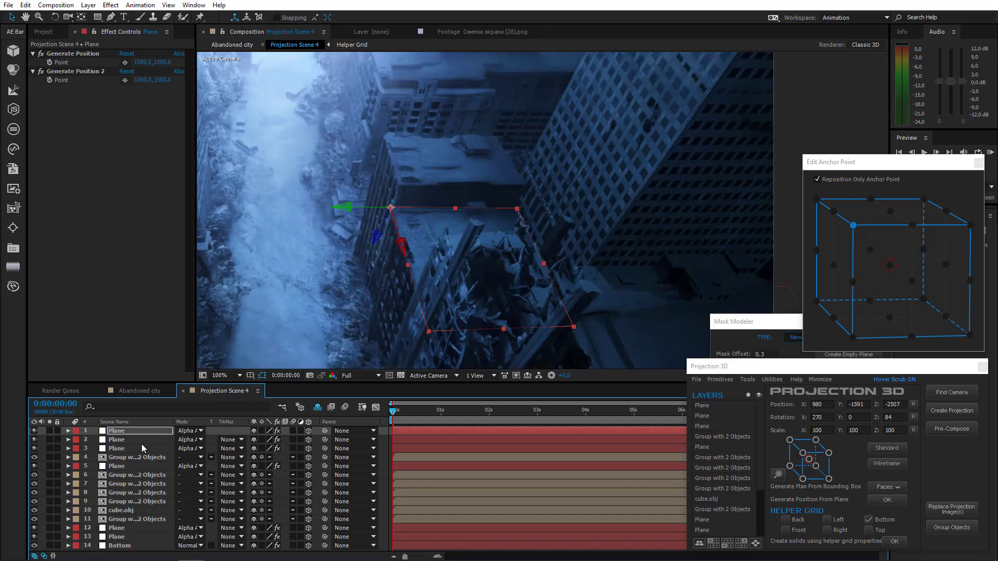
Step: Draw a closed four-point mask on the far roof plane around the ruined building's far roof section
{"action": "left_click", "coordinate": [116, 441]}
{"action": "left_click", "coordinate": [118, 431]}
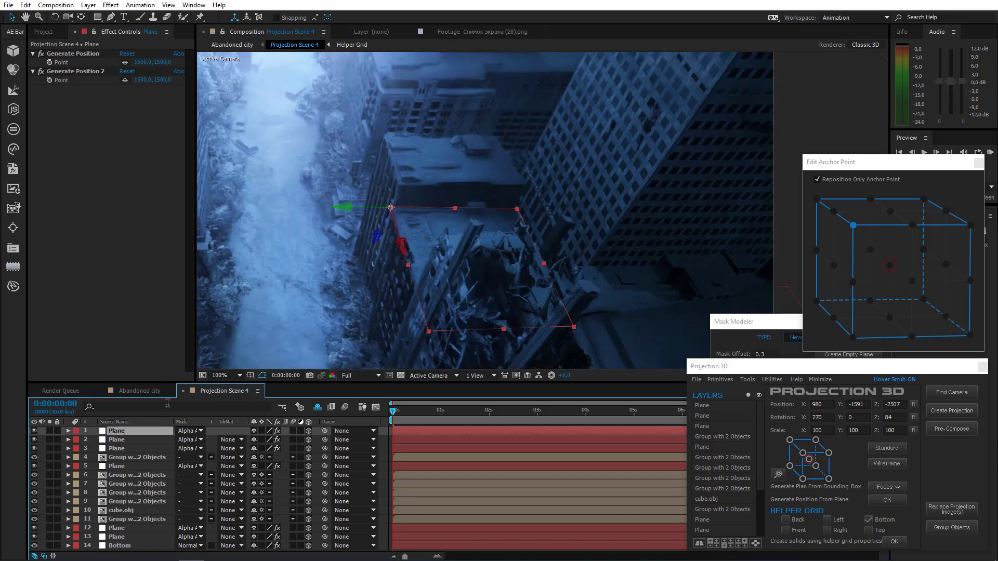
{"action": "scroll", "coordinate": [441, 286], "scroll_direction": "up", "scroll_amount": 2}
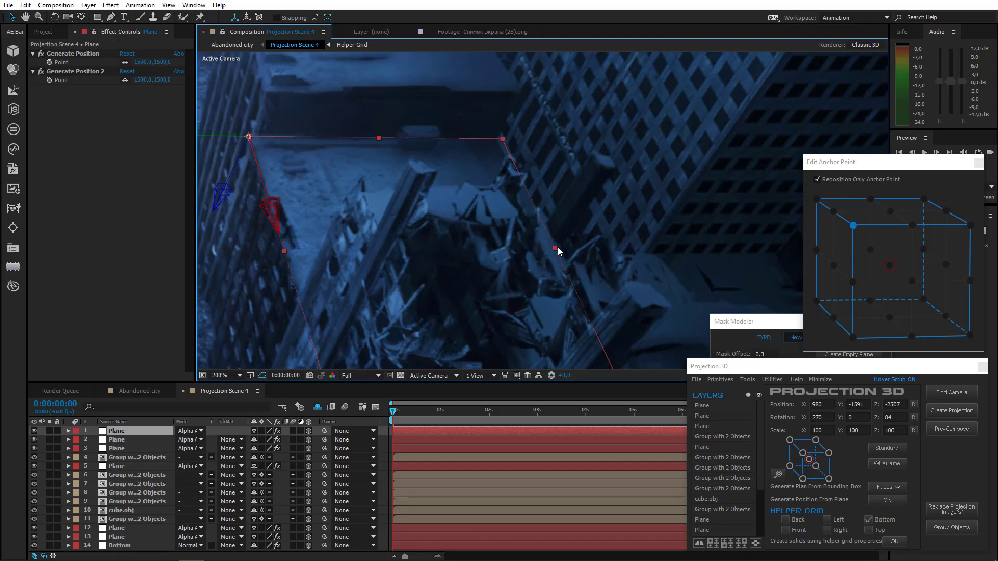
{"action": "left_click_drag", "start_coordinate": [557, 248], "coordinate": [561, 249]}
{"action": "left_click_drag", "start_coordinate": [484, 251], "coordinate": [457, 283]}
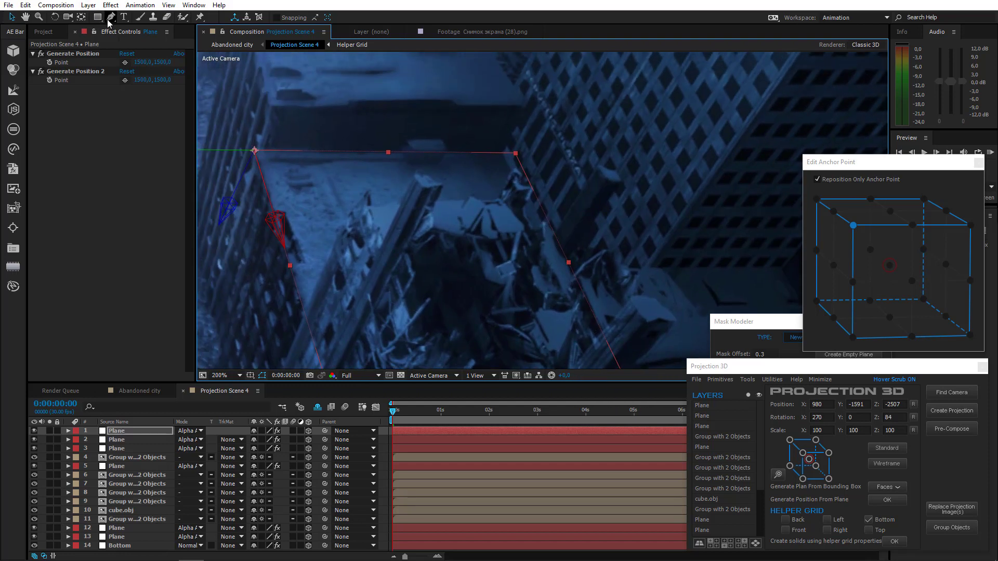
{"action": "left_click", "coordinate": [110, 17]}
{"action": "left_click", "coordinate": [253, 151]}
{"action": "left_click", "coordinate": [503, 152]}
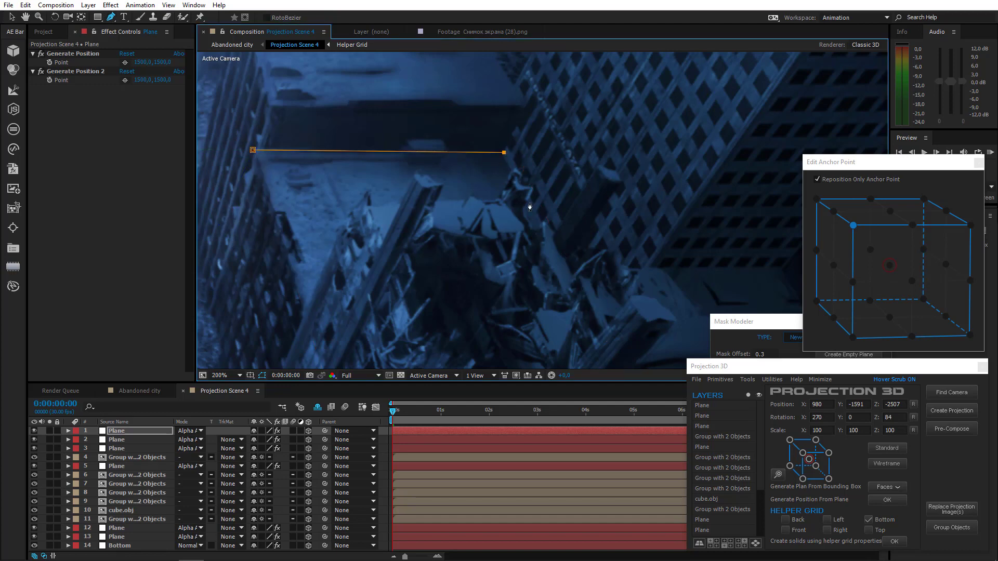
{"action": "left_click", "coordinate": [586, 292]}
{"action": "left_click_drag", "start_coordinate": [429, 317], "coordinate": [433, 223]}
{"action": "left_click", "coordinate": [312, 225]}
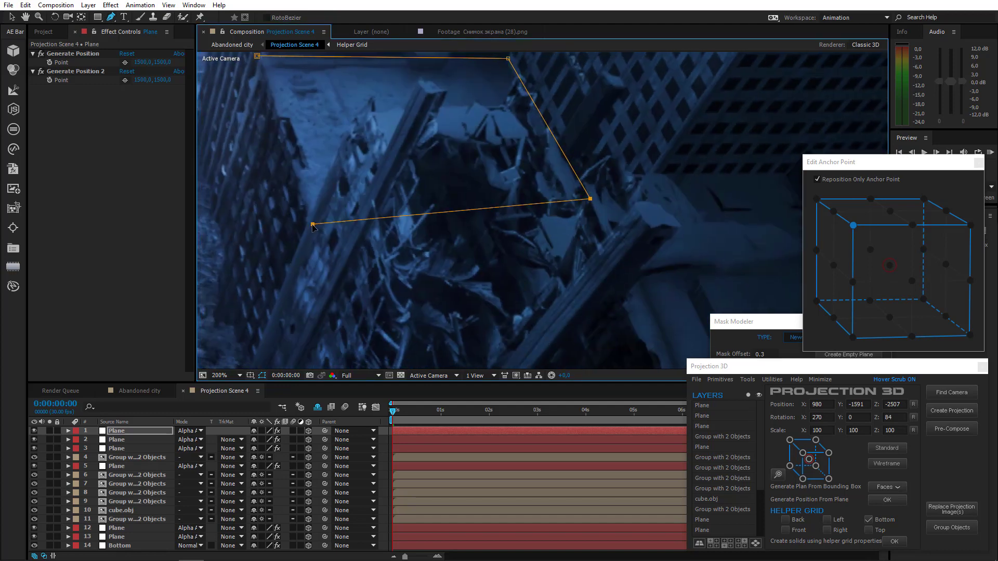
{"action": "left_click_drag", "start_coordinate": [271, 130], "coordinate": [289, 196]}
{"action": "left_click", "coordinate": [276, 123]}
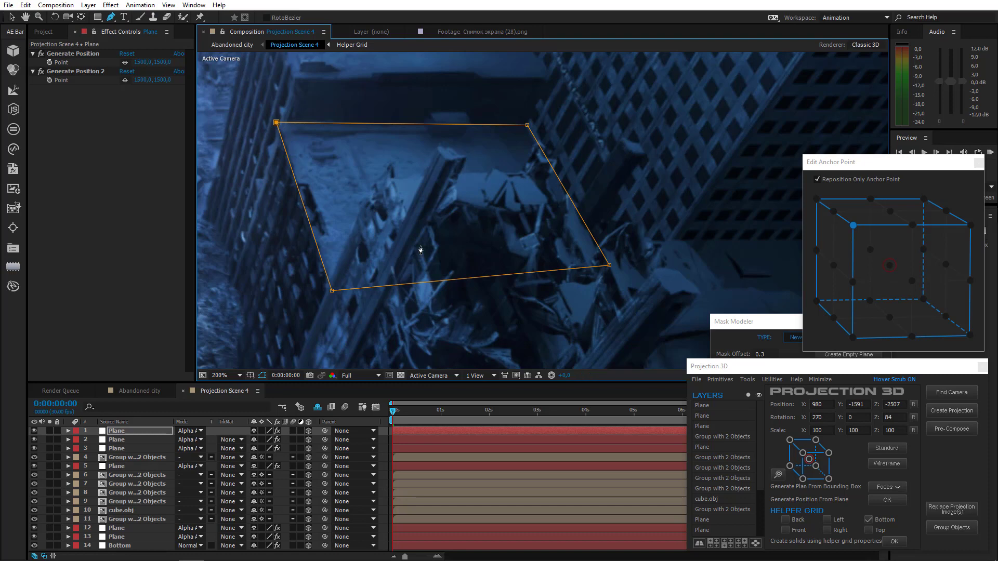
Step: Place the Bottom layer's two Generate Position points on the ground along the street-side base of the building behind the ruin
{"action": "scroll", "coordinate": [526, 196], "scroll_direction": "down", "scroll_amount": 1}
{"action": "left_click_drag", "start_coordinate": [526, 197], "coordinate": [519, 229]}
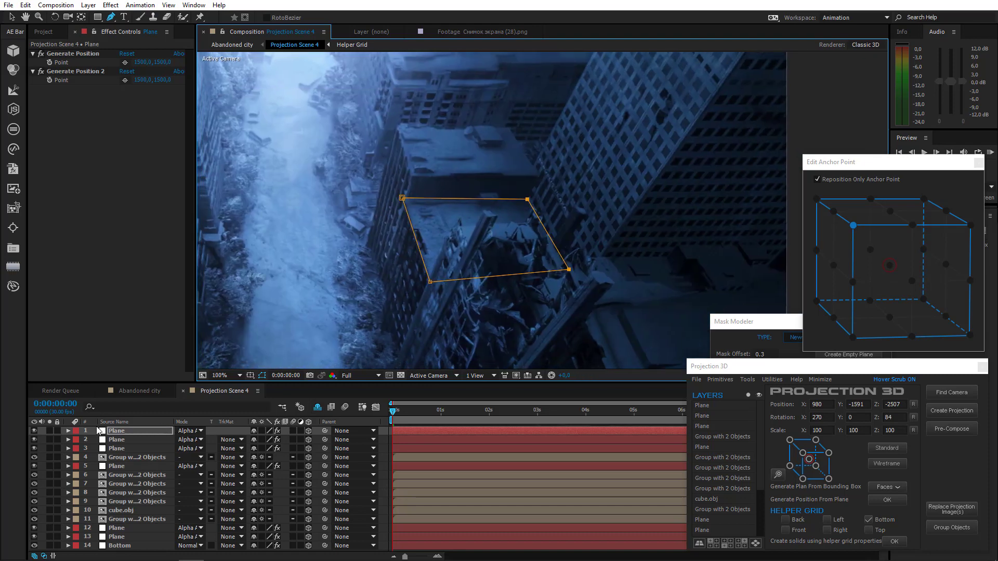
{"action": "left_click", "coordinate": [125, 448]}
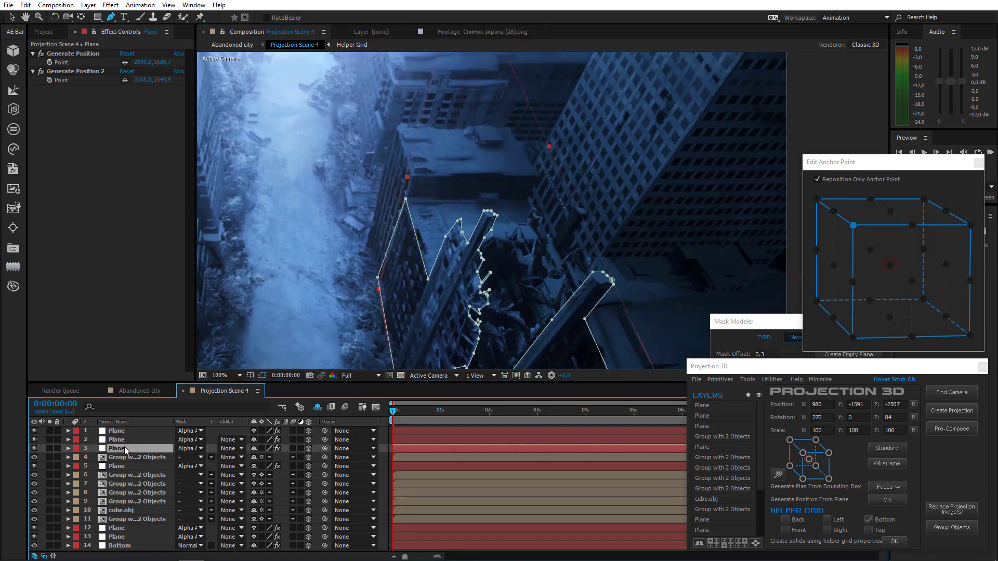
{"action": "left_click", "coordinate": [119, 547]}
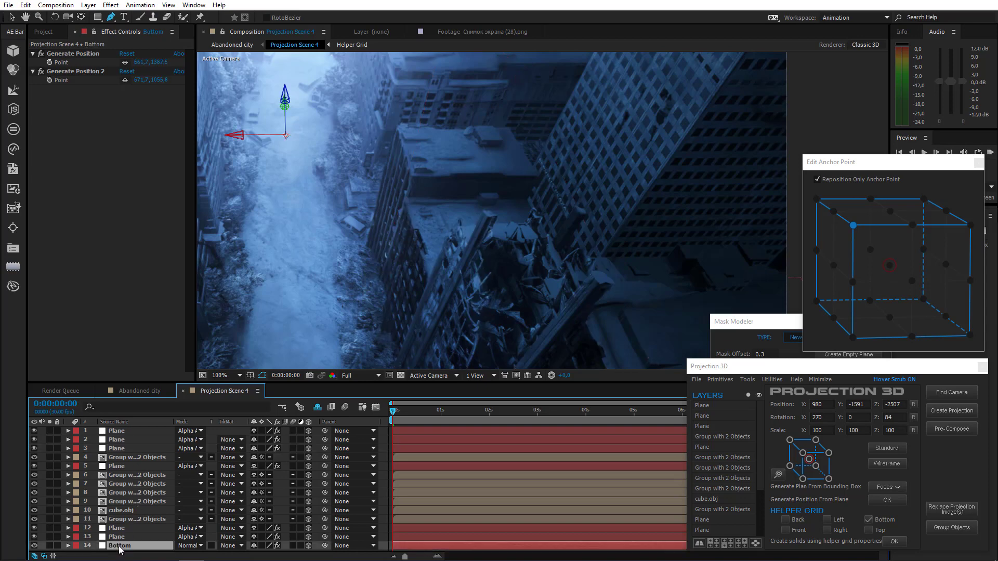
{"action": "left_click", "coordinate": [125, 62]}
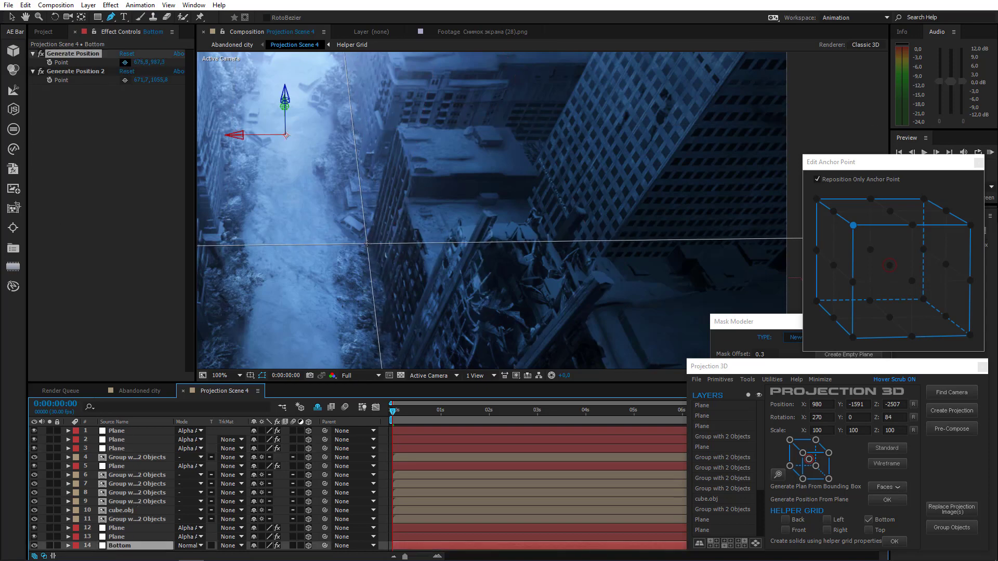
{"action": "left_click", "coordinate": [367, 243]}
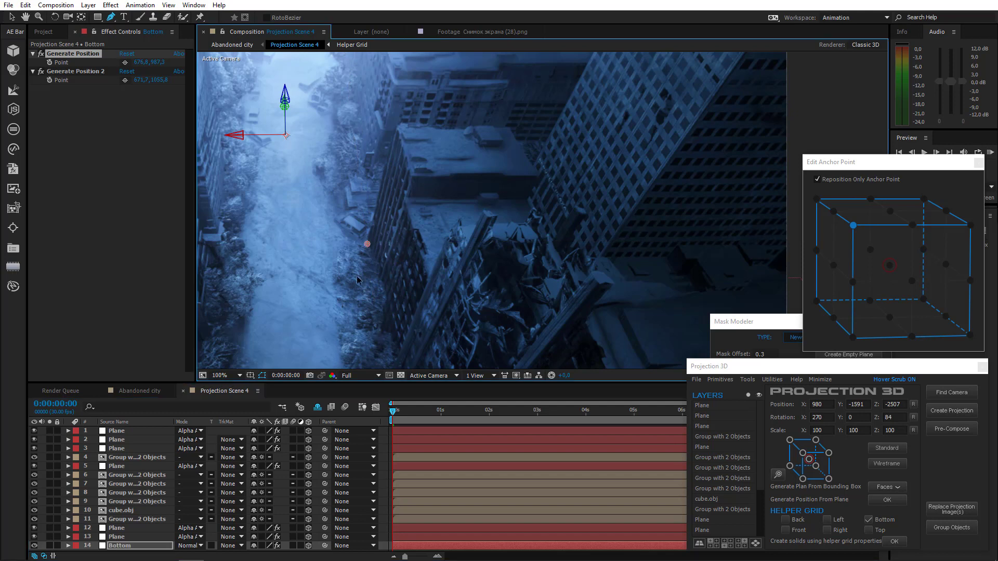
{"action": "left_click", "coordinate": [88, 71]}
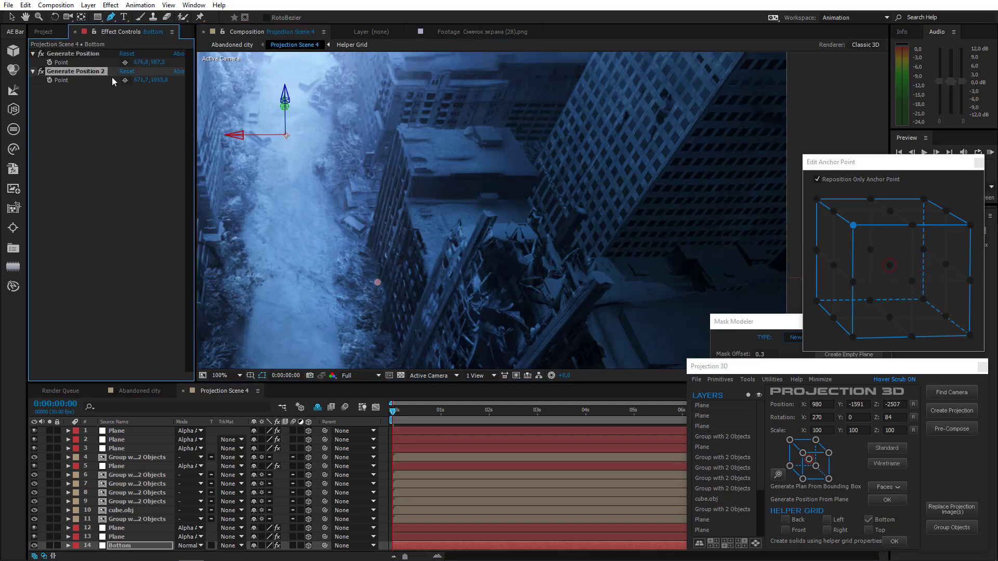
Step: Generate a plane from both Generate Position points and set its anchor point to the middle of the bottom front edge
{"action": "left_click", "coordinate": [84, 54]}
{"action": "left_click", "coordinate": [83, 74], "text": "shift"}
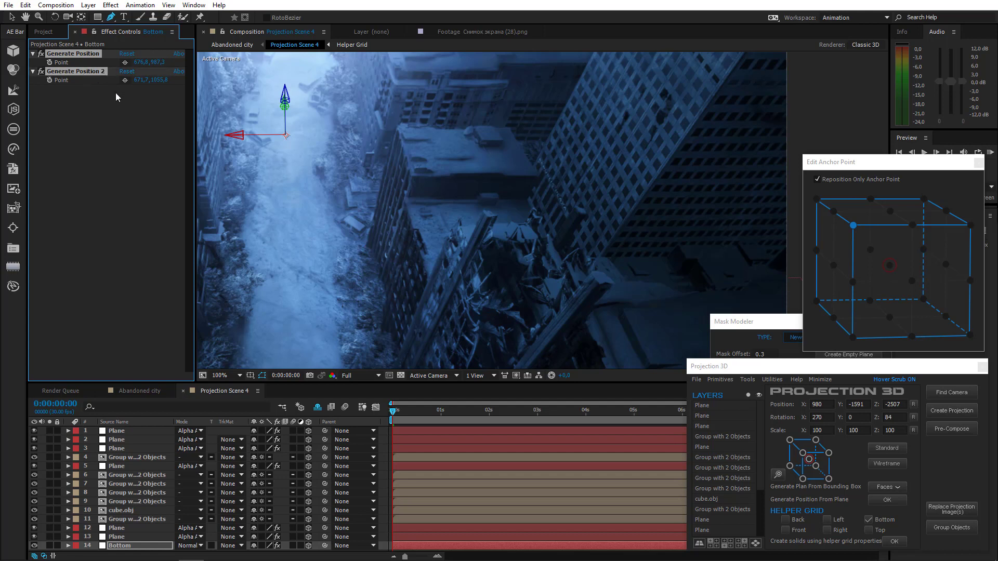
{"action": "left_click", "coordinate": [753, 379]}
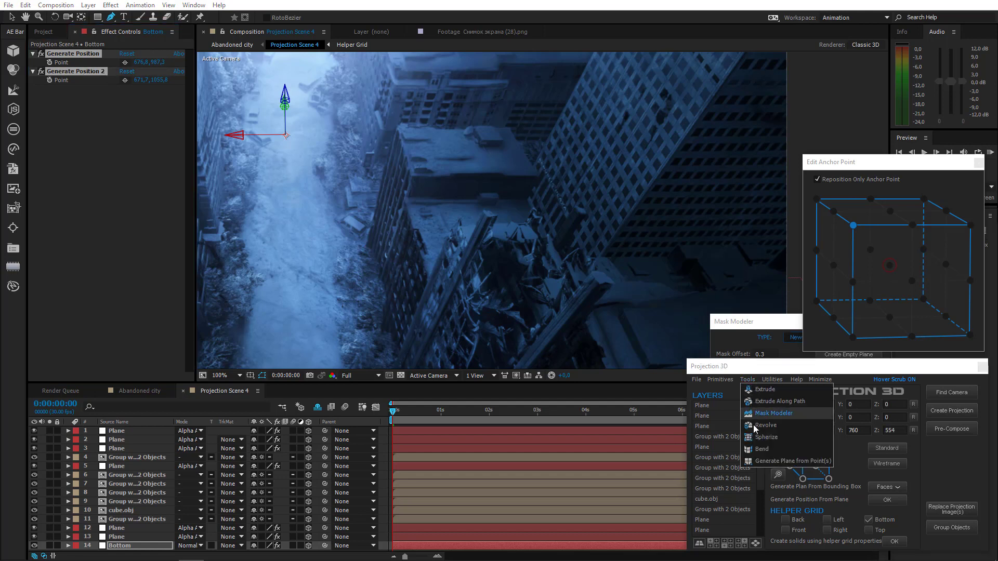
{"action": "left_click", "coordinate": [773, 457]}
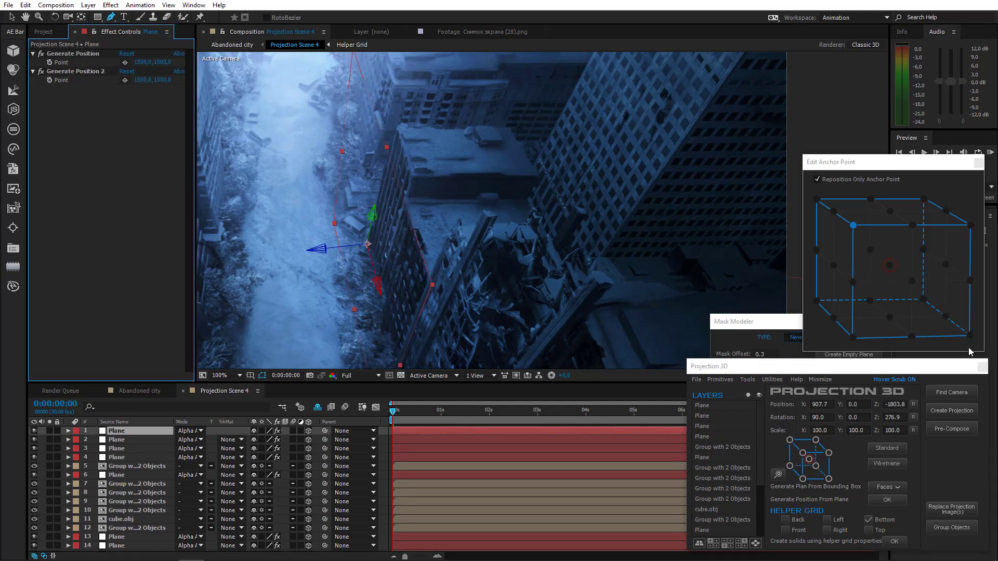
{"action": "left_click", "coordinate": [911, 337]}
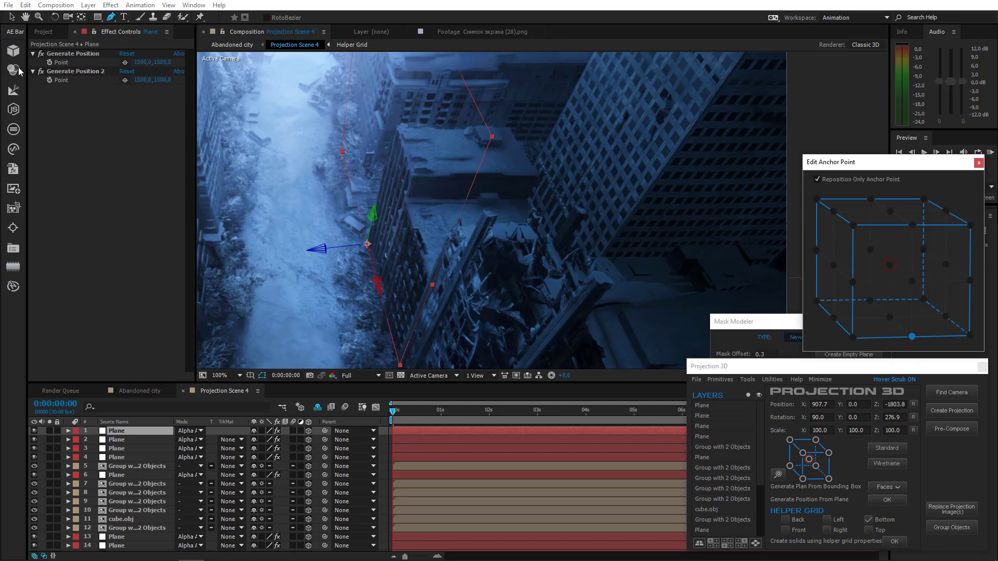
Step: Draw a closed four-point mask on the new plane around the street-side facade of the building behind the ruin
{"action": "scroll", "coordinate": [376, 265], "scroll_direction": "up", "scroll_amount": 1}
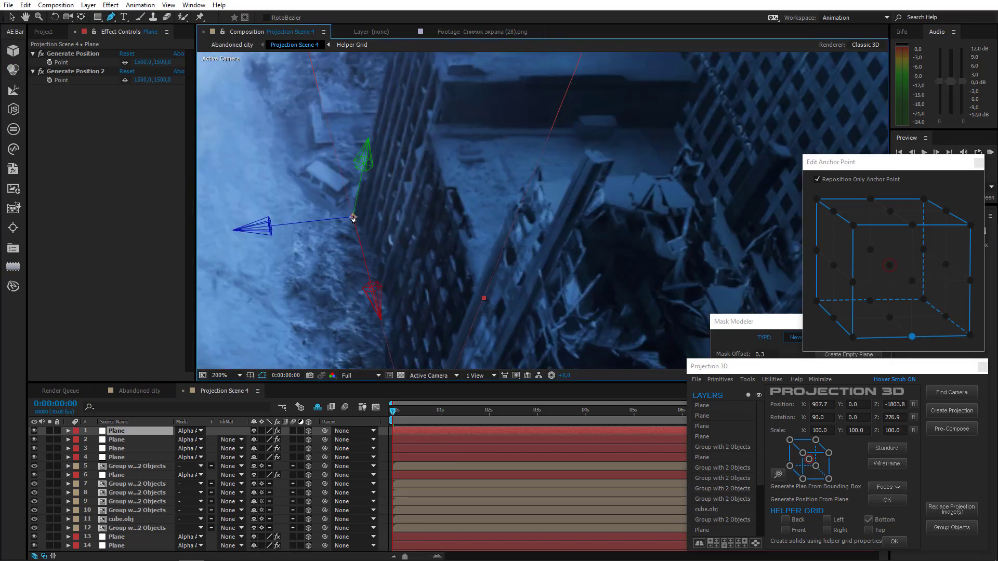
{"action": "left_click", "coordinate": [352, 214]}
{"action": "left_click_drag", "start_coordinate": [366, 138], "coordinate": [355, 267]}
{"action": "left_click", "coordinate": [401, 107]}
{"action": "left_click", "coordinate": [431, 209]}
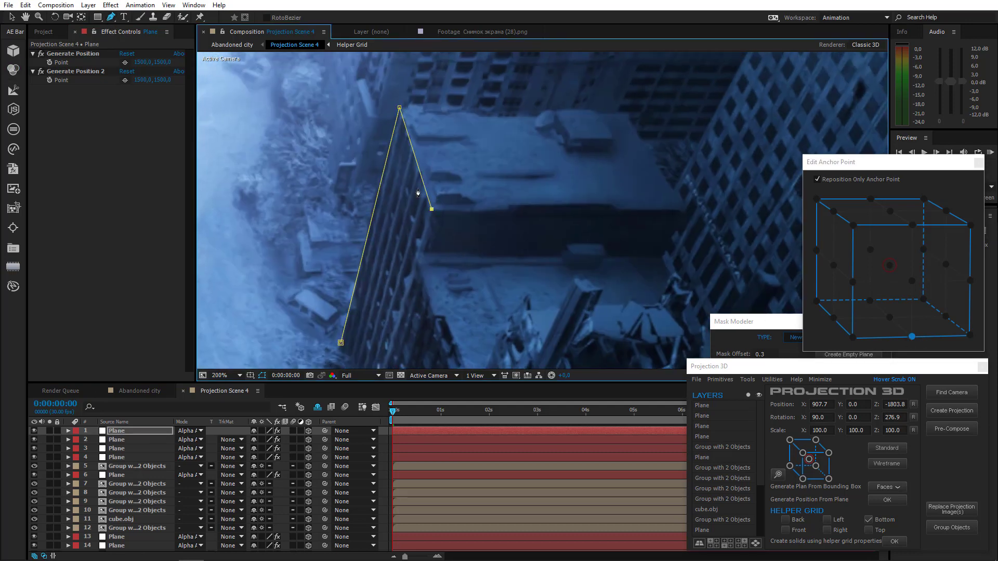
{"action": "left_click_drag", "start_coordinate": [418, 214], "coordinate": [414, 95]}
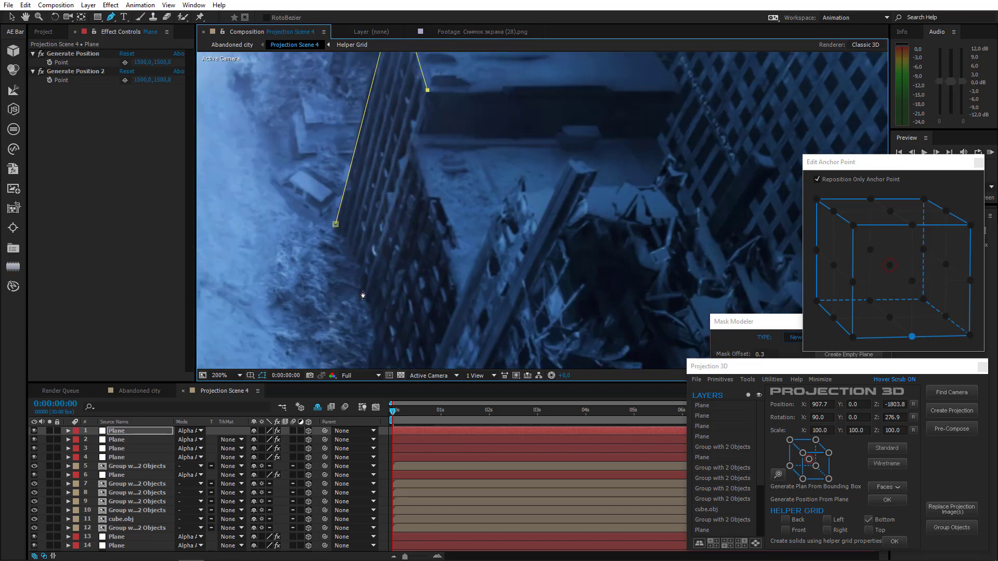
{"action": "left_click_drag", "start_coordinate": [364, 294], "coordinate": [361, 293]}
{"action": "left_click", "coordinate": [336, 224]}
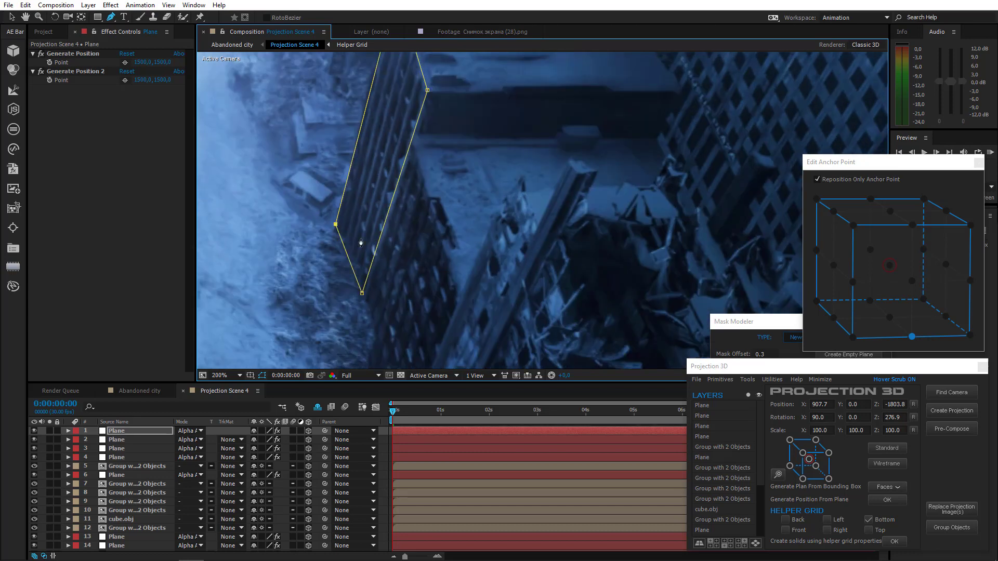
Step: Solo the new facade plane with the ruin's facade plane, adjust two mask vertices to close the gap between them, and turn solo off
{"action": "left_click", "coordinate": [50, 457]}
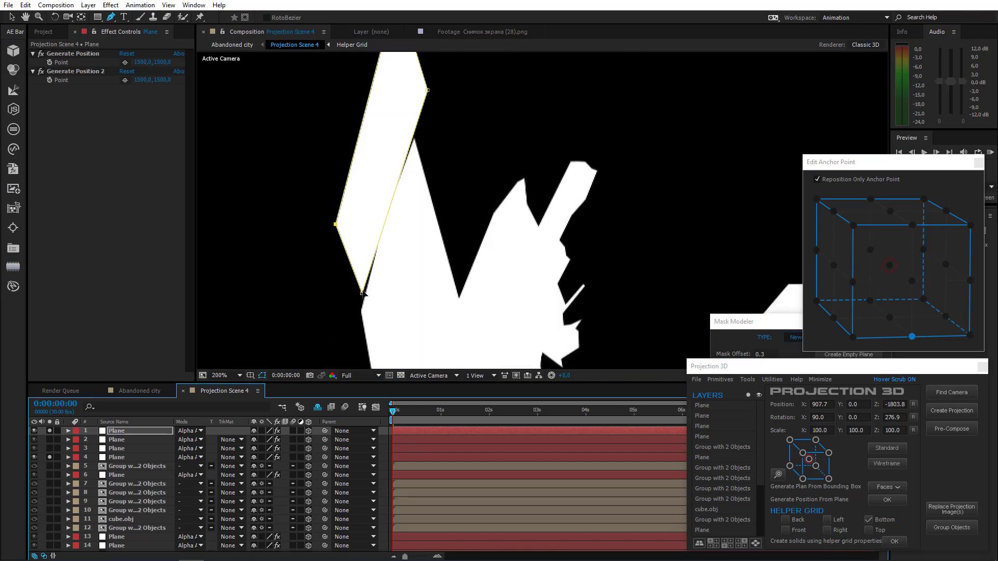
{"action": "left_click_drag", "start_coordinate": [363, 293], "coordinate": [361, 306]}
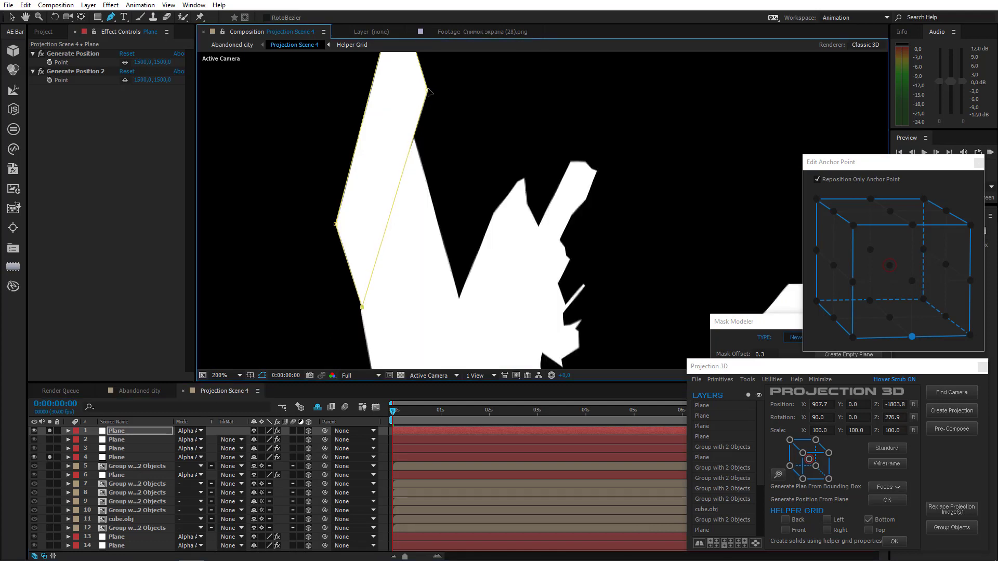
{"action": "left_click_drag", "start_coordinate": [428, 90], "coordinate": [428, 93]}
{"action": "left_click", "coordinate": [50, 455]}
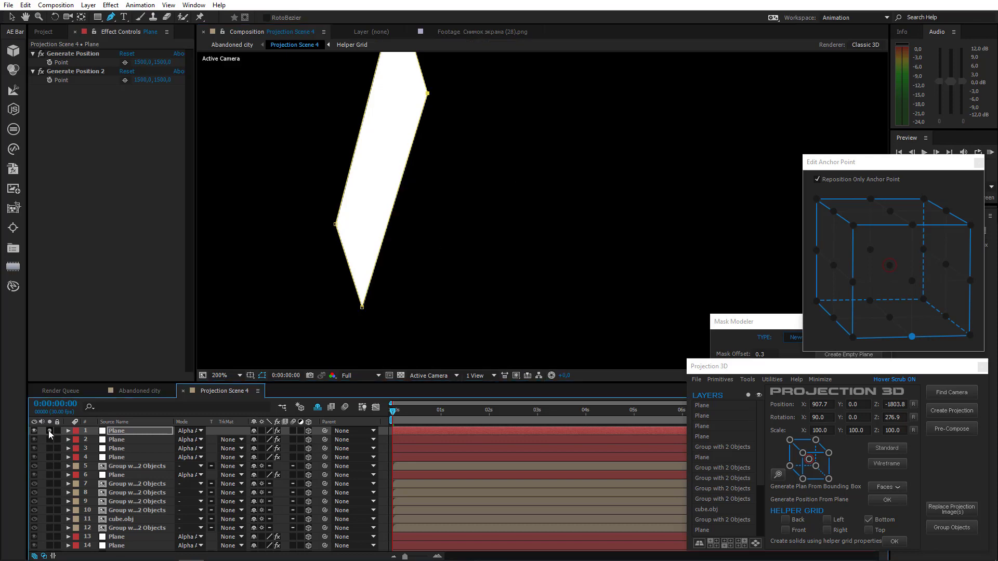
{"action": "left_click", "coordinate": [48, 430]}
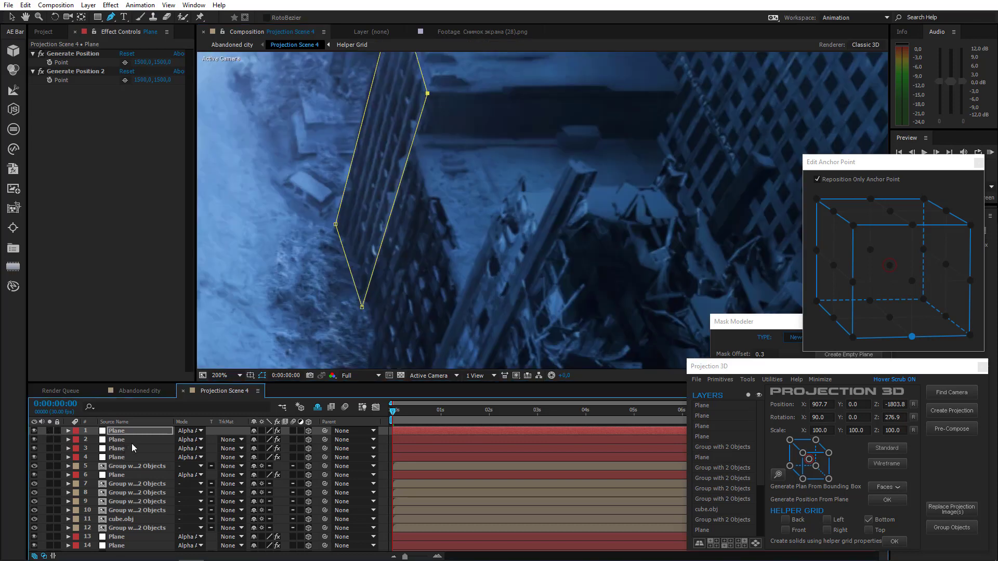
Step: Duplicate the newly masked facade plane and set the duplicate's anchor point to the top front right corner
{"action": "scroll", "coordinate": [440, 244], "scroll_direction": "down", "scroll_amount": 1}
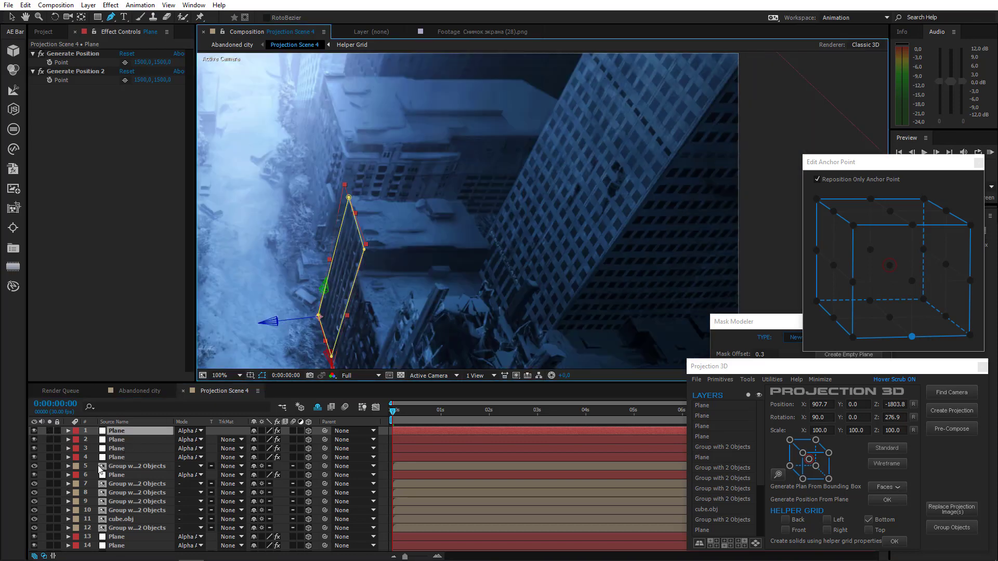
{"action": "left_click", "coordinate": [135, 431]}
{"action": "key", "text": "ctrl+d"}
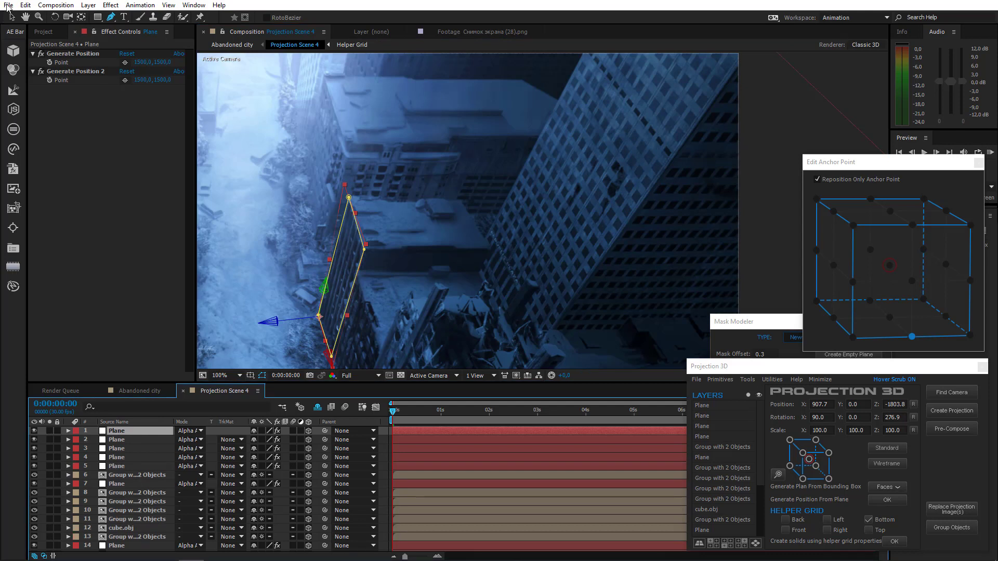
{"action": "left_click", "coordinate": [12, 16]}
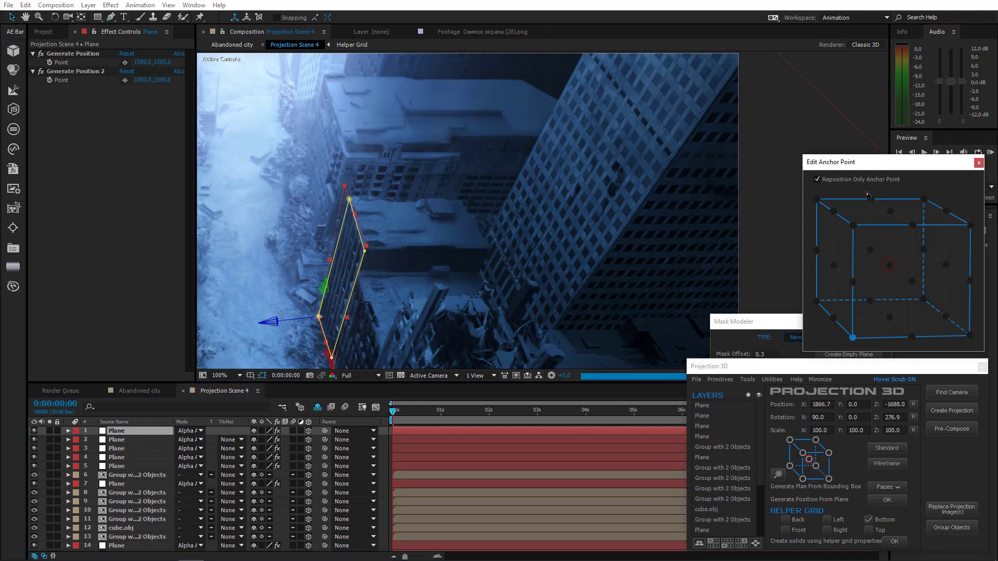
{"action": "left_click", "coordinate": [853, 226]}
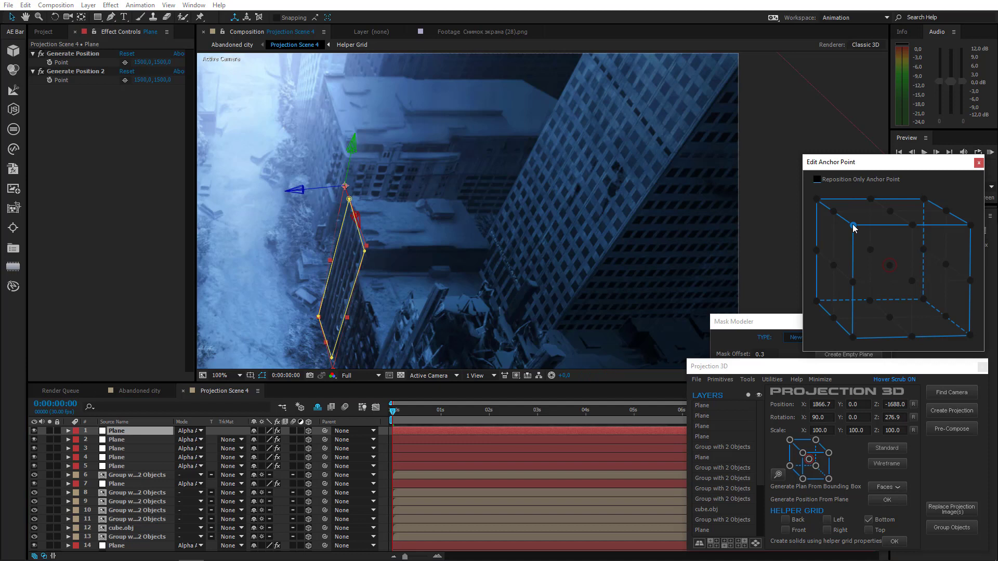
{"action": "left_click", "coordinate": [972, 227]}
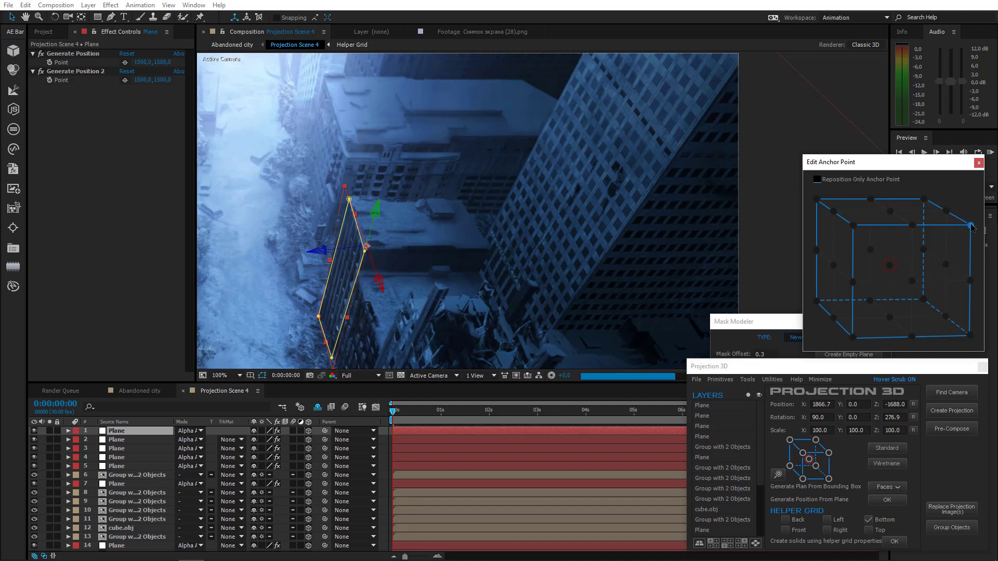
Step: Move the duplicated facade plane across to the far side of the rear building and shift its lowest mask vertex onto the building's edge
{"action": "left_click_drag", "start_coordinate": [343, 251], "coordinate": [873, 281]}
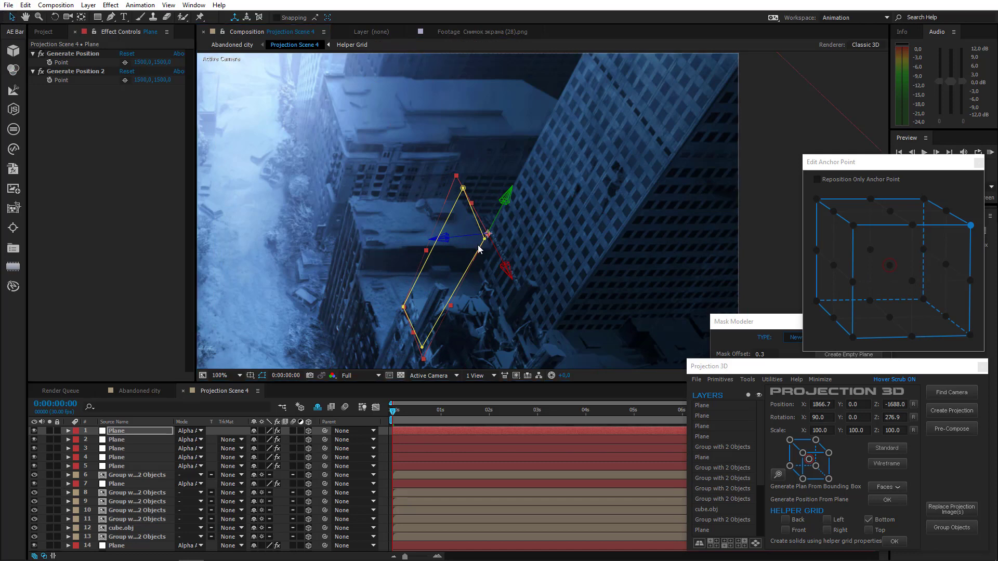
{"action": "scroll", "coordinate": [400, 266], "scroll_direction": "up", "scroll_amount": 2}
{"action": "left_click_drag", "start_coordinate": [384, 167], "coordinate": [380, 189]}
{"action": "left_click_drag", "start_coordinate": [426, 267], "coordinate": [436, 283]}
{"action": "left_click_drag", "start_coordinate": [384, 295], "coordinate": [375, 117]}
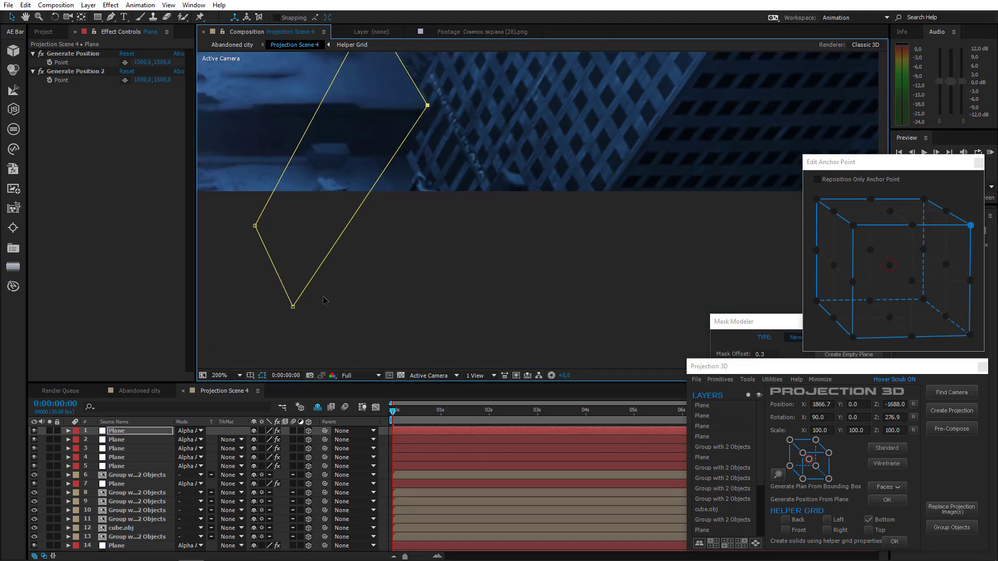
{"action": "left_click_drag", "start_coordinate": [291, 307], "coordinate": [320, 319]}
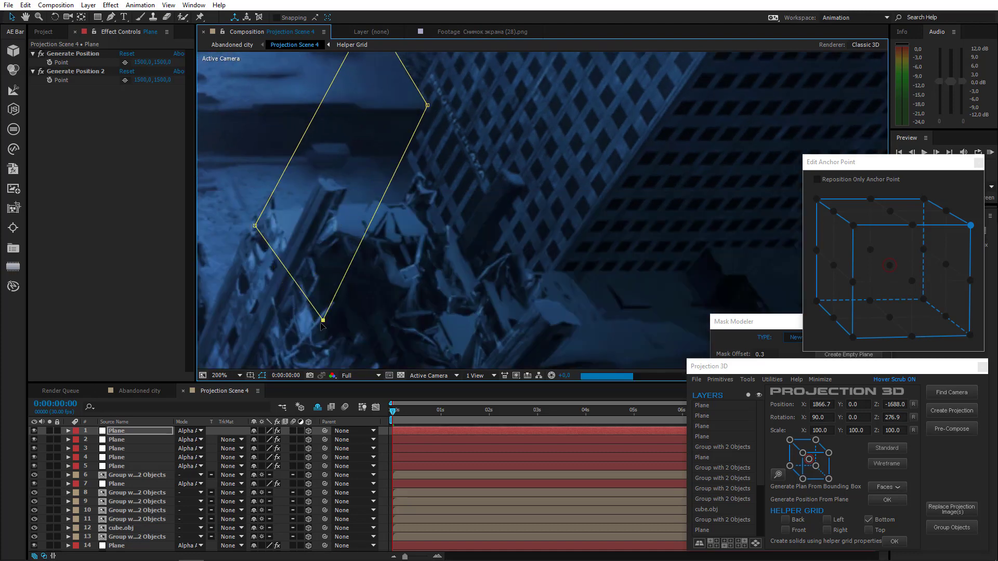
{"action": "key", "text": "comma"}
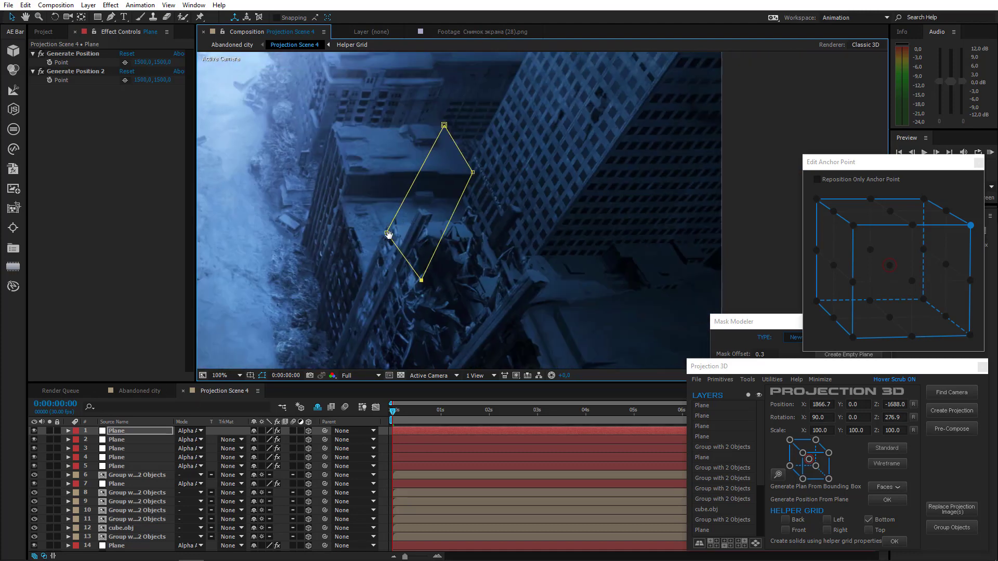
Step: In Top view, shift the duplicated plane slightly along its Z axis to the far edge of the ruin's roof plane, and return to Active Camera
{"action": "left_click", "coordinate": [432, 375]}
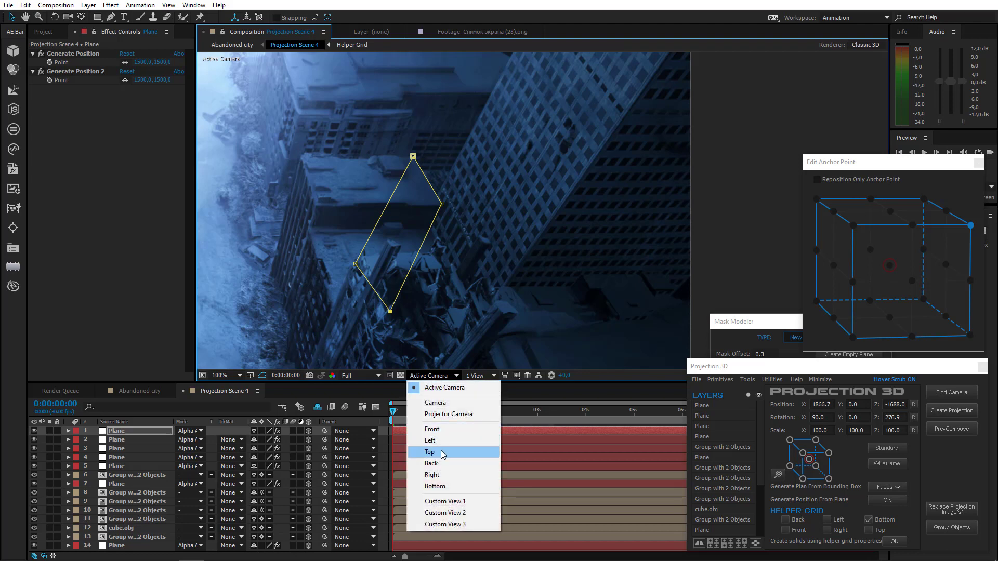
{"action": "left_click", "coordinate": [441, 452]}
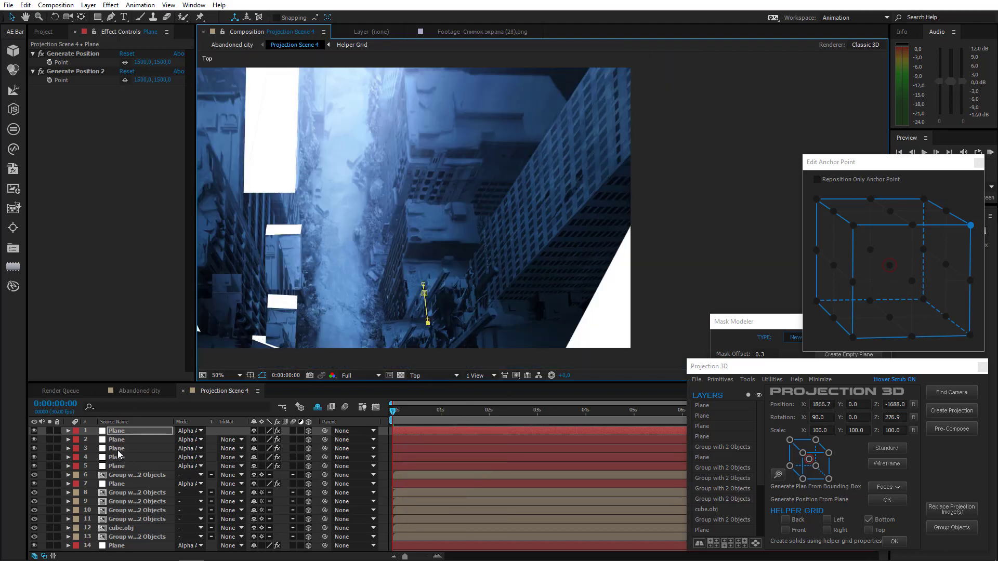
{"action": "left_click", "coordinate": [117, 450]}
{"action": "left_click", "coordinate": [120, 440]}
{"action": "left_click", "coordinate": [127, 431]}
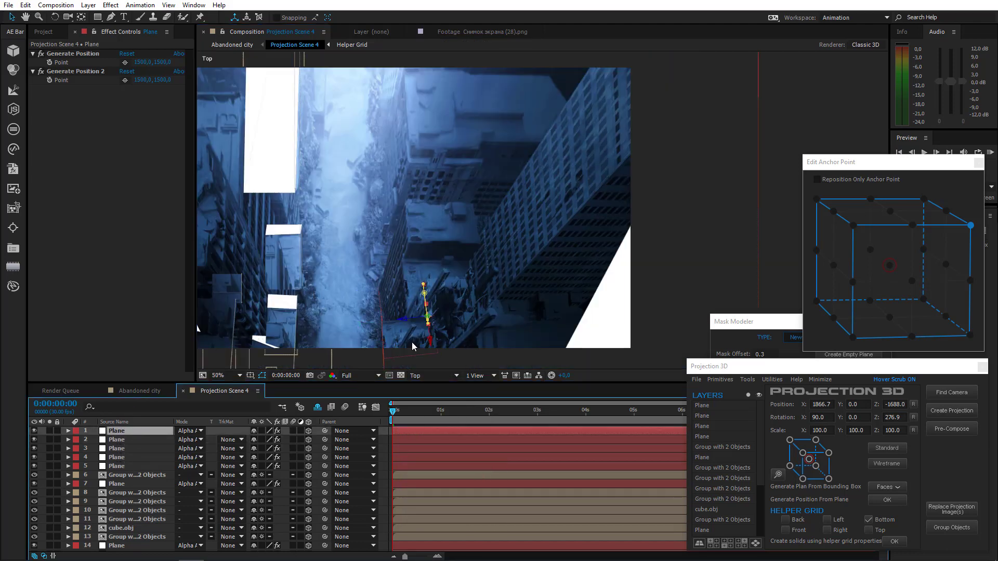
{"action": "left_click_drag", "start_coordinate": [411, 342], "coordinate": [383, 187]}
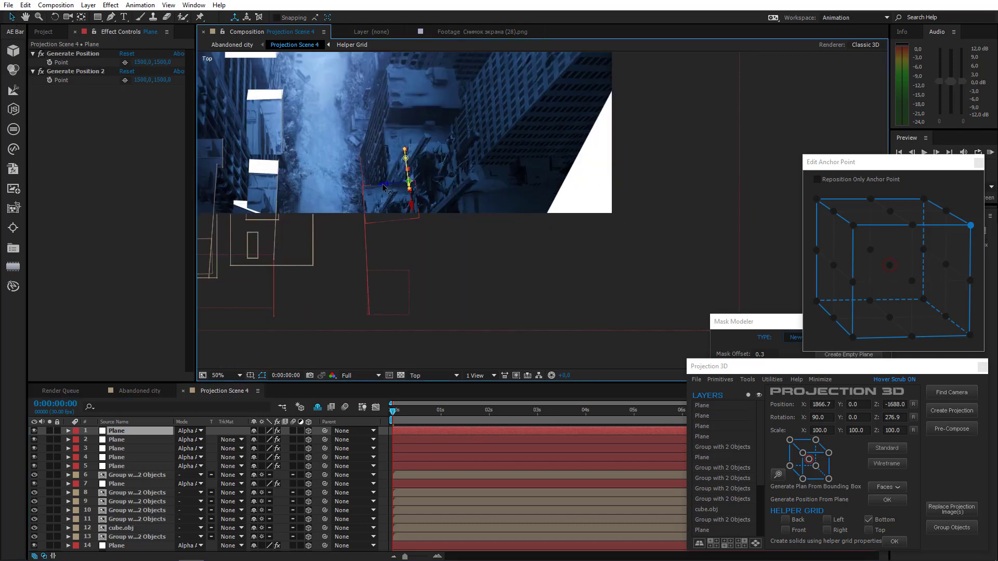
{"action": "scroll", "coordinate": [383, 187], "scroll_direction": "up", "scroll_amount": 2}
{"action": "left_click", "coordinate": [345, 329]}
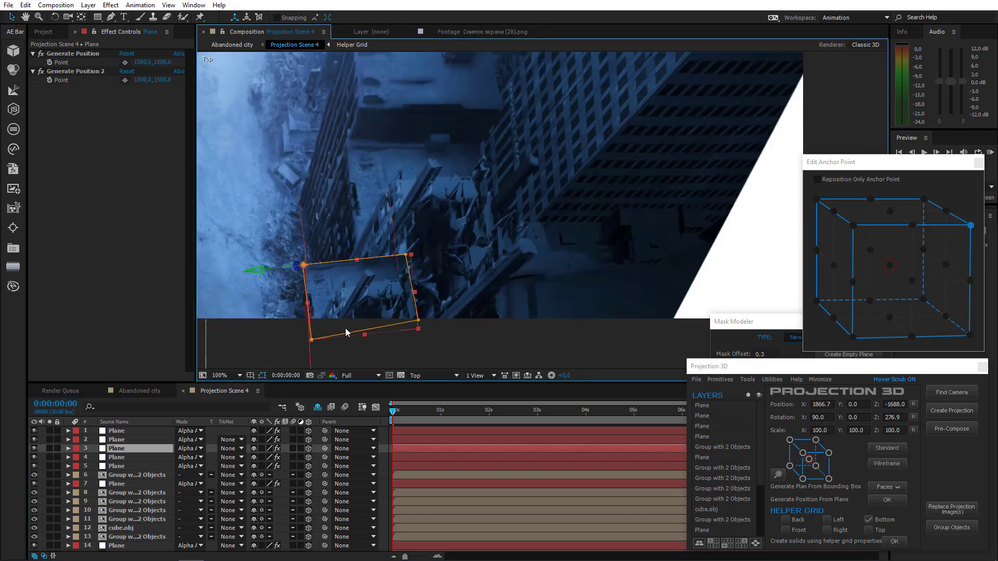
{"action": "left_click", "coordinate": [132, 431]}
{"action": "left_click_drag", "start_coordinate": [372, 258], "coordinate": [383, 258]}
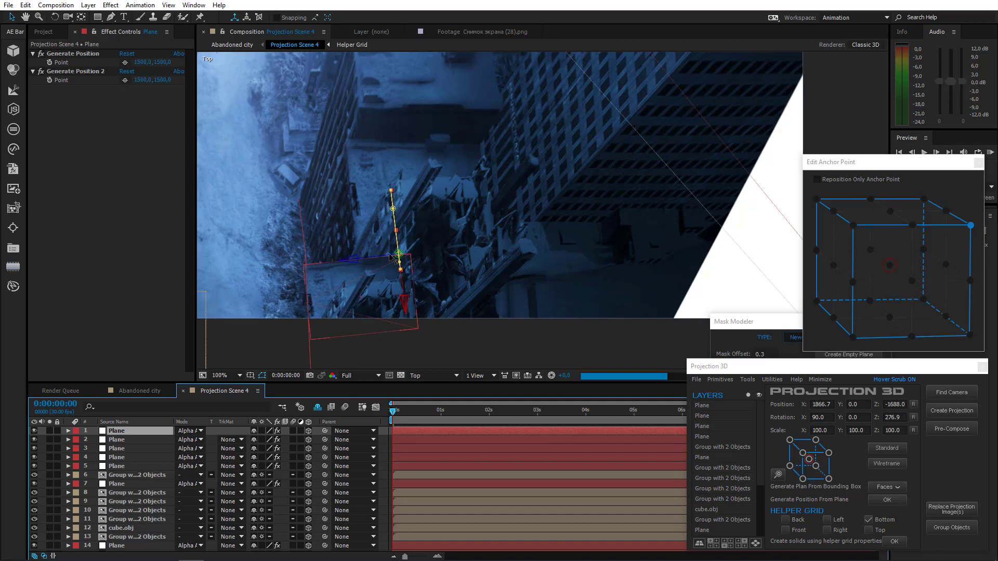
{"action": "left_click", "coordinate": [429, 374]}
{"action": "left_click", "coordinate": [444, 388]}
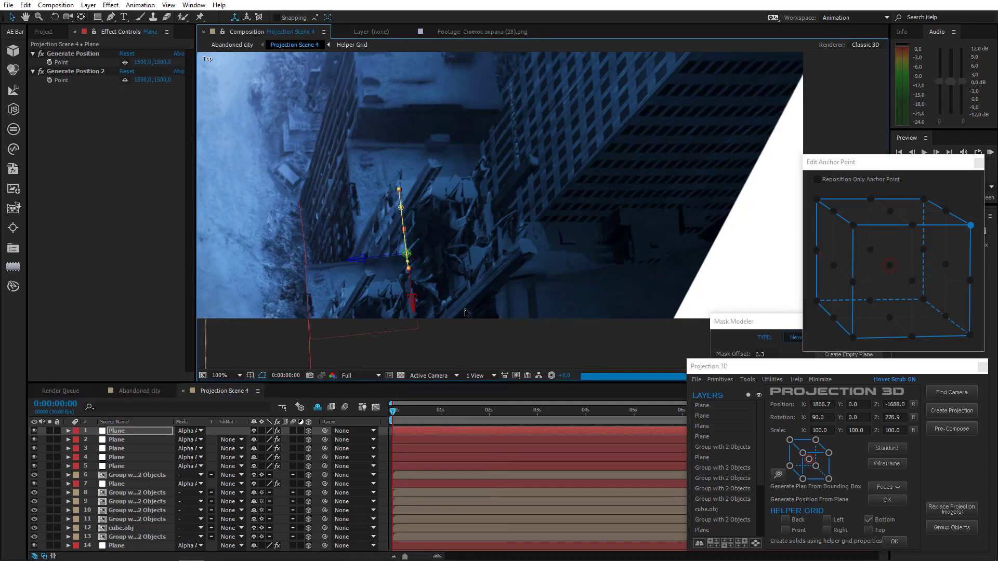
Step: Hide the duplicated plane and move its two upper mask vertices onto the far edge of the rear building's roof
{"action": "left_click_drag", "start_coordinate": [394, 212], "coordinate": [422, 269]}
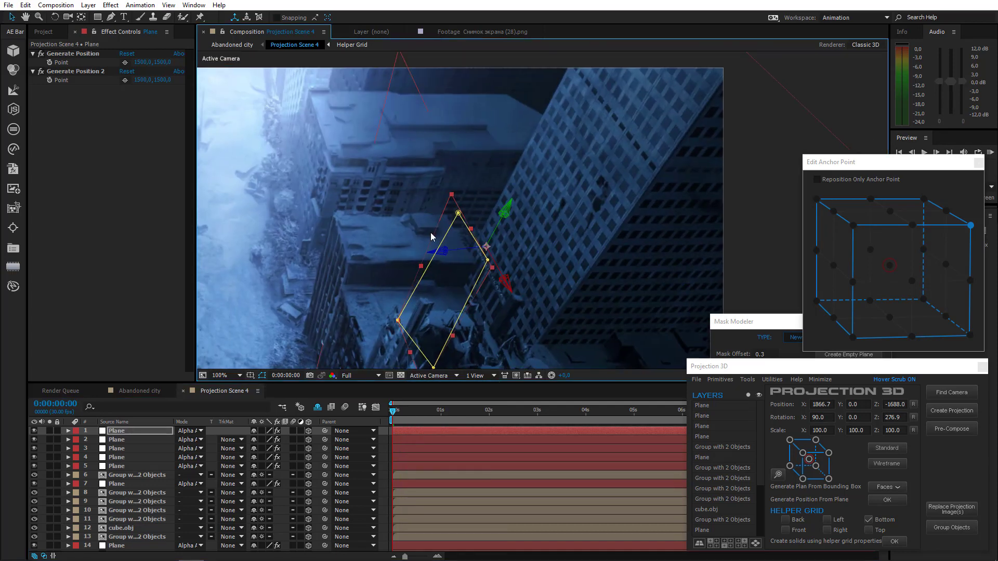
{"action": "left_click_drag", "start_coordinate": [458, 213], "coordinate": [445, 214]}
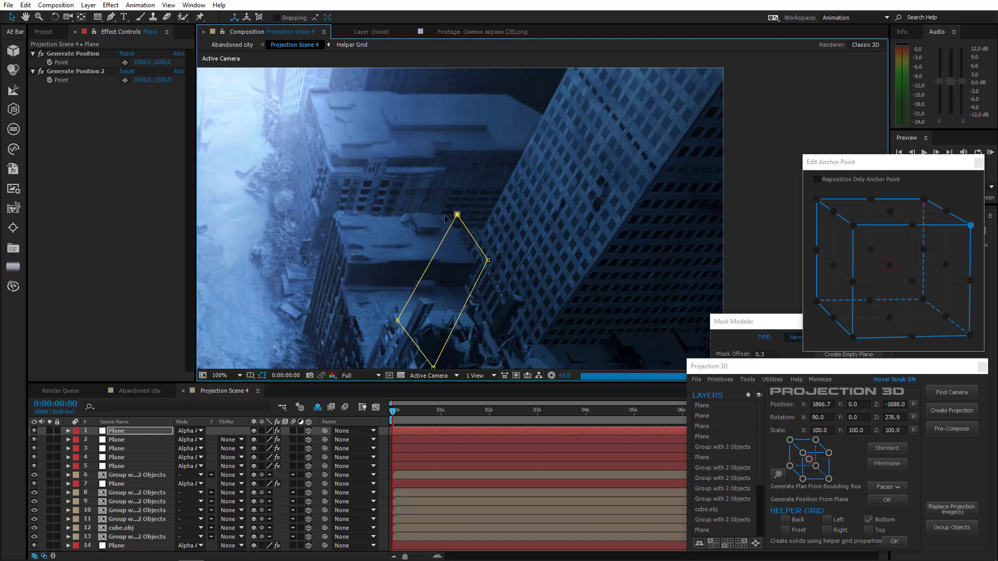
{"action": "left_click", "coordinate": [34, 430]}
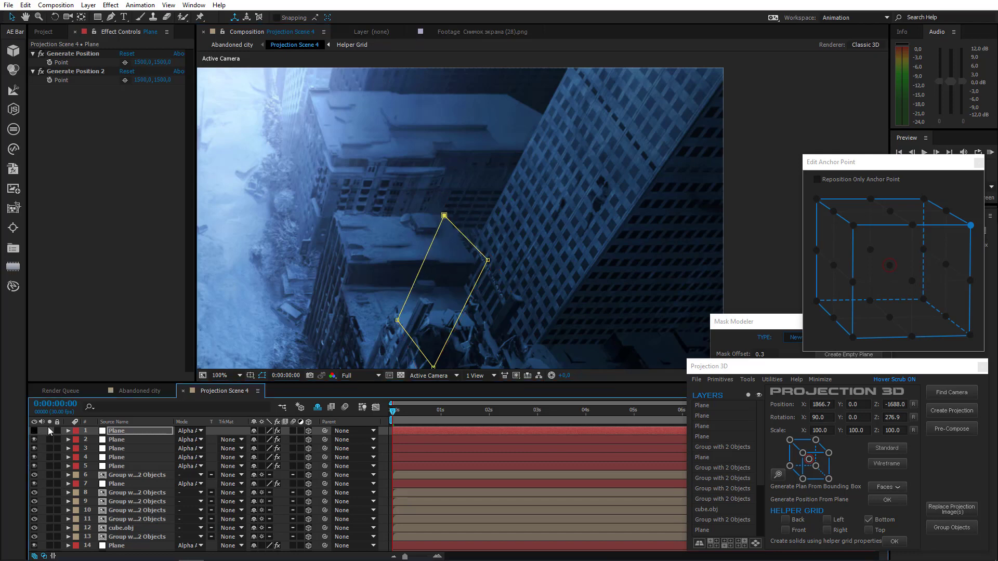
{"action": "scroll", "coordinate": [487, 212], "scroll_direction": "up", "scroll_amount": 1}
{"action": "left_click_drag", "start_coordinate": [432, 309], "coordinate": [406, 312]}
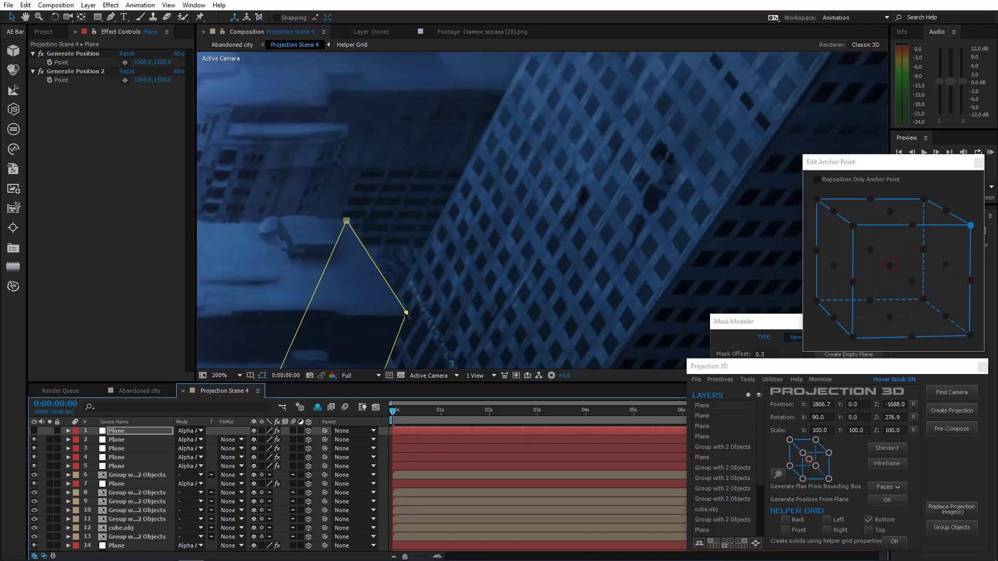
{"action": "left_click_drag", "start_coordinate": [338, 303], "coordinate": [345, 286]}
{"action": "left_click_drag", "start_coordinate": [353, 204], "coordinate": [355, 200]}
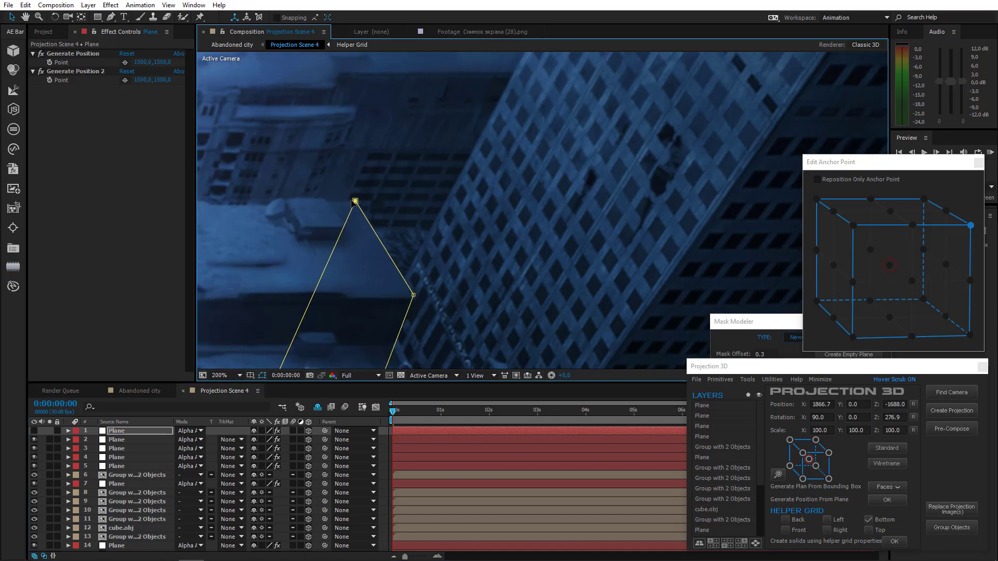
Step: Move the lowest mask vertex inward, fine-tune the vertex at the far roof corner, and make the duplicated plane visible again
{"action": "left_click_drag", "start_coordinate": [319, 314], "coordinate": [363, 164]}
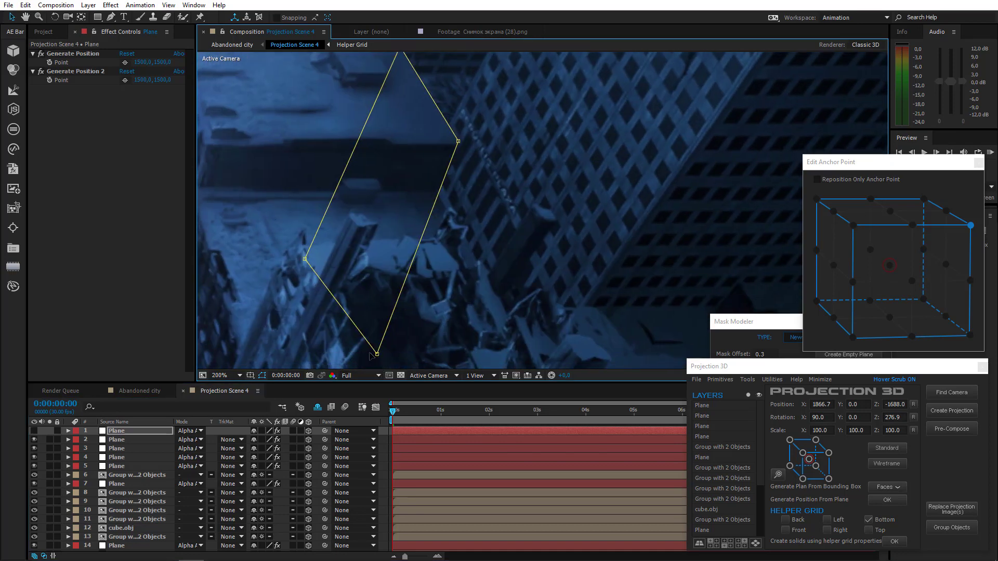
{"action": "left_click_drag", "start_coordinate": [377, 354], "coordinate": [359, 357]}
{"action": "left_click", "coordinate": [305, 259]}
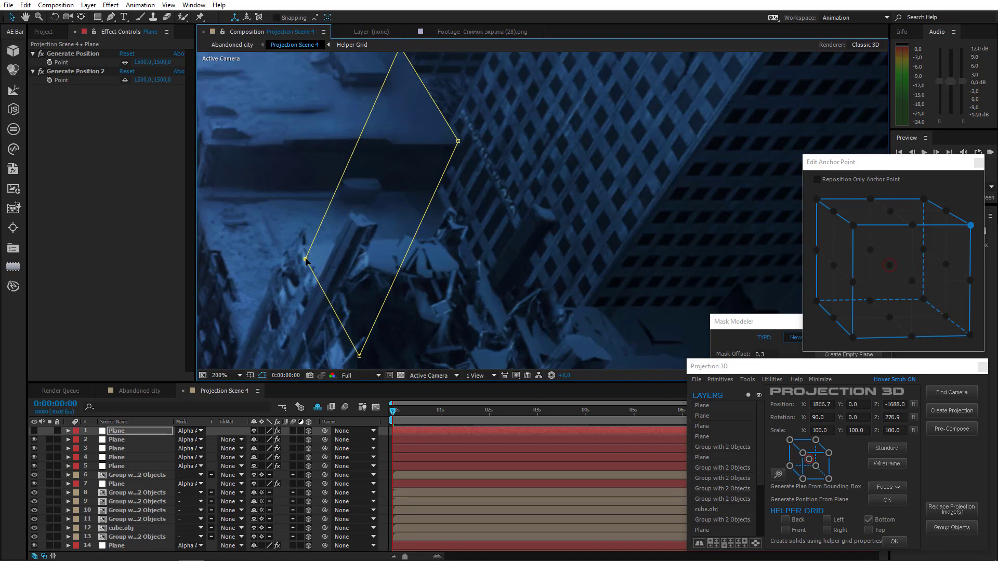
{"action": "left_click", "coordinate": [457, 141]}
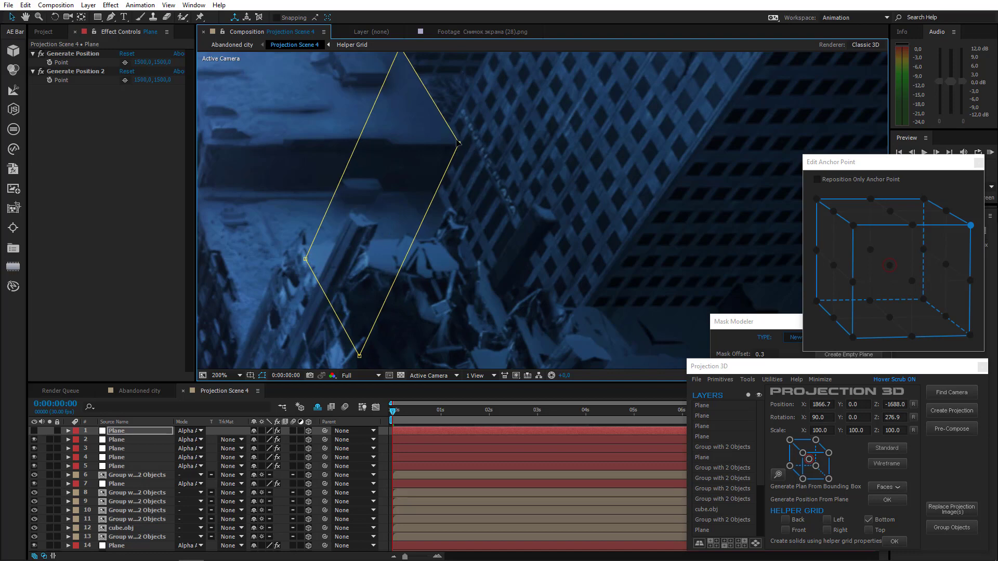
{"action": "key", "text": "comma"}
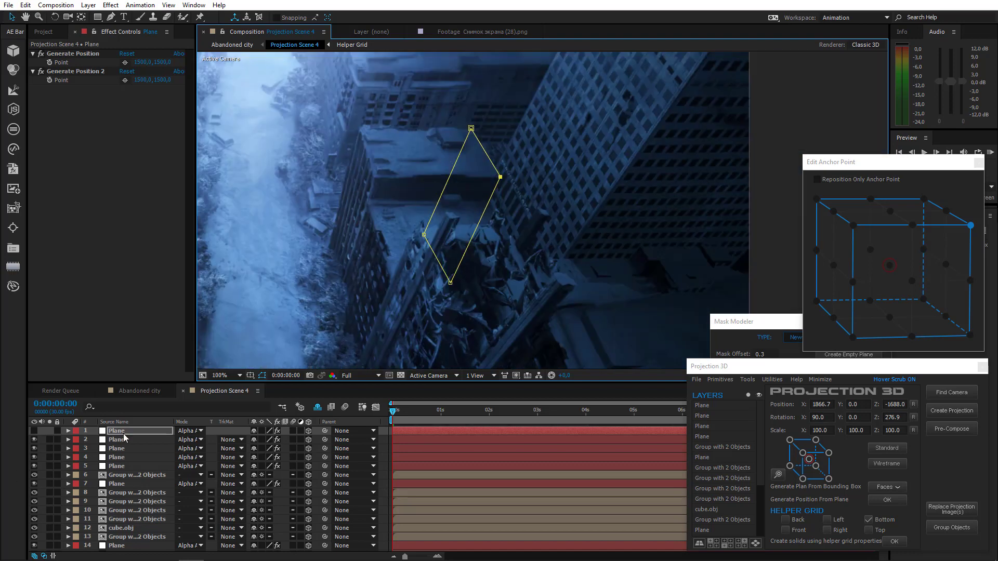
{"action": "left_click", "coordinate": [34, 431]}
Step: Create a Mask Modeler surface between the street-side facade plane and its duplicate to form the rear building's roof
{"action": "left_click", "coordinate": [117, 431]}
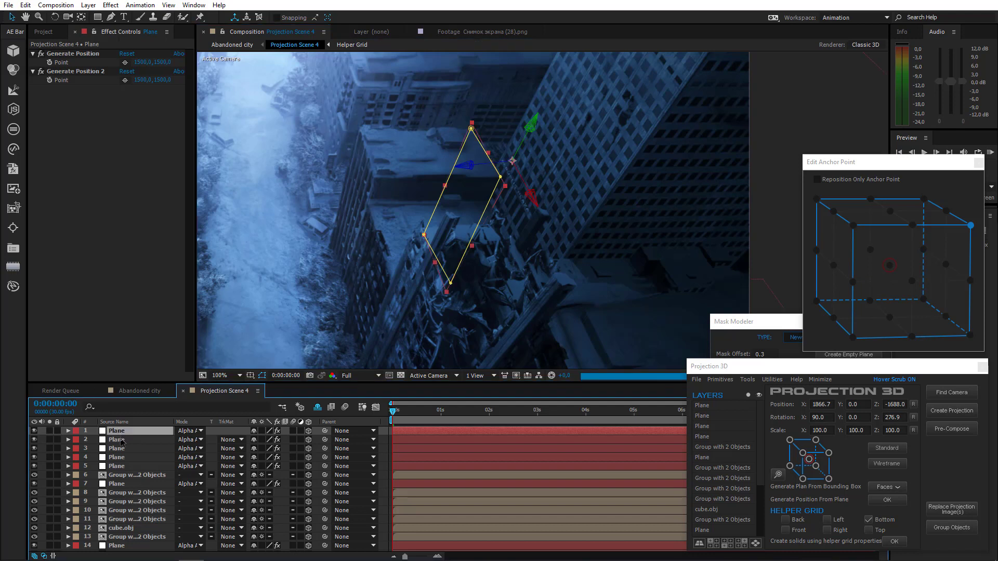
{"action": "left_click", "coordinate": [121, 440], "text": "shift"}
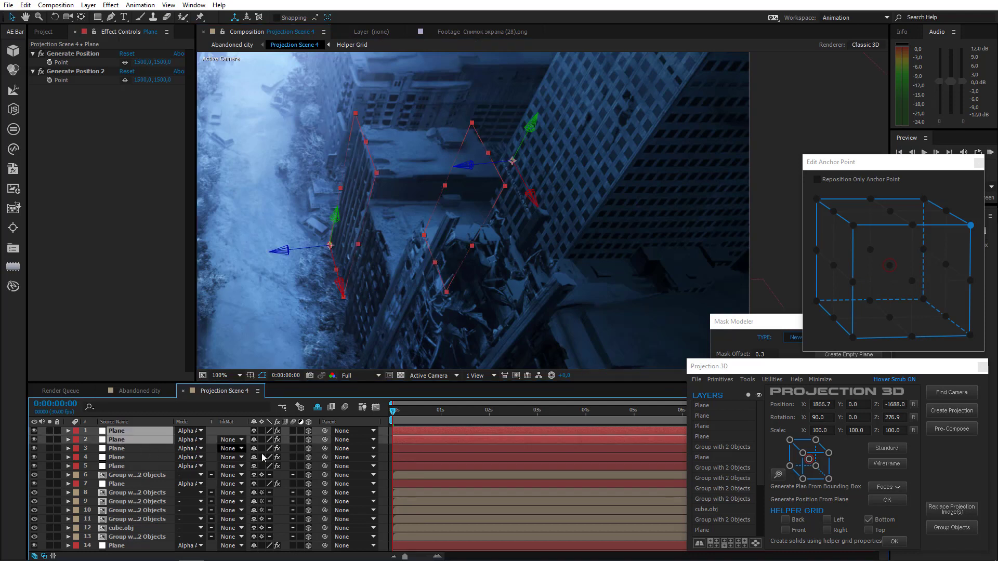
{"action": "left_click", "coordinate": [754, 326]}
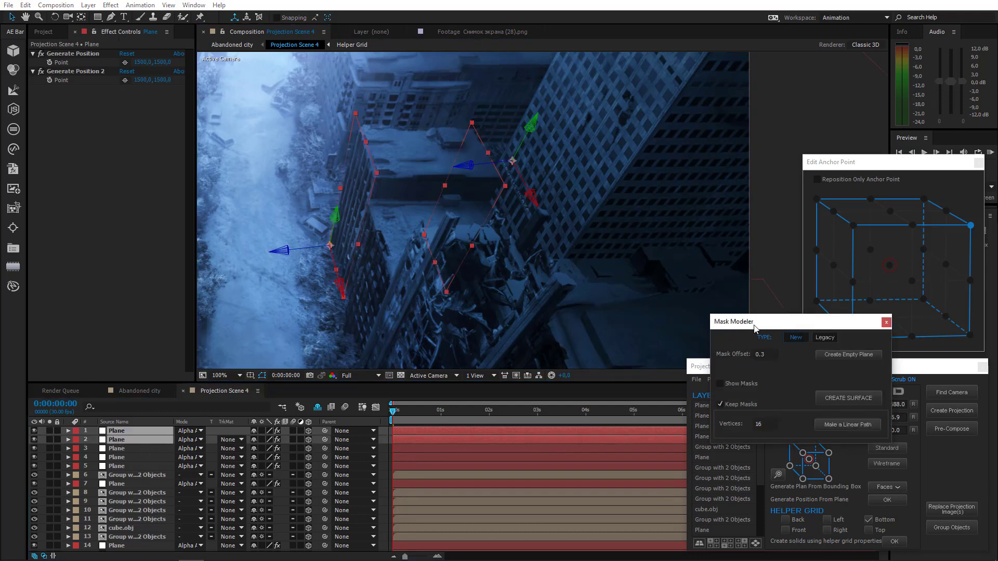
{"action": "left_click", "coordinate": [851, 399]}
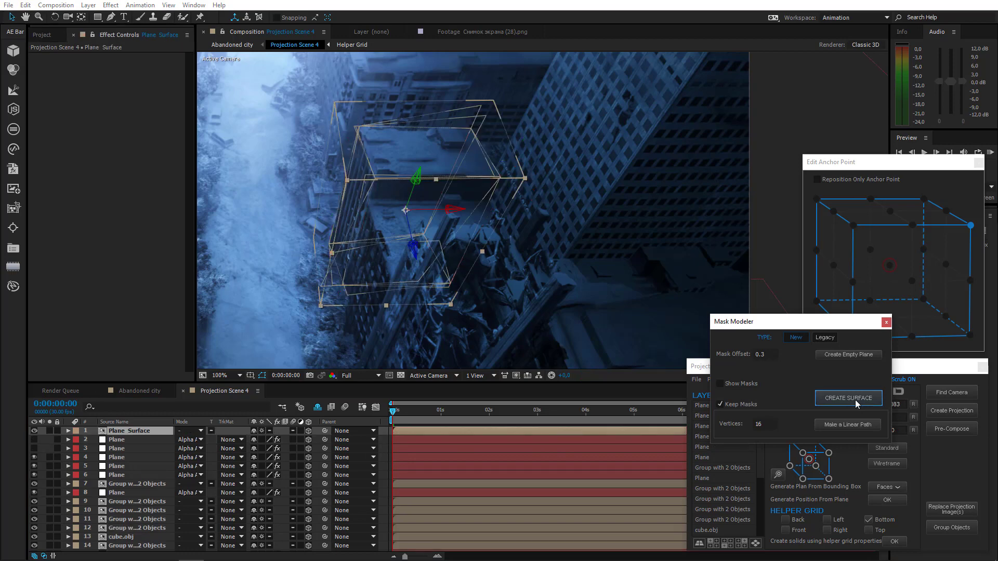
Step: Delete the duplicated facade plane and make the original street-side facade plane visible again
{"action": "left_click", "coordinate": [141, 435]}
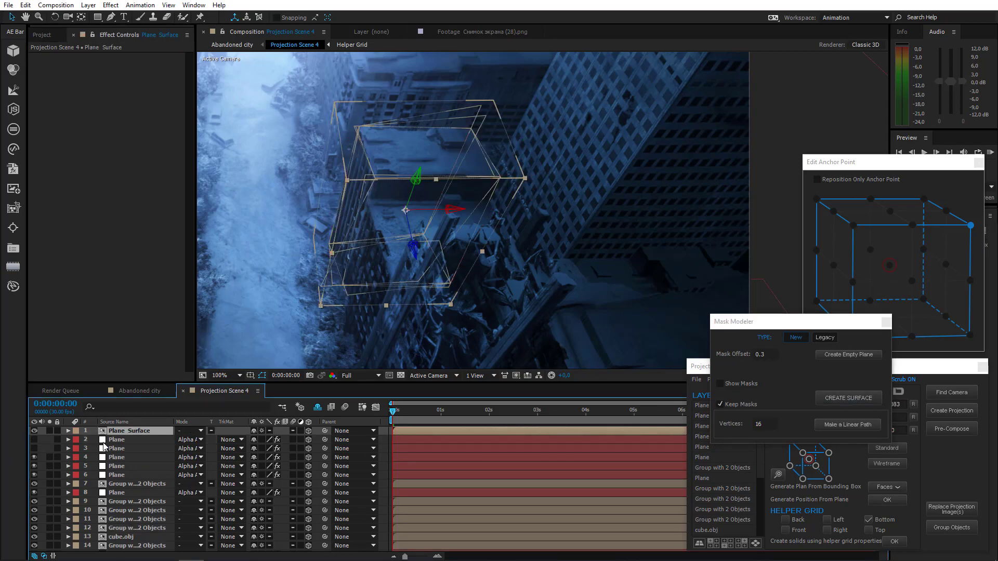
{"action": "left_click", "coordinate": [124, 442]}
{"action": "key", "text": "Delete"}
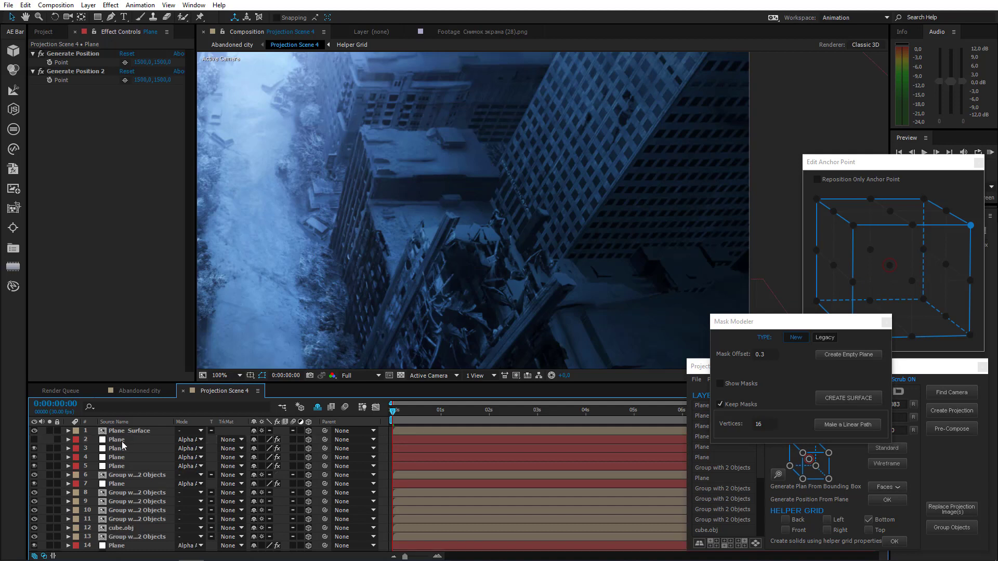
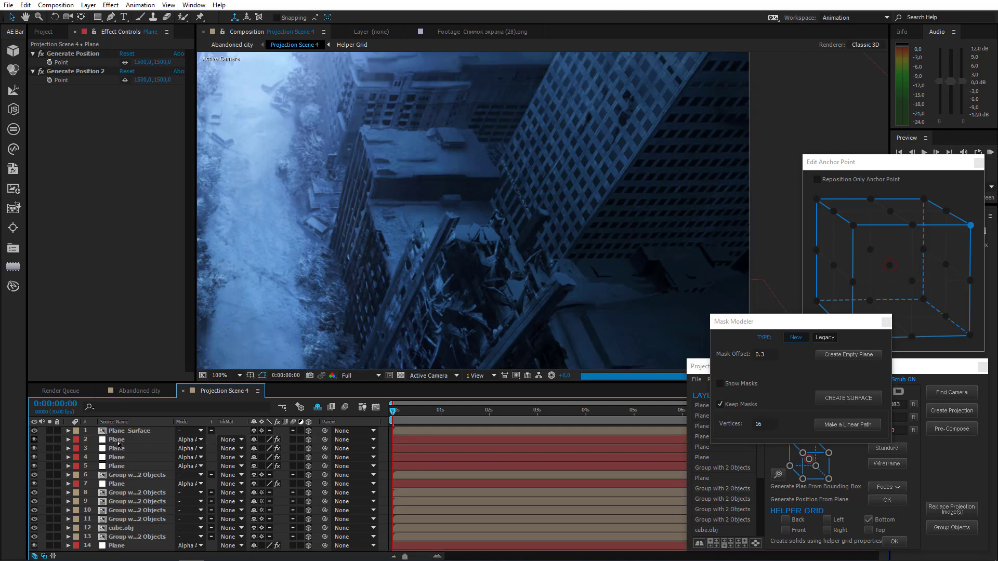
{"action": "left_click", "coordinate": [119, 443]}
{"action": "left_click", "coordinate": [124, 439]}
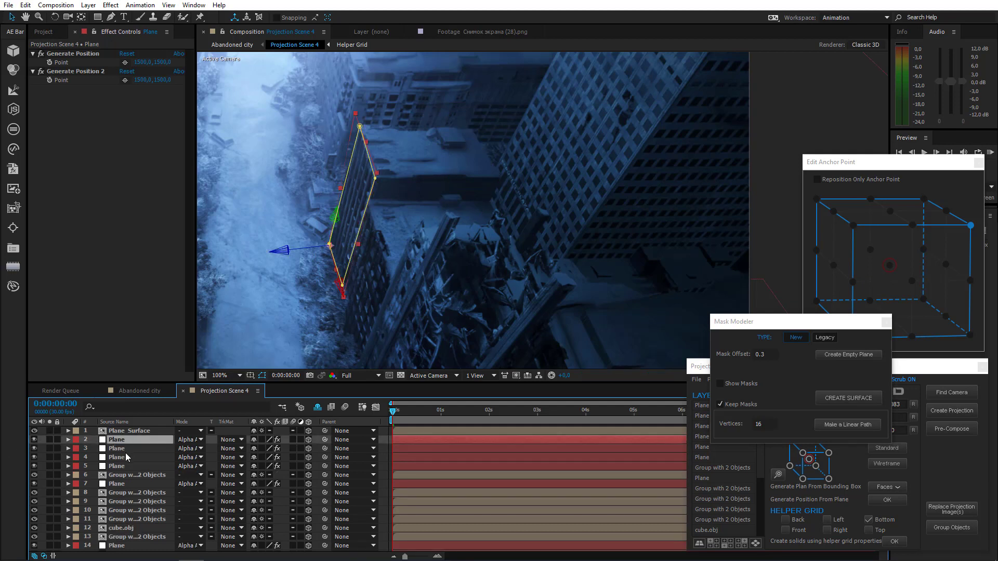
Step: Place the ruin roof plane's first Generate Position point on the upper-right vertex of its mask
{"action": "left_click", "coordinate": [126, 451]}
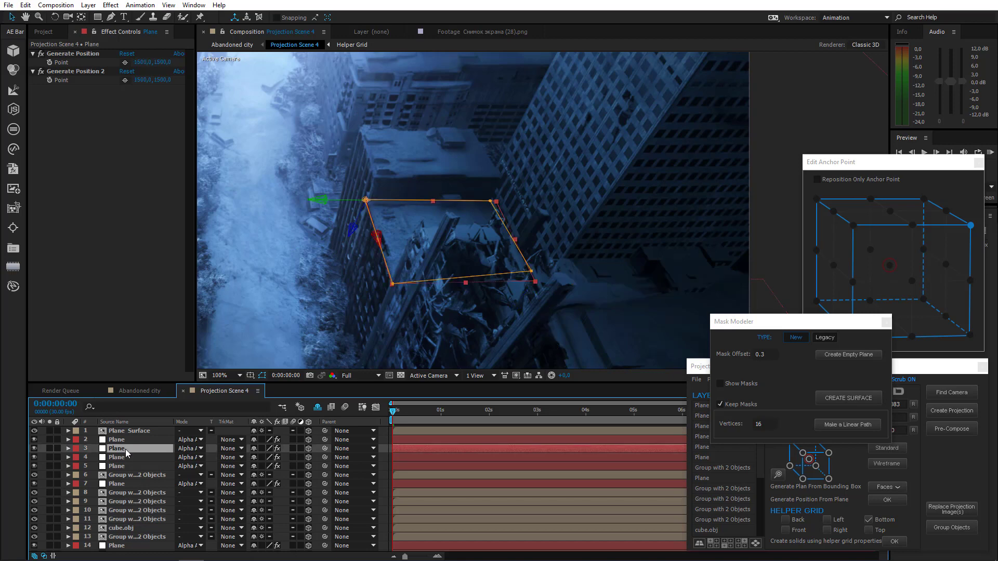
{"action": "key", "text": "period"}
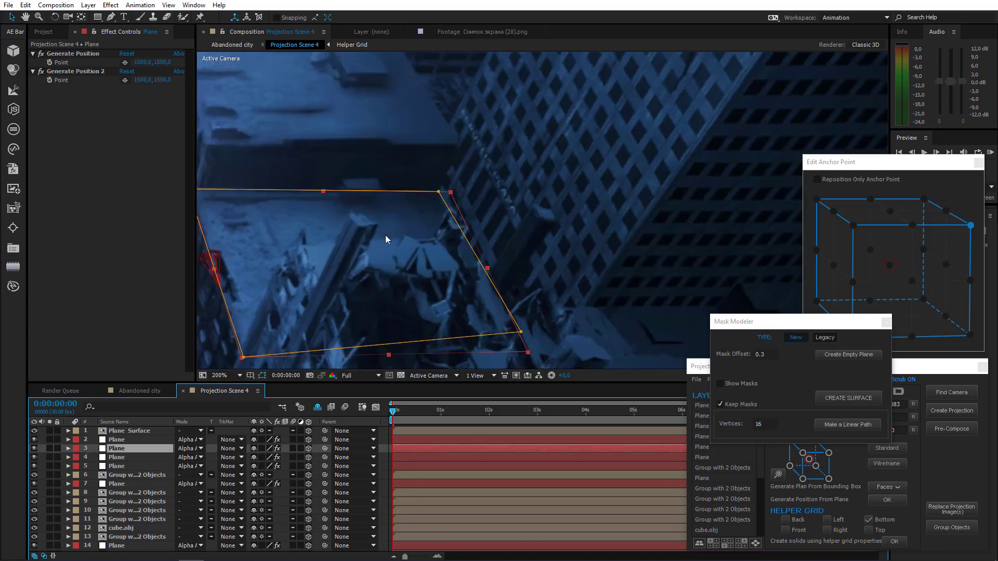
{"action": "left_click", "coordinate": [124, 63]}
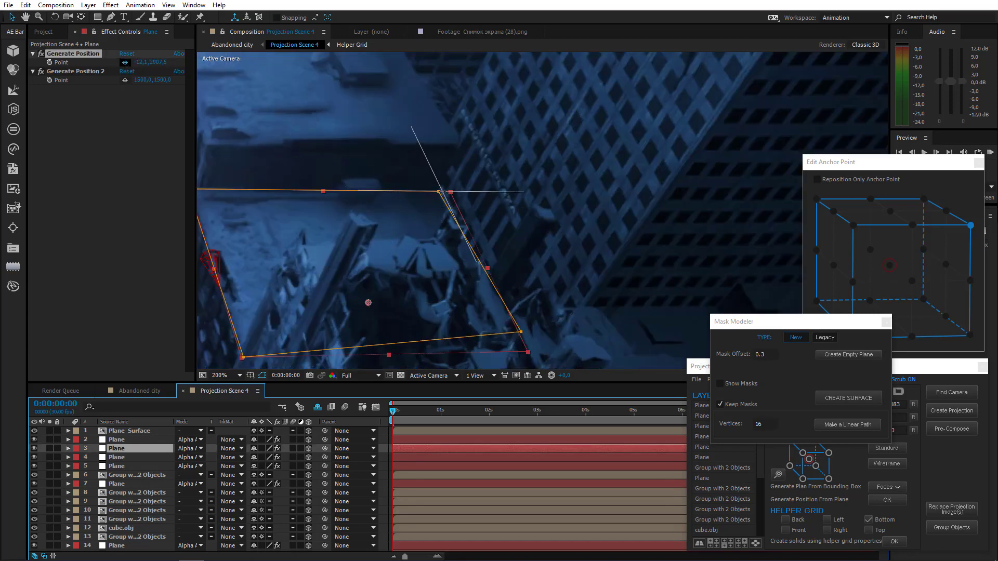
{"action": "left_click_drag", "start_coordinate": [439, 191], "coordinate": [440, 191]}
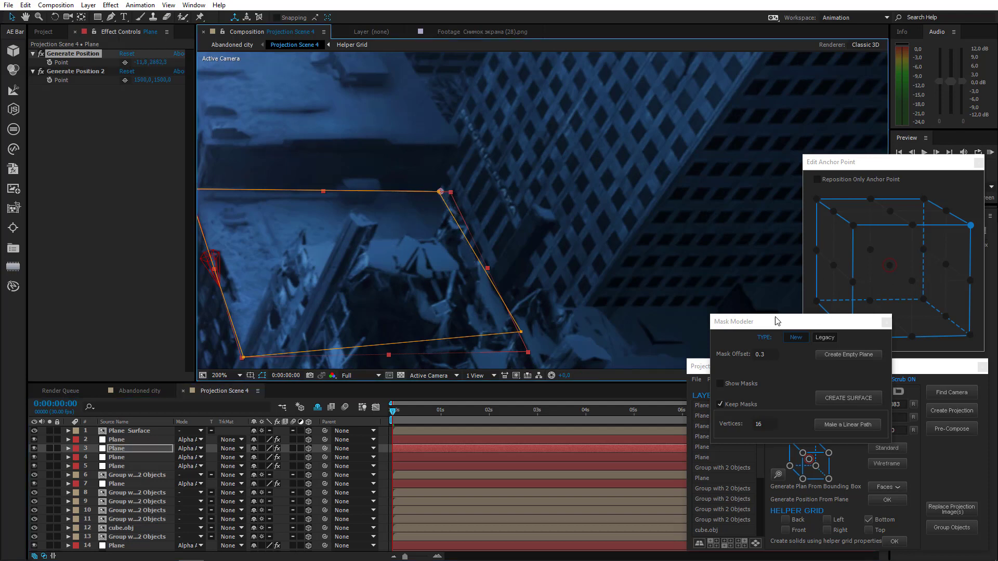
Step: Generate a plane from the placed Generate Position point and set its anchor point to the center of the front face
{"action": "left_click", "coordinate": [698, 369]}
{"action": "left_click", "coordinate": [754, 380]}
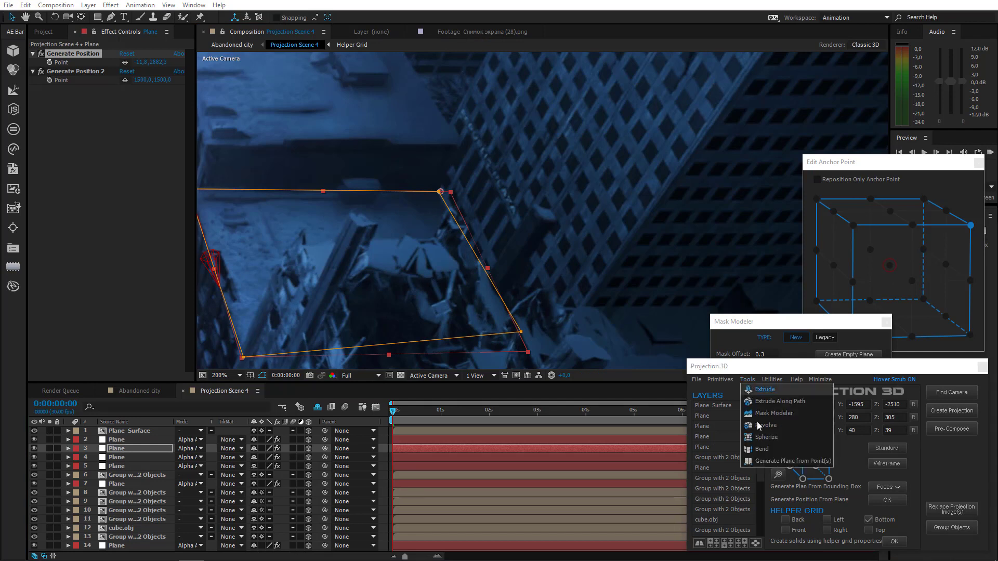
{"action": "left_click", "coordinate": [769, 461]}
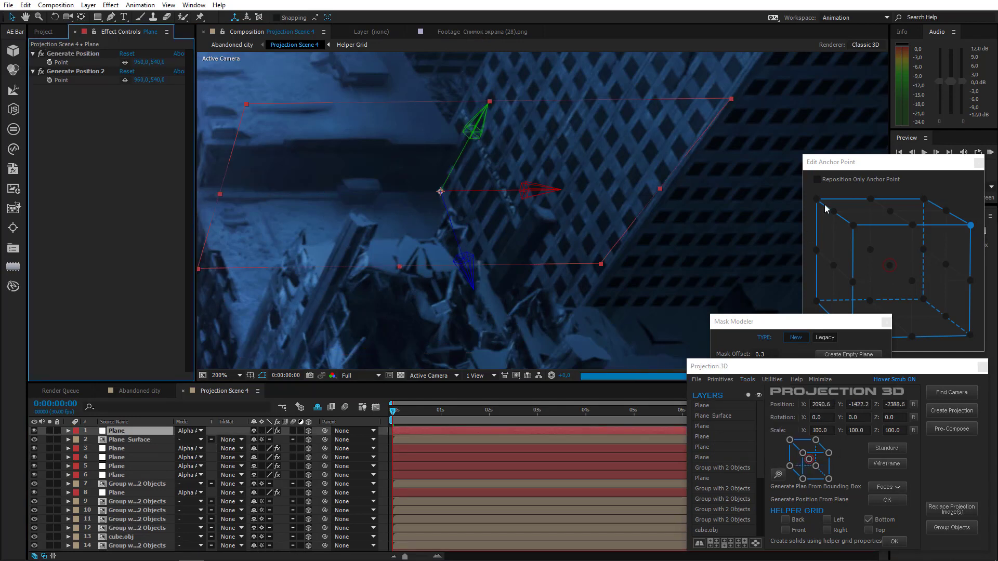
{"action": "left_click", "coordinate": [912, 280]}
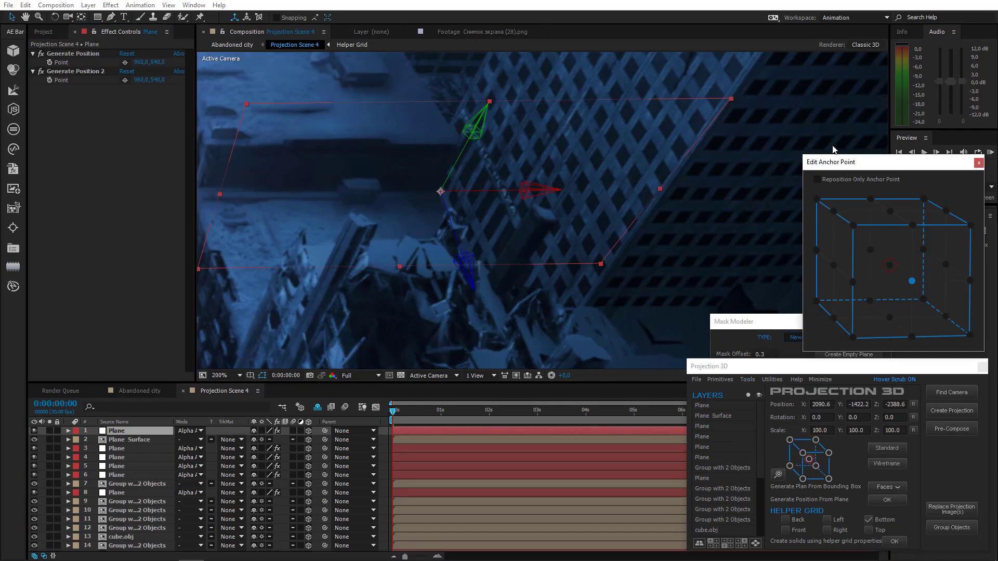
Step: Set the new plane's anchor point to its front lower-left corner and move that corner onto the lower-left corner of the lattice tower
{"action": "left_click", "coordinate": [851, 339]}
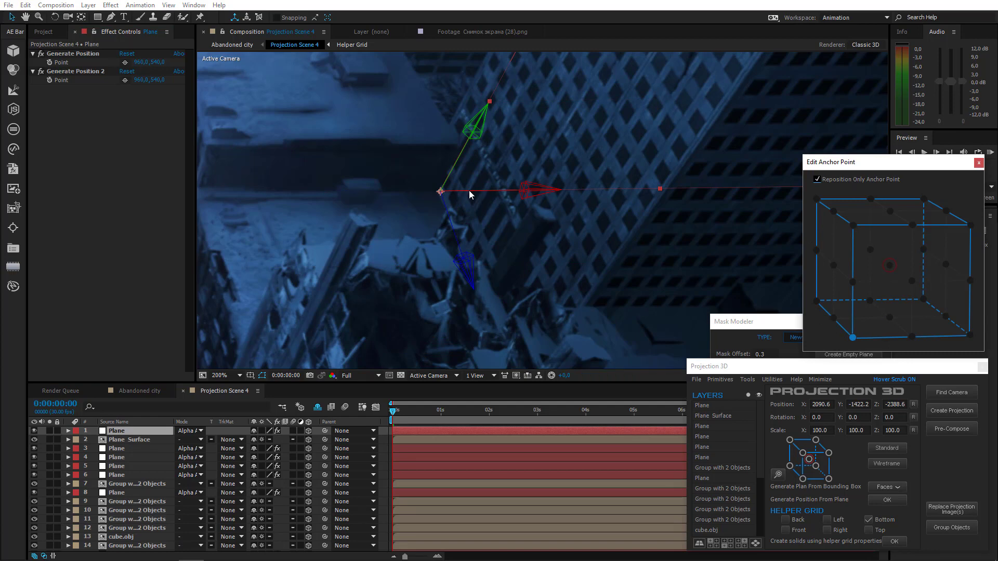
{"action": "scroll", "coordinate": [466, 190], "scroll_direction": "down", "scroll_amount": 1}
{"action": "left_click_drag", "start_coordinate": [450, 165], "coordinate": [421, 240]}
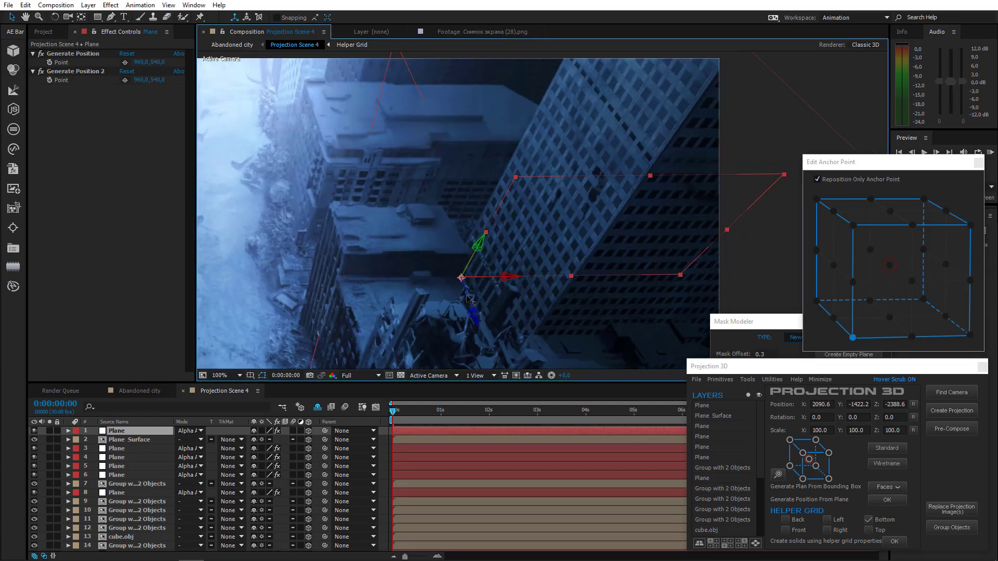
{"action": "left_click_drag", "start_coordinate": [466, 297], "coordinate": [484, 276]}
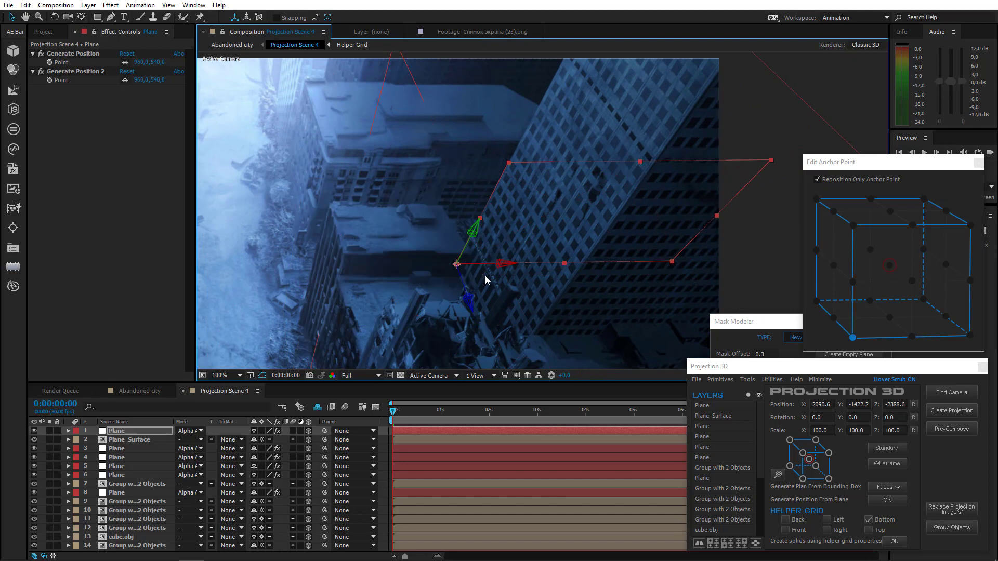
Step: Copy the rotation of the street-side facade plane onto the new tower plane
{"action": "left_click", "coordinate": [116, 448]}
{"action": "key", "text": "r"}
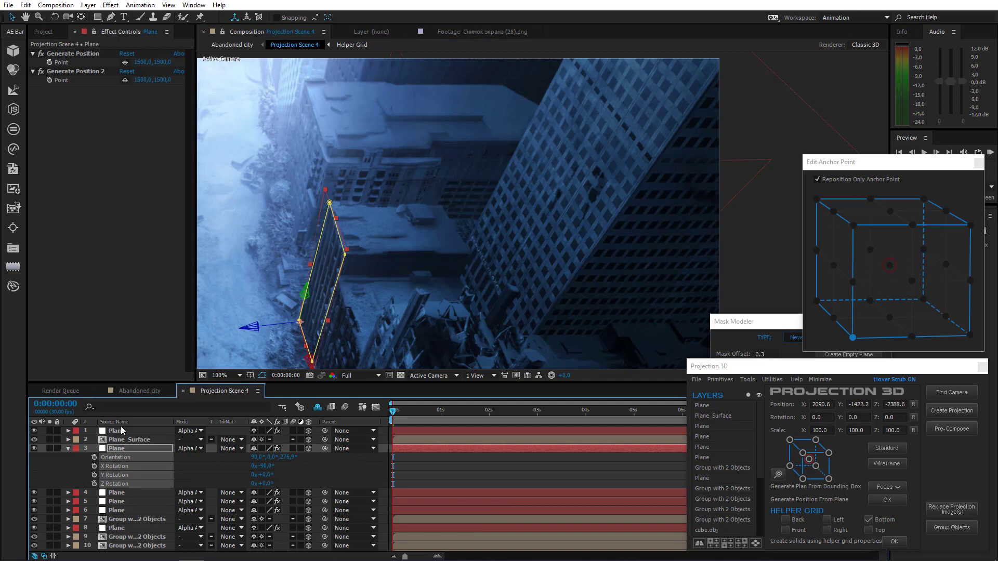
{"action": "left_click", "coordinate": [120, 429]}
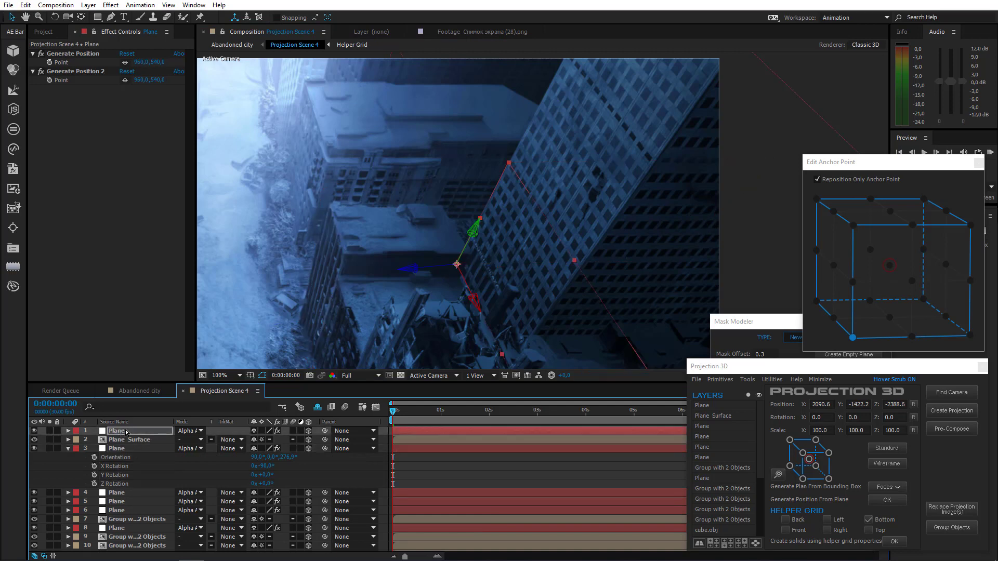
Step: Stretch the tower plane upward past the image edge and narrow its width to cover the tower's lit lattice face
{"action": "scroll", "coordinate": [429, 241], "scroll_direction": "down", "scroll_amount": 2}
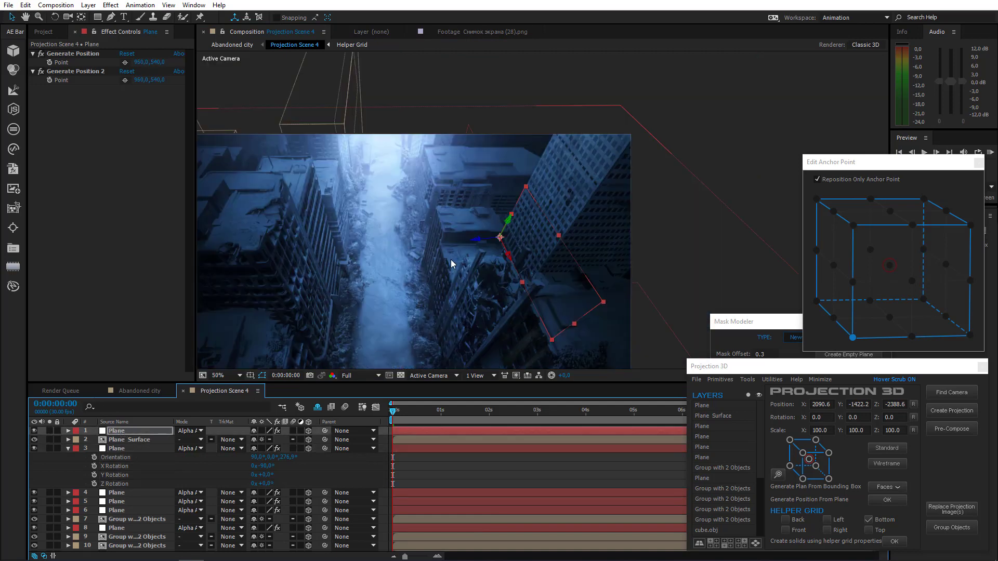
{"action": "left_click_drag", "start_coordinate": [559, 238], "coordinate": [635, 119]}
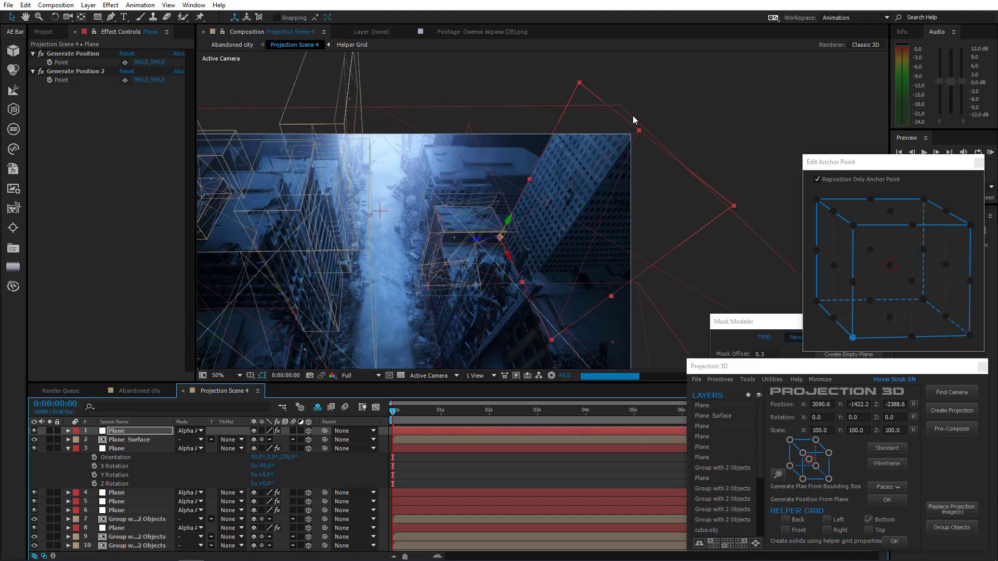
{"action": "left_click_drag", "start_coordinate": [535, 306], "coordinate": [528, 307]}
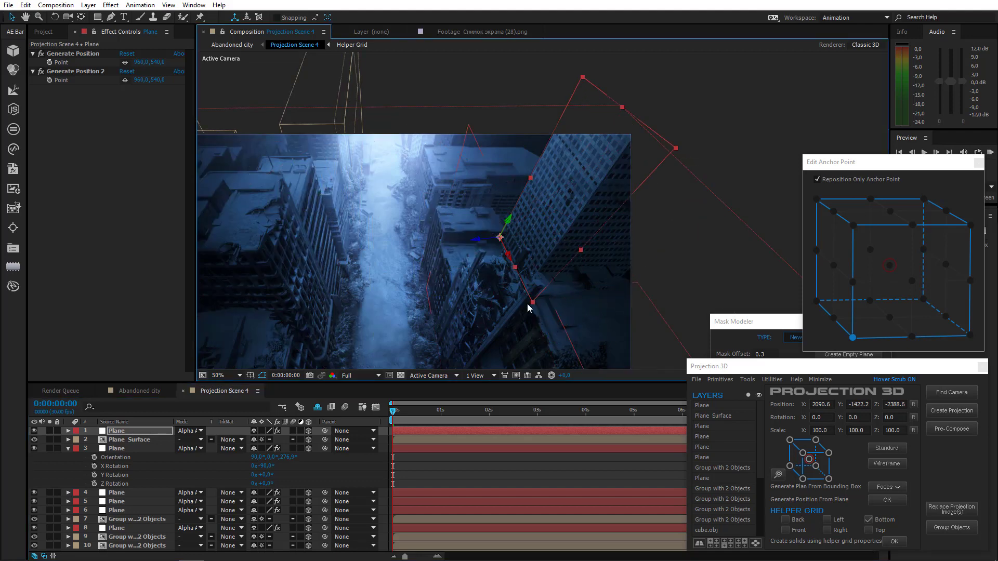
Step: Draw a closed four-point mask around the tower's lit lattice face, extending its upper vertices beyond the image edge
{"action": "left_click", "coordinate": [111, 17]}
{"action": "key", "text": "period"}
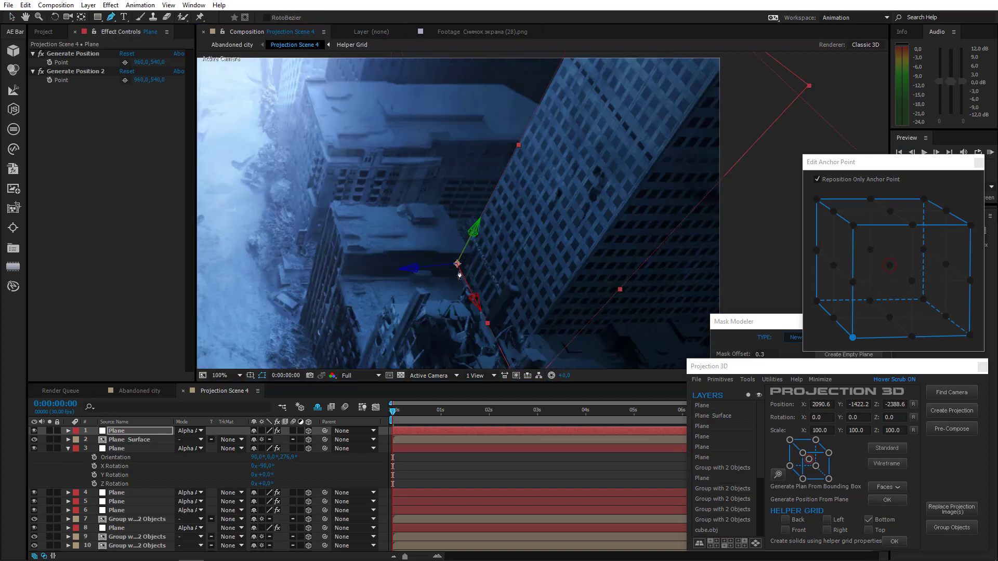
{"action": "left_click", "coordinate": [455, 262]}
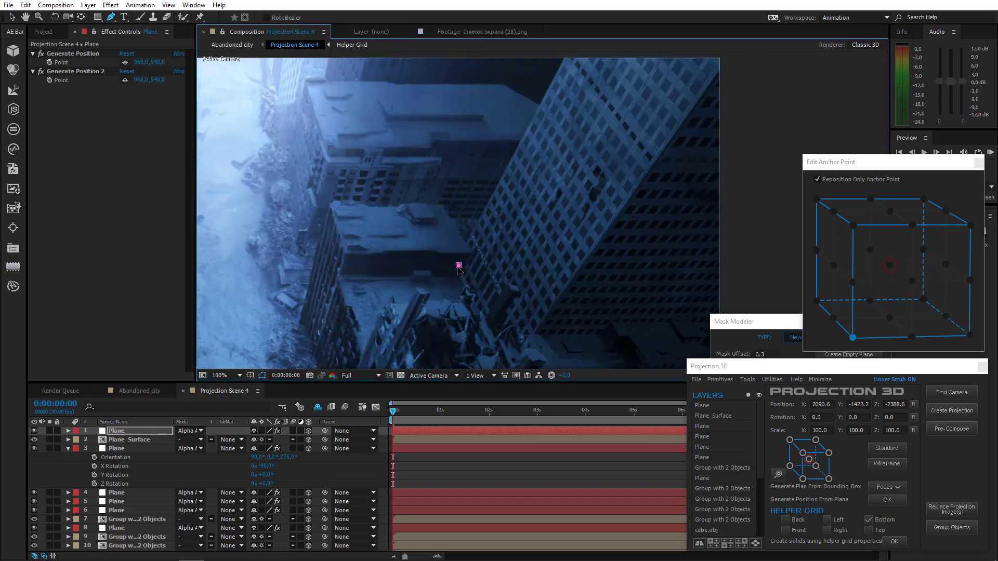
{"action": "left_click", "coordinate": [504, 367]}
{"action": "left_click_drag", "start_coordinate": [672, 56], "coordinate": [644, 146]}
{"action": "left_click", "coordinate": [647, 126]}
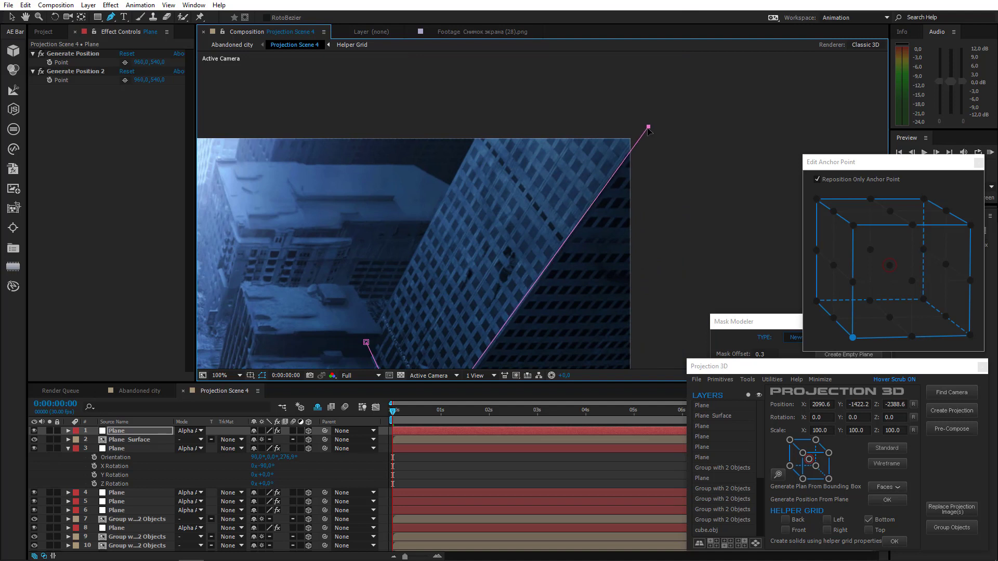
{"action": "left_click", "coordinate": [526, 82]}
{"action": "left_click_drag", "start_coordinate": [525, 82], "coordinate": [514, 82]}
{"action": "left_click", "coordinate": [366, 341]}
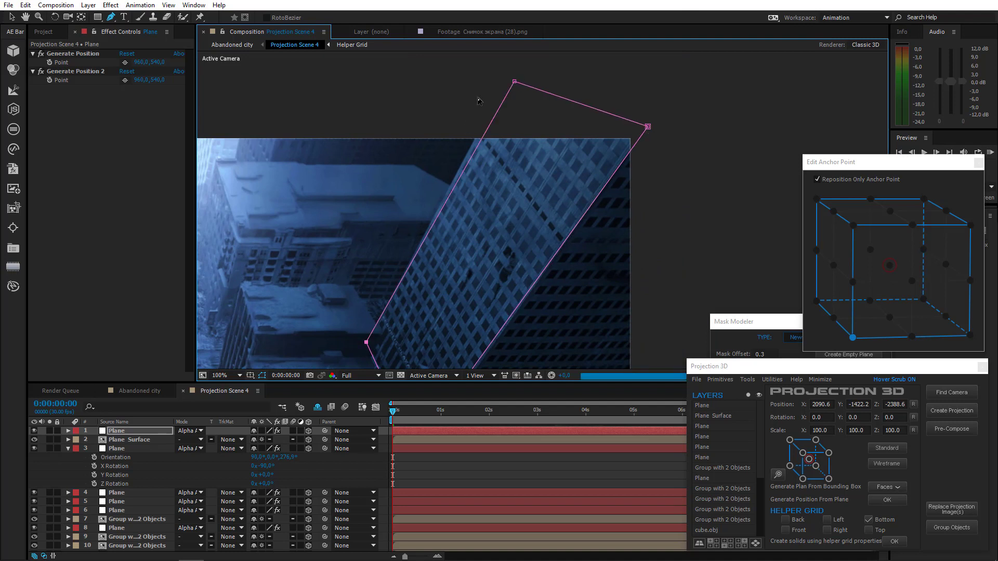
Step: Refine the mask's upper-left and lowest vertices against the tower's edges, hiding the plane while adjusting and showing it again
{"action": "left_click", "coordinate": [35, 431]}
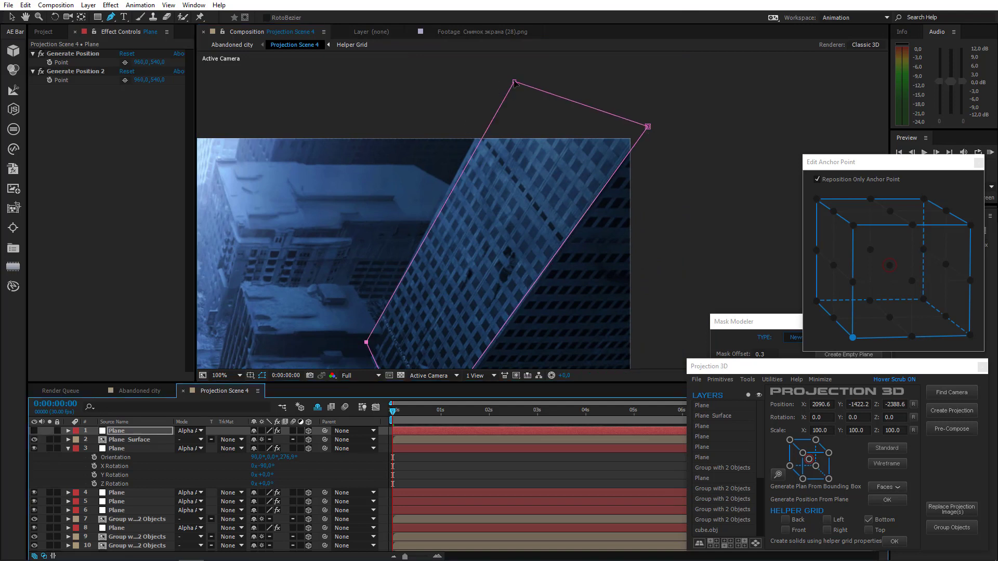
{"action": "left_click_drag", "start_coordinate": [514, 81], "coordinate": [509, 77]}
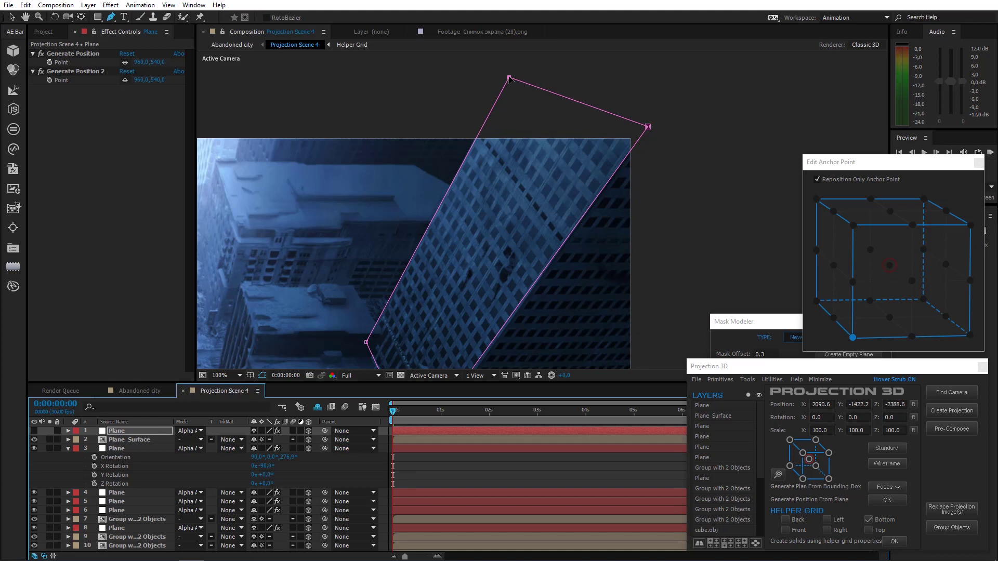
{"action": "left_click", "coordinate": [366, 342]}
{"action": "left_click_drag", "start_coordinate": [314, 324], "coordinate": [307, 214]}
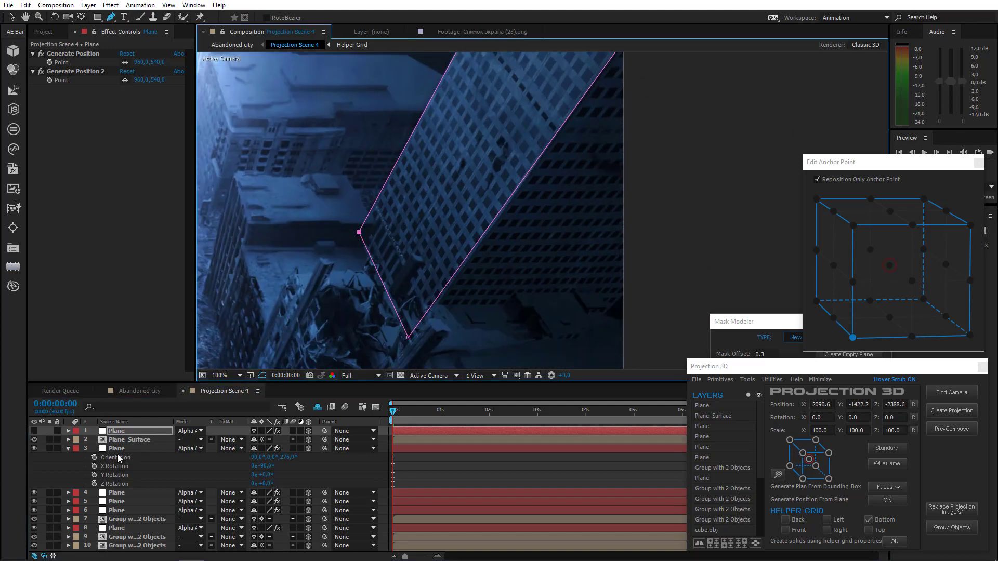
{"action": "left_click", "coordinate": [33, 430]}
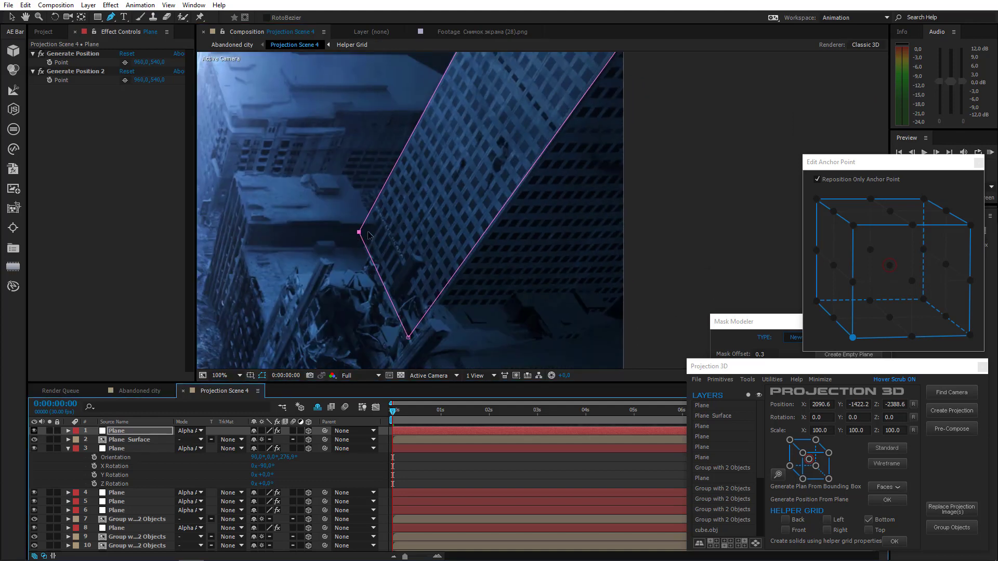
{"action": "left_click", "coordinate": [408, 338]}
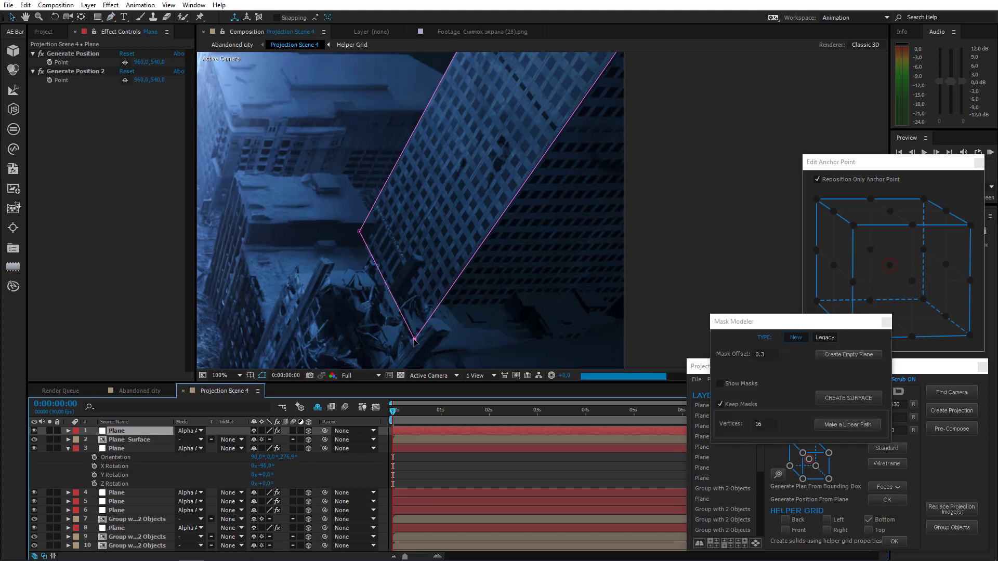
{"action": "left_click_drag", "start_coordinate": [410, 339], "coordinate": [409, 340]}
{"action": "key", "text": "v"}
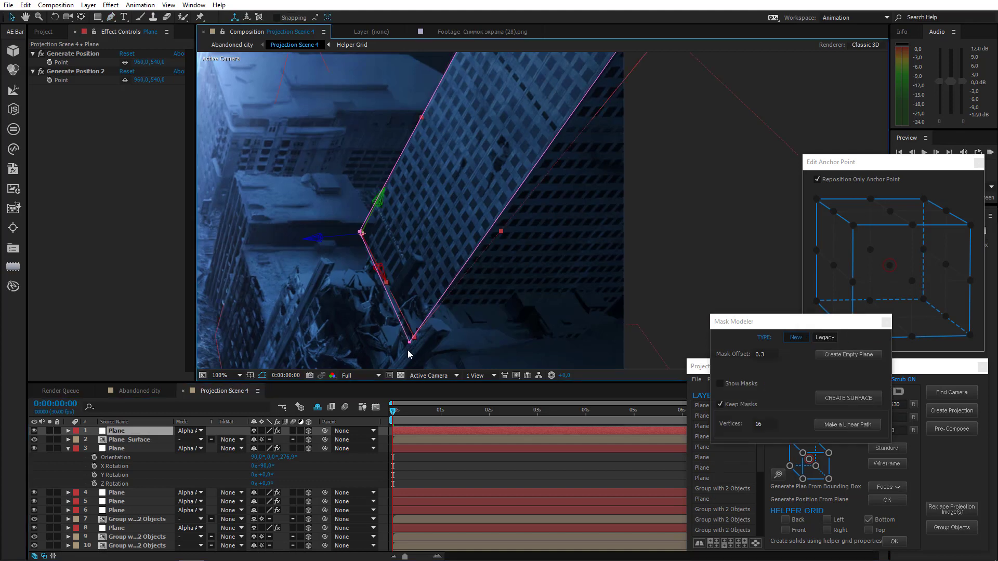
Step: Place the tower plane's first Generate Position point on the mask's right edge, slightly above its lowest corner
{"action": "scroll", "coordinate": [408, 349], "scroll_direction": "down", "scroll_amount": 1}
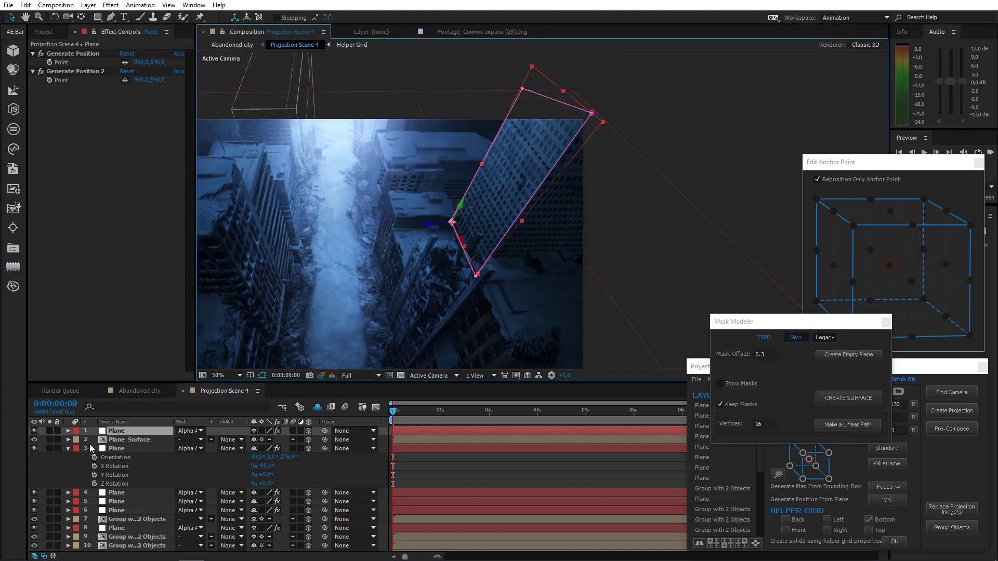
{"action": "left_click", "coordinate": [68, 449]}
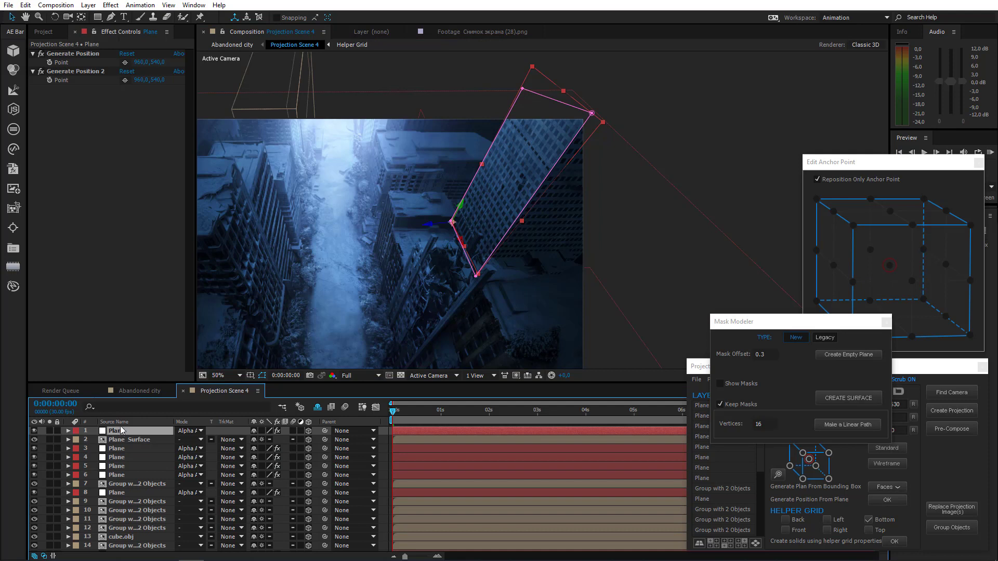
{"action": "left_click", "coordinate": [124, 62]}
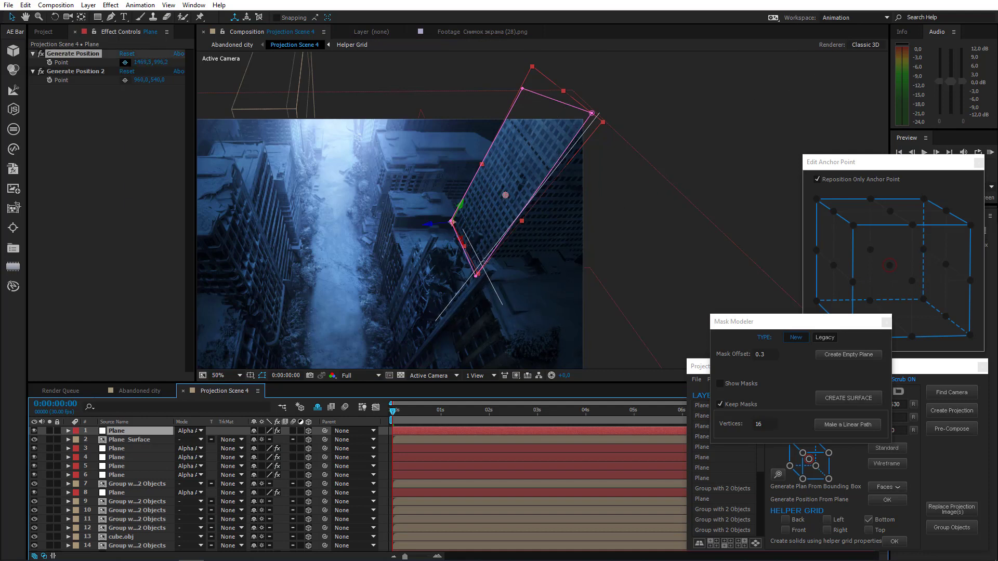
{"action": "left_click", "coordinate": [490, 259]}
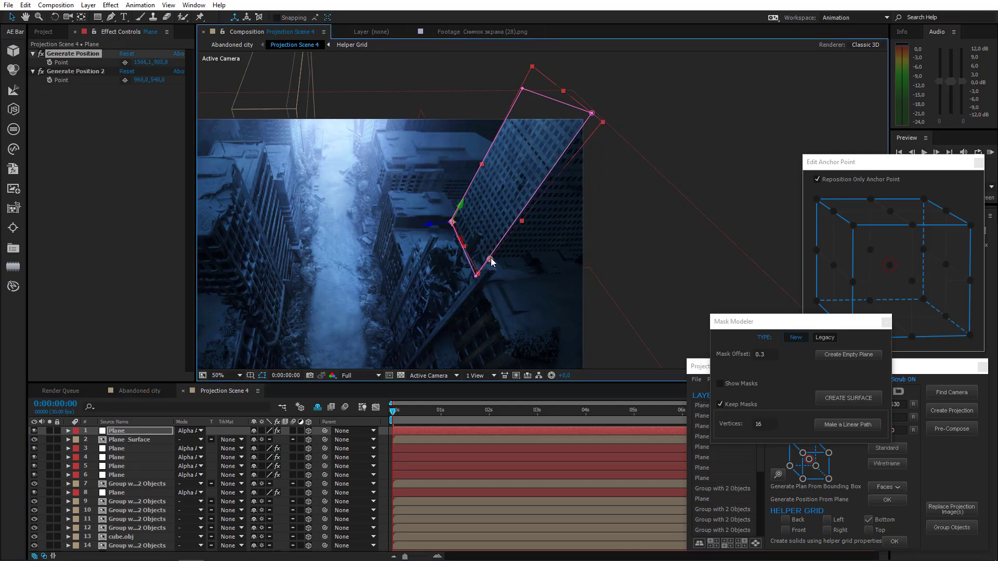
{"action": "left_click_drag", "start_coordinate": [490, 259], "coordinate": [489, 258]}
Step: Generate a plane from the placed Generate Position point and set its anchor point to the front lower-left corner
{"action": "left_click", "coordinate": [705, 368]}
{"action": "left_click", "coordinate": [747, 380]}
{"action": "left_click", "coordinate": [759, 462]}
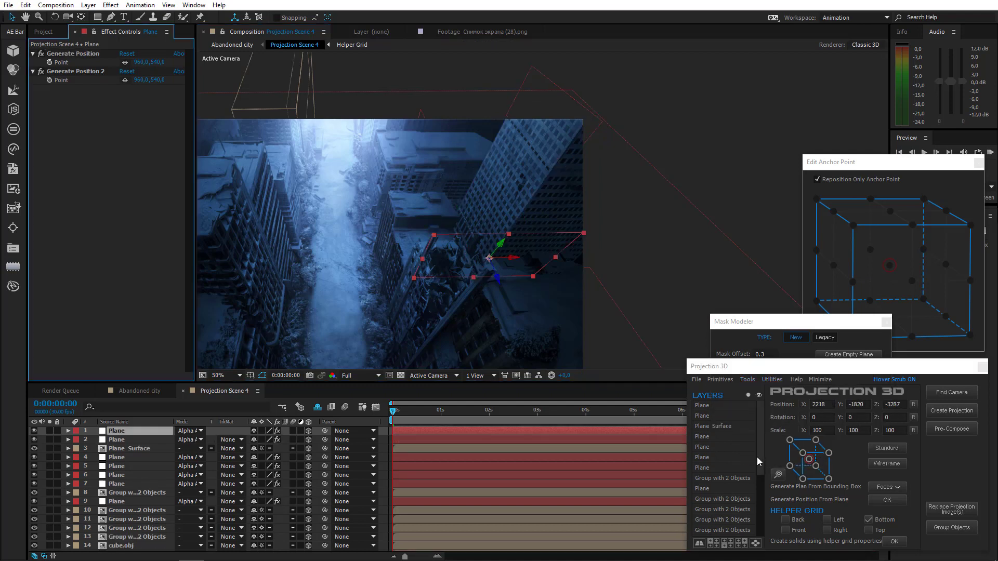
{"action": "left_click", "coordinate": [931, 292]}
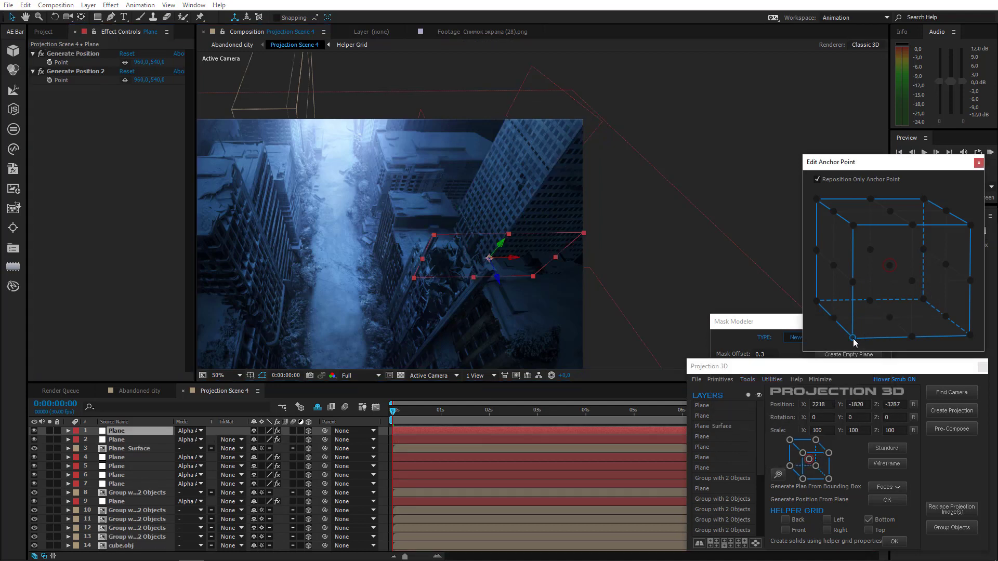
{"action": "left_click", "coordinate": [852, 338]}
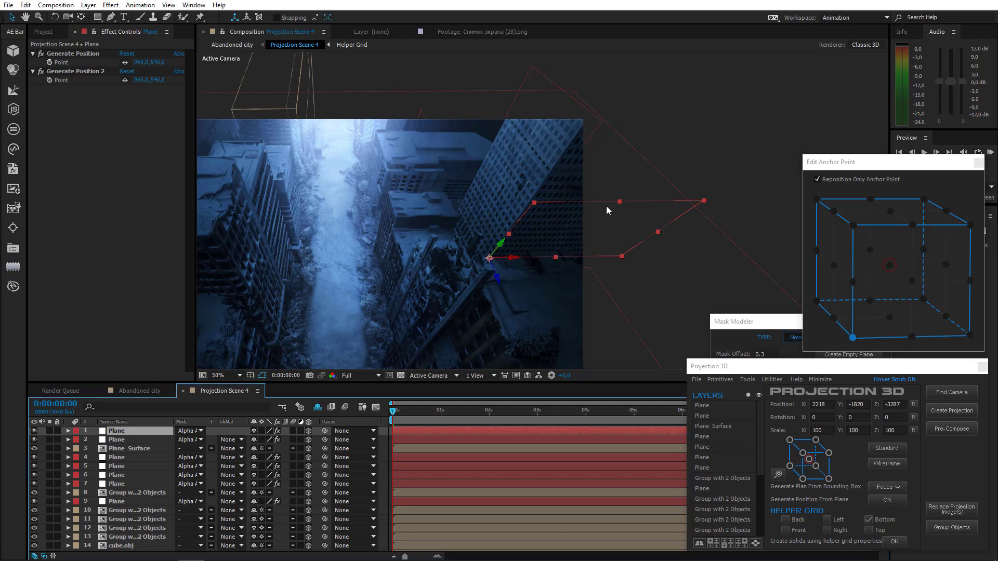
Step: Scale the second tower plane to about 194% in Y and tilt it to about 356° on X along the tower's edge
{"action": "left_click_drag", "start_coordinate": [621, 202], "coordinate": [651, 111]}
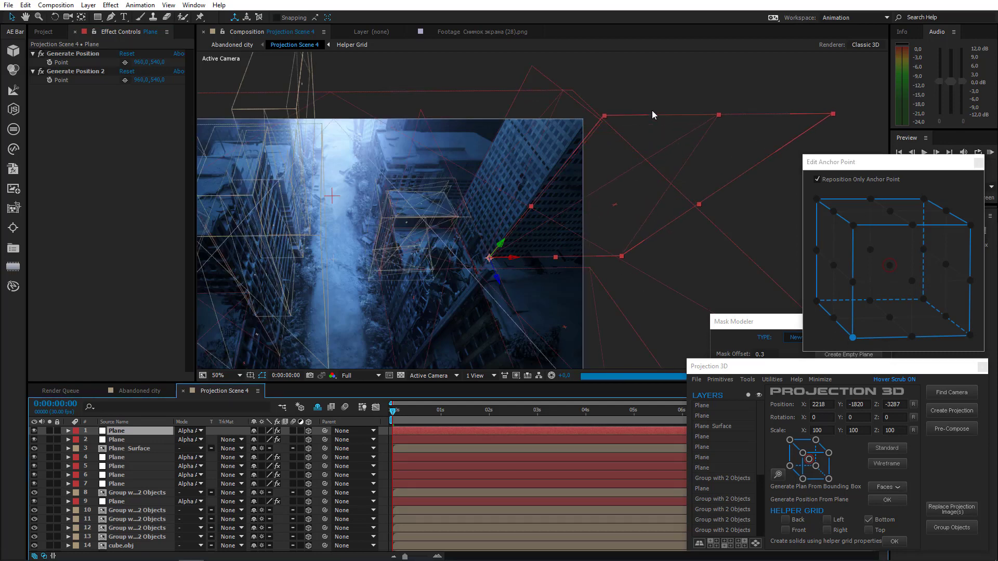
{"action": "left_click", "coordinate": [55, 17]}
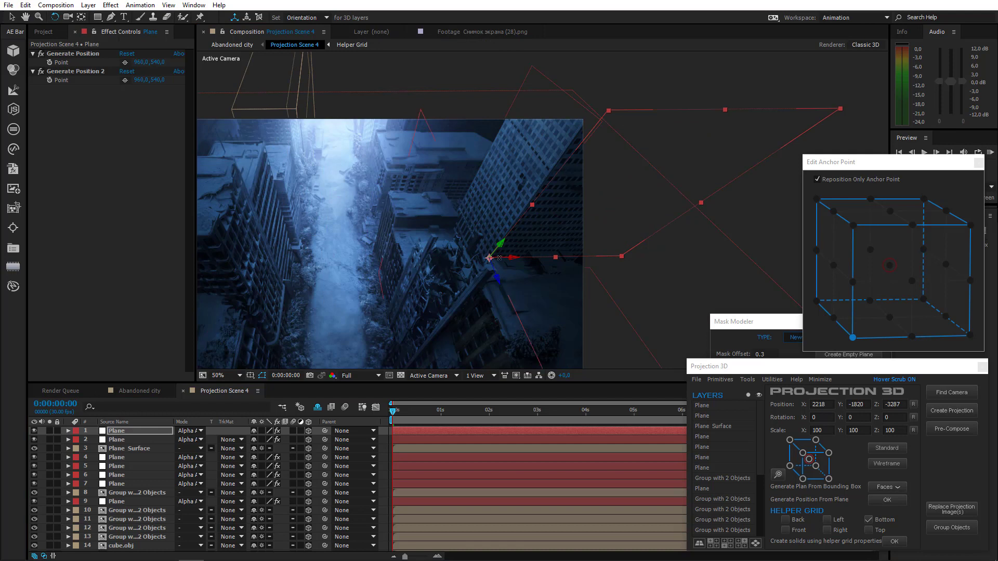
{"action": "left_click_drag", "start_coordinate": [504, 258], "coordinate": [461, 366]}
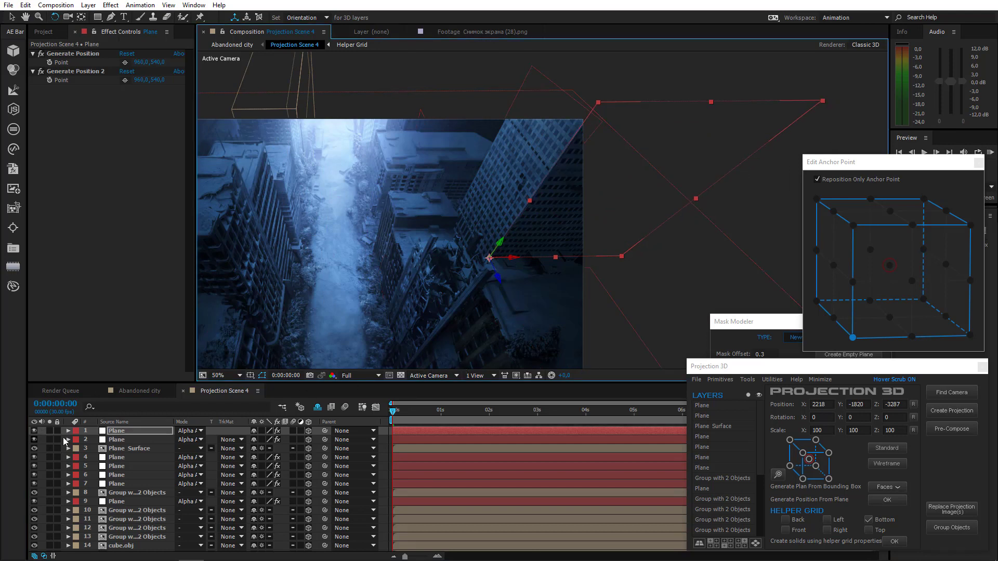
Step: Solo the two tower planes to check how their faces meet, then turn solo off for both
{"action": "left_click", "coordinate": [47, 430]}
{"action": "left_click", "coordinate": [48, 441]}
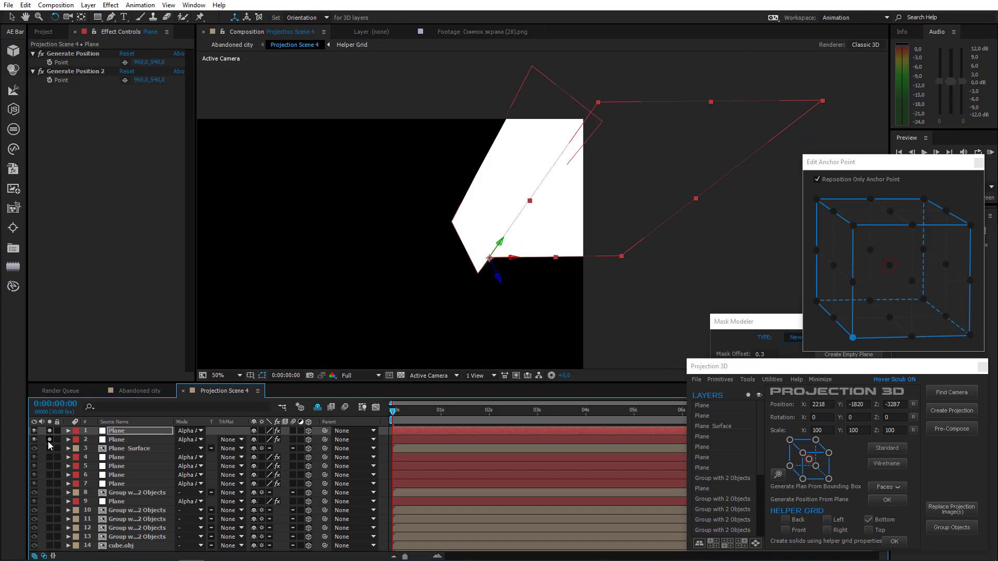
{"action": "left_click", "coordinate": [50, 440]}
{"action": "left_click", "coordinate": [49, 431]}
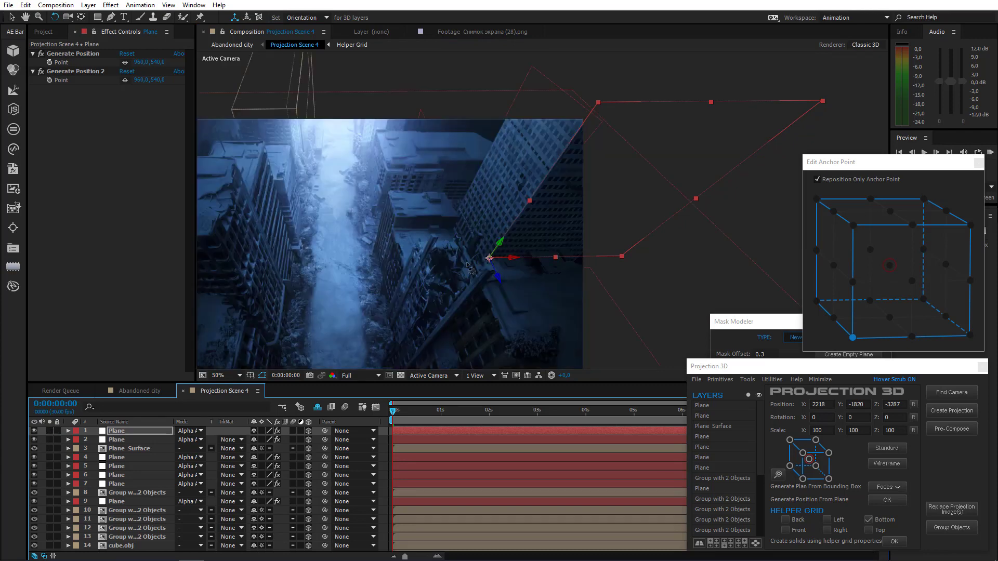
Step: Move the second tower plane down to about Y -1473 so its anchor corner meets the lit face's lowest corner
{"action": "scroll", "coordinate": [469, 267], "scroll_direction": "up", "scroll_amount": 2}
{"action": "key", "text": "v"}
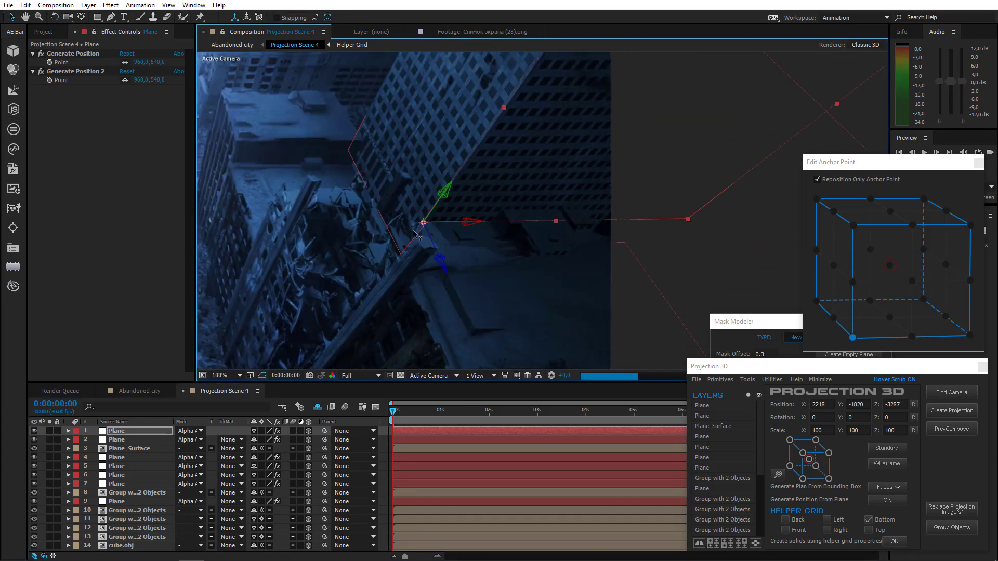
{"action": "left_click_drag", "start_coordinate": [415, 235], "coordinate": [544, 284]}
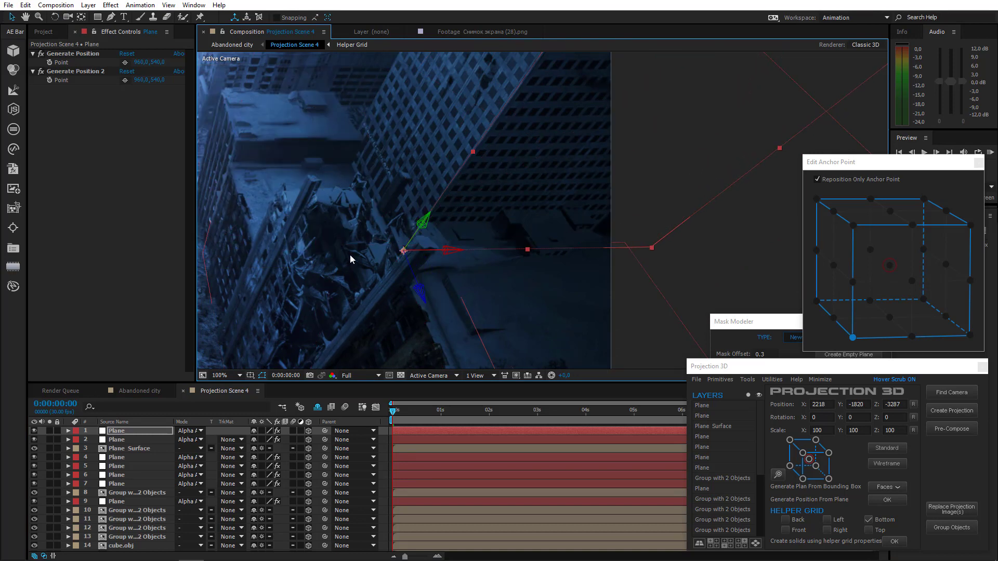
Step: Place the Bottom layer's Generate Position point at the street-side base corner of the flat-roofed building behind the low block
{"action": "scroll", "coordinate": [351, 254], "scroll_direction": "down", "scroll_amount": 2}
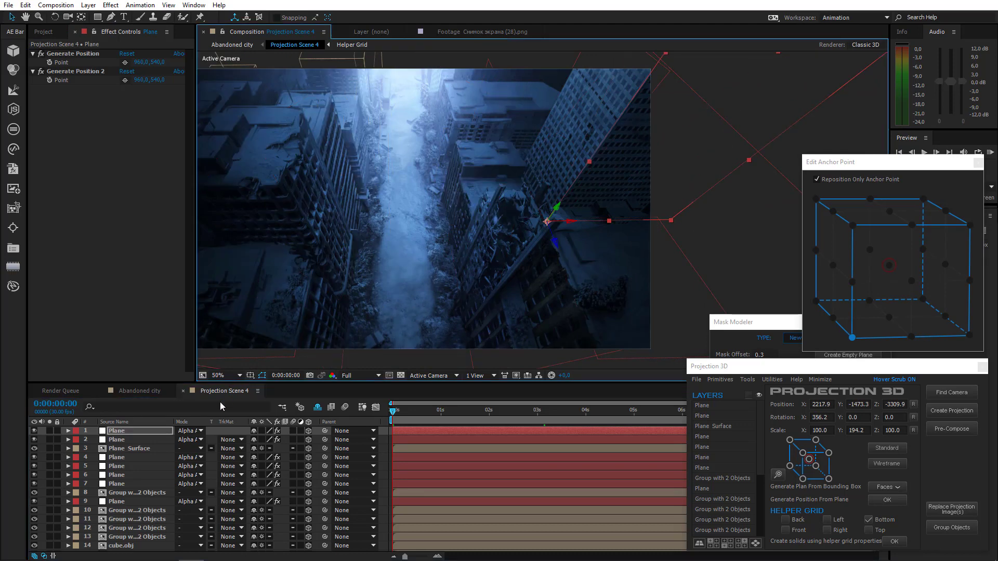
{"action": "scroll", "coordinate": [141, 460], "scroll_direction": "down", "scroll_amount": 2}
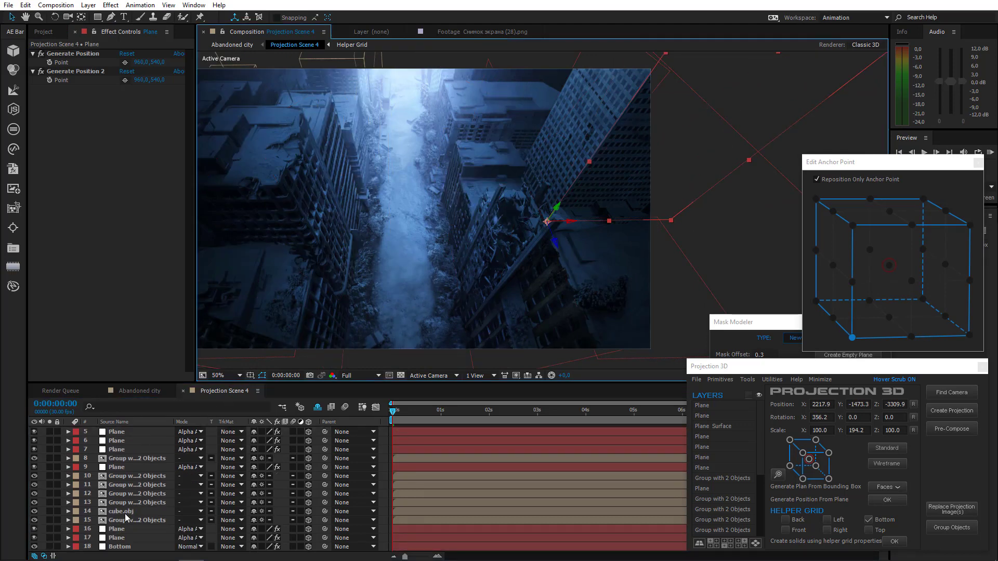
{"action": "left_click", "coordinate": [125, 548]}
{"action": "scroll", "coordinate": [490, 194], "scroll_direction": "up", "scroll_amount": 3}
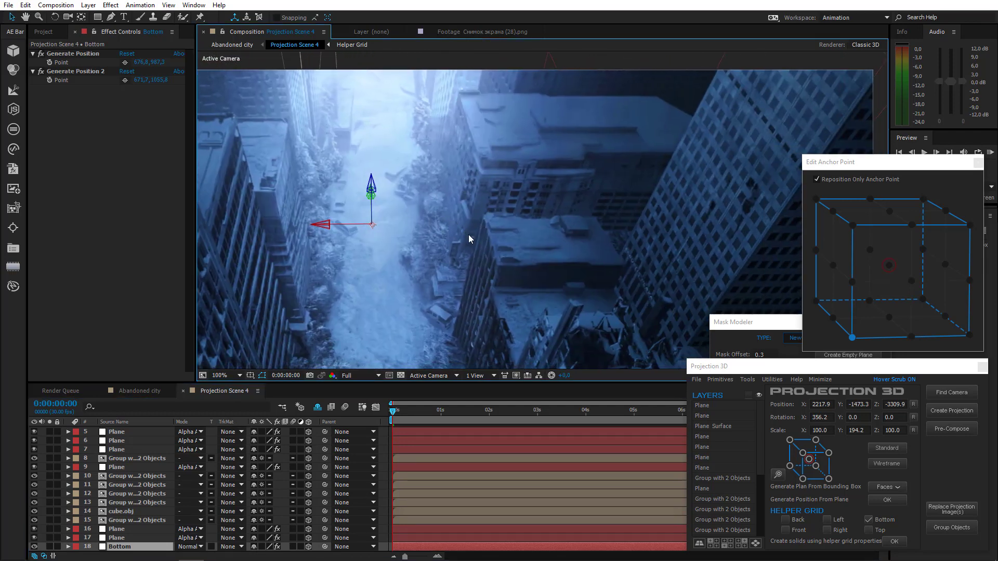
{"action": "scroll", "coordinate": [469, 239], "scroll_direction": "up", "scroll_amount": 2}
{"action": "left_click", "coordinate": [79, 54]}
{"action": "left_click", "coordinate": [125, 62]}
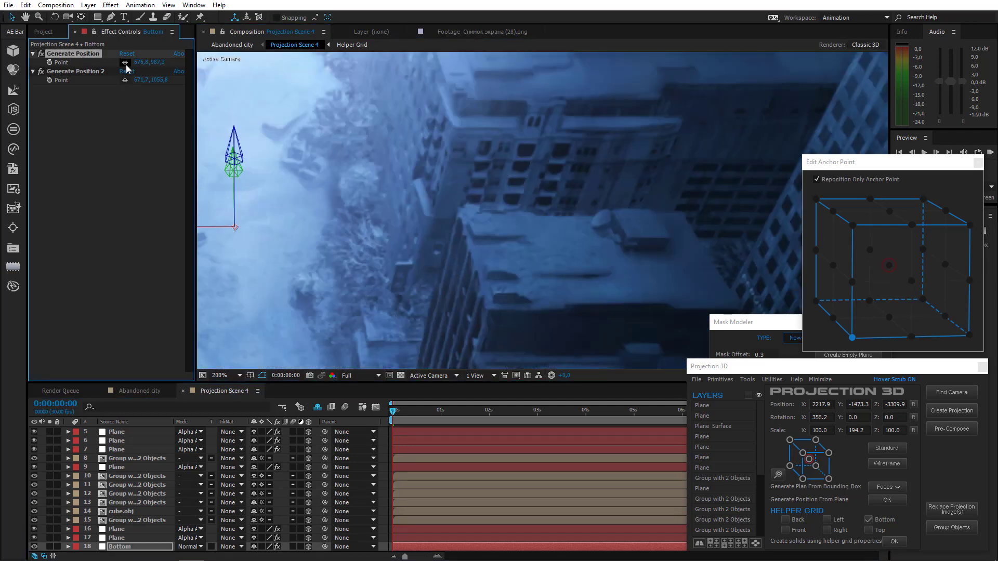
{"action": "left_click", "coordinate": [405, 300]}
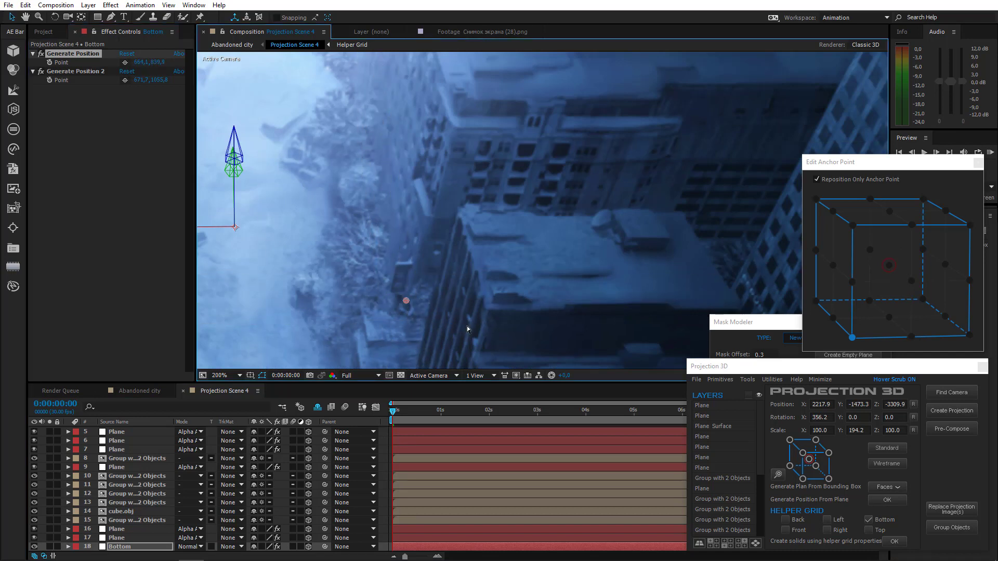
Step: Generate a plane from the placed Generate Position point and set its anchor point to the front lower-right corner
{"action": "left_click", "coordinate": [748, 379]}
{"action": "left_click", "coordinate": [773, 448]}
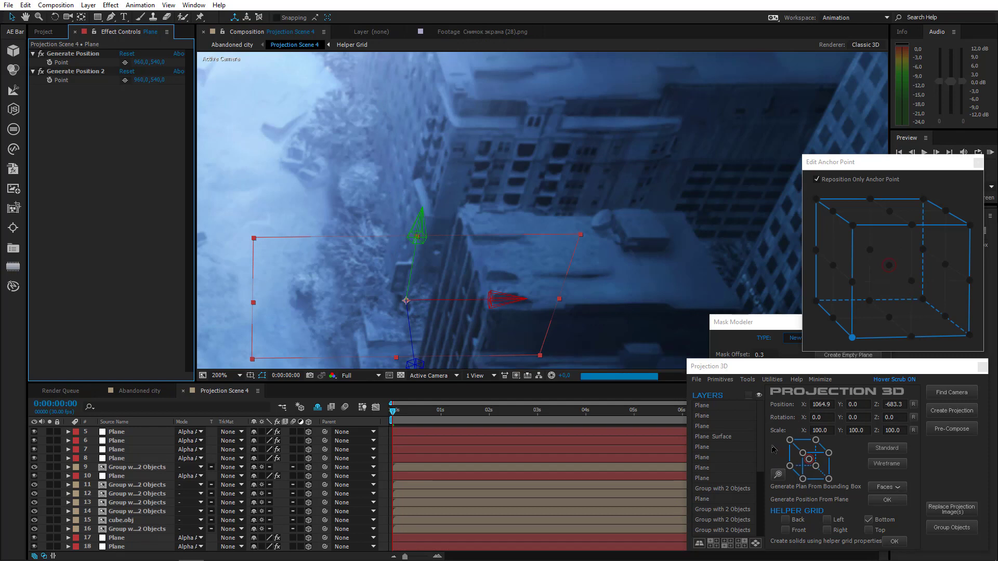
{"action": "left_click", "coordinate": [970, 336]}
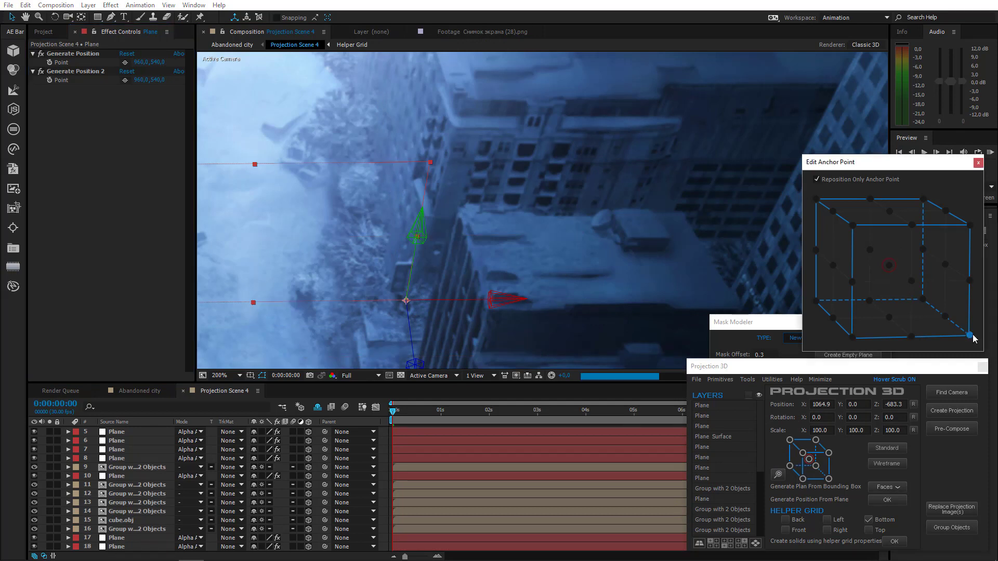
Step: Set the new plane's Y Rotation to 87° to align it with the building's street-side wall
{"action": "scroll", "coordinate": [137, 453], "scroll_direction": "up", "scroll_amount": 3}
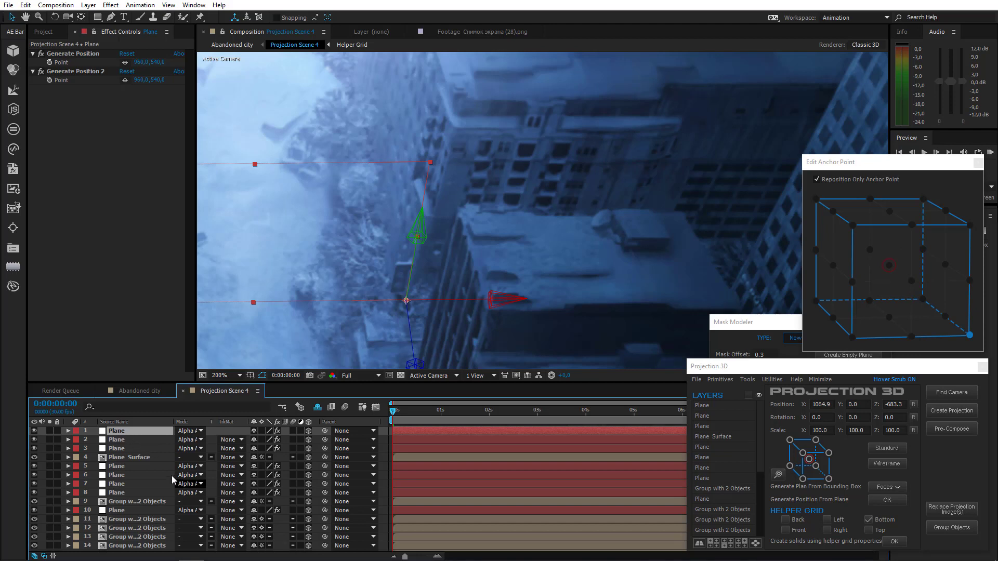
{"action": "key", "text": "r"}
{"action": "left_click", "coordinate": [266, 457]}
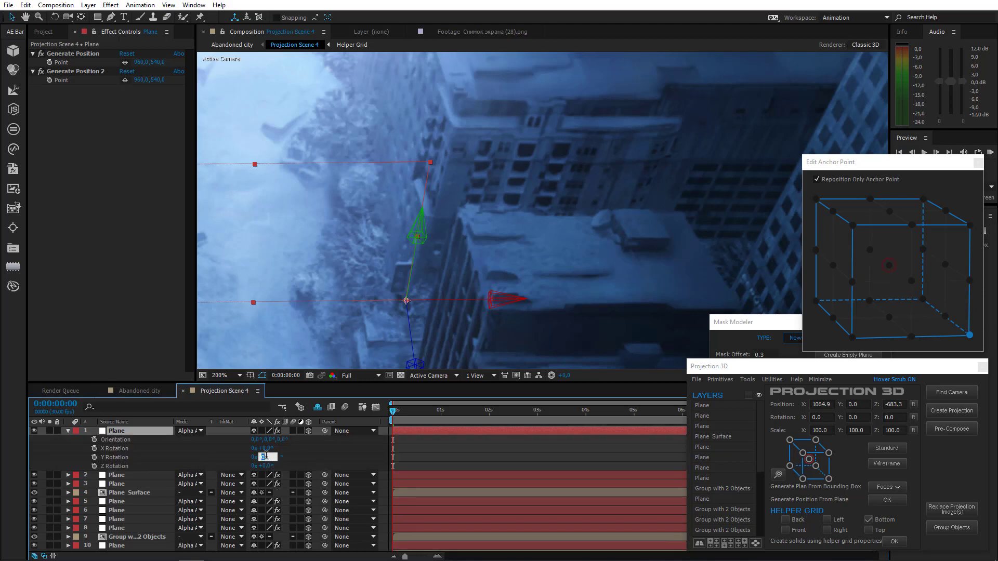
{"action": "type", "text": "90"}
{"action": "key", "text": "Return"}
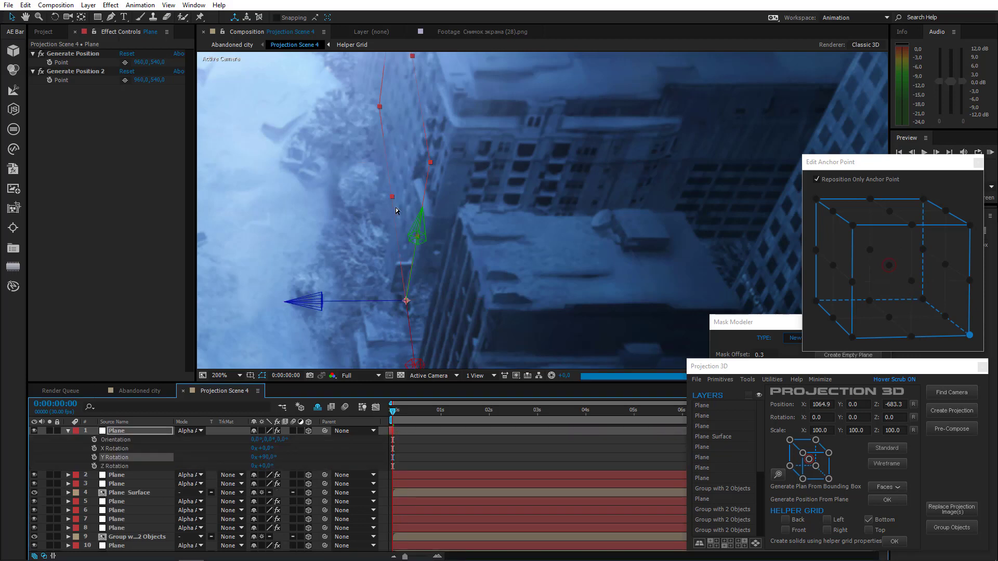
{"action": "left_click_drag", "start_coordinate": [375, 216], "coordinate": [341, 230]}
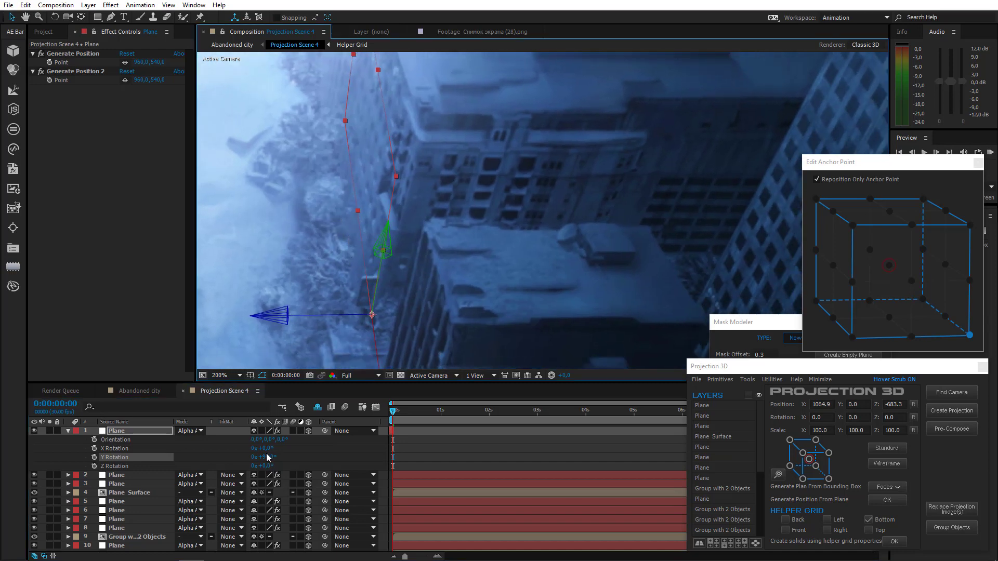
{"action": "left_click_drag", "start_coordinate": [263, 457], "coordinate": [255, 457]}
{"action": "left_click_drag", "start_coordinate": [336, 289], "coordinate": [305, 335]}
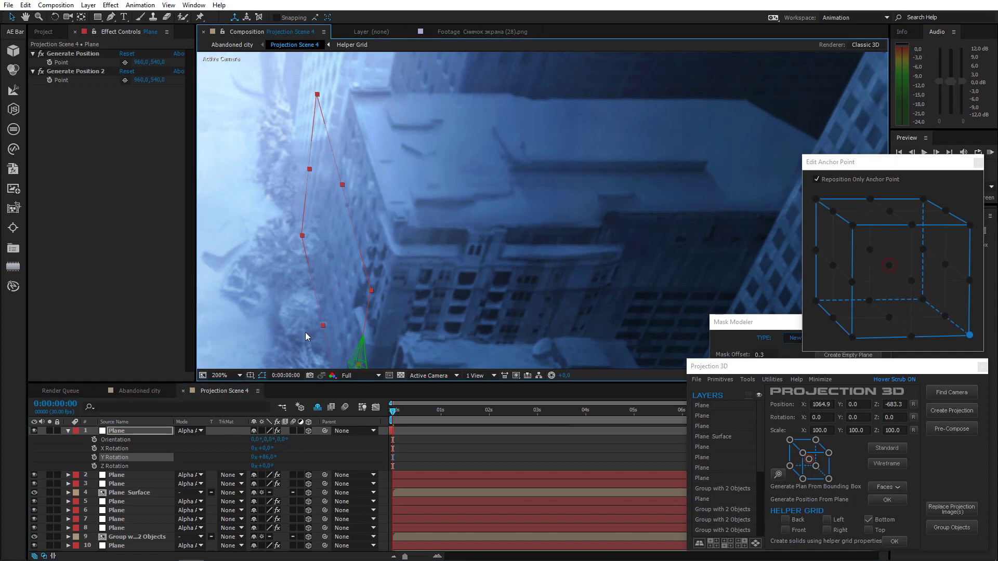
{"action": "left_click_drag", "start_coordinate": [268, 457], "coordinate": [271, 457]}
{"action": "left_click_drag", "start_coordinate": [366, 178], "coordinate": [354, 98]}
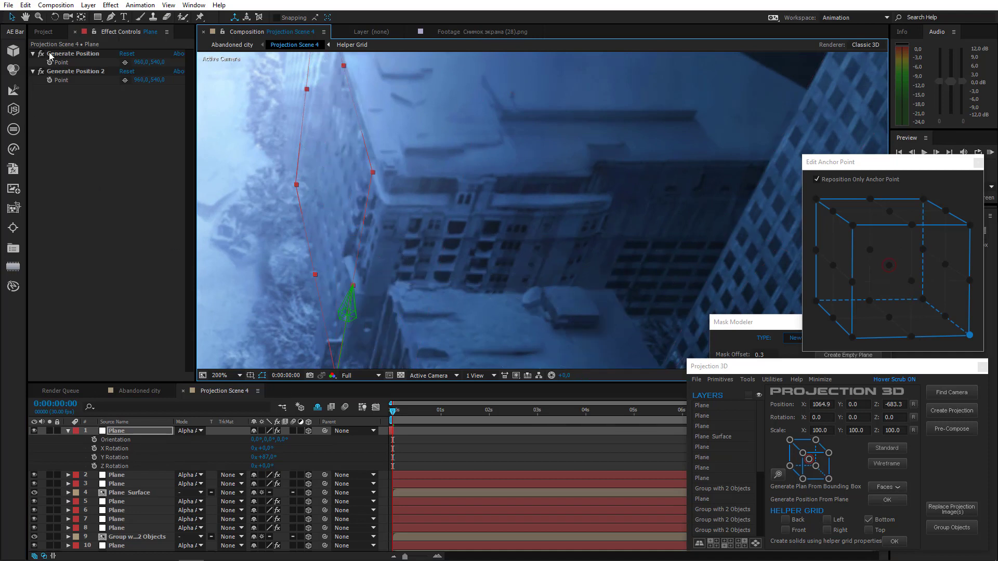
Step: Rotate the plane's orientation to about 4° on Z so its edge follows the building's vertical corner
{"action": "left_click", "coordinate": [55, 16]}
{"action": "left_click_drag", "start_coordinate": [332, 205], "coordinate": [323, 141]}
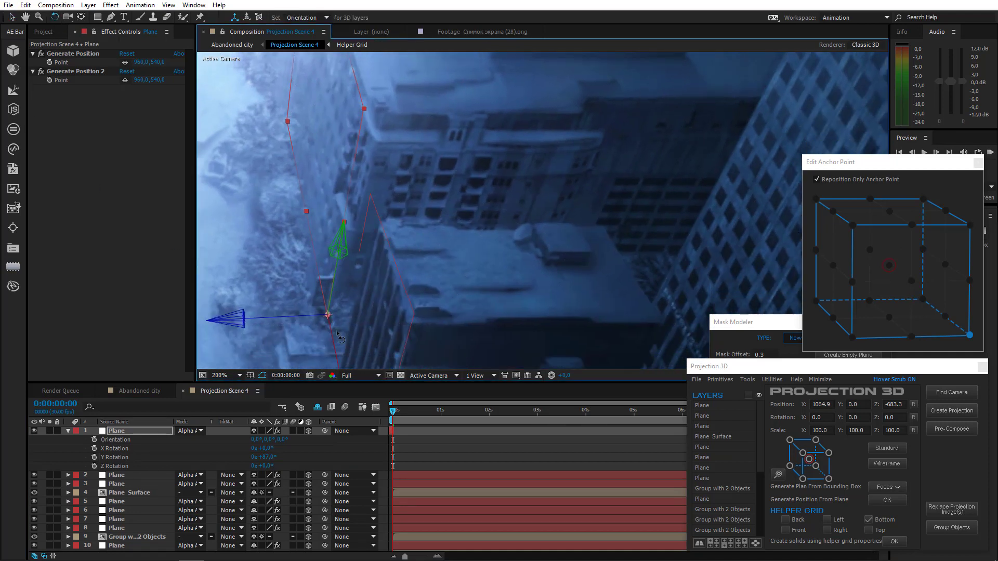
{"action": "left_click_drag", "start_coordinate": [337, 334], "coordinate": [393, 324]}
{"action": "left_click_drag", "start_coordinate": [382, 236], "coordinate": [373, 266]}
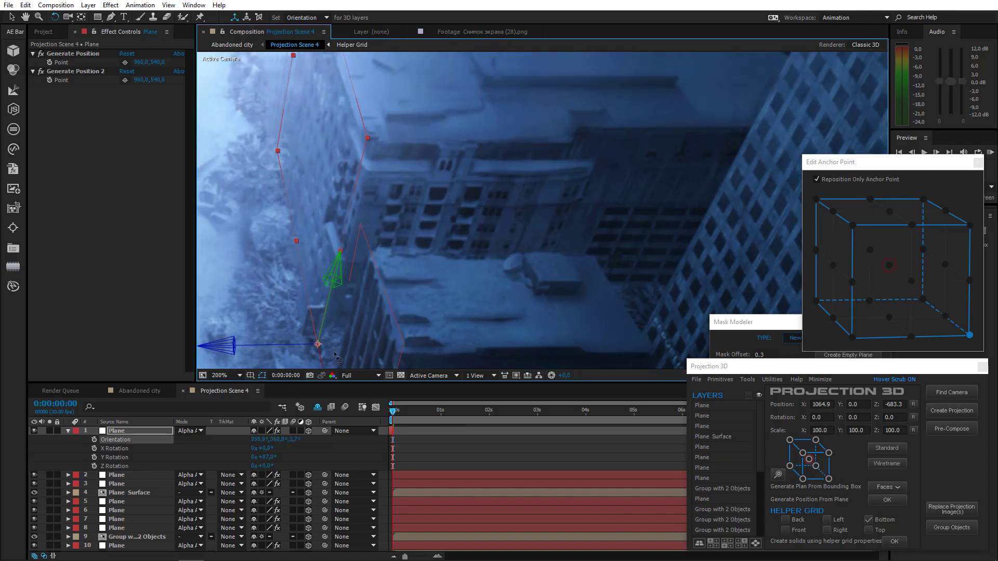
{"action": "left_click_drag", "start_coordinate": [323, 362], "coordinate": [324, 367]}
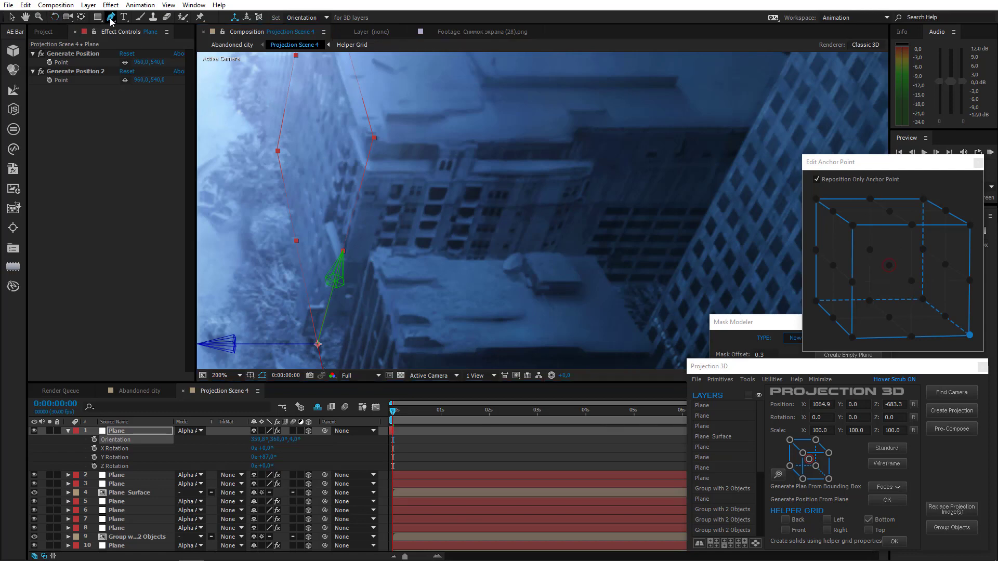
Step: Draw a closed four-point Pen mask on the plane around the street-side wall and fit its upper near corner to the roof
{"action": "left_click", "coordinate": [110, 17]}
{"action": "left_click", "coordinate": [317, 345]}
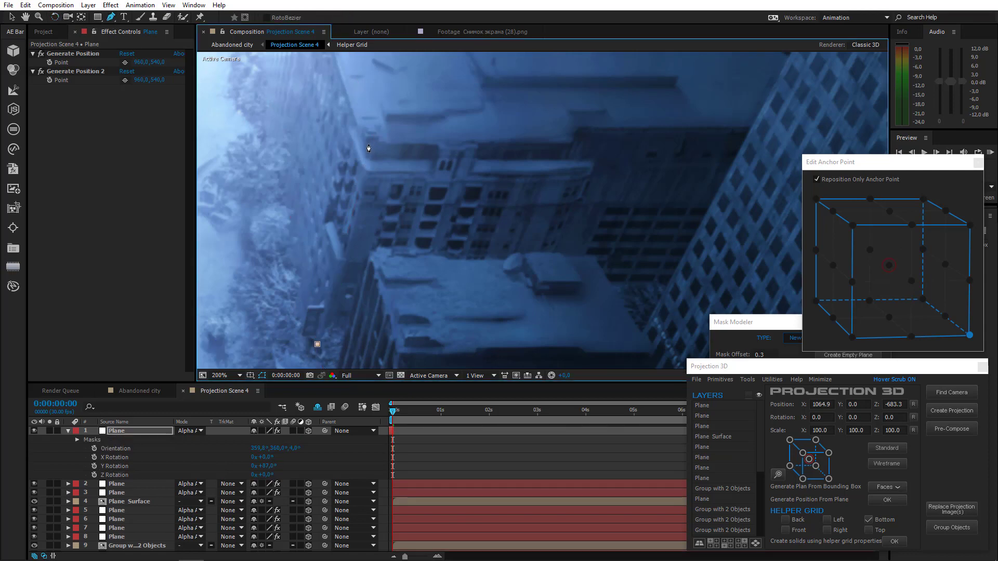
{"action": "left_click", "coordinate": [368, 146]}
{"action": "left_click_drag", "start_coordinate": [312, 108], "coordinate": [303, 243]}
{"action": "left_click", "coordinate": [310, 142]}
{"action": "left_click_drag", "start_coordinate": [270, 332], "coordinate": [315, 266]}
{"action": "left_click", "coordinate": [314, 269]}
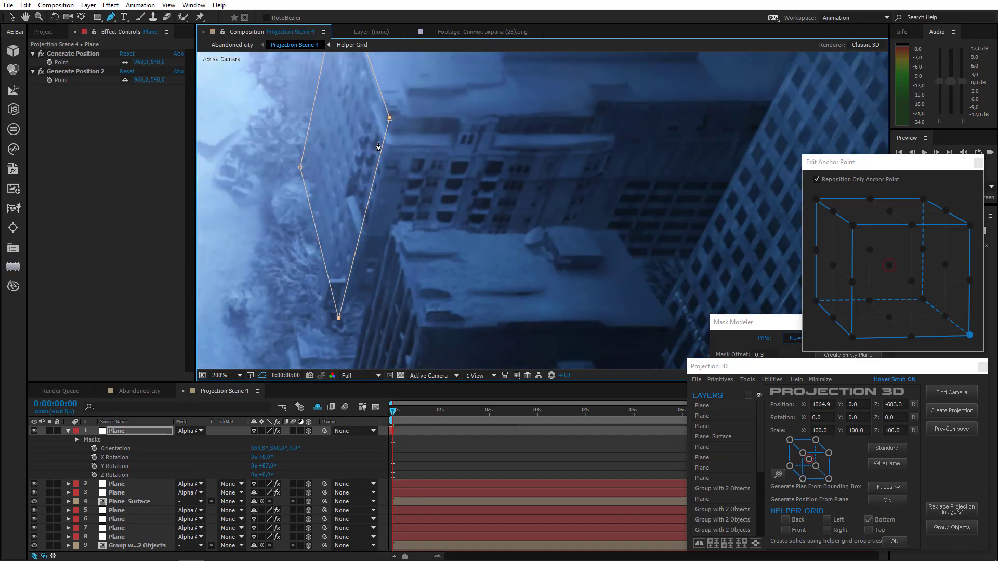
{"action": "mouse_move", "coordinate": [378, 147]}
{"action": "left_mouse_down"}
{"action": "mouse_move", "coordinate": [369, 173]}
{"action": "mouse_move", "coordinate": [378, 144]}
{"action": "left_mouse_up"}
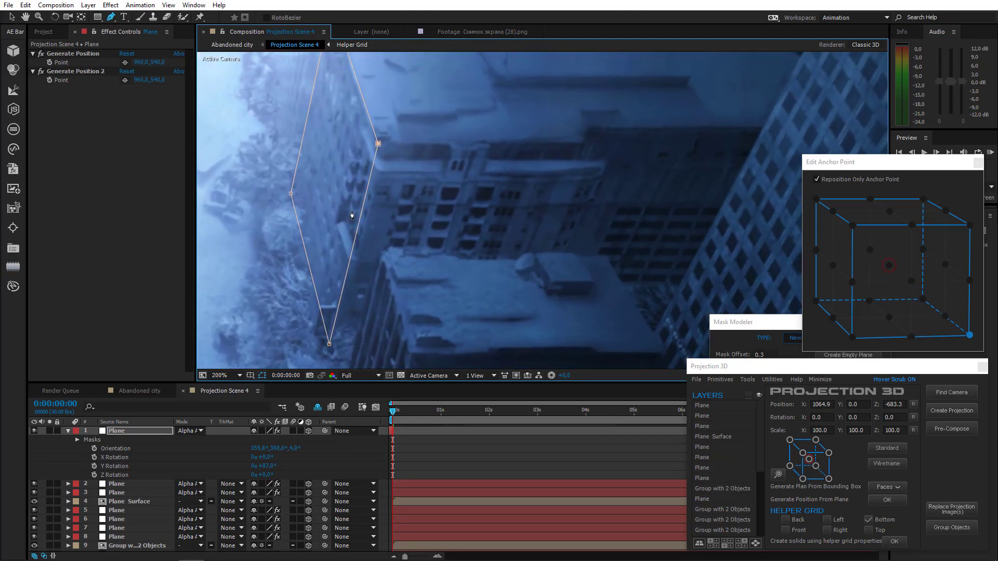
Step: Duplicate the masked wall plane and move the copy horizontally across the building, away from the street
{"action": "left_click", "coordinate": [122, 430]}
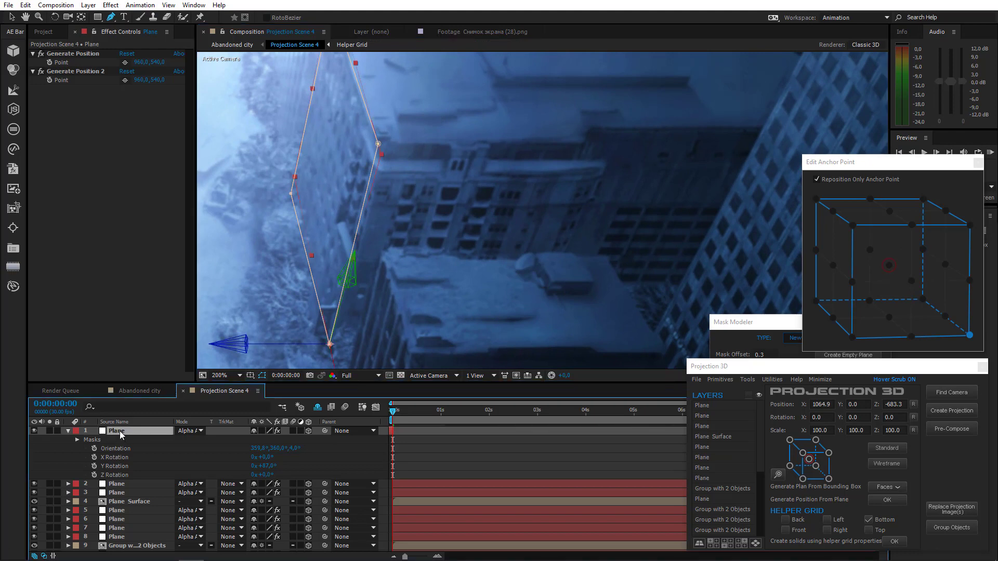
{"action": "key", "text": "ctrl+d"}
{"action": "key", "text": "ctrl+f"}
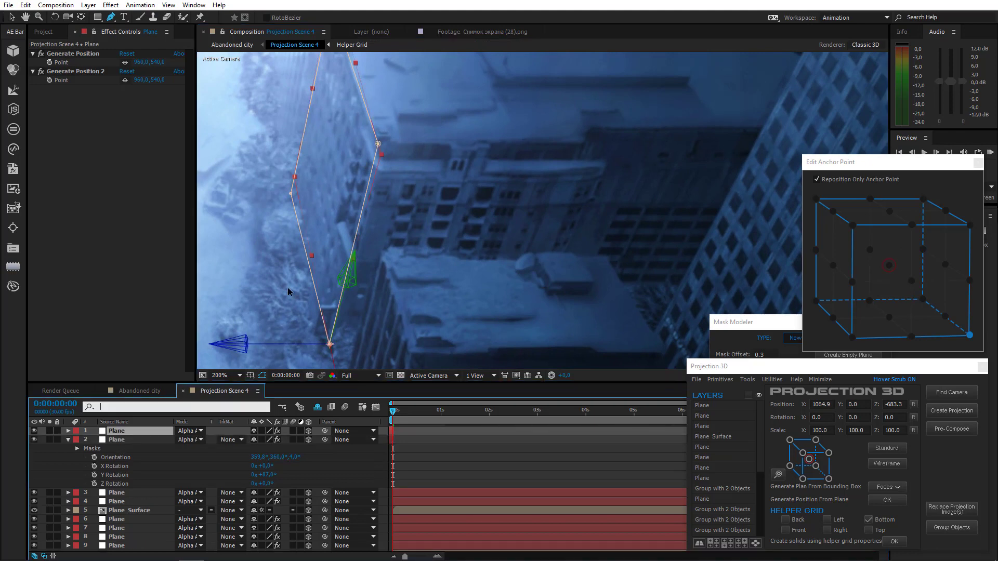
{"action": "left_click", "coordinate": [12, 18]}
{"action": "scroll", "coordinate": [374, 270], "scroll_direction": "down", "scroll_amount": 1}
{"action": "left_click_drag", "start_coordinate": [421, 282], "coordinate": [659, 283]}
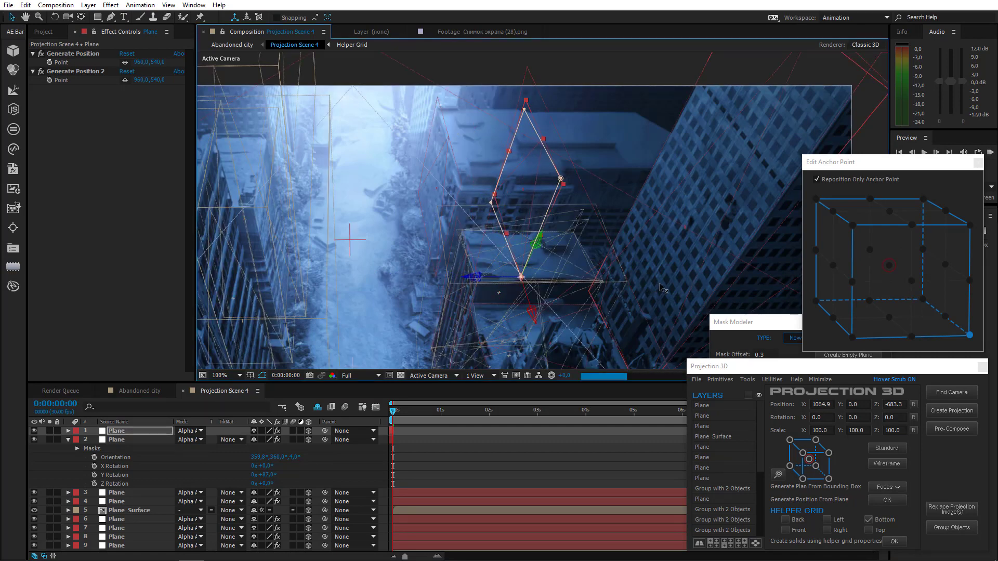
{"action": "scroll", "coordinate": [576, 187], "scroll_direction": "up", "scroll_amount": 1}
{"action": "left_click_drag", "start_coordinate": [407, 335], "coordinate": [371, 367]}
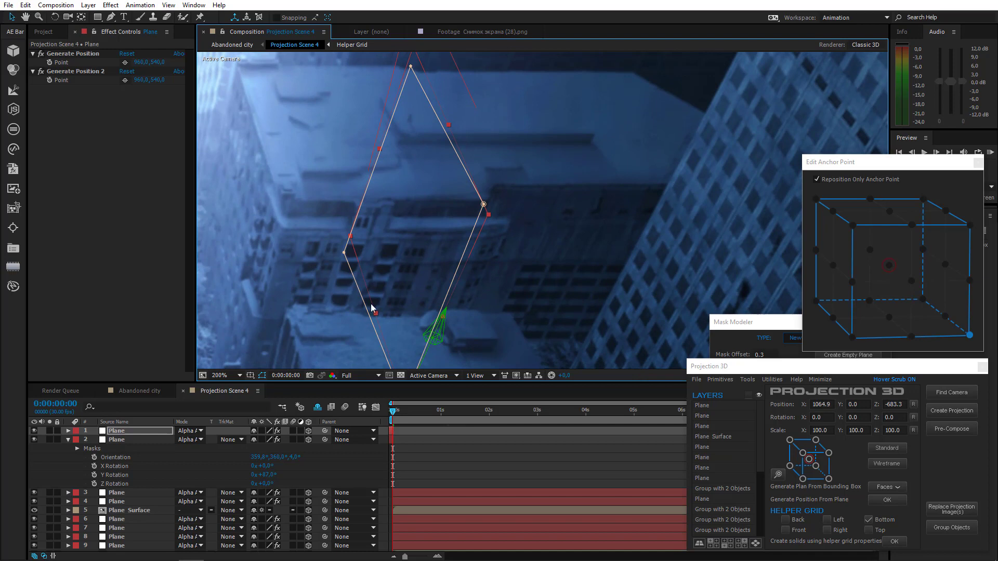
Step: Reveal the copy's Mask 1 and adjust its vertices with the layer hidden, then restore the layer's visibility
{"action": "left_click", "coordinate": [122, 430]}
{"action": "left_click", "coordinate": [33, 431]}
{"action": "left_click_drag", "start_coordinate": [396, 95], "coordinate": [385, 157]}
{"action": "key", "text": "m"}
{"action": "left_click_drag", "start_coordinate": [473, 294], "coordinate": [475, 288]}
{"action": "left_click_drag", "start_coordinate": [397, 314], "coordinate": [400, 291]}
{"action": "scroll", "coordinate": [398, 294], "scroll_direction": "down", "scroll_amount": 1}
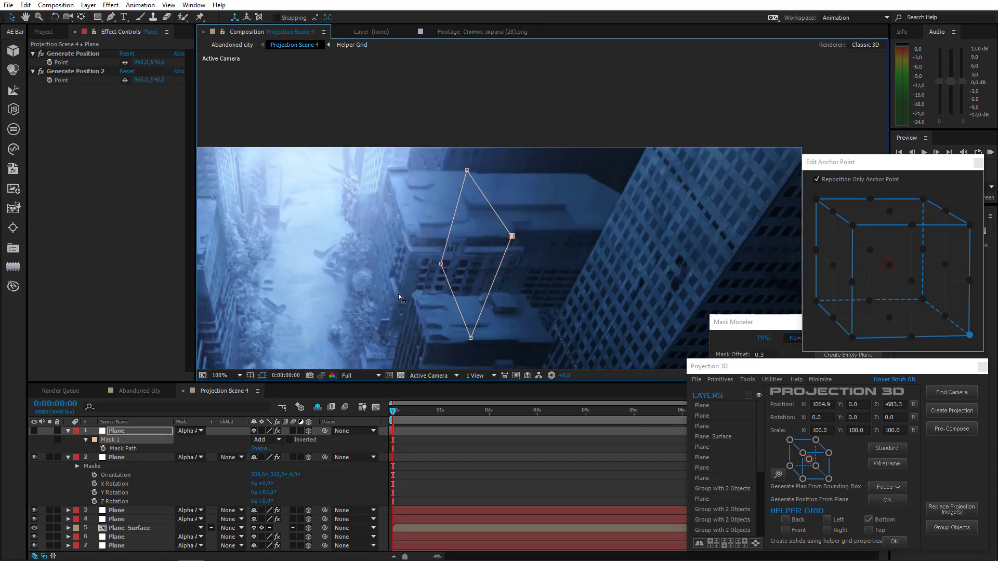
{"action": "left_click", "coordinate": [34, 431]}
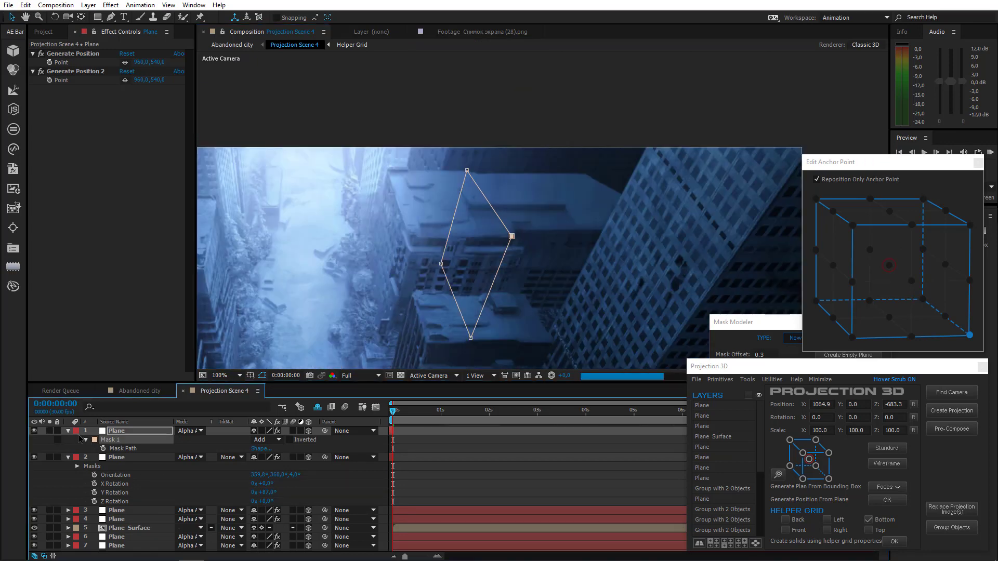
Step: Create a Mask Modeler surface from the two masked wall planes and solo it briefly to check the shape
{"action": "left_click", "coordinate": [68, 432]}
{"action": "left_click", "coordinate": [103, 439], "text": "shift"}
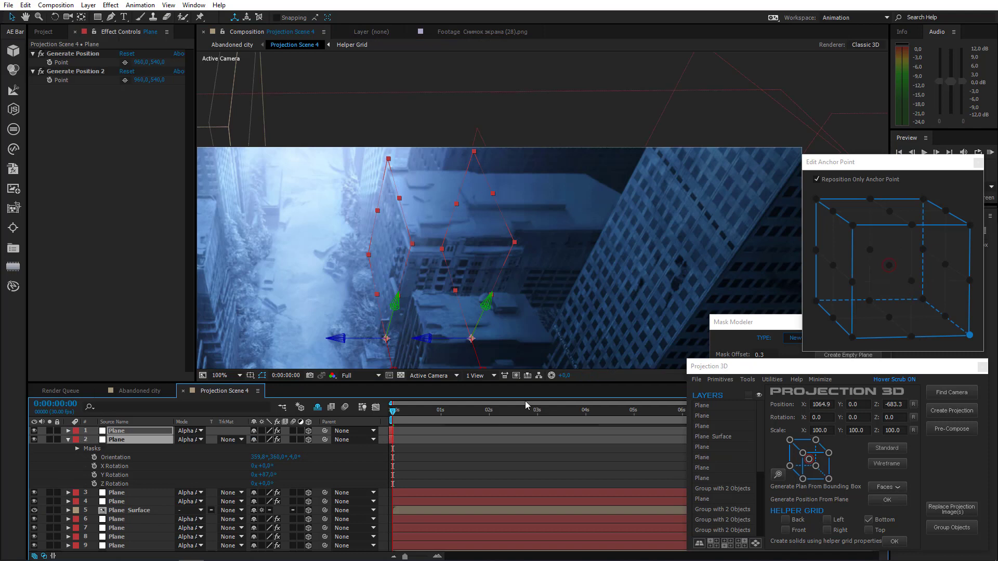
{"action": "left_click", "coordinate": [756, 326]}
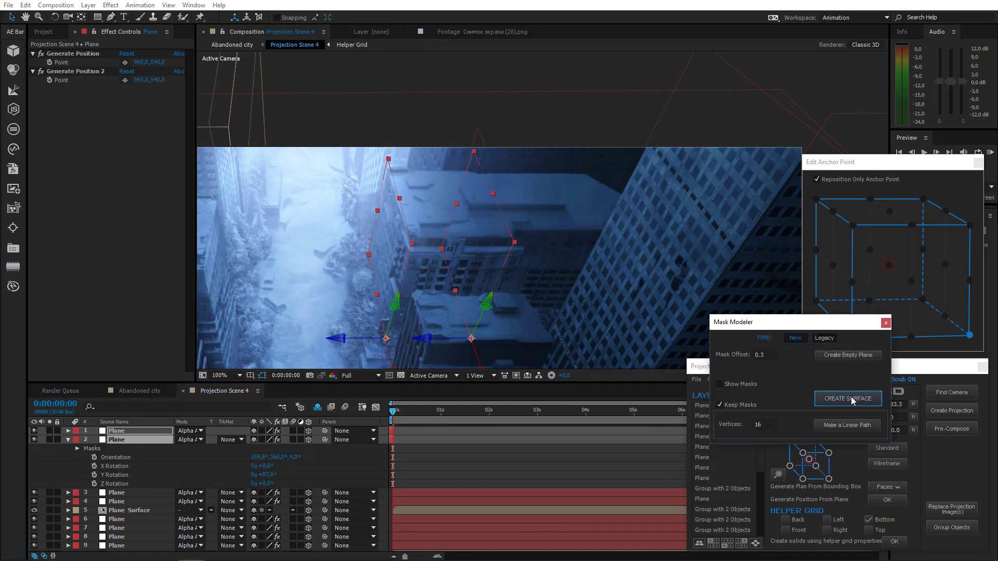
{"action": "left_click", "coordinate": [850, 397]}
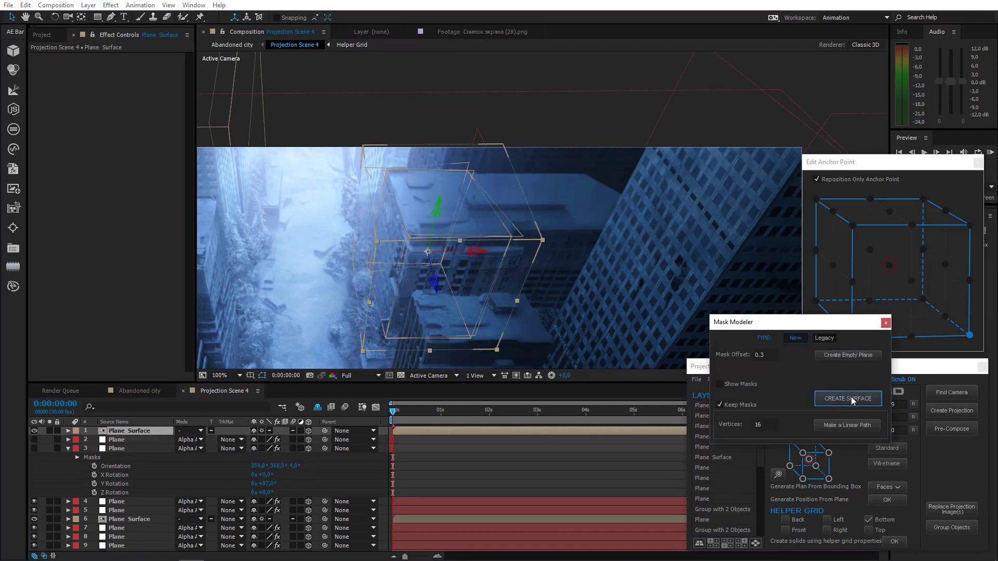
{"action": "left_click", "coordinate": [49, 431]}
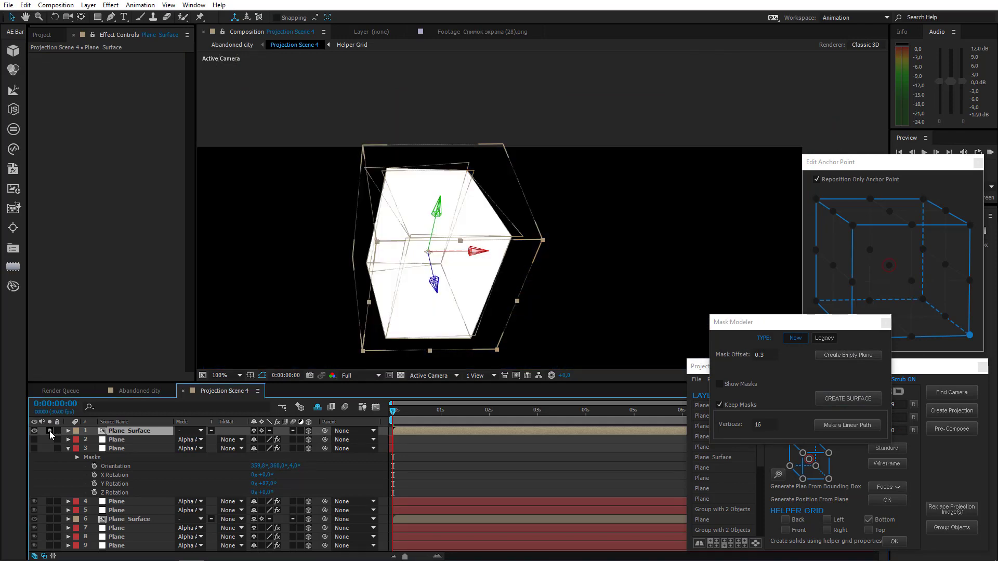
{"action": "left_click", "coordinate": [49, 431]}
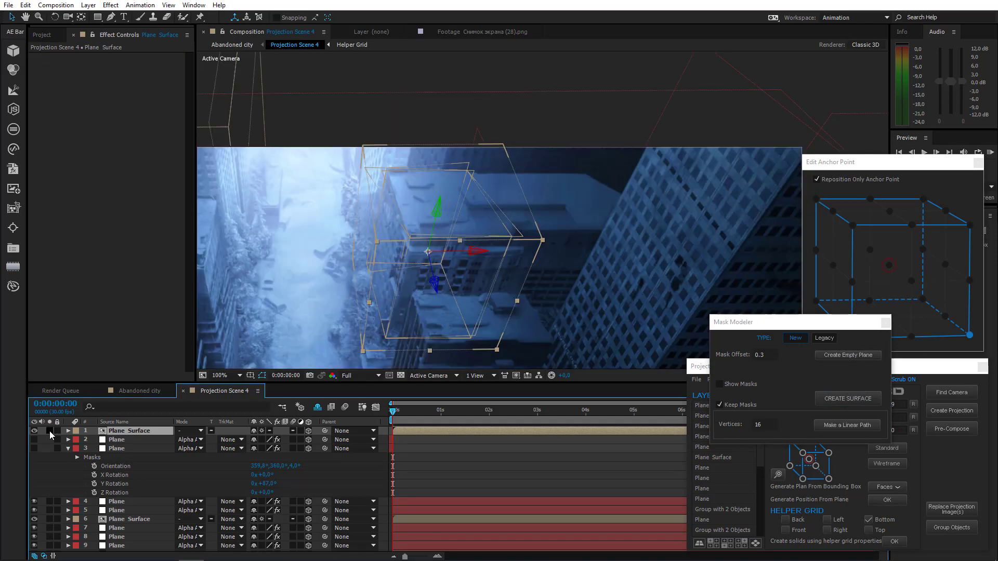
Step: Delete the duplicated wall plane, then collapse the original plane's properties and make it visible again
{"action": "left_click", "coordinate": [105, 440]}
{"action": "key", "text": "Delete"}
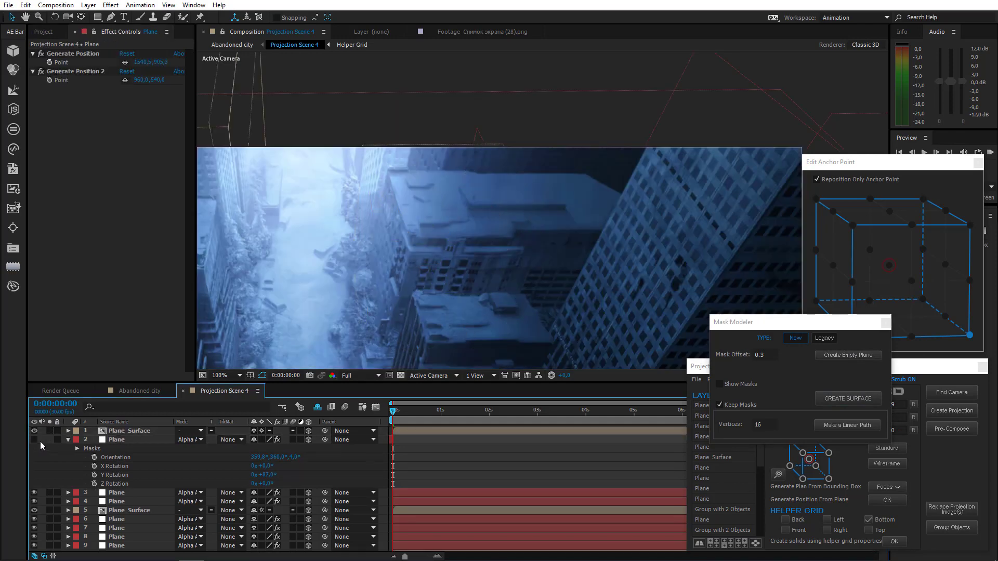
{"action": "left_click", "coordinate": [129, 441]}
{"action": "left_click", "coordinate": [68, 440]}
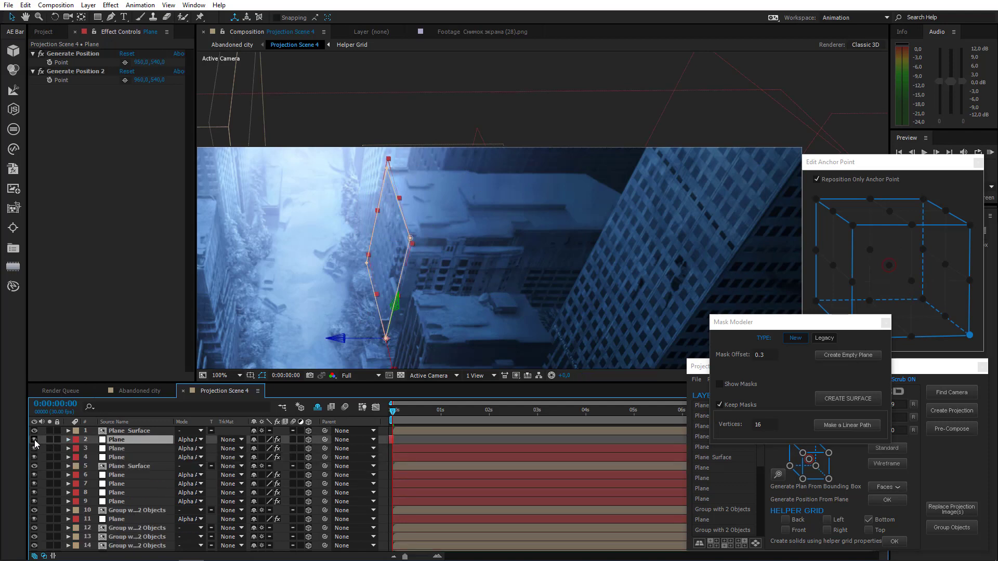
Step: Generate a plane from the Top face of the new building surface's bounding box
{"action": "left_click", "coordinate": [132, 431]}
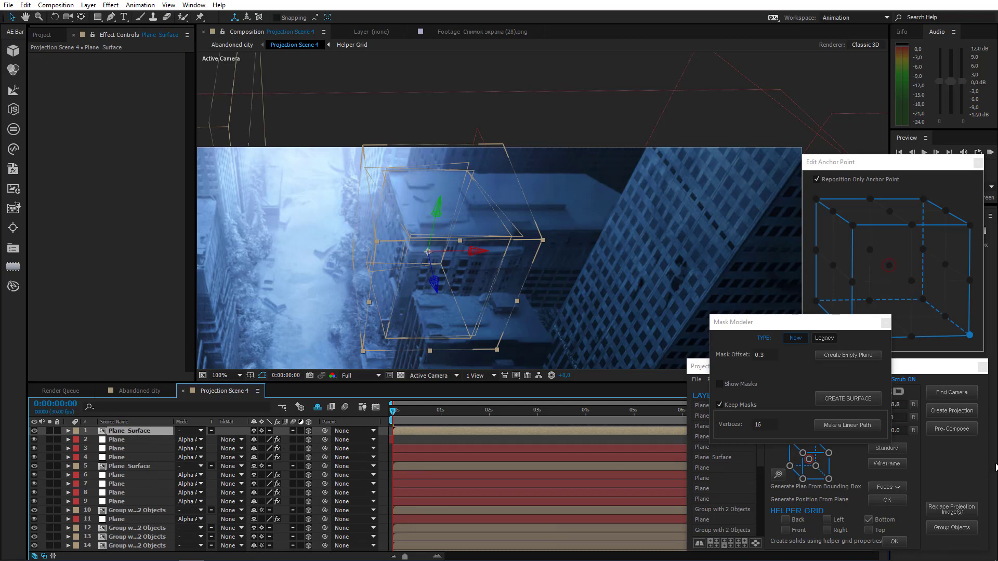
{"action": "left_click", "coordinate": [939, 456]}
{"action": "left_click", "coordinate": [886, 487]}
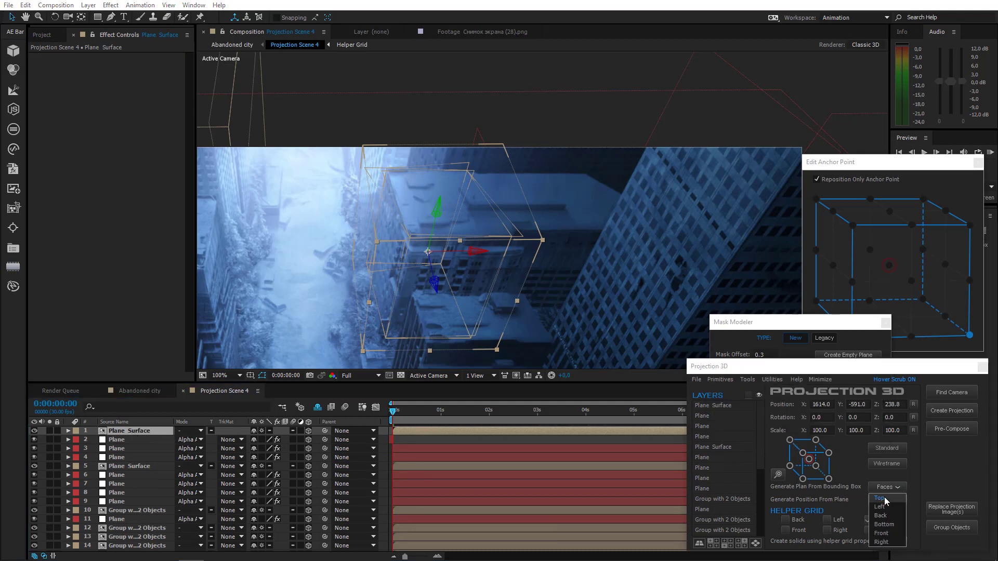
{"action": "left_click", "coordinate": [885, 499]}
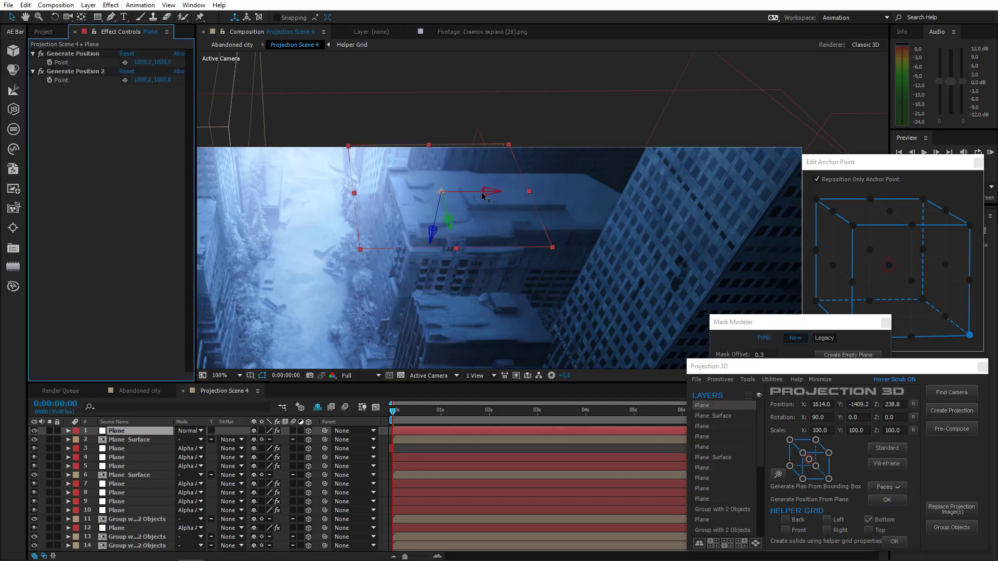
Step: Move the generated plane onto the far part of the flat roof, turn off Reposition Only Anchor Point and anchor the plane at its near-left corner
{"action": "left_click_drag", "start_coordinate": [483, 196], "coordinate": [737, 196]}
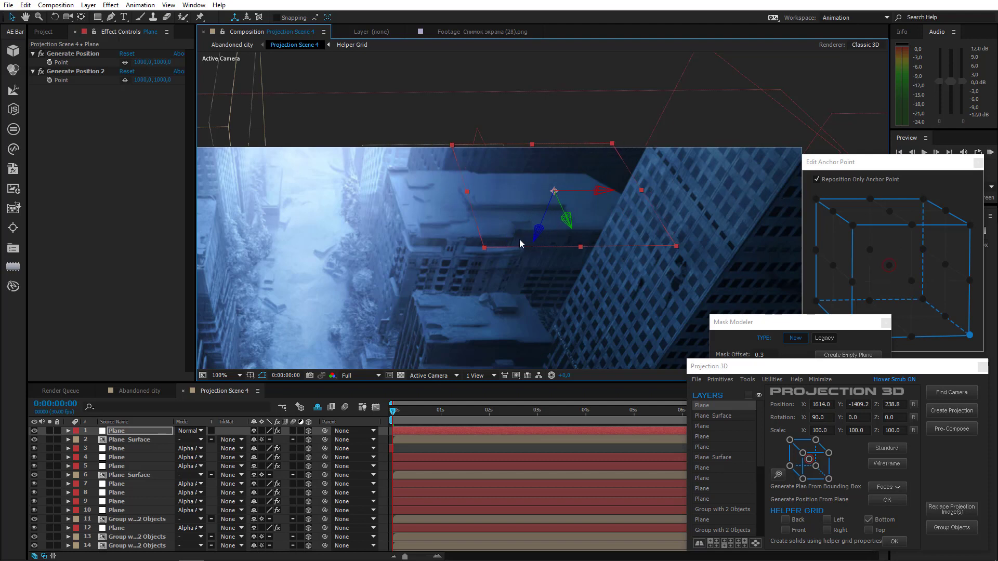
{"action": "left_click_drag", "start_coordinate": [567, 218], "coordinate": [541, 146]}
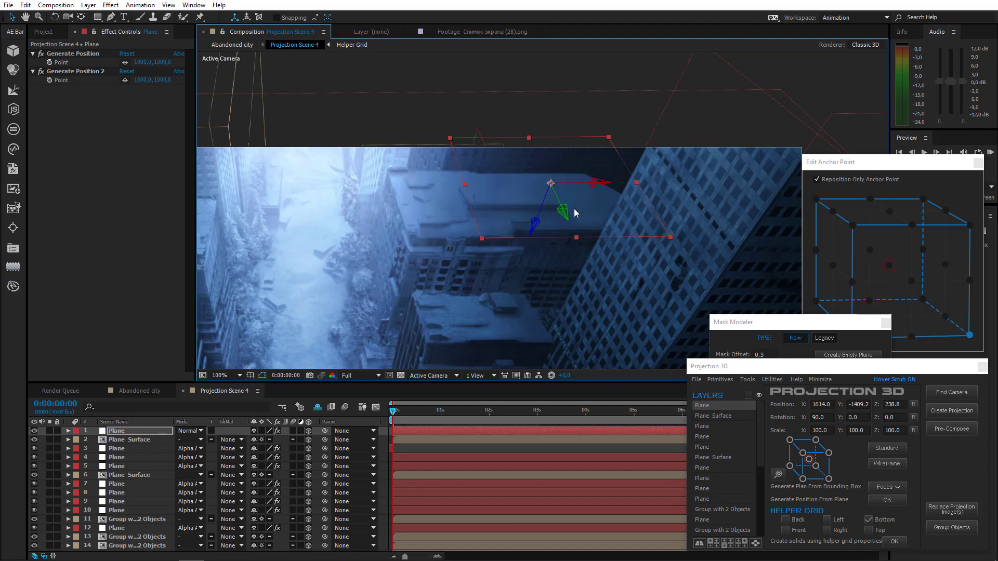
{"action": "left_click", "coordinate": [825, 180]}
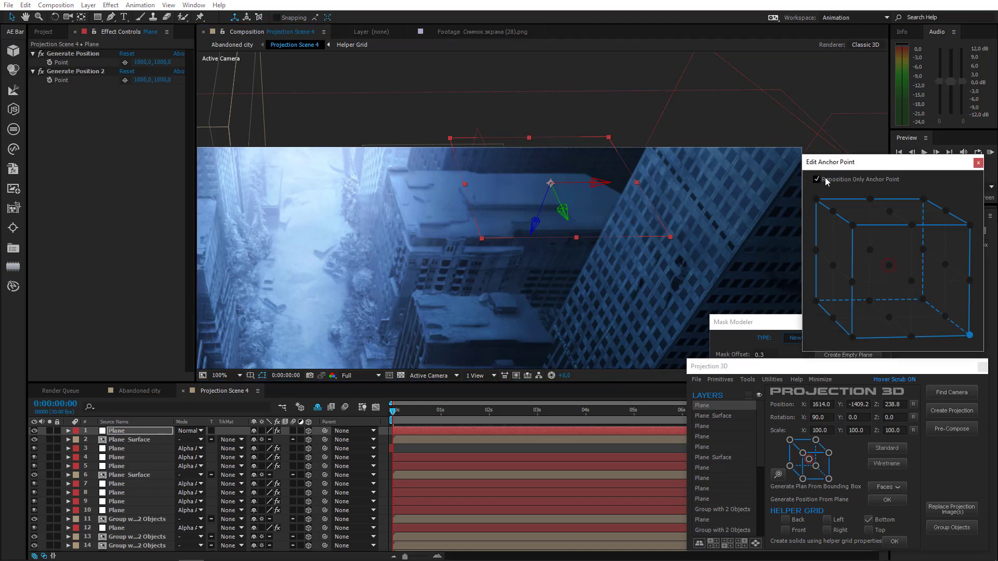
{"action": "left_click", "coordinate": [853, 339]}
{"action": "left_click", "coordinate": [852, 226]}
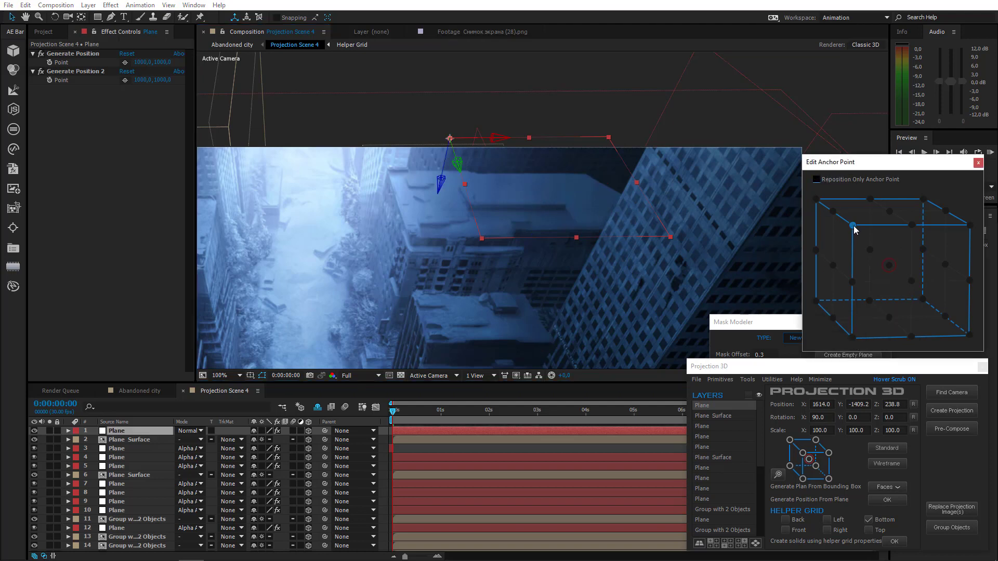
Step: Tilt the roof plane slightly about its X axis to follow the roof, and check its slope in Custom View 1 before restoring Active Camera
{"action": "left_click", "coordinate": [55, 17]}
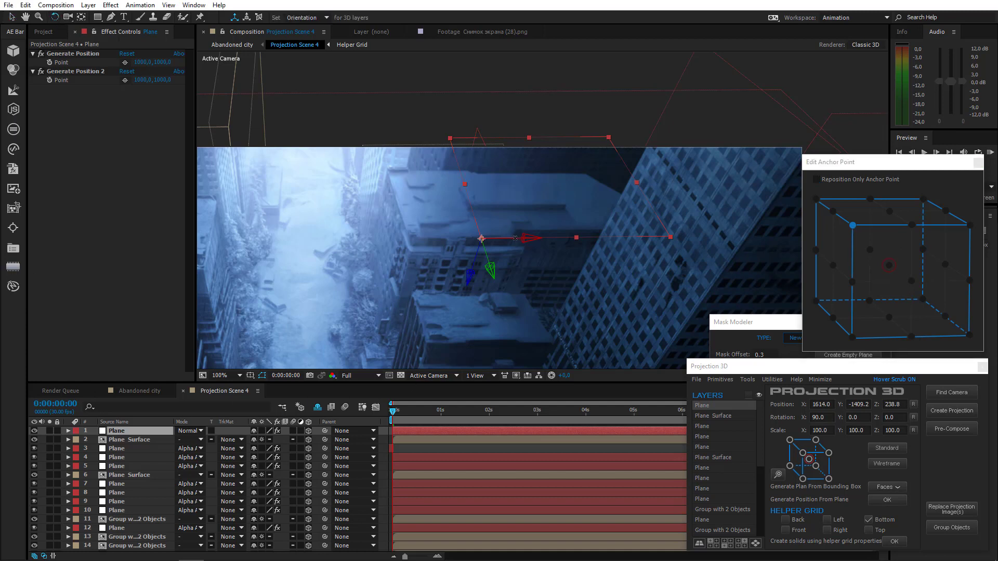
{"action": "left_click_drag", "start_coordinate": [515, 238], "coordinate": [518, 246]}
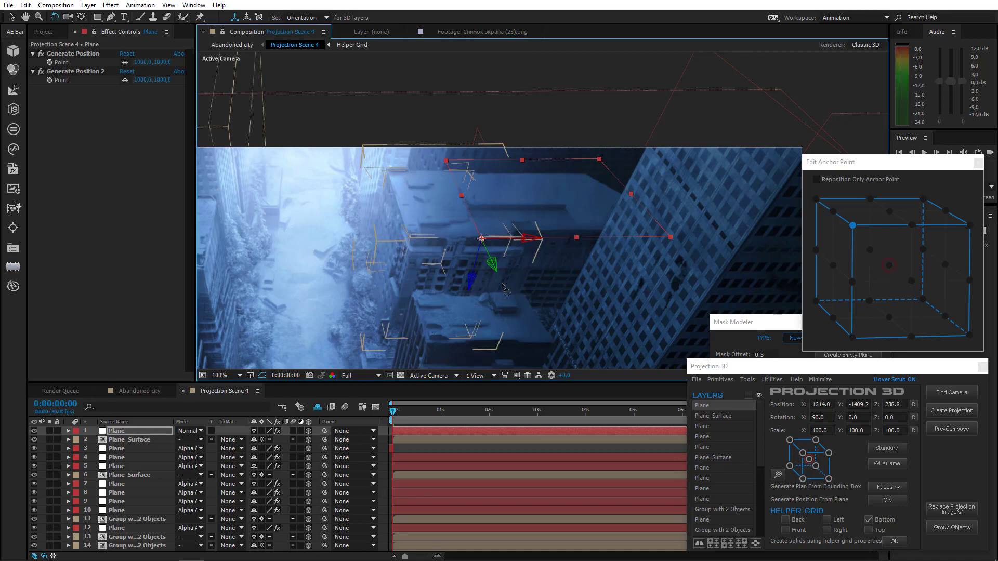
{"action": "left_click", "coordinate": [436, 375]}
{"action": "left_click", "coordinate": [470, 500]}
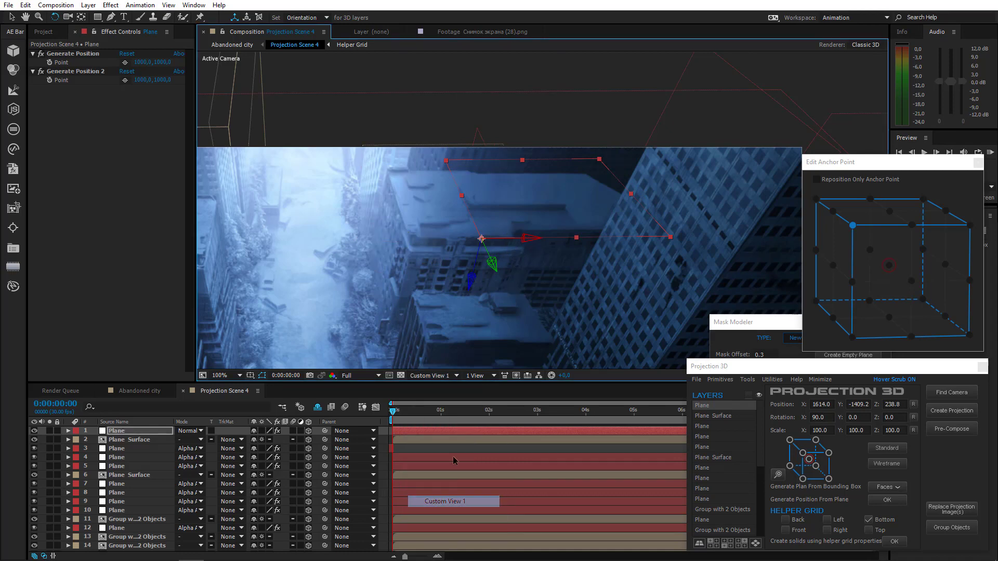
{"action": "key", "text": "c"}
{"action": "left_click_drag", "start_coordinate": [565, 313], "coordinate": [582, 304]}
{"action": "left_click", "coordinate": [446, 376]}
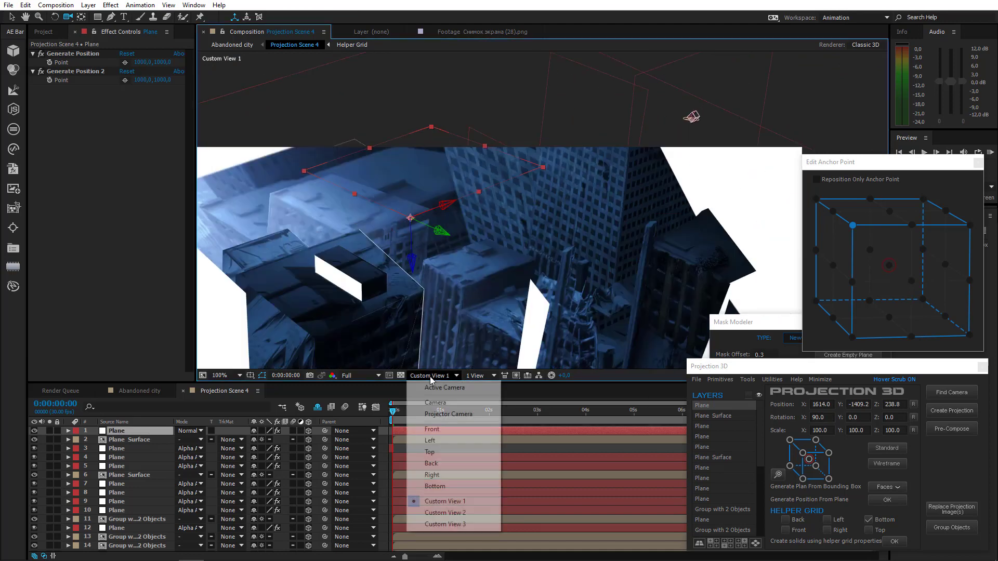
{"action": "left_click", "coordinate": [443, 389]}
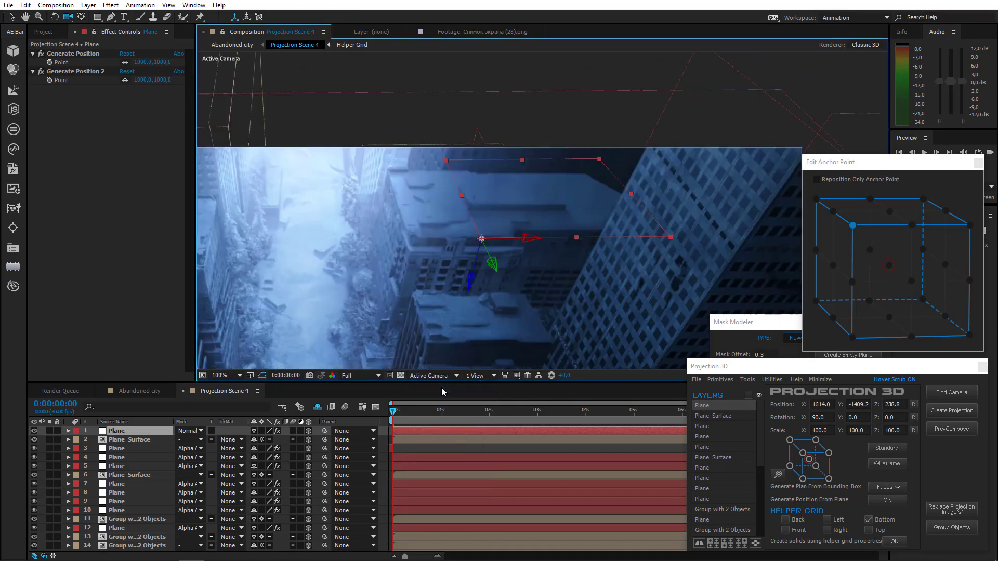
Step: Widen the roof plane behind the tall tower and draw a closed mask on it around the remaining part of the flat roof
{"action": "key", "text": "v"}
{"action": "left_click_drag", "start_coordinate": [630, 196], "coordinate": [681, 193]}
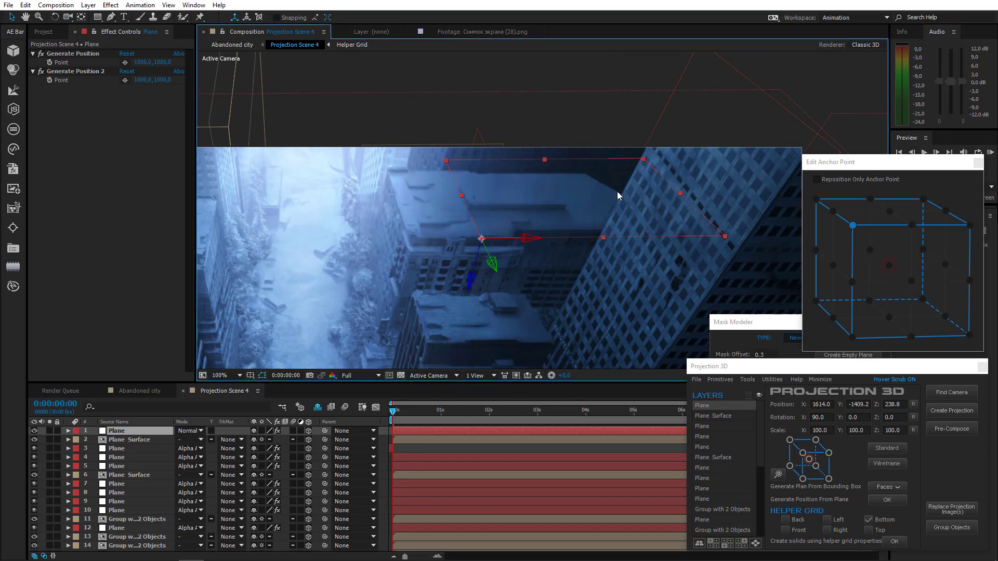
{"action": "left_click", "coordinate": [110, 17]}
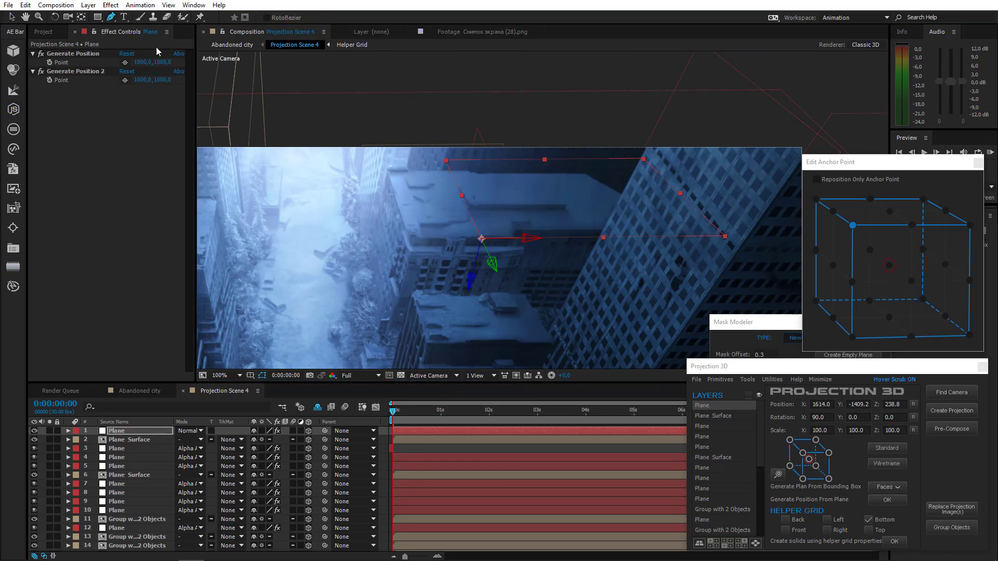
{"action": "left_click", "coordinate": [511, 238]}
{"action": "left_click", "coordinate": [697, 231]}
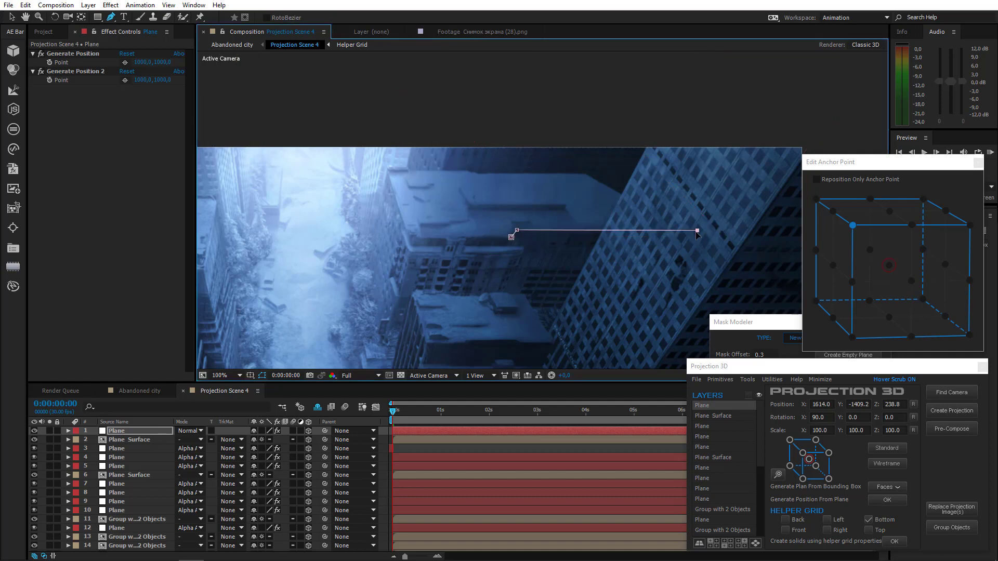
{"action": "left_click", "coordinate": [585, 174]}
{"action": "left_click", "coordinate": [479, 174]}
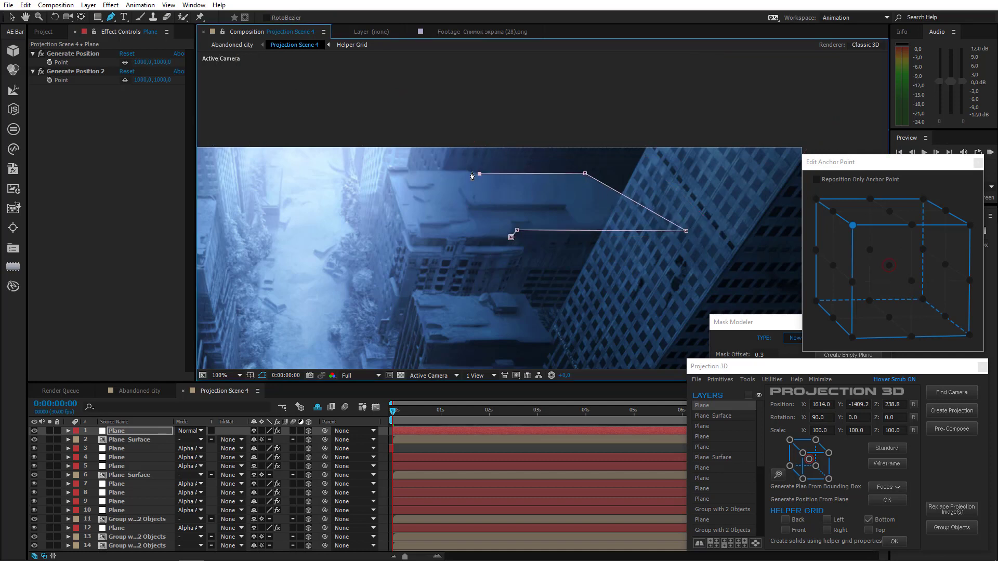
{"action": "left_click", "coordinate": [465, 172]}
{"action": "left_click", "coordinate": [511, 237]}
Step: Raise the masked roof plane's opacity to 100% while soloing it with the adjacent Plane Surface to check how they join
{"action": "left_click", "coordinate": [123, 433]}
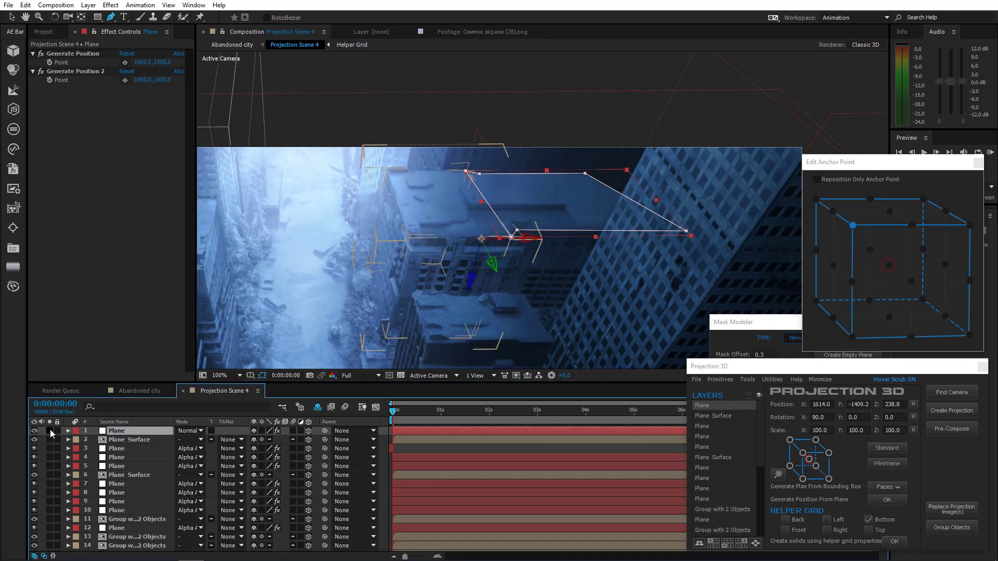
{"action": "left_click", "coordinate": [49, 431]}
{"action": "left_click", "coordinate": [49, 439]}
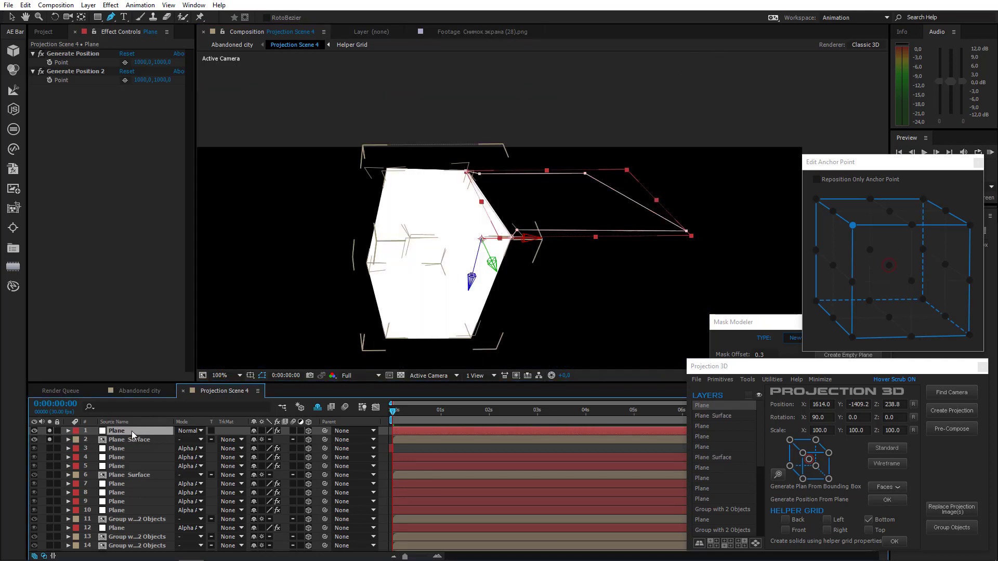
{"action": "key", "text": "t"}
{"action": "left_click_drag", "start_coordinate": [253, 440], "coordinate": [400, 441]}
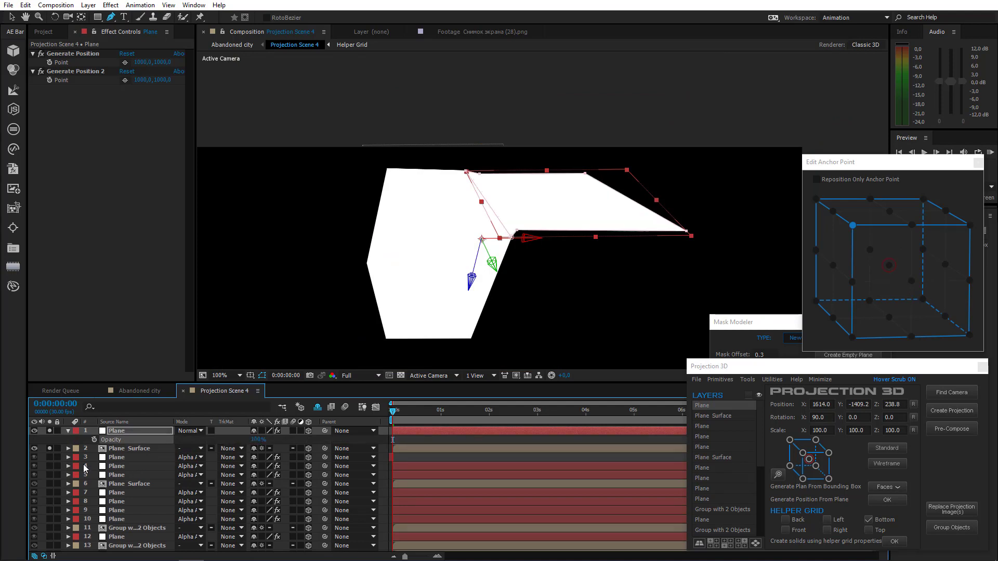
{"action": "left_click", "coordinate": [68, 431]}
{"action": "left_click", "coordinate": [49, 430]}
{"action": "left_click", "coordinate": [49, 439]}
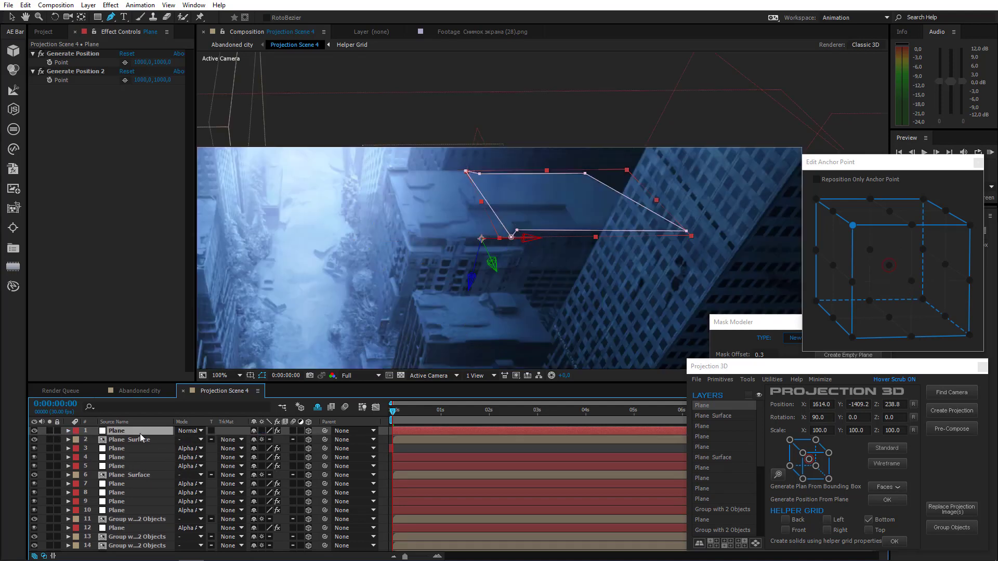
Step: Place the roof plane's Generate Position point on the mask's near-left corner and generate an upright, front-facing plane there
{"action": "left_click", "coordinate": [125, 62]}
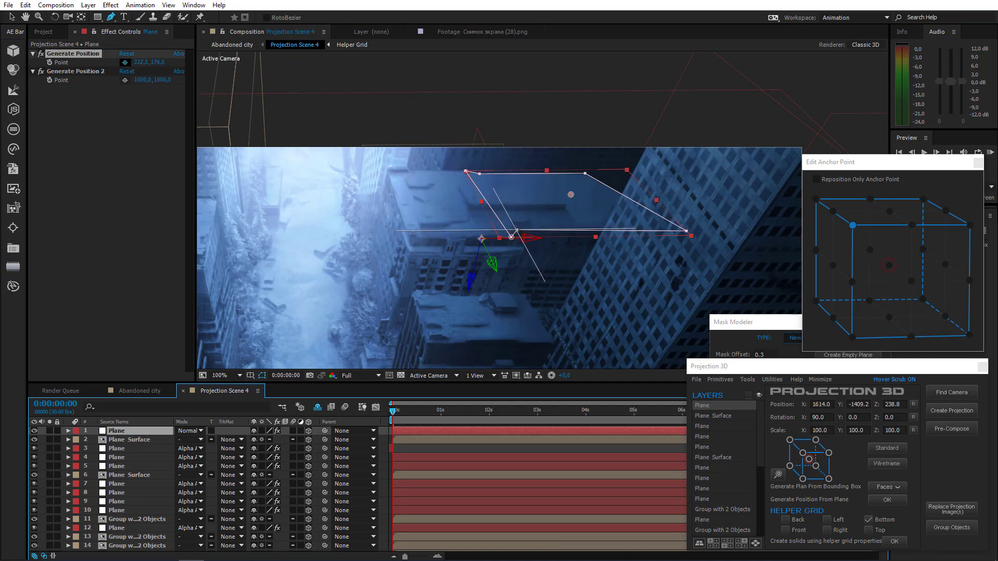
{"action": "left_click", "coordinate": [516, 230]}
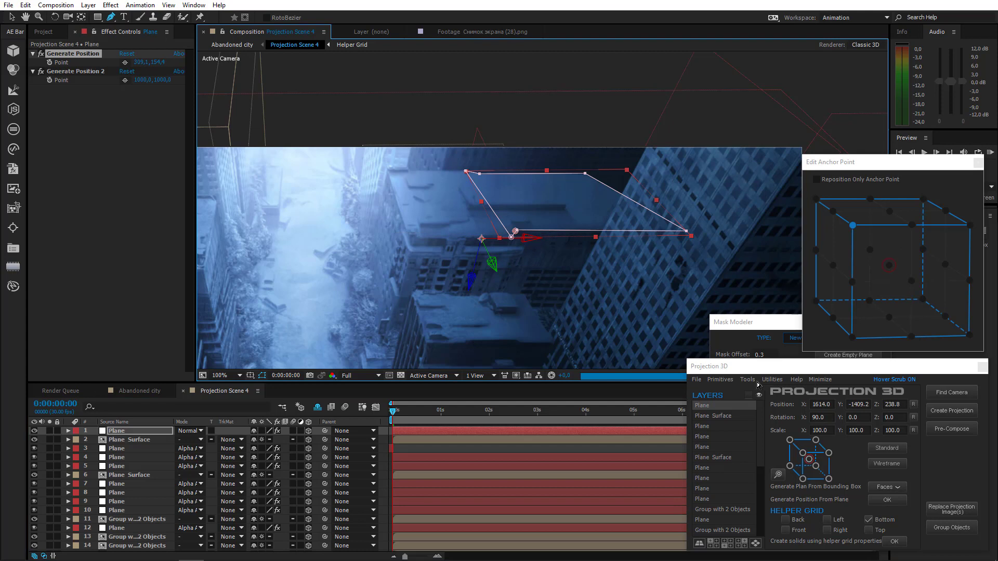
{"action": "left_click", "coordinate": [757, 382]}
{"action": "left_click", "coordinate": [766, 463]}
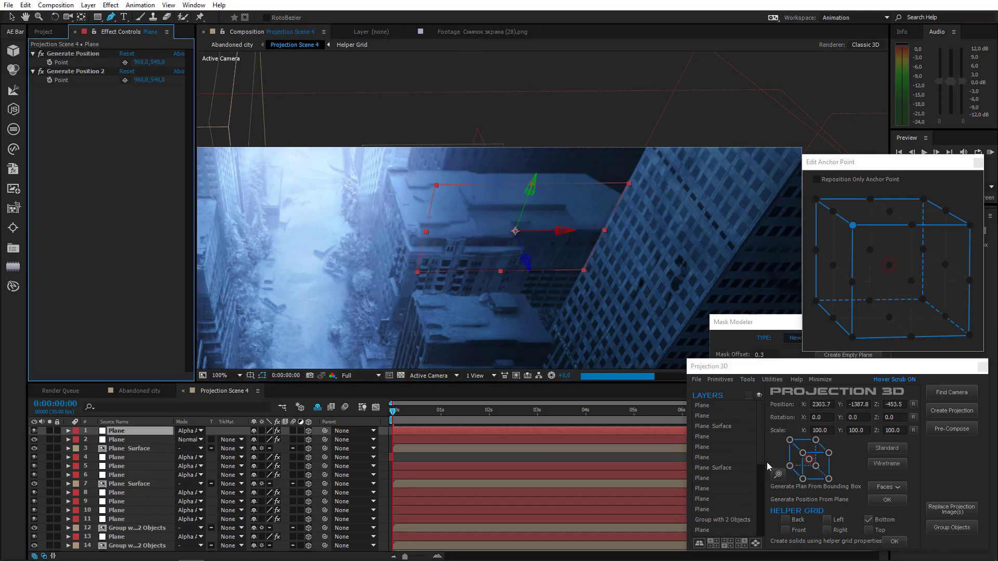
Step: Enable Reposition Only Anchor Point, anchor the front wall plane at its upper-left corner, align it with the roof edge and stretch it downward
{"action": "left_click", "coordinate": [860, 183]}
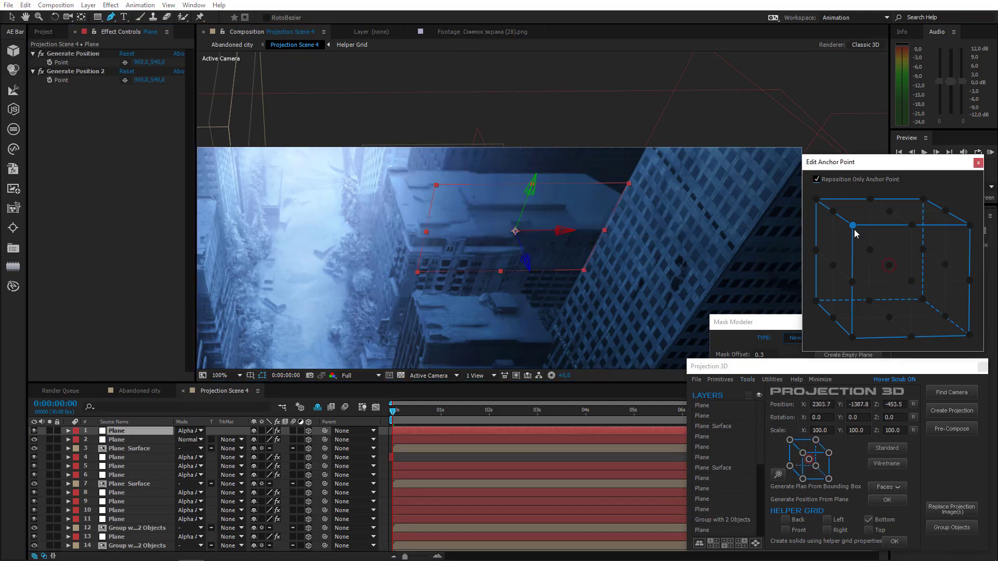
{"action": "left_click", "coordinate": [852, 225]}
{"action": "left_click", "coordinate": [12, 17]}
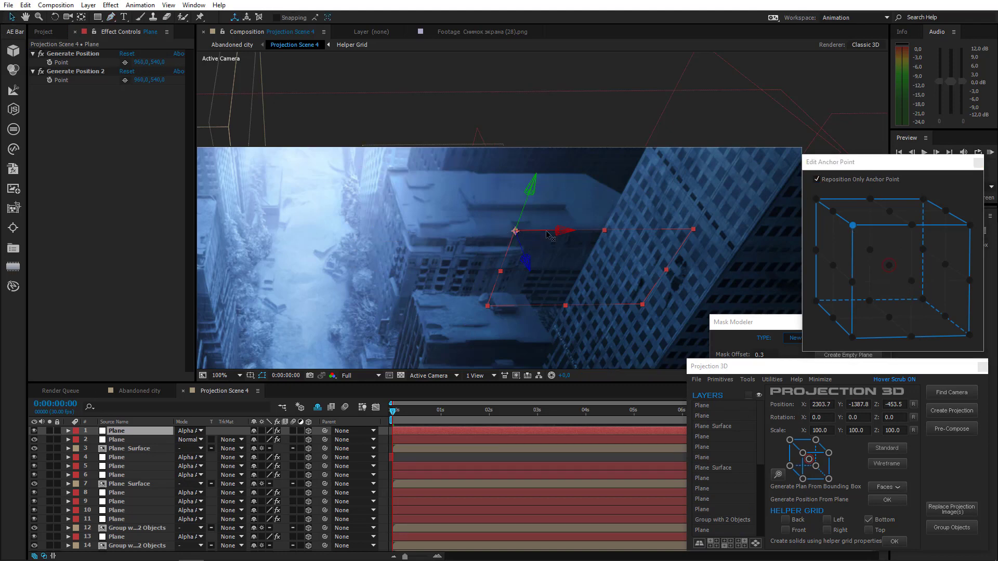
{"action": "left_click_drag", "start_coordinate": [534, 233], "coordinate": [530, 234]}
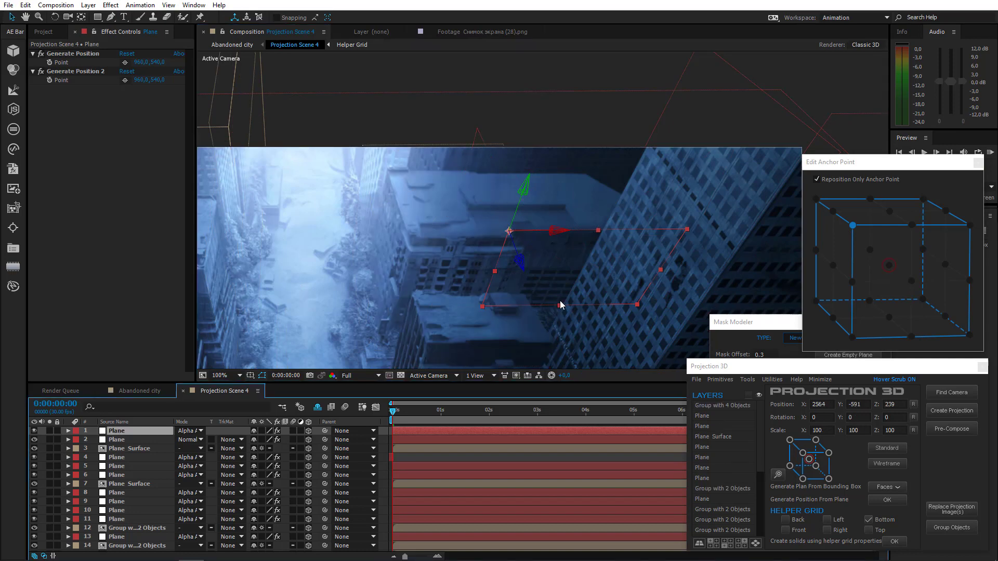
{"action": "left_click_drag", "start_coordinate": [561, 310], "coordinate": [554, 322]}
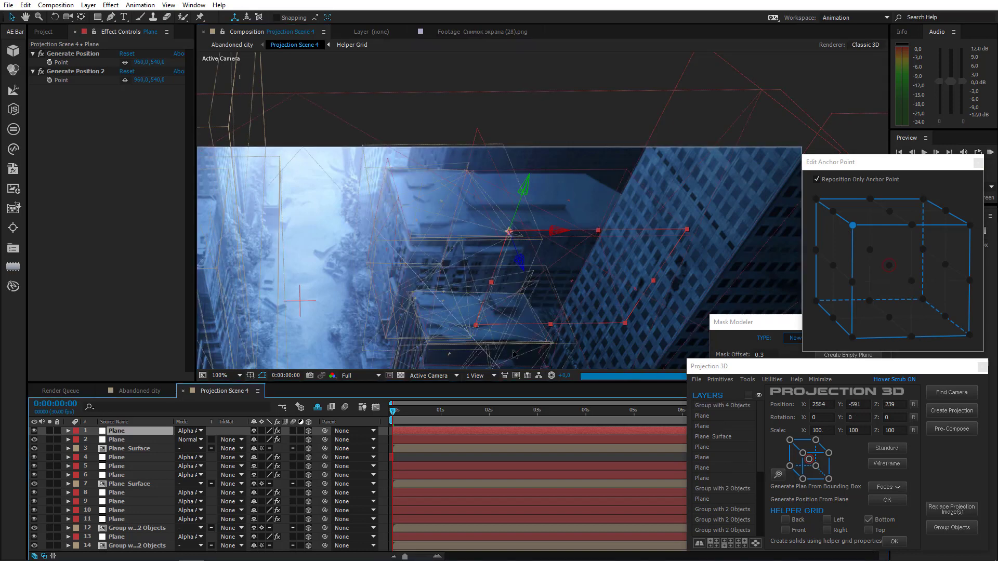
Step: Group the building's top four layers into one object and solo the group briefly to check it
{"action": "left_click", "coordinate": [123, 459]}
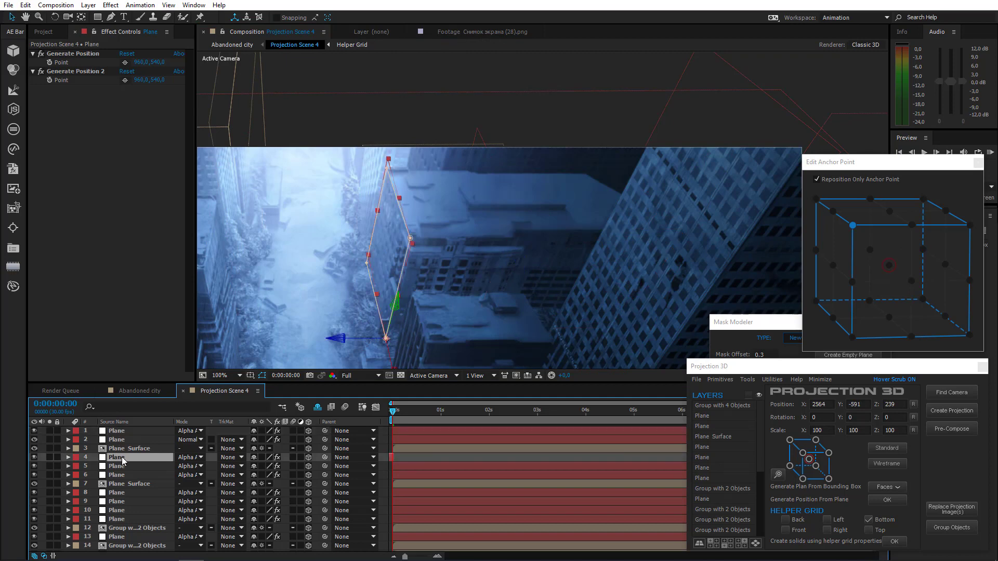
{"action": "left_click", "coordinate": [122, 433], "text": "shift"}
{"action": "left_click", "coordinate": [939, 525]}
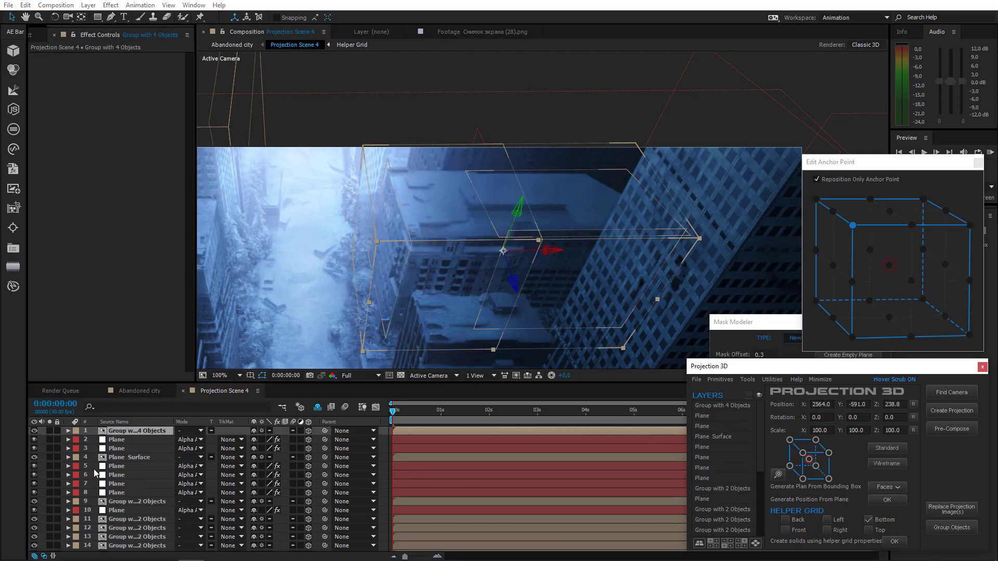
{"action": "left_click", "coordinate": [50, 431]}
{"action": "left_click", "coordinate": [49, 430]}
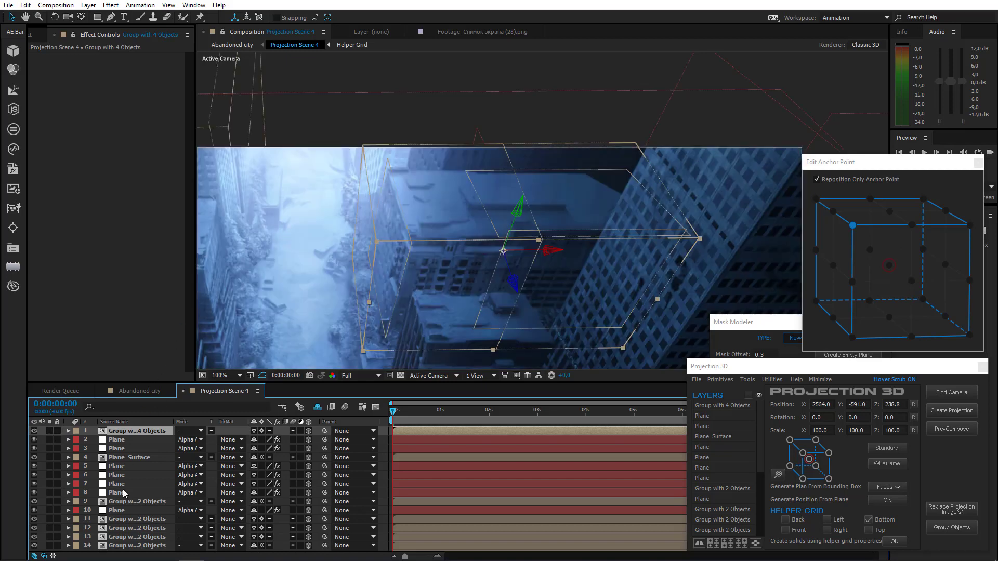
Step: Place the Bottom layer's first Generate Position point at the street-level foot of the flat-roofed block's side wall
{"action": "scroll", "coordinate": [124, 543], "scroll_direction": "down", "scroll_amount": 3}
{"action": "left_click", "coordinate": [148, 546]}
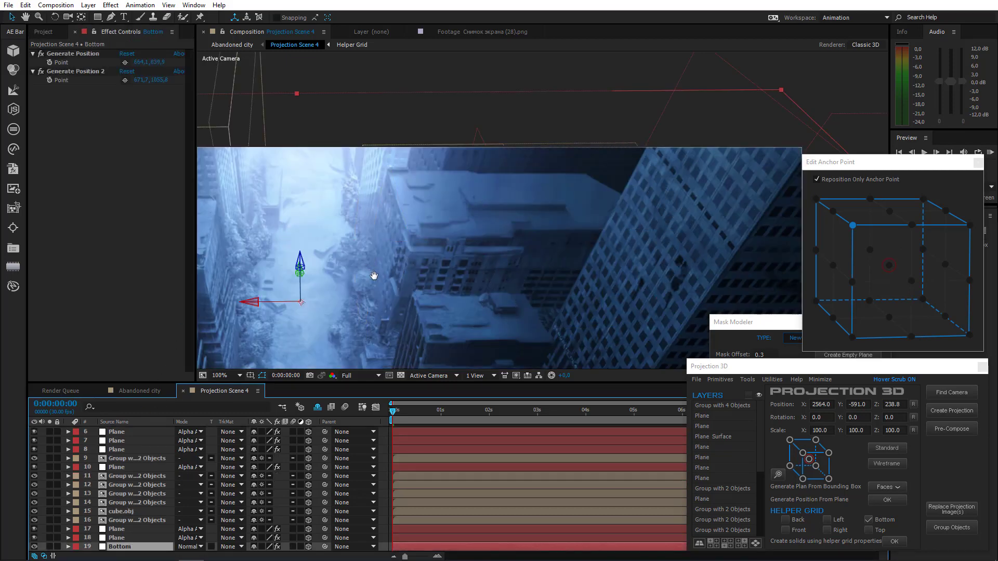
{"action": "left_click_drag", "start_coordinate": [374, 276], "coordinate": [393, 307]}
{"action": "scroll", "coordinate": [345, 236], "scroll_direction": "up", "scroll_amount": 2}
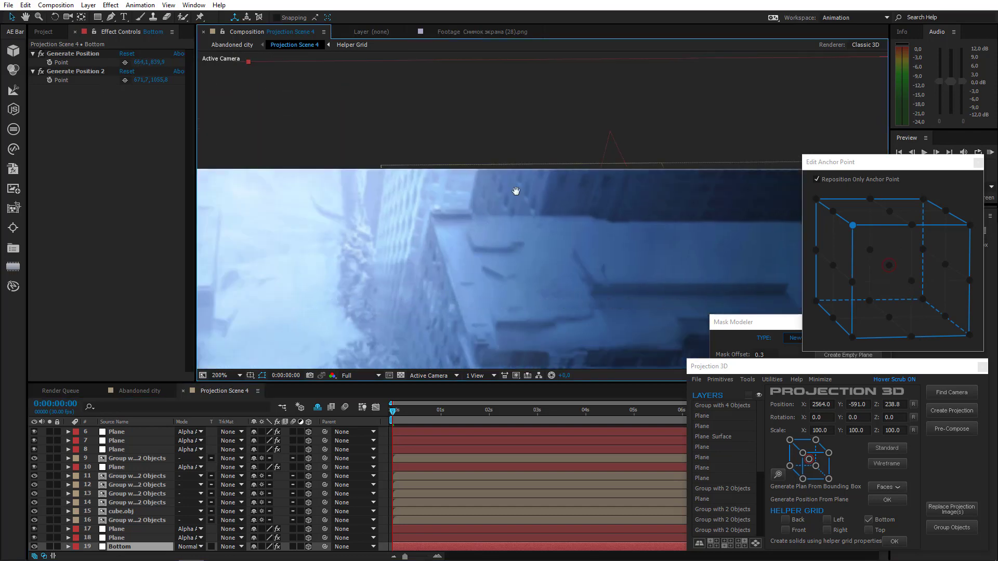
{"action": "left_click", "coordinate": [125, 61]}
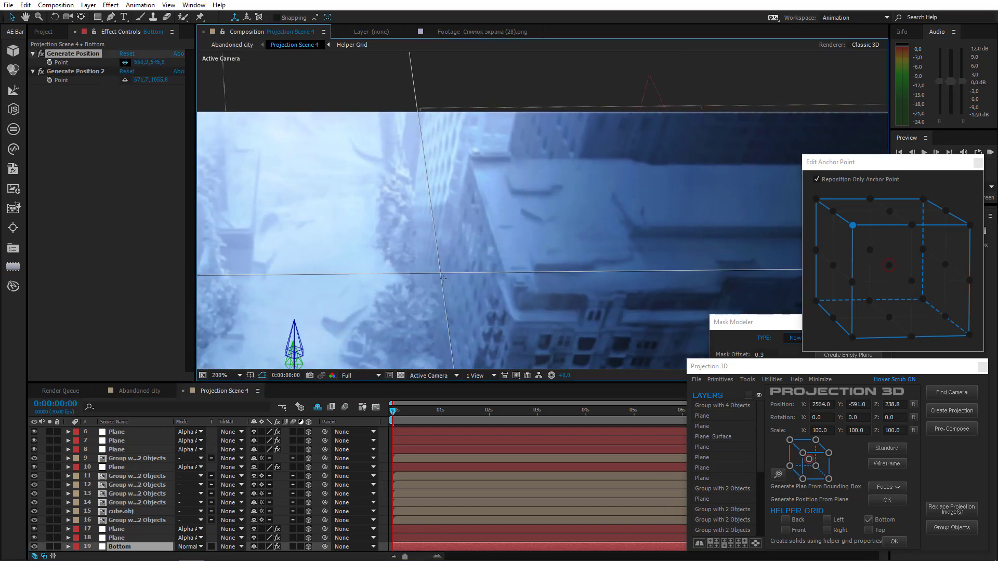
{"action": "left_click", "coordinate": [422, 297]}
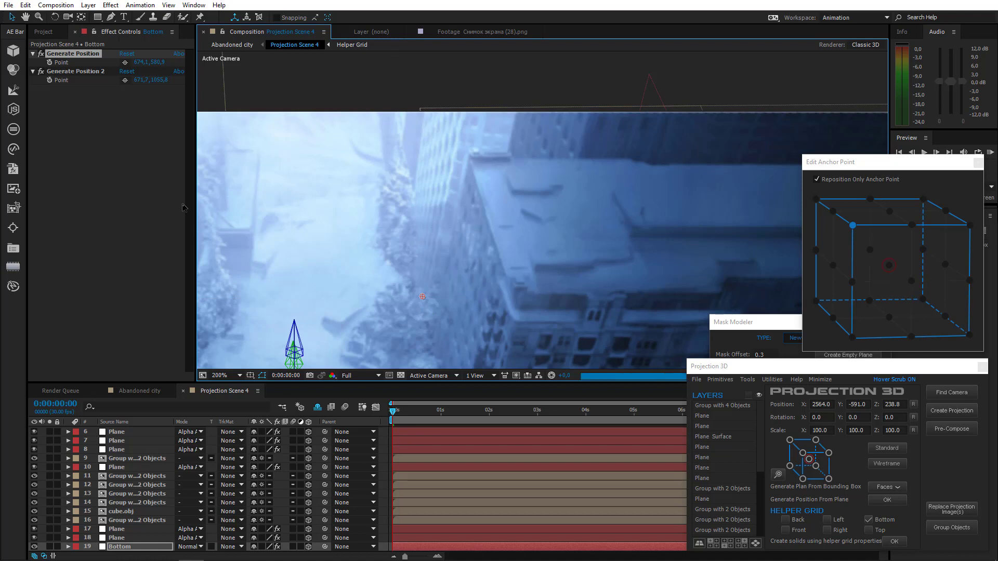
Step: Place the Bottom layer's Generate Position 2 point farther up the street, just beyond the image's upper edge
{"action": "left_click", "coordinate": [95, 72]}
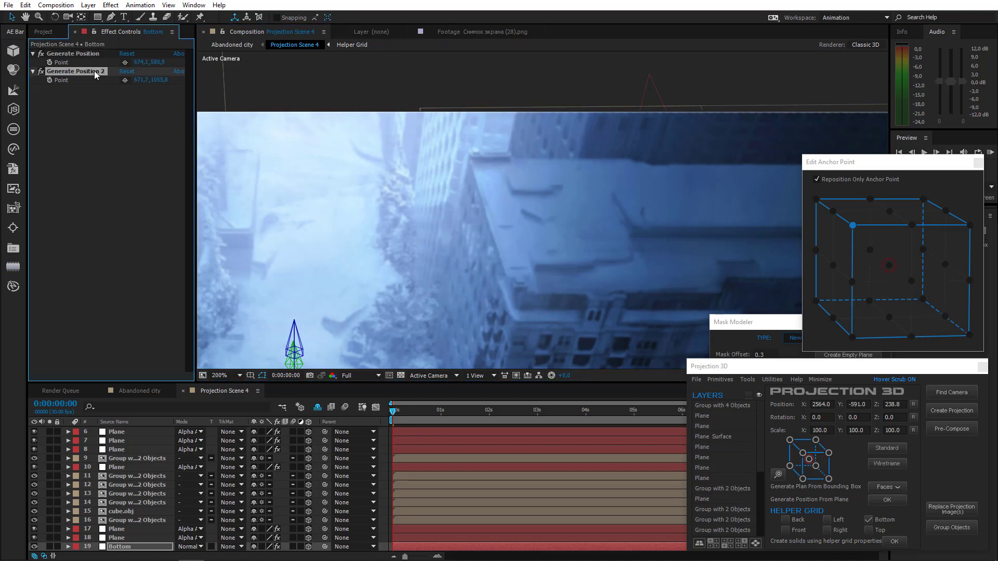
{"action": "left_click", "coordinate": [124, 81]}
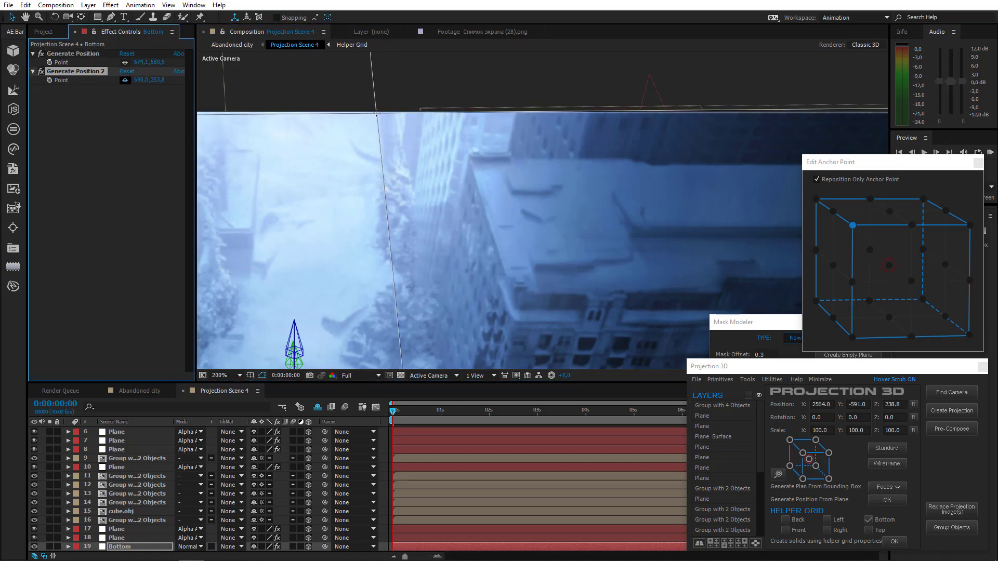
{"action": "left_click", "coordinate": [377, 112]}
{"action": "scroll", "coordinate": [384, 242], "scroll_direction": "down", "scroll_amount": 1}
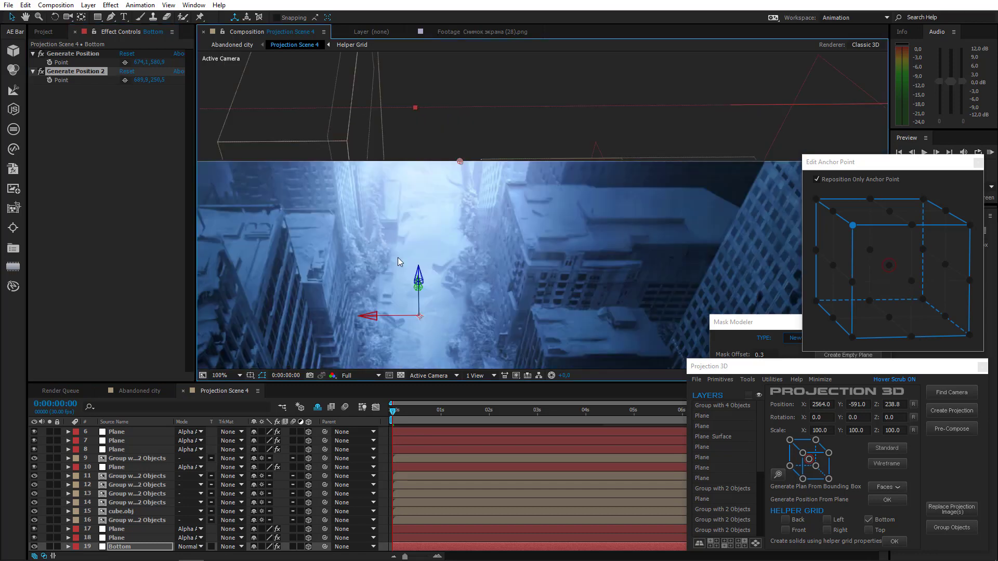
{"action": "left_click_drag", "start_coordinate": [459, 161], "coordinate": [466, 156]}
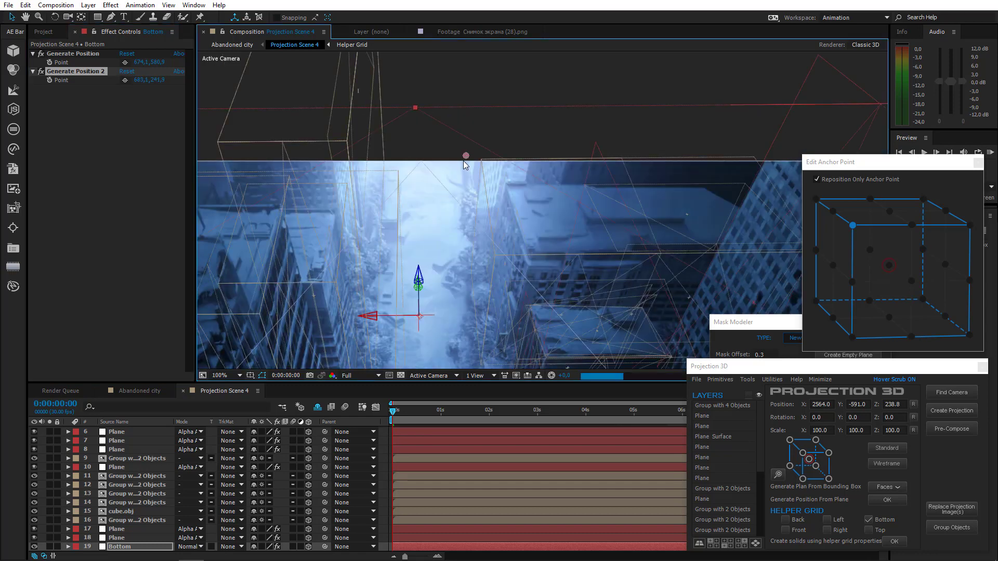
Step: Generate a plane from the Bottom layer's two Generate Position points using Generate Plane from Point(s)
{"action": "left_click", "coordinate": [83, 54]}
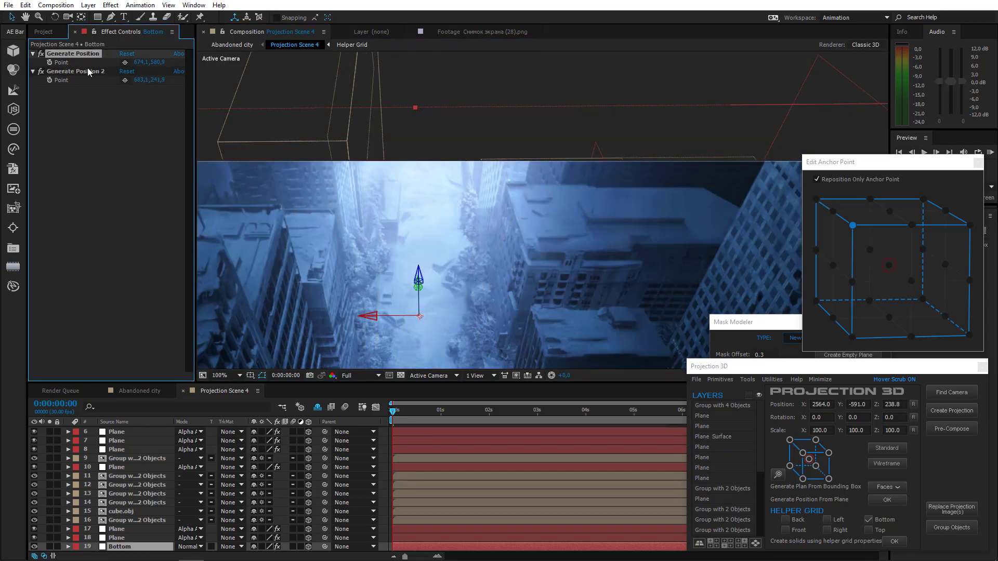
{"action": "left_click", "coordinate": [86, 71], "text": "ctrl"}
{"action": "left_click", "coordinate": [746, 381]}
{"action": "left_click", "coordinate": [746, 381]}
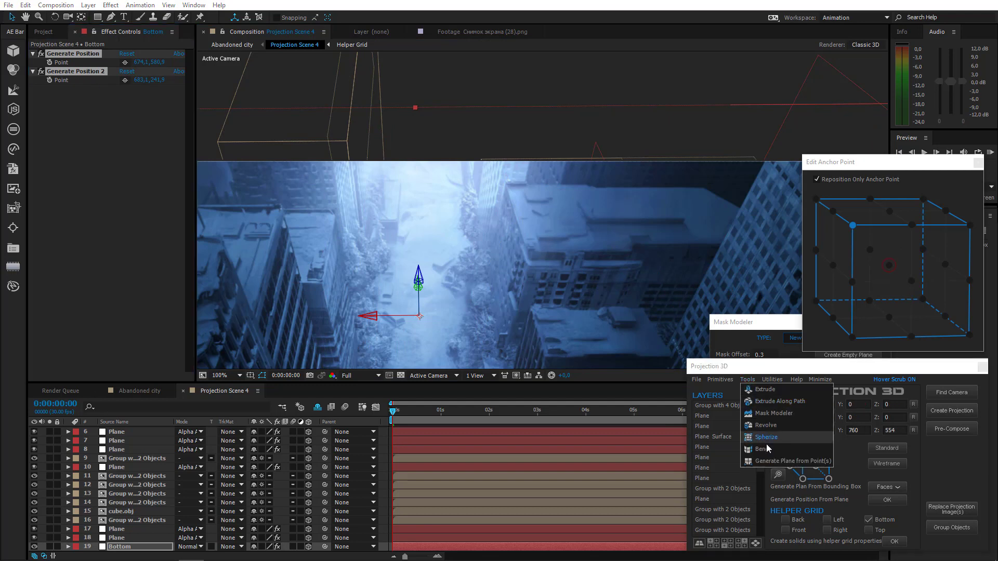
{"action": "left_click", "coordinate": [775, 457]}
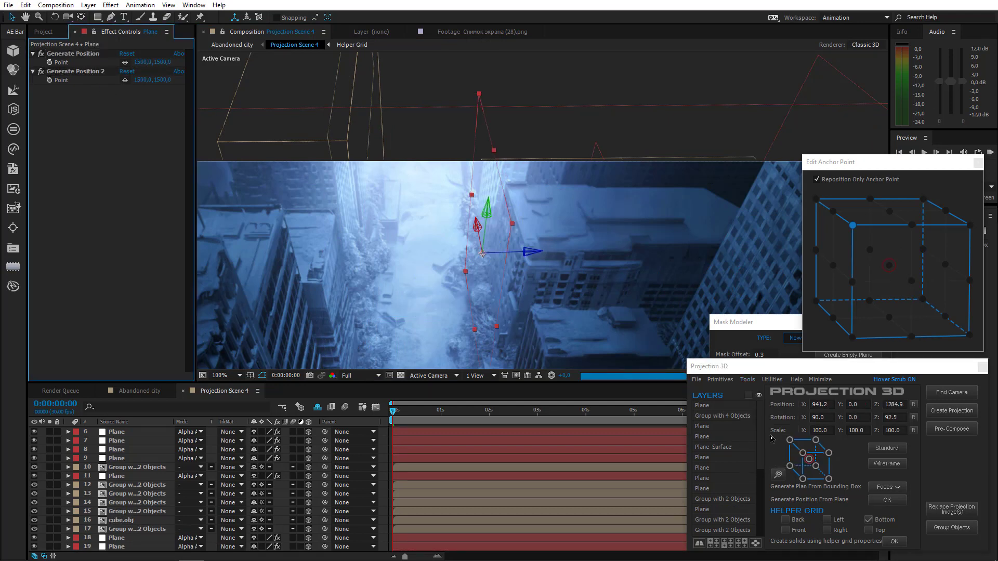
Step: Anchor the generated side wall plane at its lower near corner and rotate it to follow the building's vertical edge
{"action": "left_click", "coordinate": [912, 337]}
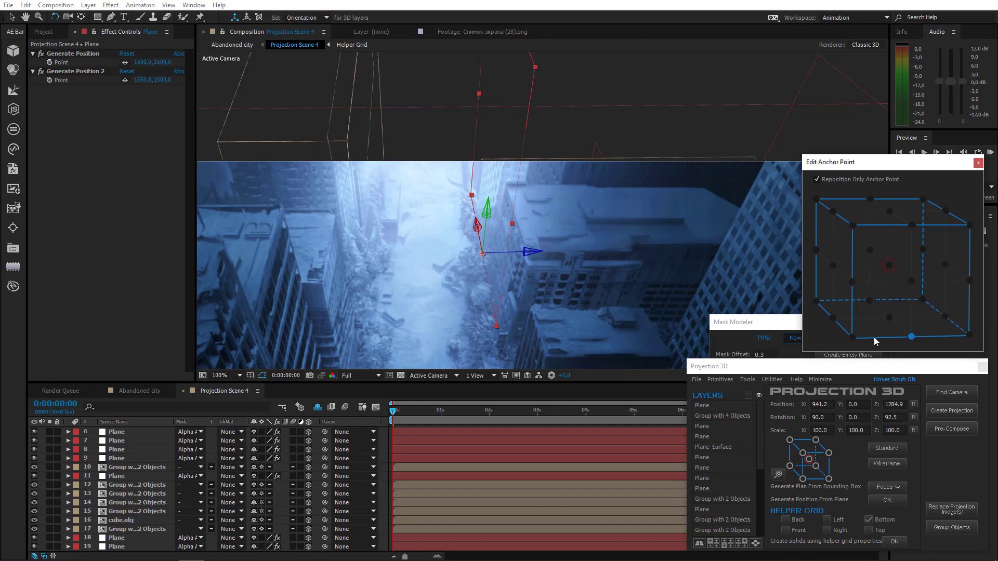
{"action": "left_click", "coordinate": [852, 338]}
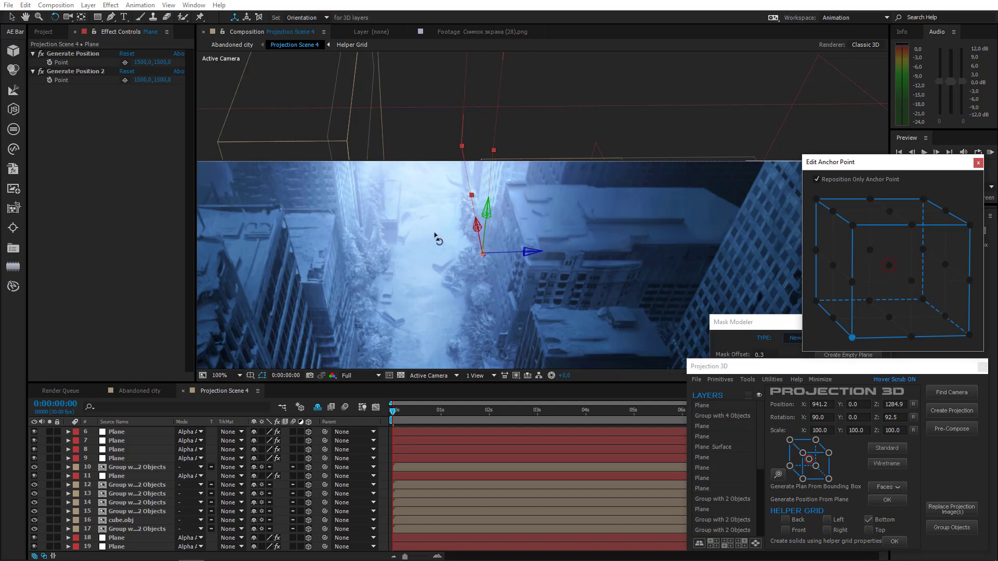
{"action": "left_click", "coordinate": [477, 227]}
{"action": "left_click_drag", "start_coordinate": [477, 227], "coordinate": [452, 264]}
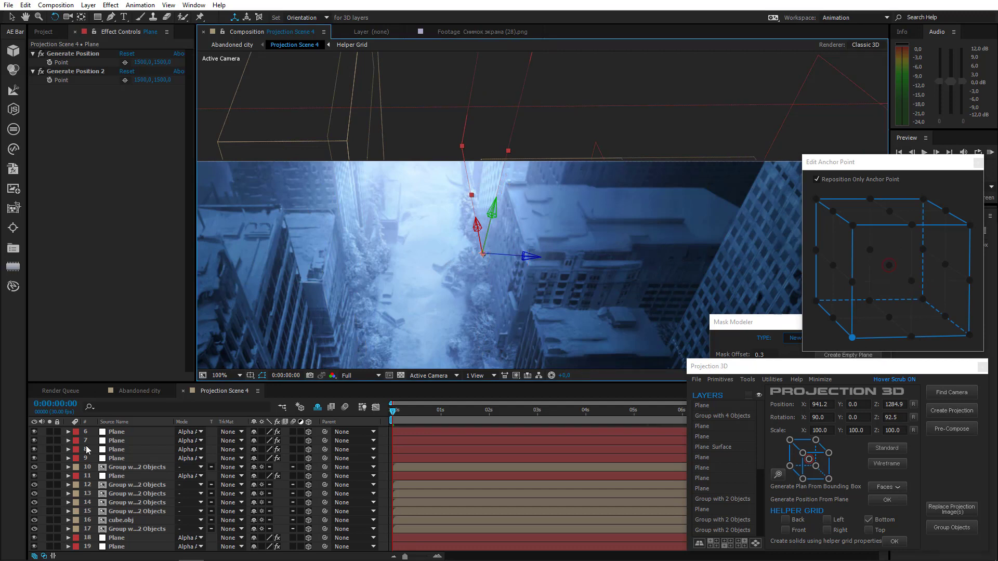
Step: Duplicate the side wall plane and rotate the copy around the shared corner so it lies along the building's front
{"action": "scroll", "coordinate": [129, 445], "scroll_direction": "up", "scroll_amount": 3}
{"action": "left_click", "coordinate": [121, 432]}
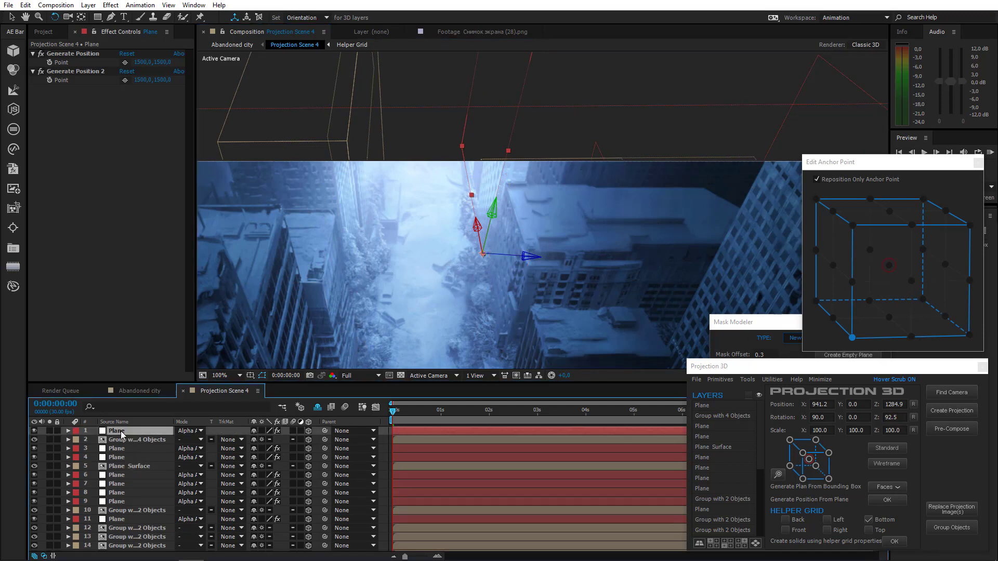
{"action": "key", "text": "ctrl+d"}
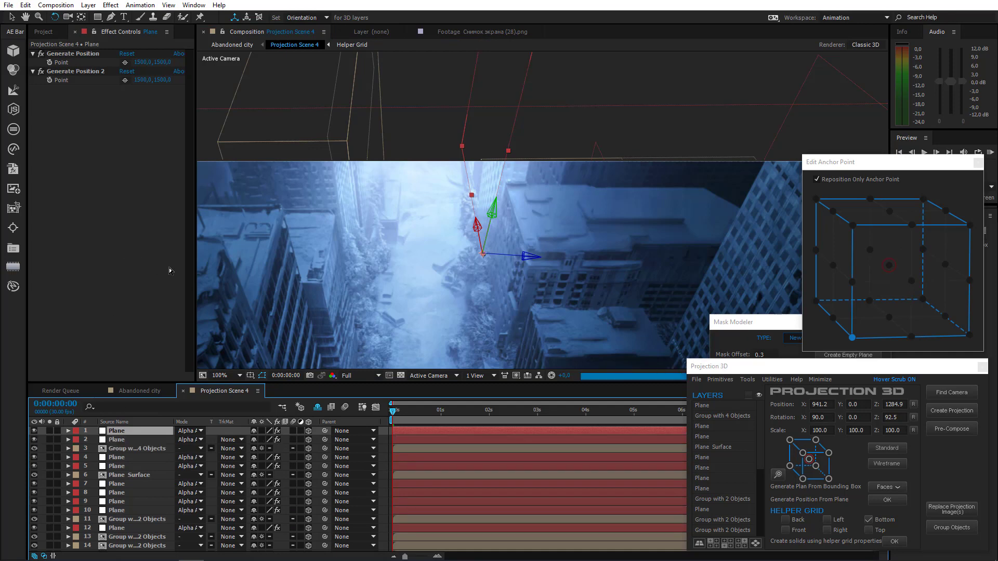
{"action": "left_click_drag", "start_coordinate": [493, 205], "coordinate": [466, 155]}
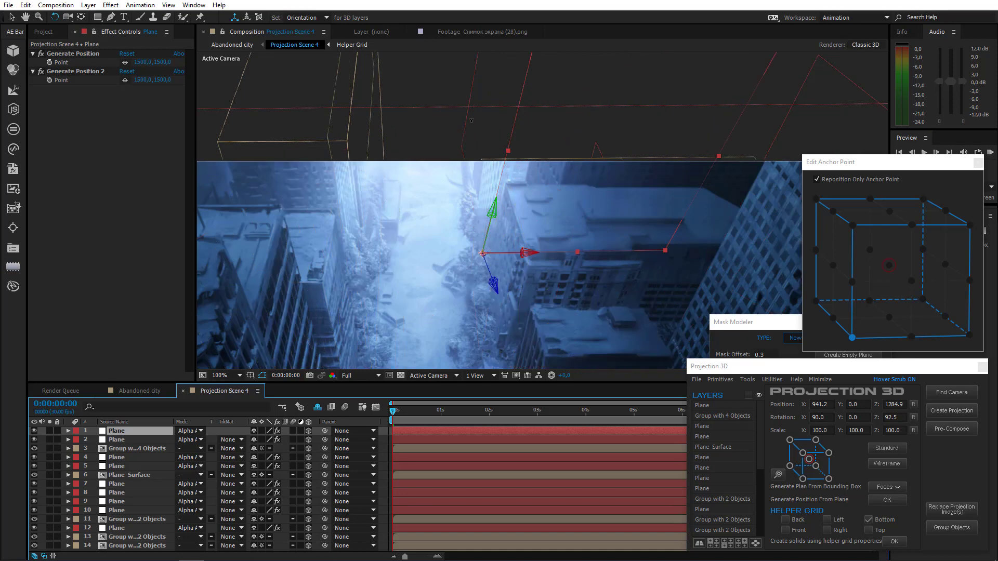
Step: Resize the front copy to span the facade and lower the side wall plane's top edge to shorten it
{"action": "left_click", "coordinate": [11, 17]}
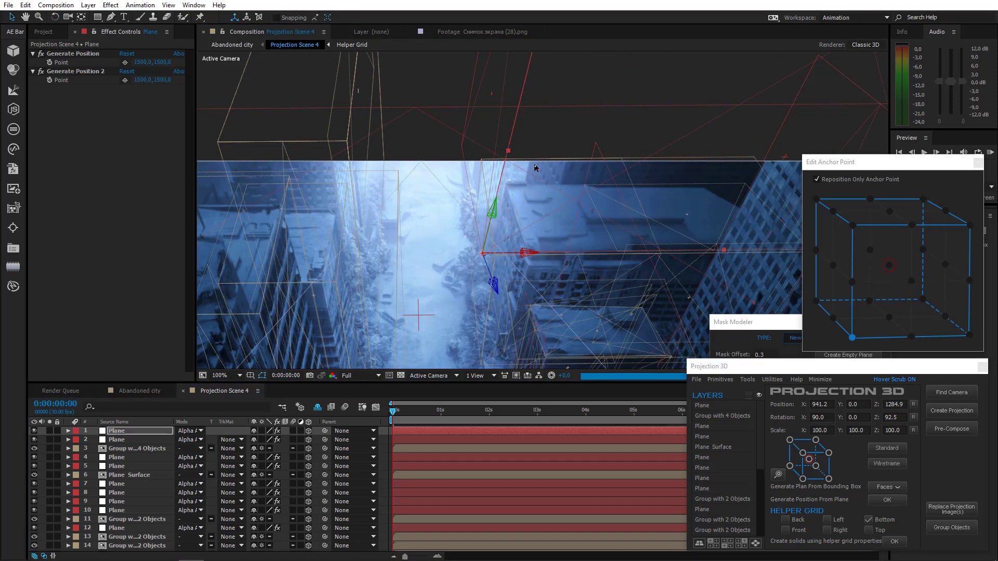
{"action": "scroll", "coordinate": [595, 161], "scroll_direction": "down", "scroll_amount": 1}
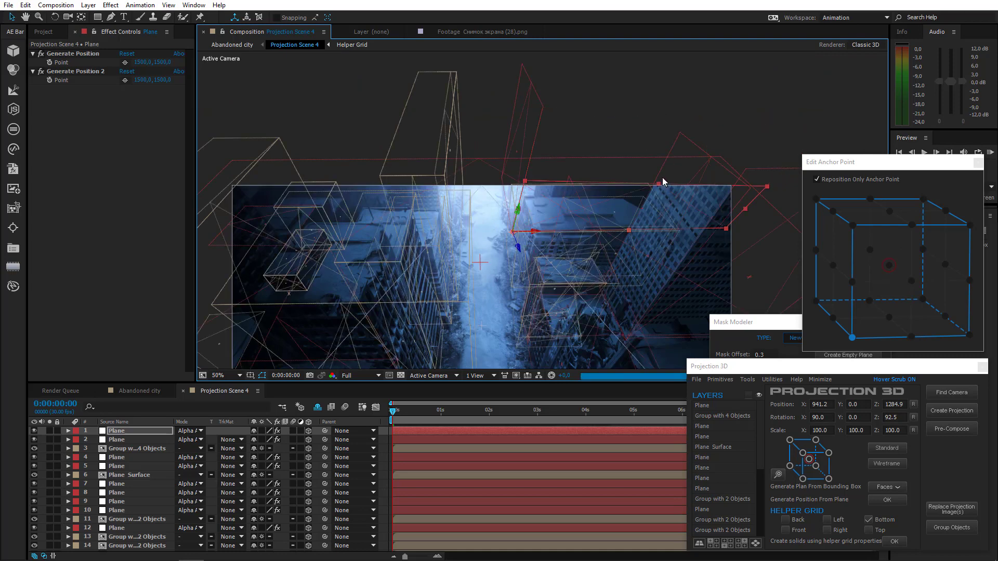
{"action": "left_click", "coordinate": [536, 103]}
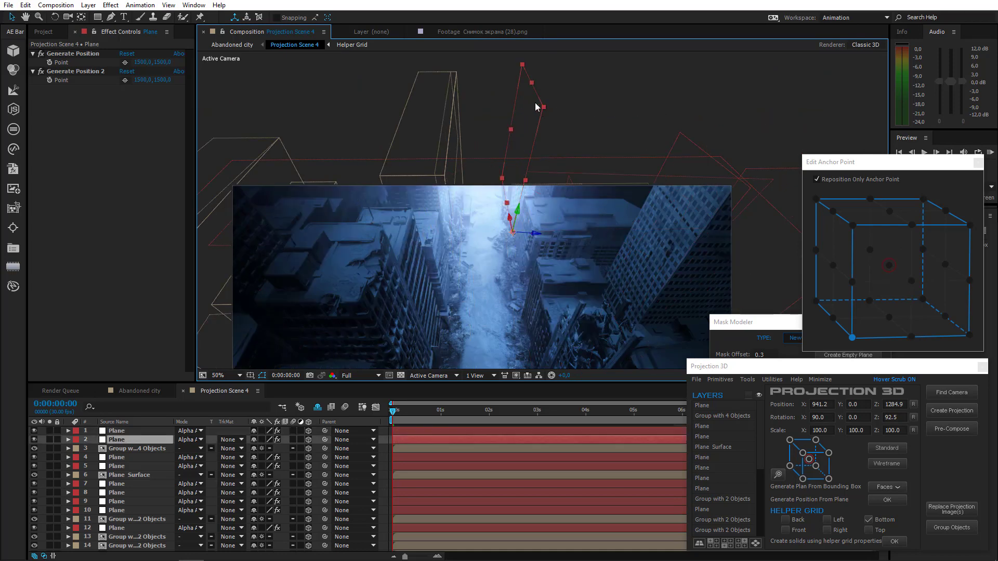
{"action": "left_click_drag", "start_coordinate": [531, 82], "coordinate": [521, 145]}
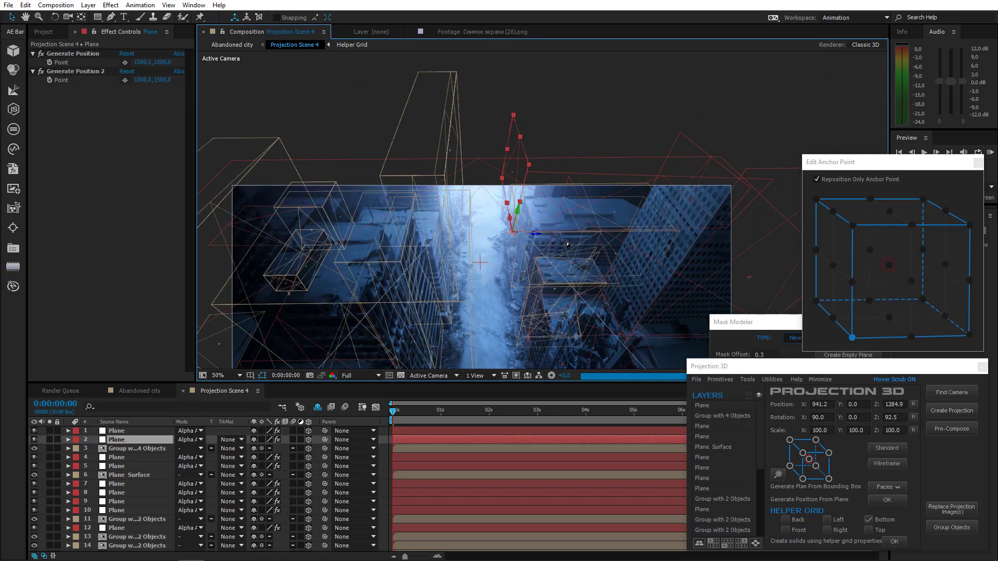
Step: Fit the composition in the viewer, deselect the planes and close the Mask Modeler window
{"action": "left_click", "coordinate": [228, 375]}
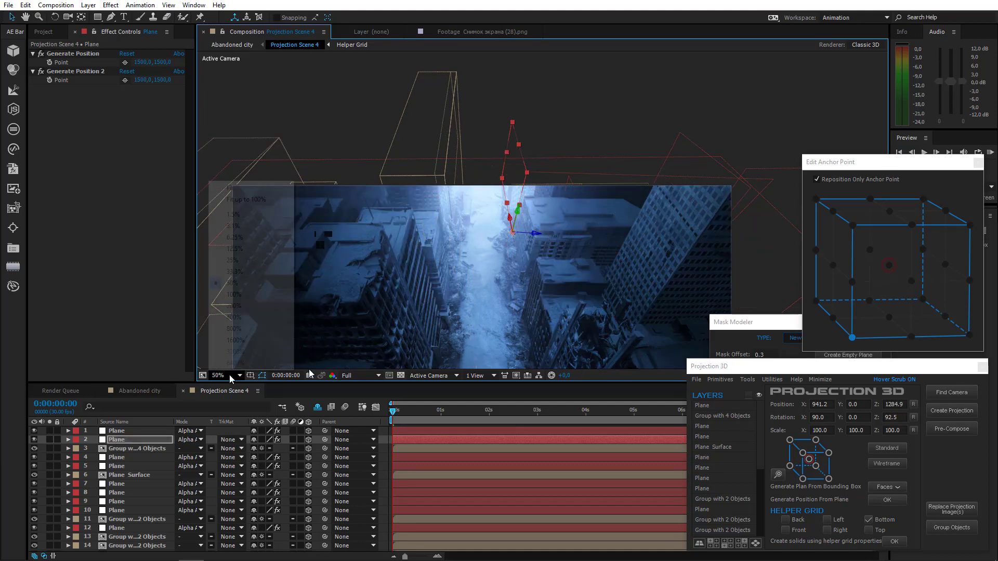
{"action": "left_click", "coordinate": [235, 188]}
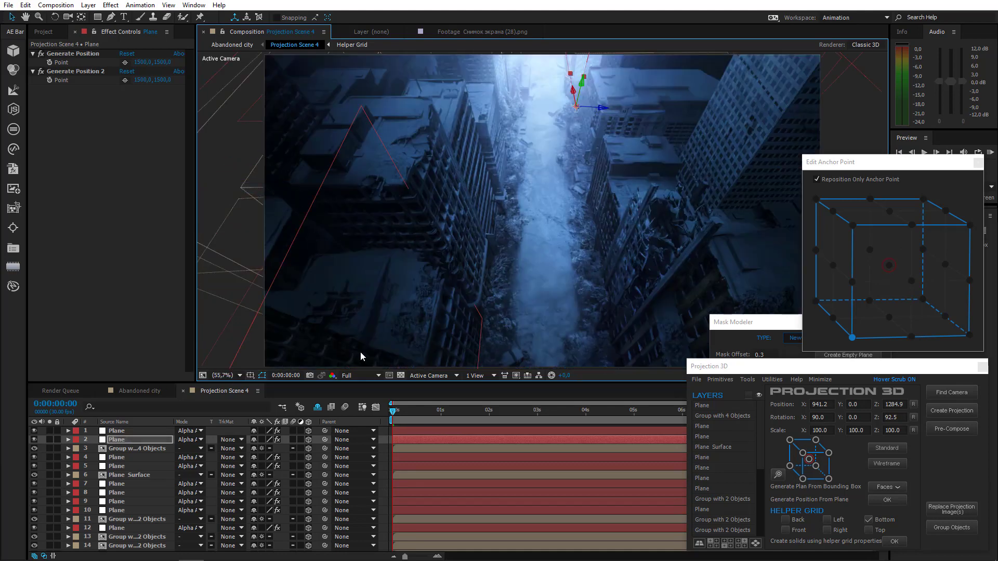
{"action": "left_click", "coordinate": [385, 437]}
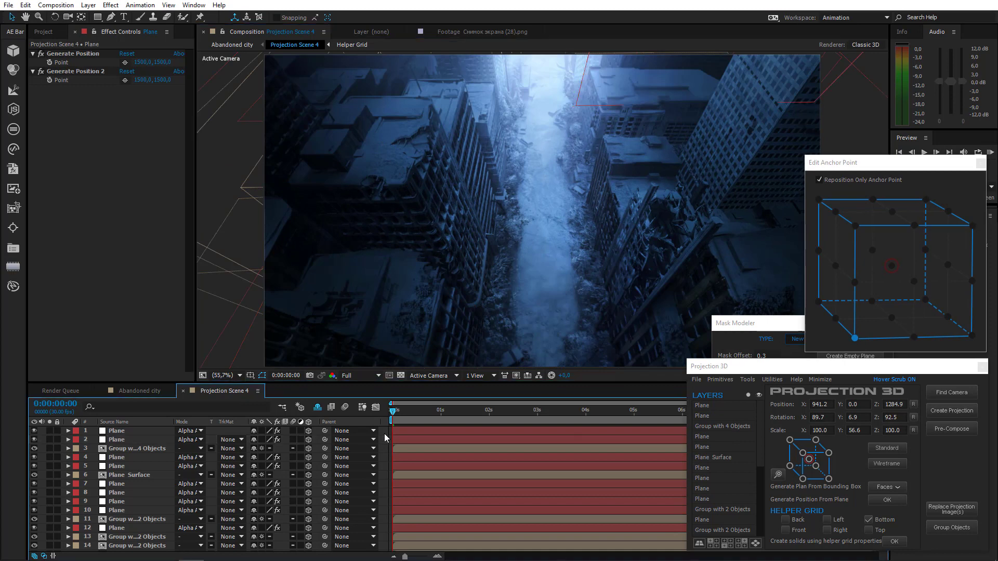
{"action": "left_click", "coordinate": [769, 322]}
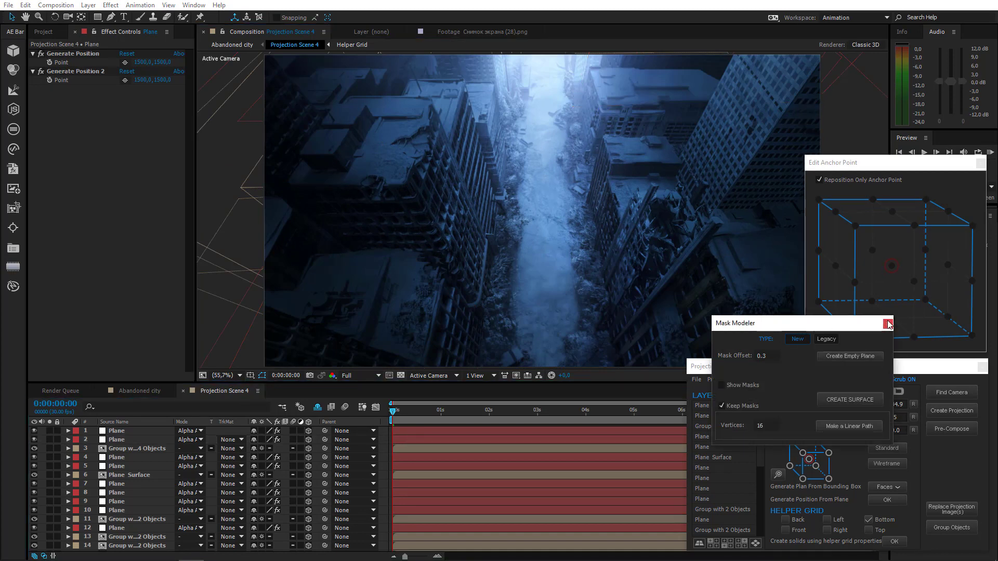
{"action": "left_click", "coordinate": [887, 324]}
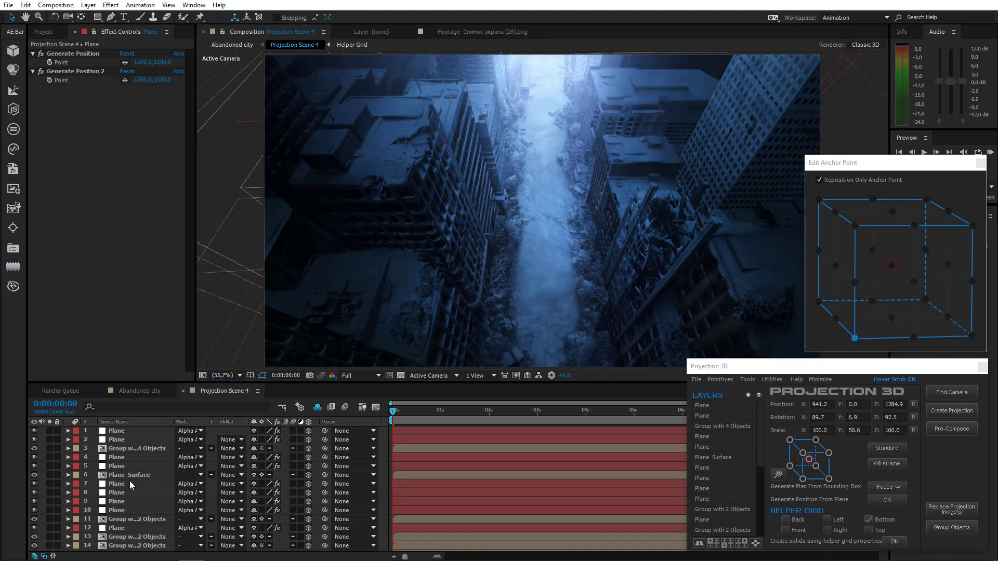
Step: Place the collapsed building's side wall Generate Position point beside the broken beam at its upper edge and generate a plane from it
{"action": "left_click", "coordinate": [117, 511]}
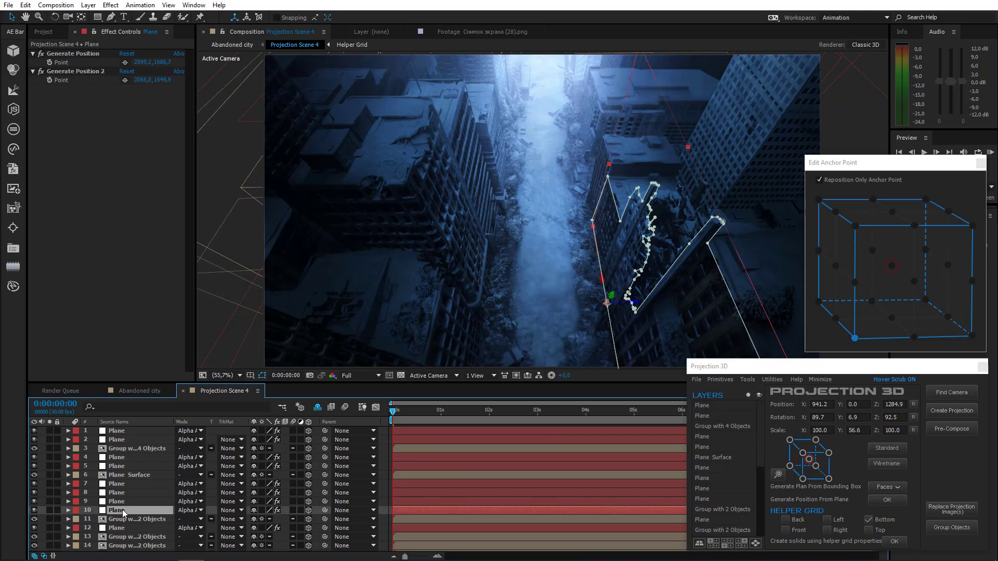
{"action": "scroll", "coordinate": [485, 240], "scroll_direction": "up", "scroll_amount": 3}
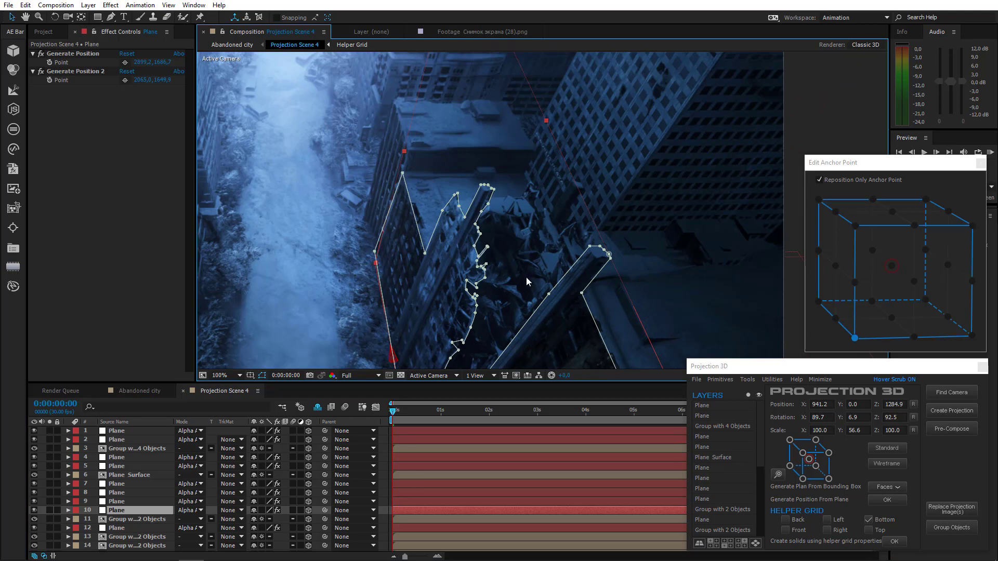
{"action": "left_click", "coordinate": [125, 62]}
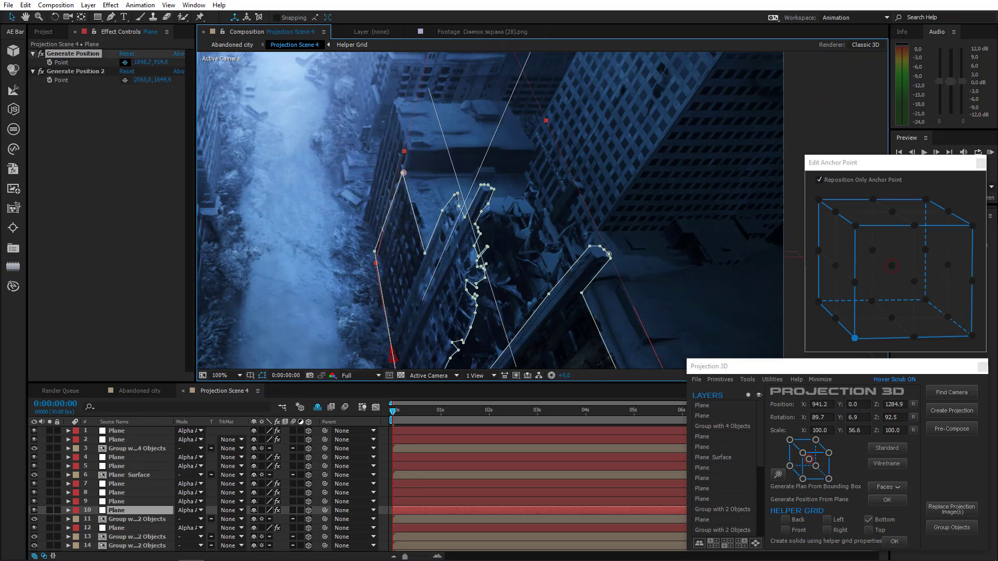
{"action": "left_click", "coordinate": [483, 289]}
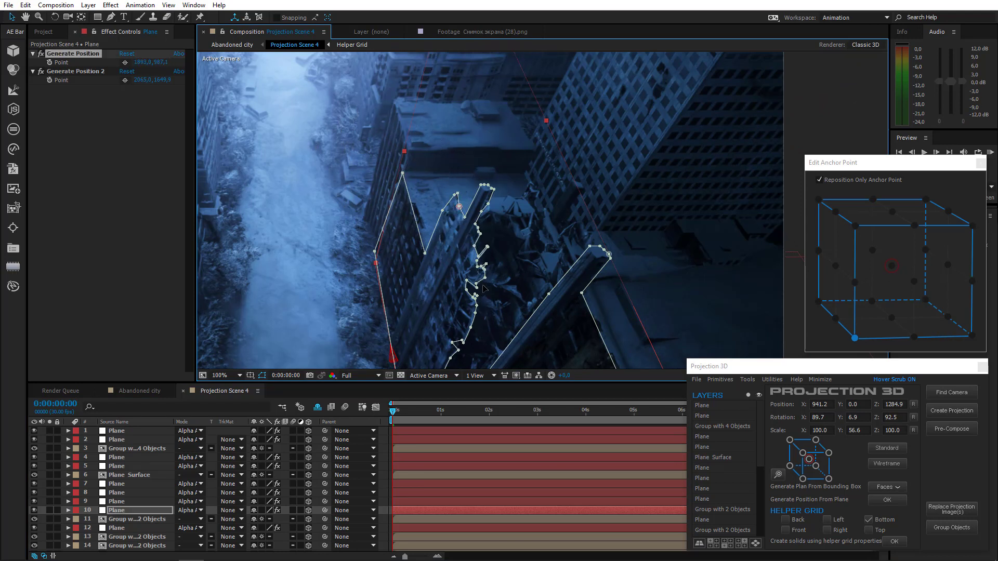
{"action": "left_click", "coordinate": [752, 384]}
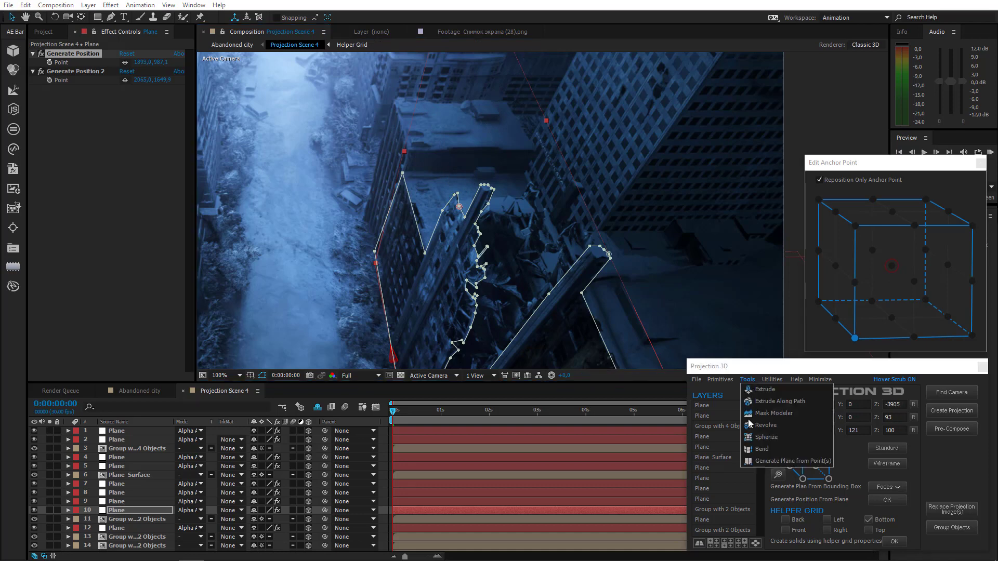
{"action": "left_click", "coordinate": [774, 456]}
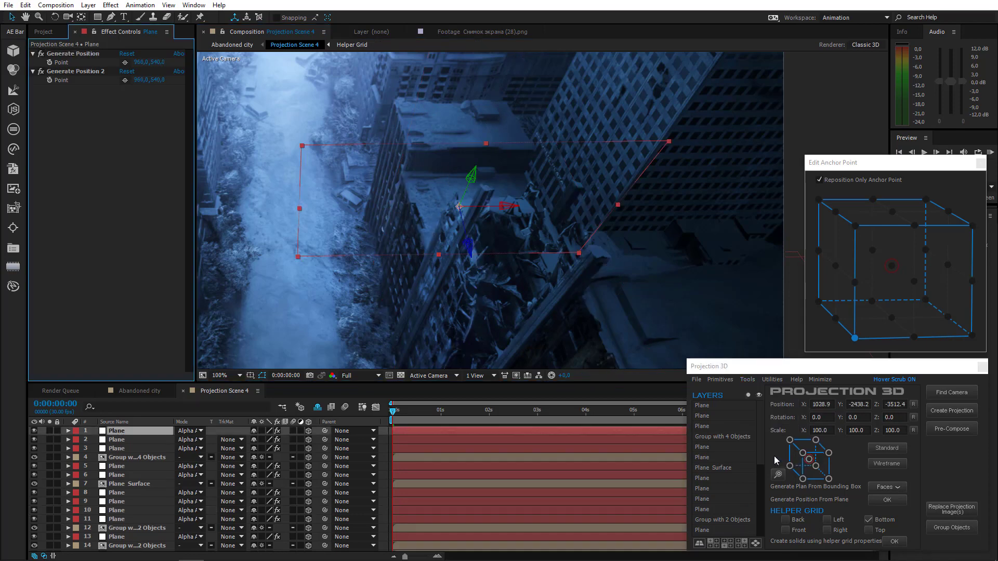
Step: Anchor the new plane at its lower-left corner and set its X Rotation to 85°
{"action": "left_click", "coordinate": [855, 339]}
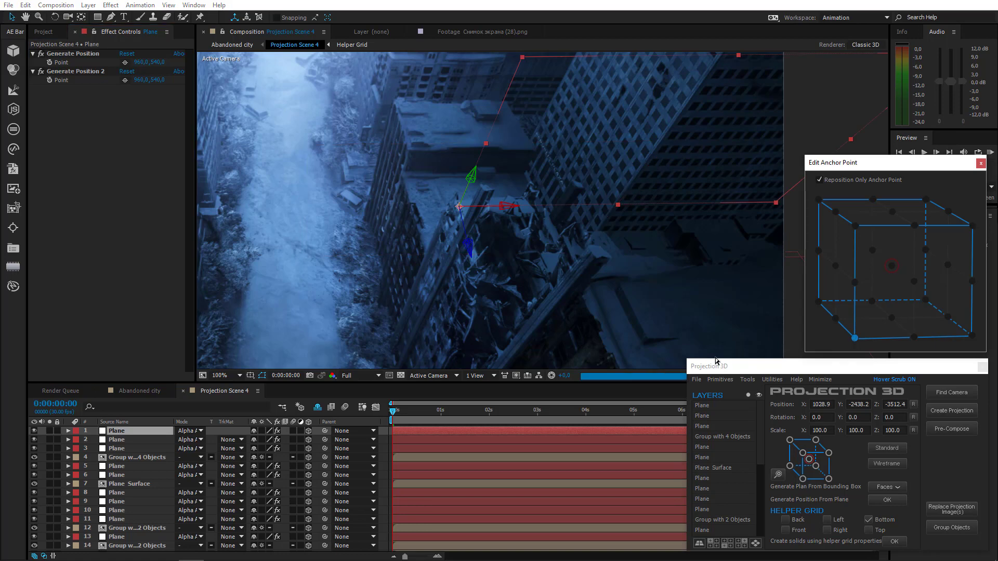
{"action": "left_click", "coordinate": [128, 431]}
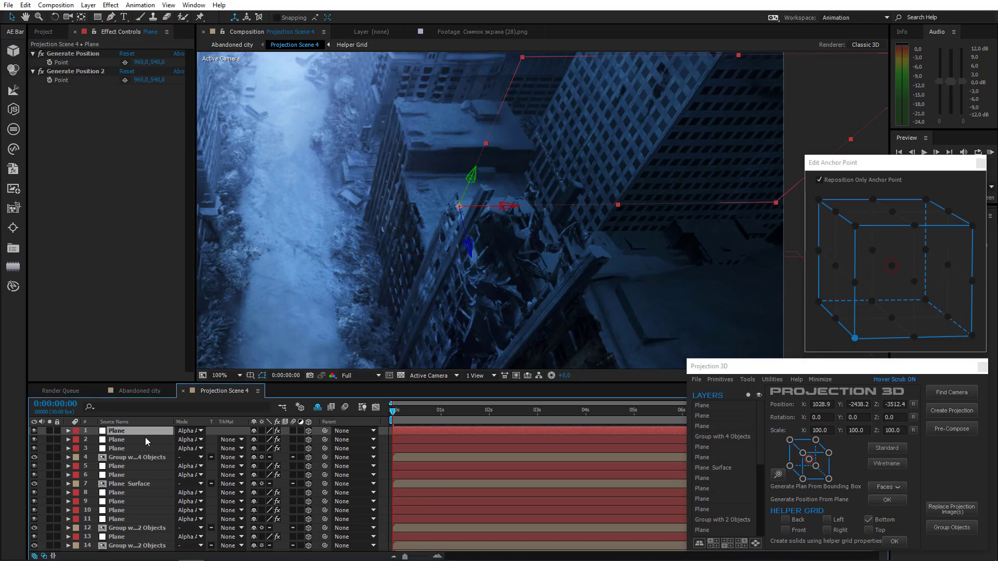
{"action": "key", "text": "r"}
{"action": "left_click_drag", "start_coordinate": [267, 452], "coordinate": [304, 453]}
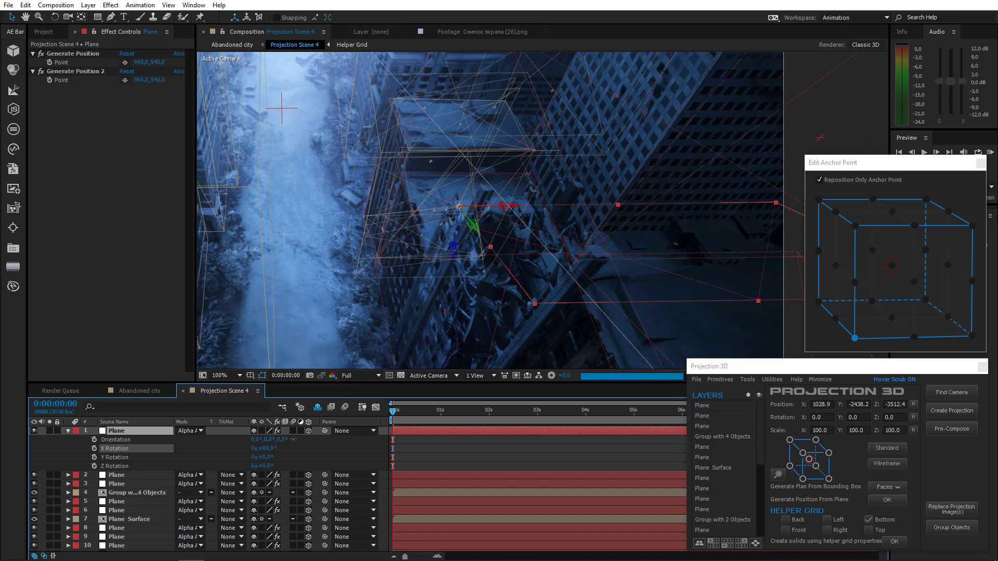
{"action": "left_click", "coordinate": [266, 448]}
{"action": "type", "text": "85"}
{"action": "key", "text": "Return"}
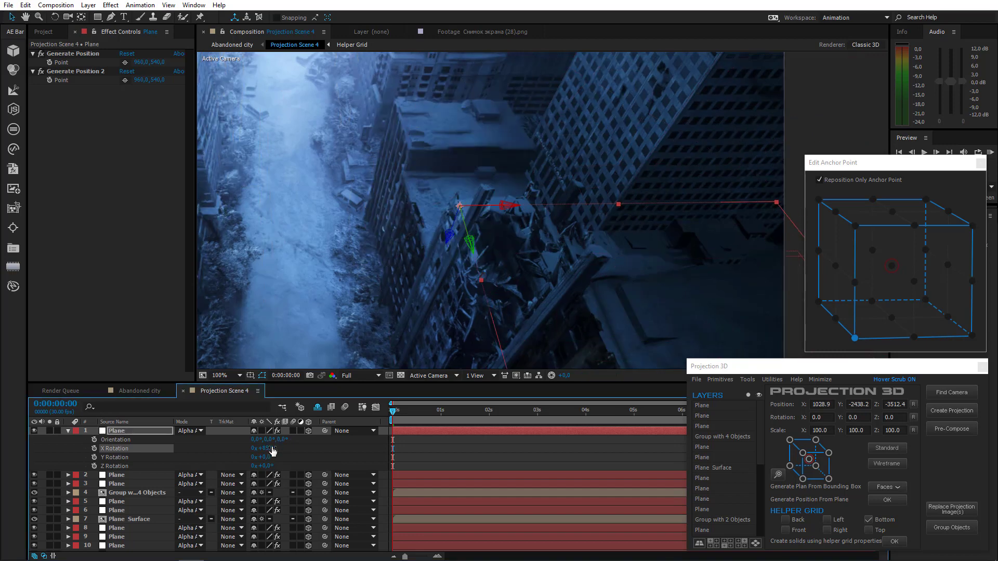
Step: Shift the rotated plane slightly along its X axis toward the street, past the broken beam
{"action": "left_click_drag", "start_coordinate": [470, 243], "coordinate": [463, 220]}
{"action": "scroll", "coordinate": [463, 218], "scroll_direction": "up", "scroll_amount": 1}
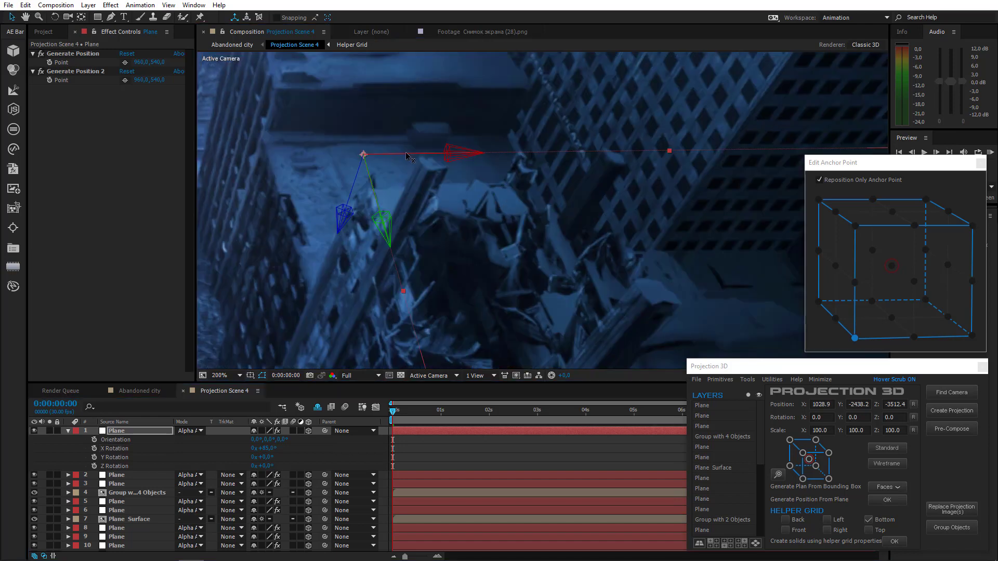
{"action": "left_click_drag", "start_coordinate": [366, 154], "coordinate": [337, 149]}
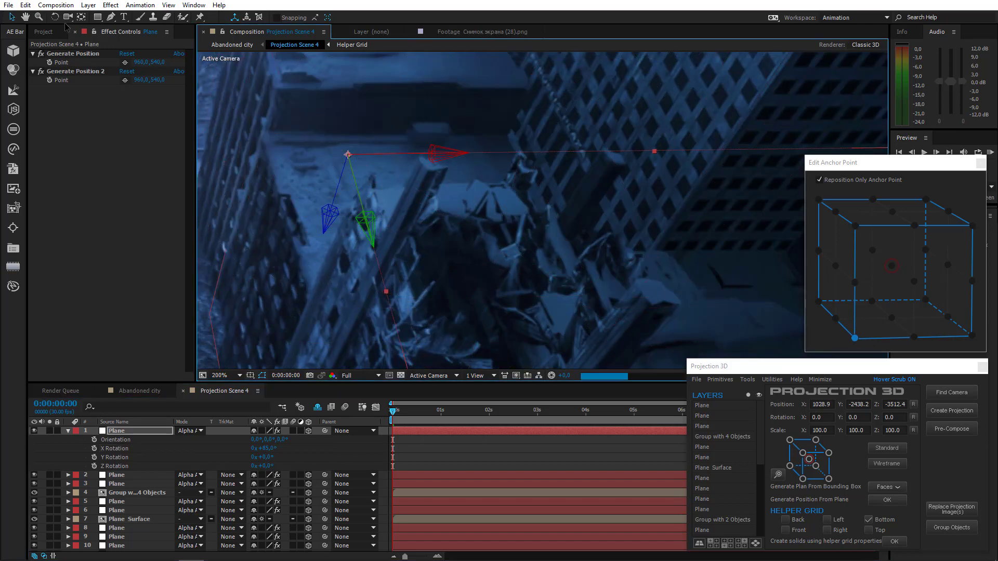
Step: Draw a closed Pen mask on the rotated plane around the jagged remains of the collapsed building's upper floor, from the broken beam to the tall tower
{"action": "left_click", "coordinate": [111, 17]}
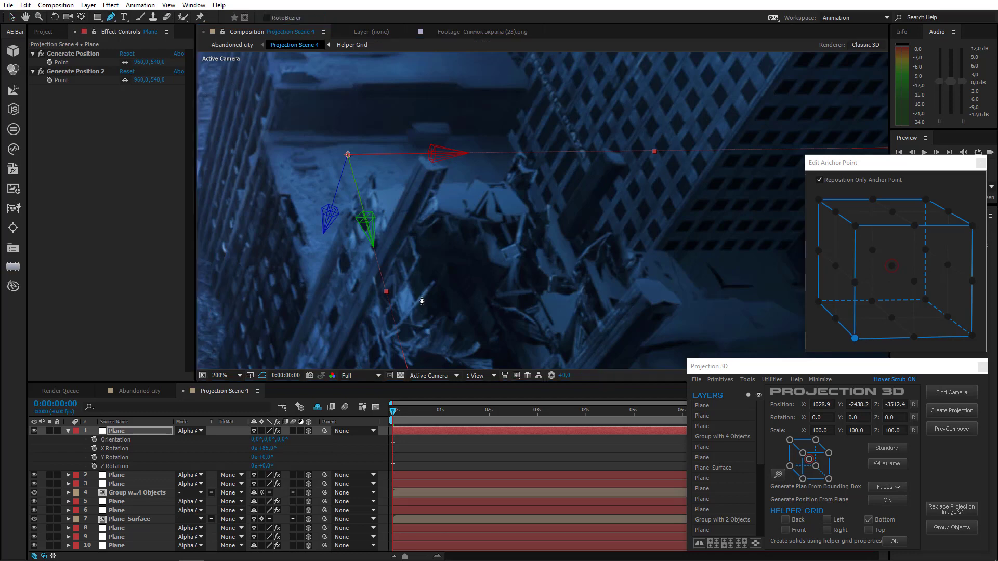
{"action": "scroll", "coordinate": [400, 238], "scroll_direction": "up", "scroll_amount": 2}
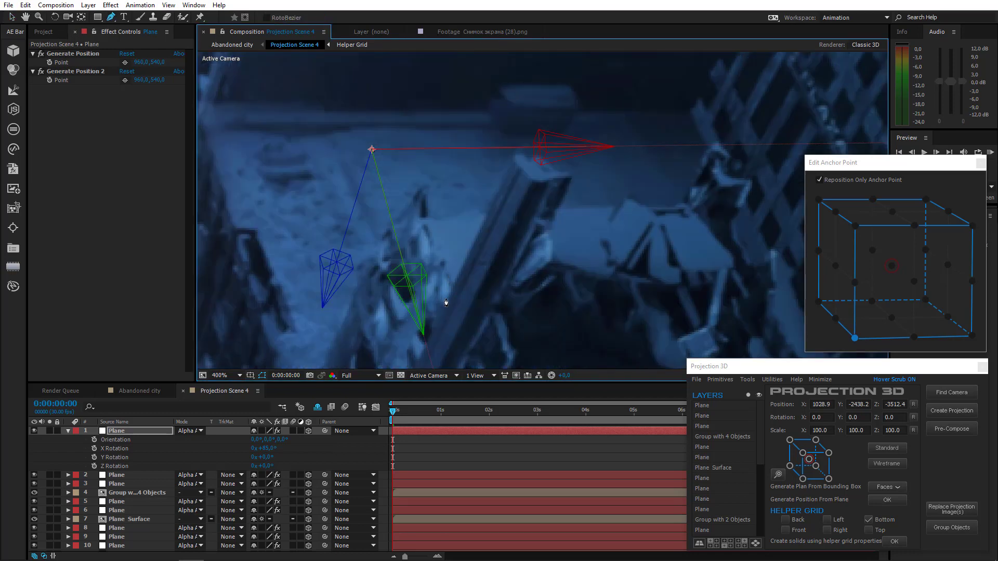
{"action": "left_click", "coordinate": [445, 298]}
{"action": "left_click", "coordinate": [421, 217]}
{"action": "left_click", "coordinate": [587, 209]}
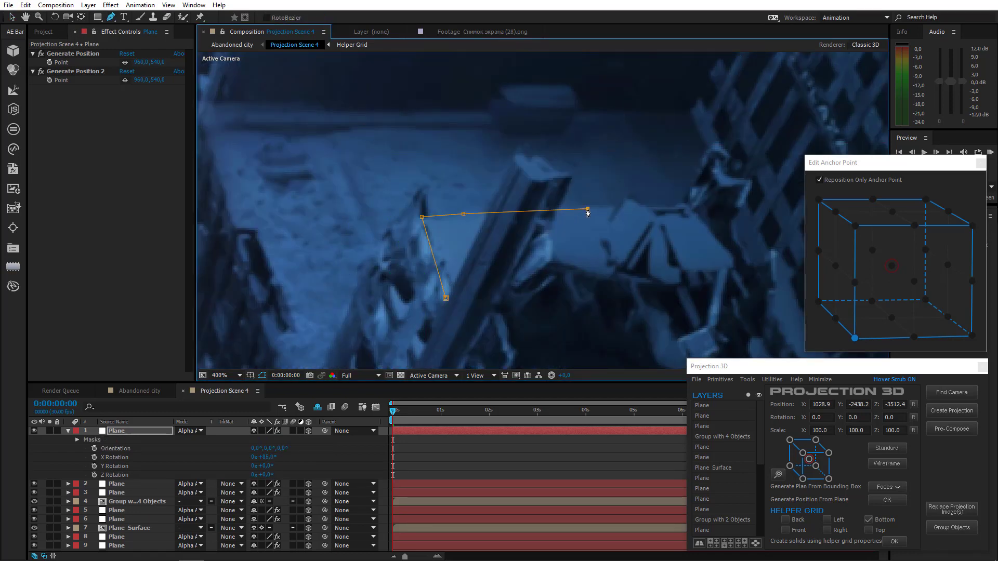
{"action": "left_click", "coordinate": [647, 208]}
{"action": "left_click", "coordinate": [681, 205]}
{"action": "left_click", "coordinate": [708, 149]}
{"action": "left_click", "coordinate": [718, 142]}
{"action": "left_click", "coordinate": [728, 155]}
{"action": "left_click", "coordinate": [725, 167]}
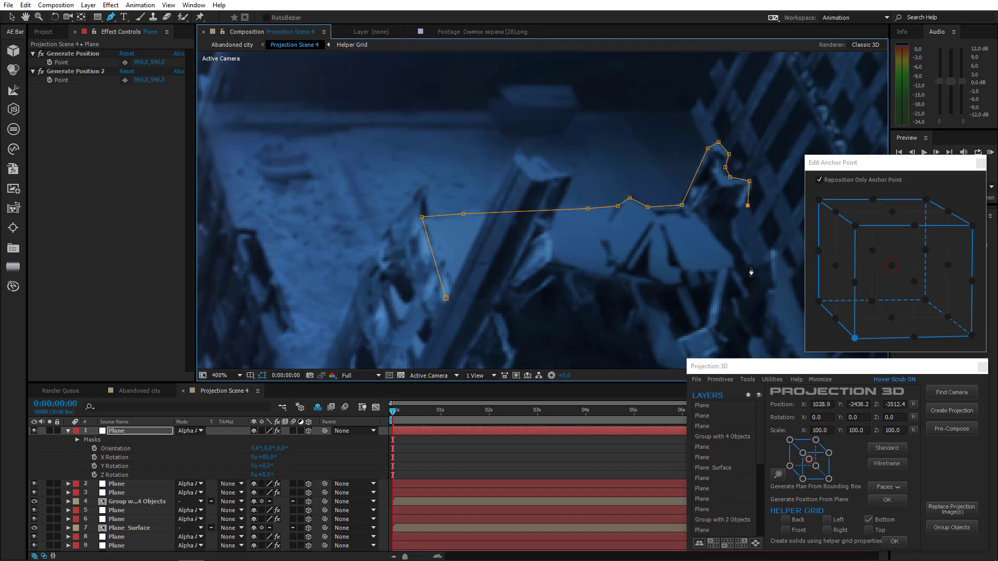
{"action": "scroll", "coordinate": [606, 263], "scroll_direction": "down", "scroll_amount": 2}
{"action": "left_click", "coordinate": [594, 214]}
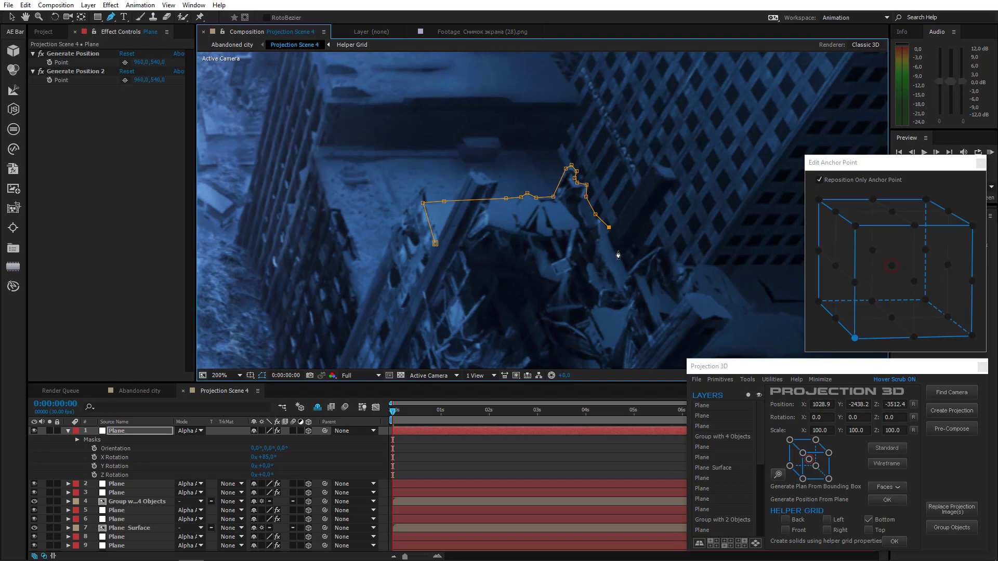
{"action": "left_click", "coordinate": [627, 271]}
{"action": "left_click", "coordinate": [621, 292]}
{"action": "scroll", "coordinate": [572, 255], "scroll_direction": "down", "scroll_amount": 1}
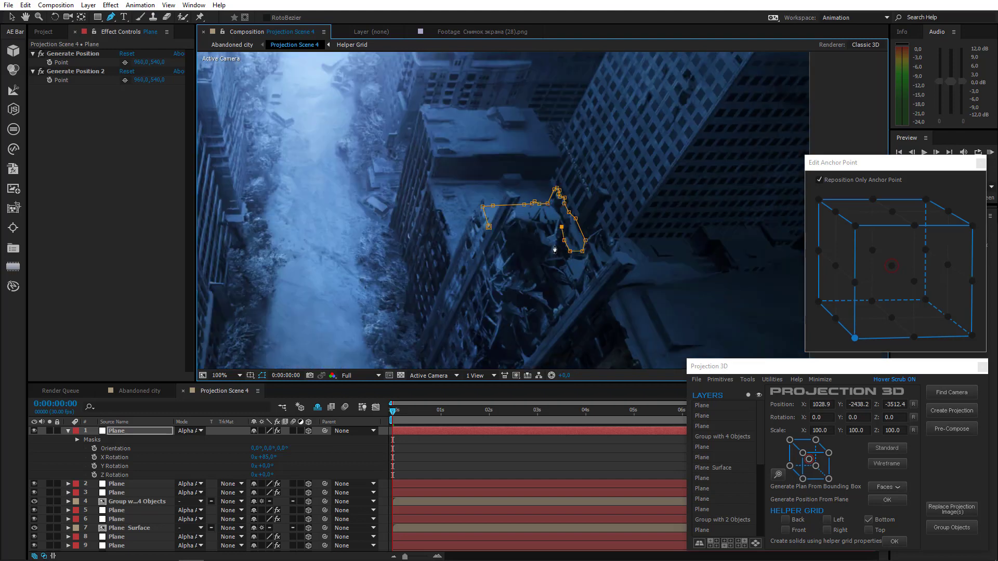
{"action": "left_click", "coordinate": [488, 227]}
Step: Place the tall tower plane's Generate Position point at the tower corner beside the fallen beam and generate a plane from it
{"action": "left_click", "coordinate": [124, 521]}
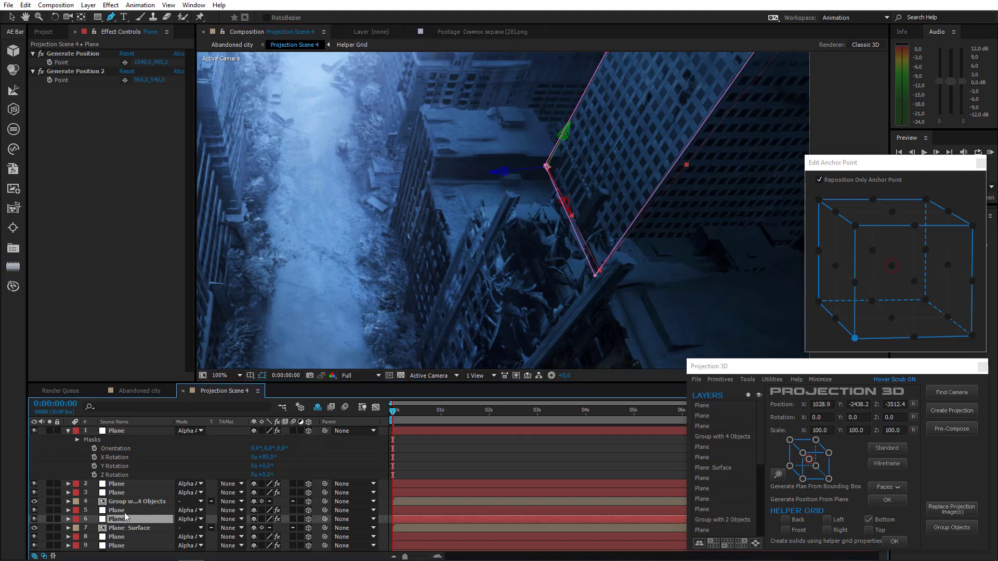
{"action": "left_click", "coordinate": [124, 512]}
{"action": "left_click_drag", "start_coordinate": [570, 247], "coordinate": [394, 323]}
{"action": "left_click", "coordinate": [125, 62]}
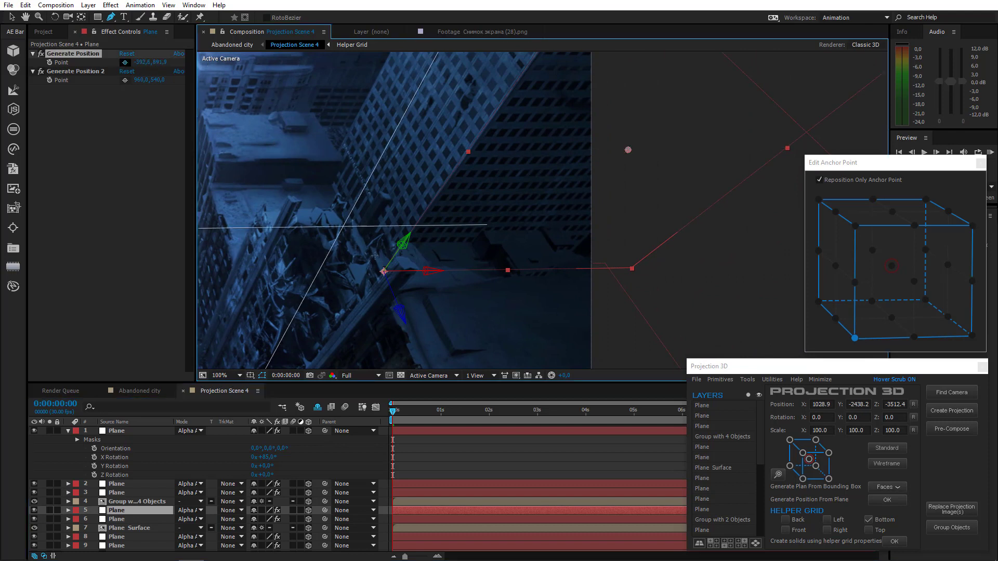
{"action": "left_click", "coordinate": [398, 244]}
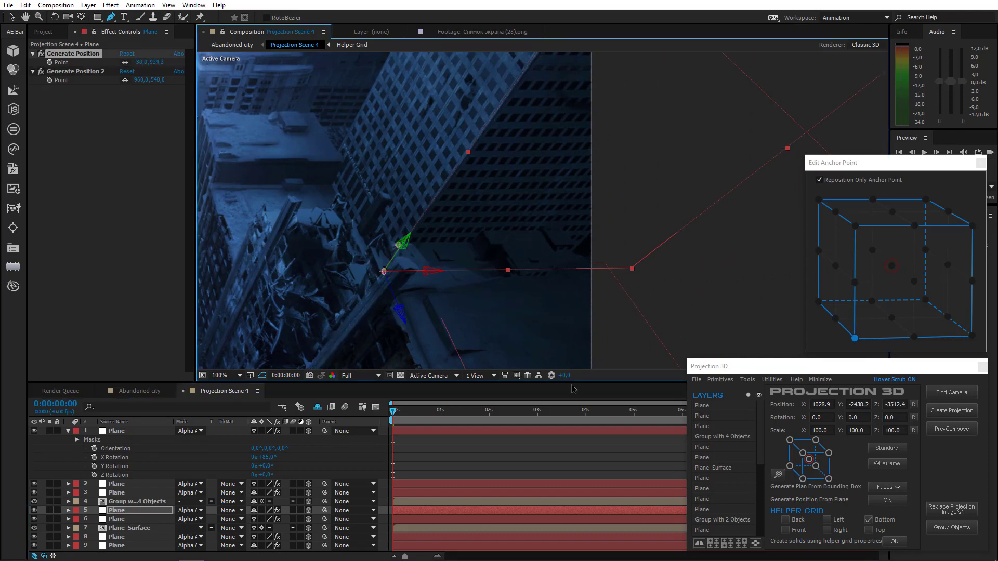
{"action": "left_click", "coordinate": [747, 380]}
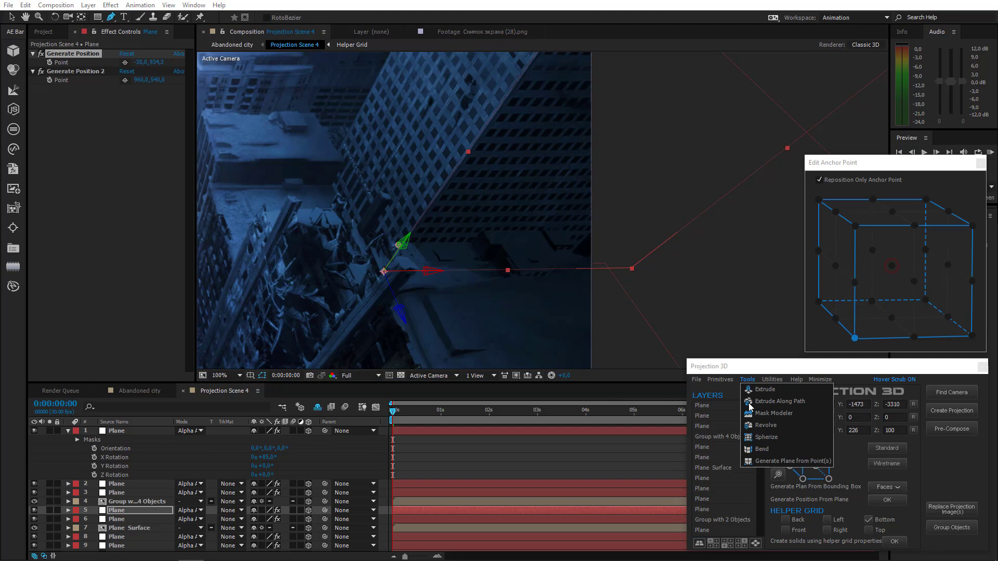
{"action": "left_click", "coordinate": [769, 460]}
Step: Anchor the new plane at its lower-left corner and copy the masked rubble plane's rotation properties onto it
{"action": "left_click", "coordinate": [855, 338]}
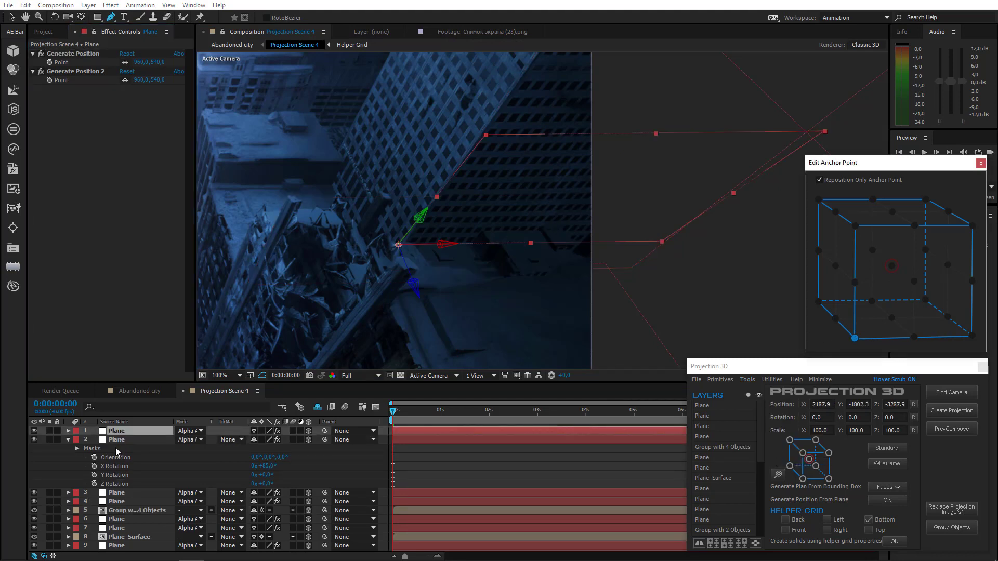
{"action": "left_click_drag", "start_coordinate": [123, 457], "coordinate": [127, 484]}
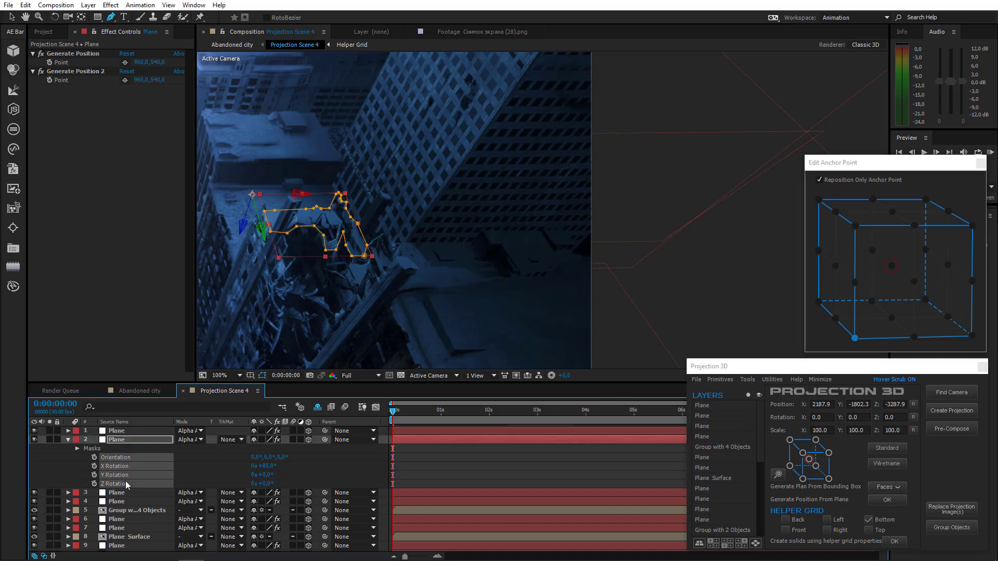
{"action": "left_click", "coordinate": [123, 430]}
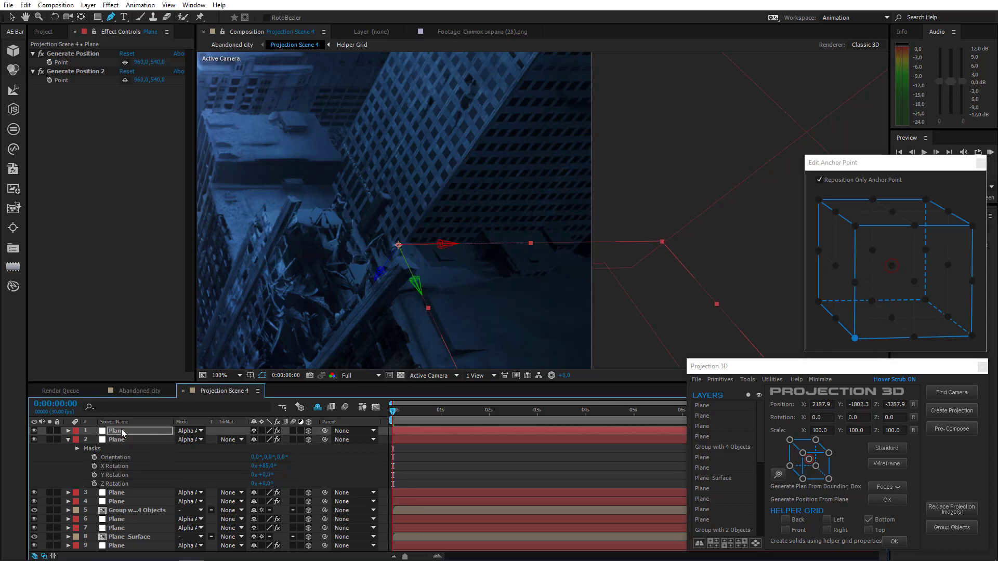
{"action": "scroll", "coordinate": [322, 271], "scroll_direction": "down", "scroll_amount": 2}
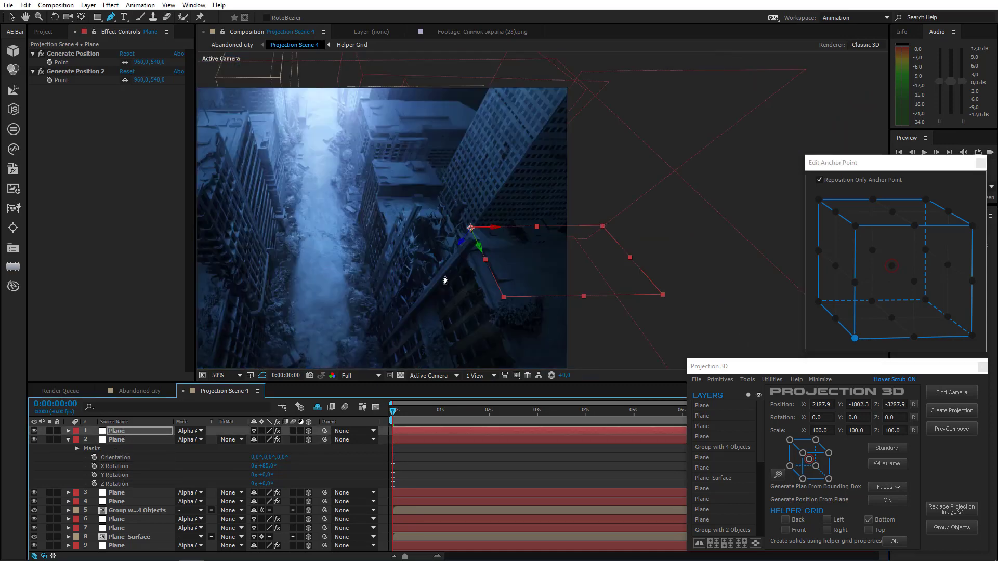
Step: Set the new plane's X Rotation to 88° and shift it along its X axis toward the rubble, past the fallen beam
{"action": "left_click", "coordinate": [114, 431]}
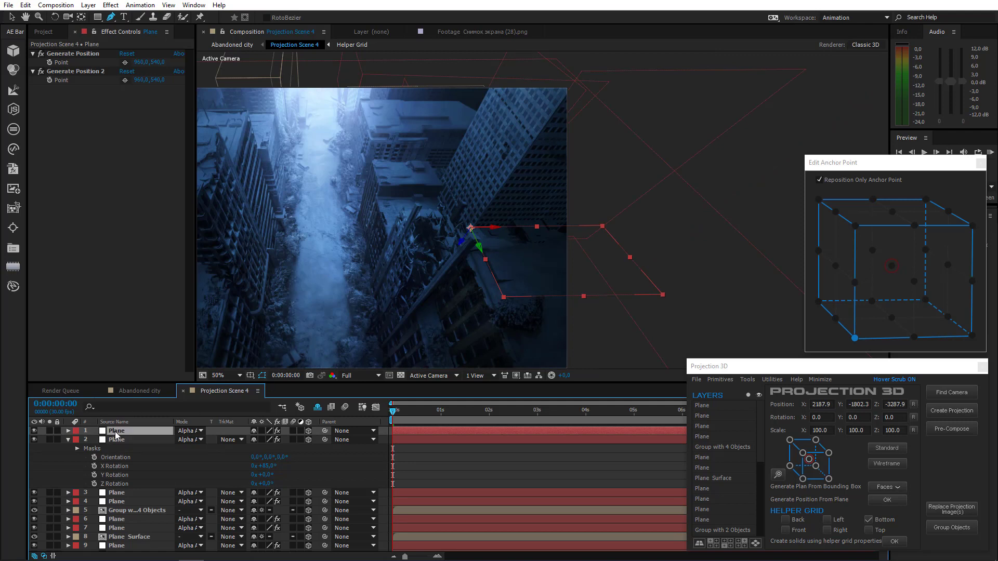
{"action": "key", "text": "r"}
{"action": "left_click", "coordinate": [266, 448]}
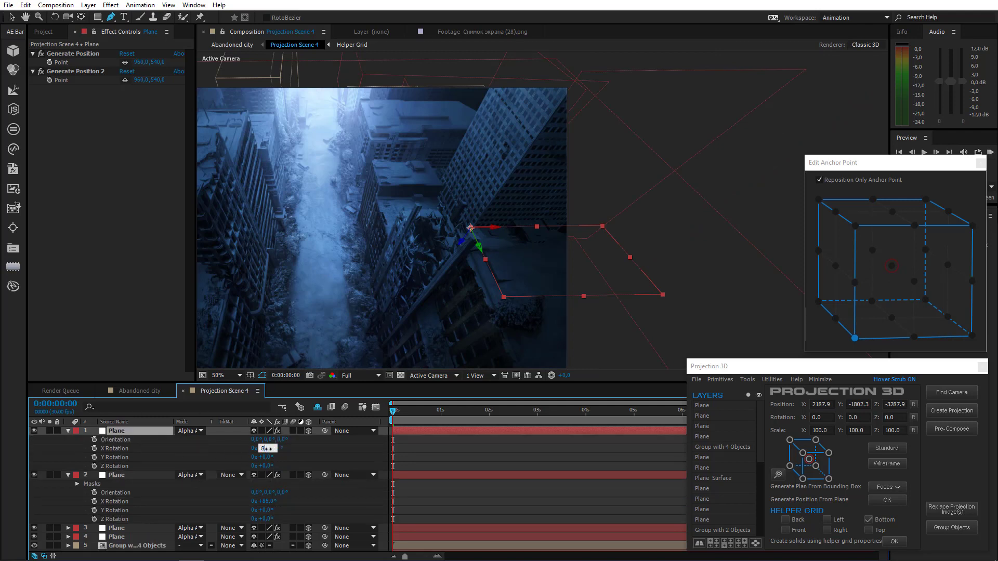
{"action": "type", "text": "88"}
{"action": "key", "text": "Return"}
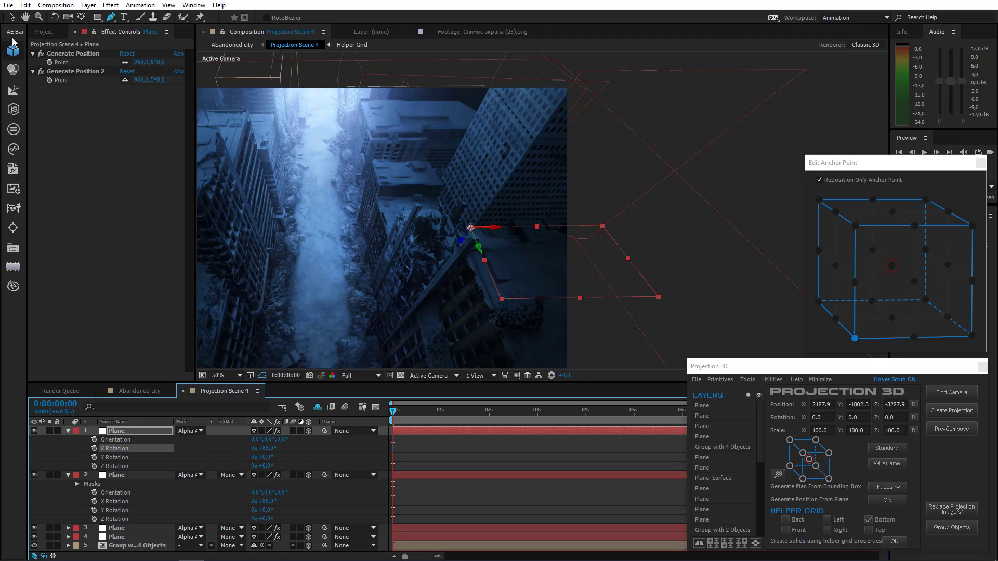
{"action": "left_click", "coordinate": [12, 17]}
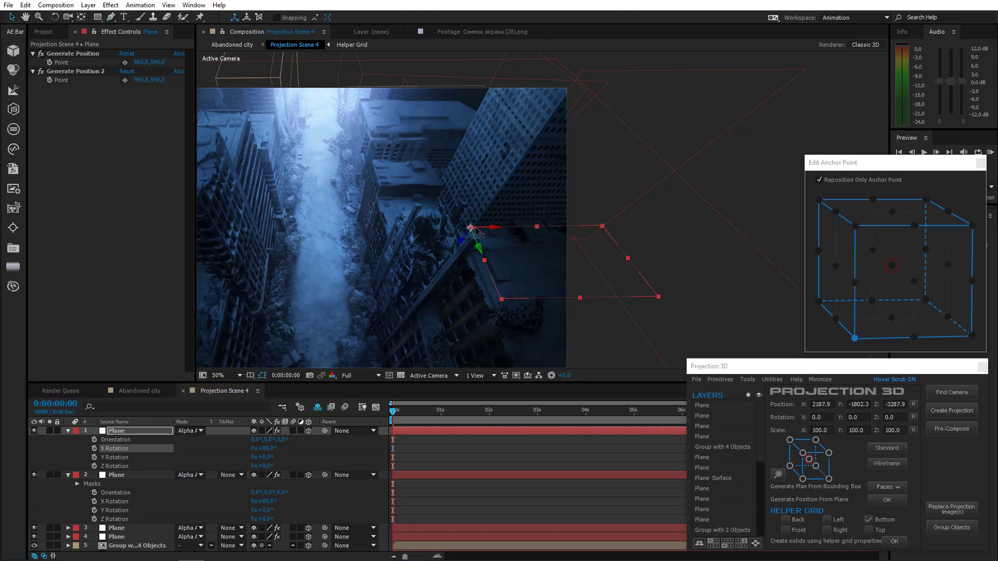
{"action": "left_click_drag", "start_coordinate": [477, 231], "coordinate": [370, 248]}
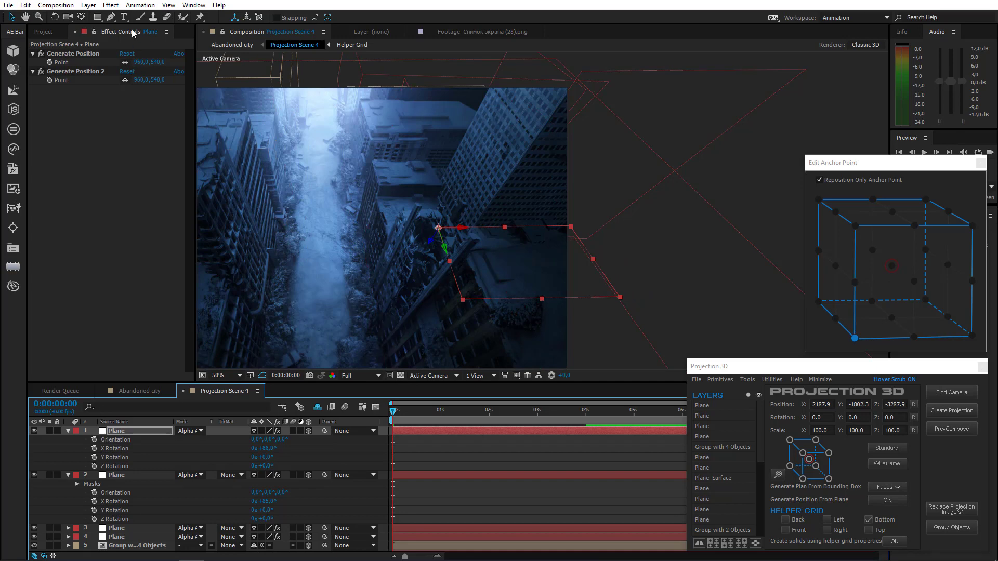
Step: Draw a closed Pen mask on this plane around the dark flat roof, following its broken edge beside the beam and extending past the image border
{"action": "left_click", "coordinate": [111, 17]}
{"action": "scroll", "coordinate": [435, 263], "scroll_direction": "up", "scroll_amount": 1}
{"action": "left_click_drag", "start_coordinate": [390, 279], "coordinate": [403, 247]}
{"action": "left_click", "coordinate": [605, 208]}
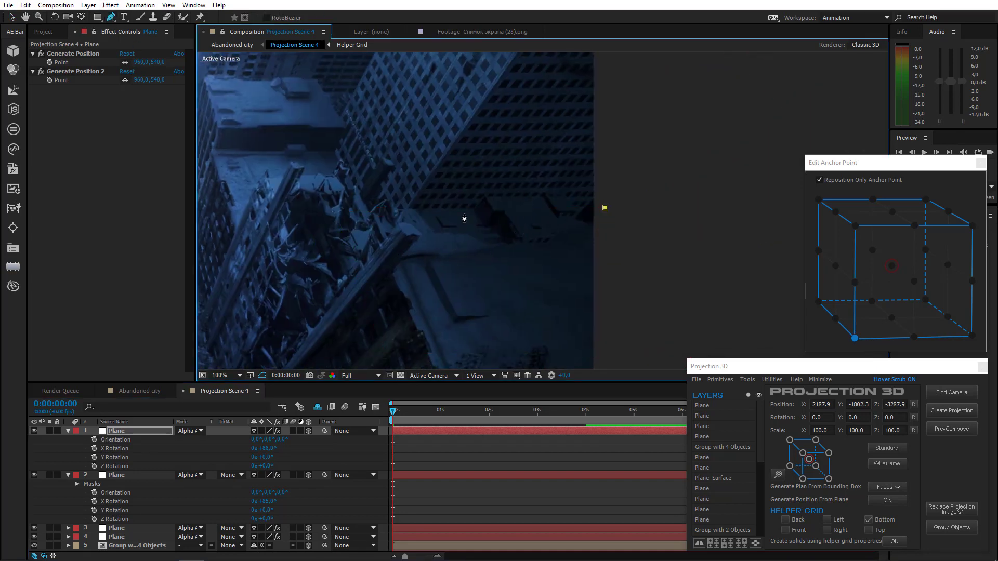
{"action": "left_click", "coordinate": [389, 210]}
{"action": "left_click", "coordinate": [366, 204]}
{"action": "left_click", "coordinate": [354, 227]}
{"action": "left_click", "coordinate": [339, 236]}
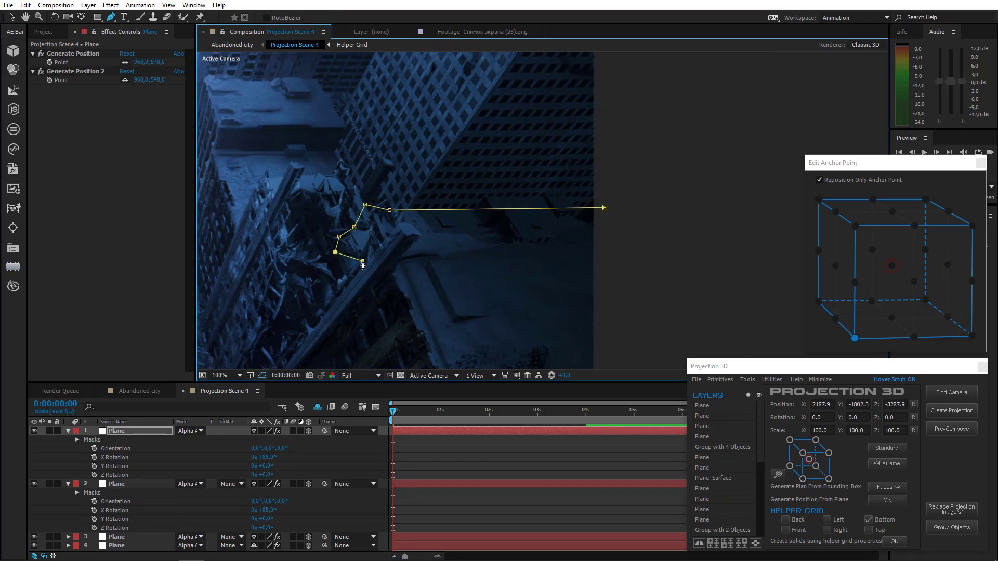
{"action": "left_click", "coordinate": [361, 276]}
{"action": "left_click", "coordinate": [416, 350]}
{"action": "left_click", "coordinate": [648, 337]}
{"action": "left_click", "coordinate": [604, 208]}
Step: At 0:00:04:00, pull the roof mask's lower-left vertex outward below the lower beam, then return to the first frame
{"action": "left_click", "coordinate": [586, 411]}
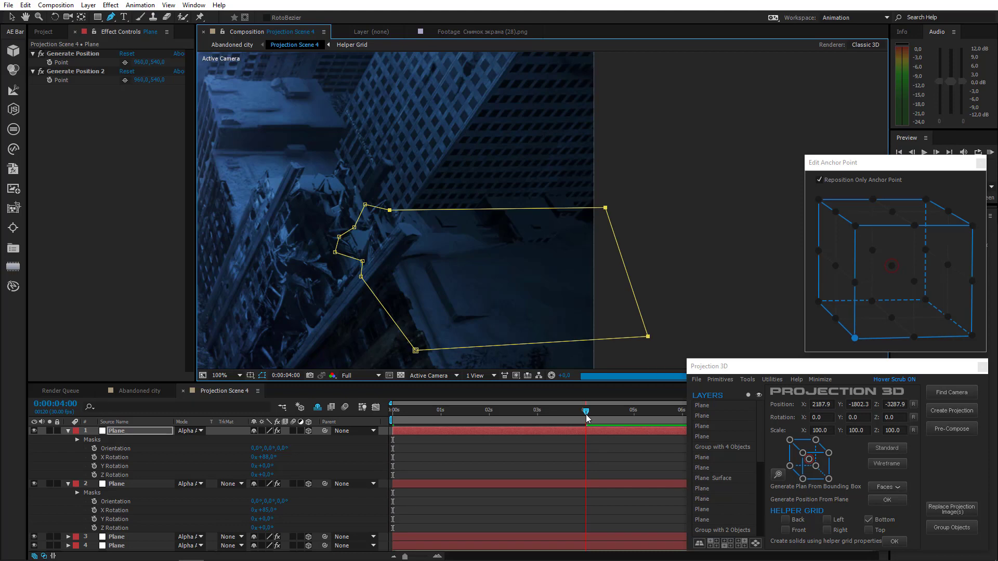
{"action": "left_click_drag", "start_coordinate": [511, 313], "coordinate": [456, 190]}
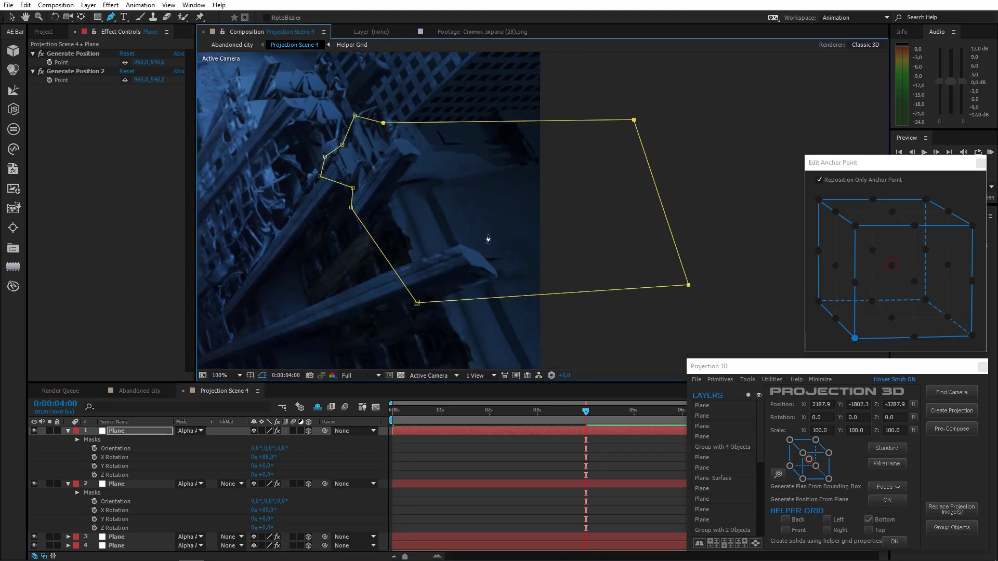
{"action": "left_click_drag", "start_coordinate": [416, 221], "coordinate": [453, 272]}
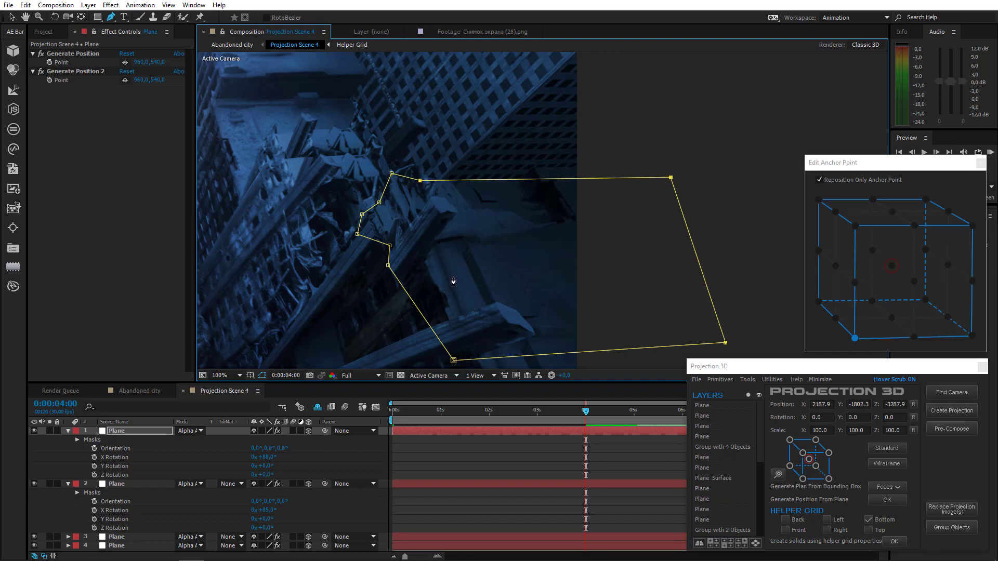
{"action": "left_click_drag", "start_coordinate": [442, 310], "coordinate": [440, 236]}
{"action": "left_click_drag", "start_coordinate": [452, 287], "coordinate": [420, 301]}
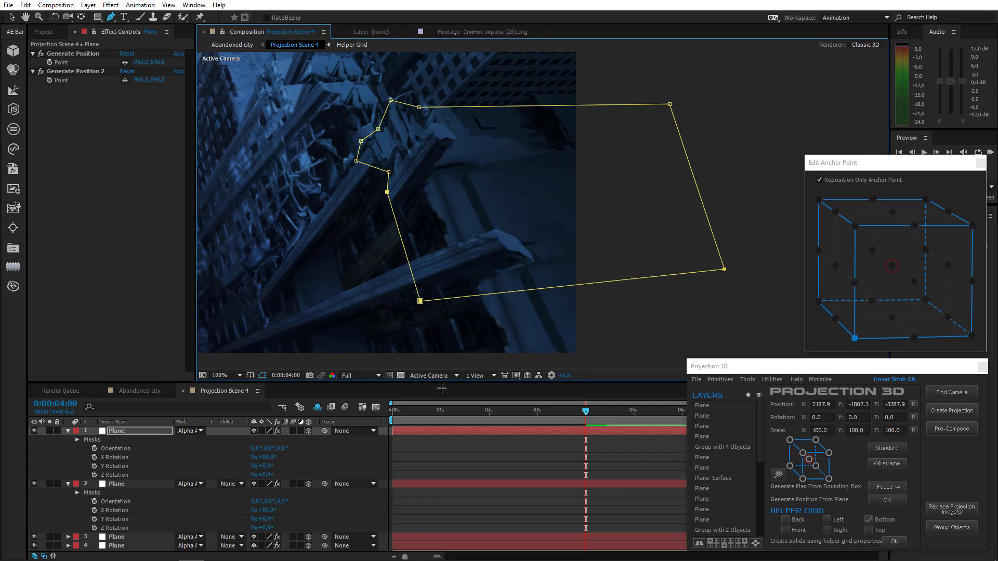
{"action": "key", "text": "Home"}
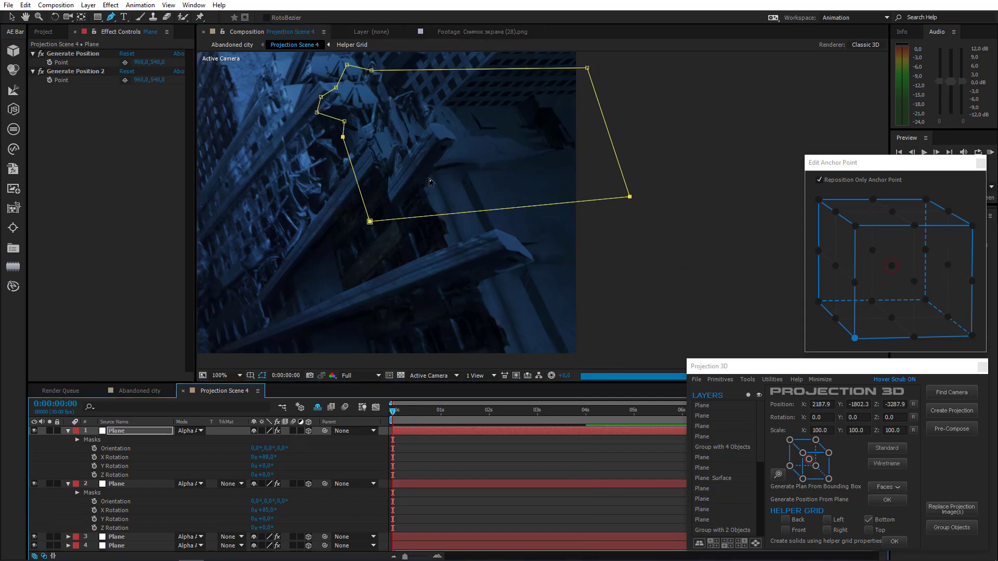
{"action": "scroll", "coordinate": [467, 257], "scroll_direction": "down", "scroll_amount": 2}
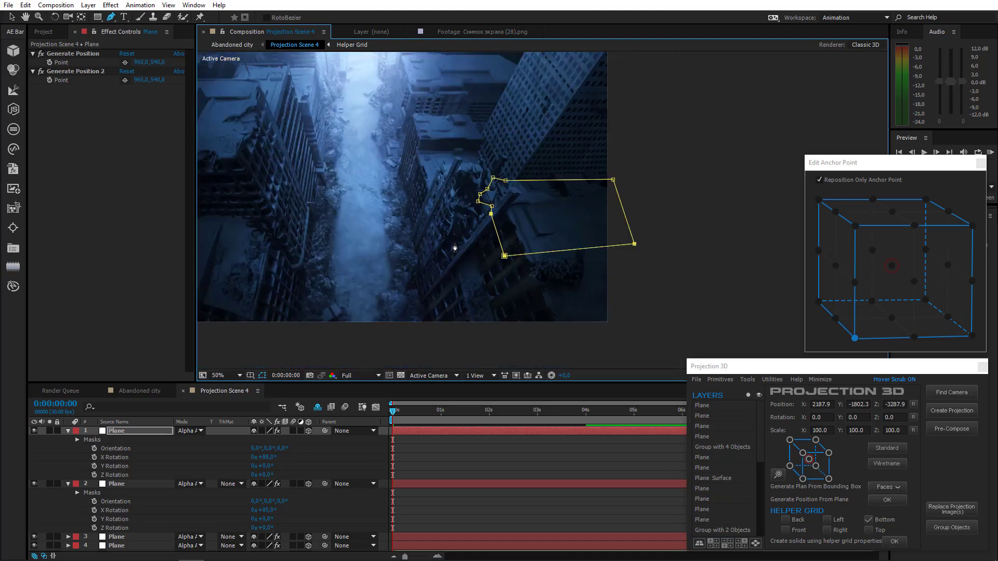
Step: Duplicate the masked rubble plane and delete the mask from the original plane
{"action": "left_click", "coordinate": [68, 430]}
{"action": "left_click", "coordinate": [116, 440]}
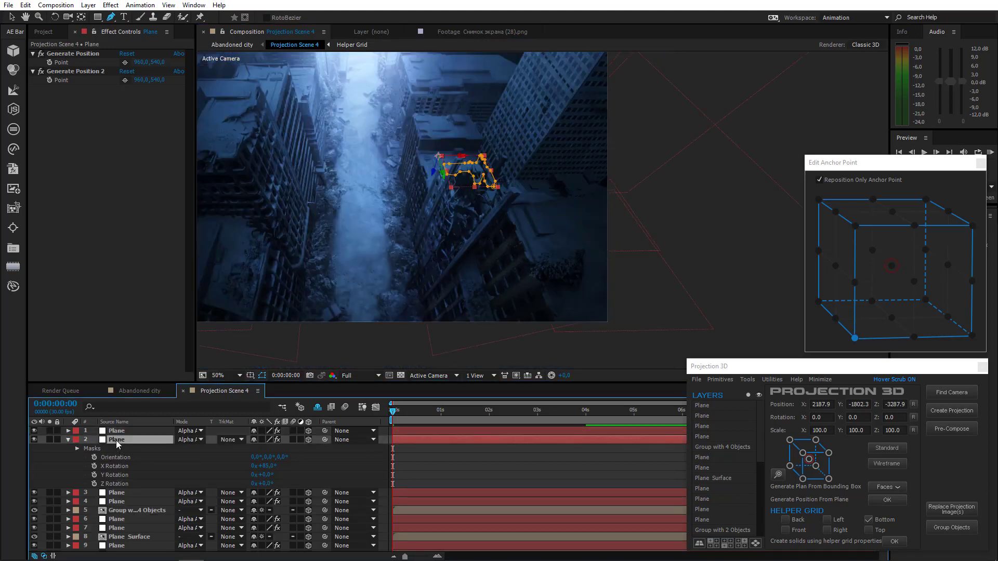
{"action": "scroll", "coordinate": [501, 133], "scroll_direction": "up", "scroll_amount": 2}
{"action": "left_click", "coordinate": [11, 17]}
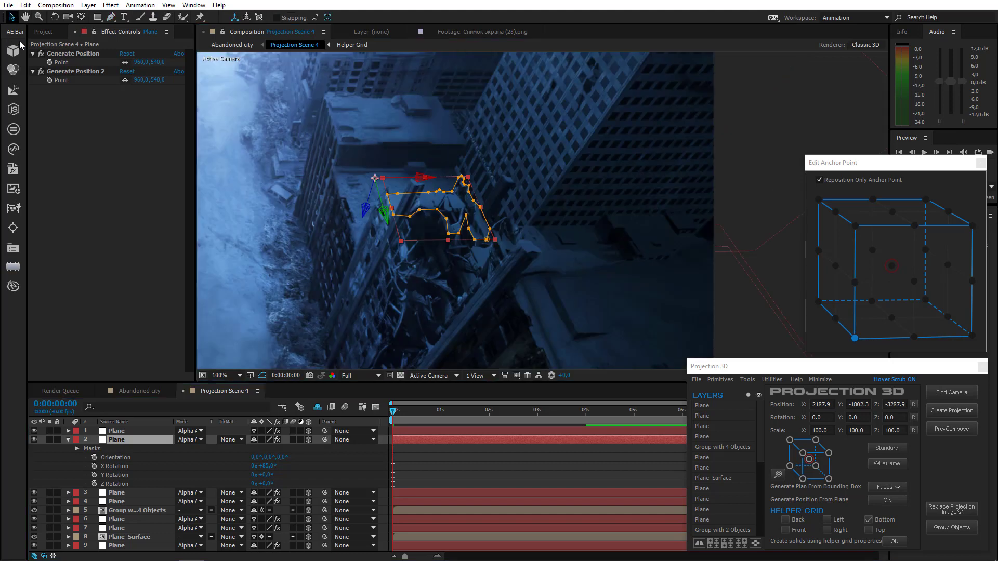
{"action": "left_click", "coordinate": [124, 442]}
{"action": "key", "text": "ctrl+d"}
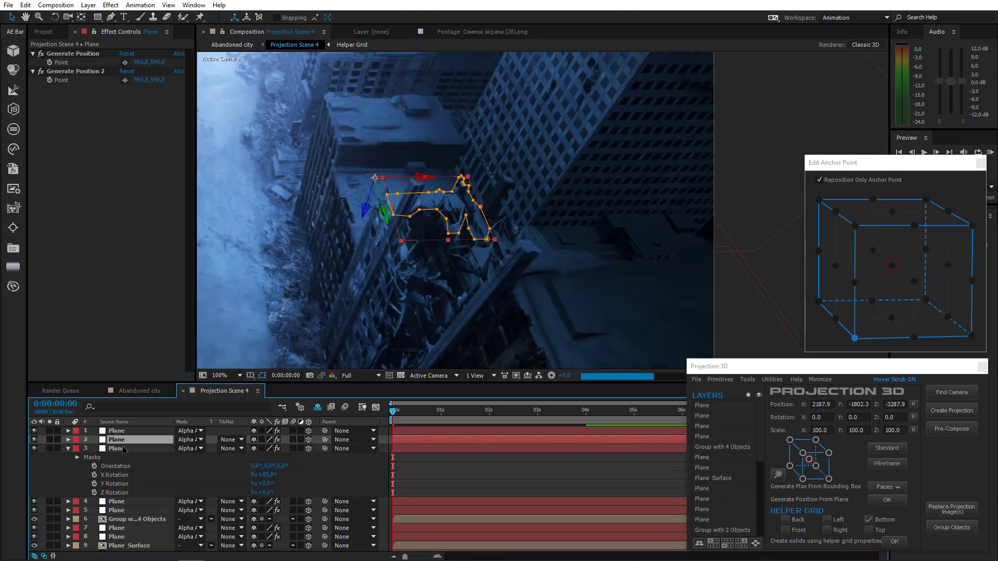
{"action": "left_click", "coordinate": [118, 448]}
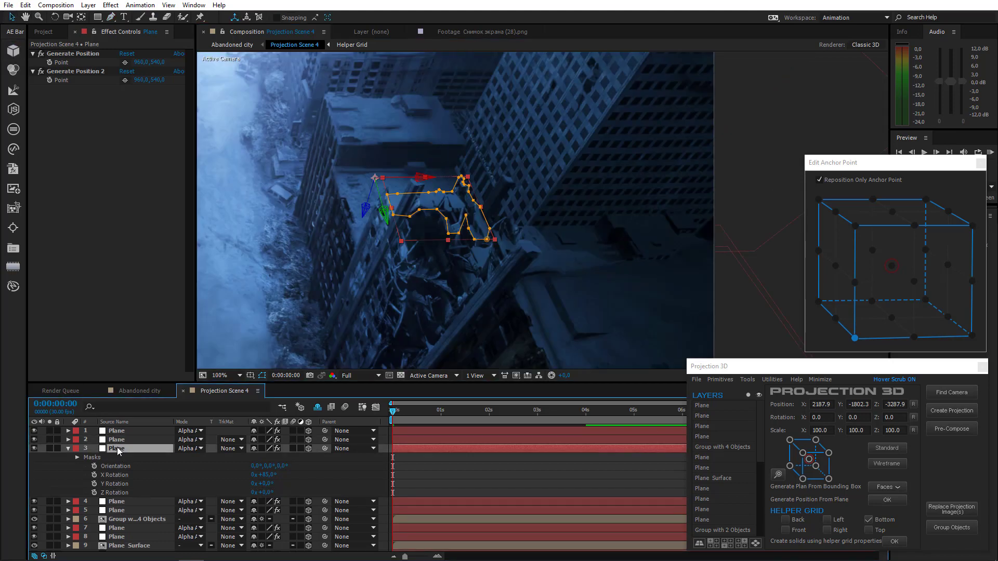
{"action": "key", "text": "m"}
{"action": "left_click", "coordinate": [120, 457]}
{"action": "key", "text": "Delete"}
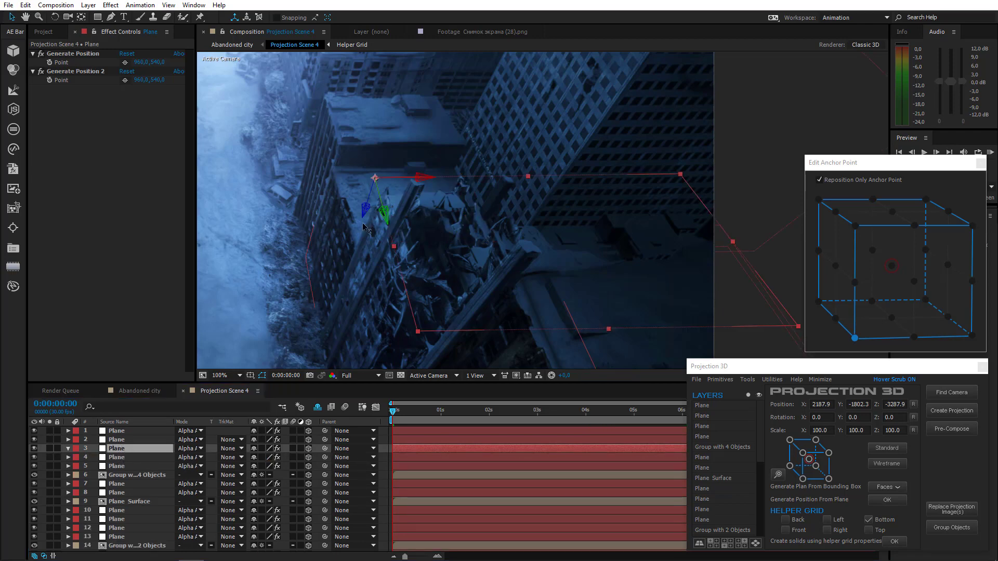
Step: Move the unmasked plane down along its Z axis below the masked rubble plane and activate the Pen tool
{"action": "left_click_drag", "start_coordinate": [364, 226], "coordinate": [307, 362]}
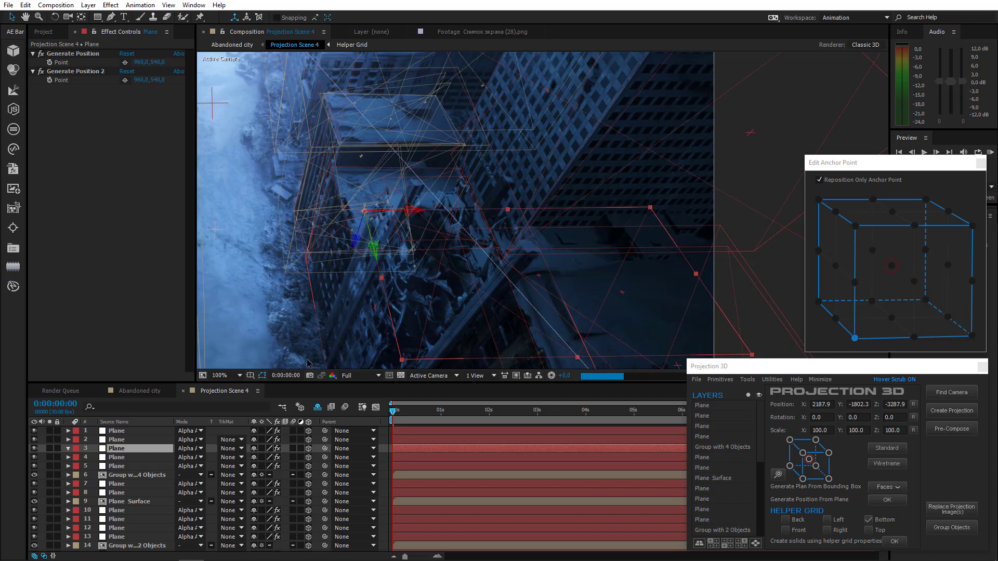
{"action": "left_click_drag", "start_coordinate": [378, 254], "coordinate": [363, 200]}
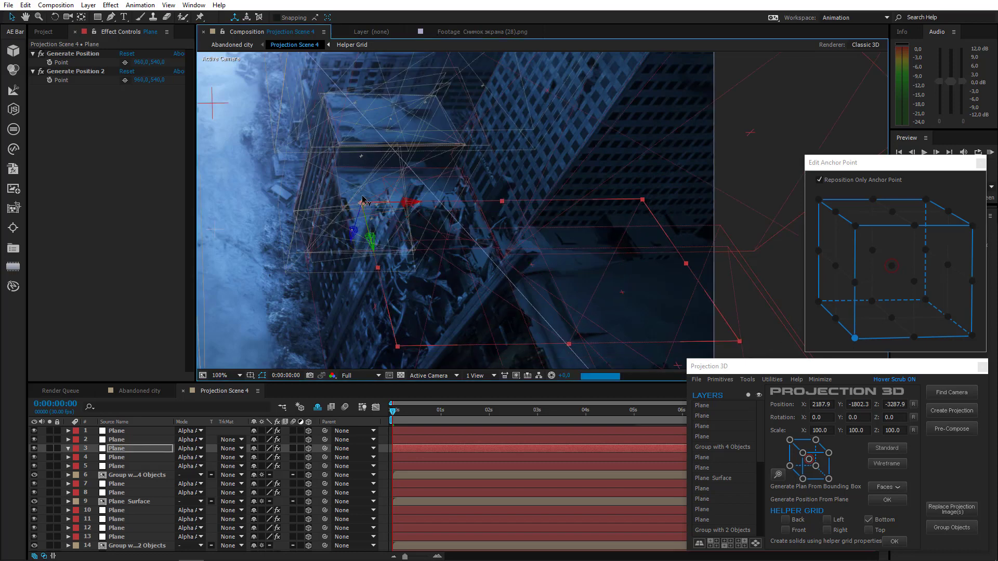
{"action": "key", "text": "g"}
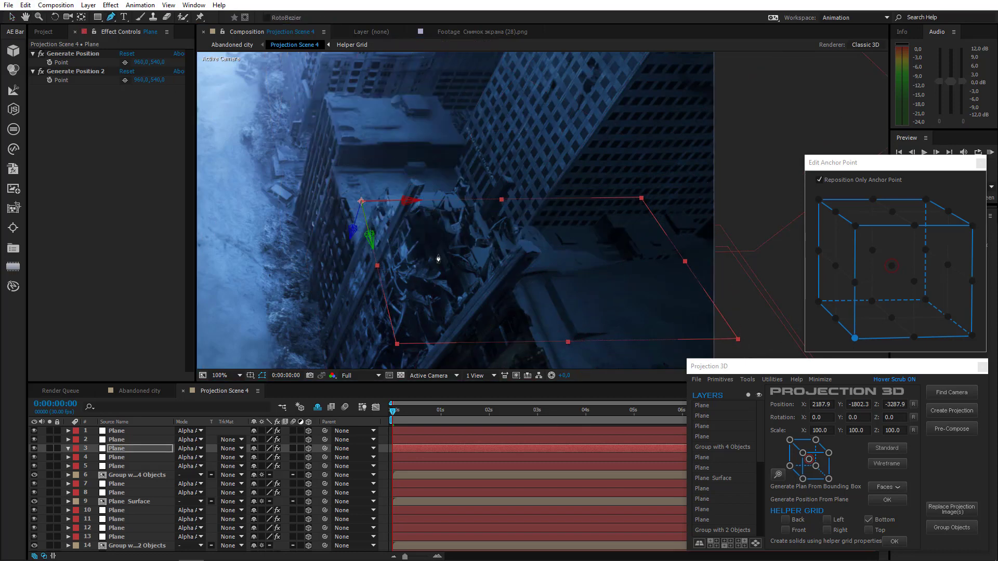
Step: Draw a closed Pen mask on the lower plane around the dark rubble hollow between the beams, adjusting its right-hand edge vertex inward
{"action": "left_click", "coordinate": [497, 261]}
{"action": "left_click", "coordinate": [462, 206]}
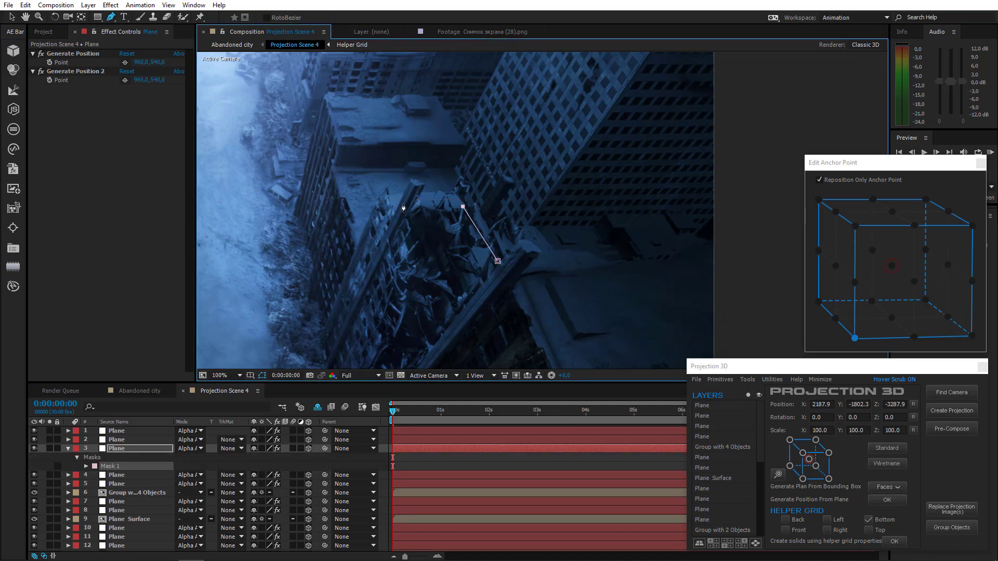
{"action": "left_click", "coordinate": [393, 208]}
{"action": "left_click", "coordinate": [393, 258]}
{"action": "left_click", "coordinate": [426, 279]}
{"action": "left_click", "coordinate": [462, 297]}
{"action": "left_click", "coordinate": [490, 297]}
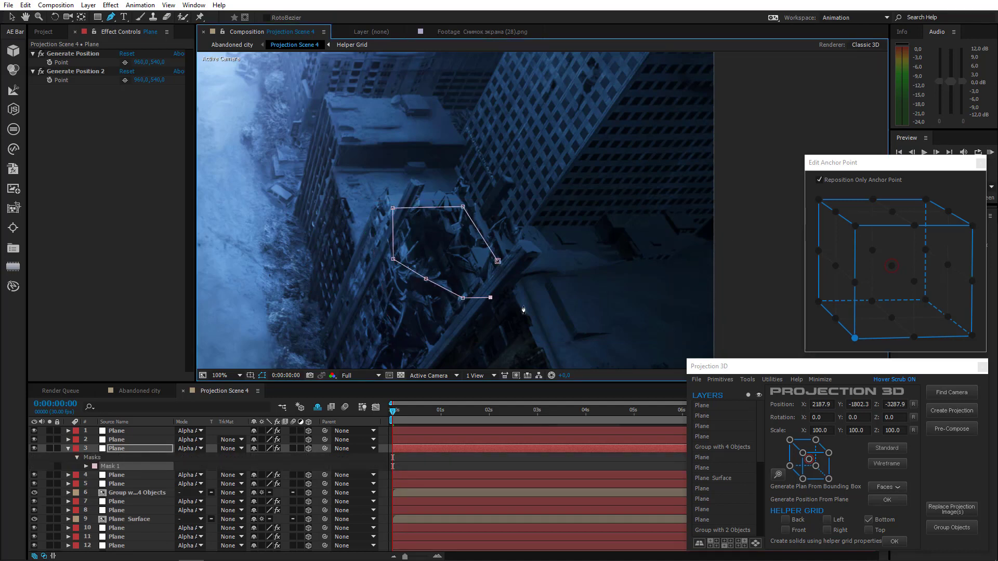
{"action": "left_click", "coordinate": [512, 276]}
{"action": "left_click", "coordinate": [497, 261]}
{"action": "left_click_drag", "start_coordinate": [497, 260], "coordinate": [487, 232]}
{"action": "left_click_drag", "start_coordinate": [362, 301], "coordinate": [372, 213]}
Step: Place the first Generate Position point of the collapsed building's side plane on its broken edge and generate a plane from it
{"action": "left_click", "coordinate": [115, 449]}
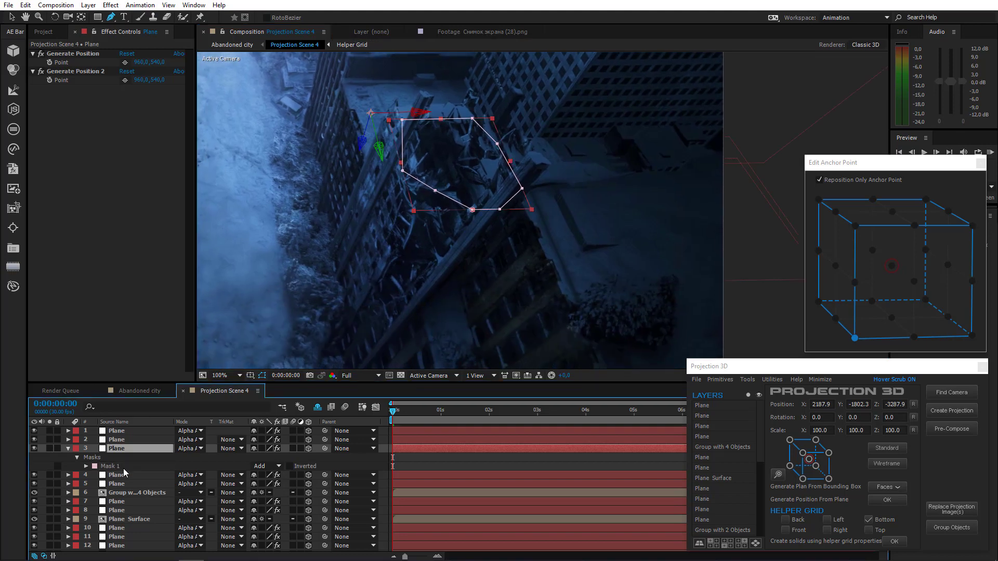
{"action": "left_click", "coordinate": [125, 546]}
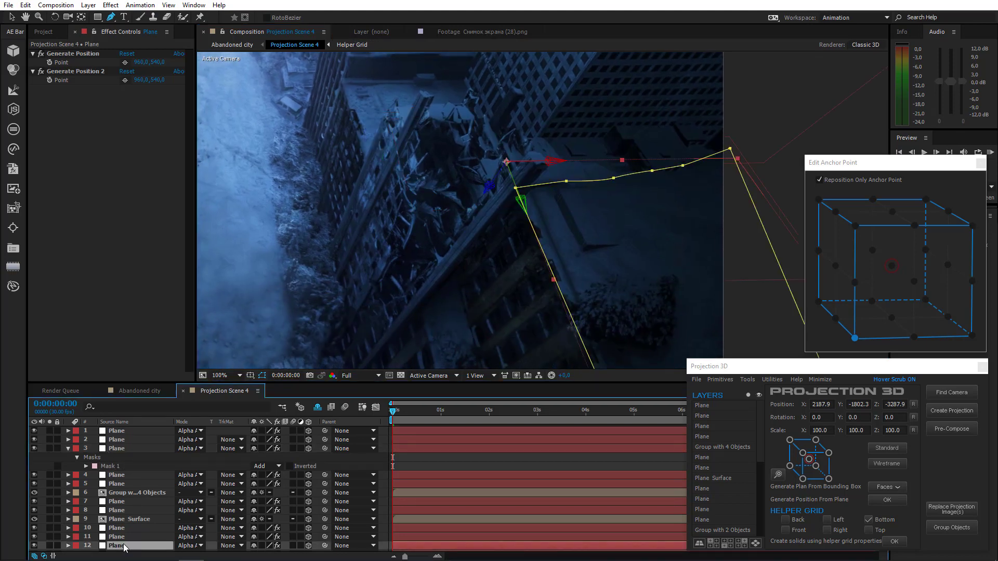
{"action": "scroll", "coordinate": [125, 547], "scroll_direction": "down", "scroll_amount": 1}
{"action": "left_click", "coordinate": [119, 529]}
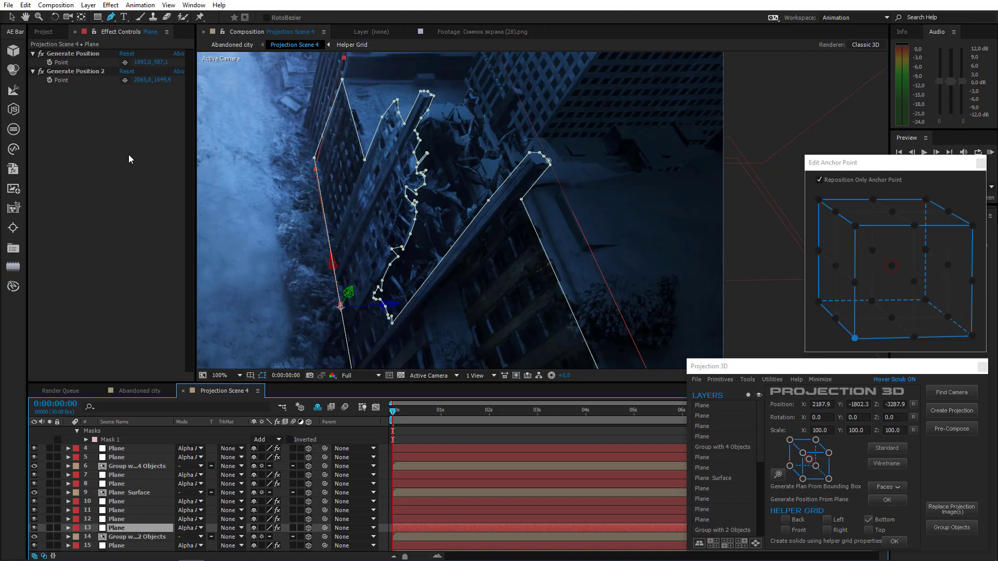
{"action": "left_click_drag", "start_coordinate": [350, 250], "coordinate": [412, 221]}
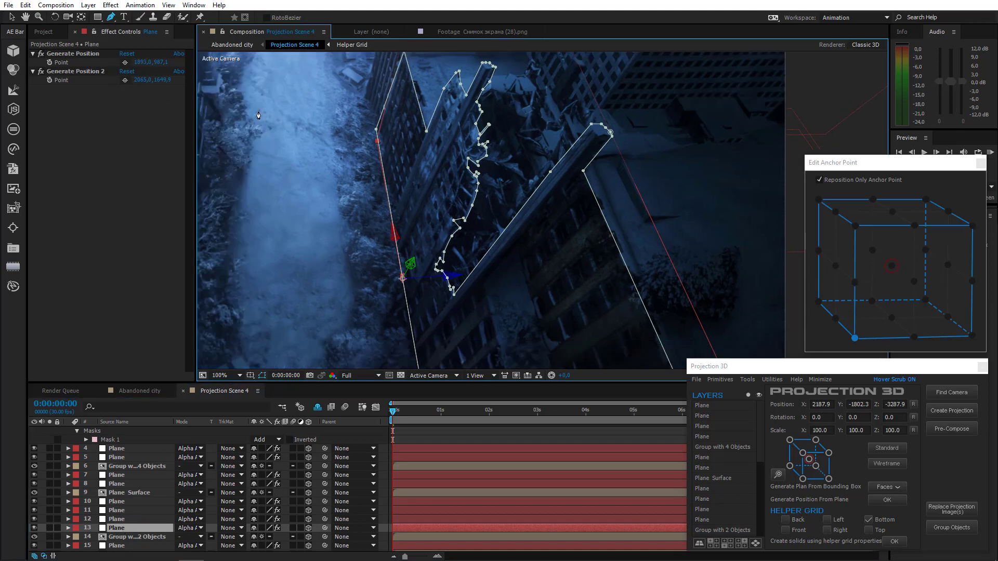
{"action": "left_click", "coordinate": [125, 62]}
{"action": "left_click_drag", "start_coordinate": [461, 84], "coordinate": [460, 229]}
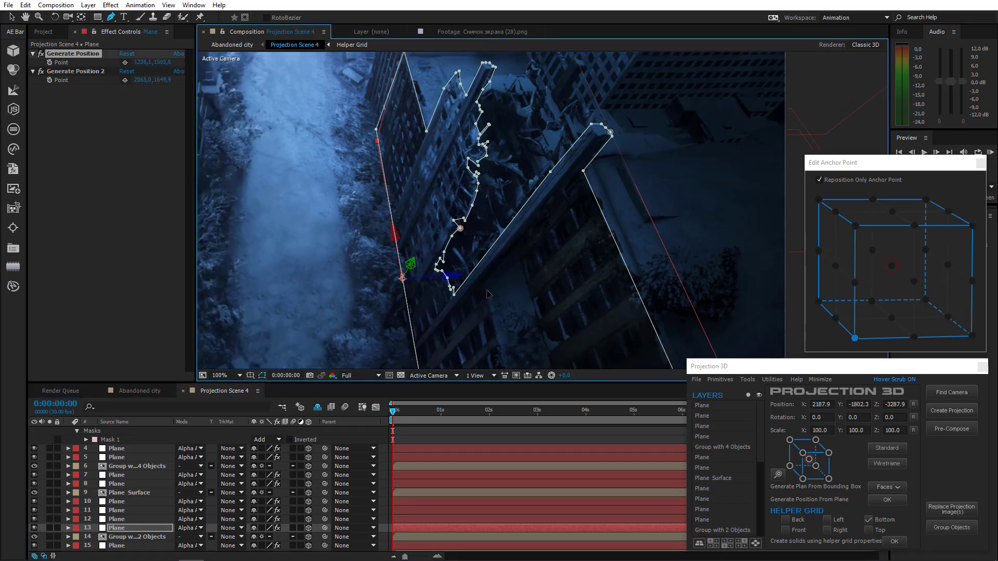
{"action": "left_click", "coordinate": [748, 379]}
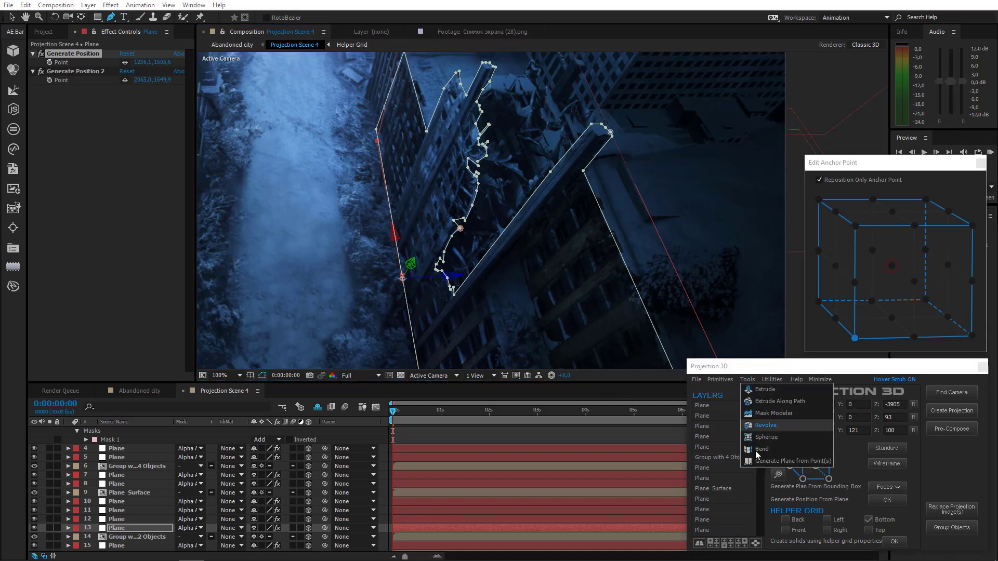
{"action": "left_click", "coordinate": [761, 460]}
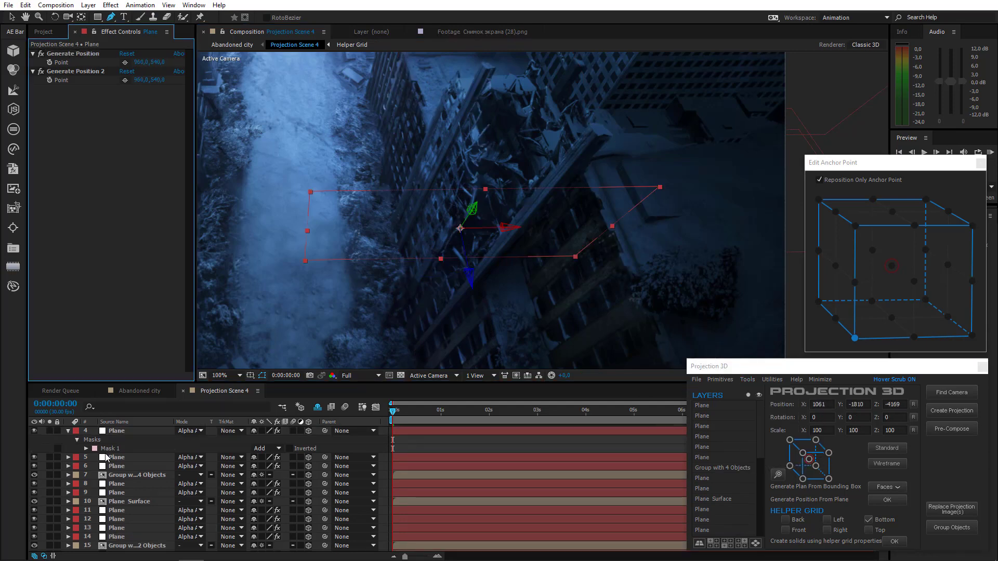
Step: Set the new plane's Y Rotation to 90° and reposition only its anchor point to the middle of the front bottom edge
{"action": "scroll", "coordinate": [130, 436], "scroll_direction": "up", "scroll_amount": 2}
{"action": "left_click", "coordinate": [129, 432]}
{"action": "key", "text": "r"}
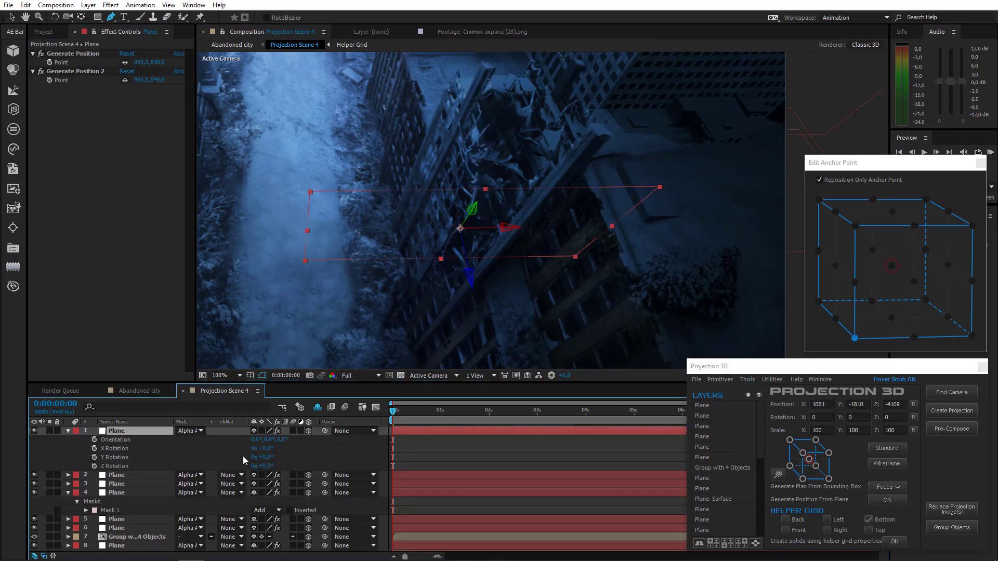
{"action": "left_click", "coordinate": [269, 458]}
{"action": "key", "text": "Return"}
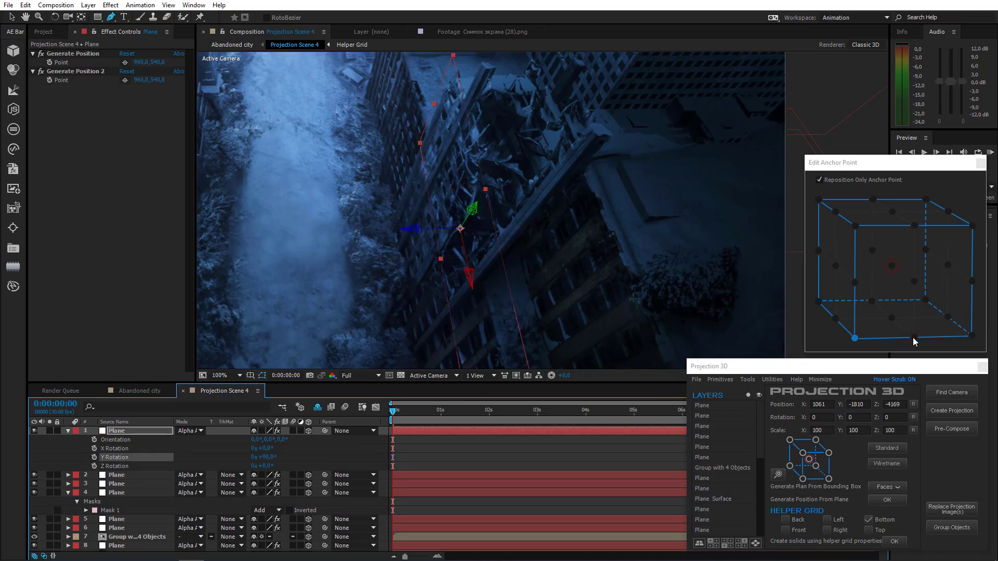
{"action": "left_click", "coordinate": [913, 337]}
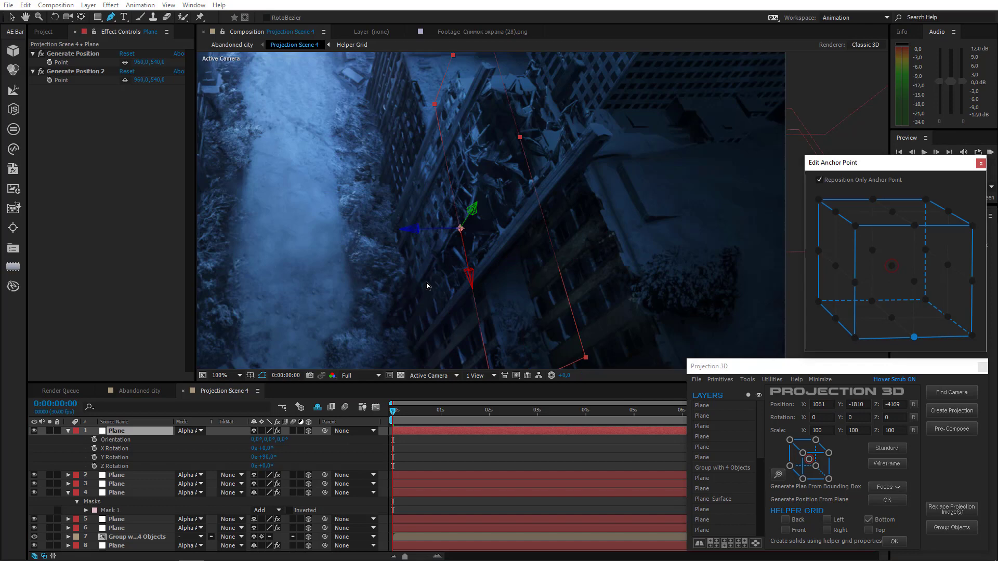
Step: Move and resize the upright plane so it spans the rubble opening between the collapsed building's two beams
{"action": "scroll", "coordinate": [426, 282], "scroll_direction": "down", "scroll_amount": 2}
{"action": "left_click", "coordinate": [13, 17]}
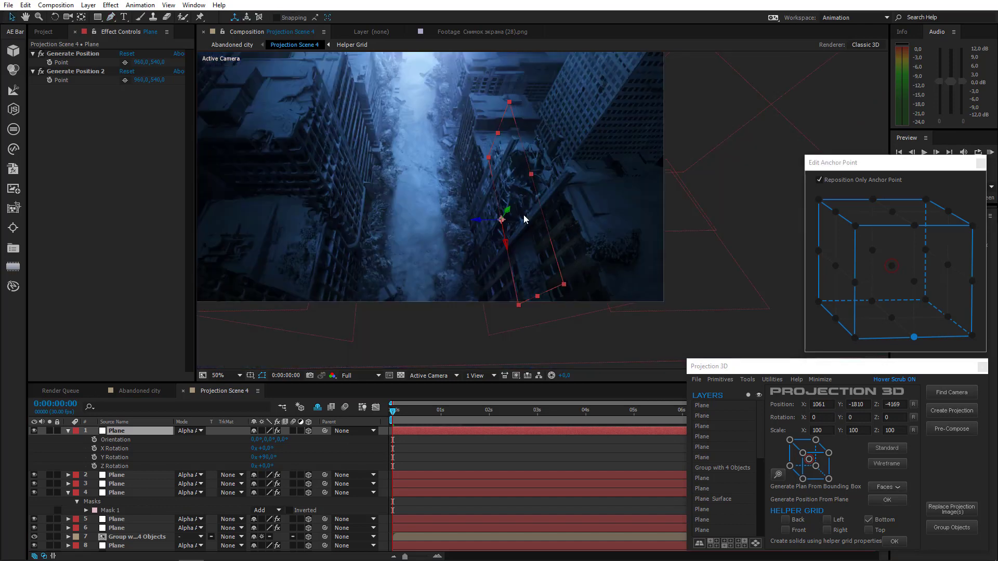
{"action": "left_click_drag", "start_coordinate": [506, 210], "coordinate": [441, 362]}
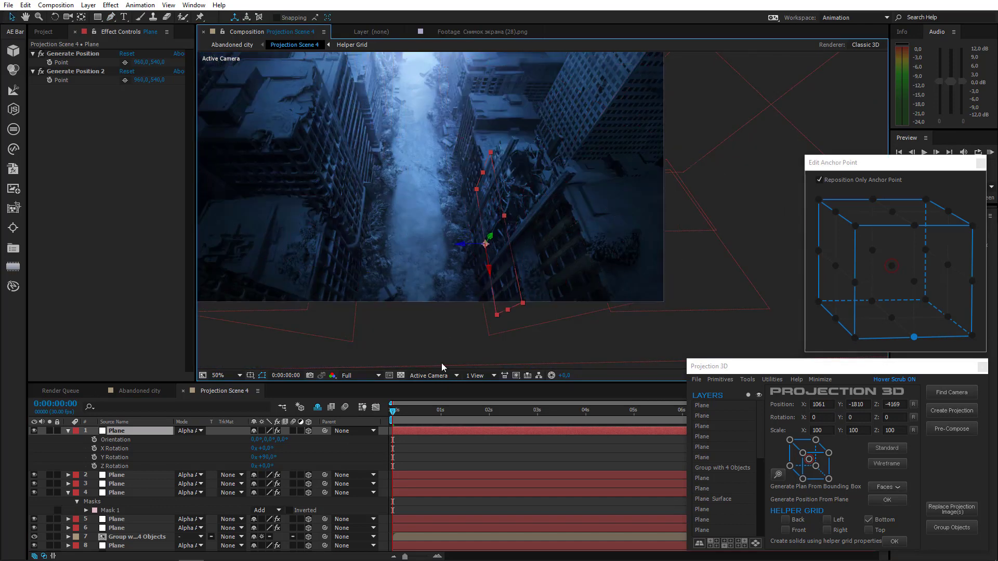
{"action": "left_click_drag", "start_coordinate": [533, 196], "coordinate": [538, 192]}
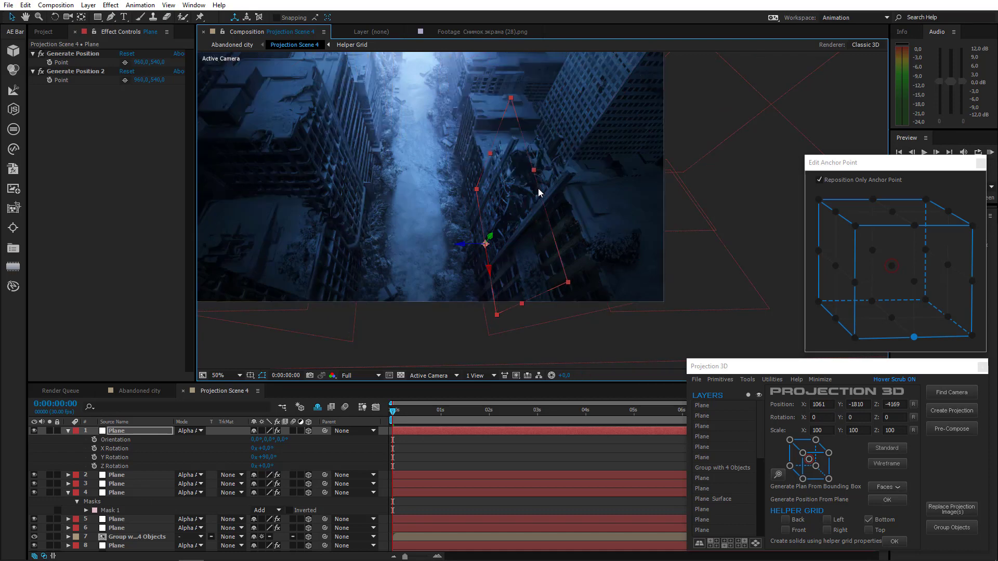
{"action": "key", "text": "ctrl+z"}
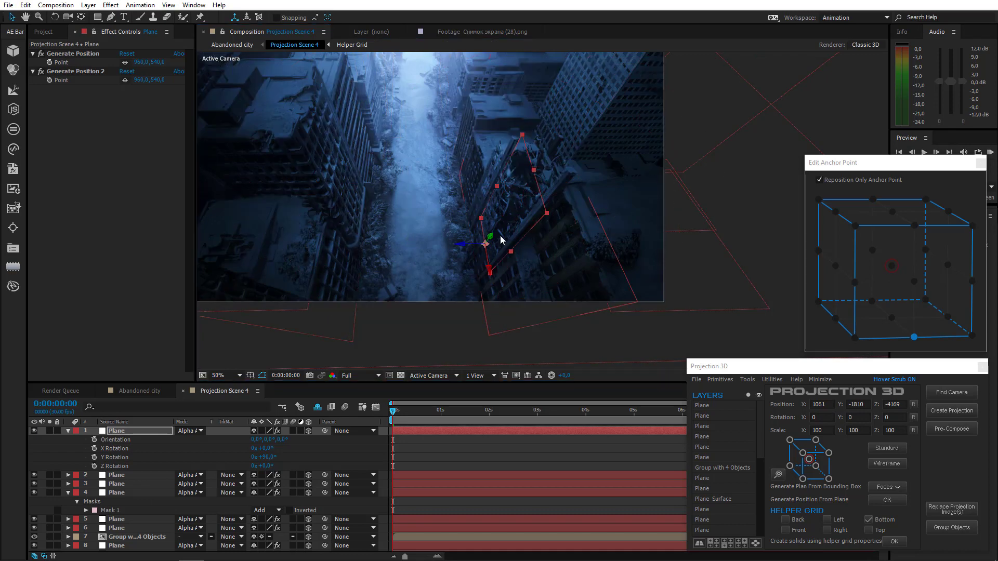
{"action": "left_click_drag", "start_coordinate": [498, 245], "coordinate": [489, 270]}
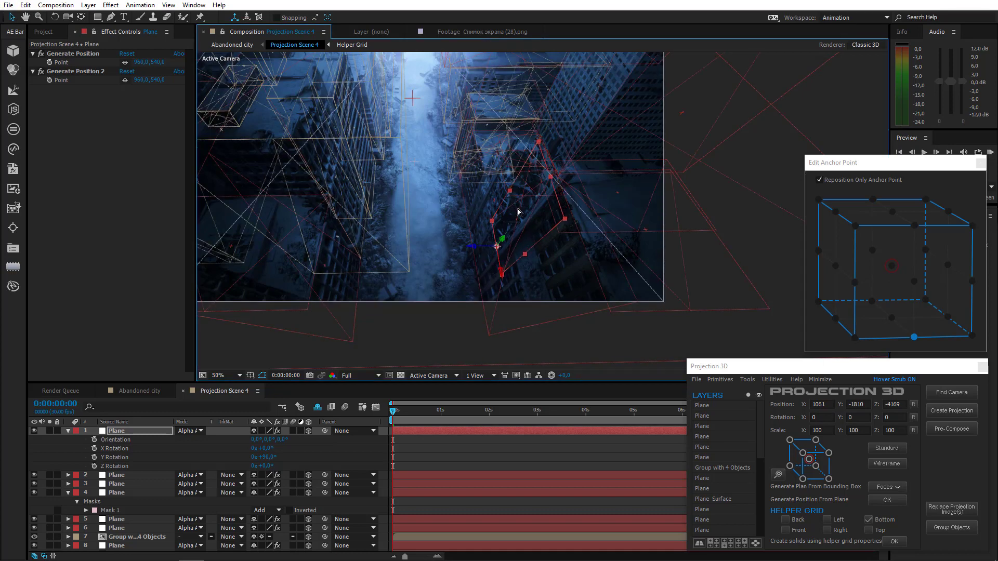
Step: Draw a closed Pen mask on the upright plane around the rubble beside the long beam, then go to 0:00:04:00
{"action": "scroll", "coordinate": [546, 206], "scroll_direction": "up", "scroll_amount": 2}
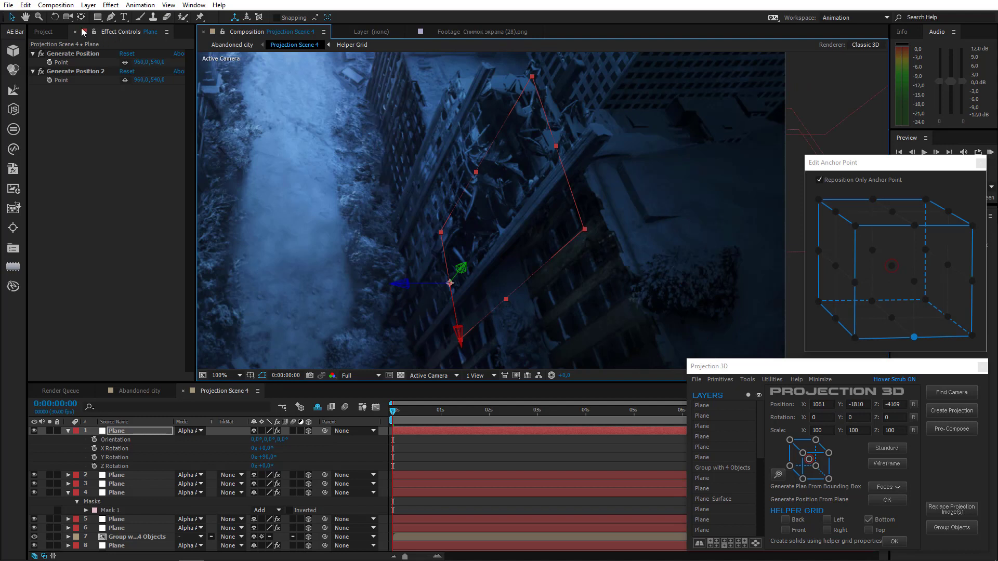
{"action": "key", "text": "g"}
{"action": "left_click", "coordinate": [455, 293]}
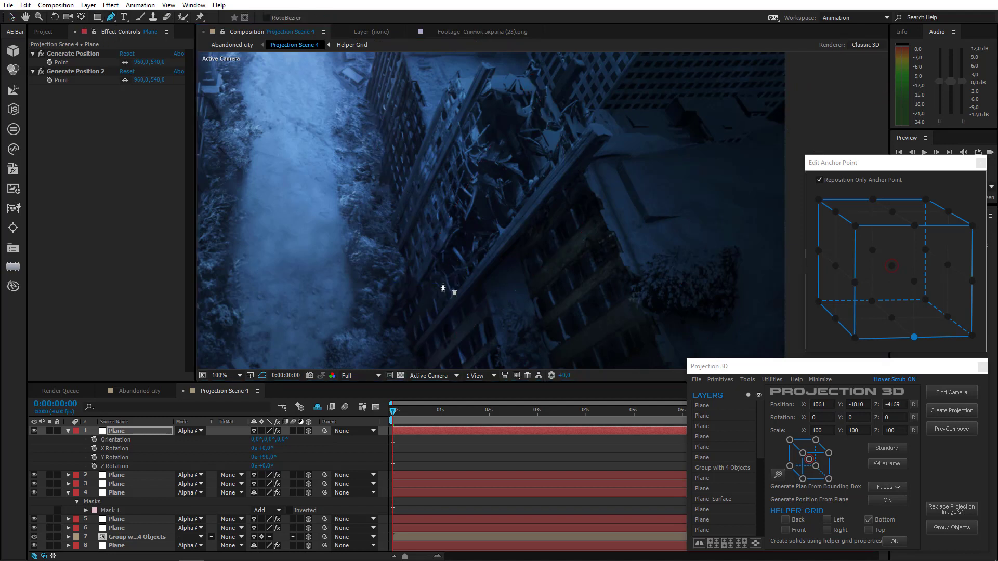
{"action": "left_click", "coordinate": [439, 269]}
{"action": "left_click", "coordinate": [448, 230]}
{"action": "left_click", "coordinate": [471, 162]}
{"action": "left_click", "coordinate": [502, 141]}
{"action": "left_click", "coordinate": [540, 155]}
{"action": "left_click", "coordinate": [572, 178]}
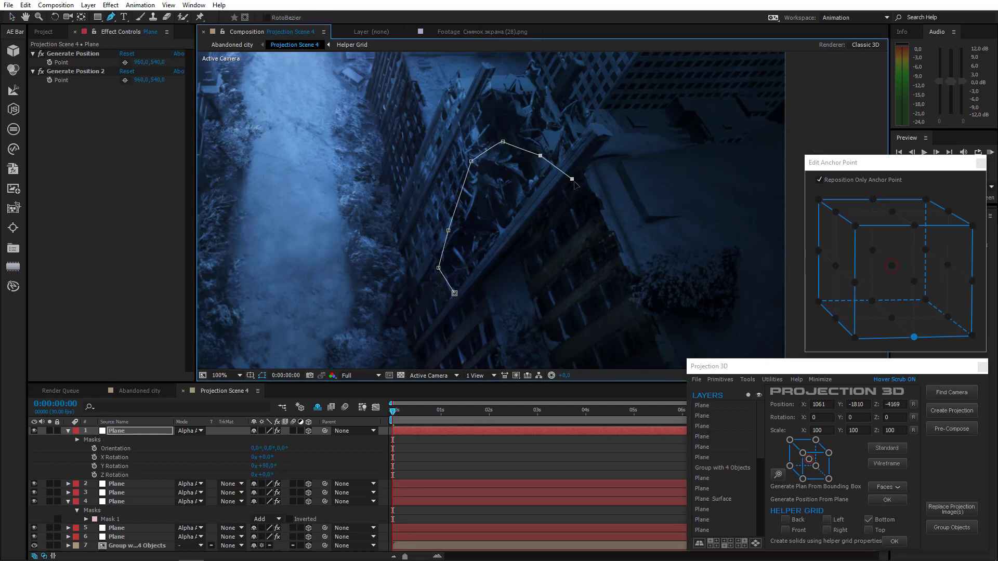
{"action": "left_click", "coordinate": [560, 215]}
{"action": "left_click", "coordinate": [506, 264]}
{"action": "left_click", "coordinate": [455, 293]}
{"action": "left_click", "coordinate": [585, 411]}
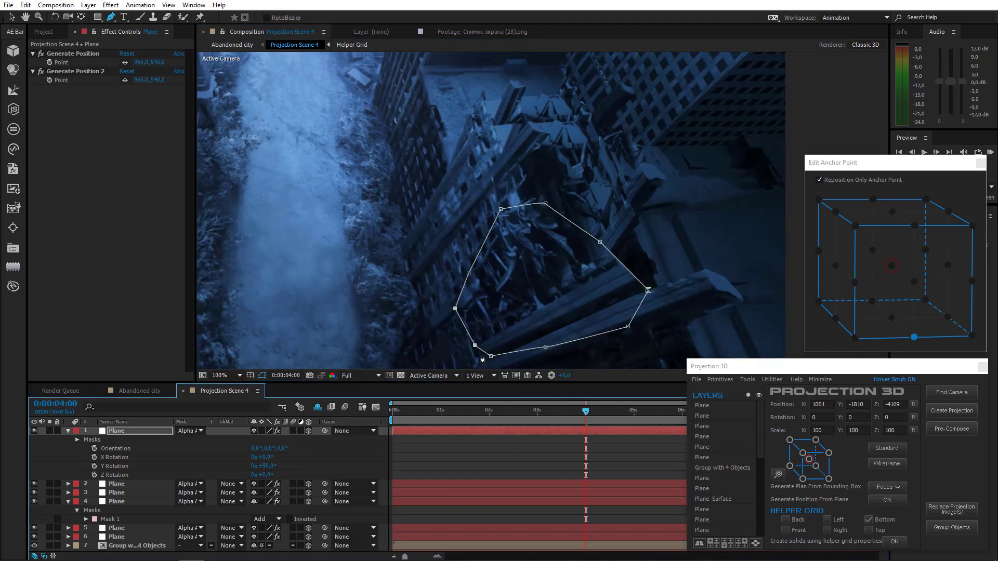
Step: Refine the mask points on the first Plane layer so the outline follows the collapsed beams and rubble
{"action": "left_click_drag", "start_coordinate": [445, 326], "coordinate": [410, 225]}
{"action": "left_click_drag", "start_coordinate": [457, 254], "coordinate": [444, 268]}
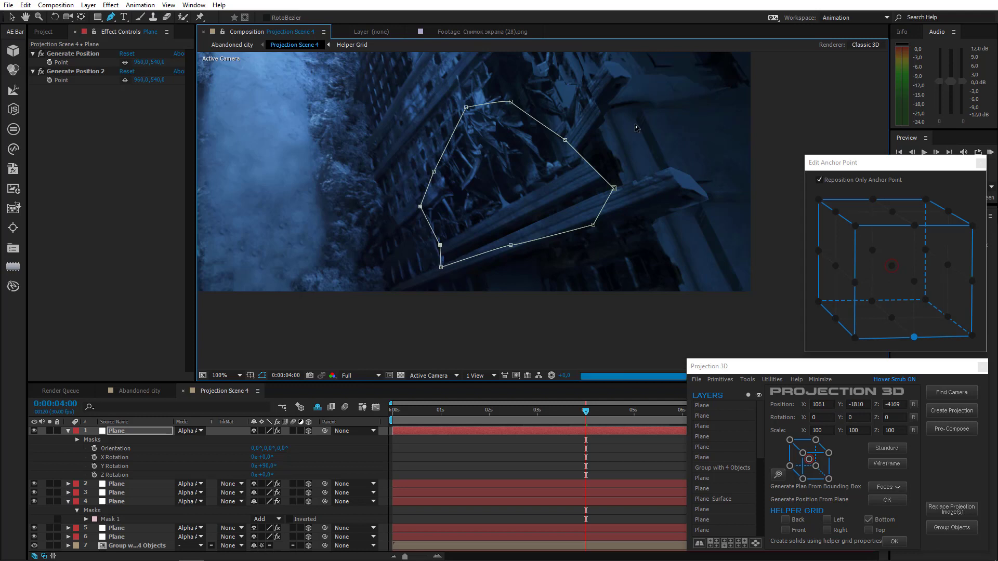
{"action": "left_click_drag", "start_coordinate": [572, 145], "coordinate": [413, 193]}
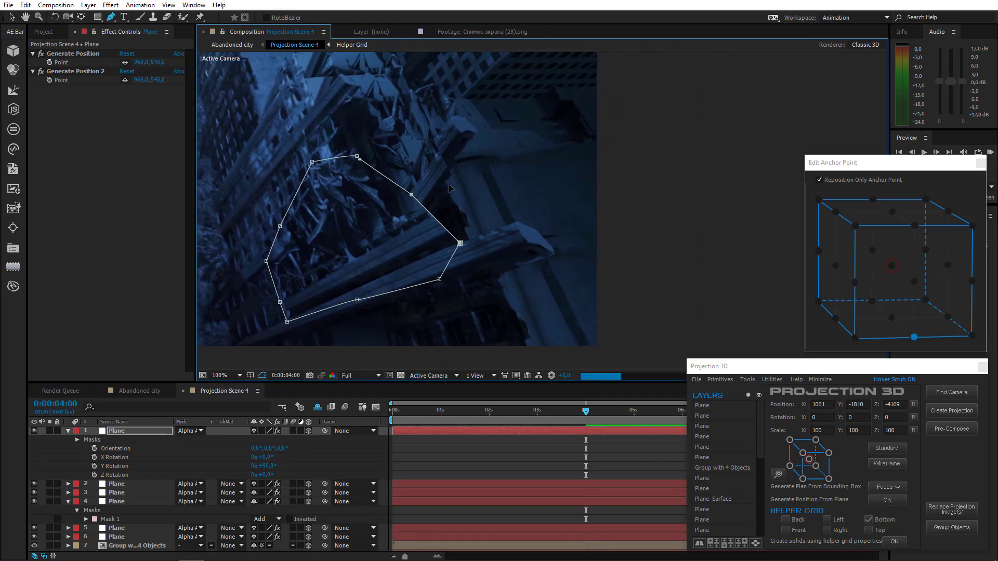
{"action": "key", "text": "ctrl+z"}
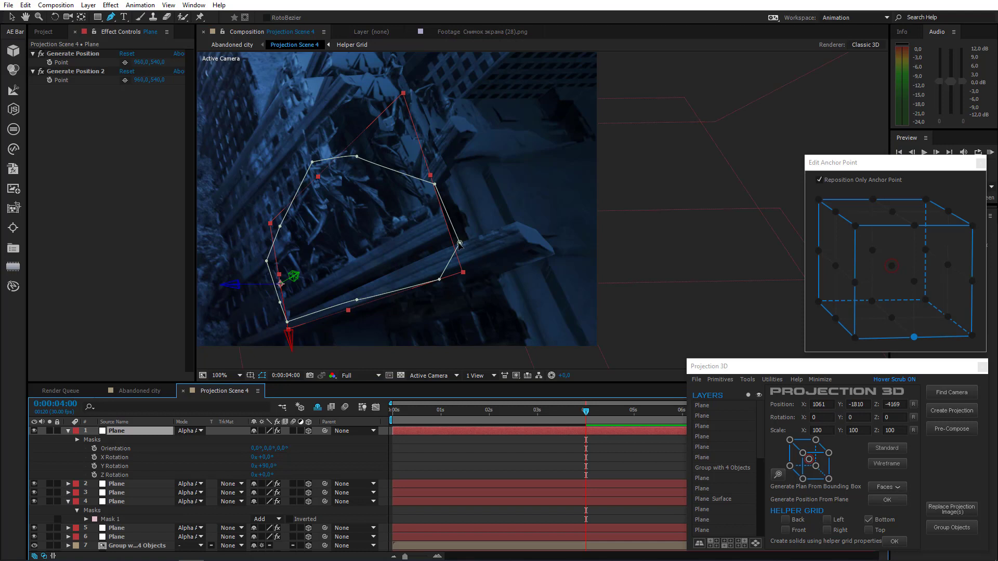
{"action": "left_click_drag", "start_coordinate": [460, 243], "coordinate": [452, 246]}
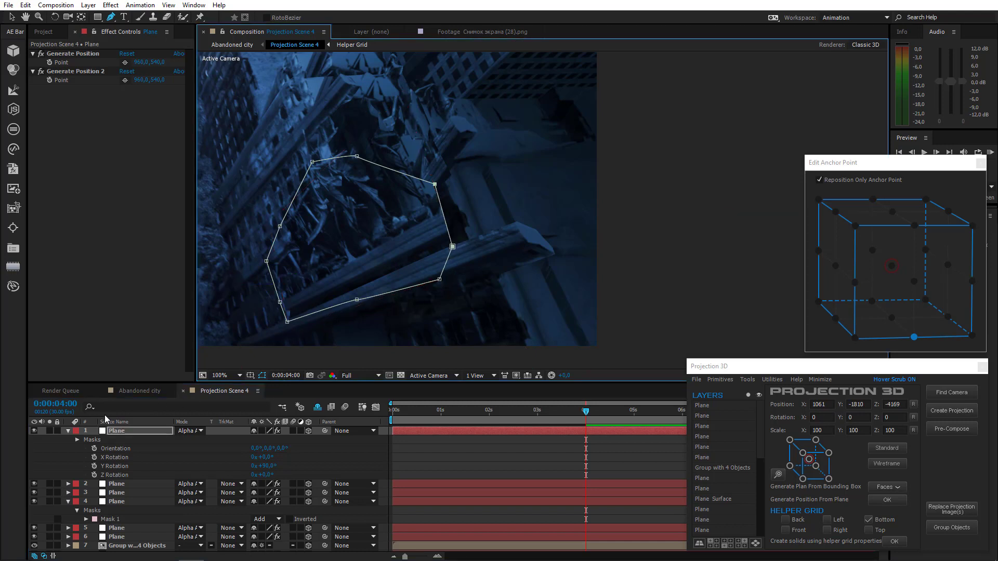
Step: Collapse the properties of Plane layers 1 and 4, deselect everything, and close the Edit Anchor Point window
{"action": "left_click", "coordinate": [68, 431]}
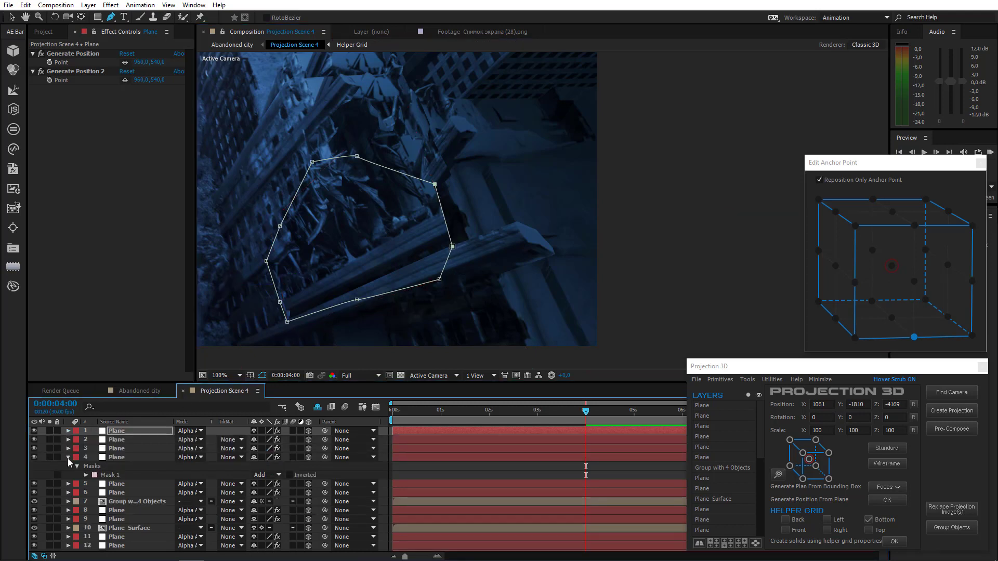
{"action": "left_click", "coordinate": [68, 458]}
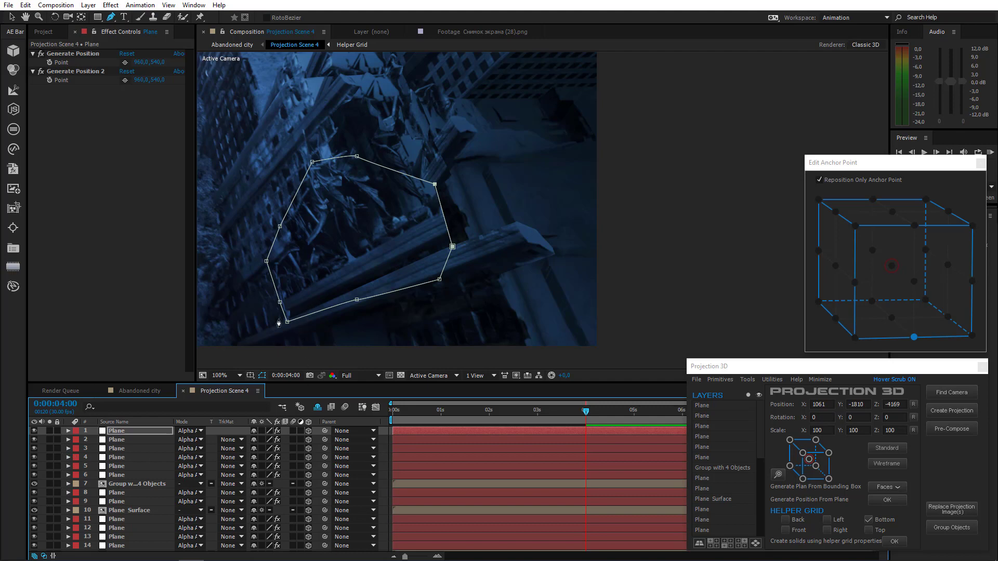
{"action": "left_click", "coordinate": [220, 375]}
{"action": "left_click", "coordinate": [234, 197]}
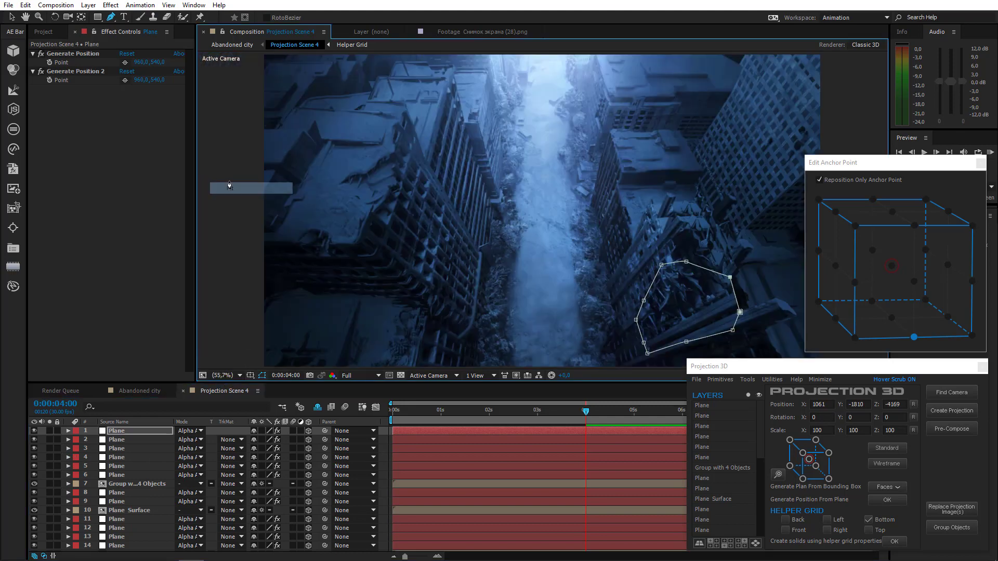
{"action": "left_click", "coordinate": [10, 18]}
{"action": "key", "text": "F2"}
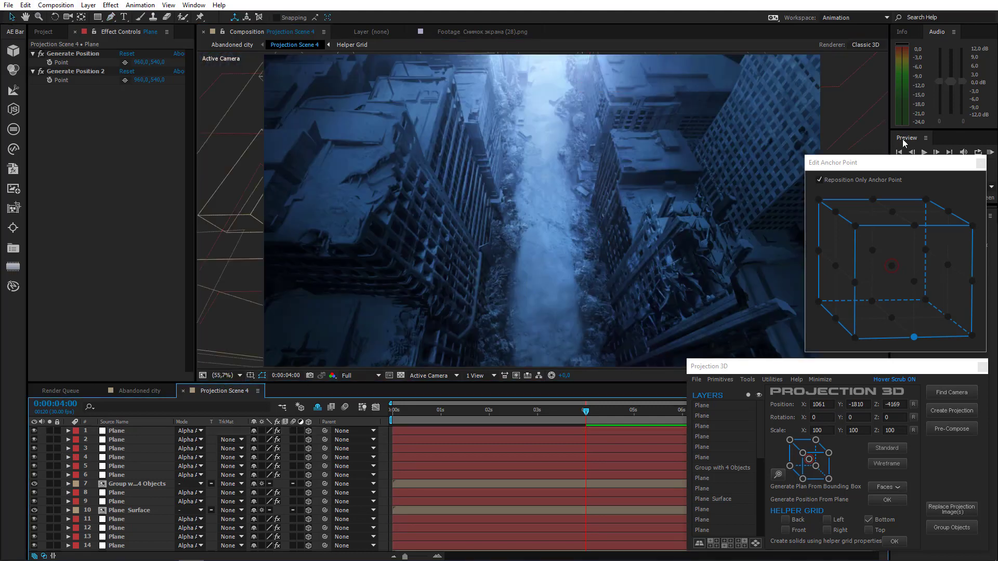
{"action": "left_click", "coordinate": [980, 165]}
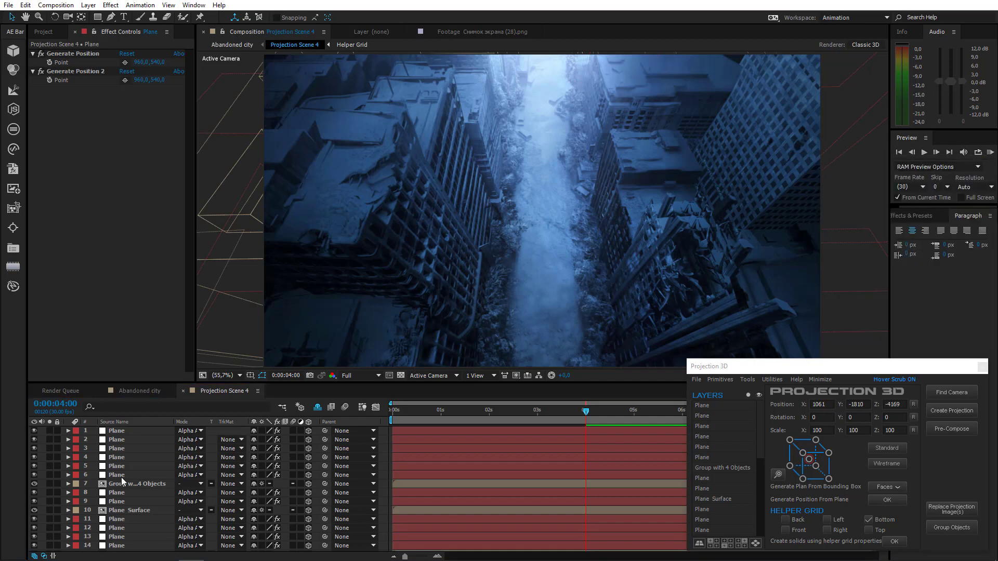
Step: Open Projection Scene 1 from the Abandoned city composition and change its Classic 3D renderer's Shadow Map Resolution
{"action": "left_click", "coordinate": [130, 393]}
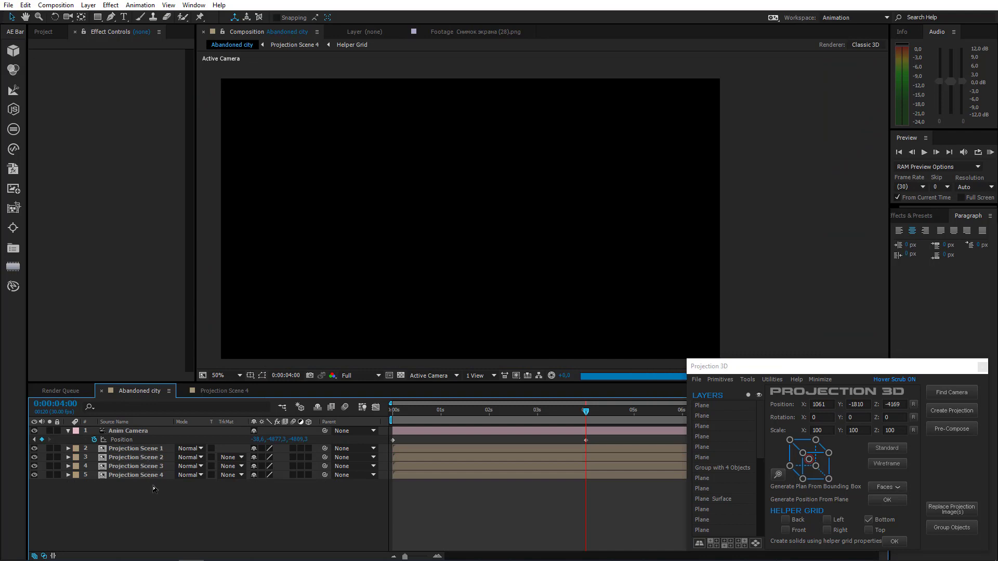
{"action": "double_click", "coordinate": [136, 450]}
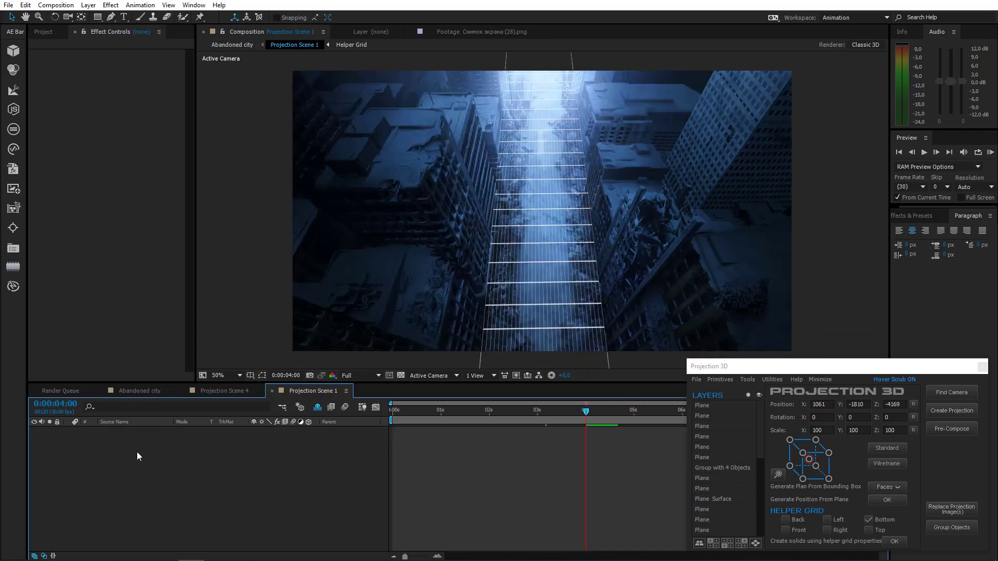
{"action": "right_click", "coordinate": [137, 452]}
{"action": "left_click", "coordinate": [183, 357]}
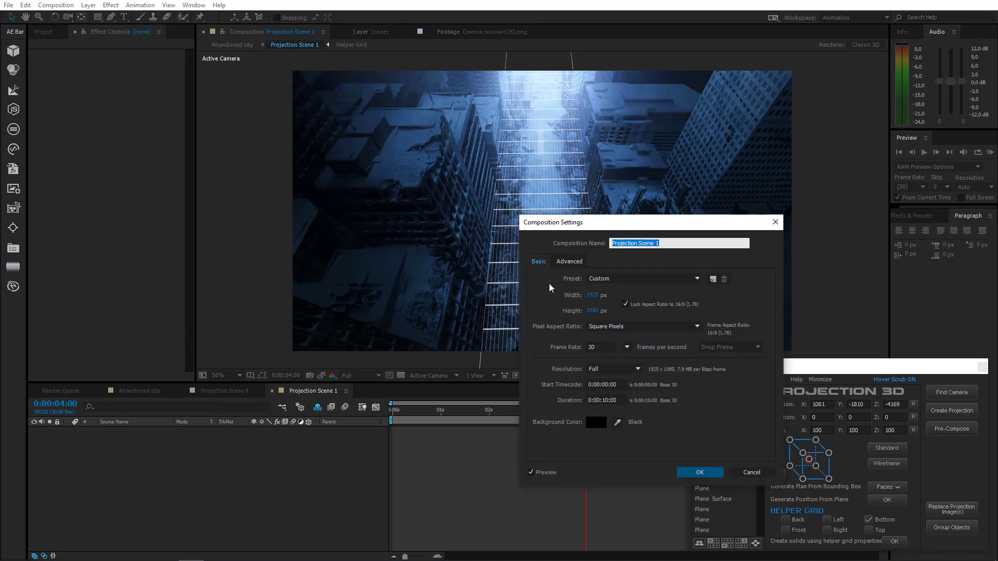
{"action": "left_click", "coordinate": [571, 262]}
{"action": "left_click", "coordinate": [698, 320]}
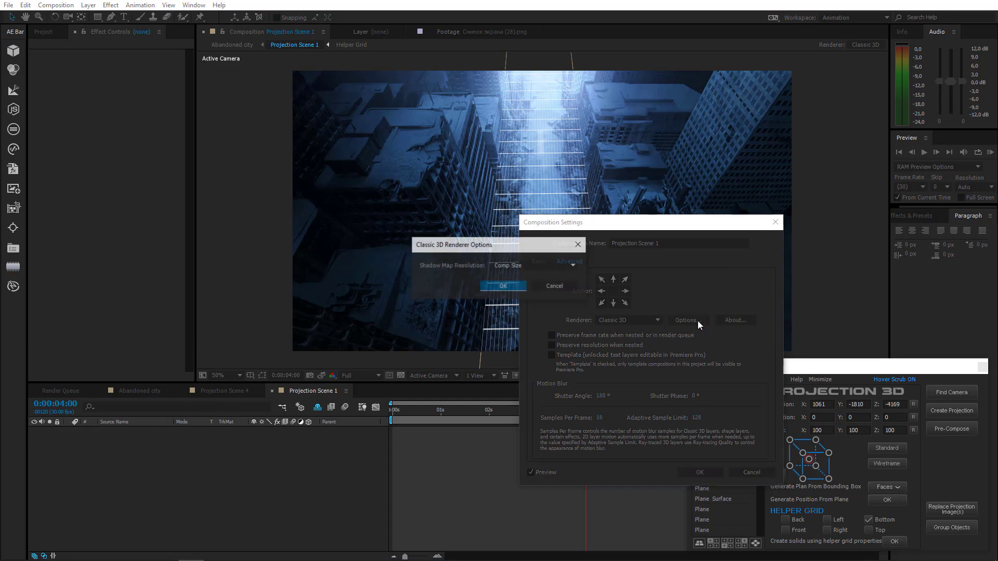
{"action": "left_click", "coordinate": [528, 266]}
{"action": "left_click", "coordinate": [514, 367]}
{"action": "left_click", "coordinate": [502, 286]}
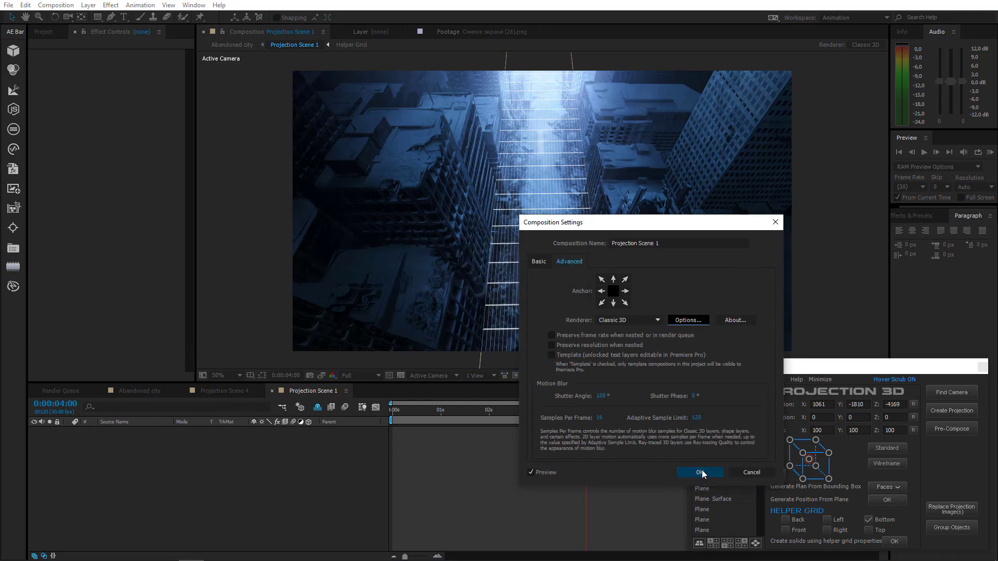
{"action": "left_click", "coordinate": [700, 472]}
Step: Open Projection Scene 2 and Projection Scene 3 from the Abandoned city composition, alongside Projection Scene 4
{"action": "left_click", "coordinate": [216, 391]}
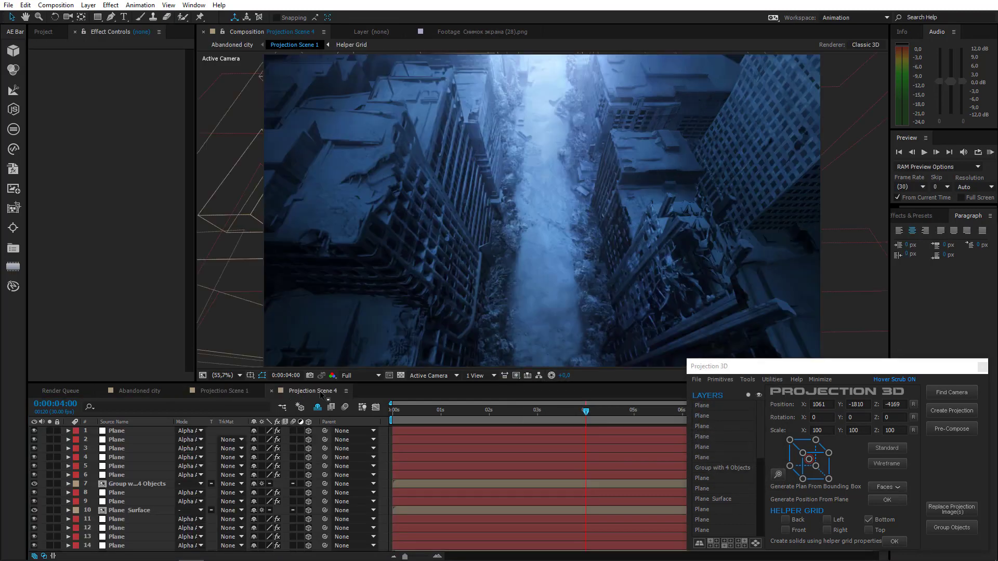
{"action": "left_click", "coordinate": [139, 391]}
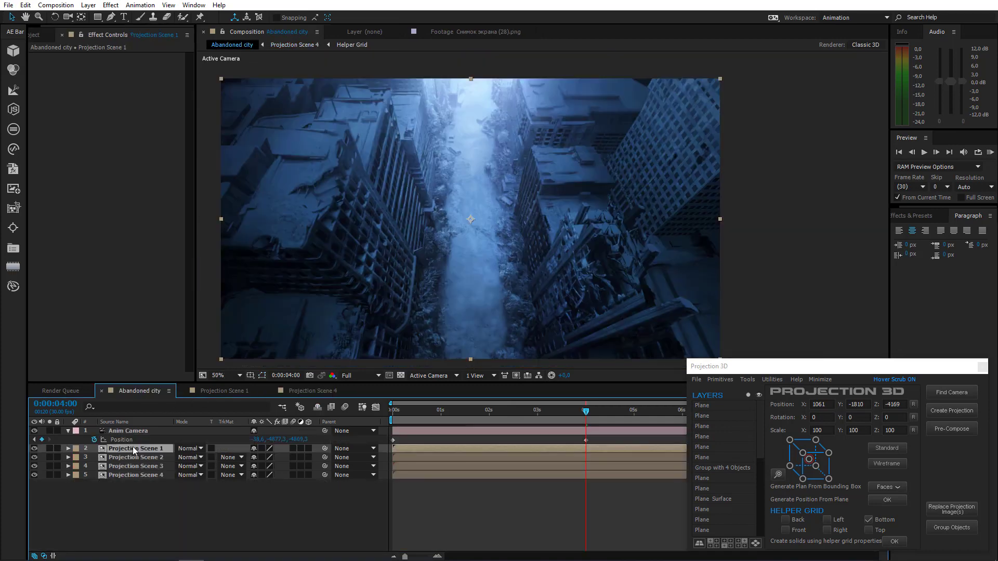
{"action": "double_click", "coordinate": [139, 458]}
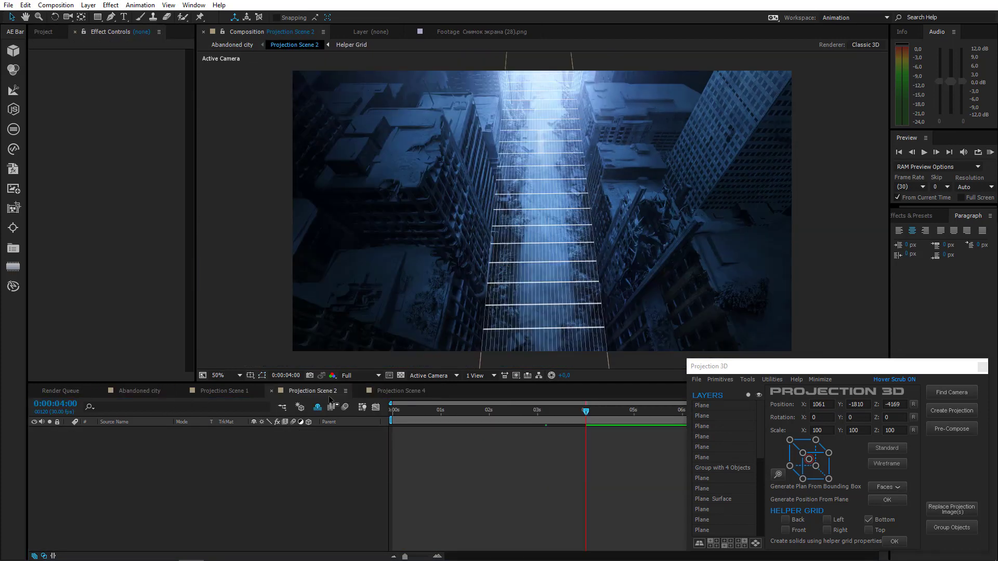
{"action": "left_click", "coordinate": [130, 391]}
{"action": "double_click", "coordinate": [139, 467]}
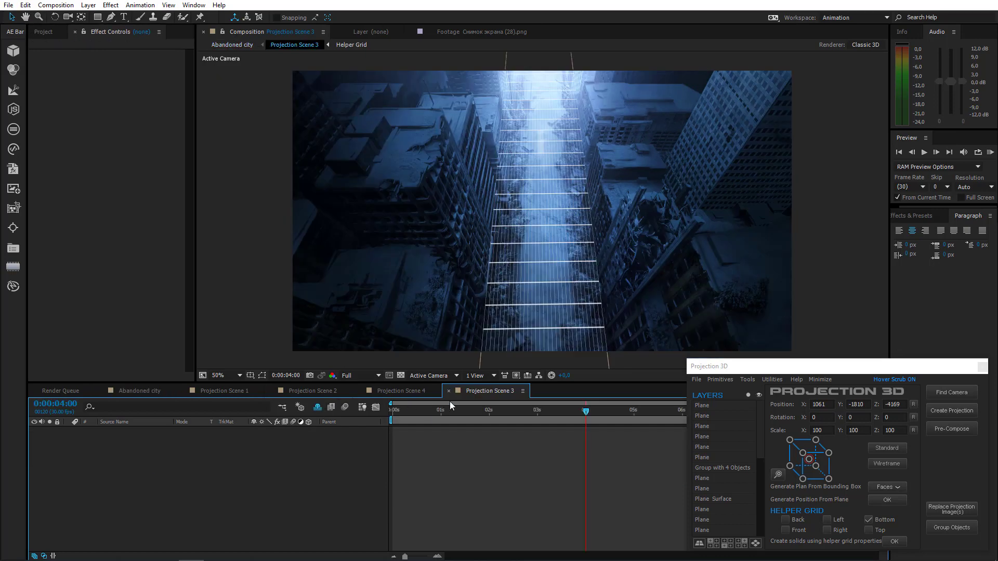
Step: Set the Classic 3D Shadow Map Resolution of Projection Scene 2 to 4000 in its composition settings
{"action": "left_click", "coordinate": [317, 391]}
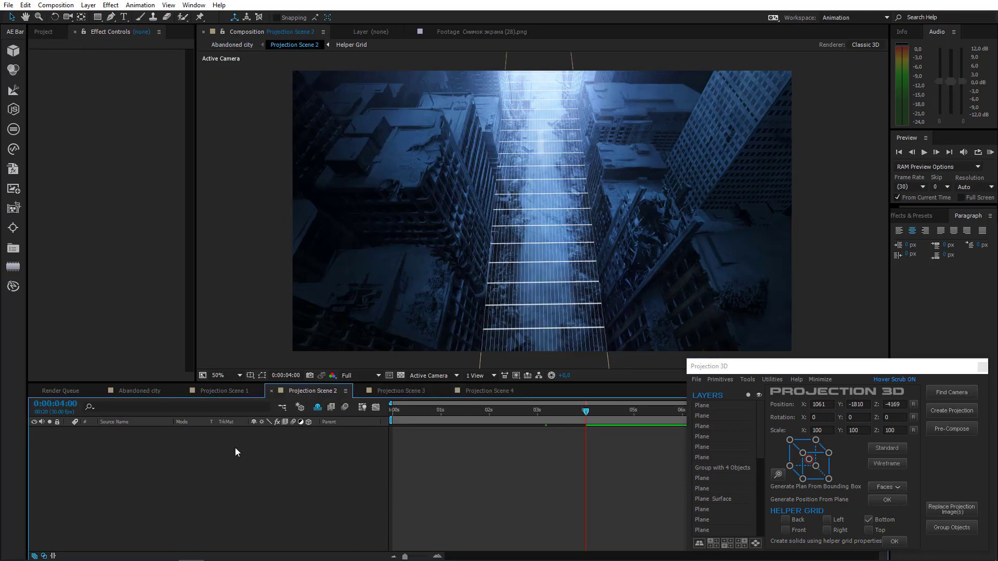
{"action": "right_click", "coordinate": [235, 447]}
{"action": "left_click", "coordinate": [280, 352]}
{"action": "left_click", "coordinate": [569, 261]}
{"action": "left_click", "coordinate": [687, 320]}
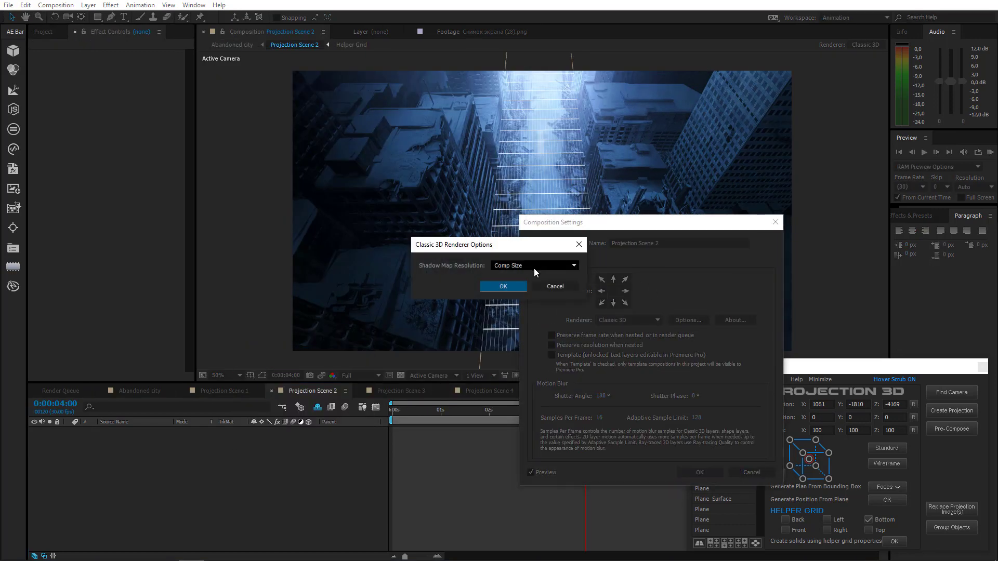
{"action": "left_click", "coordinate": [535, 269]}
{"action": "left_click", "coordinate": [525, 312]}
{"action": "left_click", "coordinate": [508, 285]}
{"action": "left_click", "coordinate": [699, 472]}
Step: Set the Classic 3D Shadow Map Resolution of Projection Scene 3 to 4000 in its composition settings
{"action": "left_click", "coordinate": [400, 391]}
{"action": "right_click", "coordinate": [276, 464]}
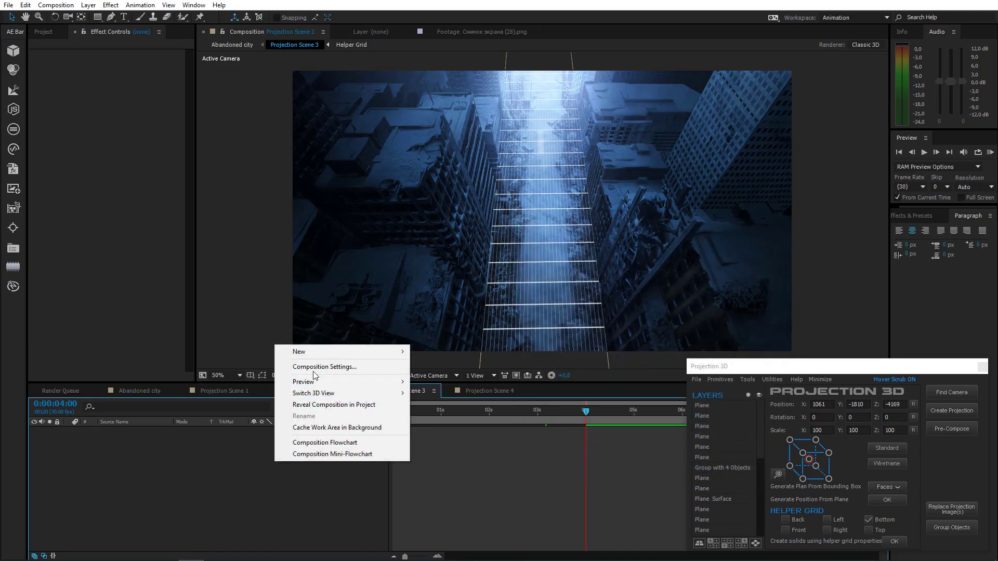
{"action": "left_click", "coordinate": [291, 363]}
{"action": "left_click", "coordinate": [569, 262]}
{"action": "left_click", "coordinate": [687, 320]}
{"action": "left_click", "coordinate": [534, 268]}
{"action": "left_click", "coordinate": [525, 312]}
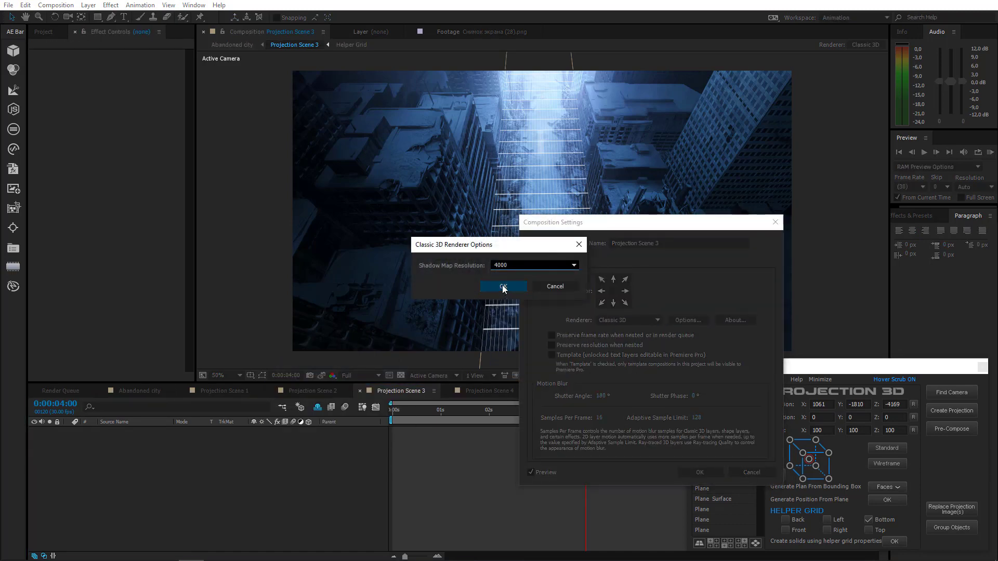
{"action": "left_click", "coordinate": [508, 285]}
{"action": "left_click", "coordinate": [700, 471]}
Step: Set the Classic 3D Shadow Map Resolution of Projection Scene 4 to 4000 in its composition settings
{"action": "left_click", "coordinate": [475, 391]}
{"action": "right_click", "coordinate": [391, 437]}
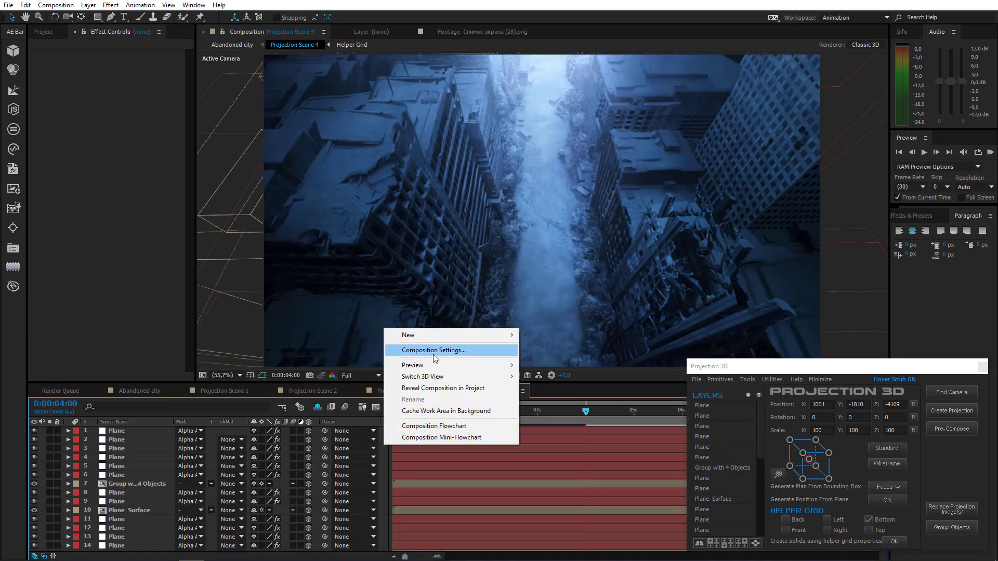
{"action": "left_click", "coordinate": [410, 350]}
{"action": "left_click", "coordinate": [569, 262]}
{"action": "left_click", "coordinate": [691, 320]}
{"action": "left_click", "coordinate": [534, 268]}
{"action": "left_click", "coordinate": [525, 356]}
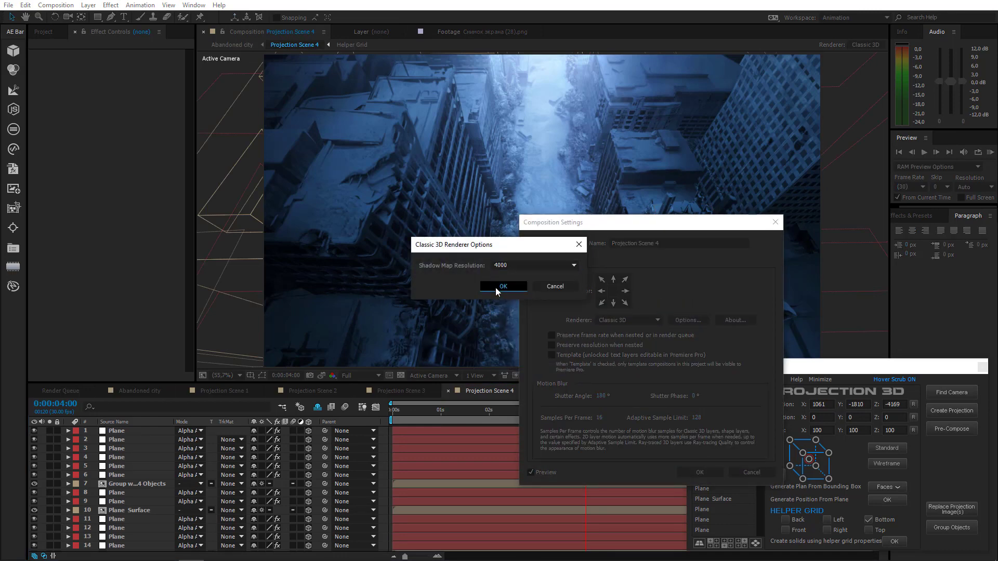
{"action": "left_click", "coordinate": [495, 286]}
{"action": "left_click", "coordinate": [700, 472]}
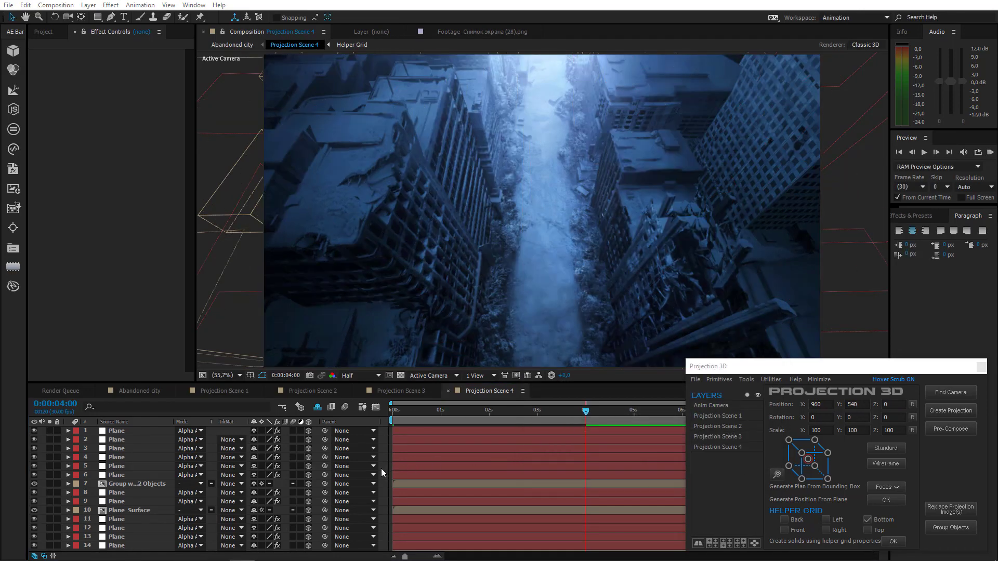
Step: Go to the first frame and cut the Plane layer directly above Bottom from Projection Scene 4 into Projection Scene 1
{"action": "left_click", "coordinate": [588, 411]}
{"action": "key", "text": "Home"}
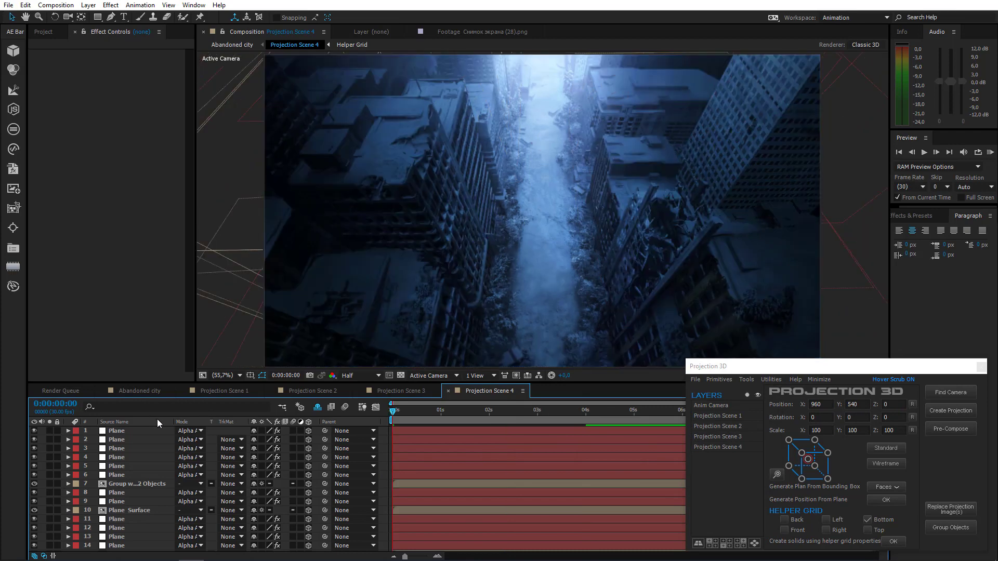
{"action": "key", "text": "ctrl+a"}
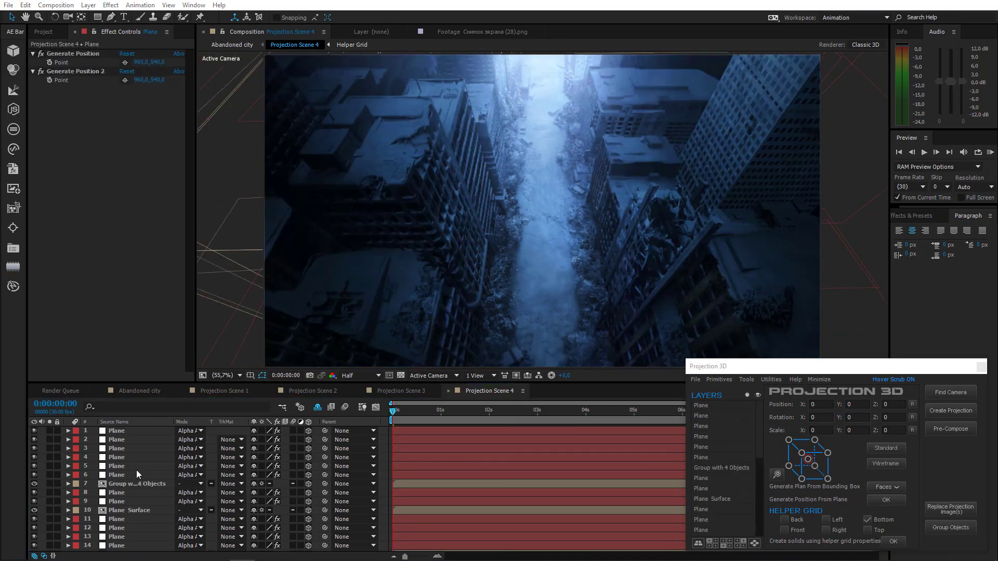
{"action": "scroll", "coordinate": [136, 500], "scroll_direction": "down", "scroll_amount": 4}
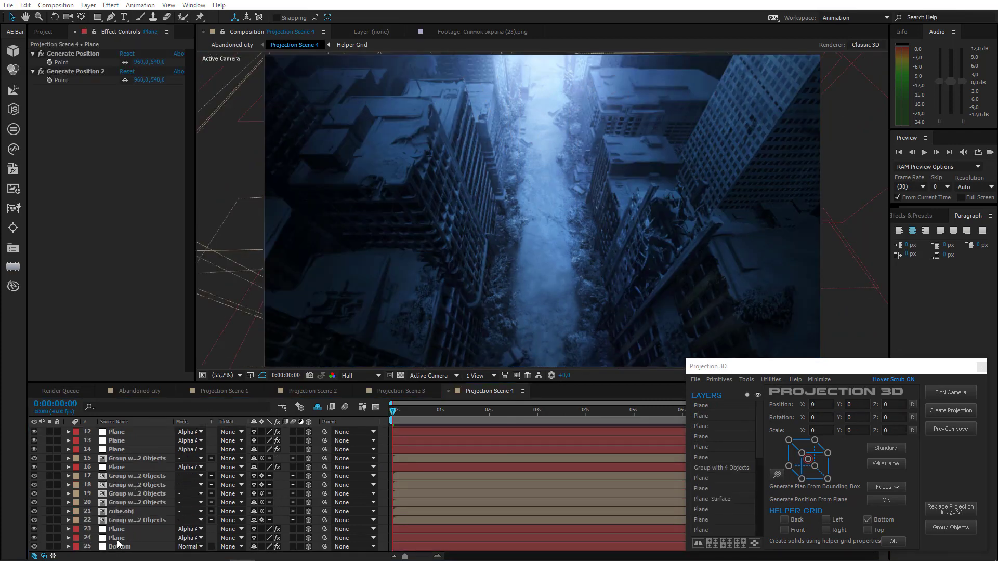
{"action": "left_click", "coordinate": [118, 539]}
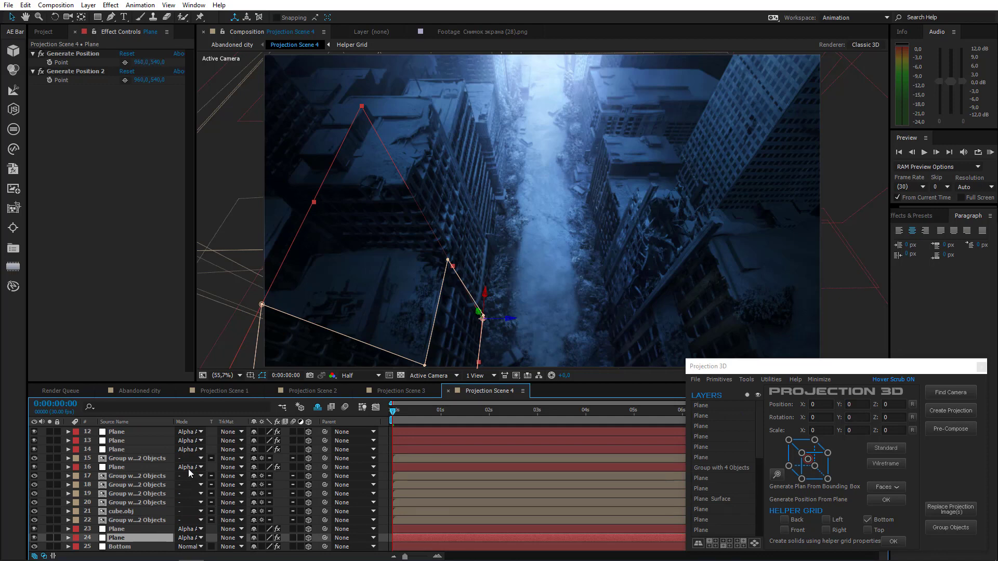
{"action": "left_click", "coordinate": [224, 391]}
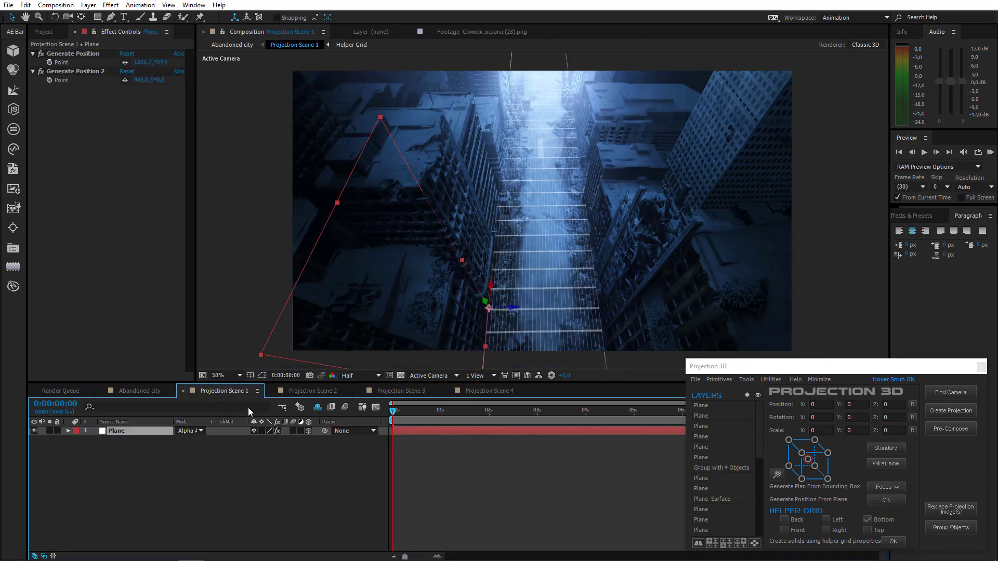
Step: Cut the cube.obj layer from Projection Scene 4 and paste it into Projection Scene 1
{"action": "left_click", "coordinate": [473, 392]}
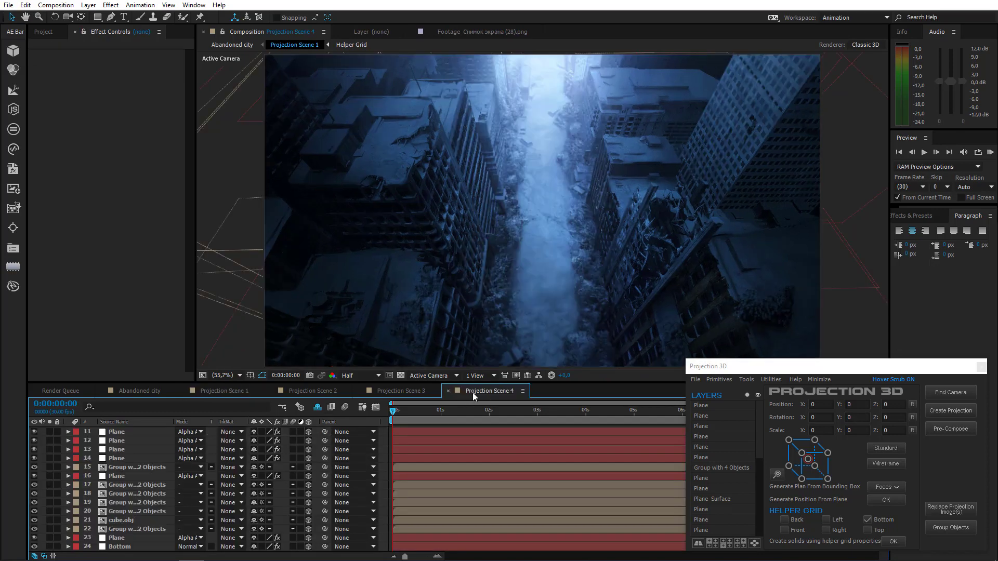
{"action": "left_click", "coordinate": [119, 537]}
{"action": "left_click", "coordinate": [123, 529]}
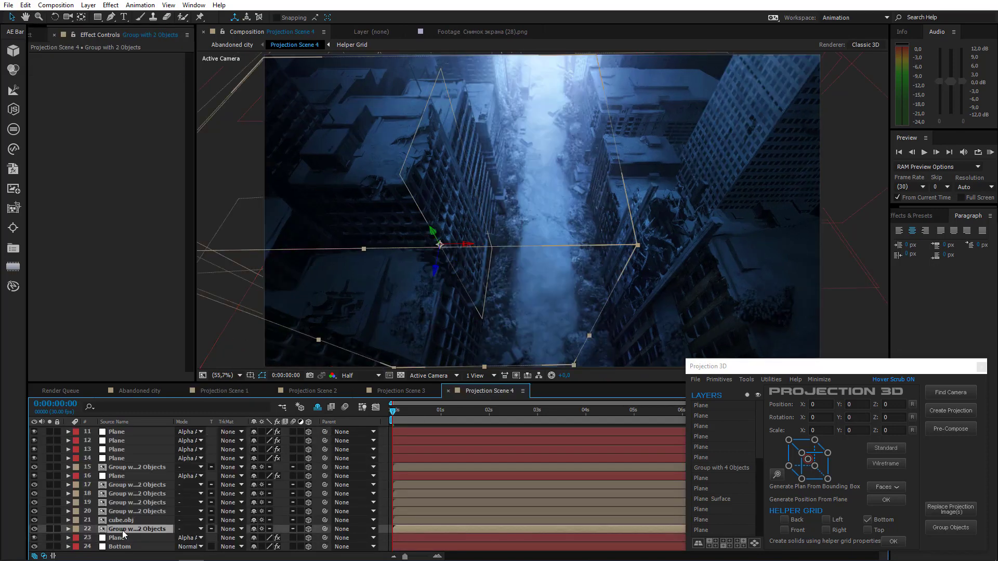
{"action": "left_click", "coordinate": [121, 522]}
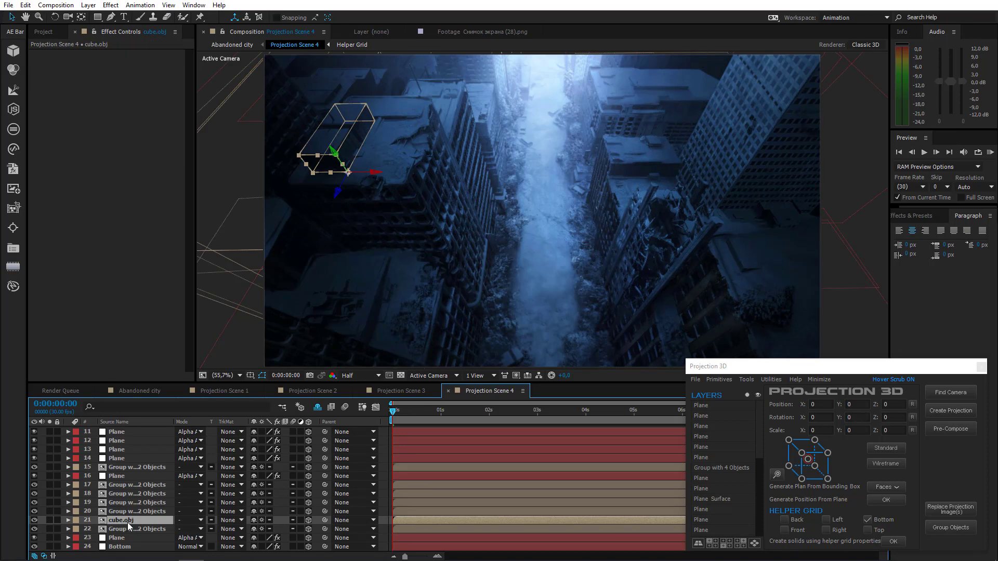
{"action": "left_click", "coordinate": [226, 390]}
Step: Inspect Projection Scene 4's layers one by one from the lowest group upward to identify which building part each one covers
{"action": "left_click", "coordinate": [483, 391]}
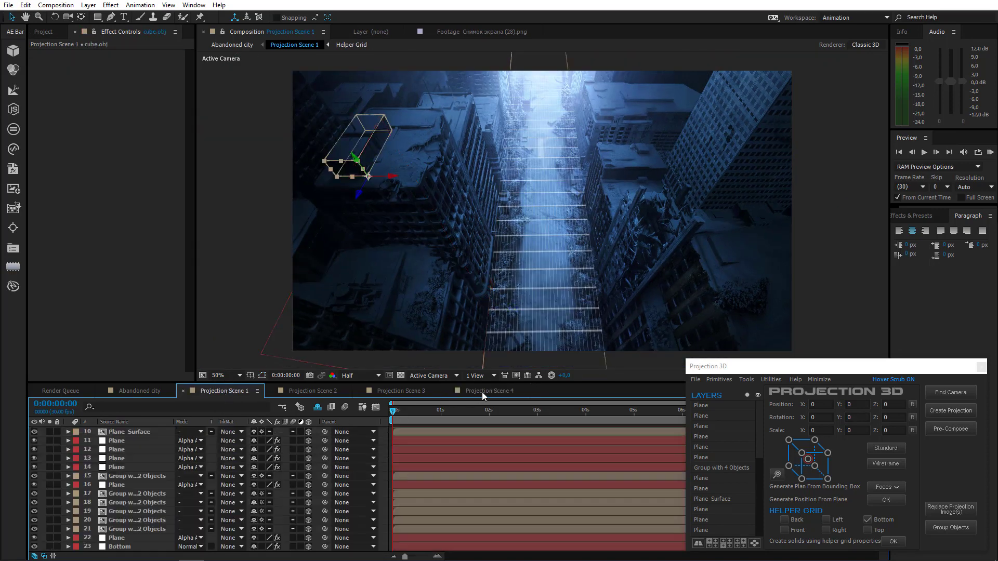
{"action": "left_click", "coordinate": [123, 529]}
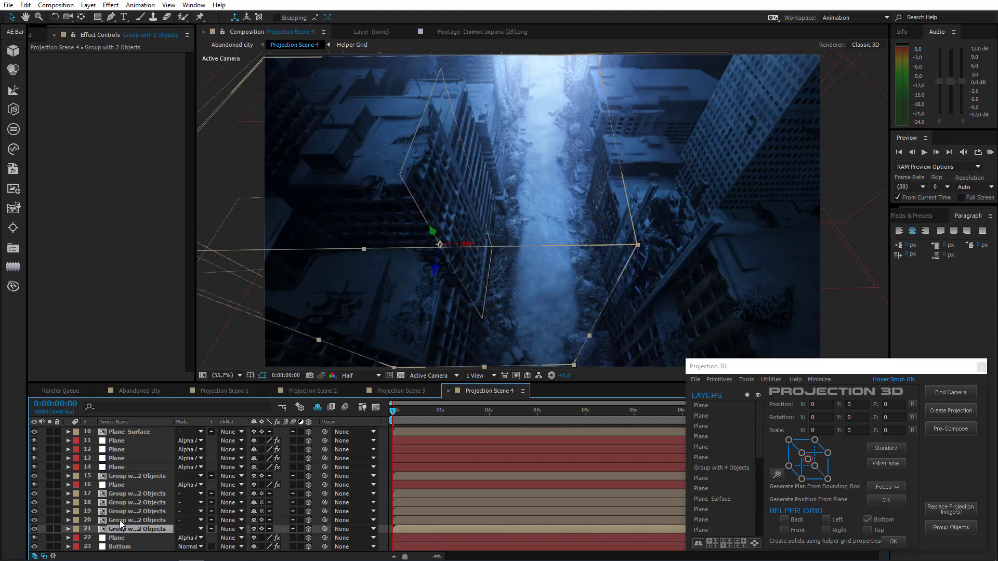
{"action": "left_click", "coordinate": [120, 520]}
{"action": "left_click", "coordinate": [119, 513]}
{"action": "left_click", "coordinate": [118, 502]}
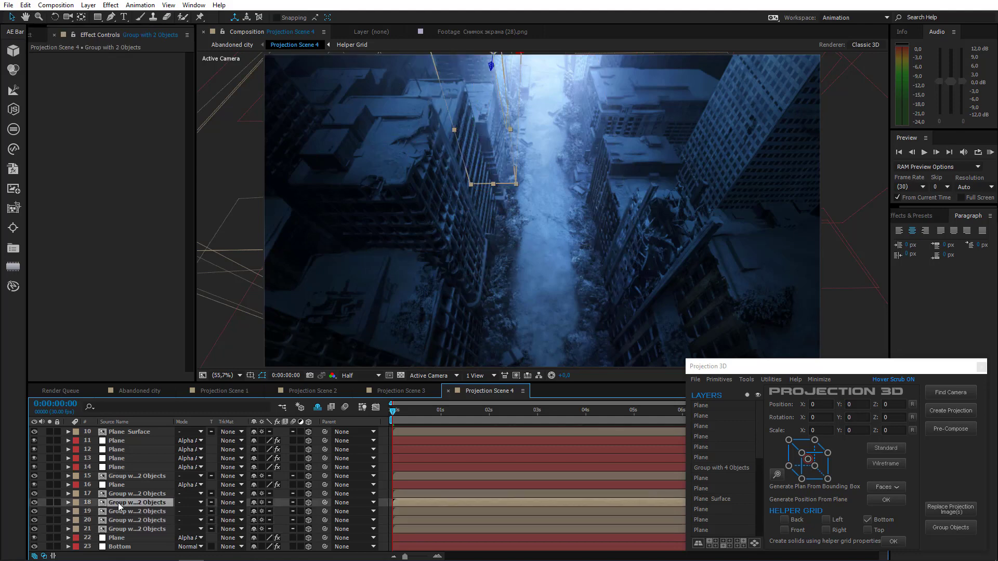
{"action": "left_click", "coordinate": [116, 494]}
{"action": "left_click", "coordinate": [116, 485]}
{"action": "left_click", "coordinate": [119, 476]}
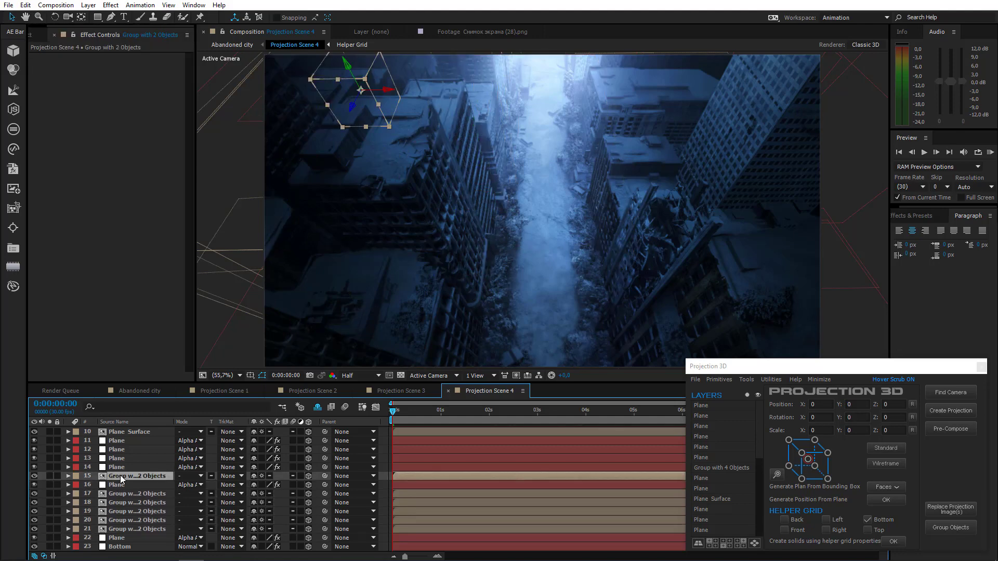
{"action": "left_click", "coordinate": [112, 466]}
{"action": "left_click", "coordinate": [124, 457]}
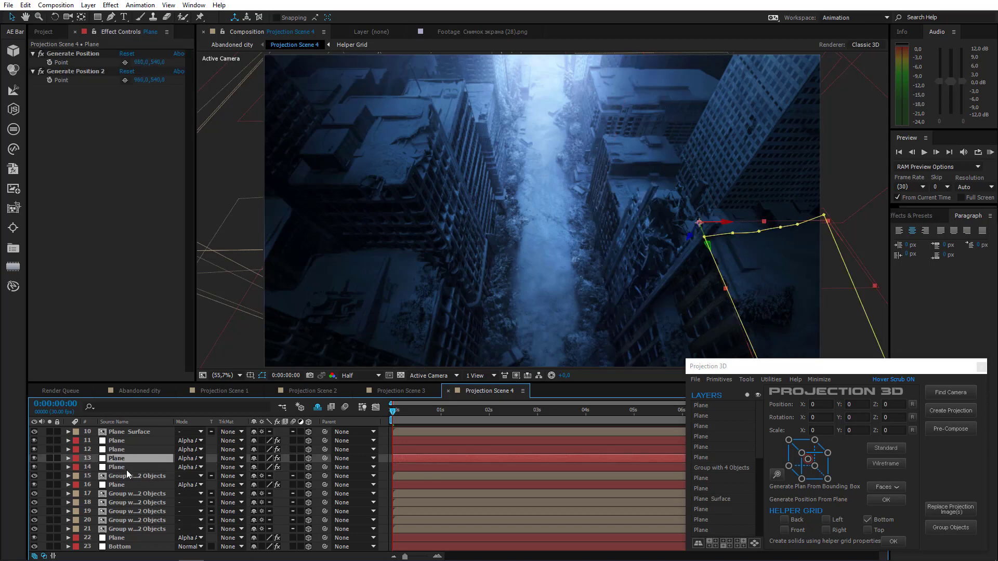
Step: Cut the Plane layers 13 and 14 from Projection Scene 4 and paste them into Projection Scene 1
{"action": "left_click", "coordinate": [122, 467]}
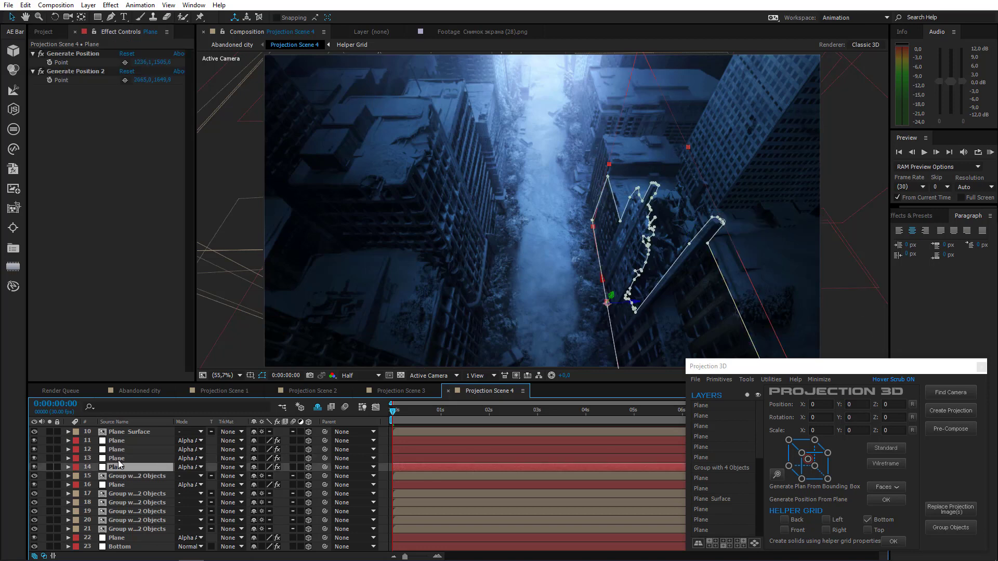
{"action": "left_click", "coordinate": [117, 458], "text": "shift"}
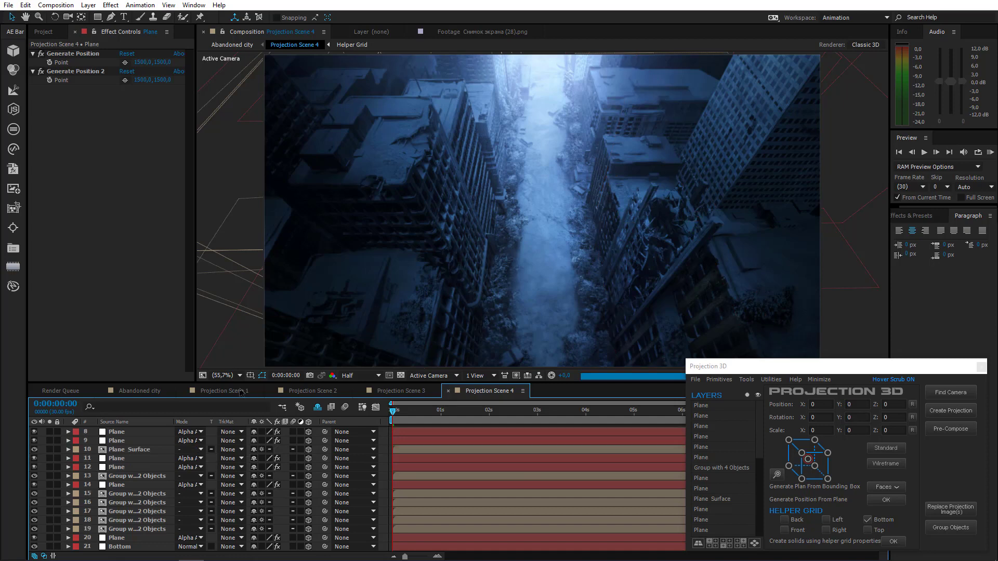
{"action": "left_click", "coordinate": [235, 390]}
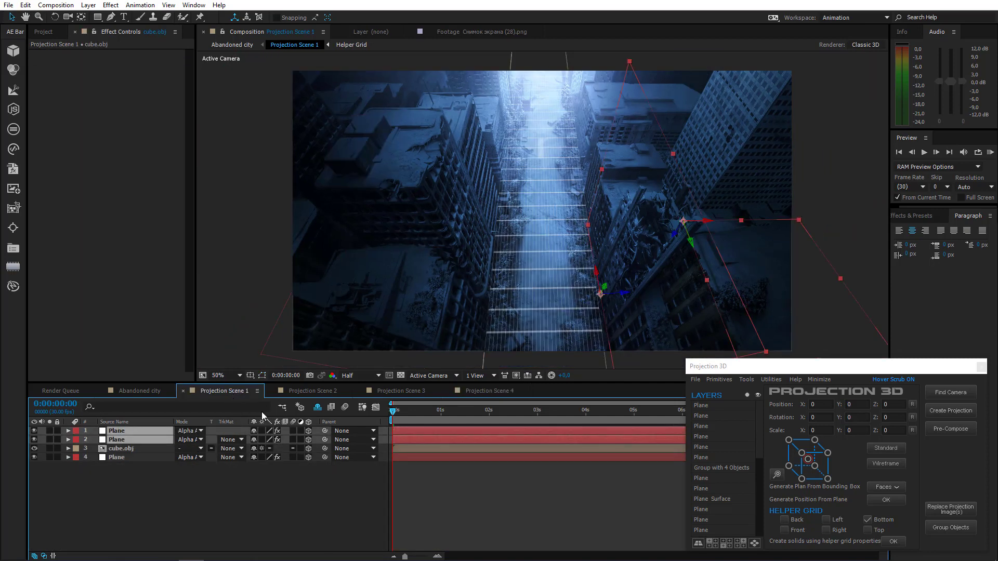
Step: Cut the Plane layer directly above Bottom and the 2 Objects group above it from Projection Scene 4 into Projection Scene 2
{"action": "left_click", "coordinate": [122, 537]}
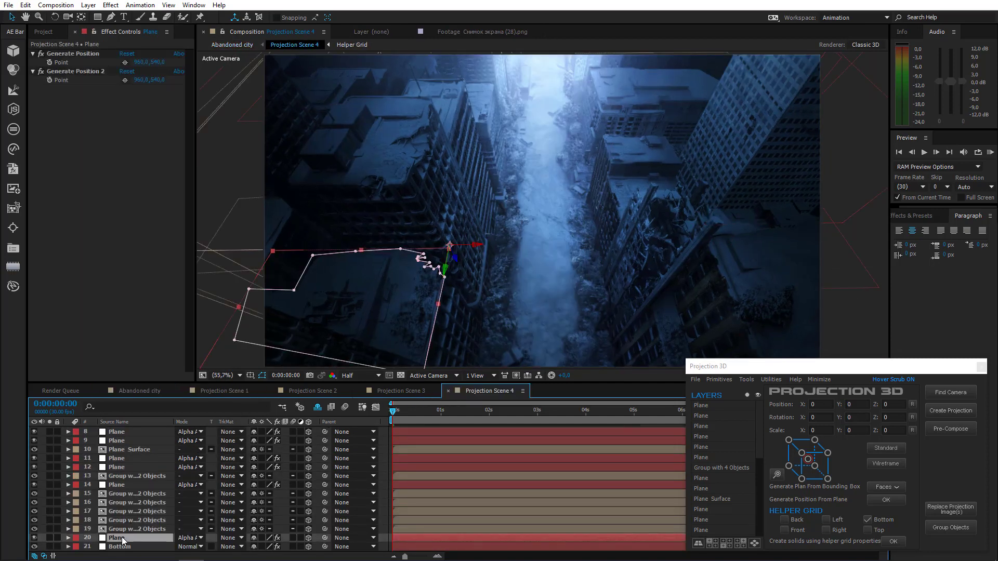
{"action": "left_click", "coordinate": [130, 529], "text": "shift"}
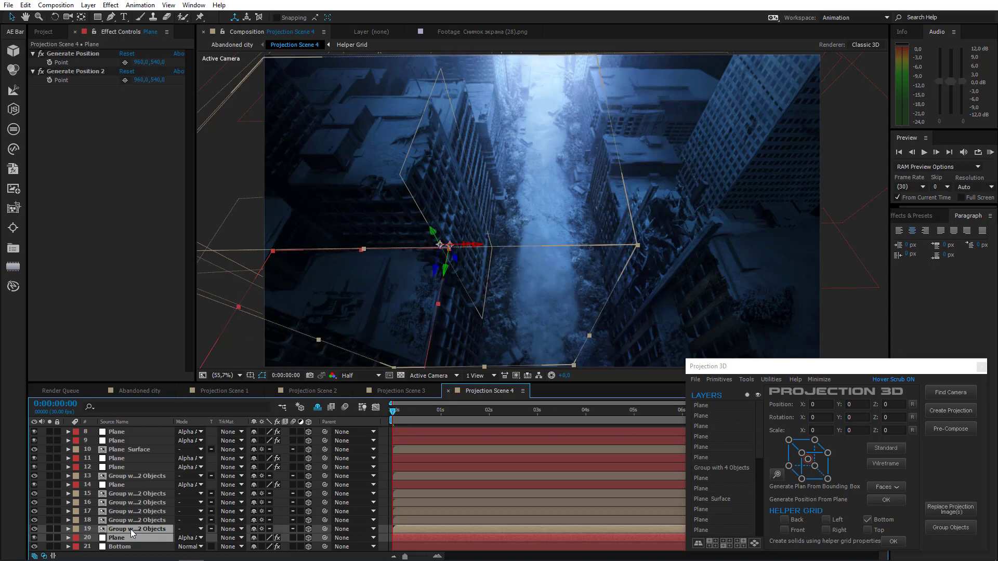
{"action": "left_click", "coordinate": [316, 390]}
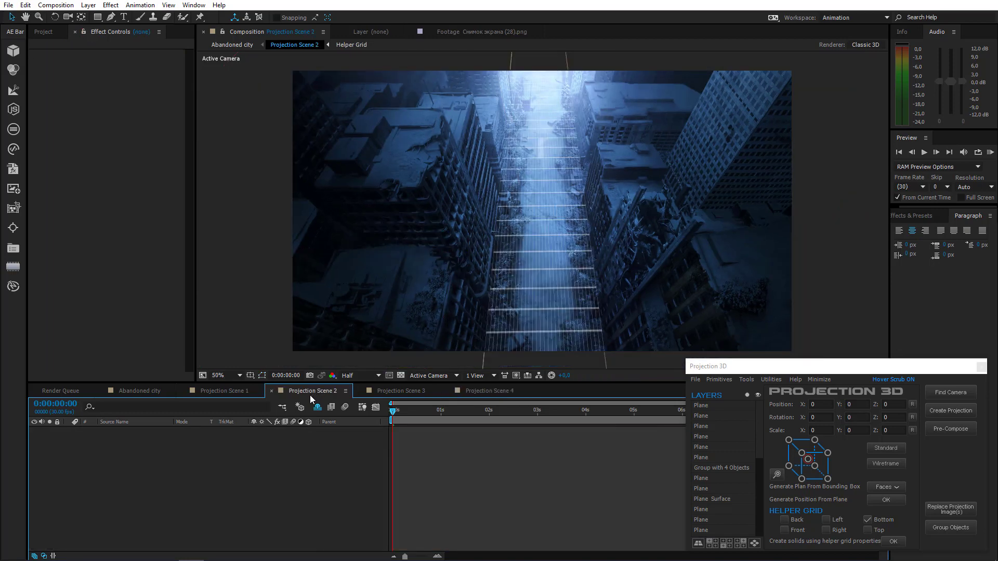
Step: Solo Projection Scene 1 and Projection Scene 2 in the Abandoned city composition and scrub through the camera move to check them
{"action": "left_click", "coordinate": [136, 392]}
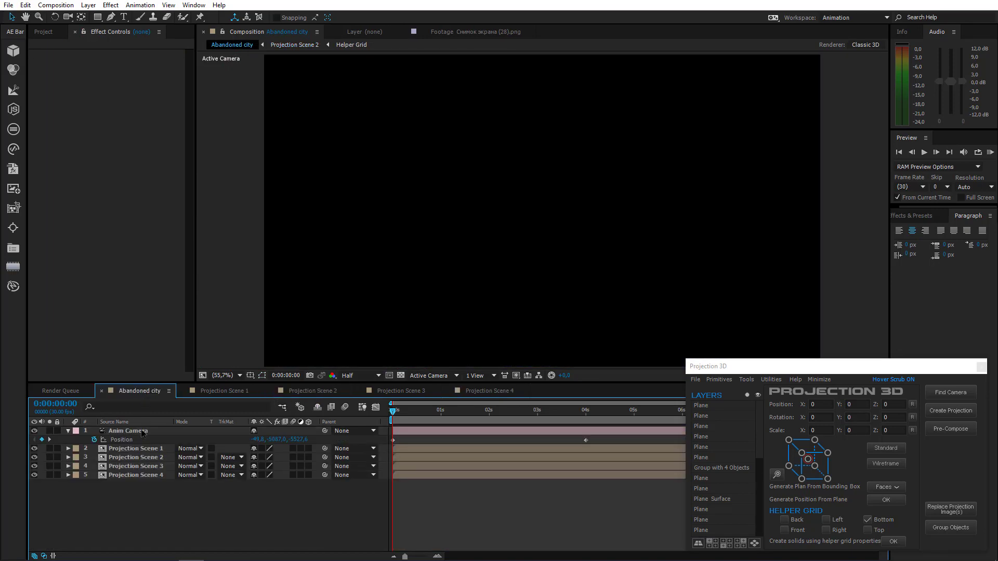
{"action": "left_click", "coordinate": [49, 448]}
{"action": "left_click", "coordinate": [50, 458]}
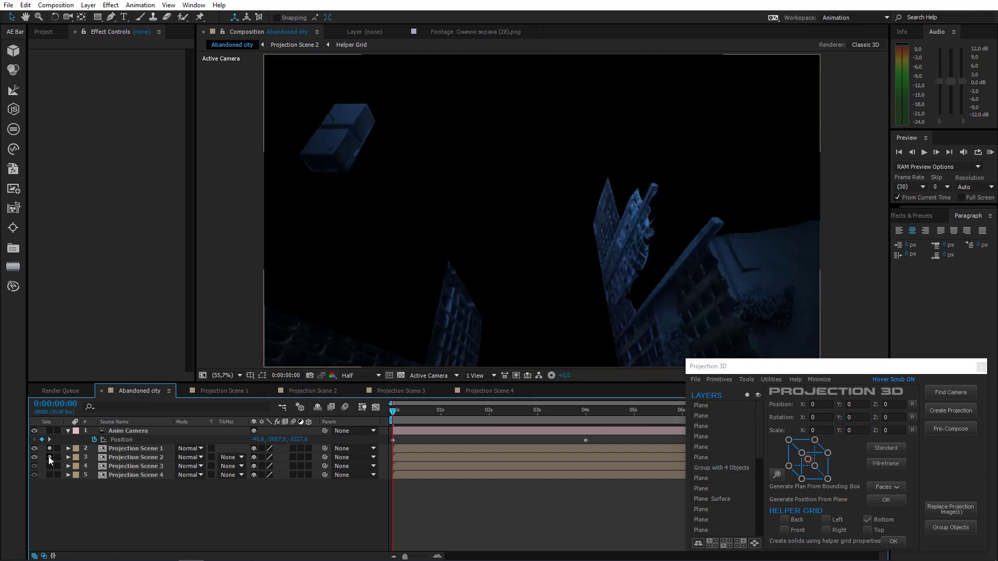
{"action": "left_click_drag", "start_coordinate": [395, 414], "coordinate": [561, 416]}
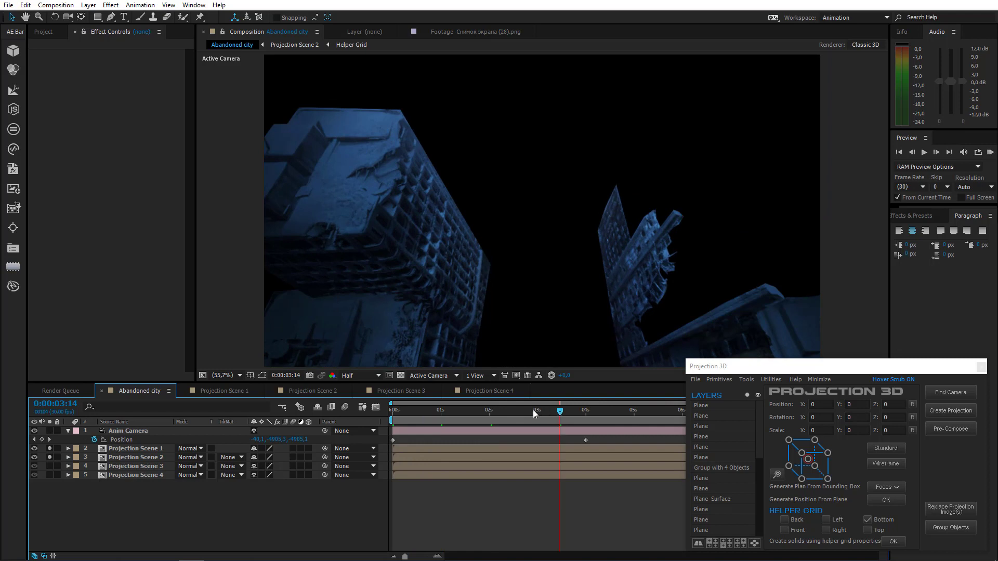
{"action": "left_click_drag", "start_coordinate": [482, 410], "coordinate": [357, 423]}
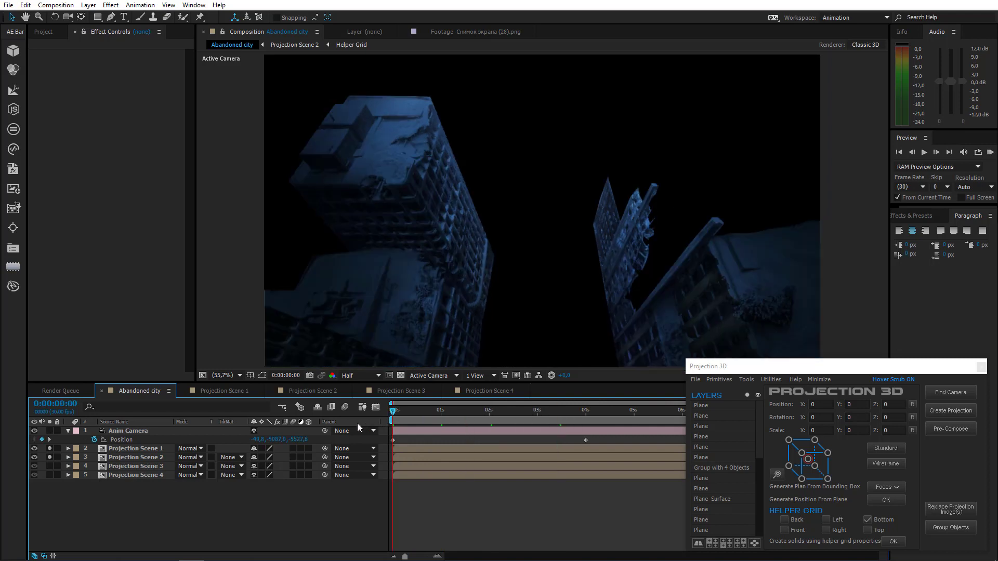
Step: Cut the Plane layer directly below Plane Surface from Projection Scene 4 and paste it into Projection Scene 1
{"action": "left_click", "coordinate": [458, 392]}
{"action": "left_click", "coordinate": [129, 538]}
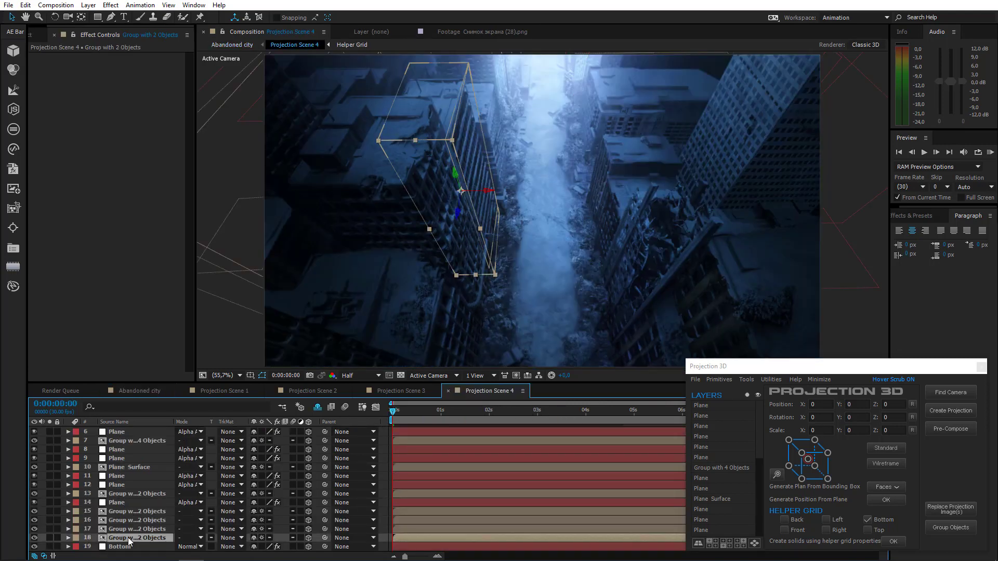
{"action": "left_click", "coordinate": [120, 504]}
{"action": "left_click", "coordinate": [117, 484]}
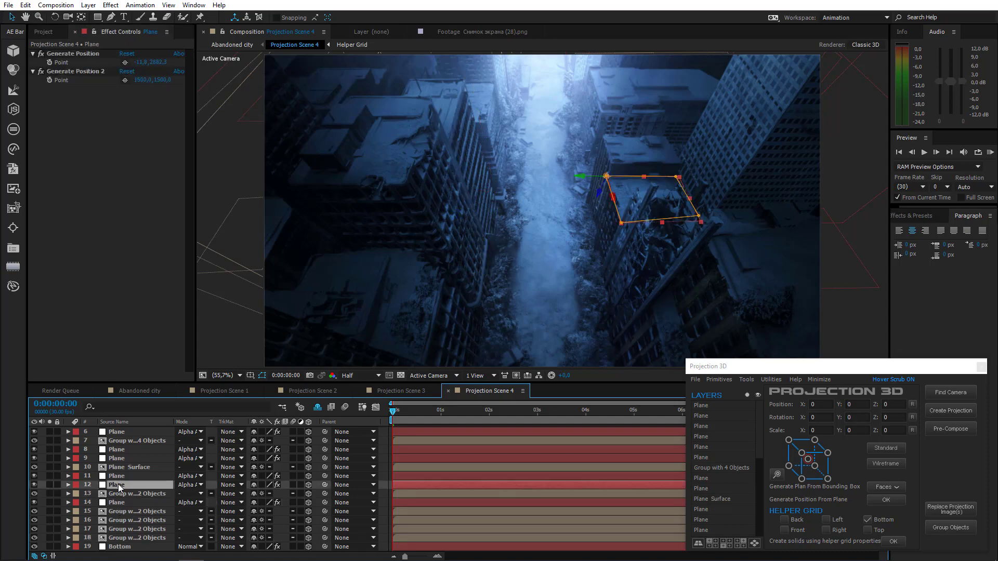
{"action": "left_click", "coordinate": [117, 477]}
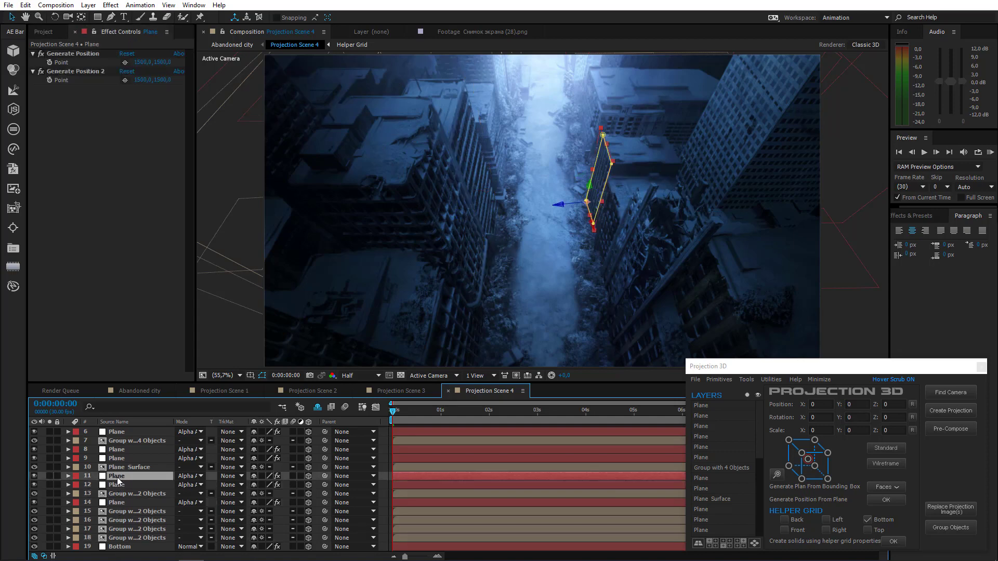
{"action": "left_click", "coordinate": [224, 390]}
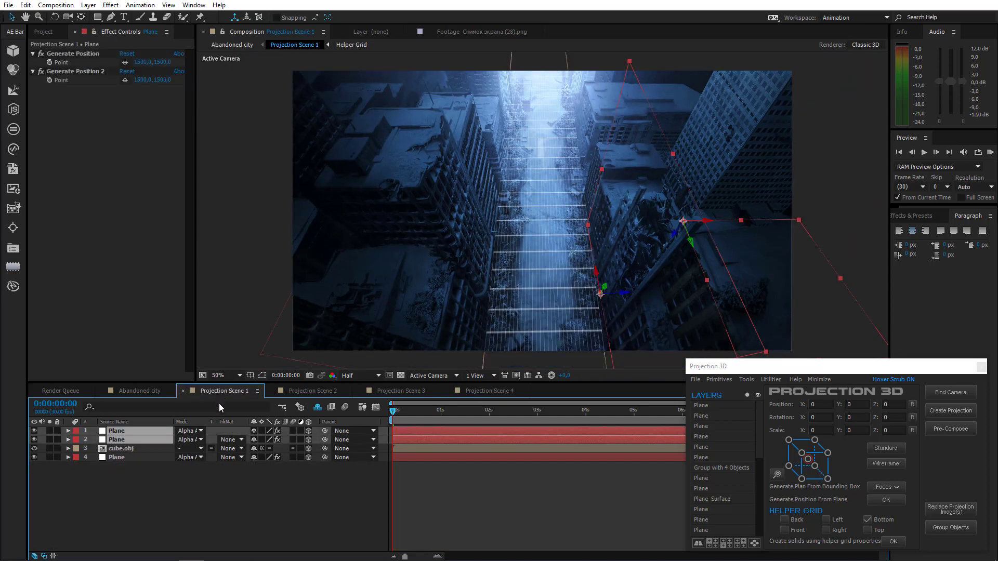
Step: Inspect Projection Scene 4's upper layers one by one, from below Plane Surface up to layer 1, to identify what each covers
{"action": "left_click", "coordinate": [497, 391]}
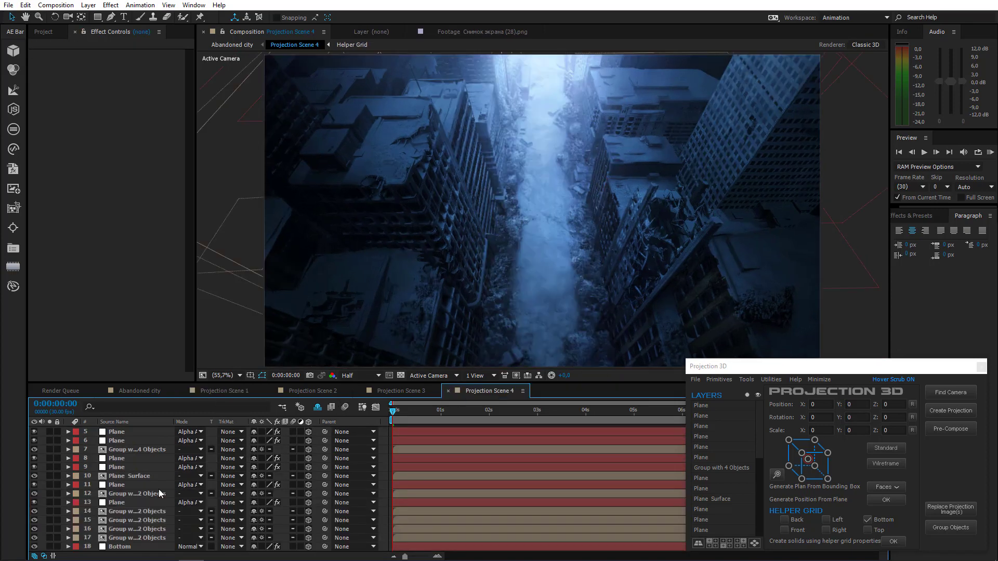
{"action": "left_click", "coordinate": [128, 487]}
{"action": "left_click", "coordinate": [121, 476]}
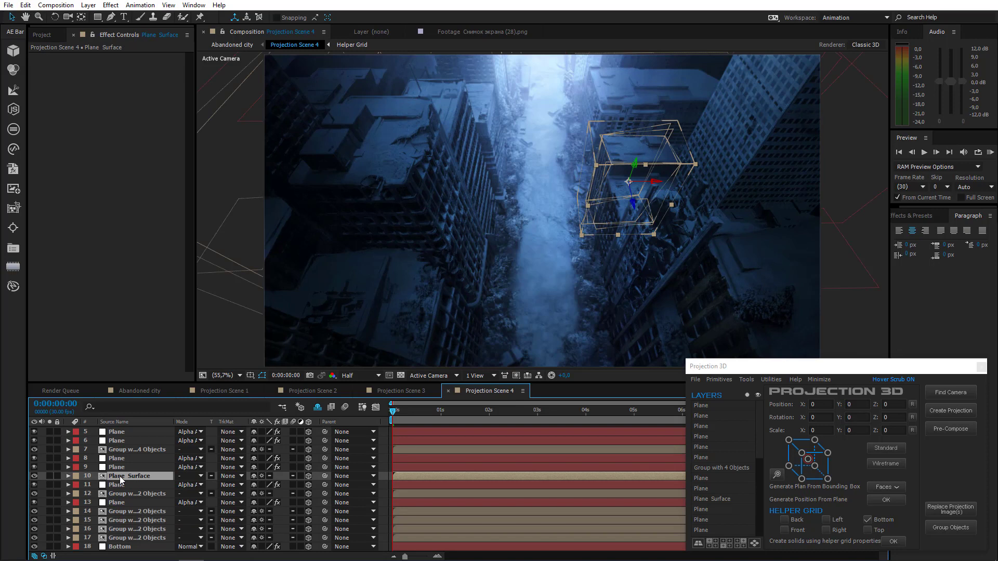
{"action": "left_click", "coordinate": [117, 468]}
{"action": "left_click", "coordinate": [117, 461]}
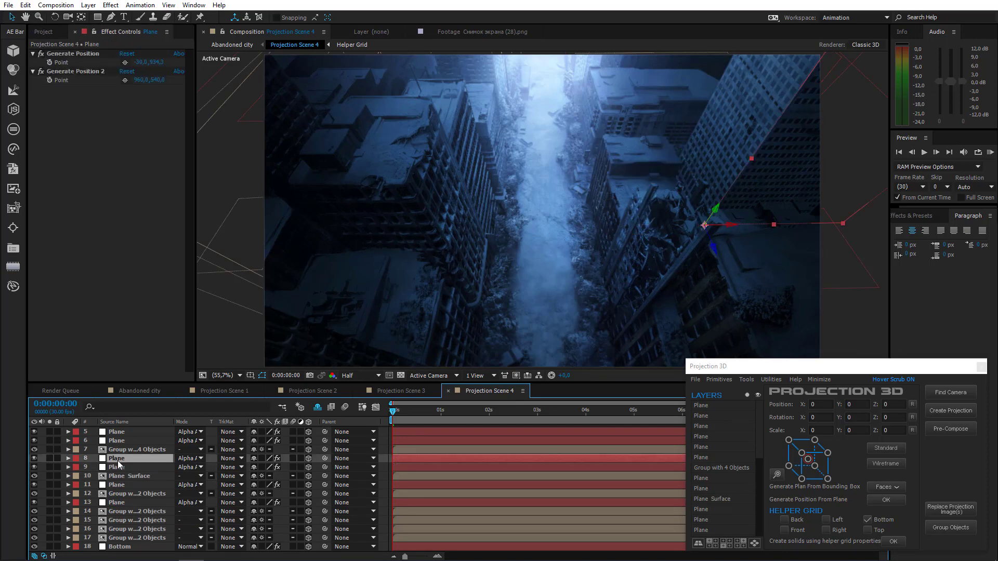
{"action": "scroll", "coordinate": [118, 455], "scroll_direction": "up", "scroll_amount": 2}
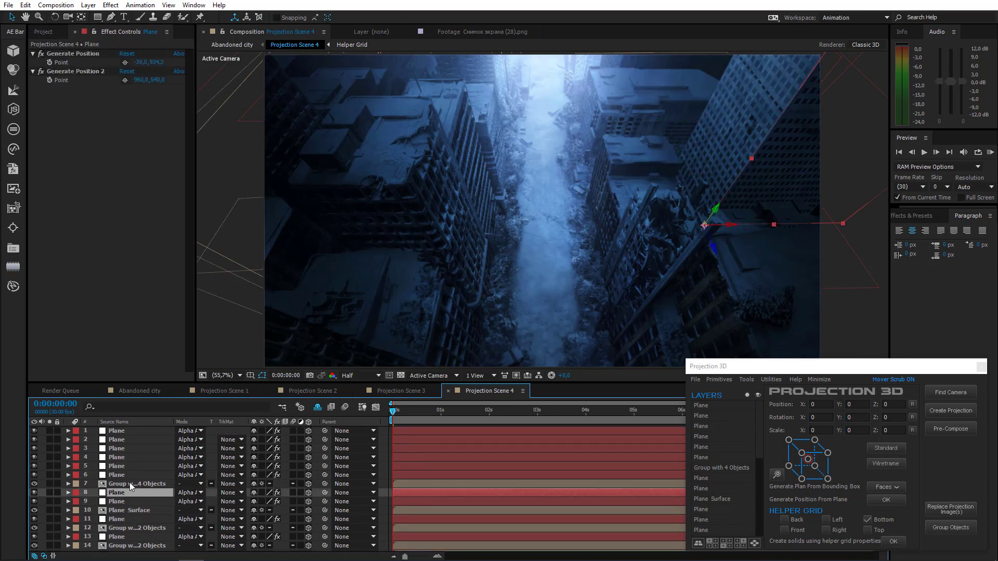
{"action": "left_click", "coordinate": [128, 482]}
{"action": "left_click", "coordinate": [122, 475]}
{"action": "left_click", "coordinate": [119, 466]}
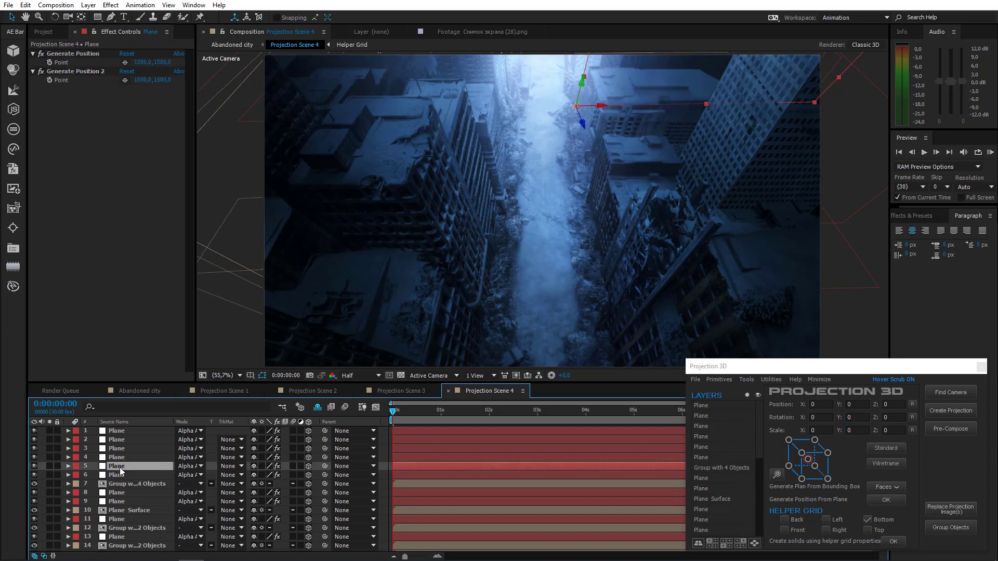
{"action": "left_click", "coordinate": [120, 459]}
{"action": "left_click", "coordinate": [122, 449]}
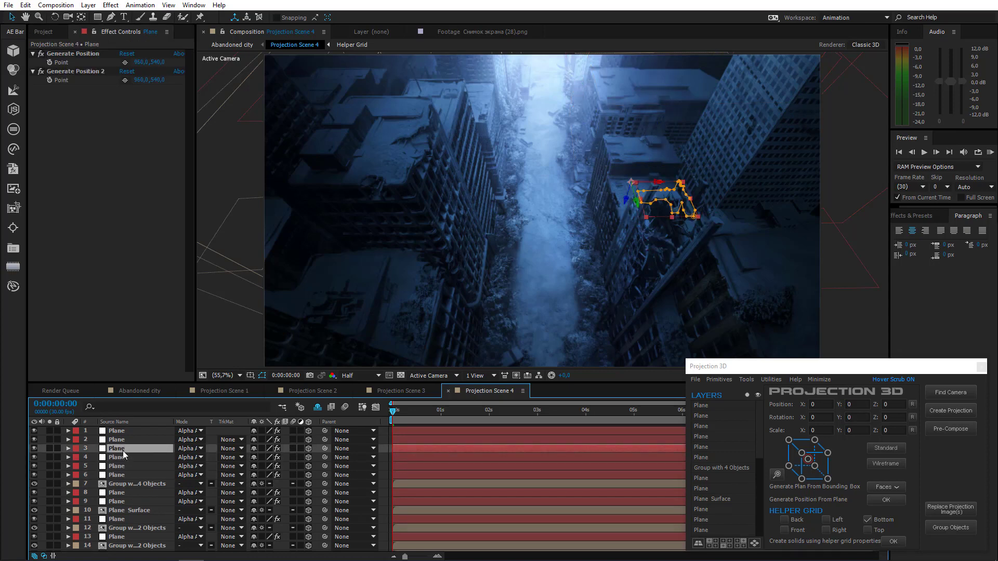
{"action": "left_click", "coordinate": [117, 439]}
{"action": "left_click", "coordinate": [117, 431]}
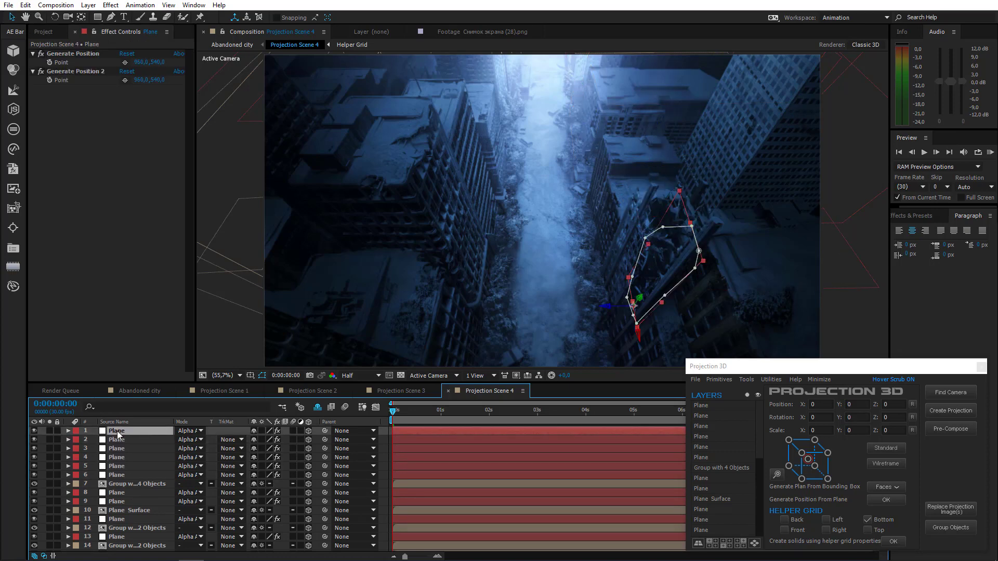
Step: Cut the first four Plane layers from Projection Scene 4 and paste them into Projection Scene 2
{"action": "left_click", "coordinate": [117, 456]}
{"action": "left_click", "coordinate": [124, 431], "text": "shift"}
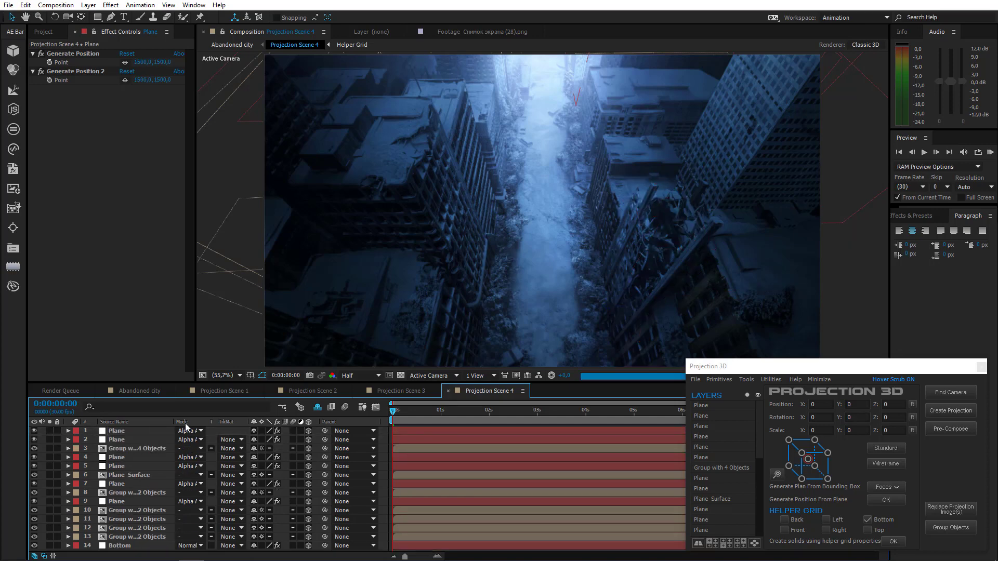
{"action": "left_click", "coordinate": [313, 391]}
{"action": "key", "text": "ctrl+v"}
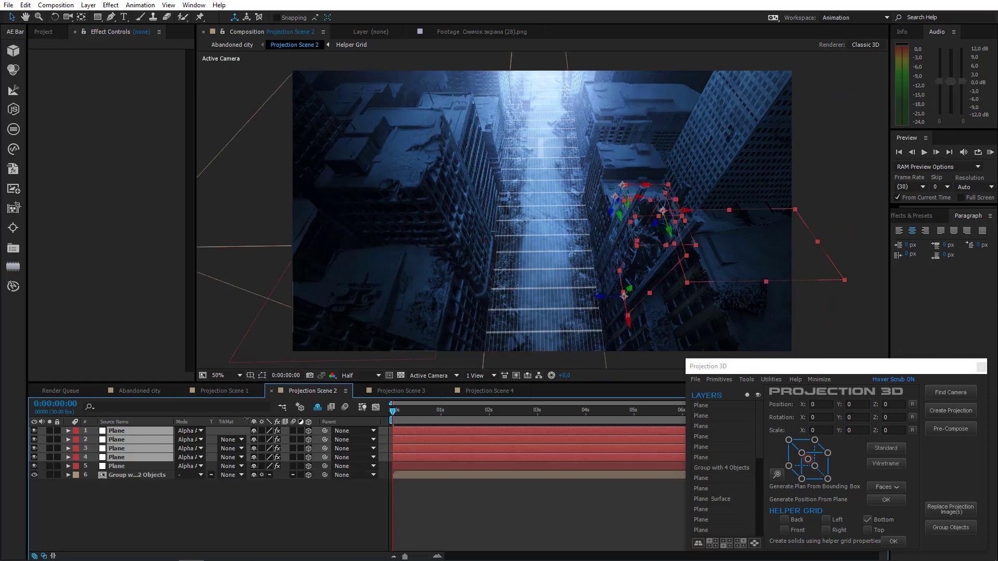
Step: Cut the two Plane layers directly below the 4 Objects group from Projection Scene 4 into Projection Scene 2 and clear the selection
{"action": "left_click", "coordinate": [478, 394]}
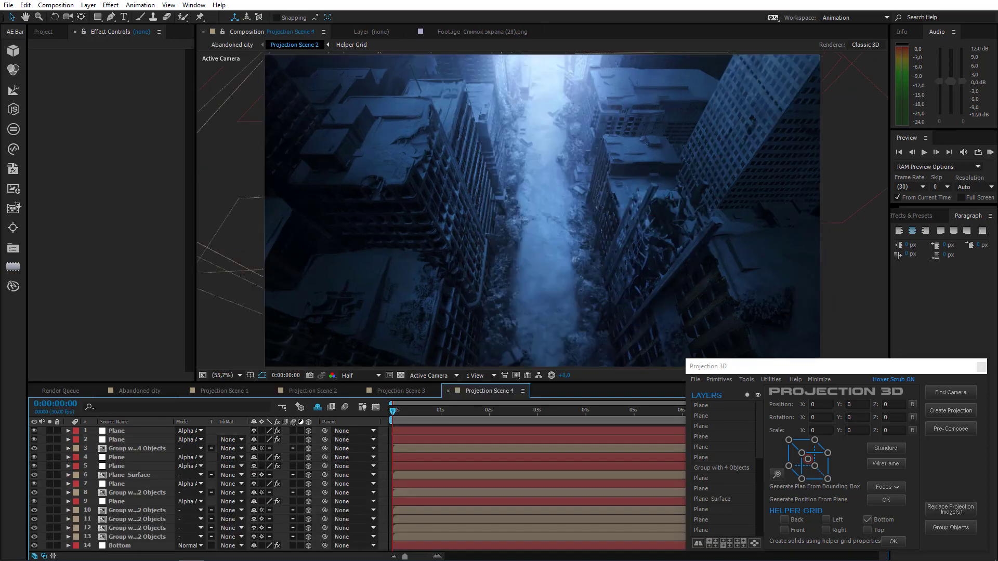
{"action": "left_click", "coordinate": [124, 446]}
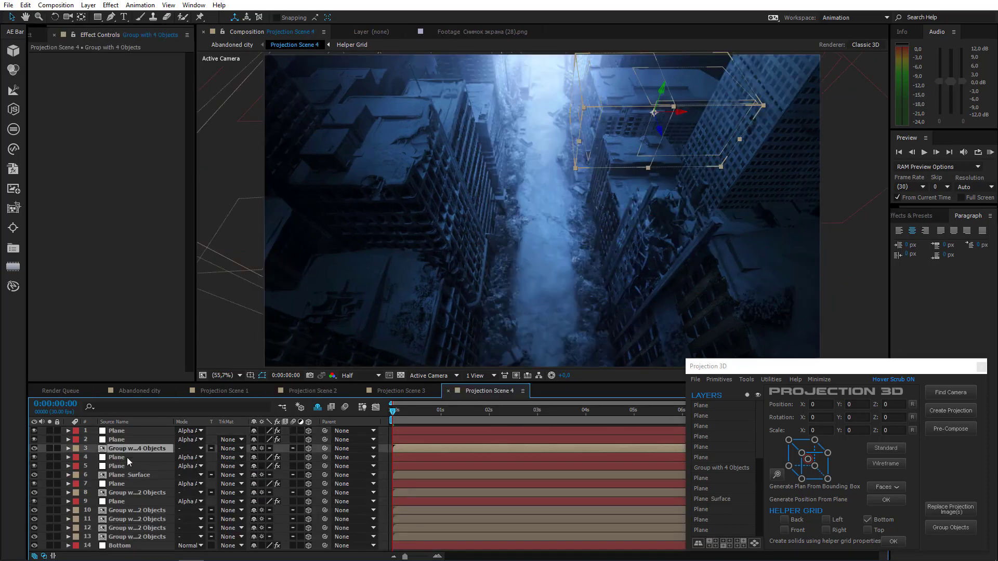
{"action": "left_click", "coordinate": [127, 457]}
{"action": "left_click", "coordinate": [123, 466], "text": "ctrl"}
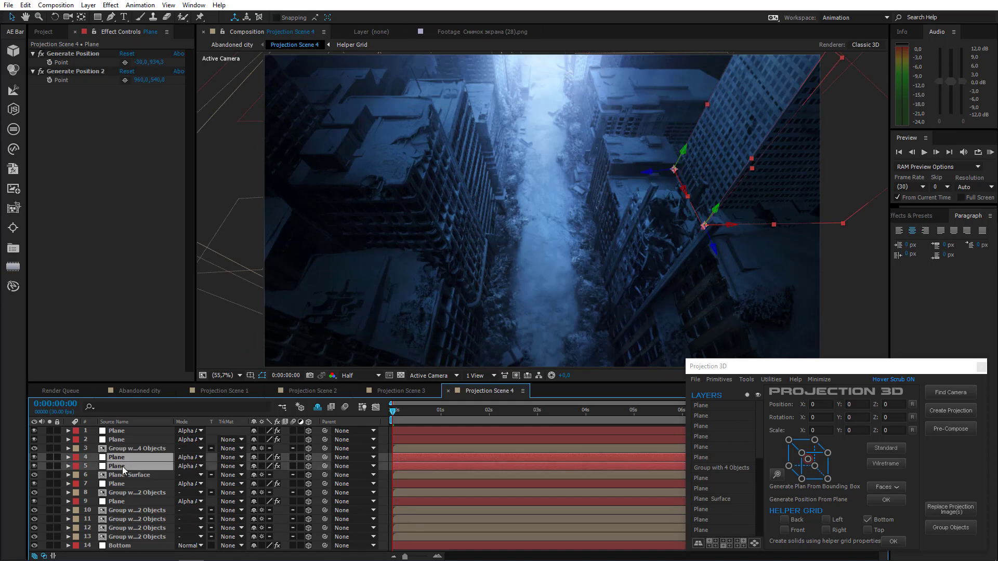
{"action": "key", "text": "Delete"}
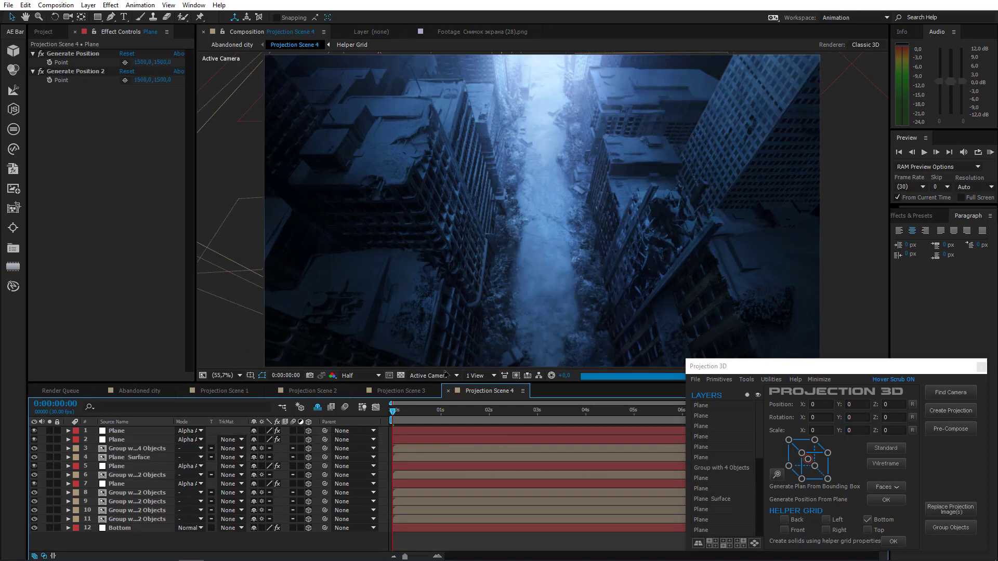
{"action": "left_click", "coordinate": [328, 391]}
{"action": "left_click", "coordinate": [207, 522]}
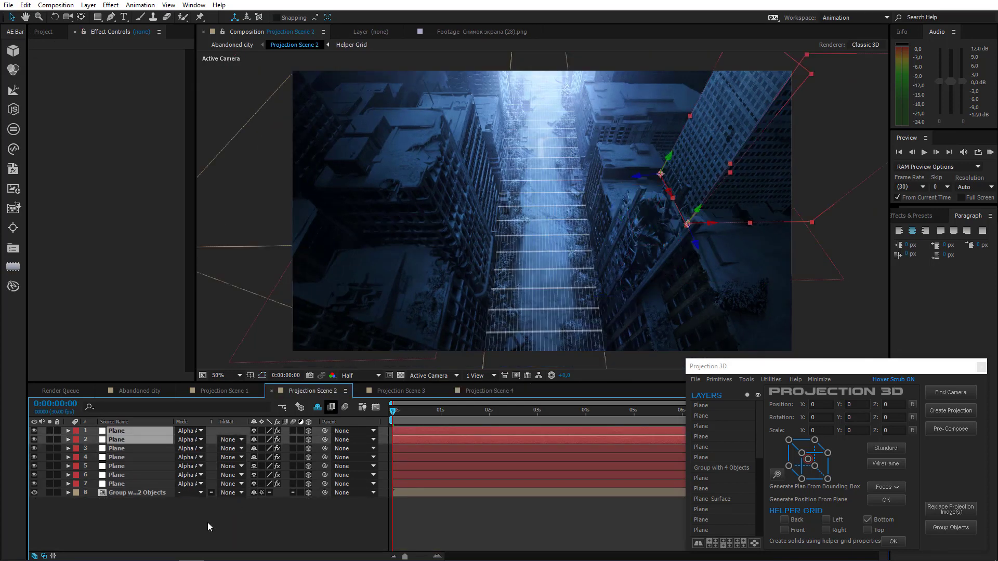
{"action": "left_click", "coordinate": [211, 521]}
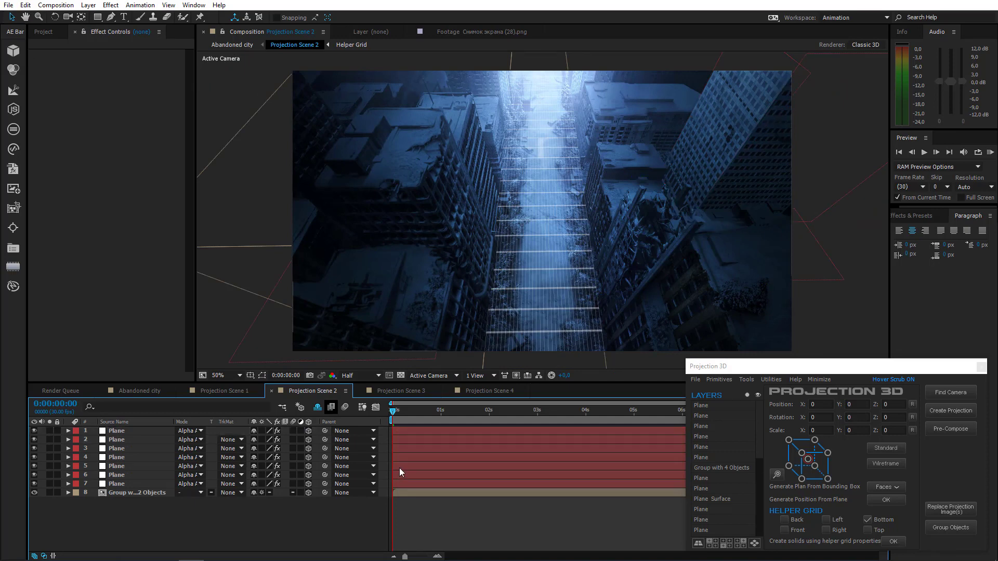
Step: Scrub the Abandoned city composition to 0:00:02:21 to check the soloed scenes and select the Projection Scene 2 layer
{"action": "left_click", "coordinate": [138, 393]}
{"action": "left_click_drag", "start_coordinate": [395, 411], "coordinate": [522, 416]}
{"action": "left_click", "coordinate": [128, 459]}
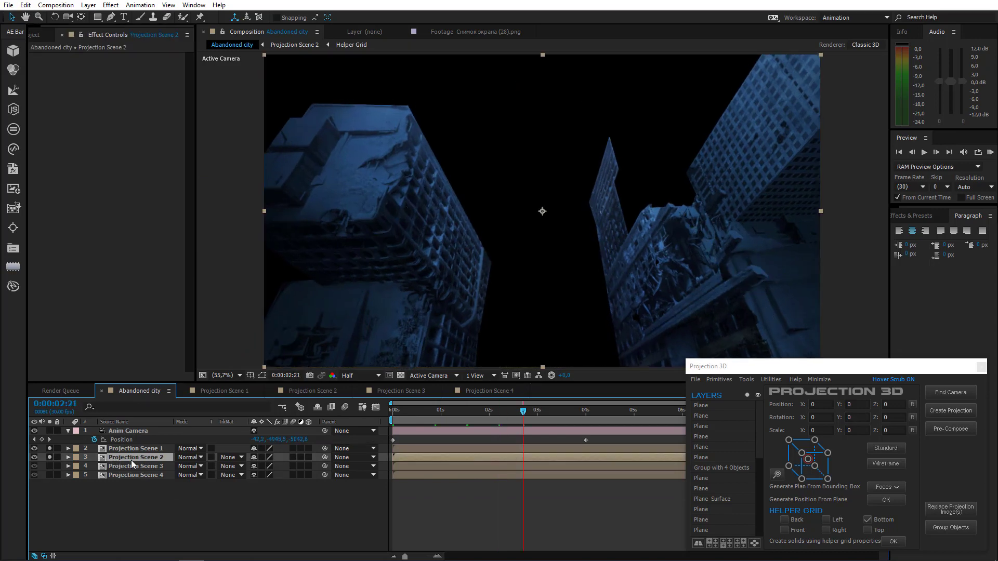
Step: Replace the projection image of Projection Scene 2 with Abandoned city 2.jpg
{"action": "left_click", "coordinate": [952, 510]}
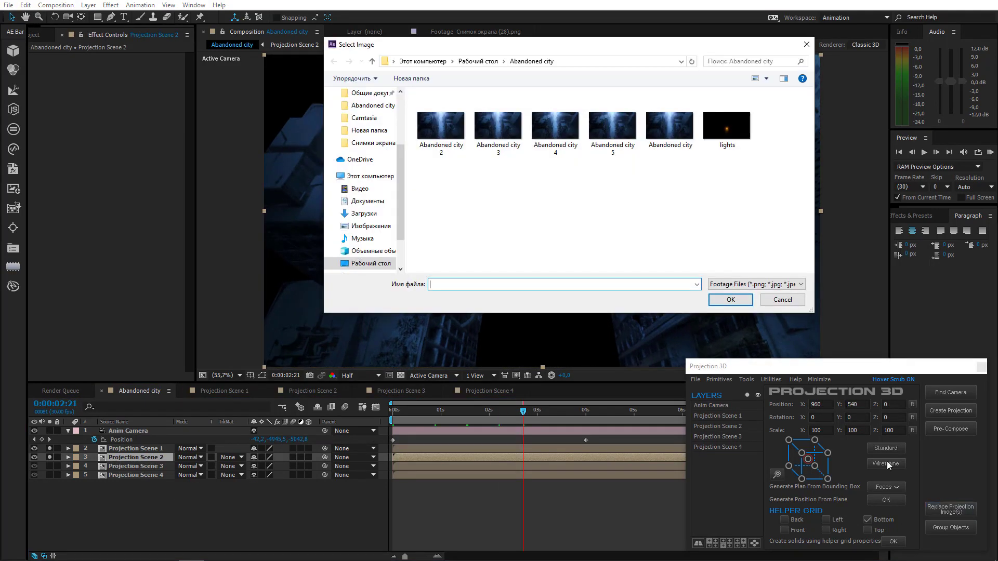
{"action": "double_click", "coordinate": [447, 133]}
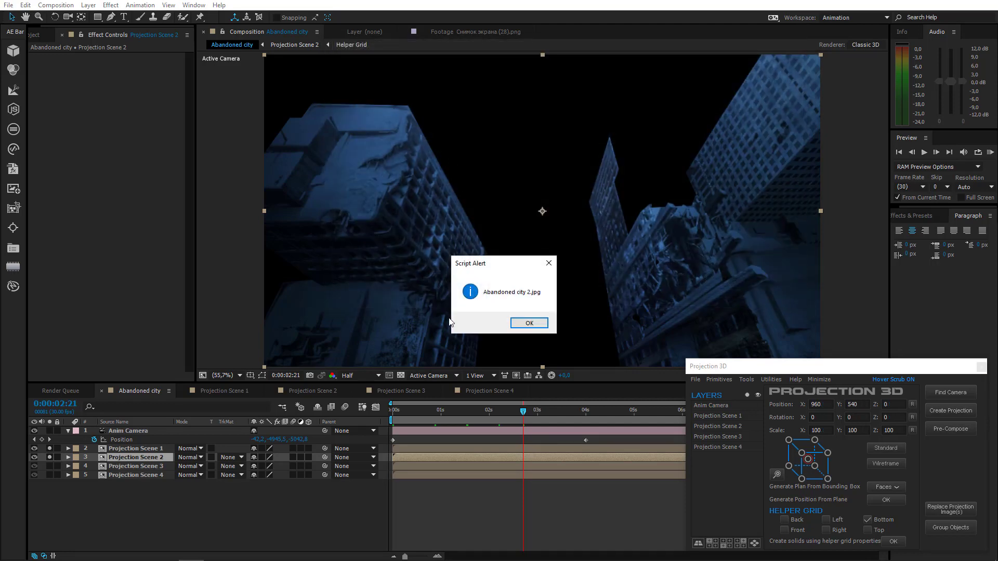
{"action": "left_click", "coordinate": [541, 325]}
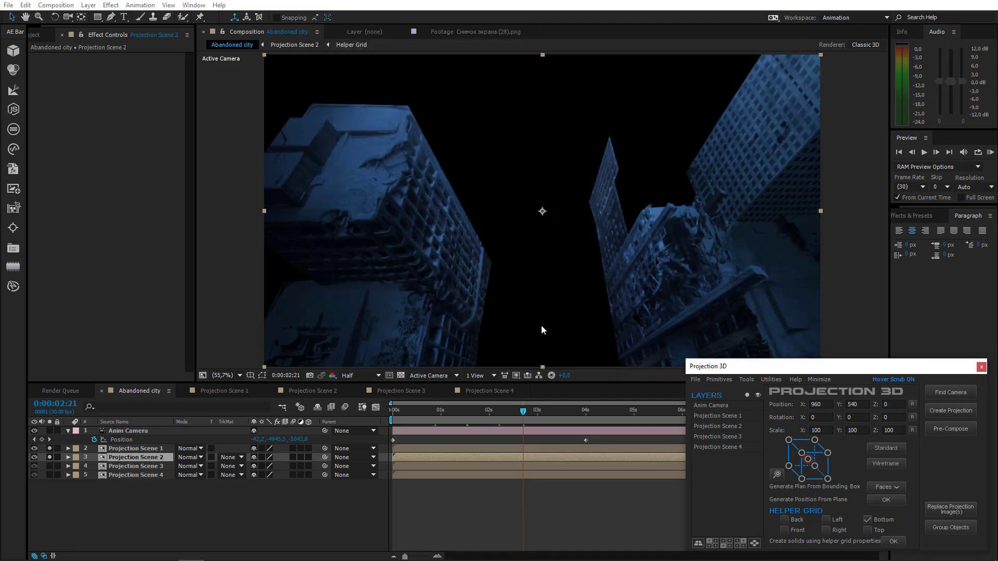
Step: Return to the first frame and preview the camera move with Projection Scenes 1 and 2 soloed
{"action": "left_click_drag", "start_coordinate": [517, 419], "coordinate": [276, 423]}
{"action": "left_click", "coordinate": [580, 415]}
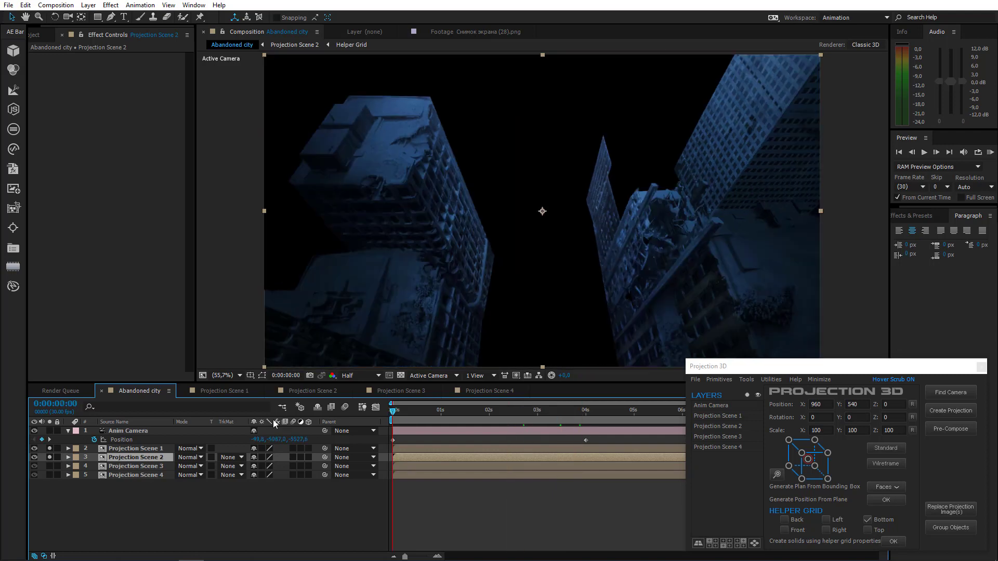
{"action": "left_click", "coordinate": [990, 153]}
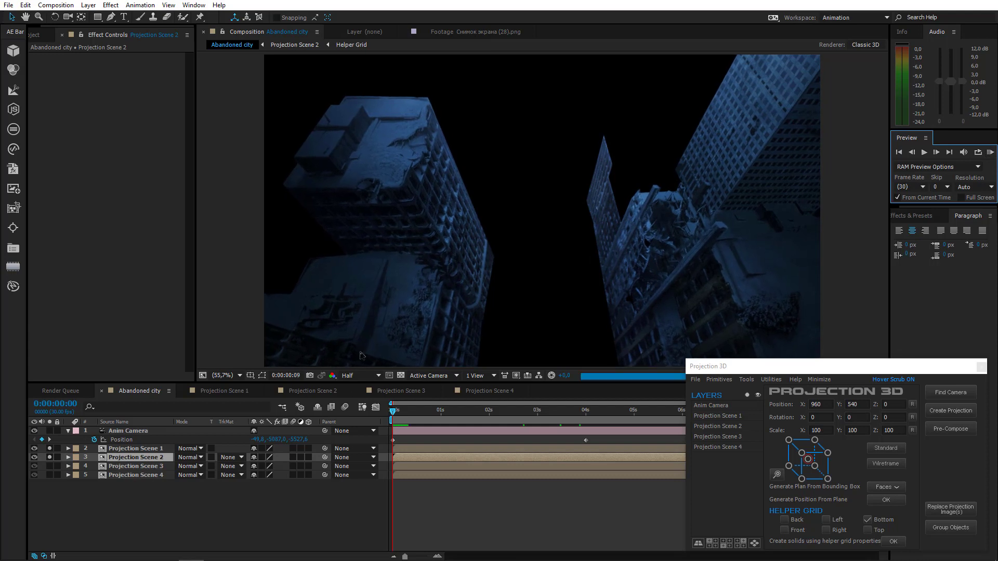
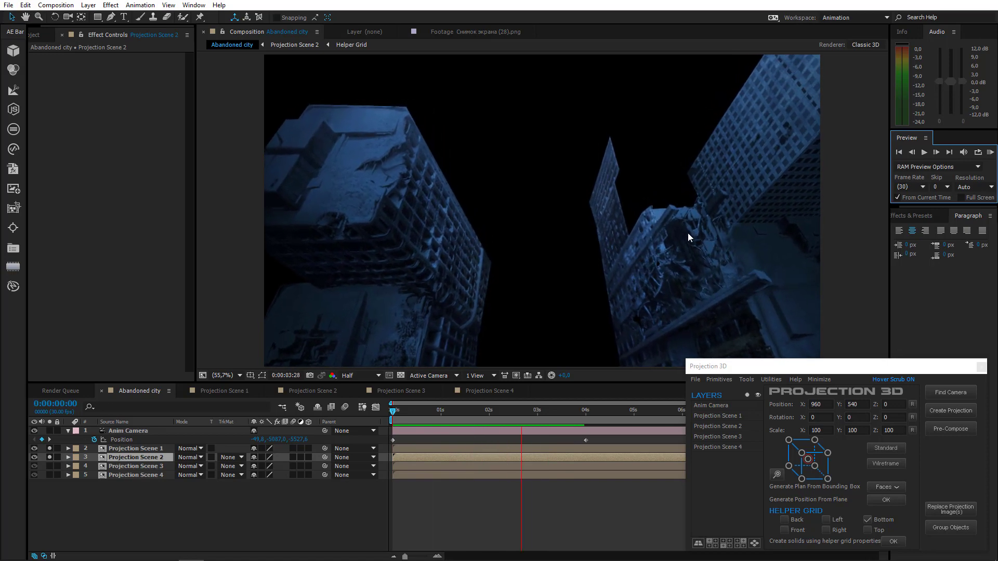
{"action": "key", "text": "space"}
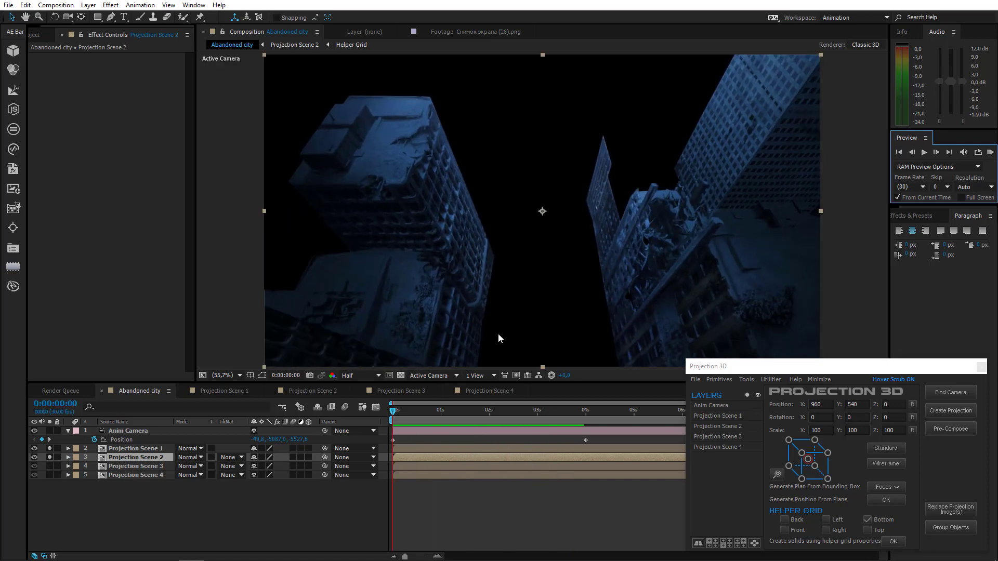
Step: In Projection Scene 2, go through the first three Plane layers and turn on the display of mask paths
{"action": "left_click", "coordinate": [307, 391]}
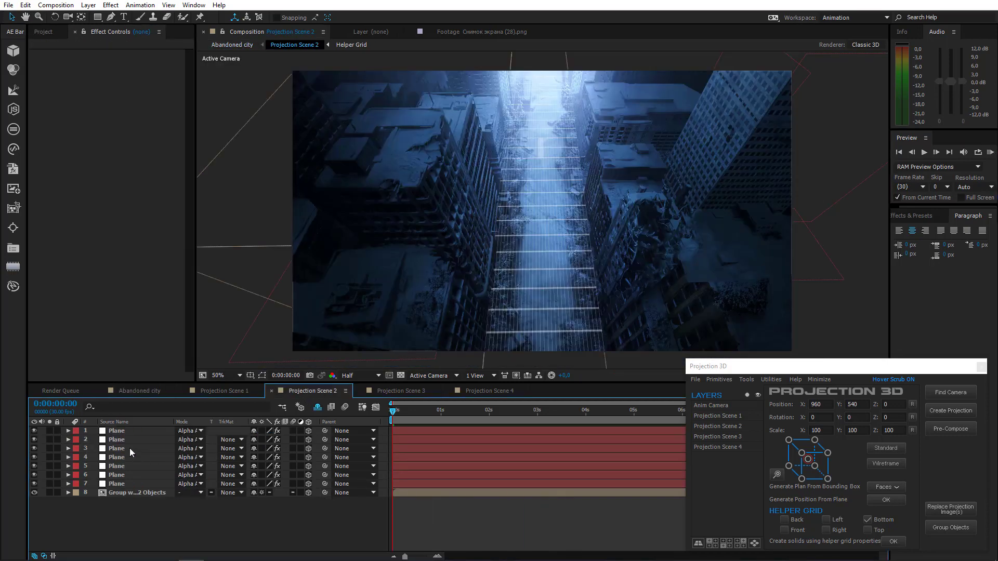
{"action": "left_click", "coordinate": [122, 431]}
{"action": "left_click", "coordinate": [123, 440]}
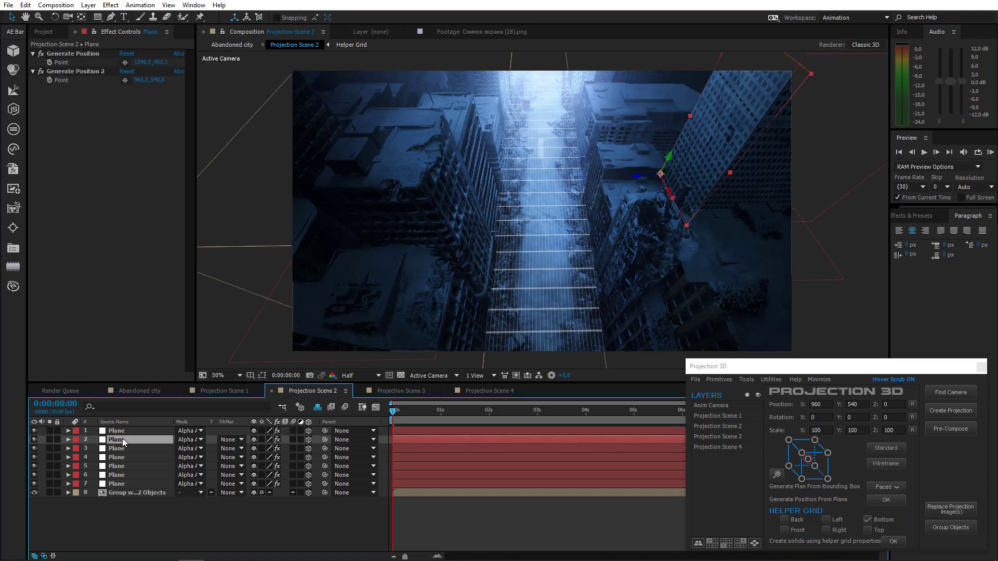
{"action": "left_click", "coordinate": [123, 447]}
{"action": "left_click", "coordinate": [261, 376]}
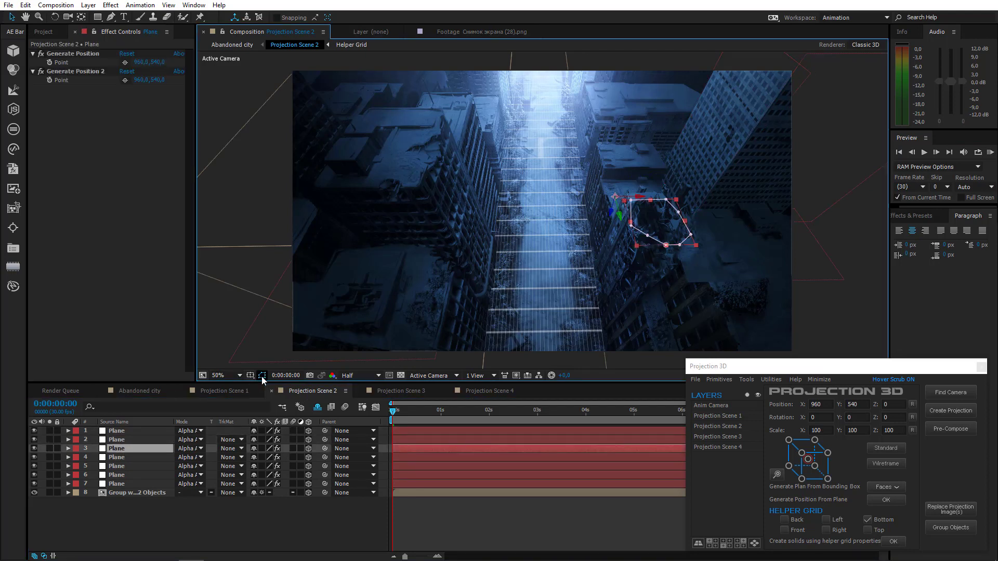
Step: Shift the fifth Plane layer, covering the dark rooftop beside the rubble, slightly left along its X axis
{"action": "left_click", "coordinate": [117, 458]}
{"action": "left_click", "coordinate": [118, 466]}
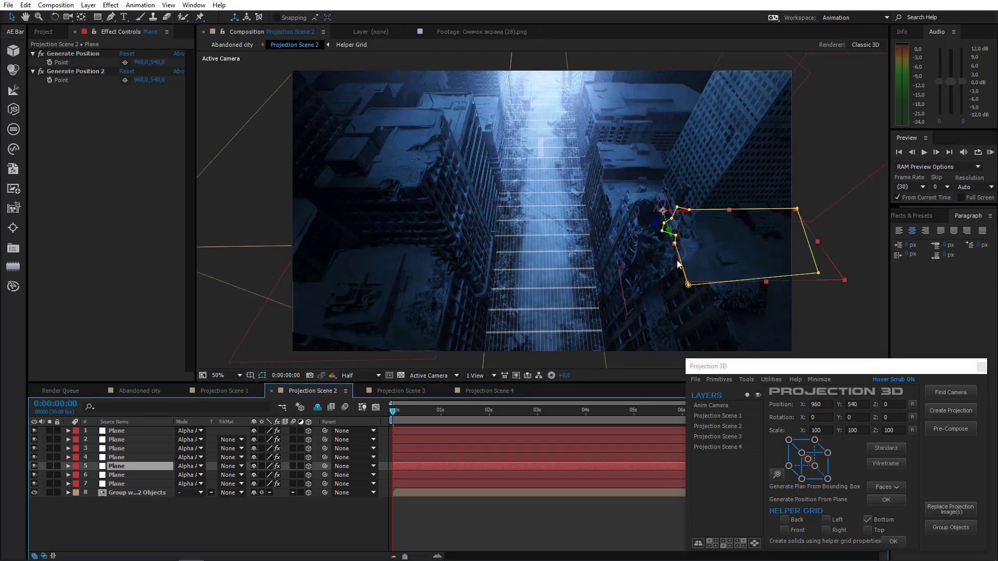
{"action": "scroll", "coordinate": [682, 257], "scroll_direction": "up", "scroll_amount": 2}
{"action": "left_click_drag", "start_coordinate": [716, 260], "coordinate": [516, 230]}
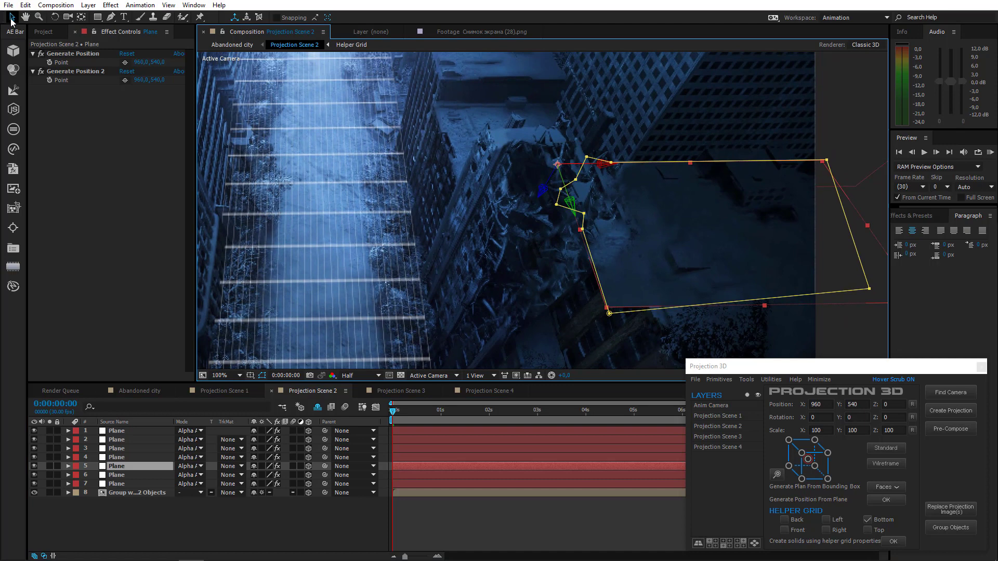
{"action": "left_click", "coordinate": [11, 19]}
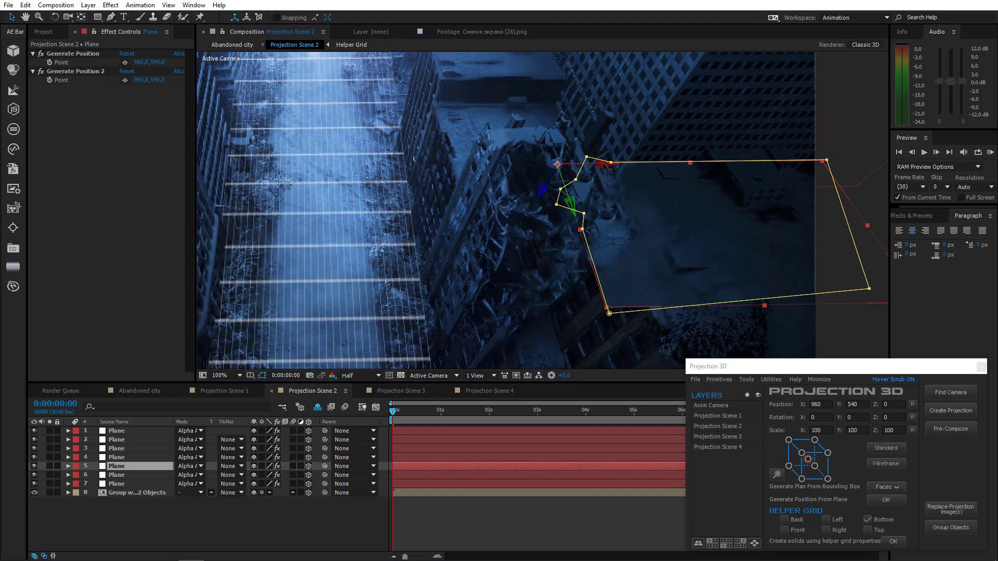
{"action": "left_click_drag", "start_coordinate": [597, 166], "coordinate": [570, 171]}
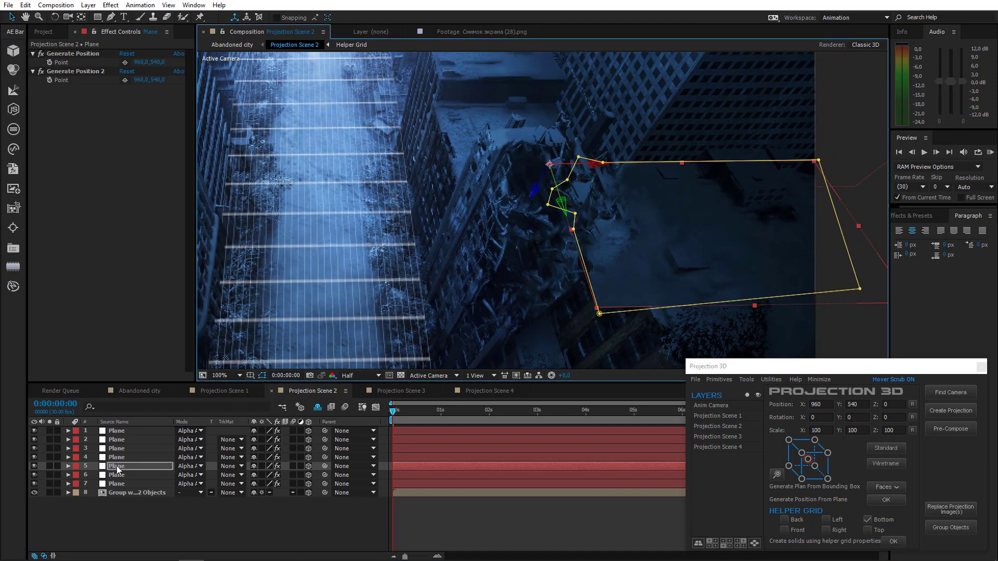
Step: Pull in the right-hand mask vertices of the sixth Plane layer to tighten its mask around the rubble
{"action": "left_click", "coordinate": [117, 475]}
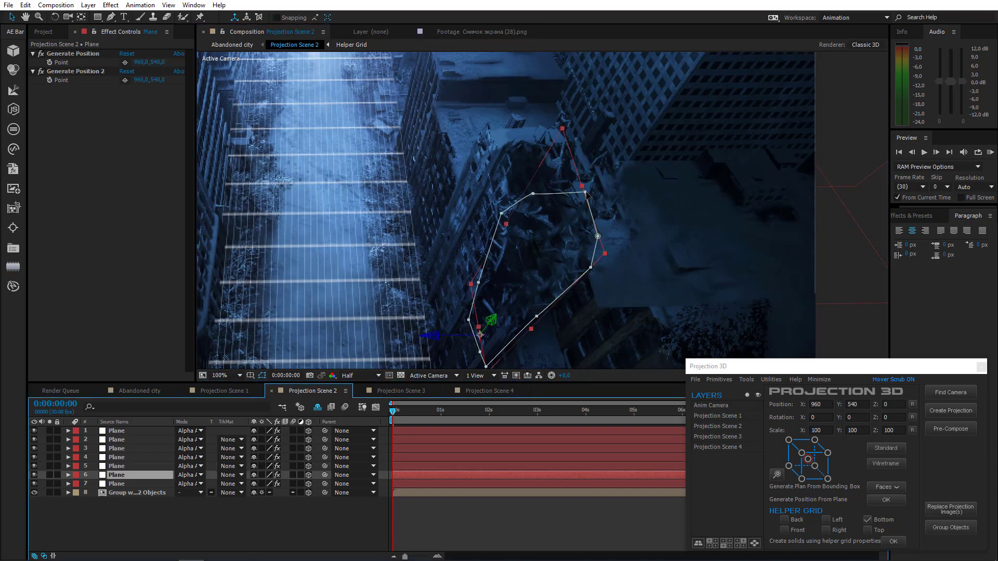
{"action": "left_click_drag", "start_coordinate": [585, 192], "coordinate": [574, 285]}
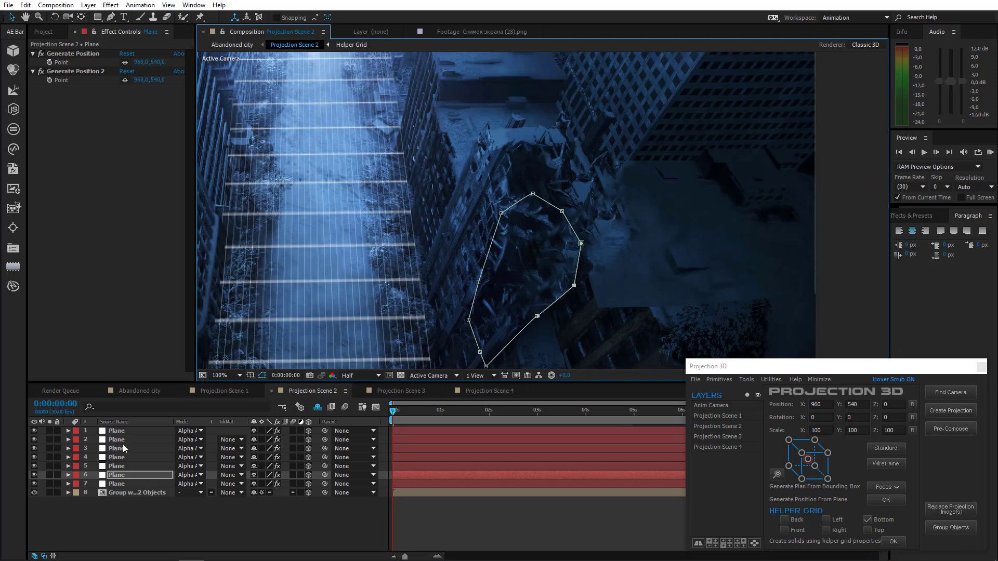
Step: Preview the Abandoned city composition from the start to check the adjusted Projection Scene 2 planes
{"action": "left_click", "coordinate": [151, 392]}
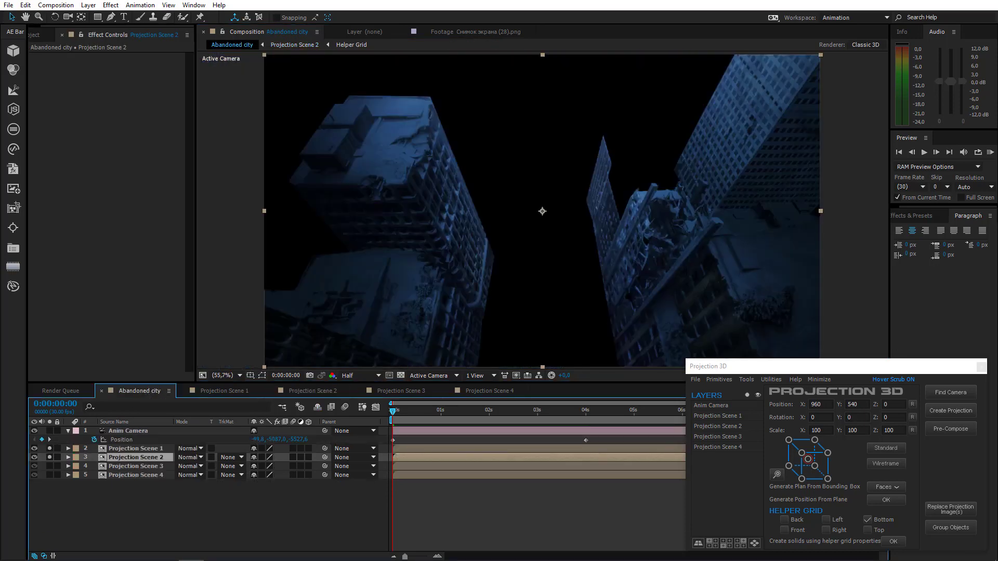
{"action": "key", "text": "space"}
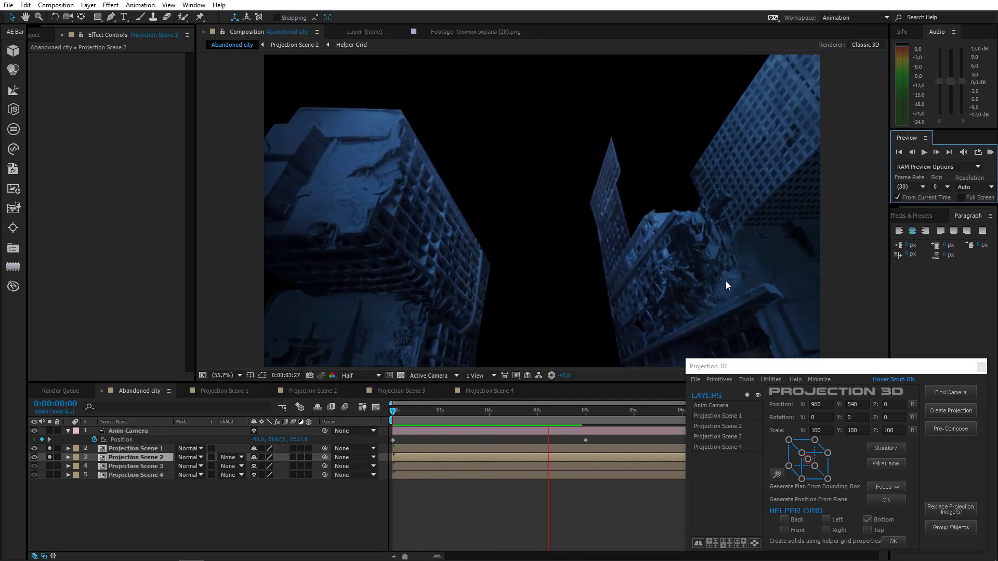
{"action": "key", "text": "space"}
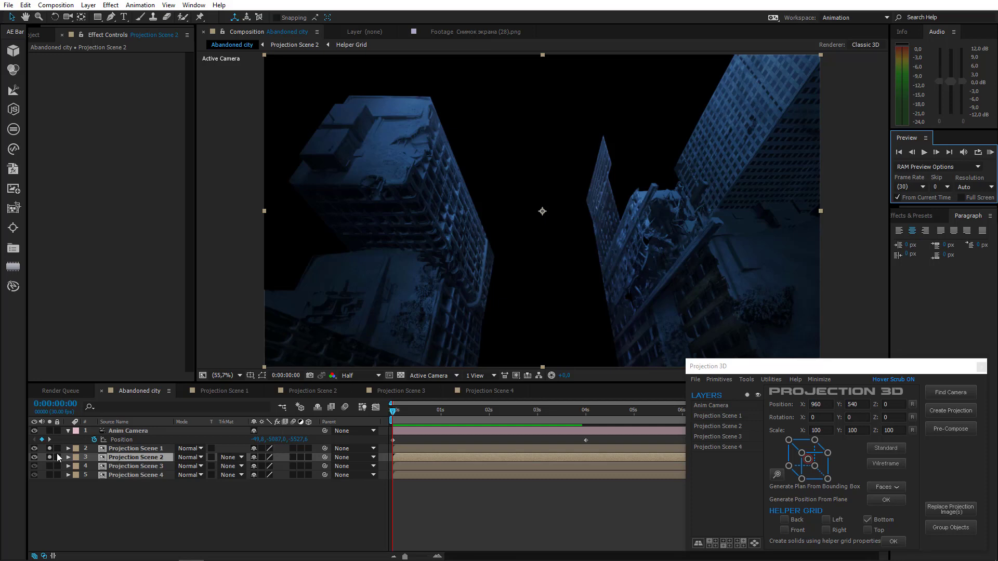
Step: Solo the Projection Scene 3 layer, and cut the lowest 2 Objects group from Projection Scene 4 into the Projection Scene 3 composition
{"action": "left_click", "coordinate": [49, 466]}
{"action": "left_click", "coordinate": [133, 466]}
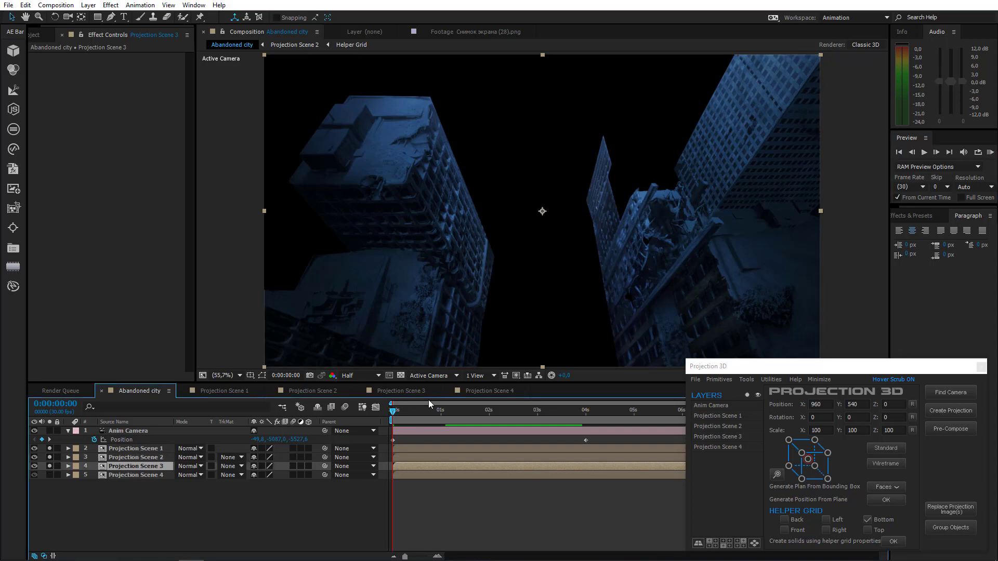
{"action": "left_click", "coordinate": [469, 392]}
{"action": "left_click", "coordinate": [130, 519]}
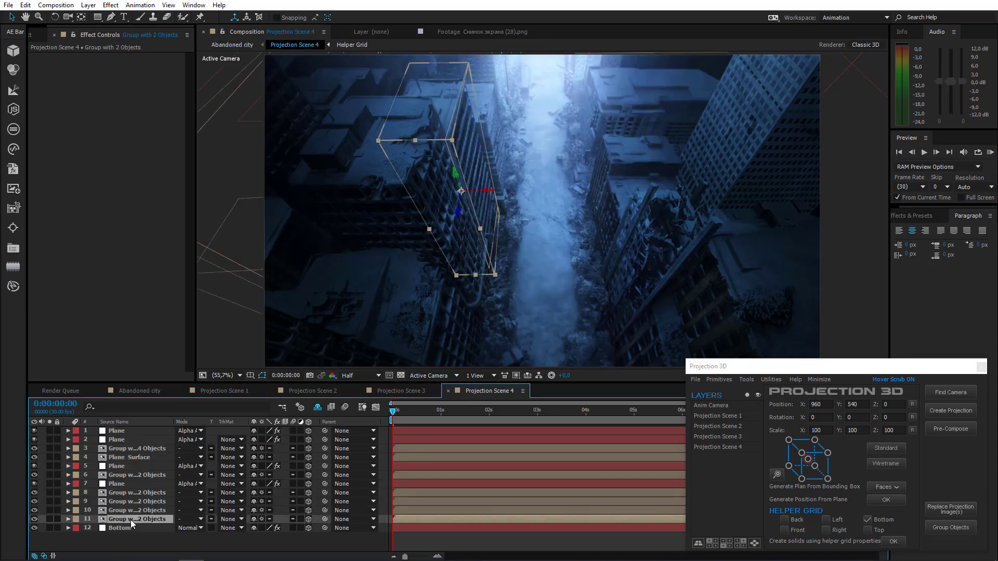
{"action": "left_click", "coordinate": [414, 390]}
{"action": "left_click", "coordinate": [312, 431]}
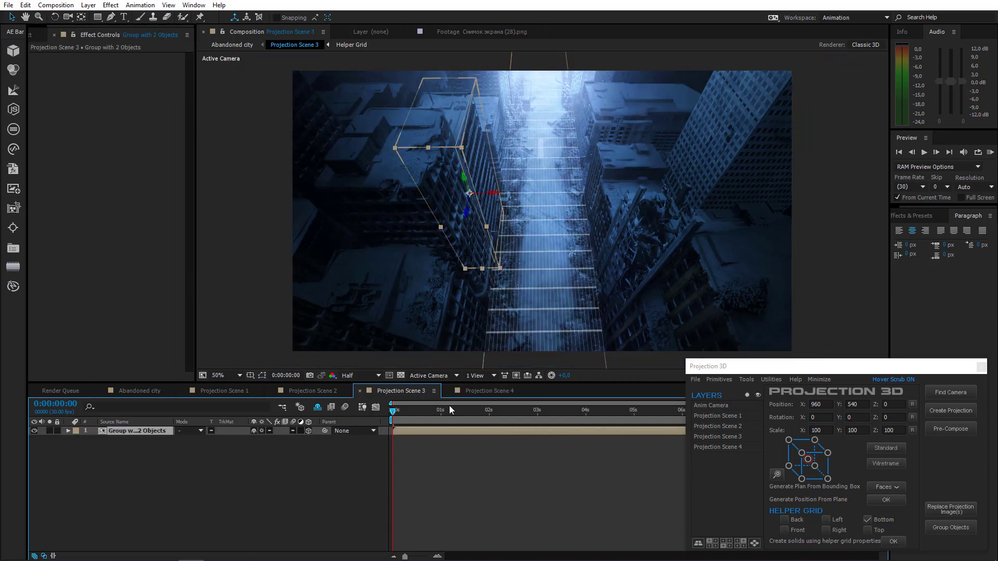
Step: Inspect the lower layers of Projection Scene 4, and cut Plane Surface and the Plane directly below it into Projection Scene 3
{"action": "left_click", "coordinate": [473, 391]}
{"action": "left_click", "coordinate": [125, 509]}
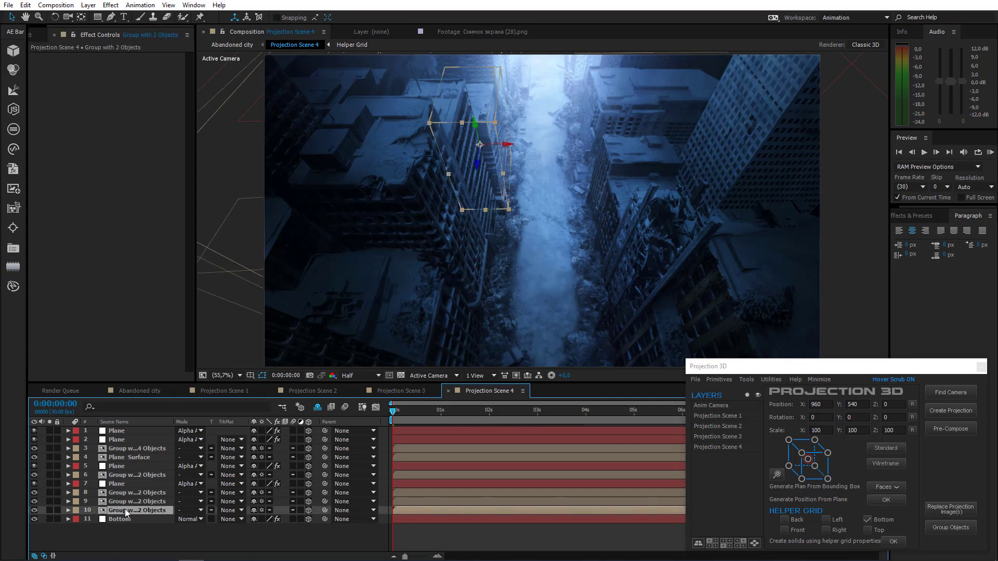
{"action": "left_click", "coordinate": [120, 502]}
{"action": "left_click", "coordinate": [125, 493]}
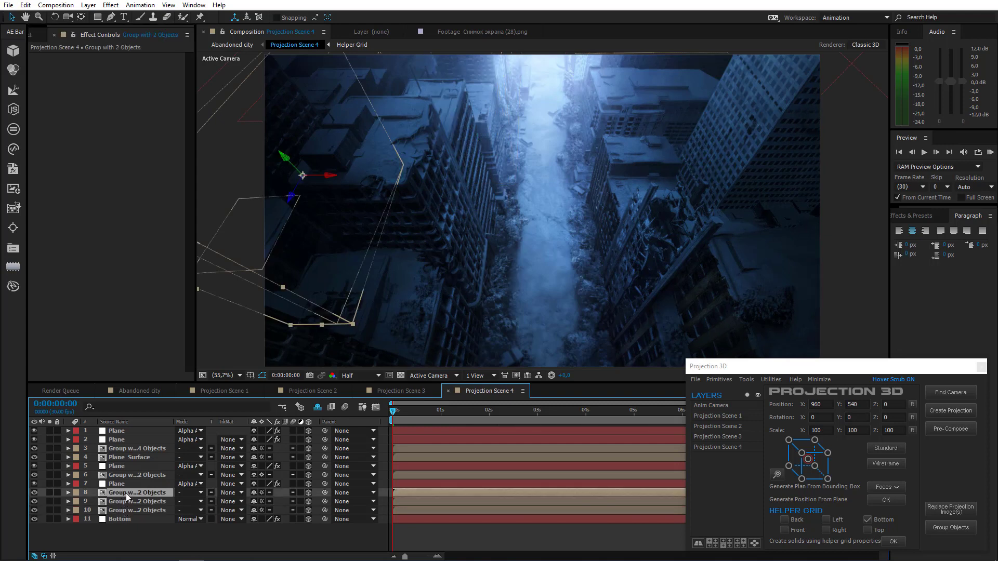
{"action": "left_click", "coordinate": [117, 484]}
{"action": "left_click", "coordinate": [124, 476]}
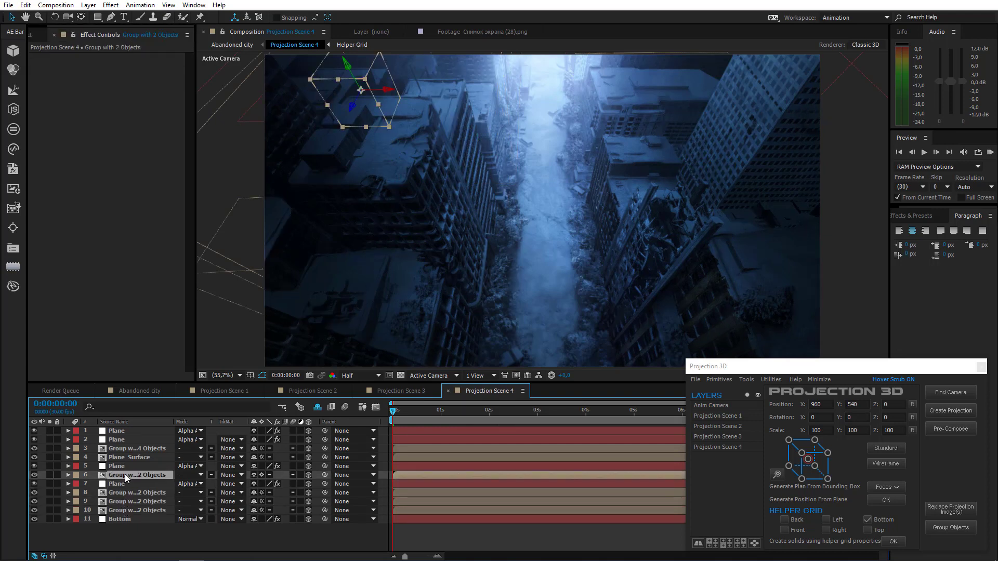
{"action": "left_click", "coordinate": [117, 466]}
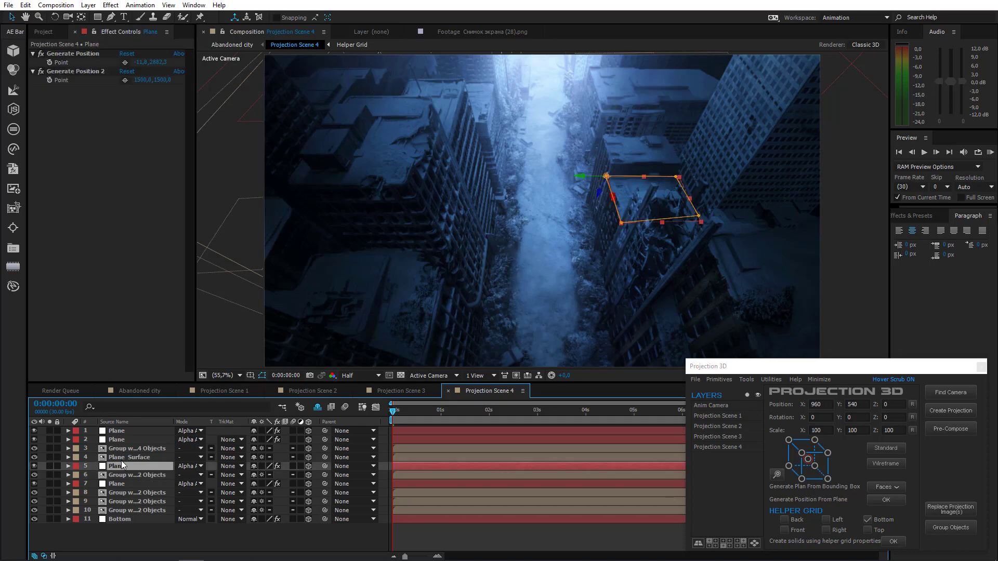
{"action": "left_click", "coordinate": [120, 459], "text": "shift"}
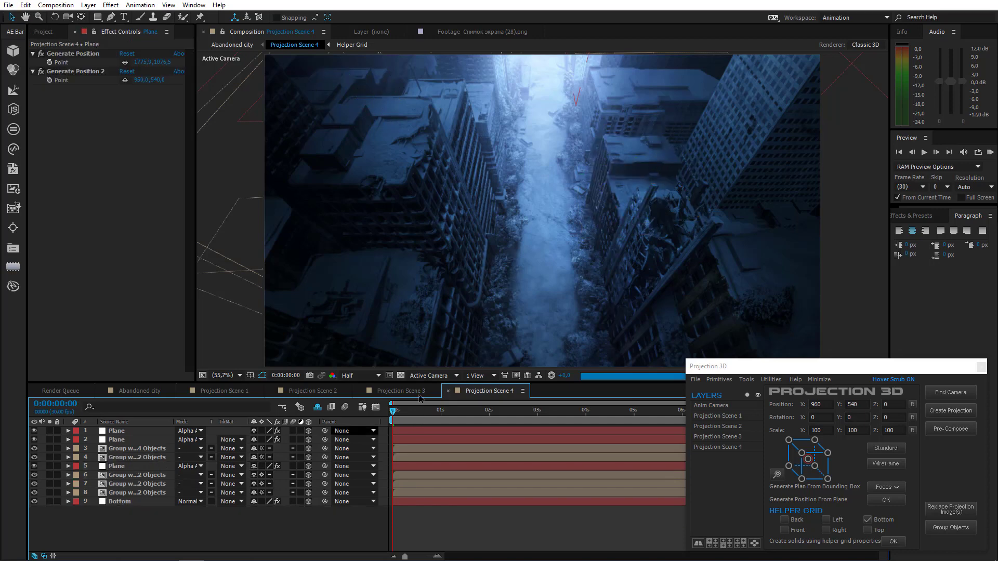
{"action": "left_click", "coordinate": [400, 390]}
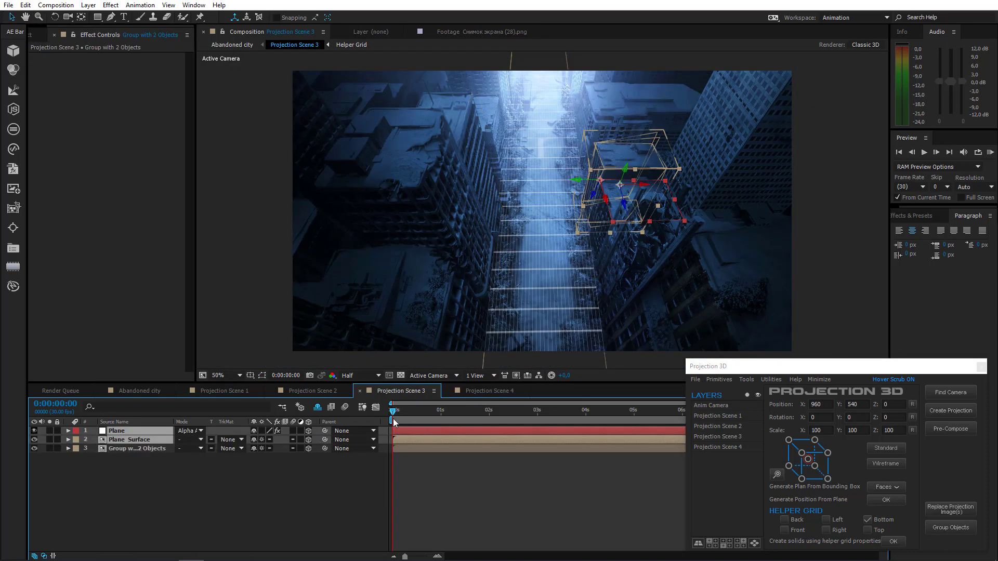
Step: At 0:00:03:28 in Abandoned city, replace the projection image of Projection Scene 3 with Abandoned city 3
{"action": "left_click", "coordinate": [488, 390]}
{"action": "left_click", "coordinate": [133, 392]}
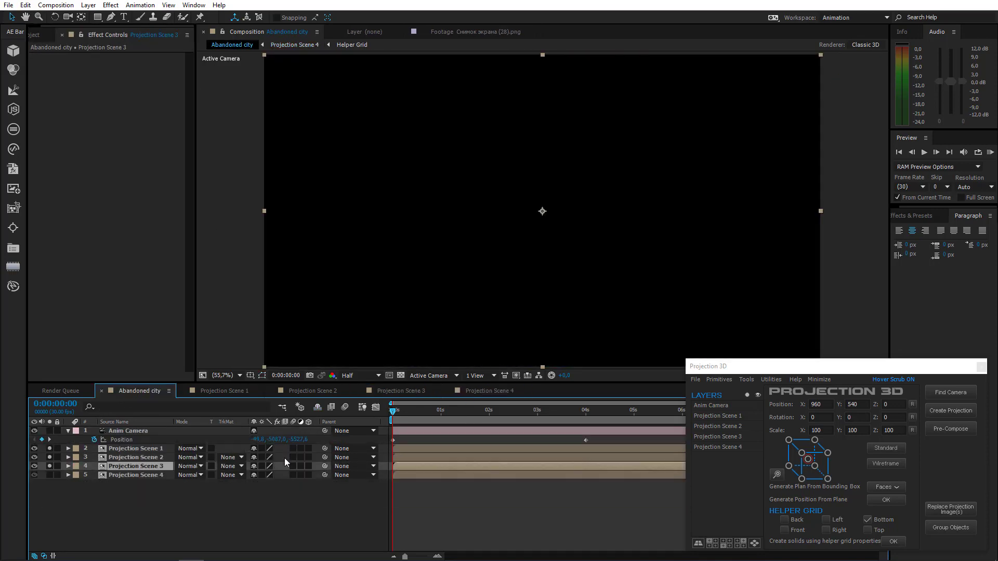
{"action": "left_click_drag", "start_coordinate": [566, 415], "coordinate": [582, 414]}
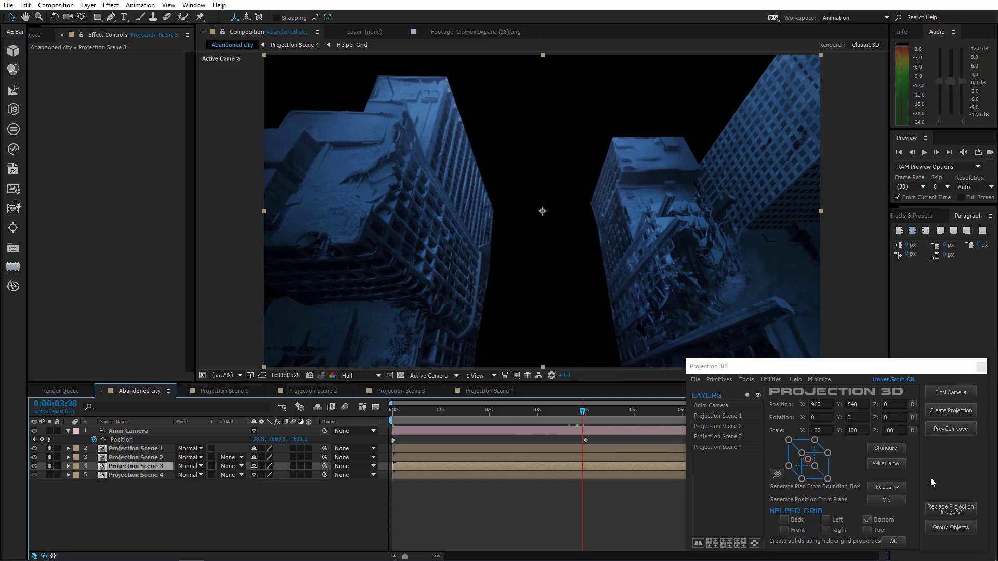
{"action": "left_click", "coordinate": [950, 508]}
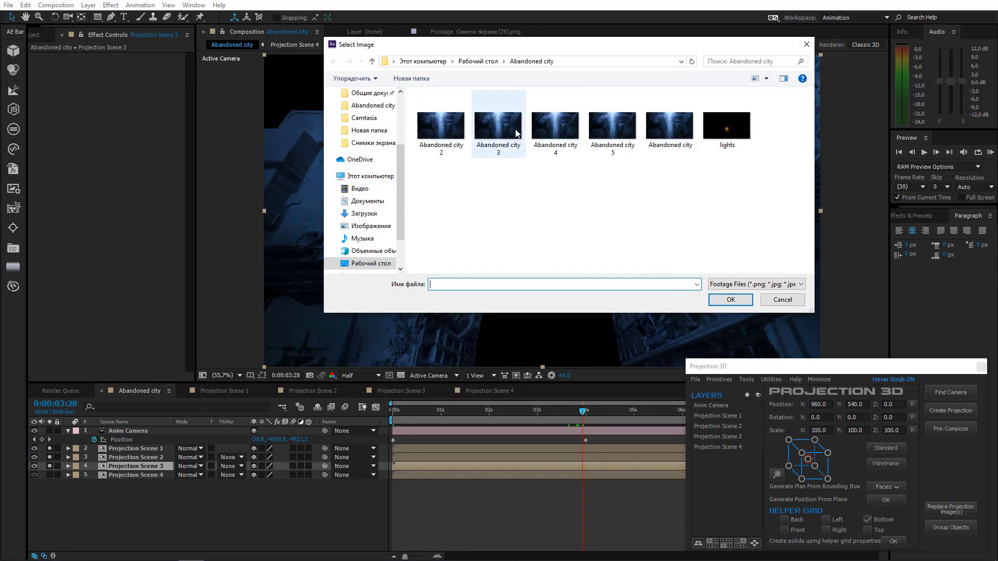
{"action": "double_click", "coordinate": [516, 132]}
{"action": "left_click", "coordinate": [534, 326]}
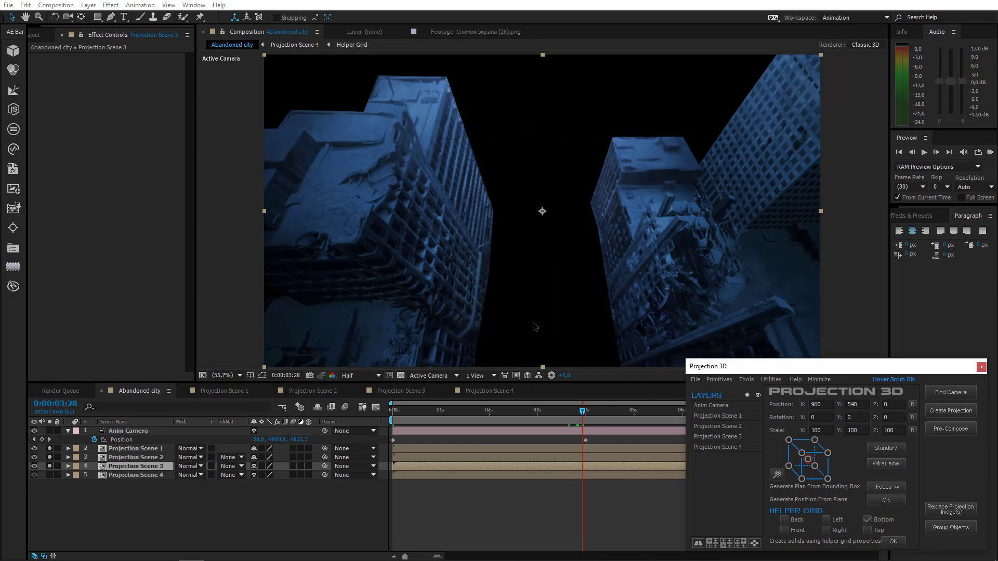
Step: Scrub Abandoned city back to the start, unsolo the three projection scenes, and check the full scene at 0:00:04:00
{"action": "left_click", "coordinate": [489, 411]}
{"action": "left_click_drag", "start_coordinate": [489, 414], "coordinate": [315, 408]}
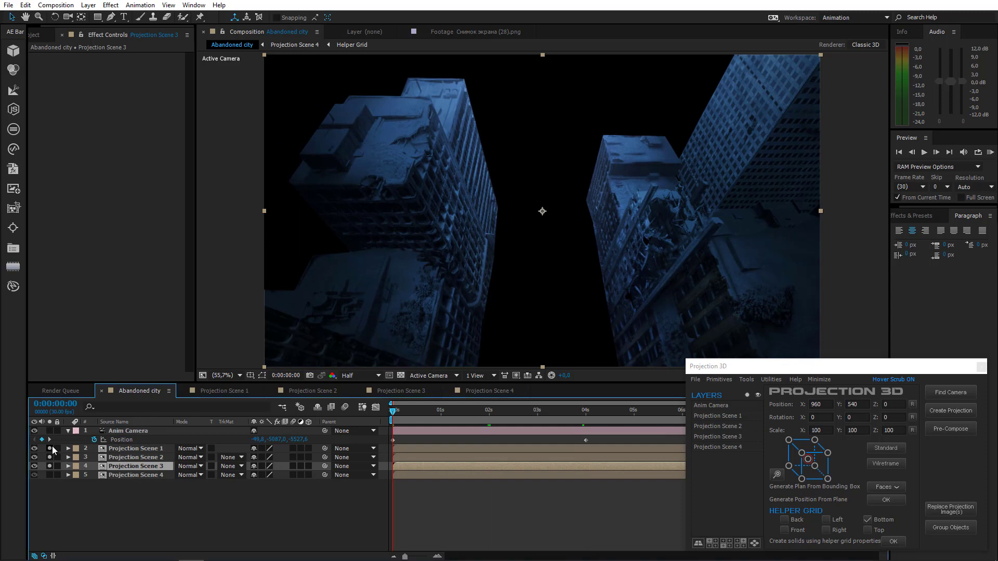
{"action": "left_click", "coordinate": [51, 463]}
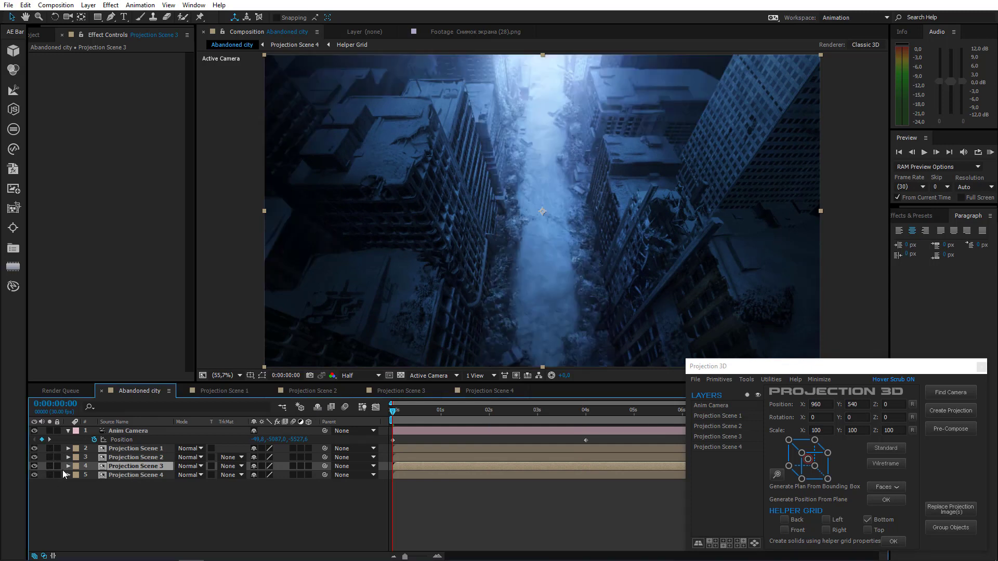
{"action": "left_click", "coordinate": [585, 410]}
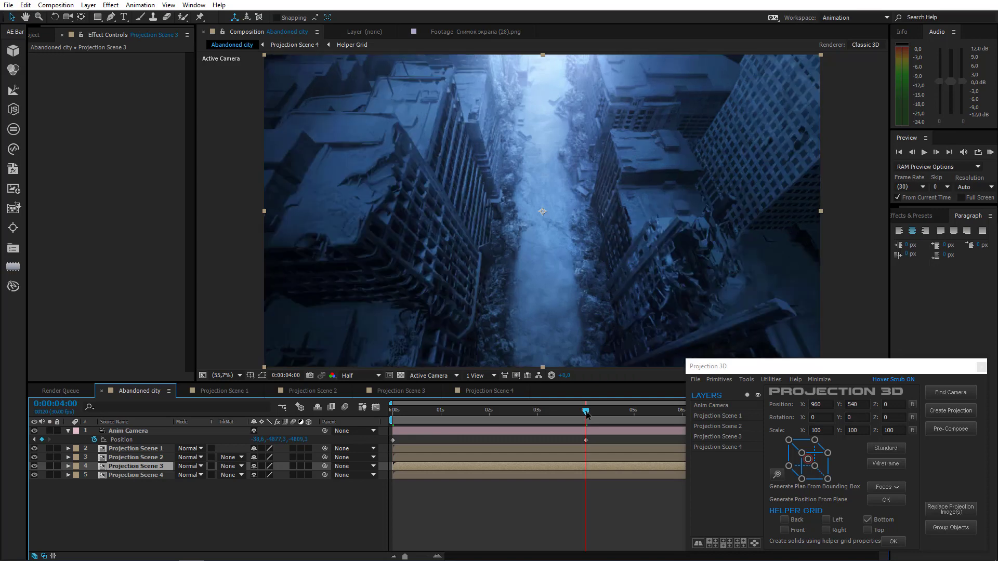
Step: Replace the projection image of Projection Scene 4 with Abandoned city 4
{"action": "left_click", "coordinate": [153, 476]}
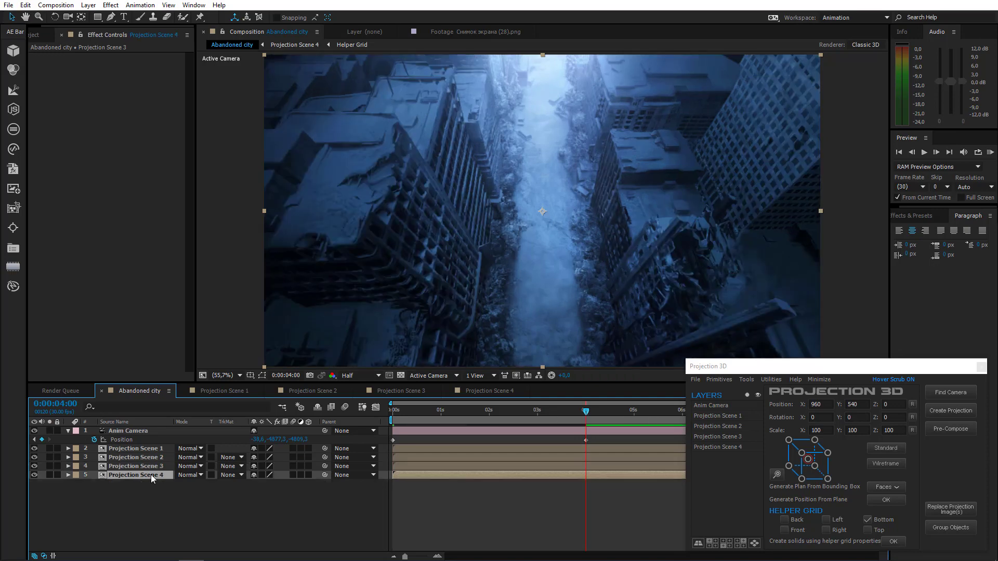
{"action": "left_click", "coordinate": [954, 508]}
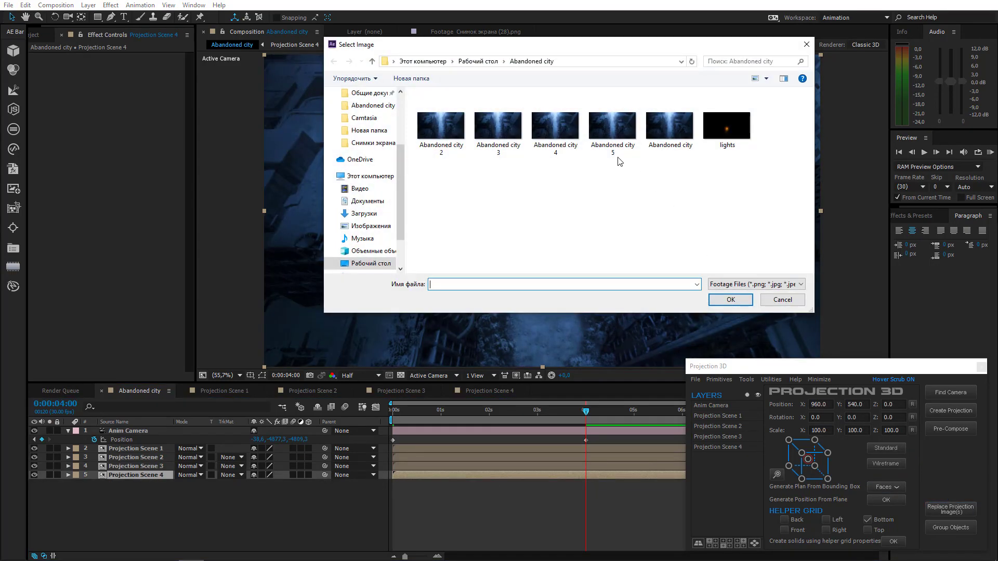
{"action": "double_click", "coordinate": [555, 127]}
{"action": "left_click", "coordinate": [525, 323]}
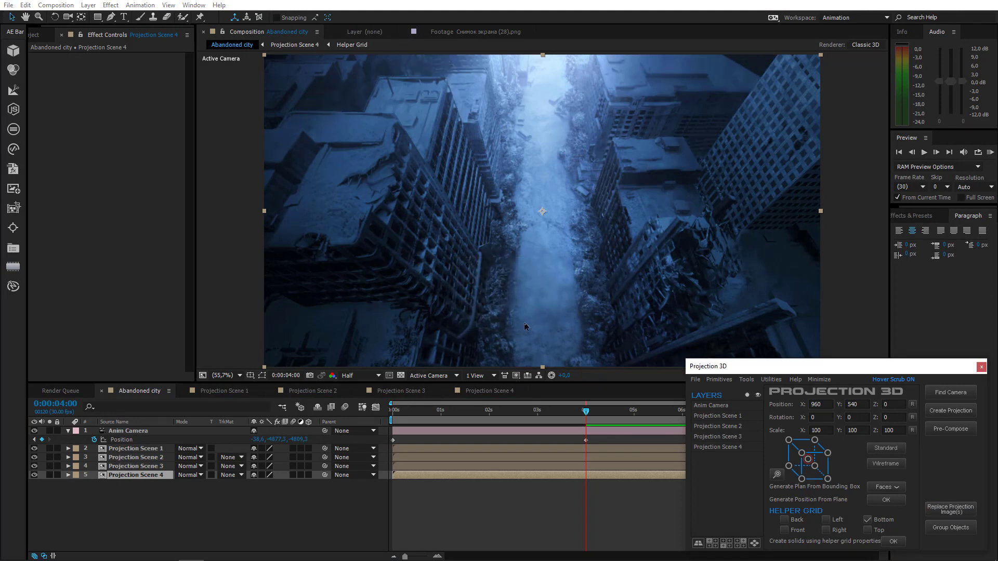
Step: Preview the Abandoned city camera move from the first frame, and clear the layer selection
{"action": "left_click", "coordinate": [458, 405]}
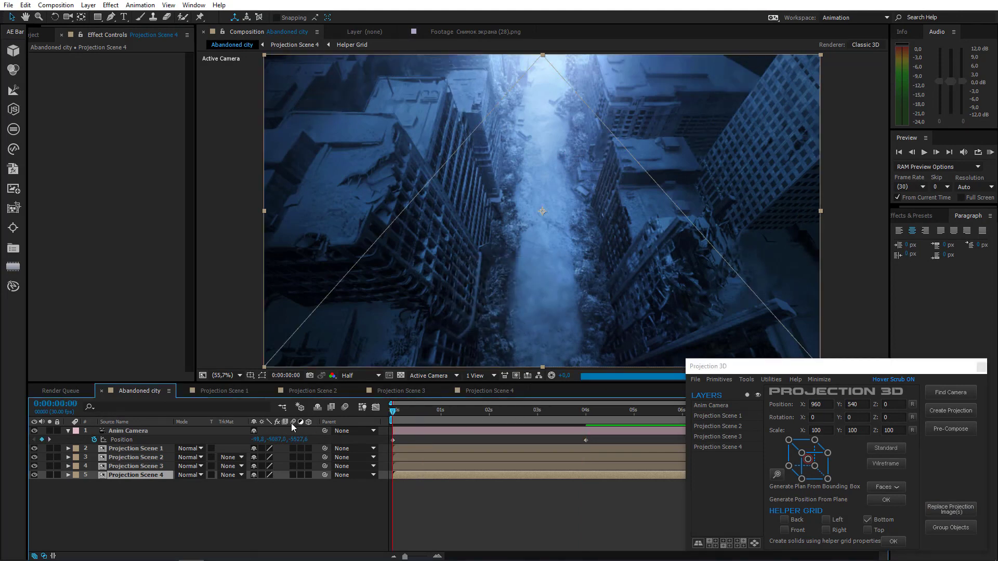
{"action": "key", "text": "Home"}
{"action": "left_click", "coordinate": [990, 152]}
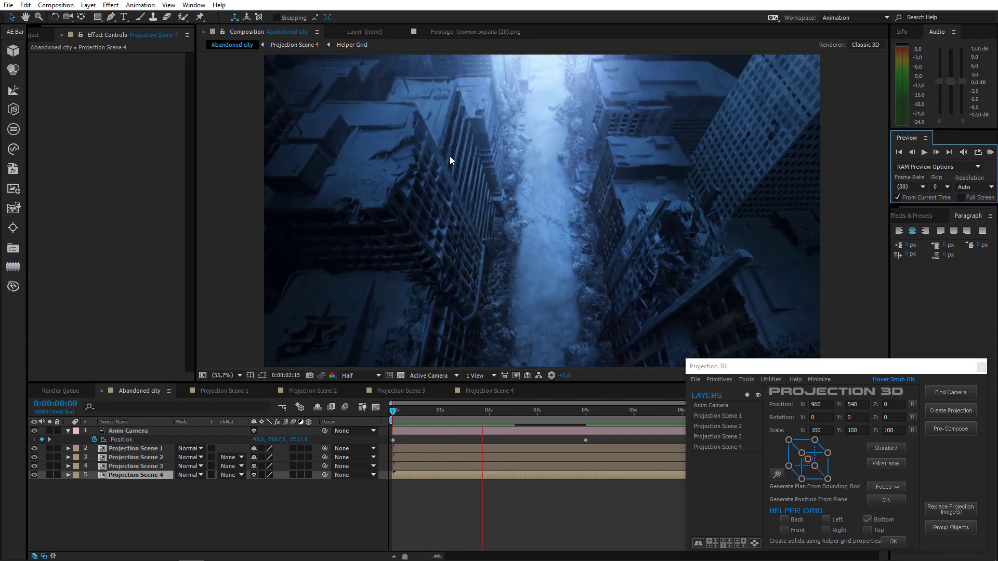
{"action": "key", "text": "space"}
{"action": "left_click", "coordinate": [271, 492]}
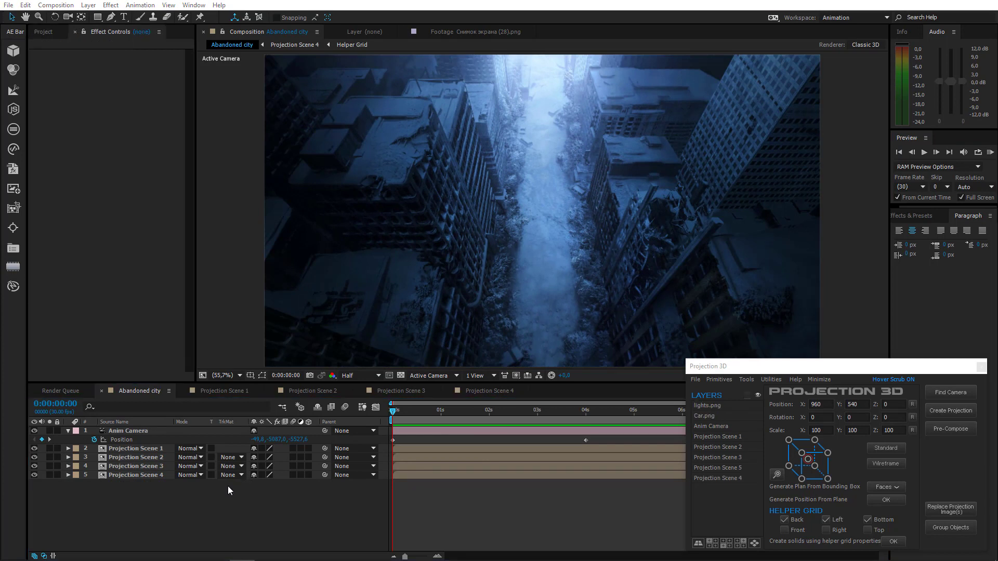
Step: Import the Car image into the Abandoned city composition through Projection 3D
{"action": "left_click", "coordinate": [698, 378]}
{"action": "left_click", "coordinate": [706, 388]}
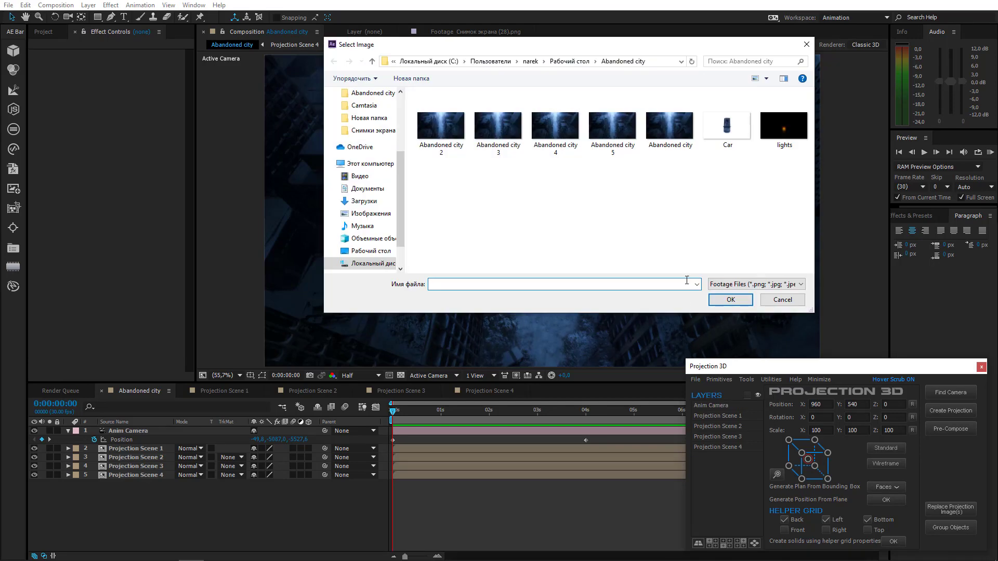
{"action": "left_click", "coordinate": [726, 133]}
{"action": "double_click", "coordinate": [728, 129]}
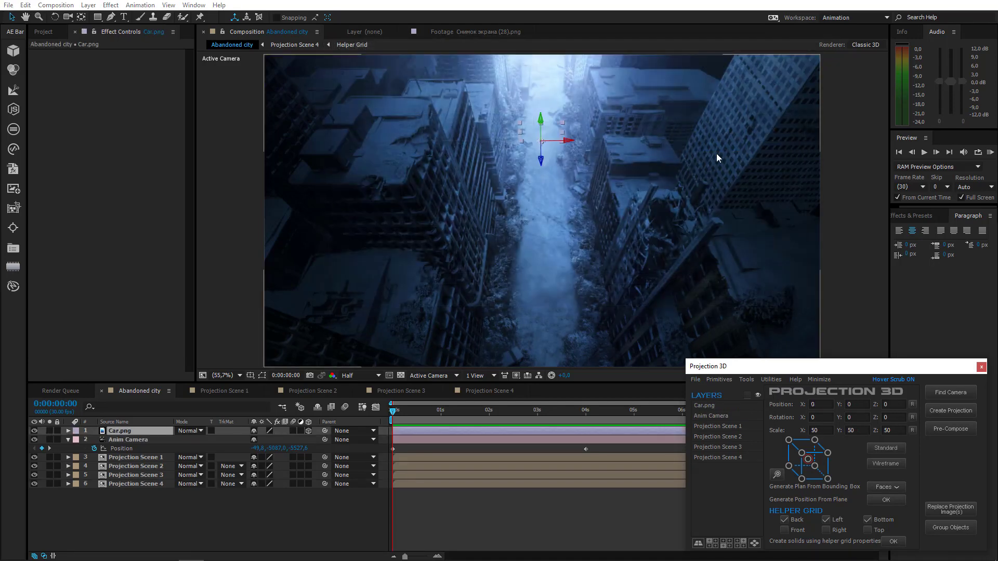
Step: Move the Car layer's anchor point to the centre of the vehicle's front bumper, and return to the Abandoned city view
{"action": "double_click", "coordinate": [130, 431]}
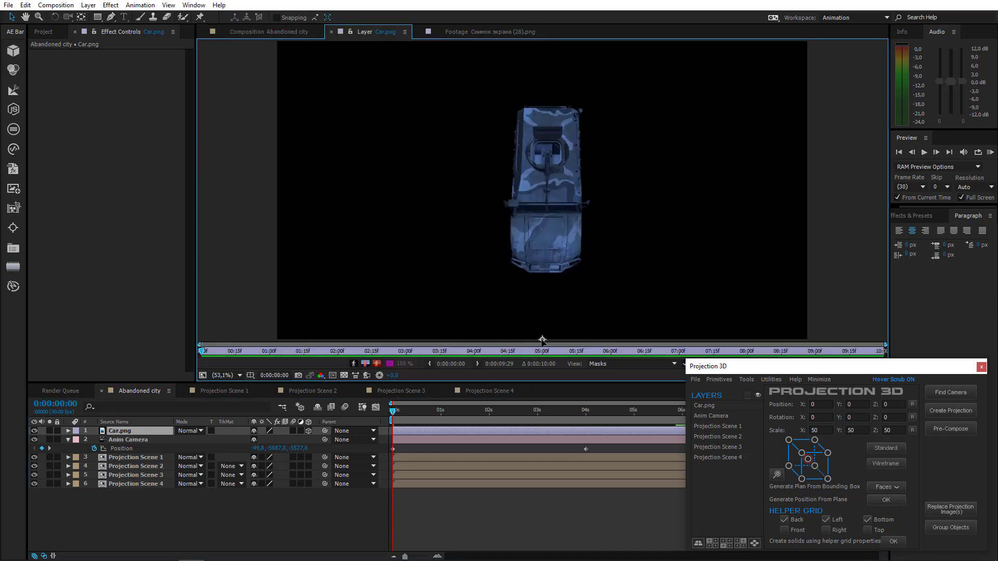
{"action": "left_click", "coordinate": [547, 308]}
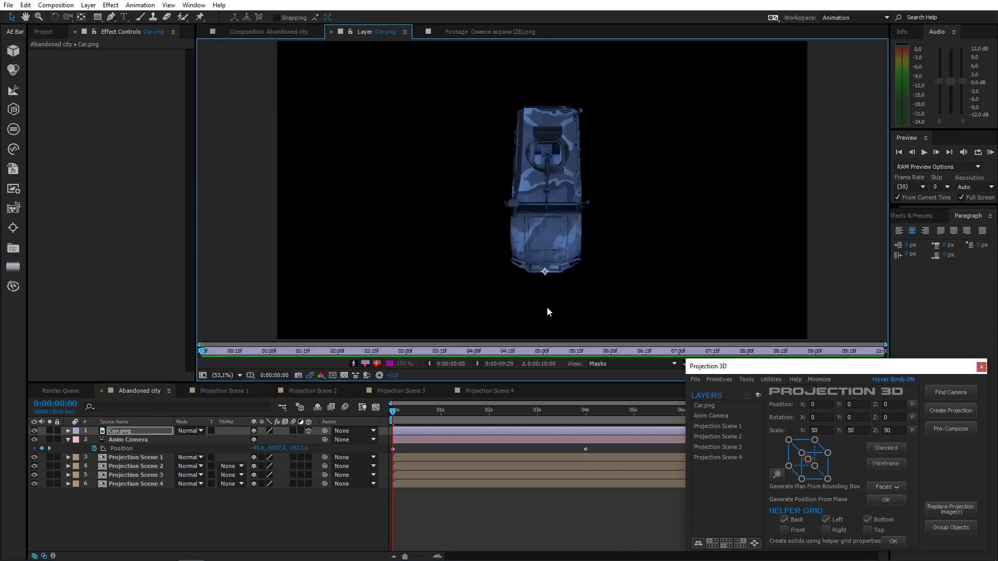
{"action": "left_click", "coordinate": [267, 30]}
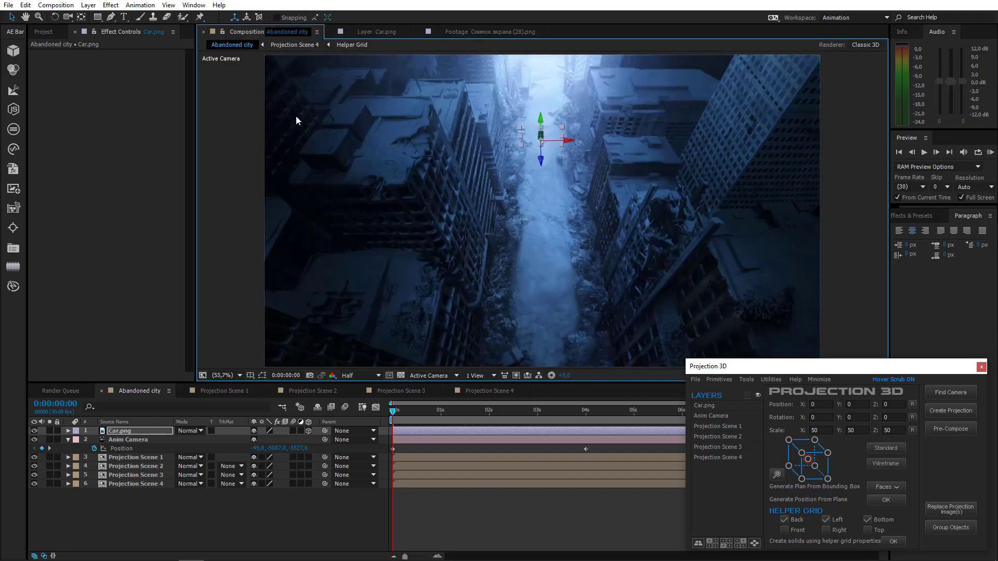
Step: Move the Car layer along the road toward the camera to a Z position of about -2487
{"action": "left_click", "coordinate": [139, 431]}
{"action": "key", "text": "p"}
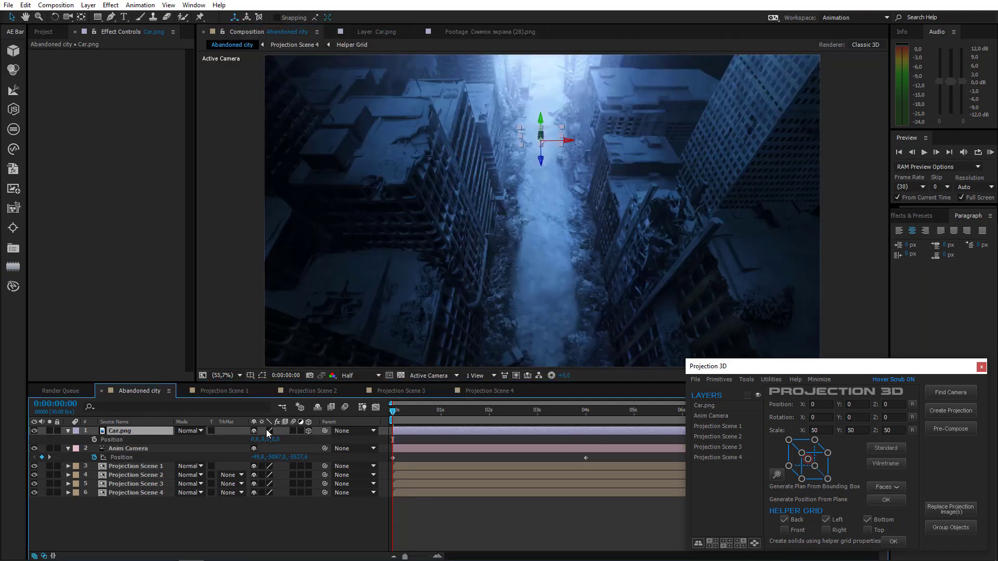
{"action": "left_click_drag", "start_coordinate": [1, 455], "coordinate": [0, 455]}
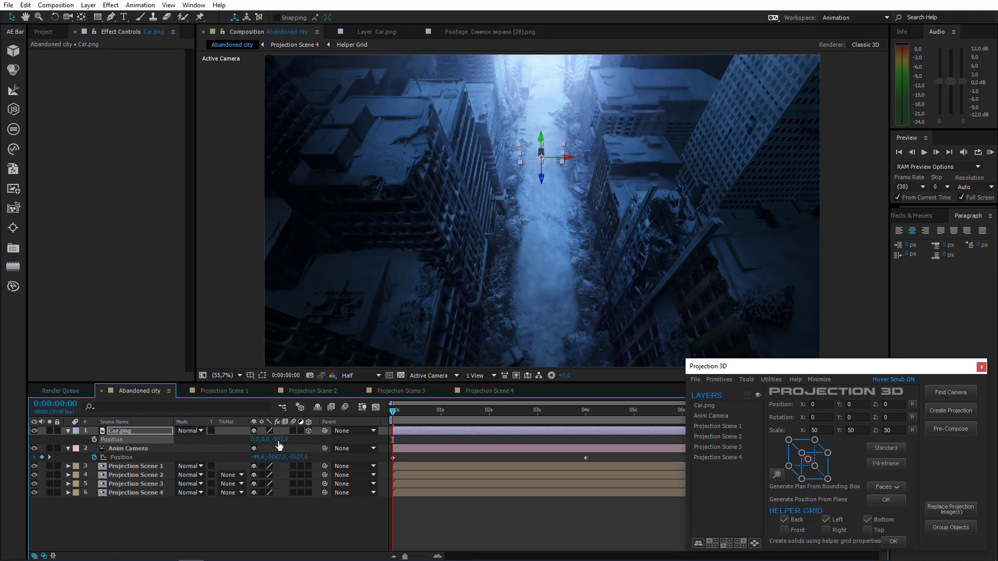
{"action": "left_click_drag", "start_coordinate": [279, 444], "coordinate": [67, 514]}
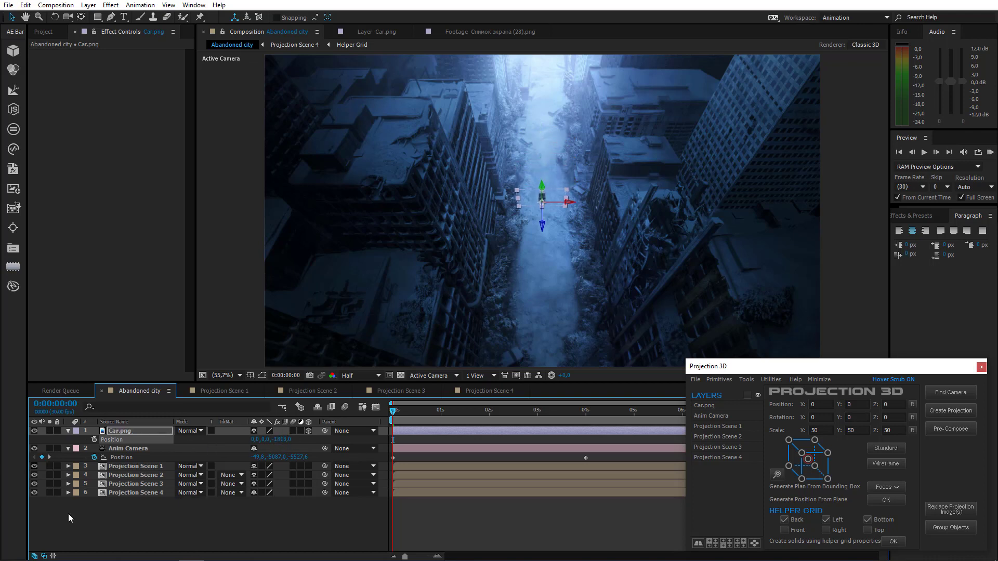
{"action": "left_click_drag", "start_coordinate": [272, 440], "coordinate": [144, 494]}
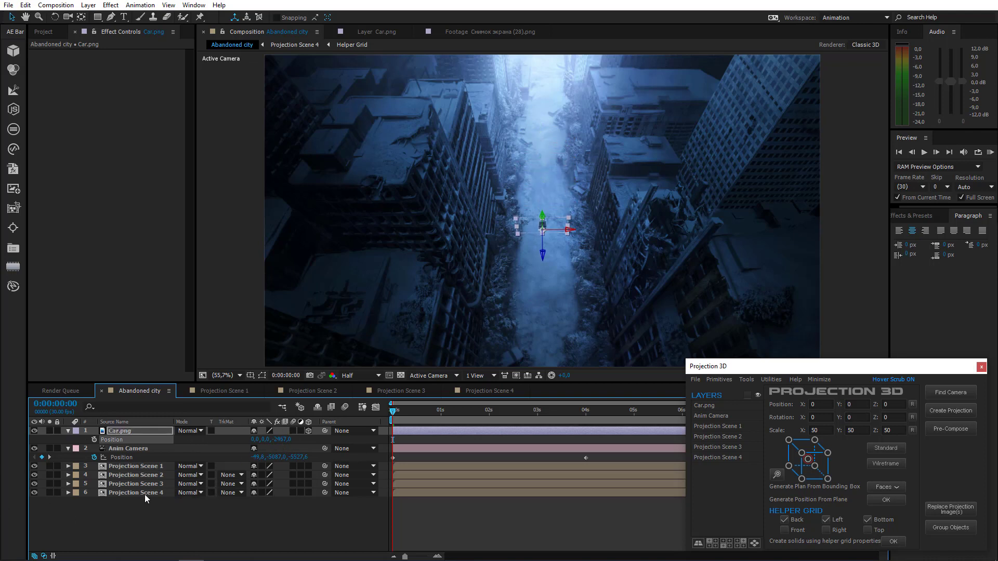
Step: Lay the Car layer flat on the road by setting its X Rotation to -90°
{"action": "left_click", "coordinate": [116, 432]}
{"action": "key", "text": "r"}
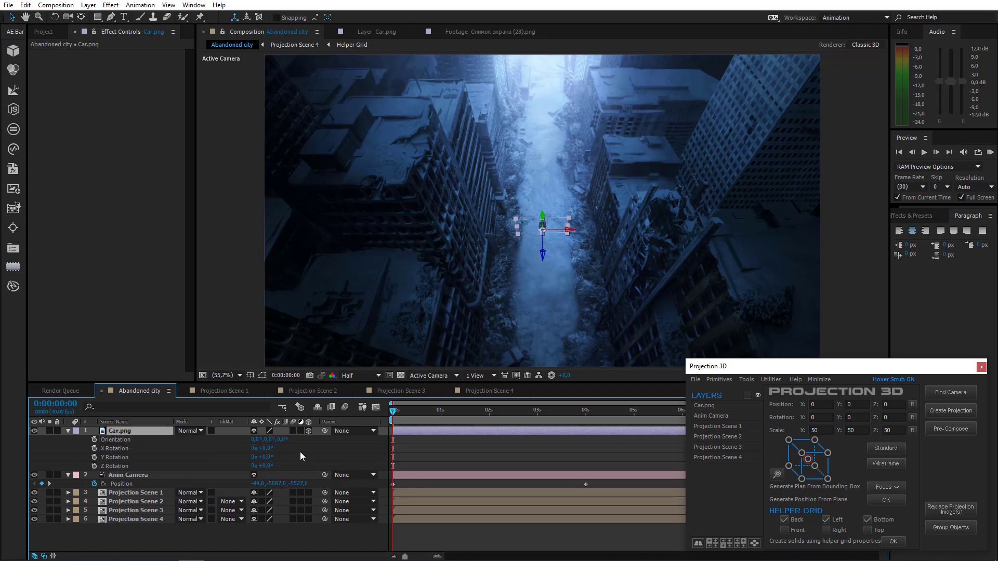
{"action": "left_click_drag", "start_coordinate": [256, 448], "coordinate": [209, 450]}
{"action": "left_click", "coordinate": [268, 448]}
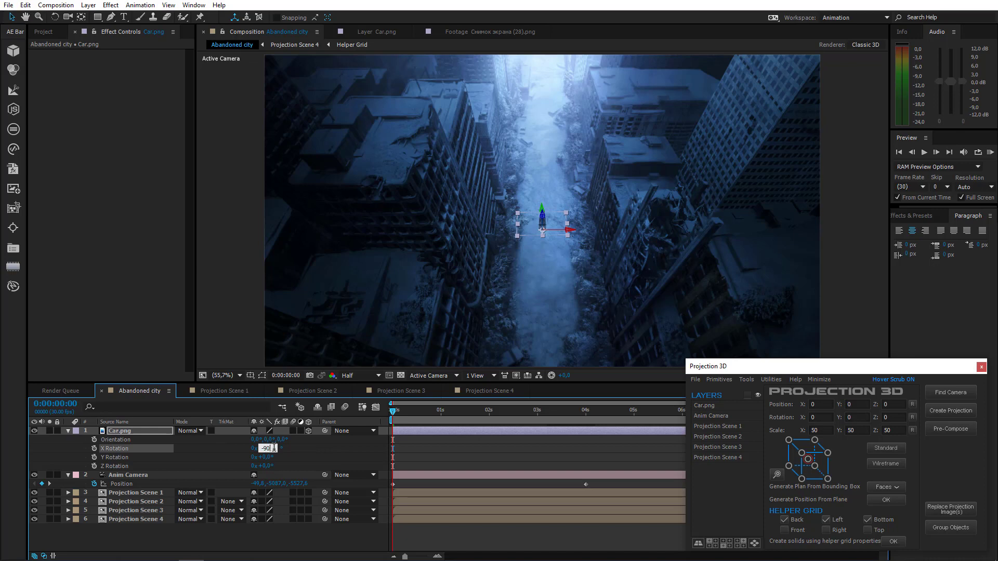
{"action": "left_click", "coordinate": [306, 458]}
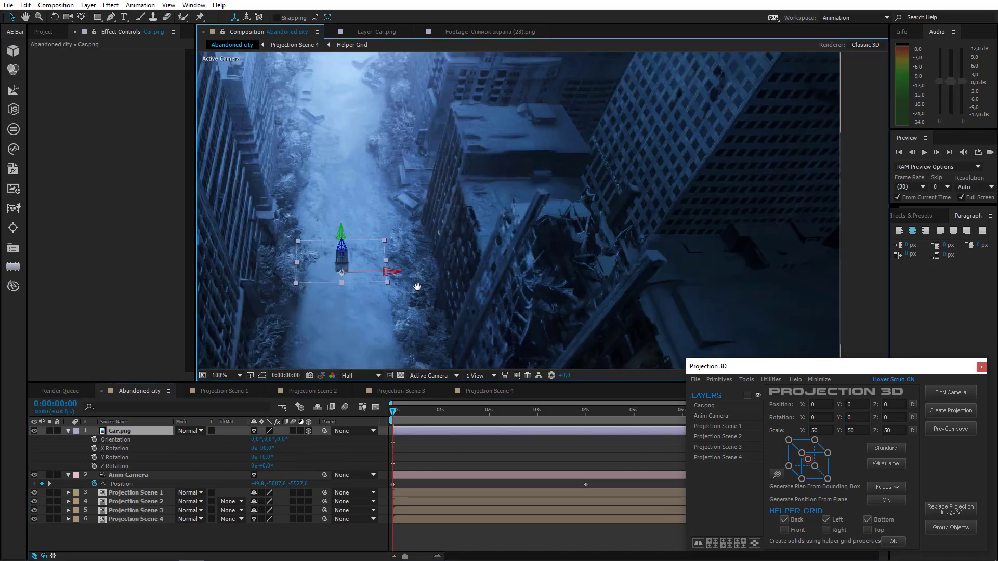
{"action": "left_click_drag", "start_coordinate": [416, 288], "coordinate": [554, 248]}
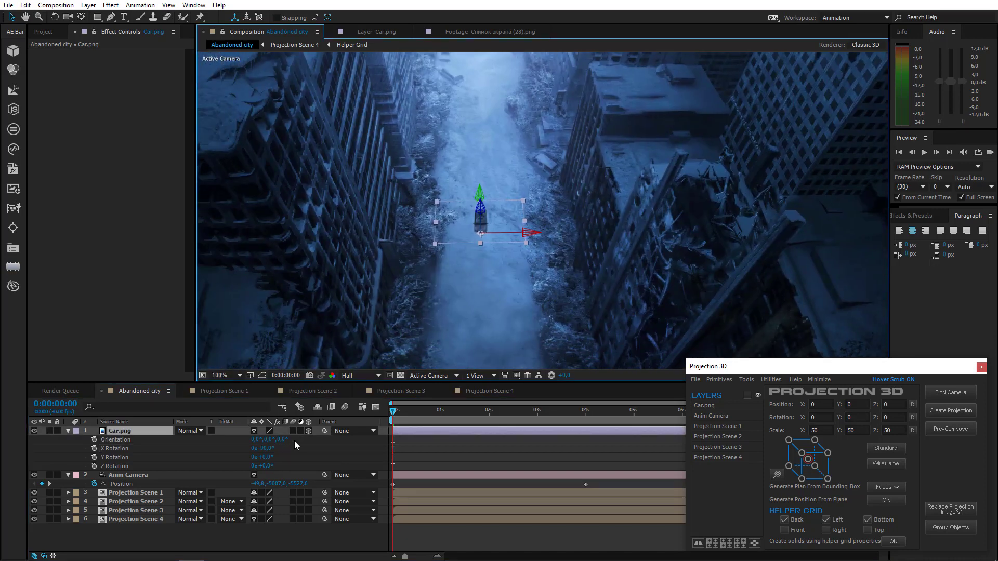
{"action": "left_click", "coordinate": [280, 449]}
Step: Set the Car layer's scale to 100%
{"action": "left_click", "coordinate": [130, 432]}
{"action": "key", "text": "s"}
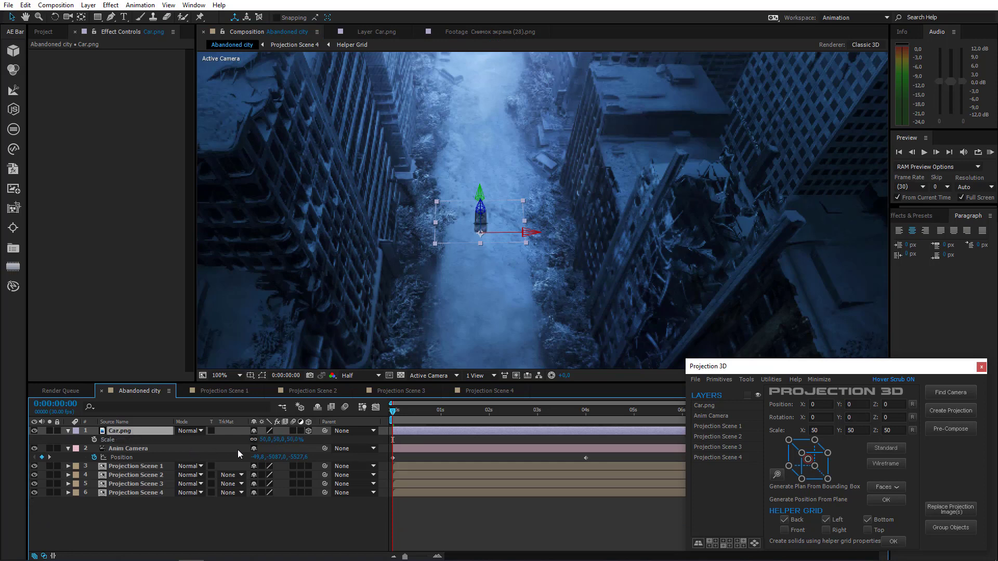
{"action": "left_click", "coordinate": [261, 441]}
{"action": "type", "text": "100"}
{"action": "key", "text": "Return"}
{"action": "key", "text": "comma"}
{"action": "key", "text": "comma"}
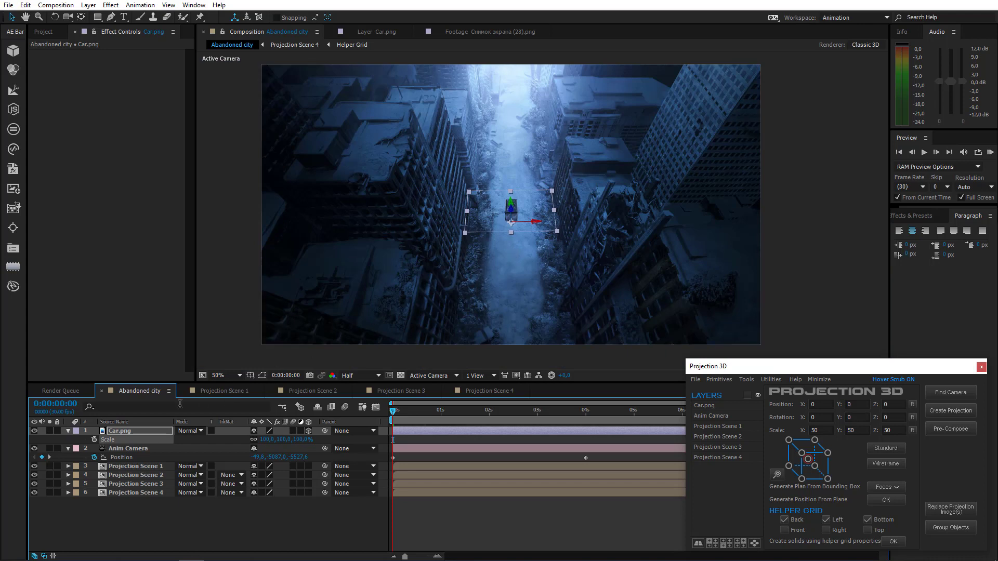
Step: Duplicate the Projection Scene 4 composition, and place the copy directly above Projection Scene 4 in Abandoned city
{"action": "left_click", "coordinate": [145, 495]}
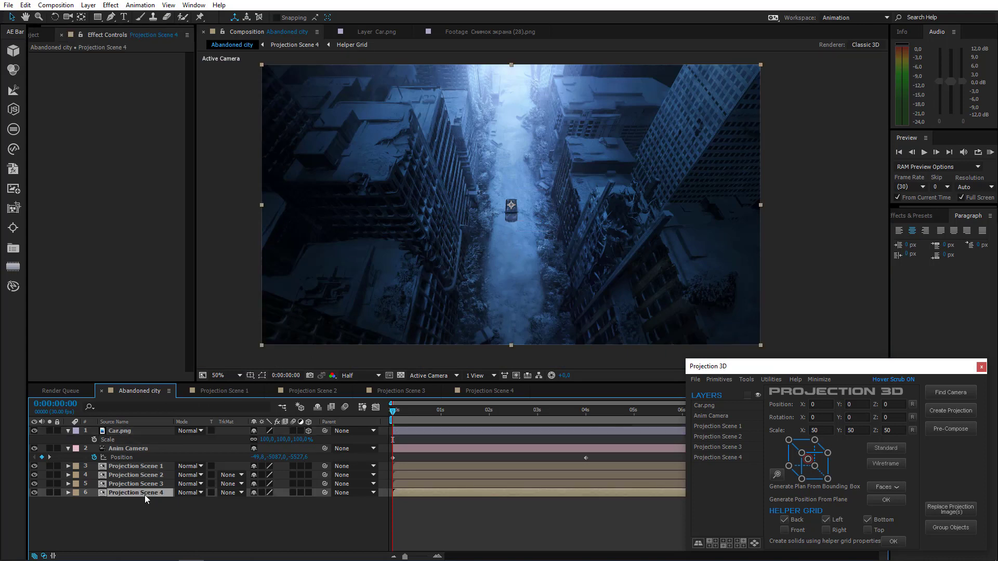
{"action": "left_click", "coordinate": [39, 35]}
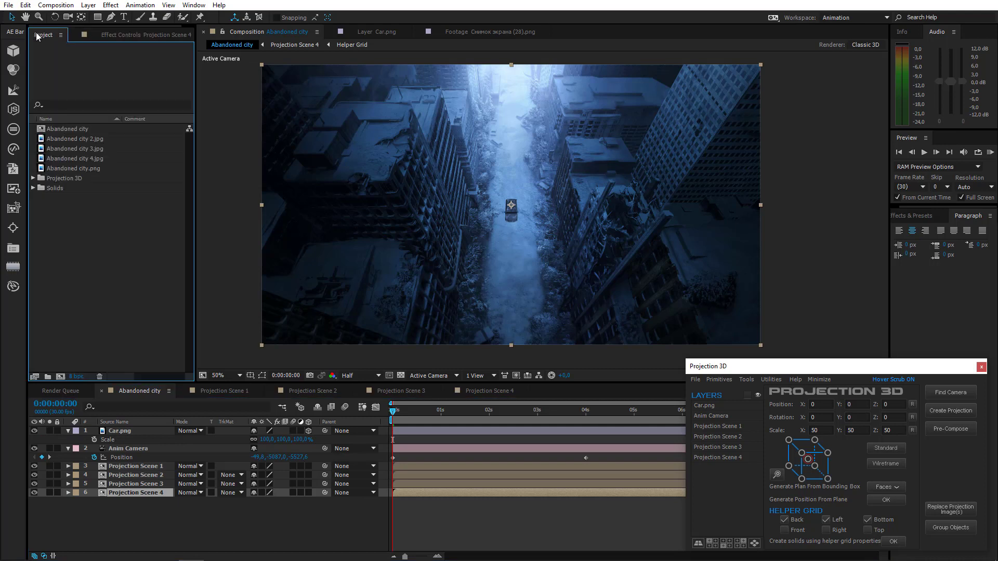
{"action": "left_click", "coordinate": [33, 179]}
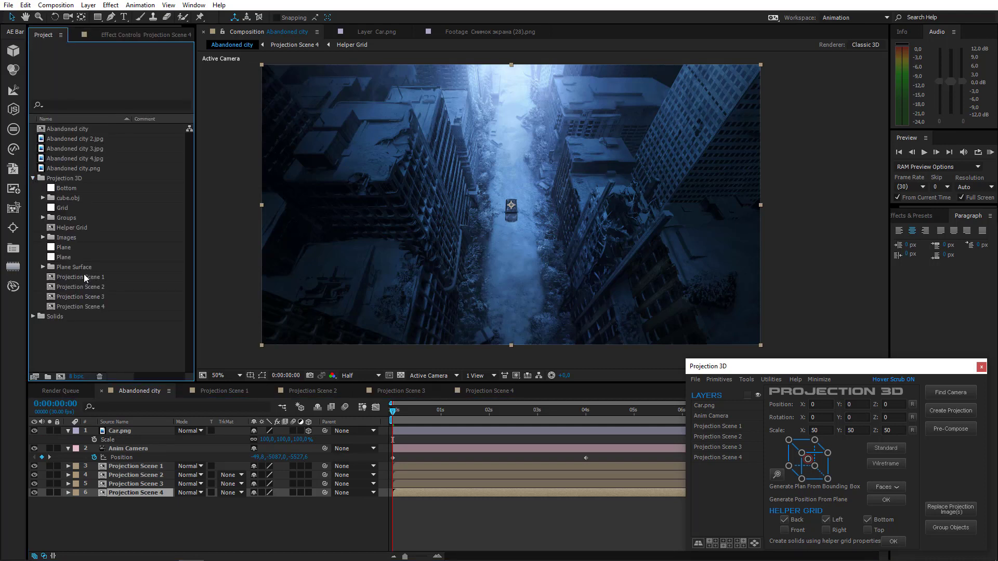
{"action": "left_click", "coordinate": [88, 306]}
{"action": "key", "text": "ctrl+d"}
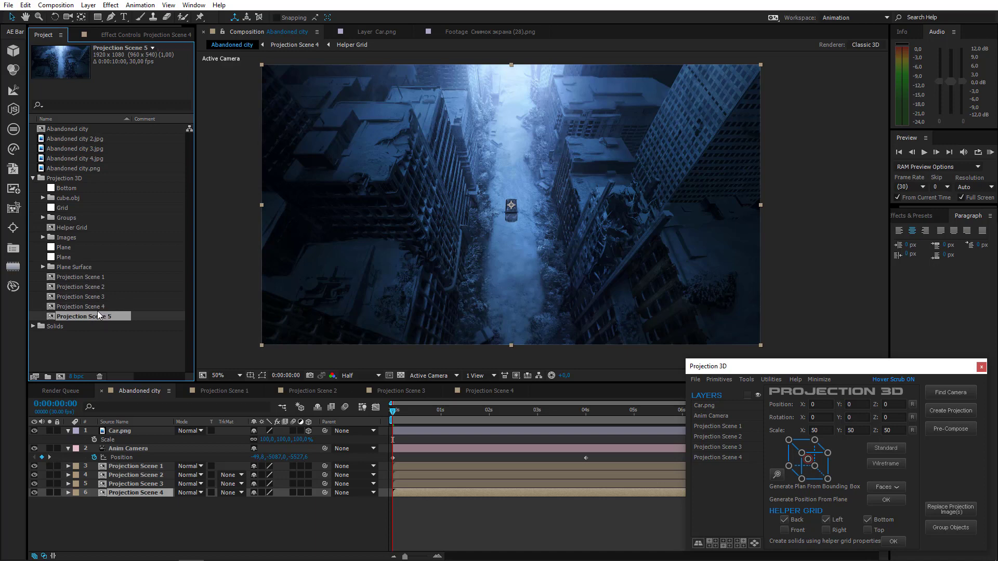
{"action": "left_click_drag", "start_coordinate": [98, 312], "coordinate": [120, 488]}
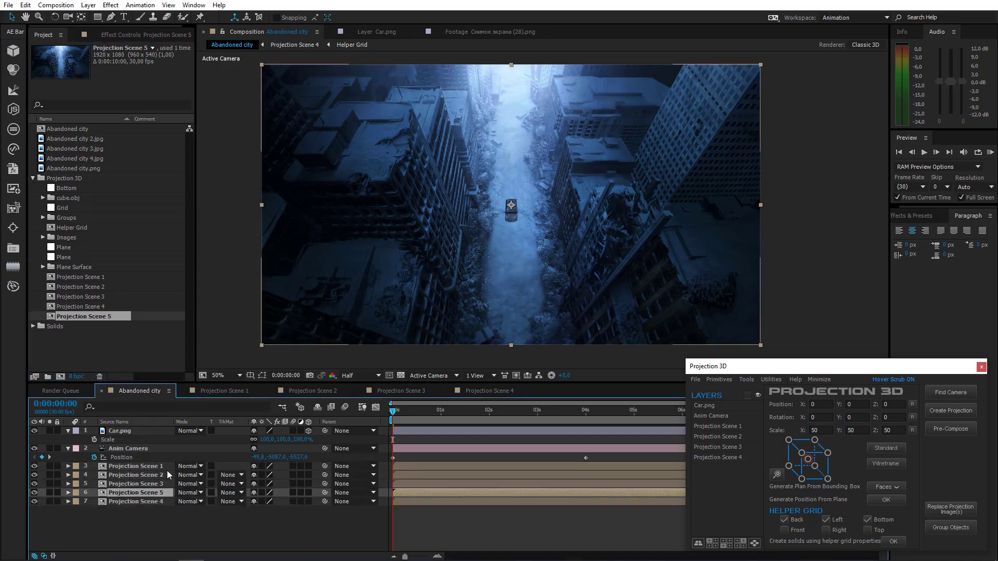
Step: Replace the projection image of Projection Scene 5 with Abandoned city 5
{"action": "left_click", "coordinate": [951, 508]}
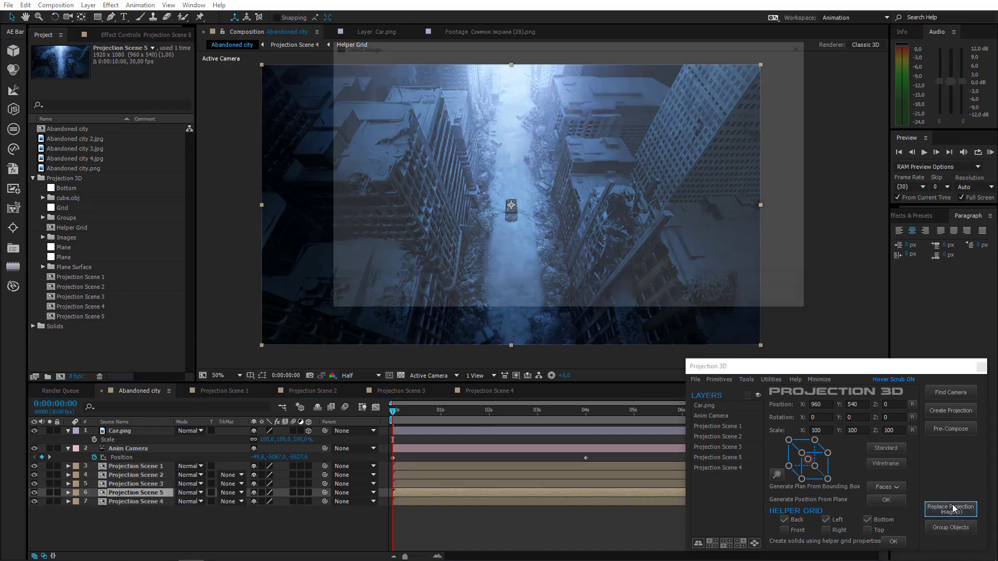
{"action": "double_click", "coordinate": [612, 127]}
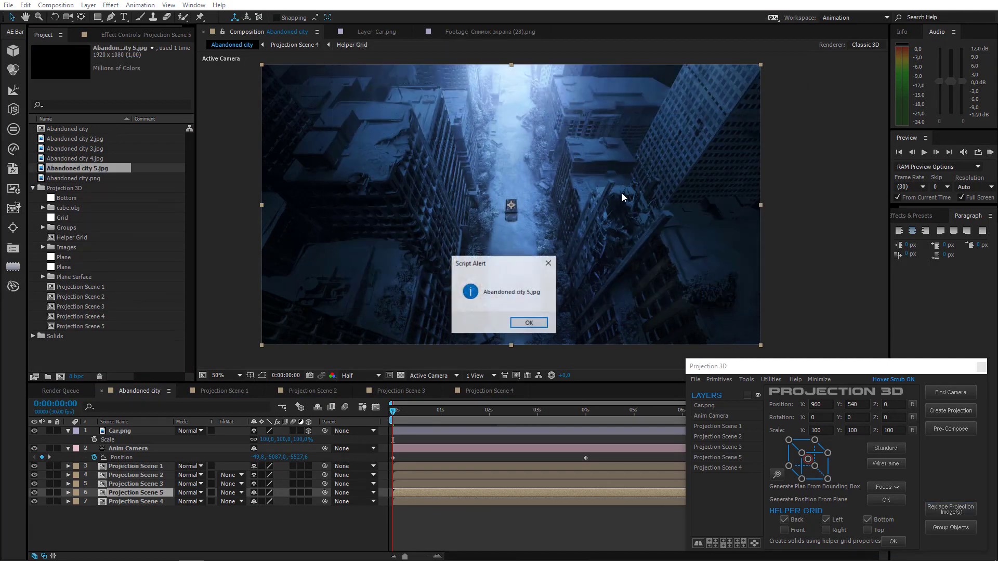
{"action": "left_click", "coordinate": [529, 324]}
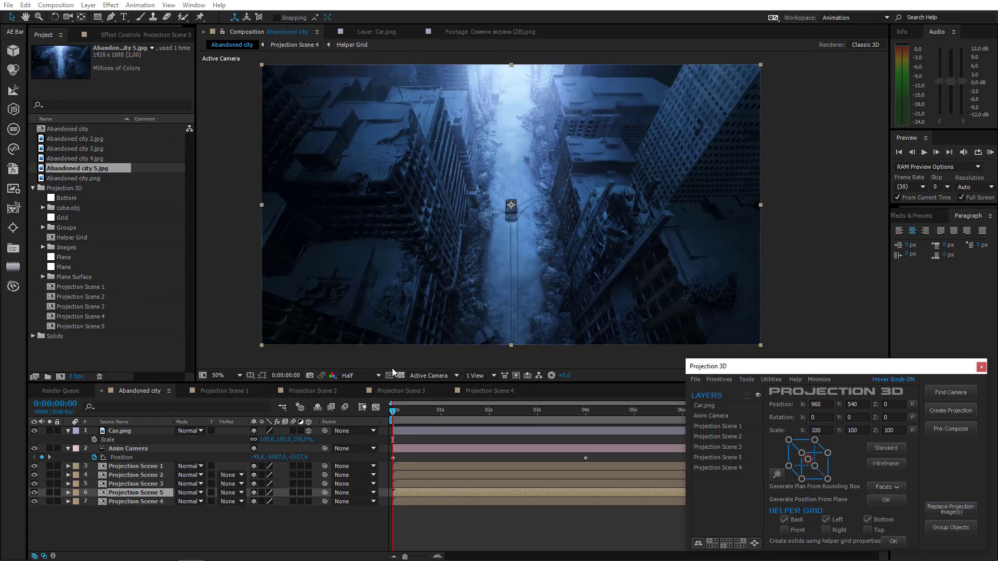
Step: Align the Car layer with the tyre tracks at an X position of about 45 and a Z position of about -3006
{"action": "left_click", "coordinate": [125, 431]}
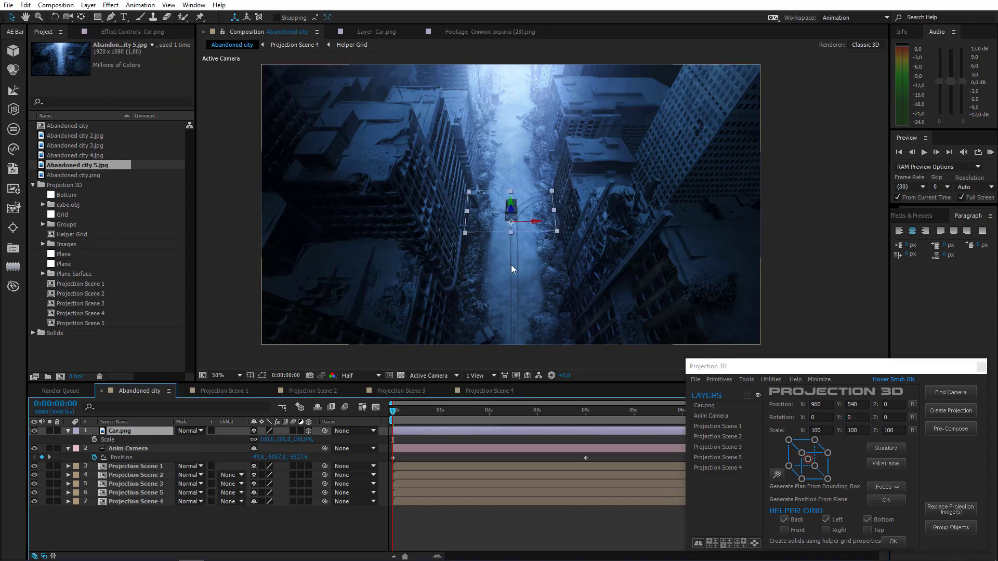
{"action": "key", "text": "period"}
{"action": "key", "text": "p"}
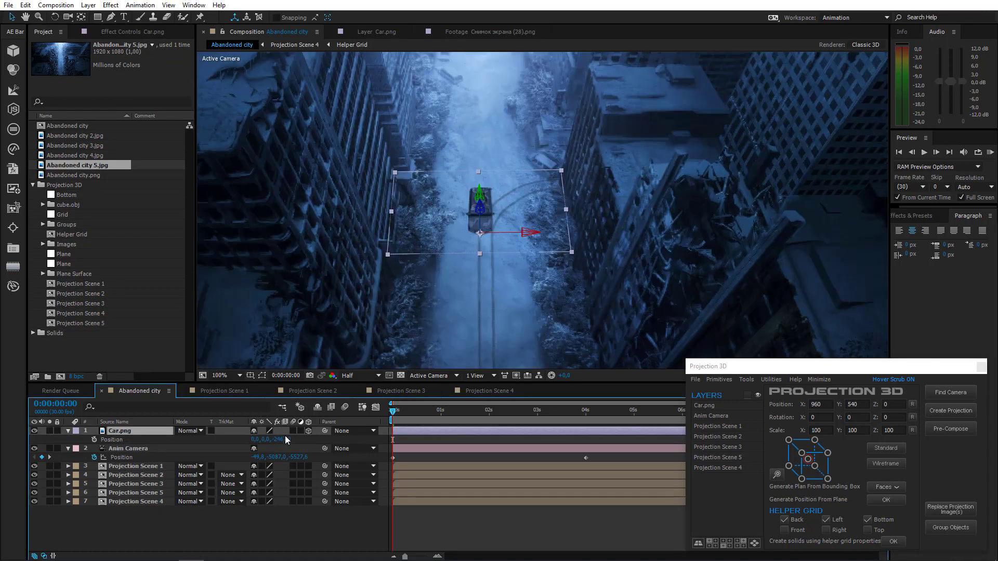
{"action": "left_click_drag", "start_coordinate": [282, 443], "coordinate": [459, 448]}
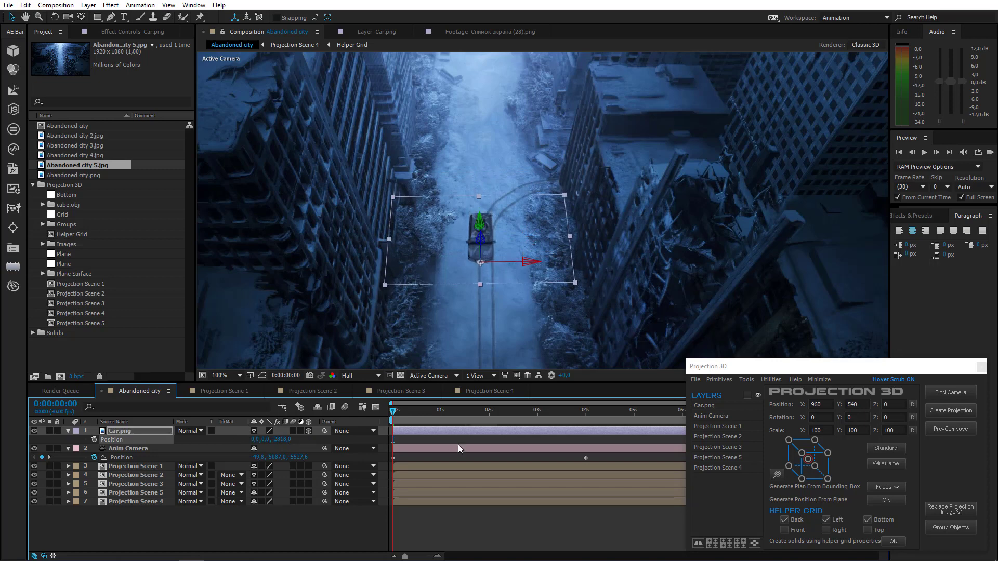
{"action": "mouse_move", "coordinate": [283, 443]}
{"action": "left_mouse_down"}
{"action": "mouse_move", "coordinate": [231, 450]}
{"action": "mouse_move", "coordinate": [275, 440]}
{"action": "left_mouse_up"}
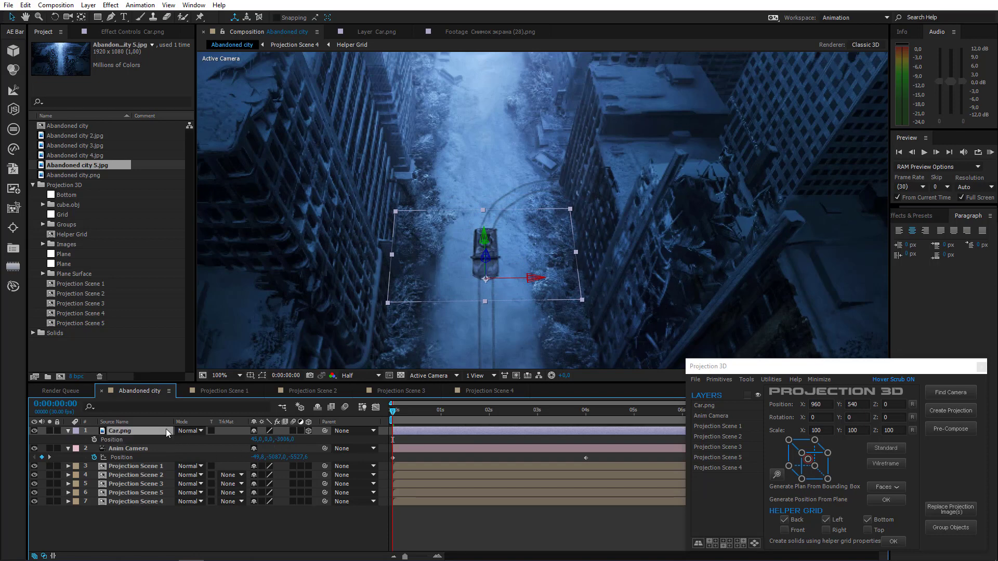
Step: Set the Car layer's scale to 90%
{"action": "key", "text": "s"}
{"action": "left_click", "coordinate": [267, 439]}
{"action": "type", "text": "49"}
{"action": "key", "text": "Return"}
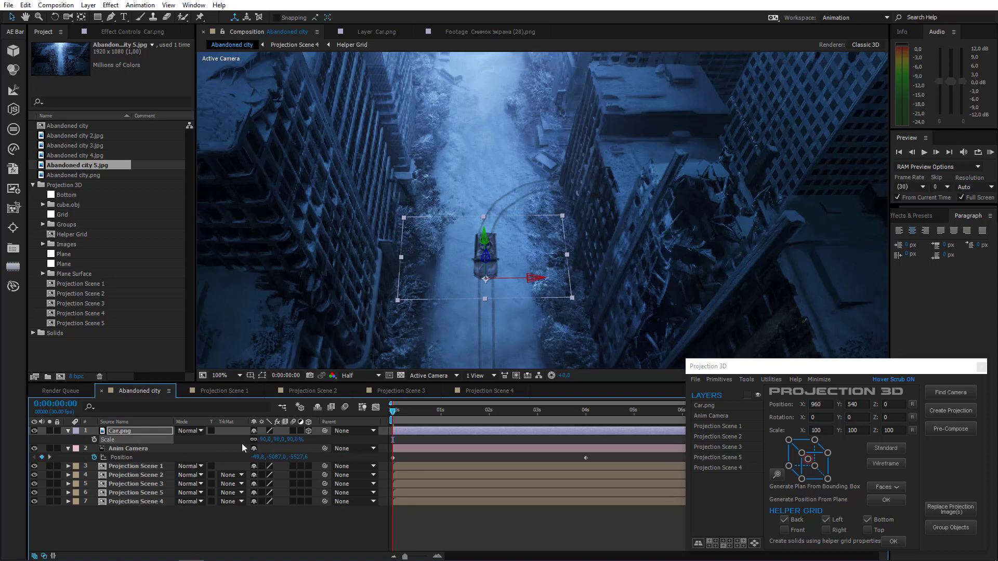
Step: Move the Car layer along the road to a Z position of about -2984
{"action": "left_click", "coordinate": [163, 429]}
{"action": "key", "text": "p"}
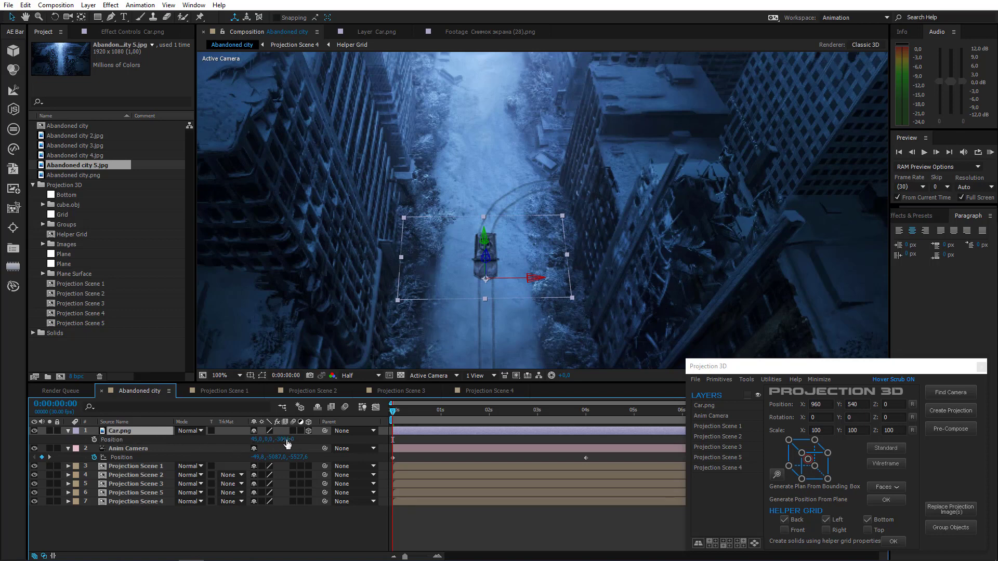
{"action": "left_click_drag", "start_coordinate": [287, 440], "coordinate": [298, 440]}
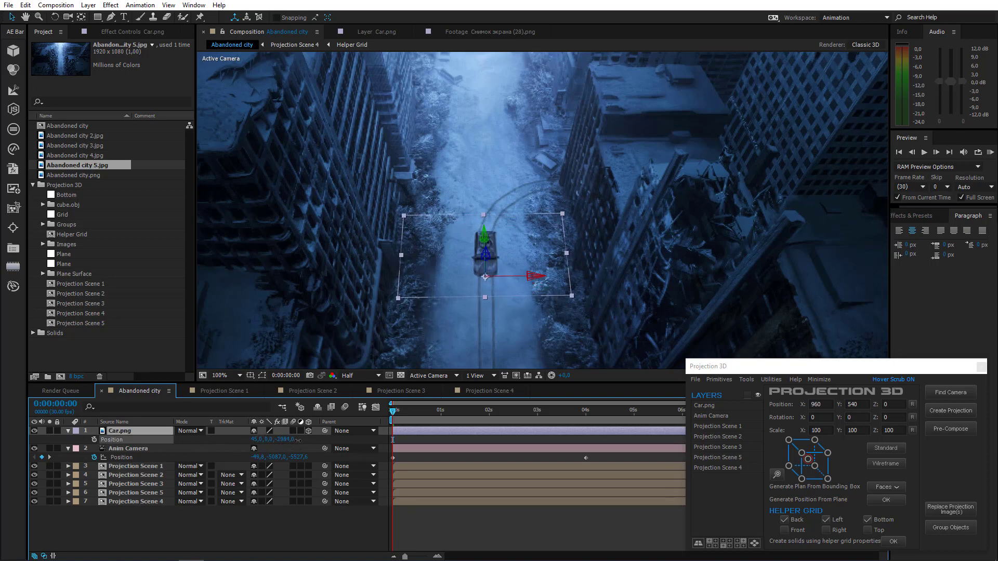
{"action": "scroll", "coordinate": [541, 255], "scroll_direction": "down", "scroll_amount": 2}
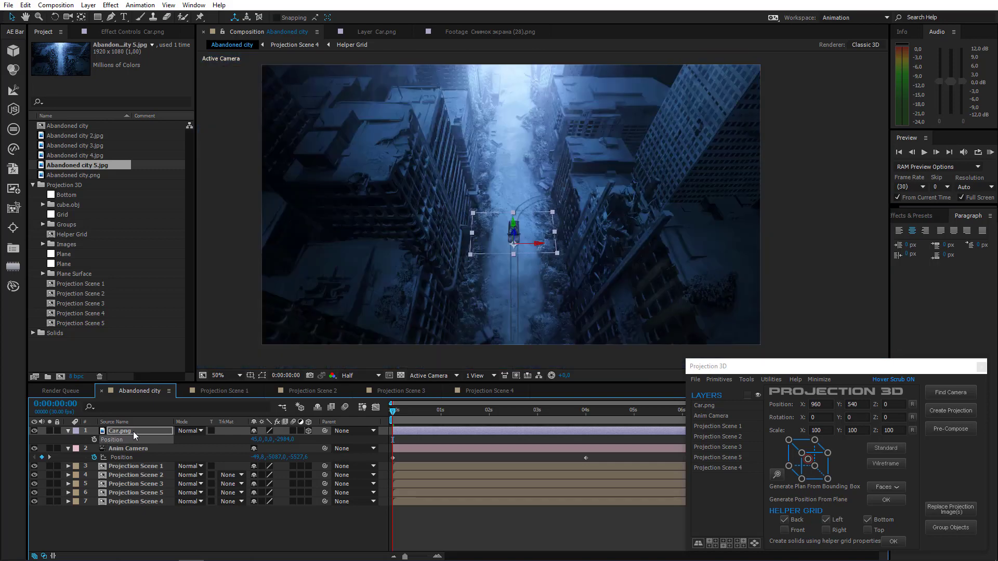
Step: Import the lights image as a layer with Projection 3D and place its anchor point between the two headlights
{"action": "left_click", "coordinate": [695, 380]}
{"action": "left_click", "coordinate": [716, 389]}
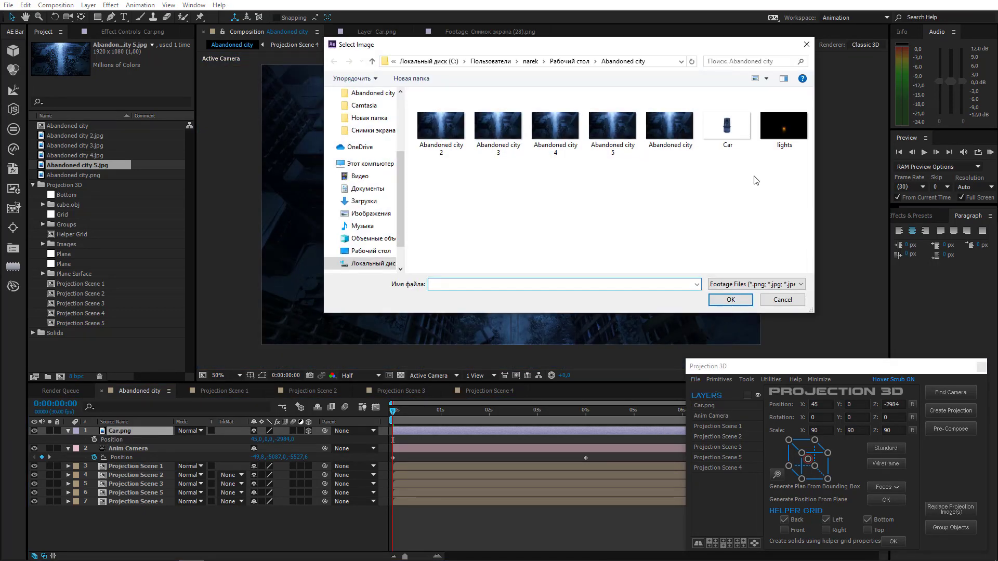
{"action": "double_click", "coordinate": [764, 135]}
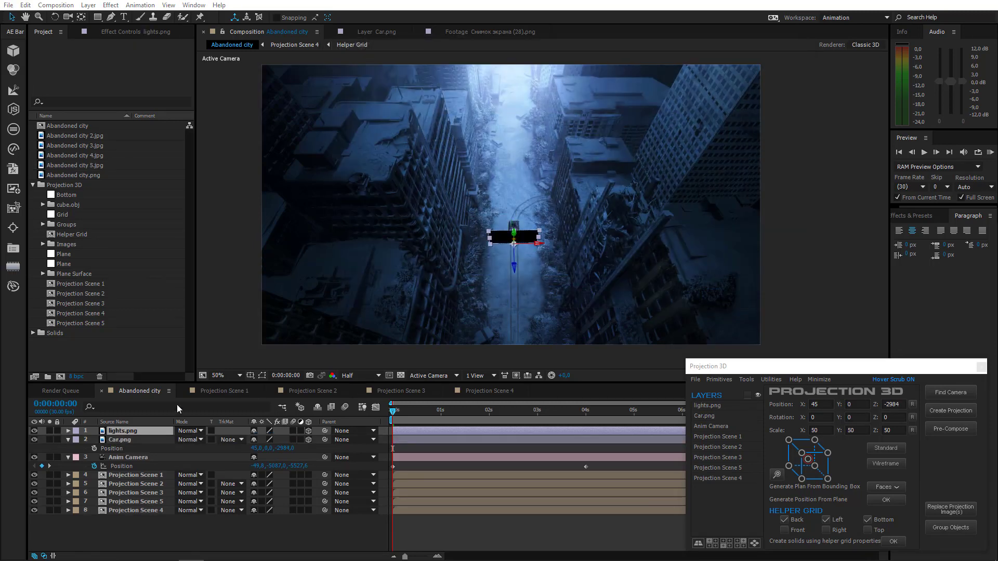
{"action": "double_click", "coordinate": [130, 431]}
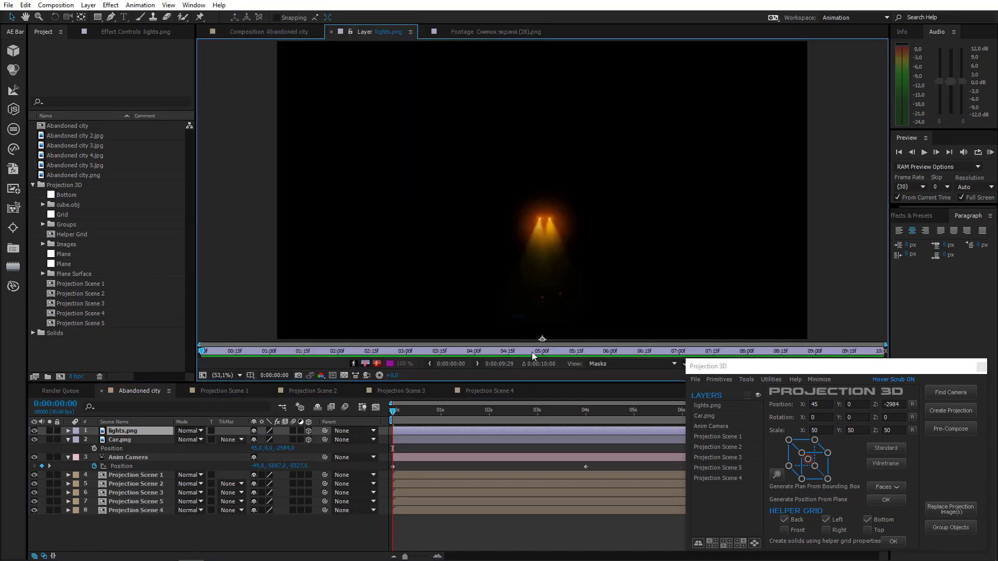
{"action": "left_click", "coordinate": [543, 218]}
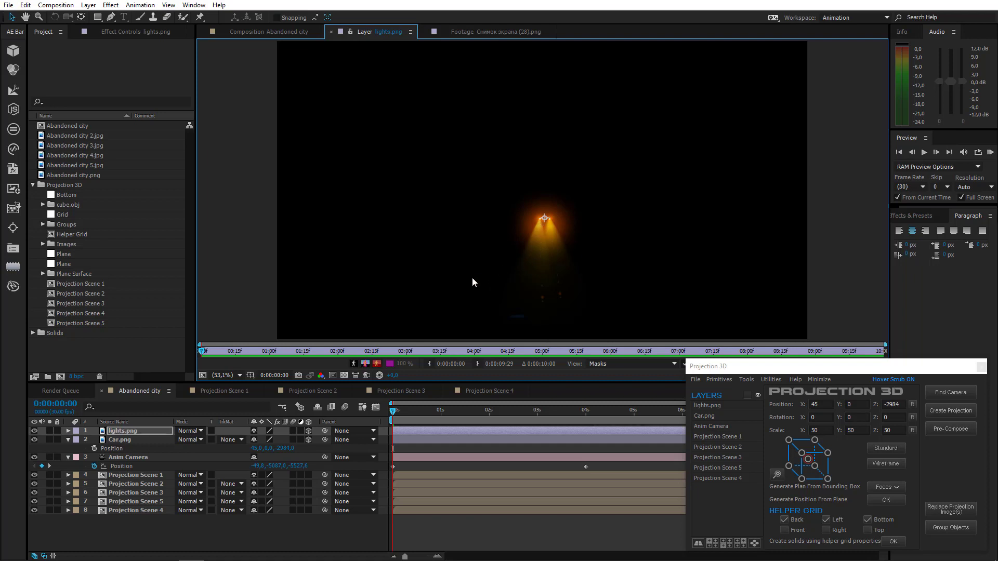
{"action": "left_click", "coordinate": [274, 31]}
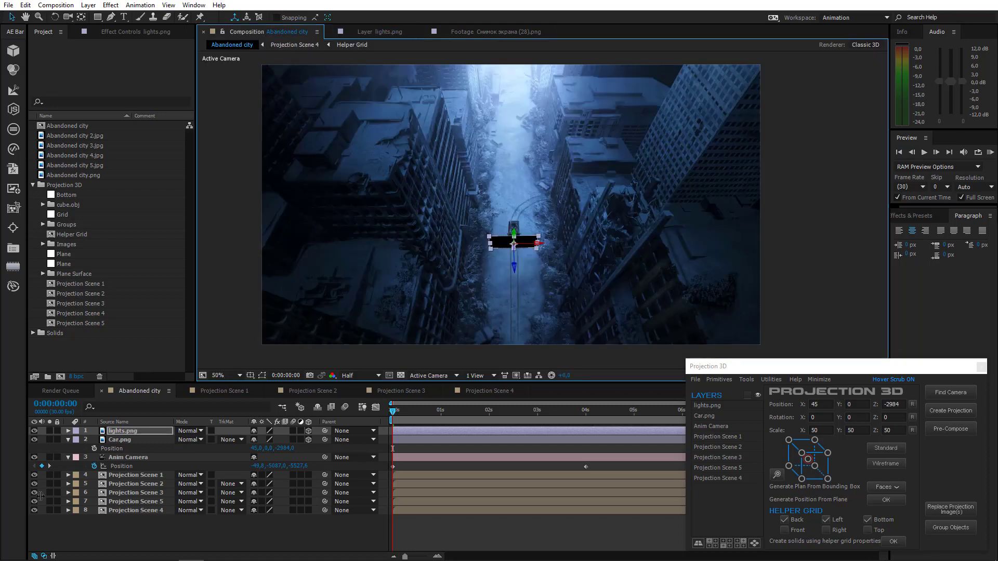
Step: Lay the lights layer flat with an X rotation of -90° and set its blending mode to Screen
{"action": "left_click", "coordinate": [129, 431]}
{"action": "scroll", "coordinate": [526, 255], "scroll_direction": "up", "scroll_amount": 2}
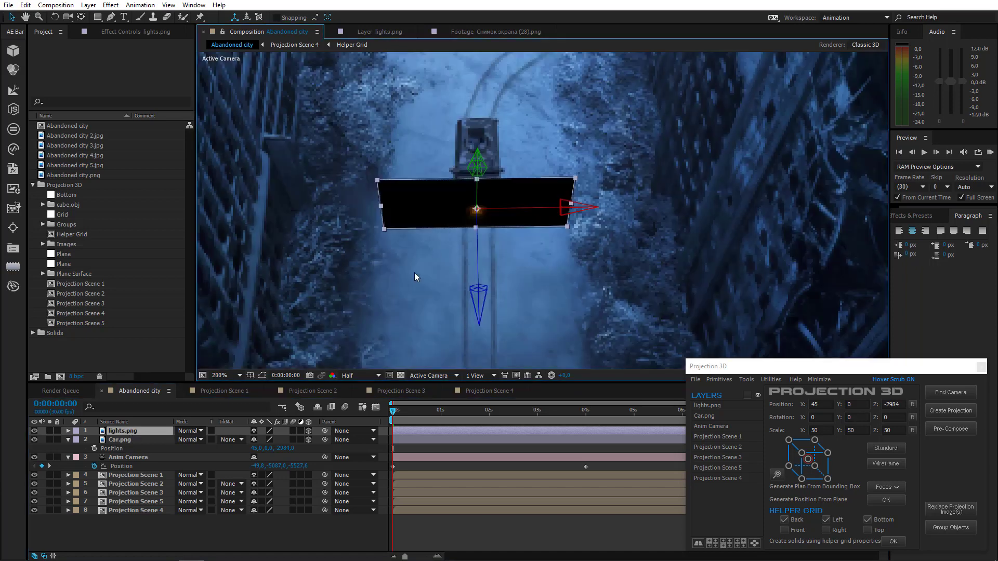
{"action": "key", "text": "r"}
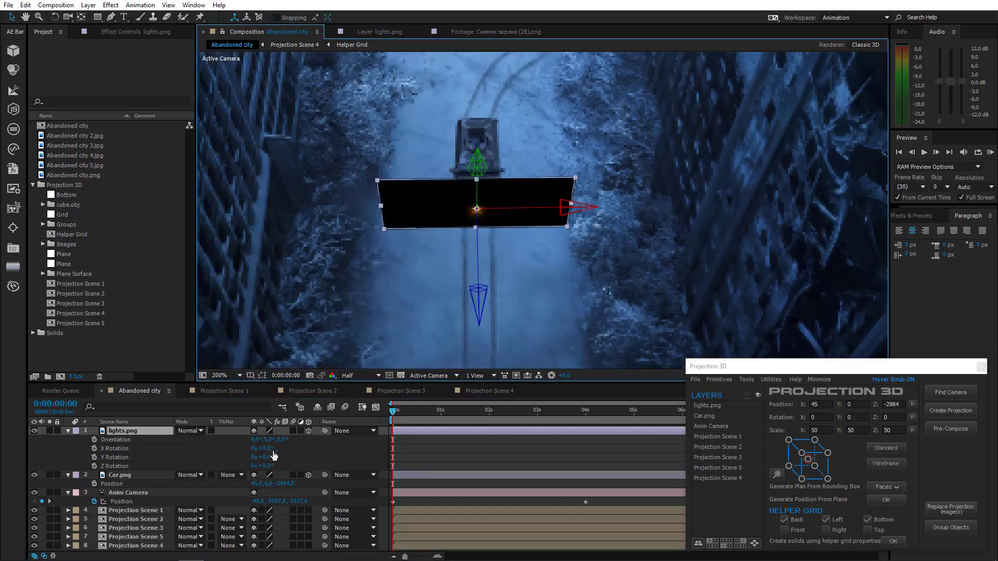
{"action": "left_click_drag", "start_coordinate": [267, 448], "coordinate": [211, 442]}
{"action": "left_click", "coordinate": [191, 430]}
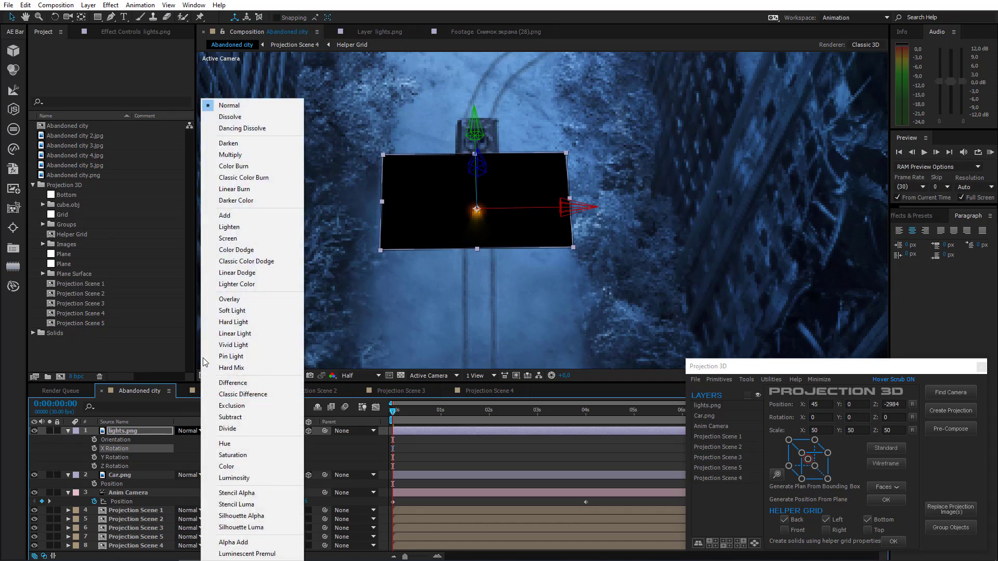
{"action": "left_click", "coordinate": [217, 240]}
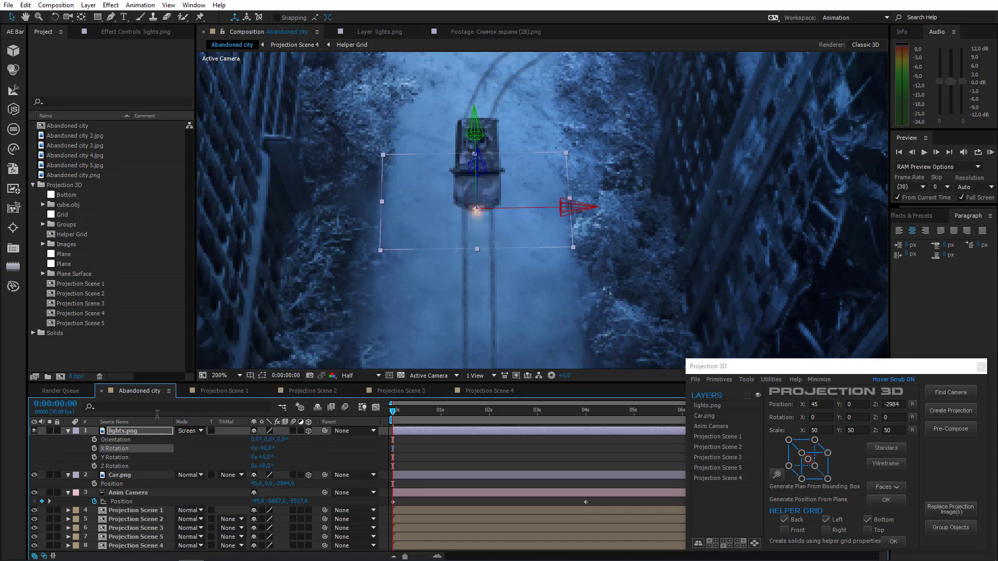
Step: Enlarge the lights layer to match the car's headlights and move it to a Z position of about -2955
{"action": "key", "text": "s"}
{"action": "left_click_drag", "start_coordinate": [265, 440], "coordinate": [470, 426]}
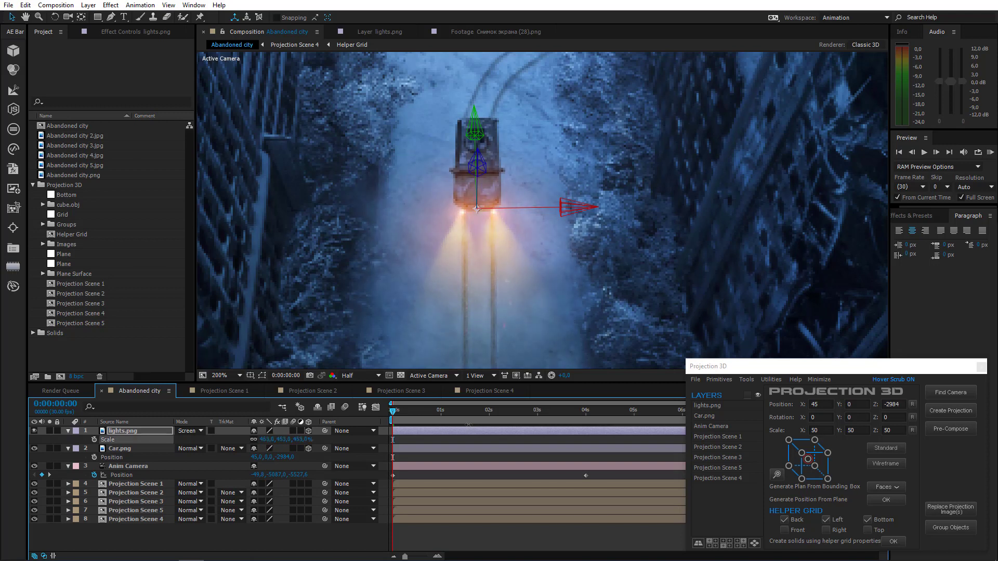
{"action": "left_click", "coordinate": [123, 431]}
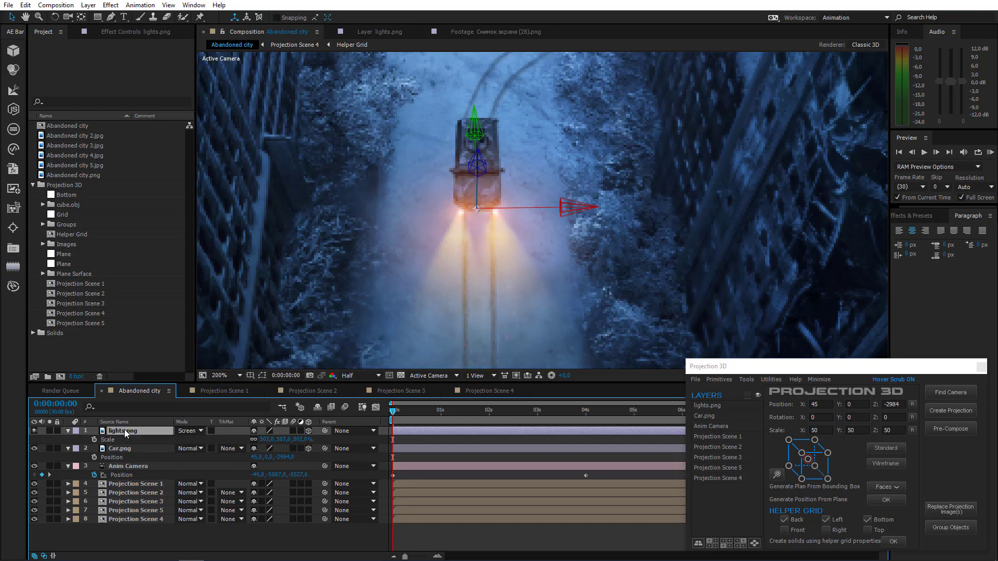
{"action": "key", "text": "p"}
{"action": "left_click_drag", "start_coordinate": [287, 439], "coordinate": [295, 435]}
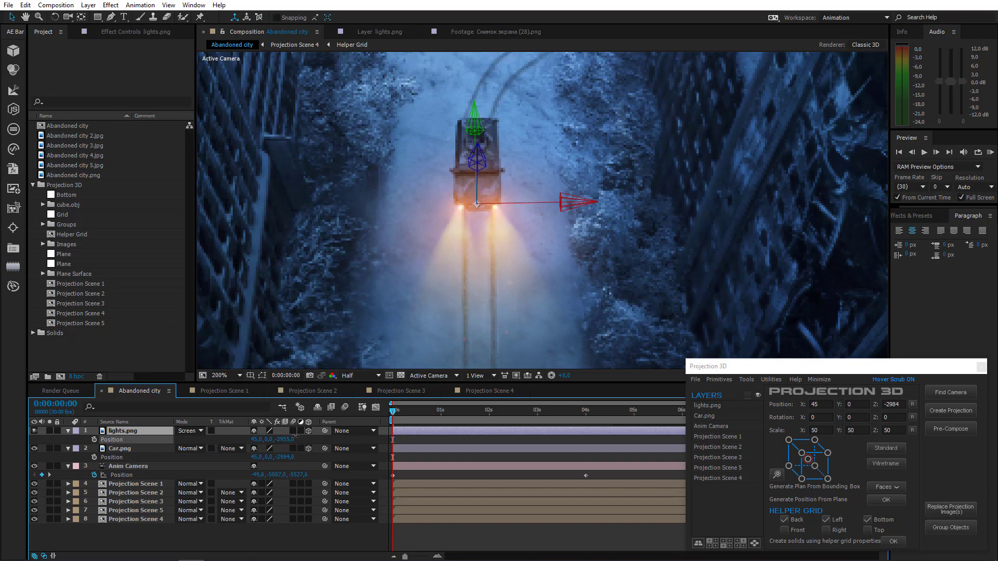
{"action": "scroll", "coordinate": [521, 213], "scroll_direction": "down", "scroll_amount": 2}
{"action": "scroll", "coordinate": [514, 251], "scroll_direction": "down", "scroll_amount": 1}
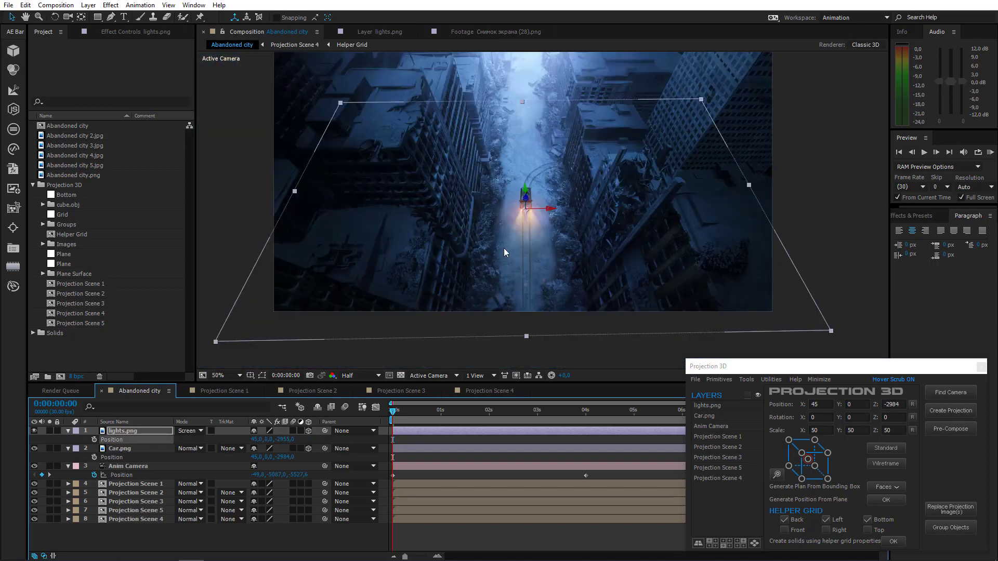
{"action": "scroll", "coordinate": [503, 247], "scroll_direction": "up", "scroll_amount": 1}
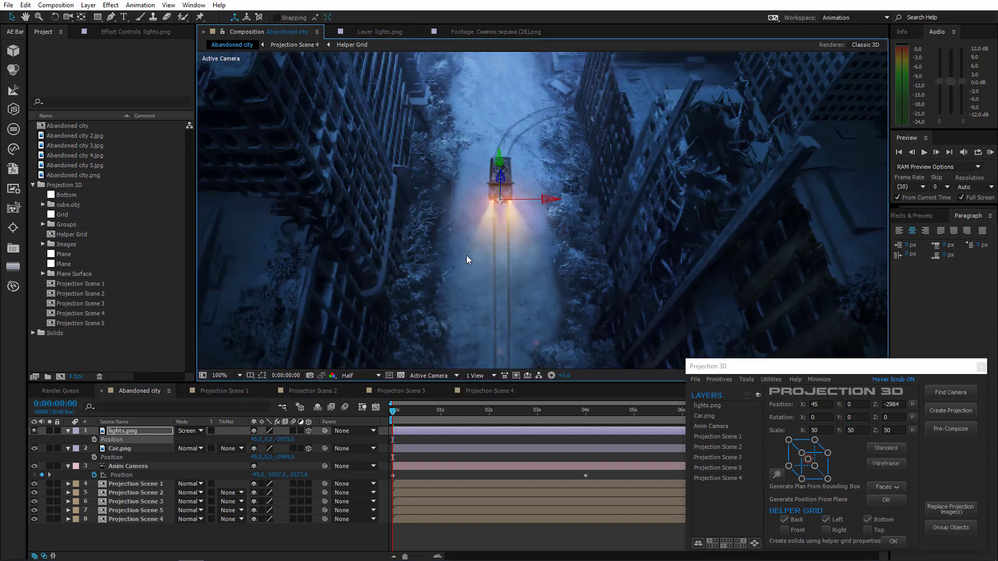
Step: Parent the lights layer to the Car layer
{"action": "left_click", "coordinate": [132, 450]}
{"action": "key", "text": "r"}
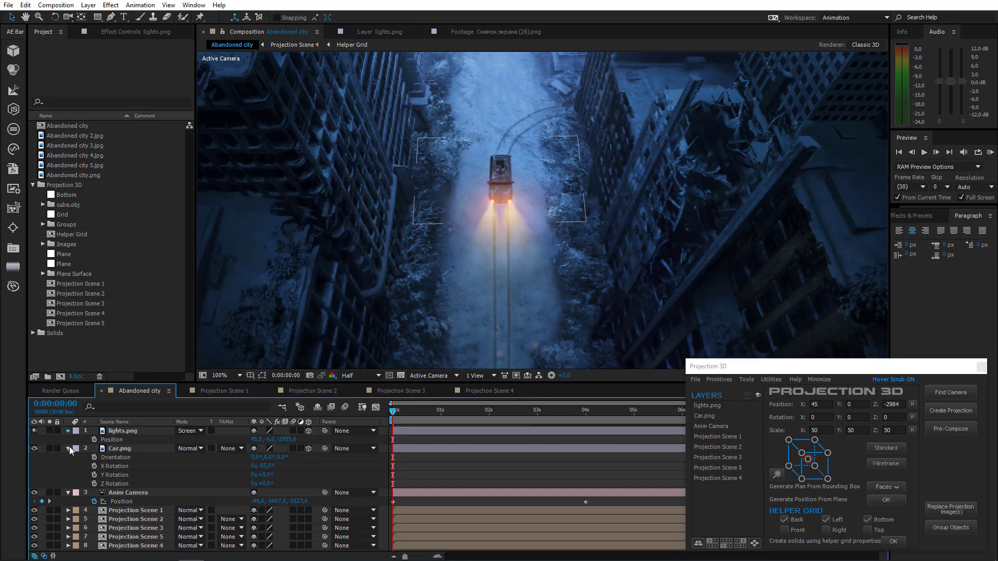
{"action": "left_click", "coordinate": [68, 440]}
{"action": "left_click", "coordinate": [116, 432]}
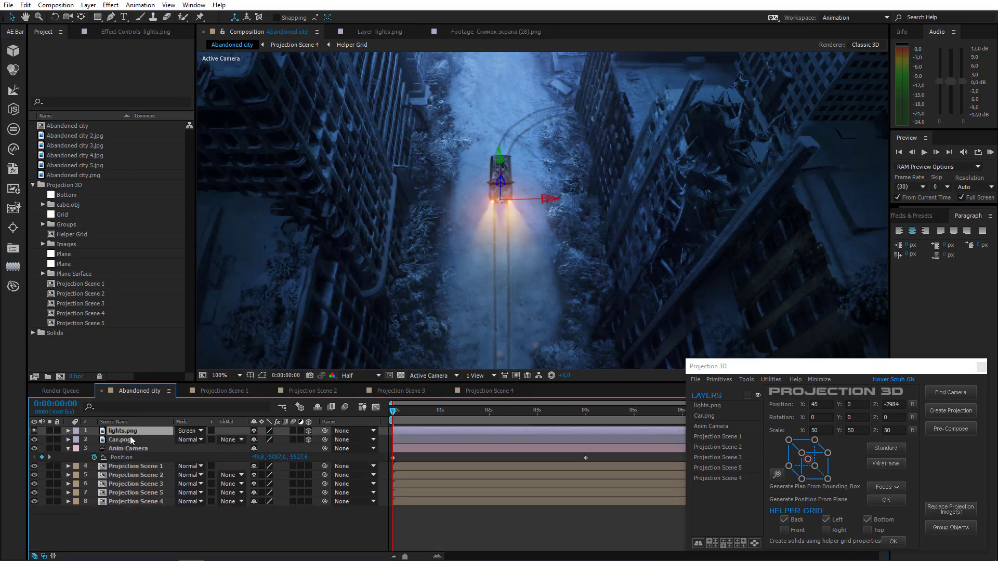
{"action": "left_click_drag", "start_coordinate": [326, 431], "coordinate": [129, 440]}
Step: Set the Car layer's scale to 80%
{"action": "left_click", "coordinate": [129, 440]}
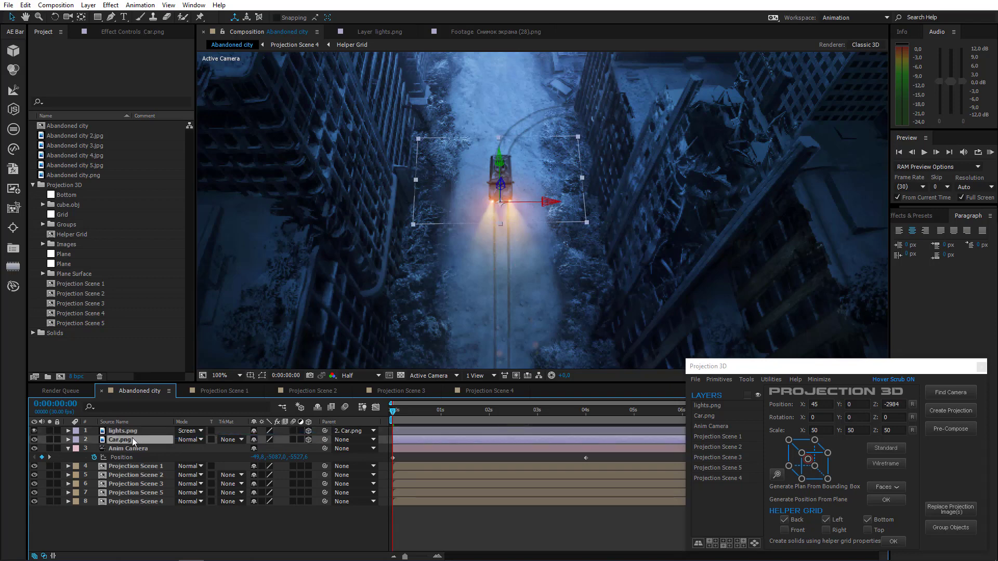
{"action": "key", "text": "s"}
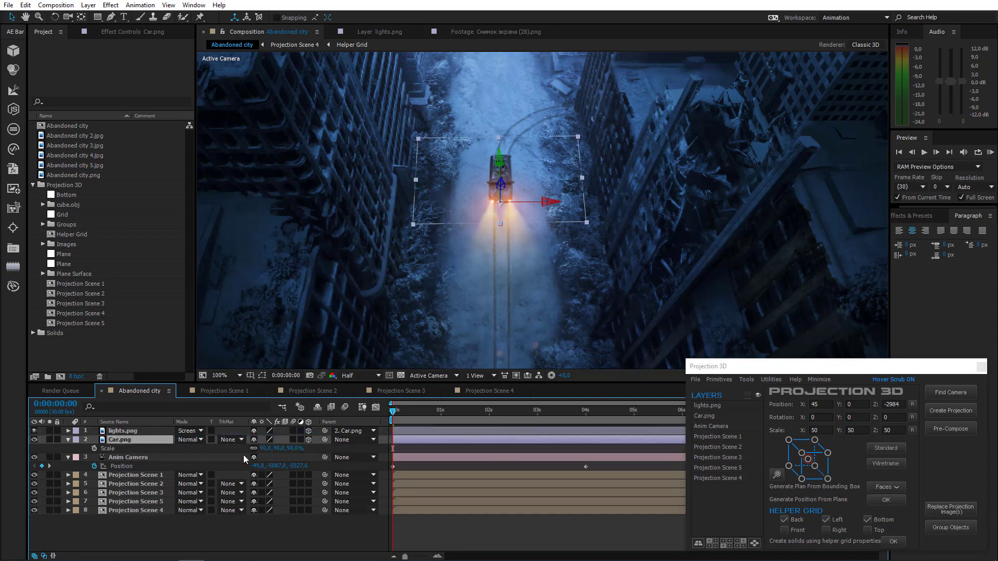
{"action": "left_click_drag", "start_coordinate": [264, 448], "coordinate": [257, 447]}
{"action": "left_click", "coordinate": [262, 448]}
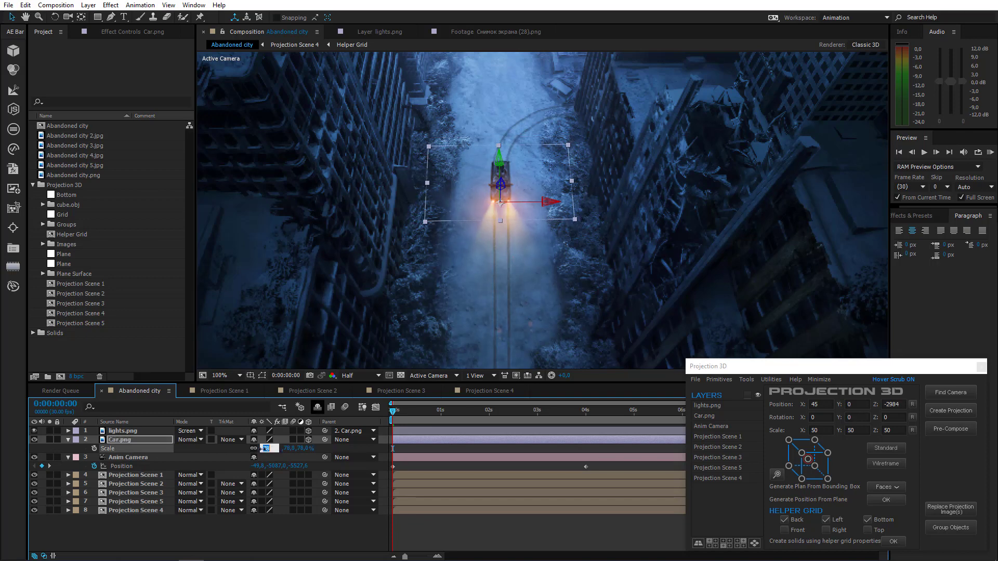
{"action": "key", "text": "Return"}
{"action": "key", "text": "comma"}
{"action": "key", "text": "comma"}
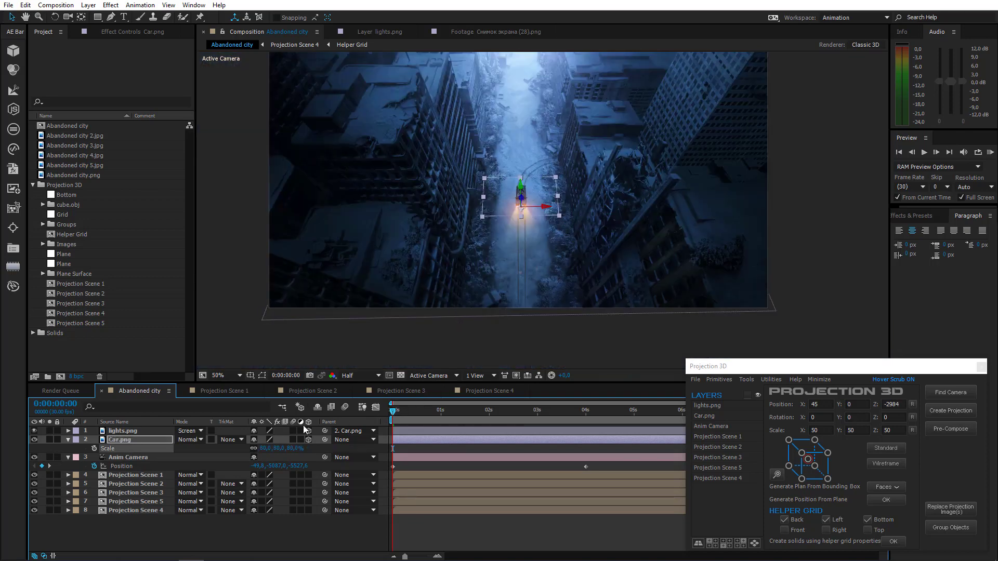
Step: Animate the Car layer's position from 0 s, driving it down the road to a Z of about -4295 at 4 s
{"action": "left_click", "coordinate": [117, 441]}
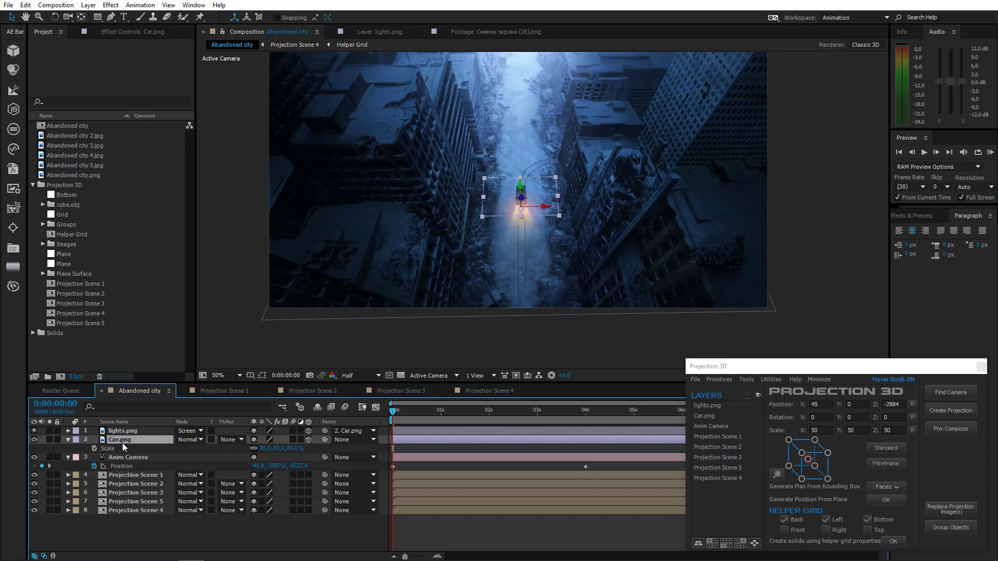
{"action": "key", "text": "p"}
{"action": "left_click", "coordinate": [94, 449]}
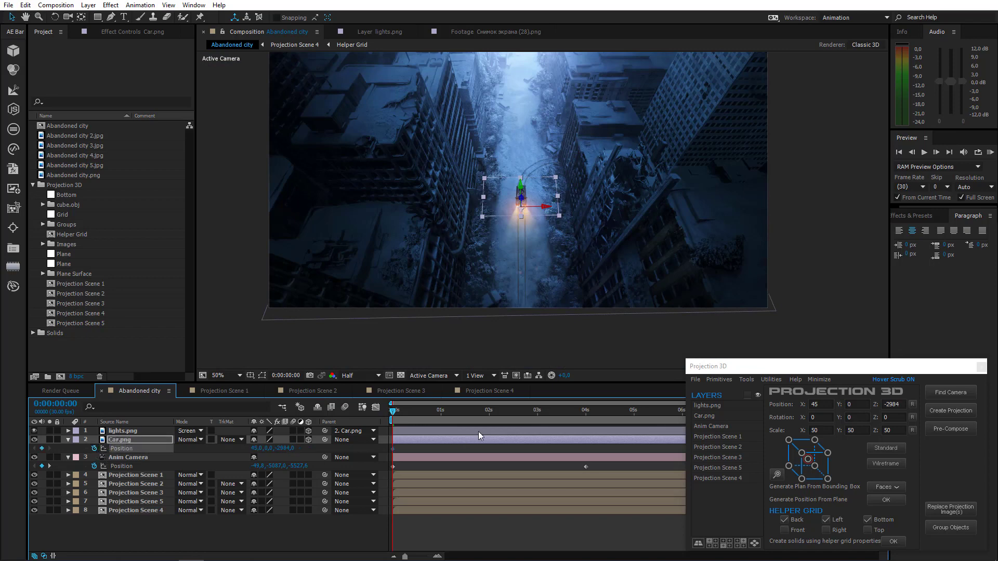
{"action": "left_click", "coordinate": [585, 414]}
{"action": "left_click_drag", "start_coordinate": [281, 449], "coordinate": [42, 459]}
{"action": "left_click_drag", "start_coordinate": [289, 449], "coordinate": [1, 459]}
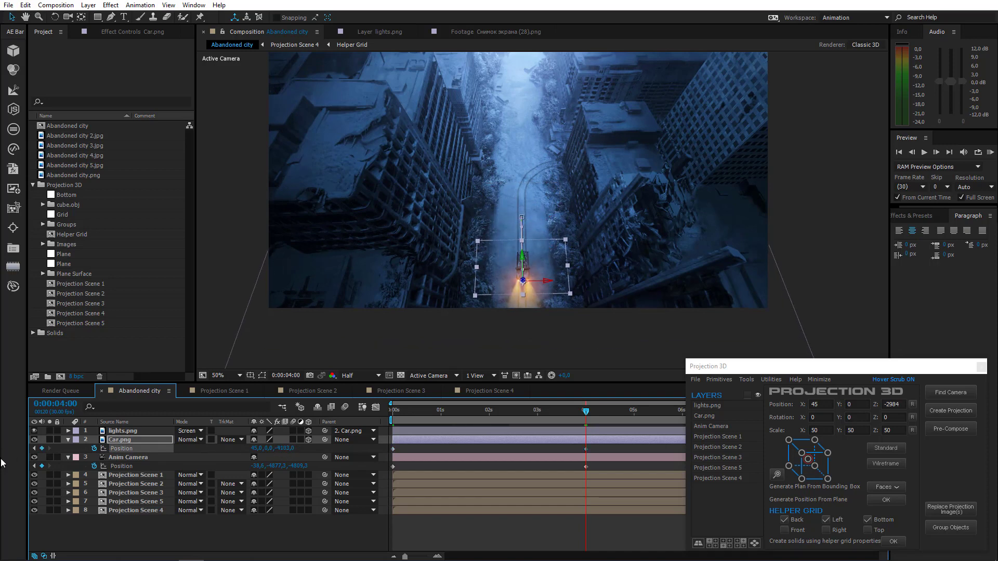
{"action": "left_click_drag", "start_coordinate": [283, 447], "coordinate": [188, 448]}
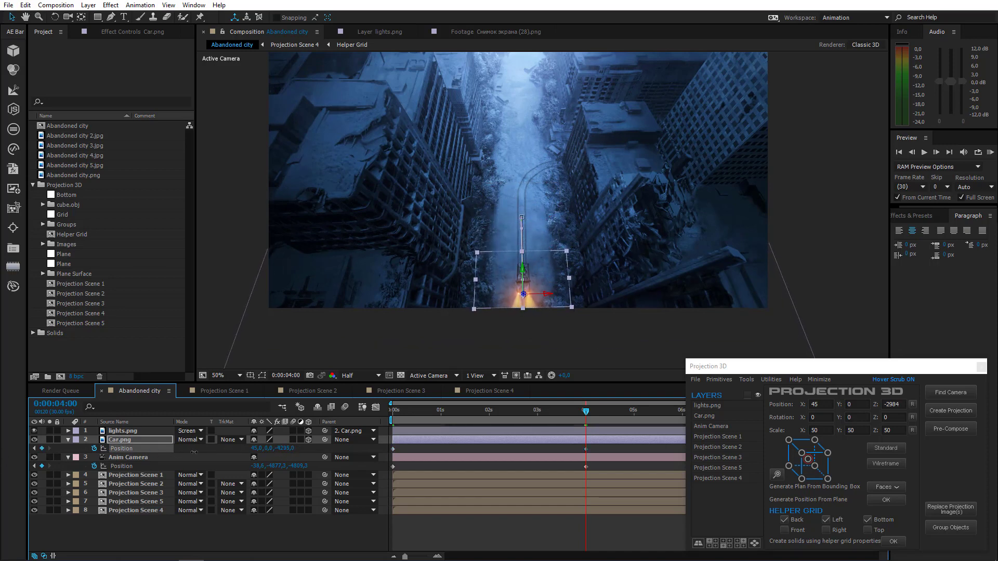
Step: Align the Car layer with the tyre tracks at 4 s, at X about 24 and Z about -4360
{"action": "scroll", "coordinate": [550, 315], "scroll_direction": "up", "scroll_amount": 2}
{"action": "left_click_drag", "start_coordinate": [474, 272], "coordinate": [522, 269]}
{"action": "left_click_drag", "start_coordinate": [567, 221], "coordinate": [519, 204]}
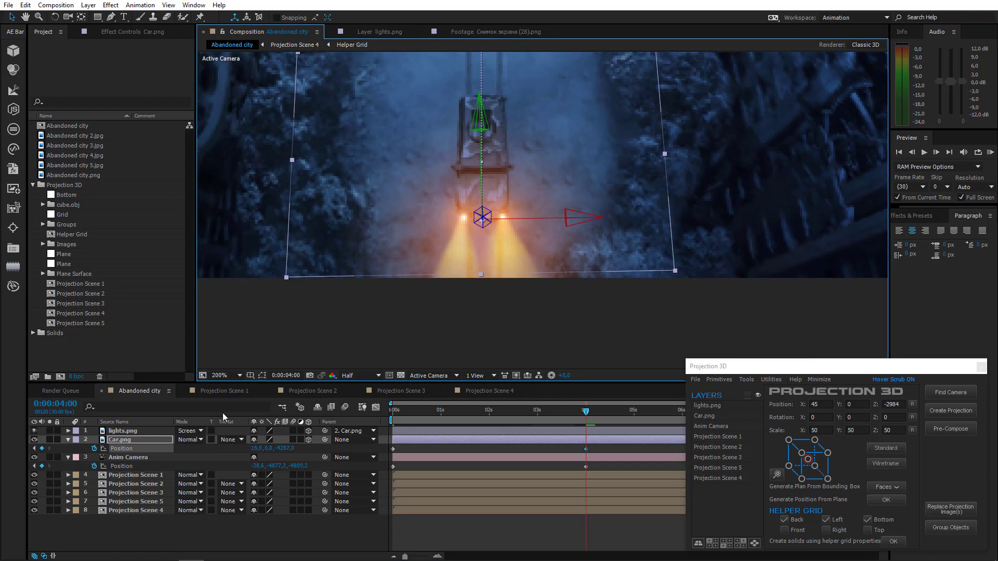
{"action": "left_click_drag", "start_coordinate": [286, 448], "coordinate": [261, 448]}
{"action": "scroll", "coordinate": [446, 295], "scroll_direction": "down", "scroll_amount": 2}
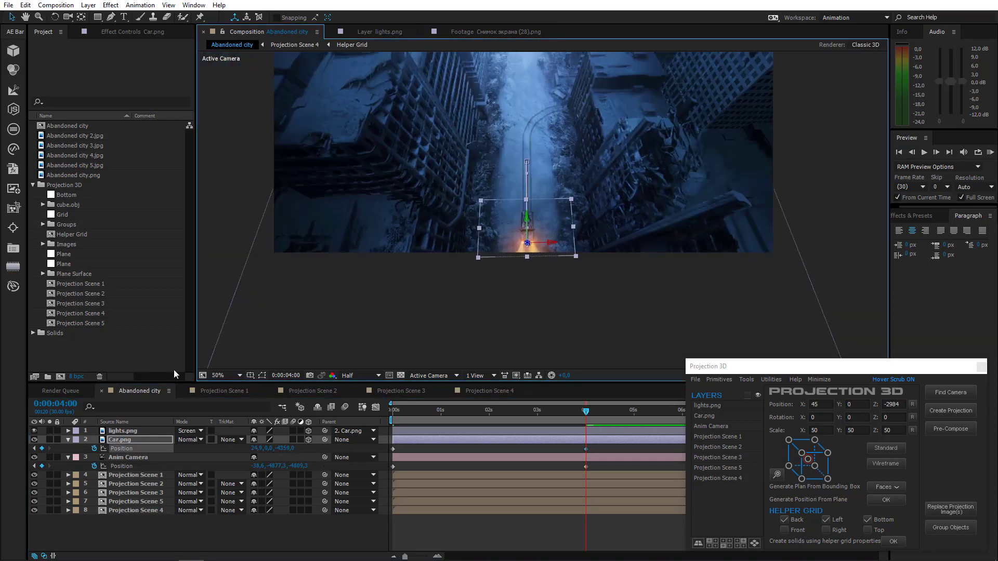
{"action": "left_click", "coordinate": [222, 378]}
{"action": "left_click", "coordinate": [230, 187]}
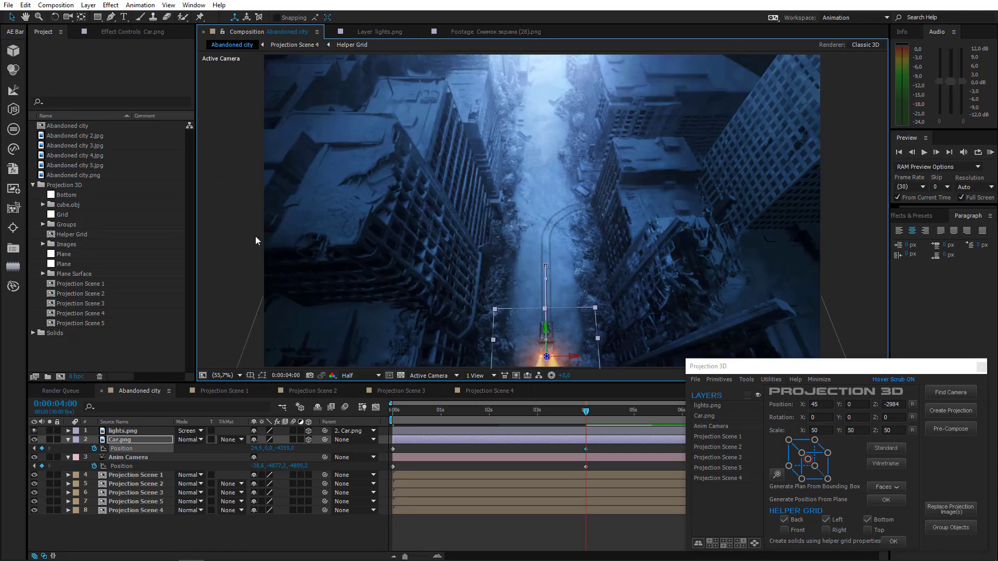
Step: At 0 s, draw a closed four-point mask on Projection Scene 5 around the road with the car and its tyre tracks
{"action": "left_click_drag", "start_coordinate": [585, 414], "coordinate": [277, 416]}
{"action": "left_click", "coordinate": [252, 416]}
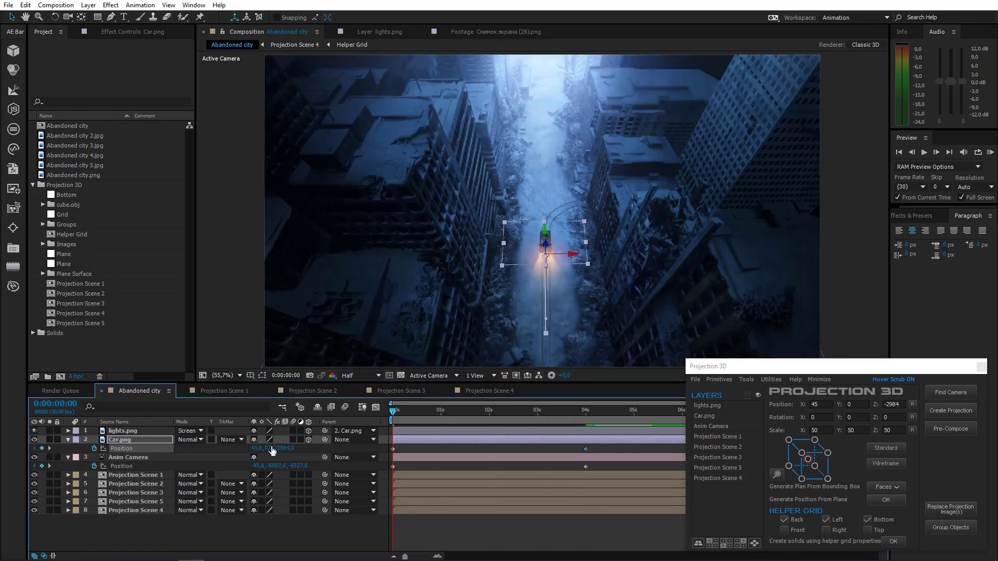
{"action": "left_click", "coordinate": [136, 503]}
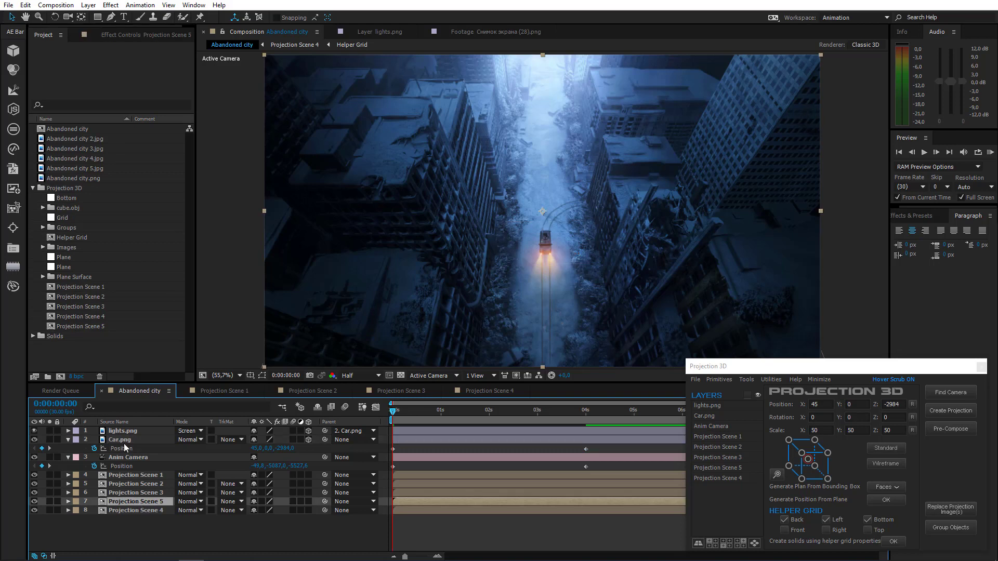
{"action": "left_click", "coordinate": [111, 17]}
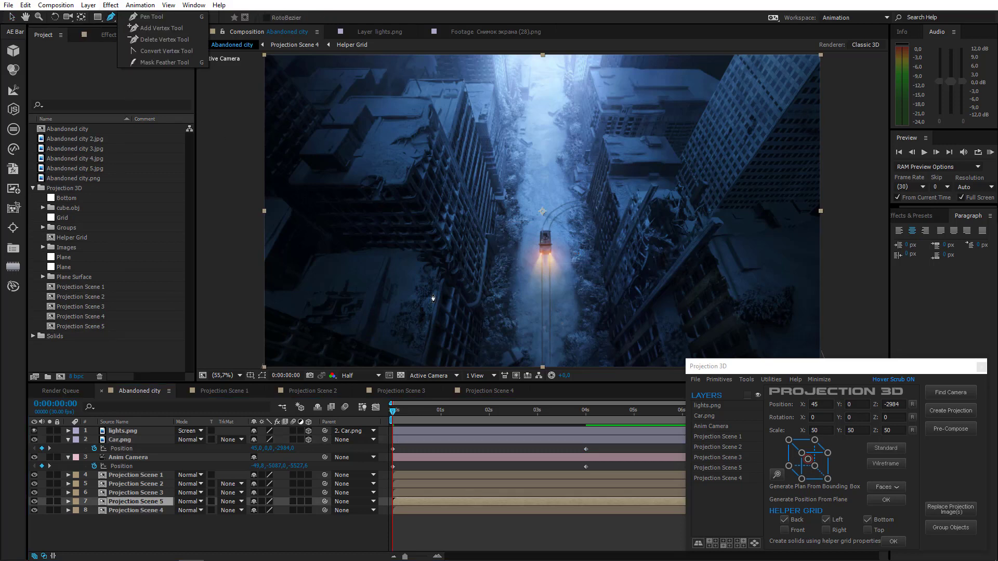
{"action": "left_click_drag", "start_coordinate": [514, 284], "coordinate": [500, 224]}
{"action": "left_click", "coordinate": [477, 320]}
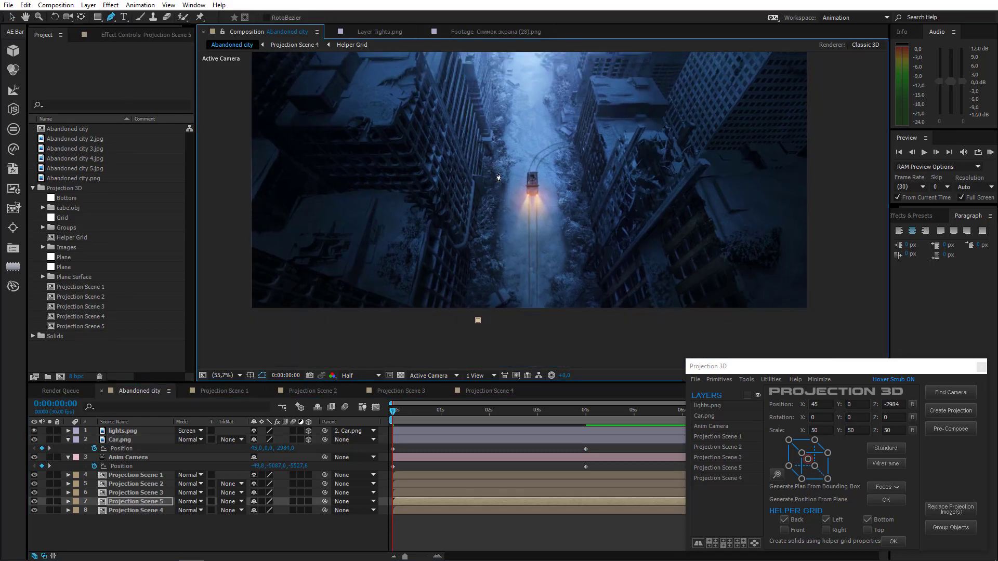
{"action": "left_click", "coordinate": [510, 132]}
{"action": "left_click", "coordinate": [583, 131]}
{"action": "left_click", "coordinate": [602, 329]}
{"action": "left_click", "coordinate": [477, 320]}
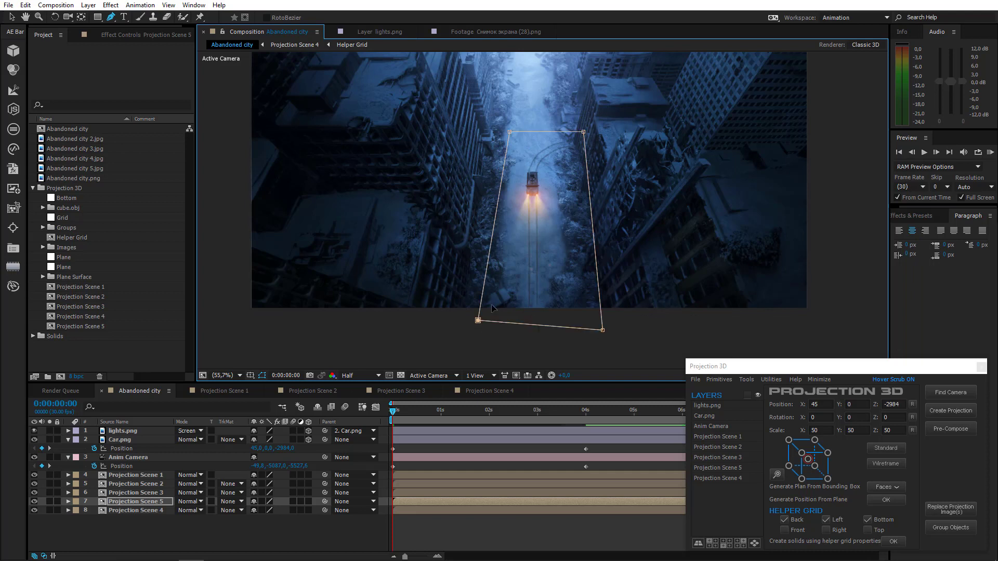
Step: Pull the upper corner of the Projection Scene 5 mask slightly inward and keyframe its Mask Path at 0 s
{"action": "left_click_drag", "start_coordinate": [583, 131], "coordinate": [576, 129]}
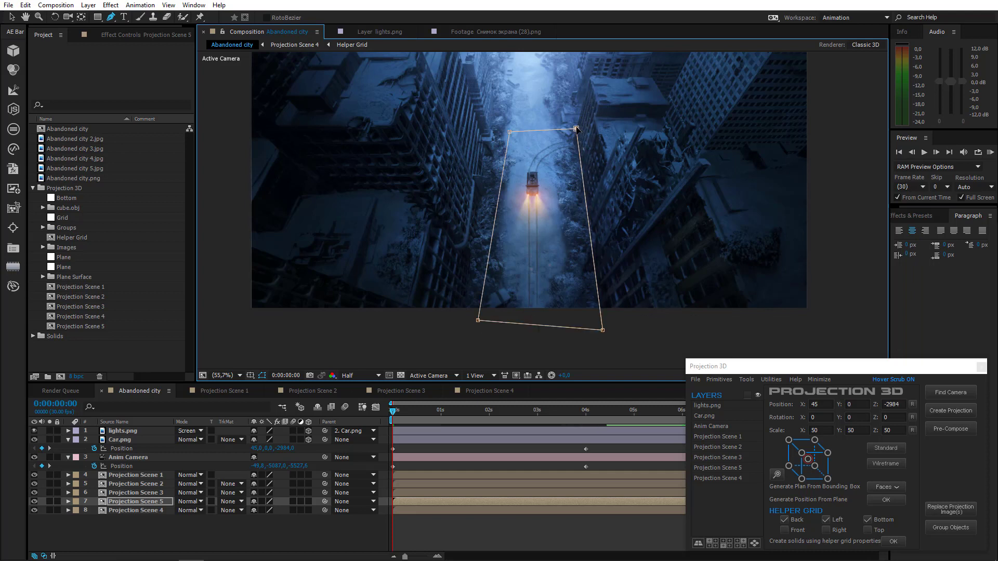
{"action": "left_click", "coordinate": [133, 501]}
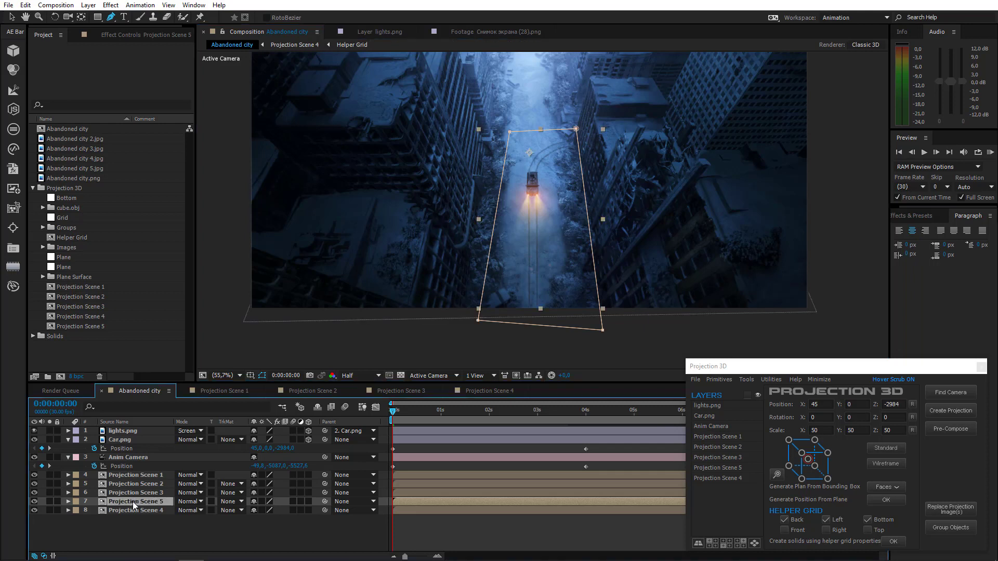
{"action": "key", "text": "m"}
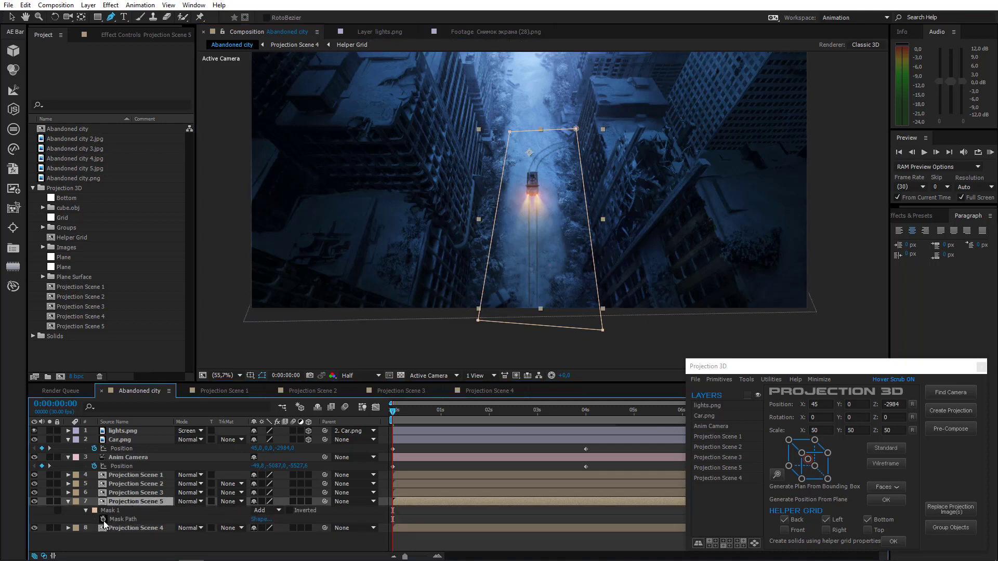
{"action": "left_click", "coordinate": [102, 519]}
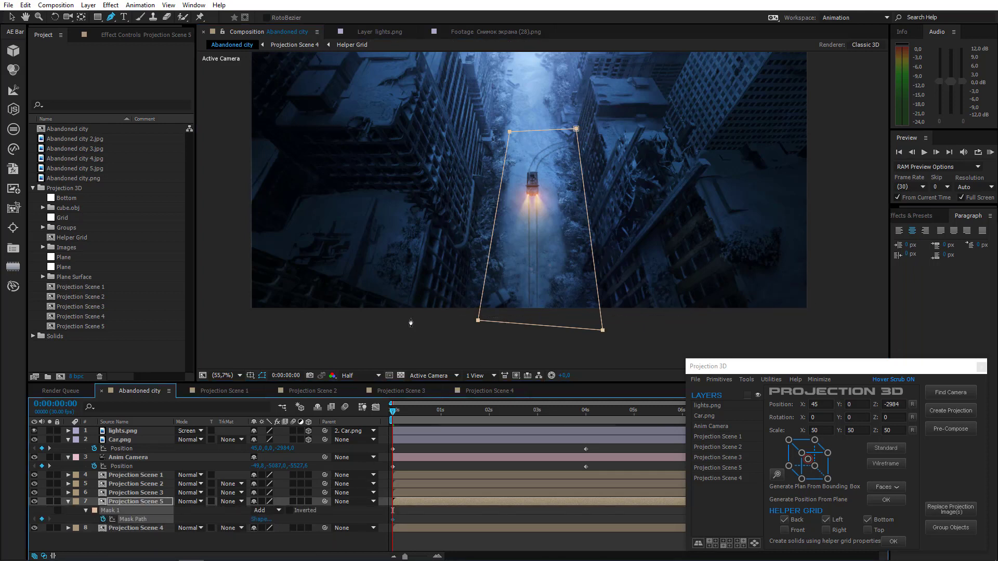
Step: At 0 s, raise the mask's lower edge up to the car so the tyre tracks ahead of it are hidden
{"action": "left_click", "coordinate": [12, 16]}
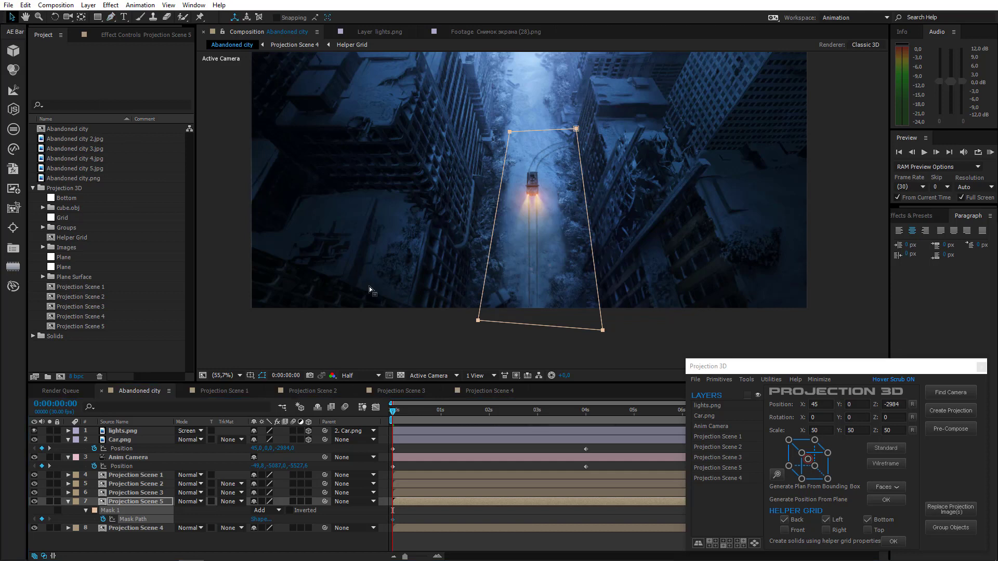
{"action": "left_click", "coordinate": [580, 328]}
{"action": "left_click_drag", "start_coordinate": [581, 328], "coordinate": [578, 303]}
{"action": "left_click_drag", "start_coordinate": [577, 267], "coordinate": [556, 151]}
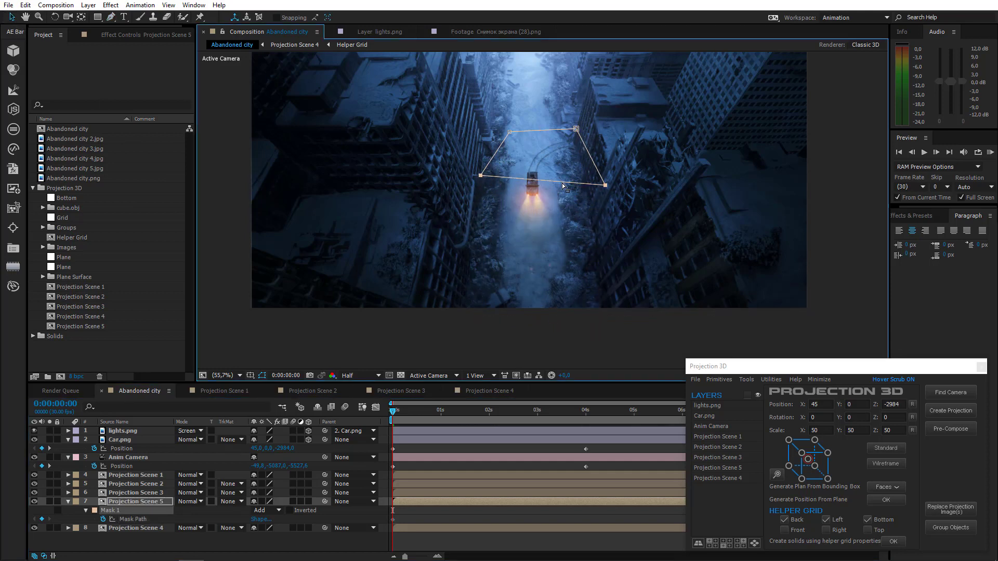
{"action": "left_click_drag", "start_coordinate": [562, 187], "coordinate": [562, 192]}
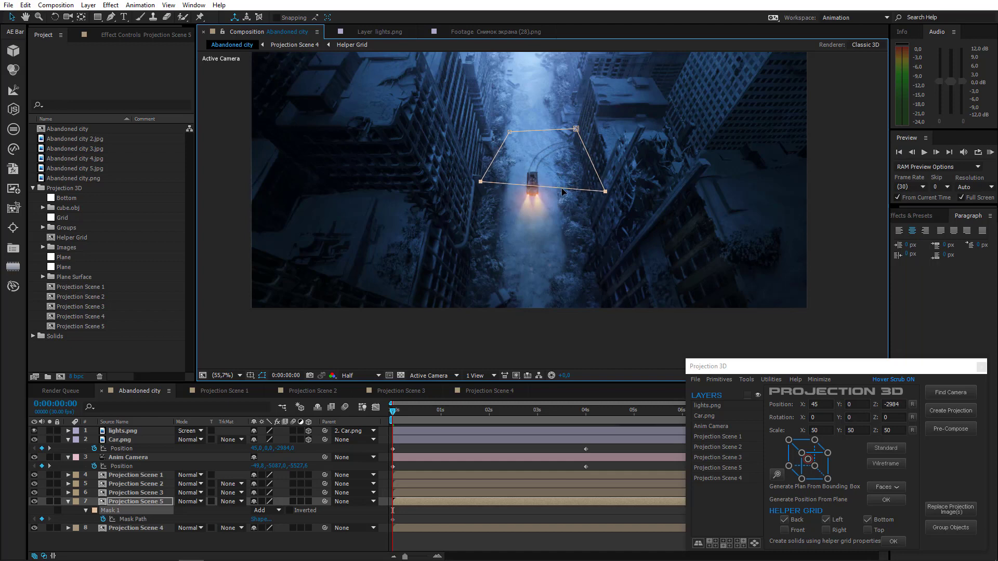
Step: At 4 s, lower the mask's bottom edge to the car's position, and scrub back to 0 s to check the reveal
{"action": "left_click", "coordinate": [585, 414]}
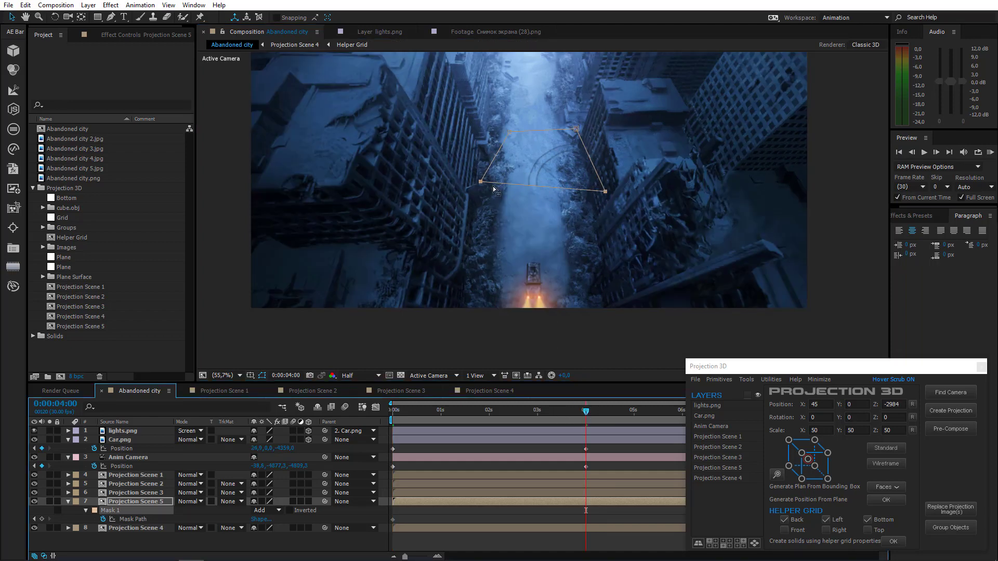
{"action": "left_click_drag", "start_coordinate": [481, 183], "coordinate": [482, 285]}
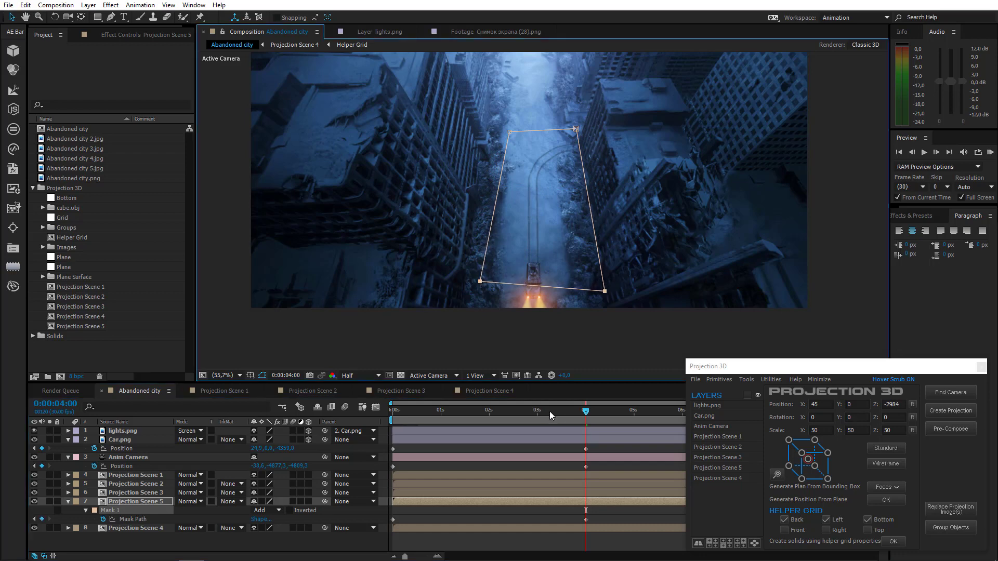
{"action": "left_click", "coordinate": [537, 413]}
{"action": "left_click", "coordinate": [477, 414]}
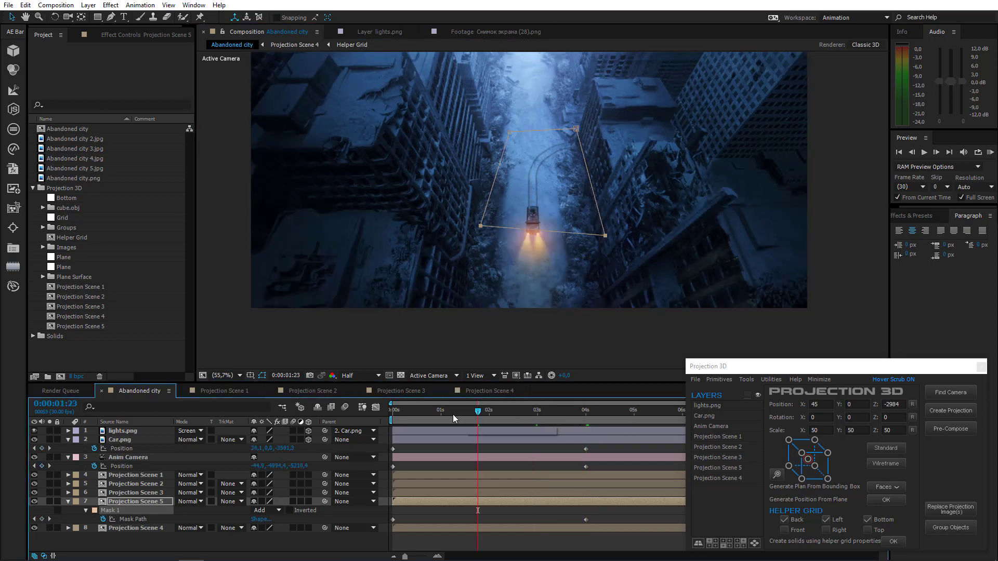
{"action": "left_click", "coordinate": [424, 413]}
{"action": "left_click_drag", "start_coordinate": [404, 413], "coordinate": [262, 419]}
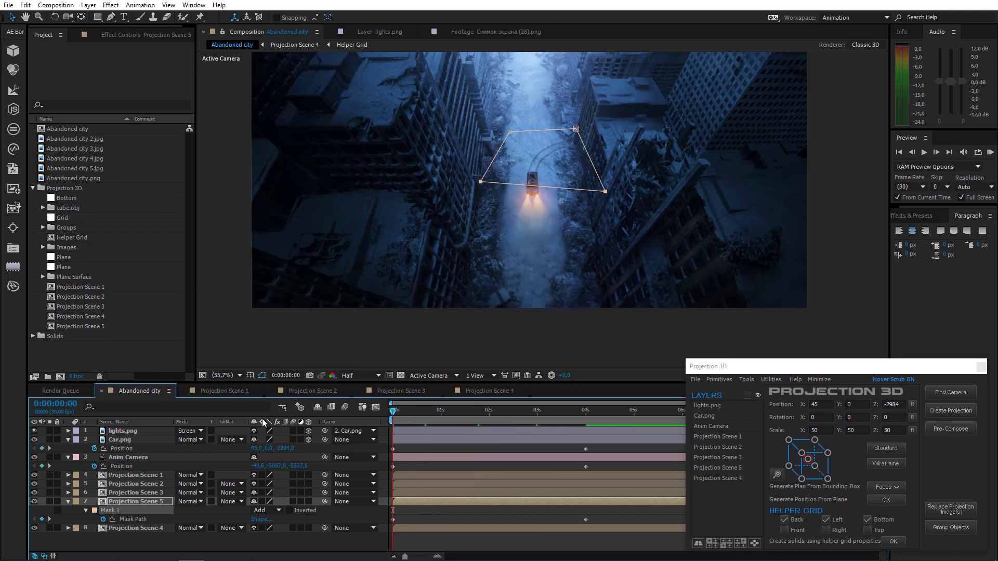
Step: Collapse the properties of Projection Scene 5, Anim Camera and Car.png, and deselect all layers
{"action": "left_click", "coordinate": [68, 501]}
{"action": "left_click", "coordinate": [69, 457]}
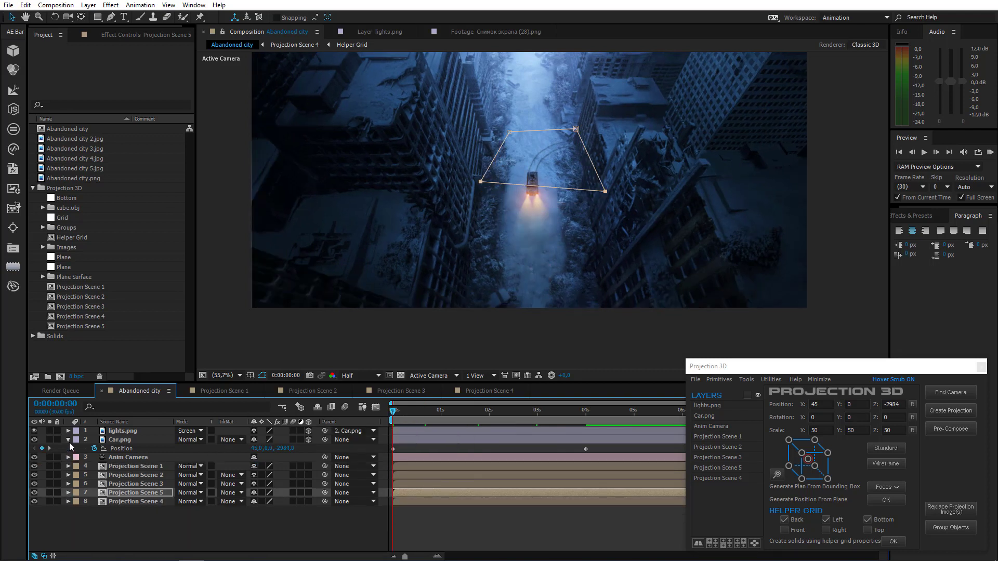
{"action": "left_click", "coordinate": [68, 440]}
{"action": "left_click", "coordinate": [133, 506]}
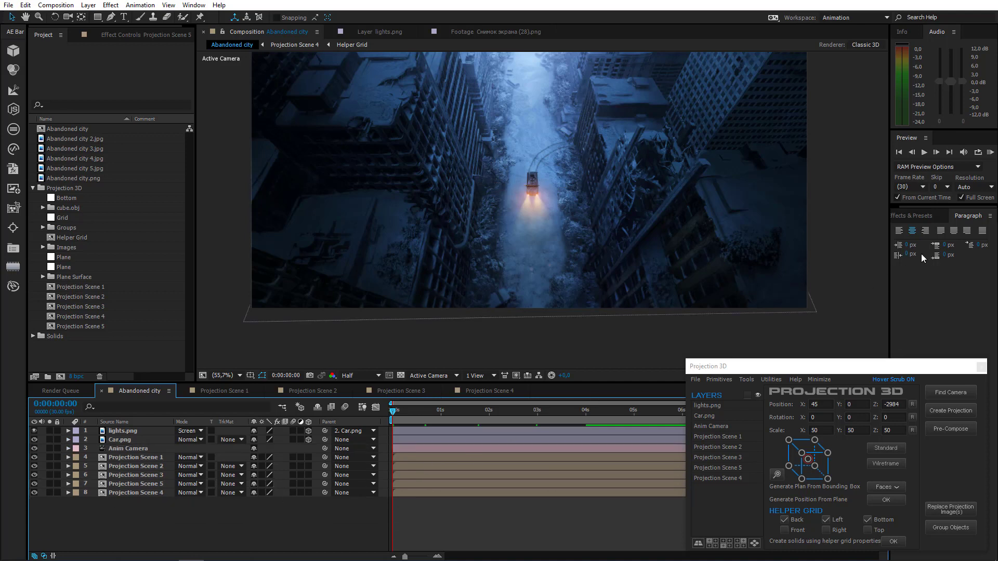
Step: Turn off full-screen preview and play a RAM preview of the car animation from 0 s
{"action": "left_click", "coordinate": [961, 198]}
{"action": "left_click", "coordinate": [990, 151]}
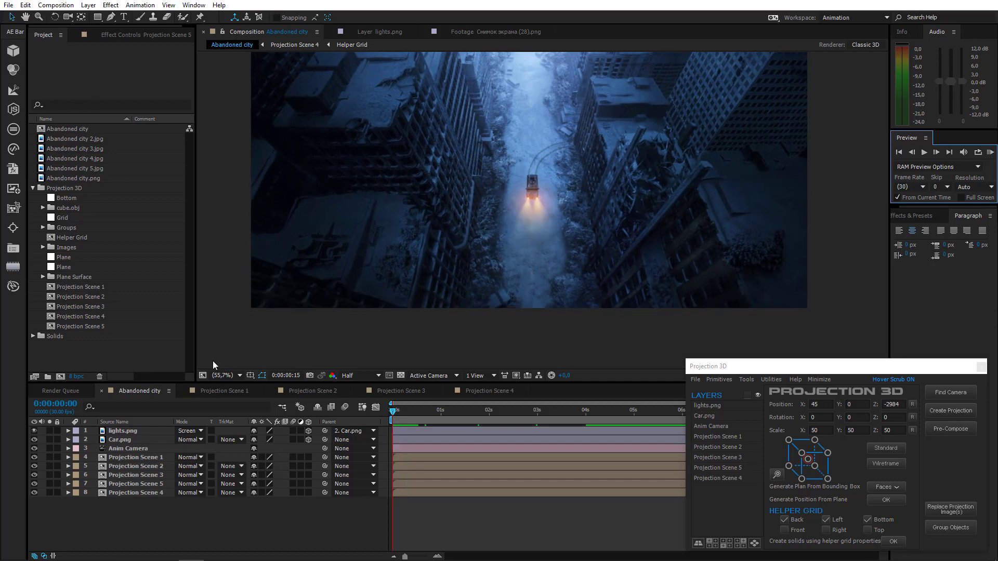
{"action": "left_click", "coordinate": [217, 375]}
{"action": "left_click", "coordinate": [254, 202]}
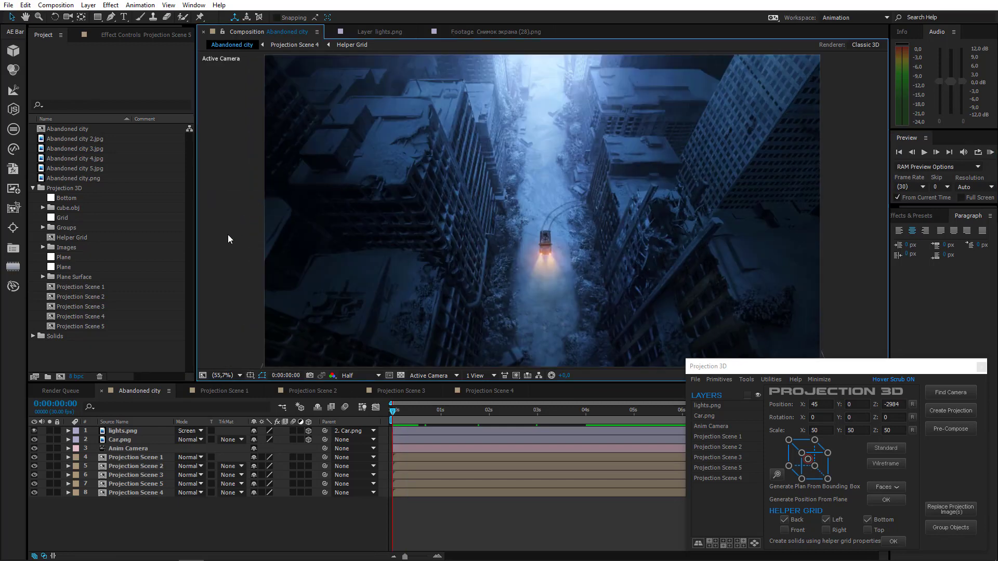
{"action": "left_click", "coordinate": [990, 152]}
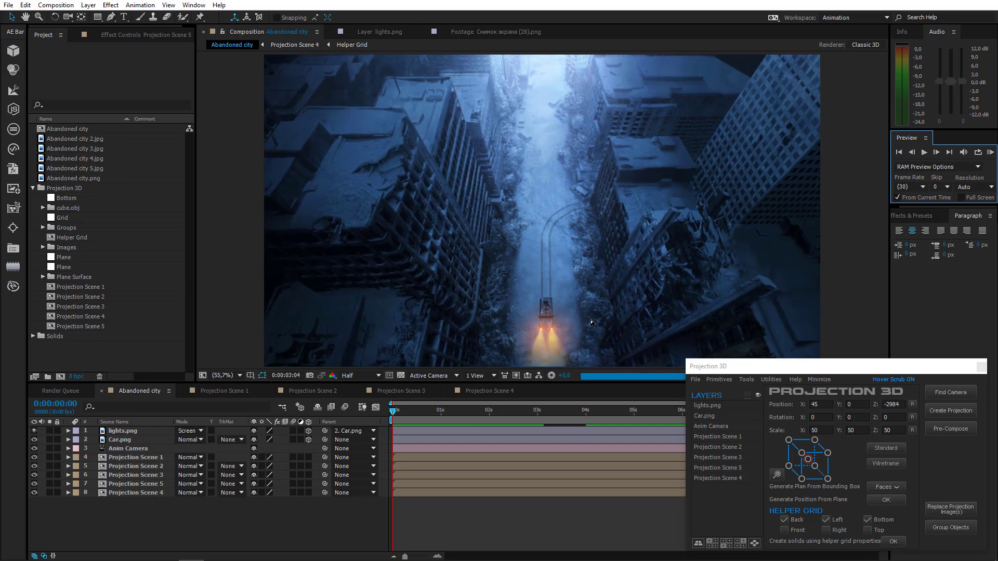
{"action": "key", "text": "space"}
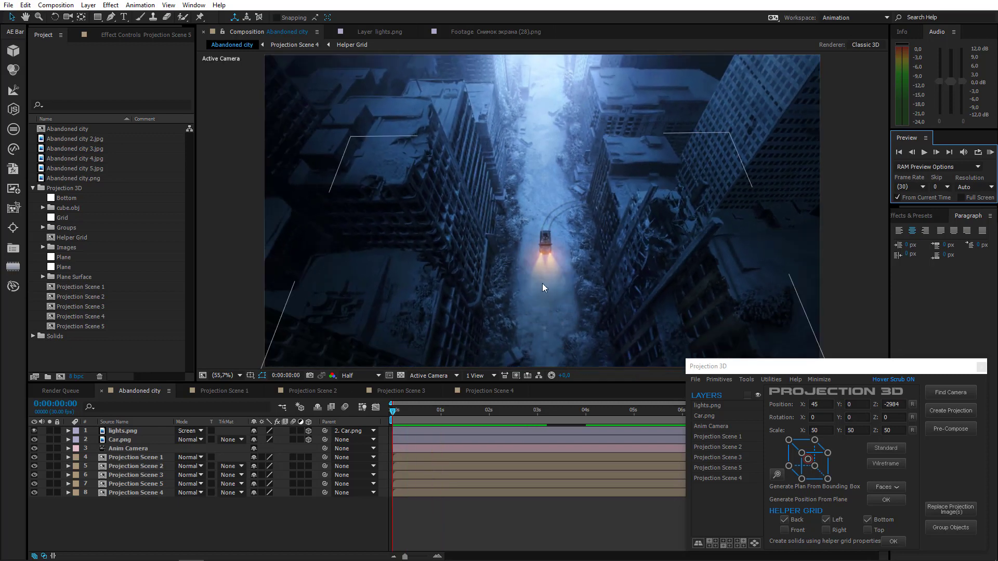
Step: Shift the lights.png layer's Z position slightly toward the car so the headlights line up, and preview the animation
{"action": "scroll", "coordinate": [550, 291], "scroll_direction": "up", "scroll_amount": 4}
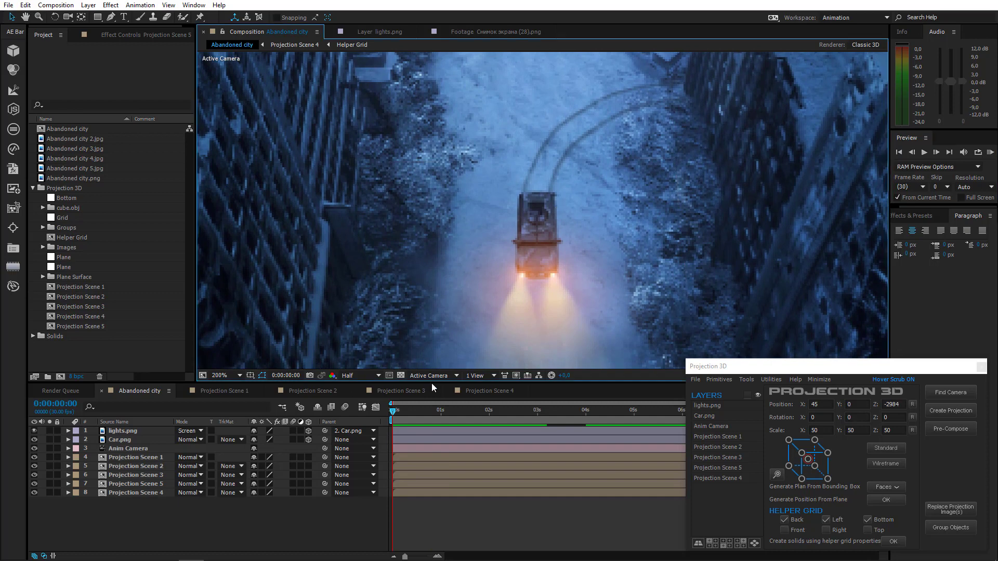
{"action": "left_click", "coordinate": [138, 430]}
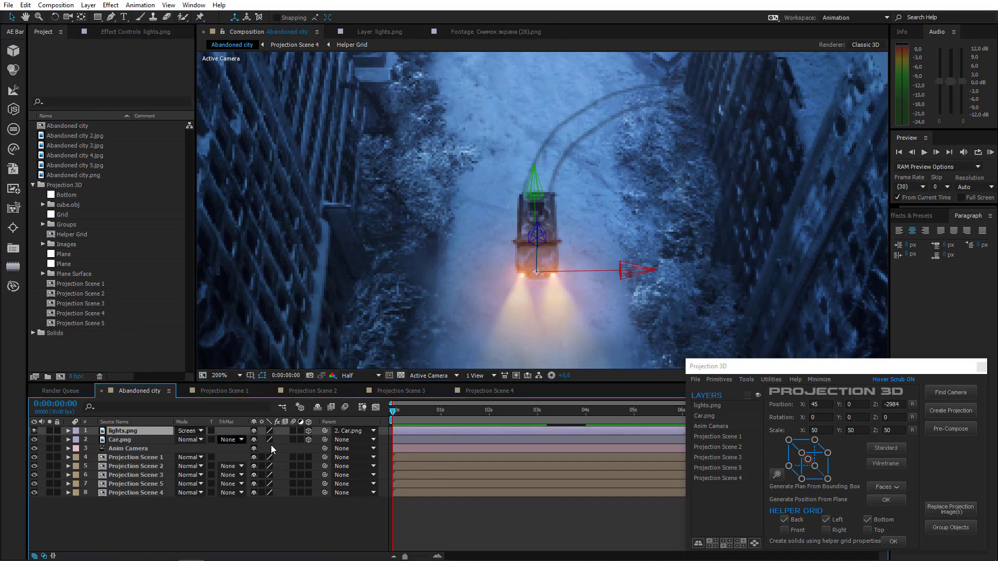
{"action": "key", "text": "p"}
{"action": "left_click_drag", "start_coordinate": [290, 439], "coordinate": [267, 442]}
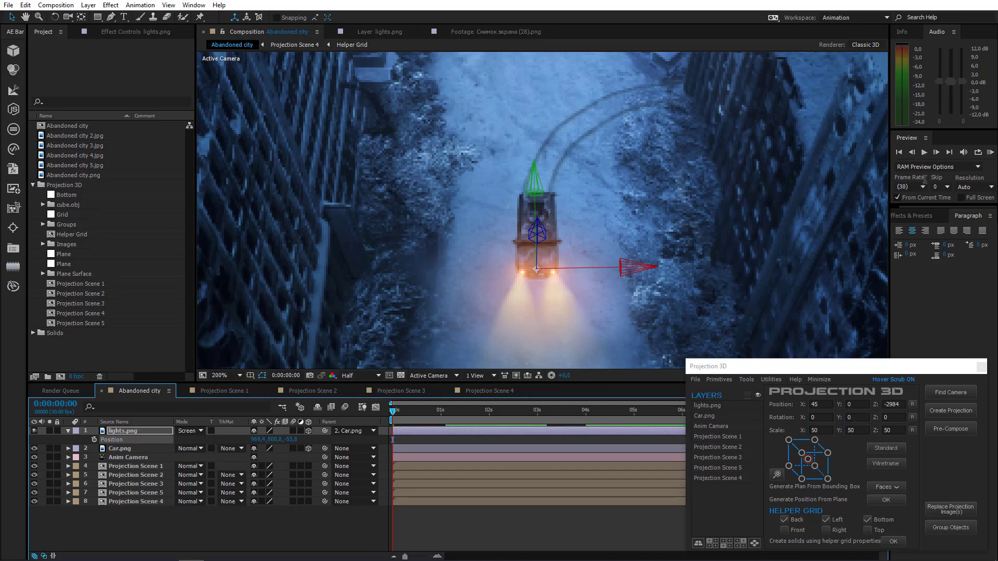
{"action": "left_click", "coordinate": [990, 152]}
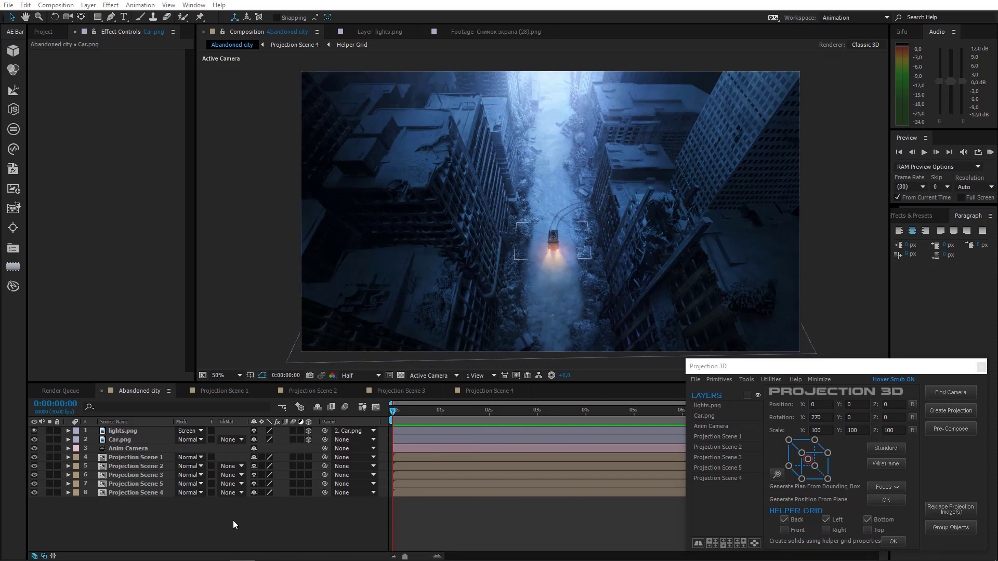
Step: Create a Projection 3D Plane primitive in the Abandoned city composition and turn on Accepts Lights in its material options
{"action": "left_click", "coordinate": [720, 380]}
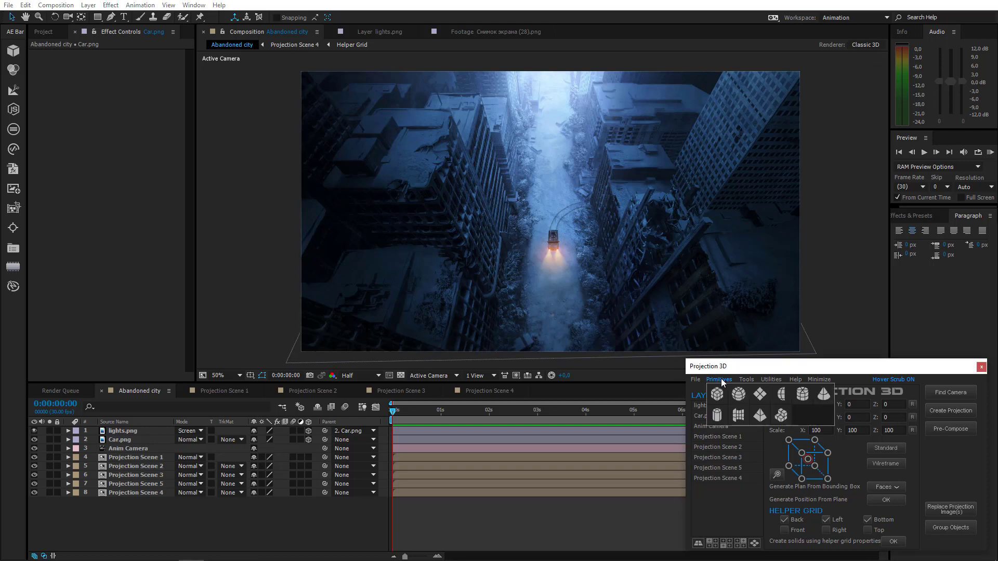
{"action": "left_click", "coordinate": [751, 394]}
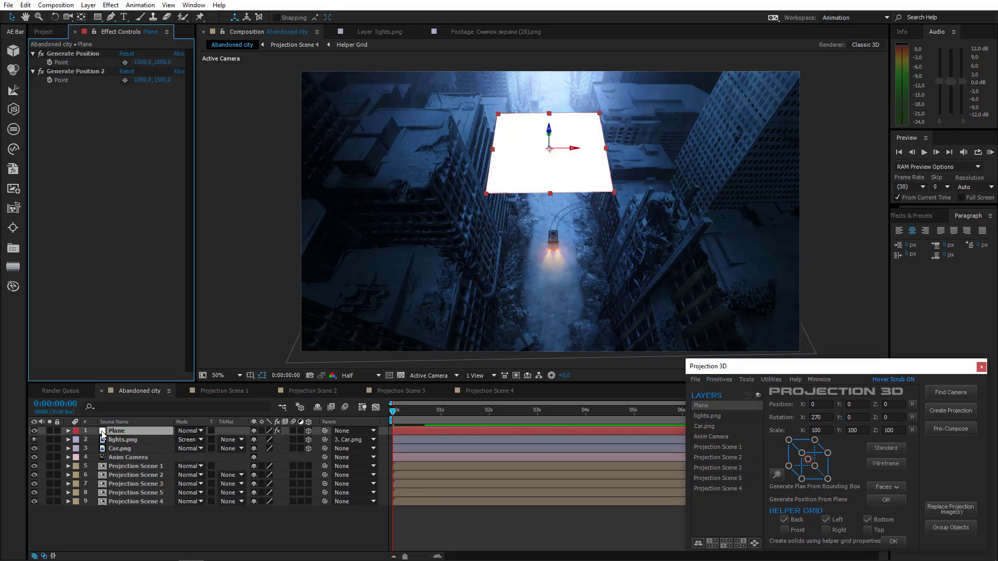
{"action": "left_click", "coordinate": [68, 431]}
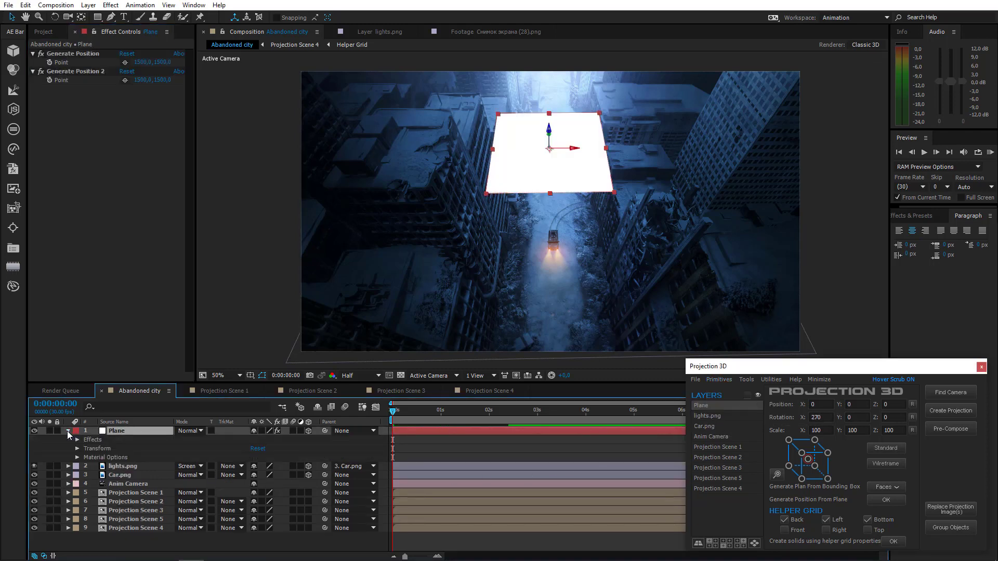
{"action": "left_click", "coordinate": [76, 457]}
{"action": "left_click", "coordinate": [254, 494]}
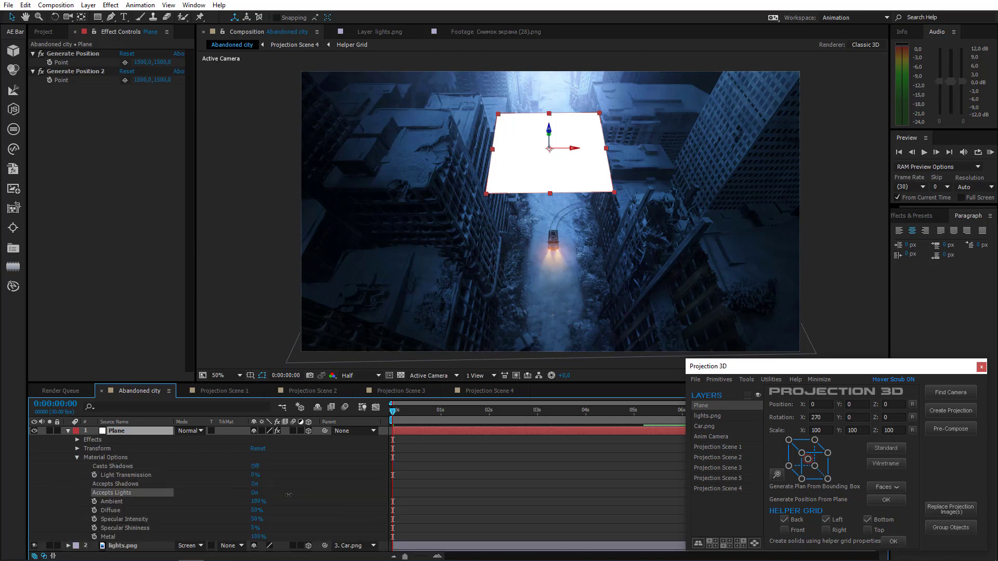
{"action": "left_click", "coordinate": [68, 431]}
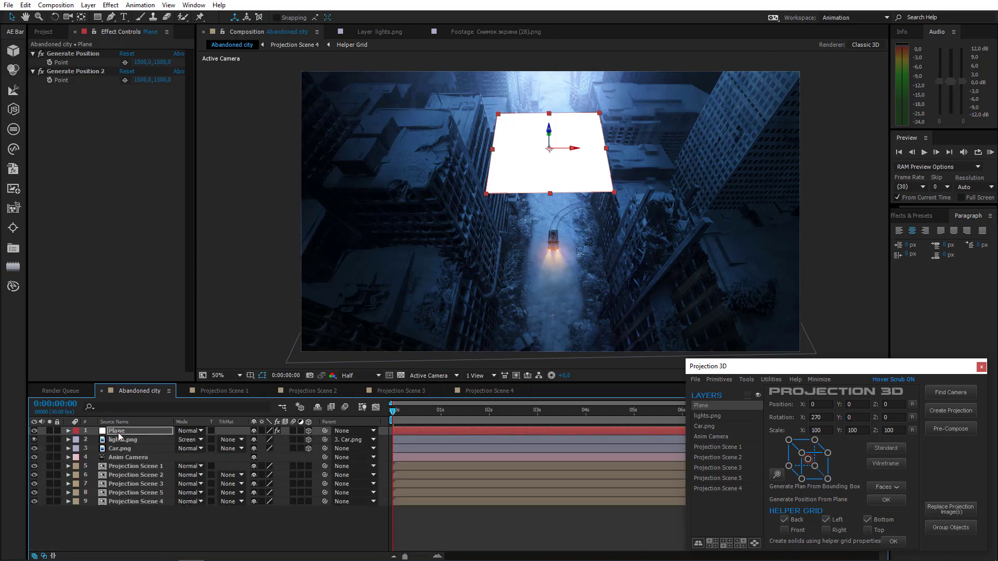
Step: Scale the Plane layer to about 366% and set its blending mode to Color Dodge
{"action": "key", "text": "s"}
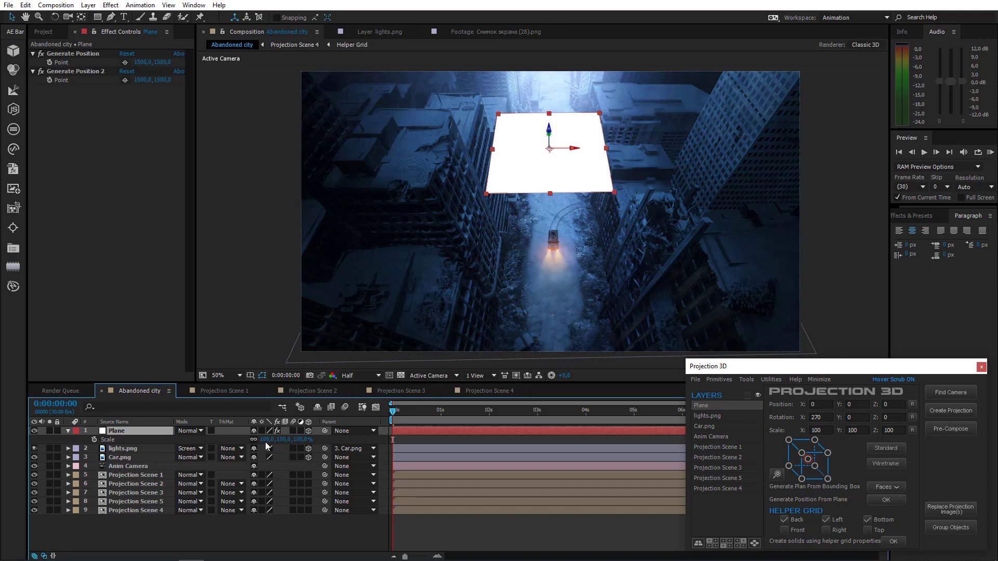
{"action": "left_click_drag", "start_coordinate": [266, 446], "coordinate": [357, 393]}
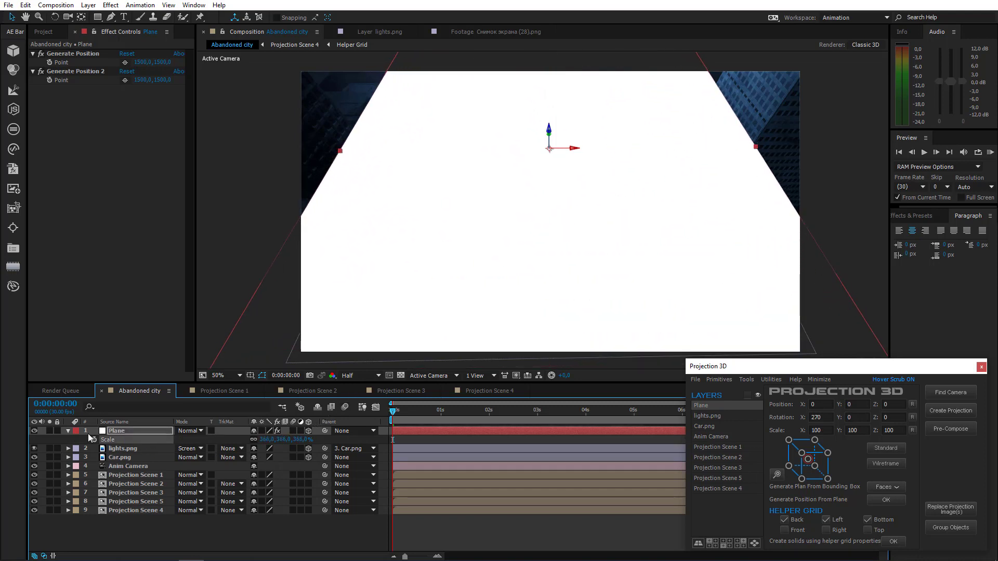
{"action": "left_click", "coordinate": [67, 431]}
{"action": "left_click", "coordinate": [189, 431]}
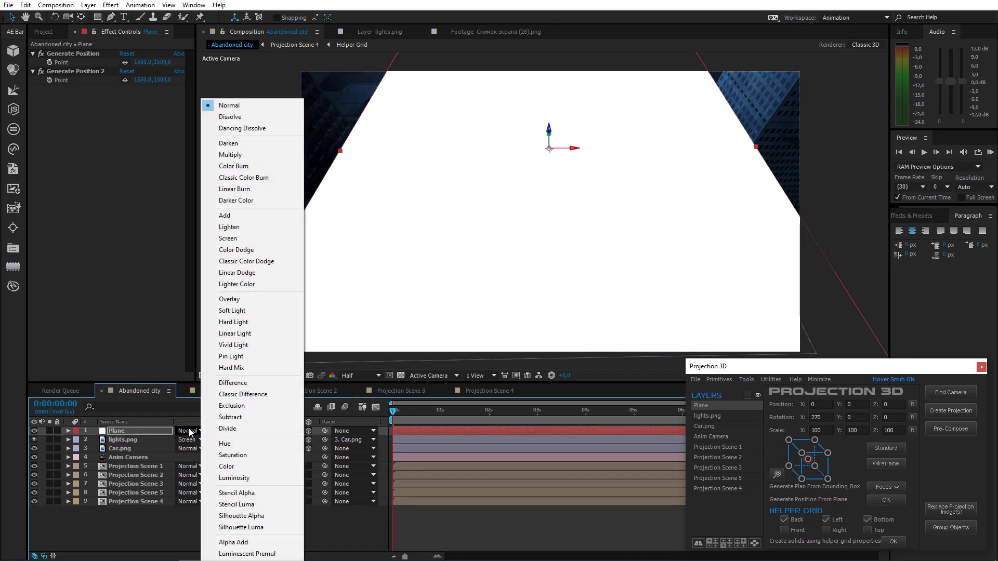
{"action": "left_click", "coordinate": [222, 250]}
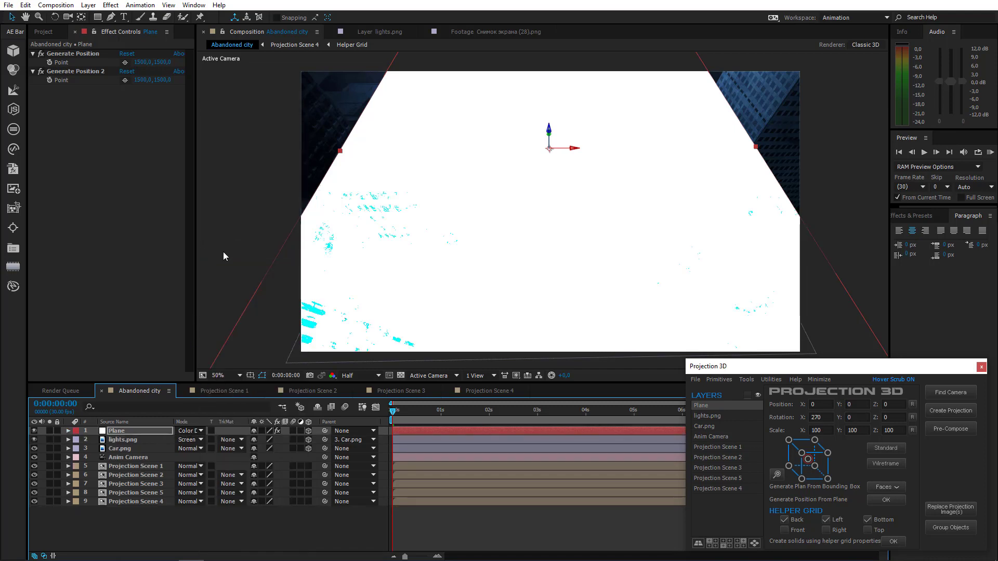
Step: Add a light of type Spot to the Abandoned city composition, keeping the other light settings at their defaults
{"action": "left_click", "coordinate": [141, 525]}
{"action": "right_click", "coordinate": [145, 536]}
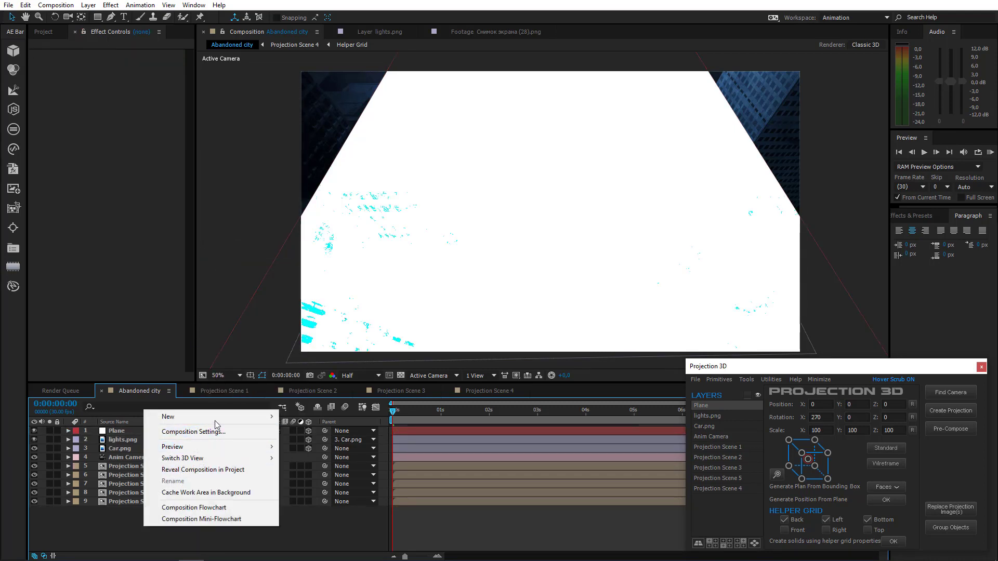
{"action": "mouse_move", "coordinate": [258, 422]}
{"action": "left_click", "coordinate": [306, 455]}
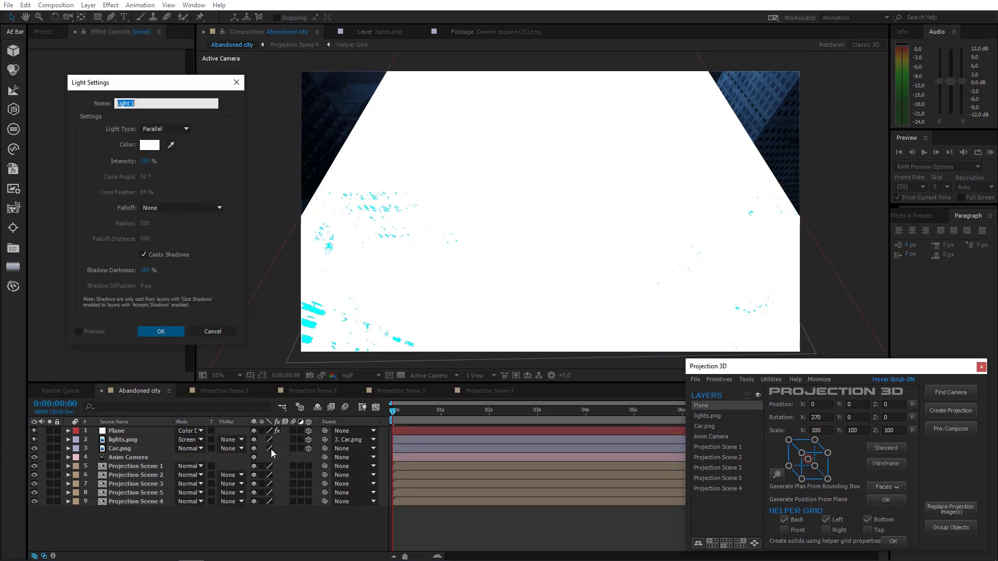
{"action": "left_click", "coordinate": [165, 131]}
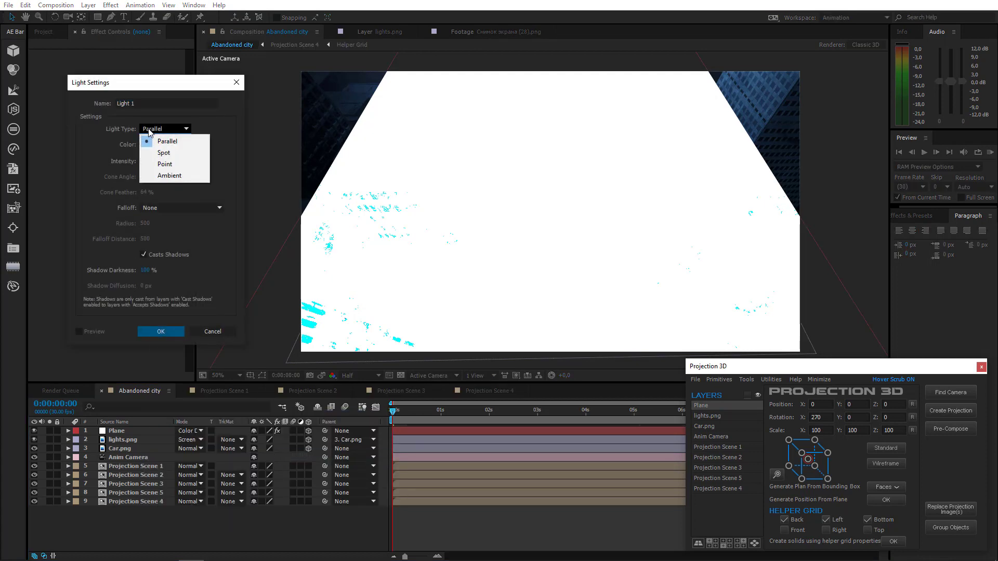
{"action": "left_click", "coordinate": [168, 156]}
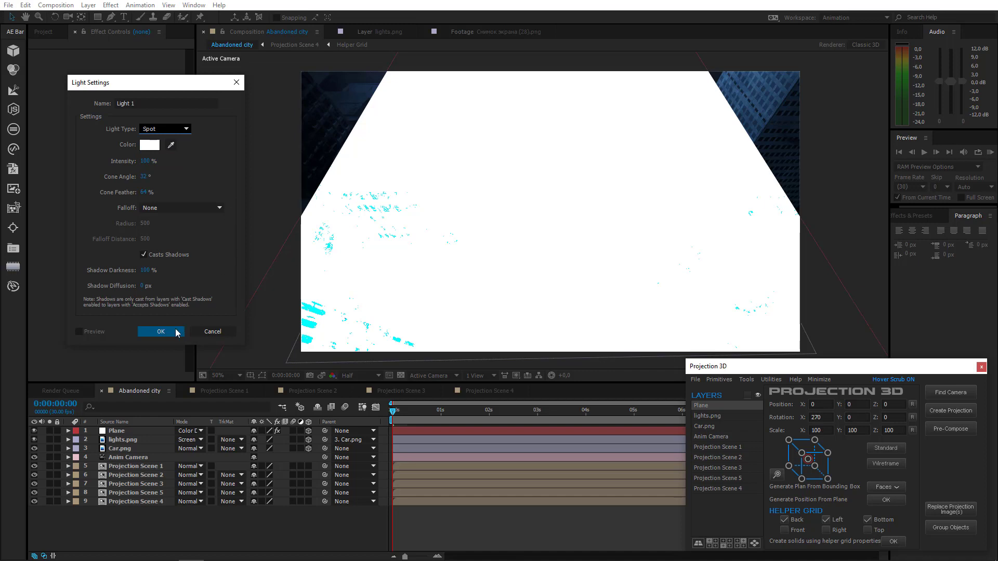
{"action": "left_click", "coordinate": [176, 332]}
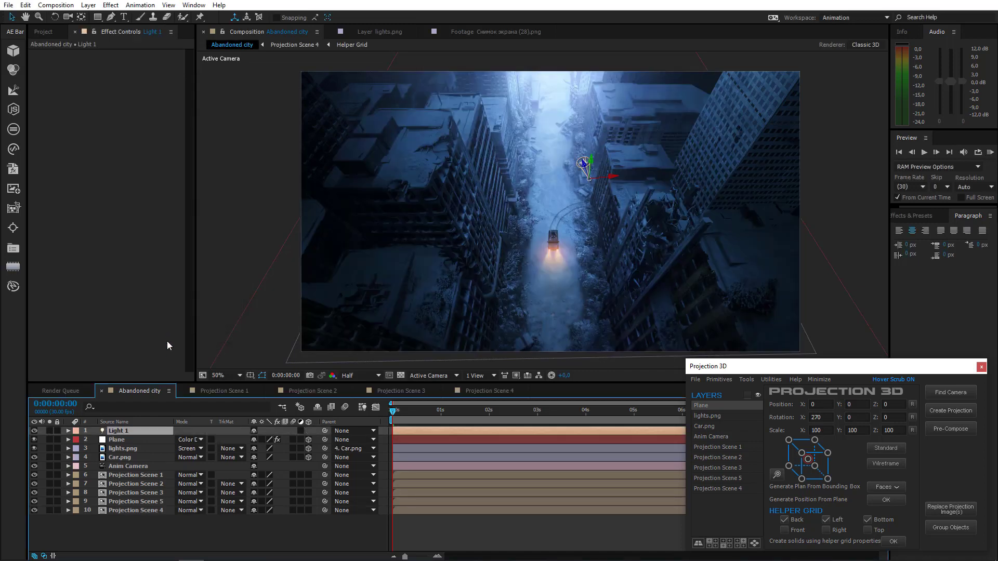
Step: Copy the Car.png layer's position onto Light 1 and aim the light's point of interest down the road ahead of the car
{"action": "left_click", "coordinate": [134, 457]}
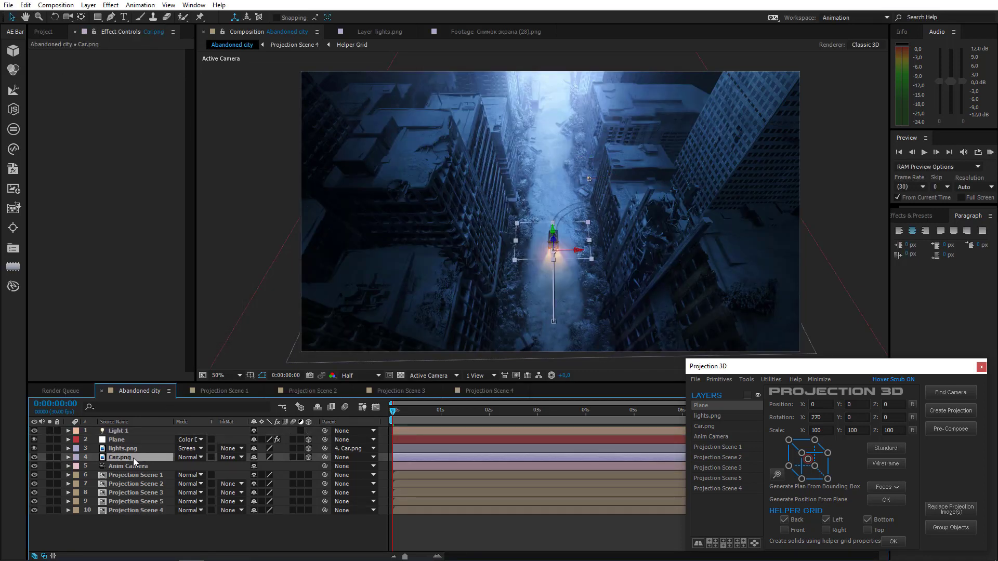
{"action": "key", "text": "p"}
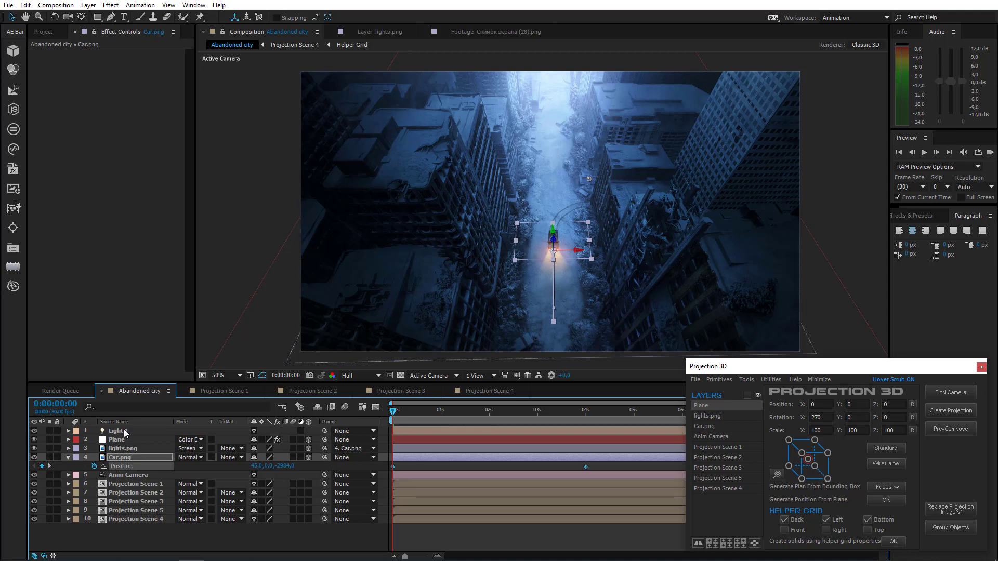
{"action": "left_click", "coordinate": [123, 430]}
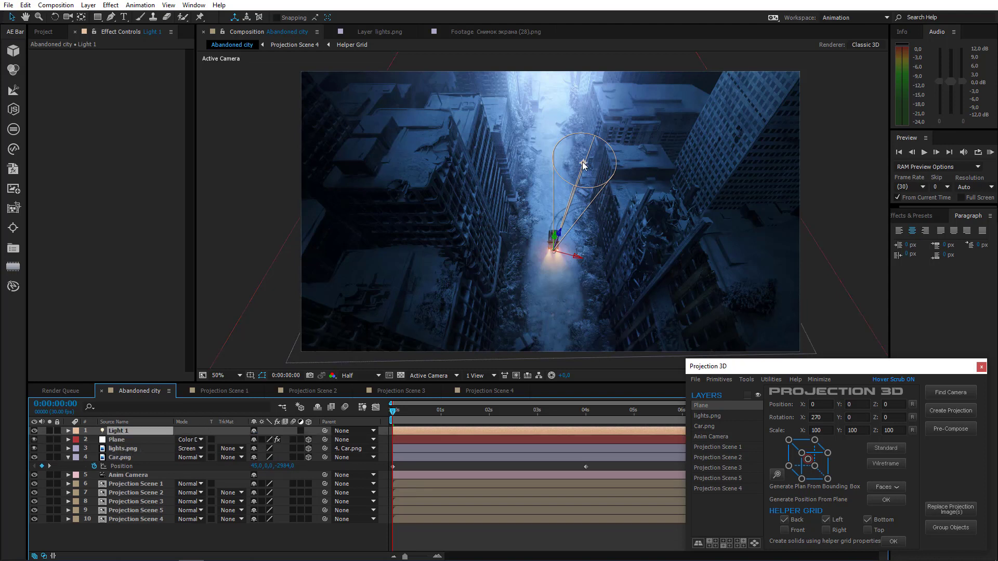
{"action": "left_click_drag", "start_coordinate": [583, 163], "coordinate": [555, 323]}
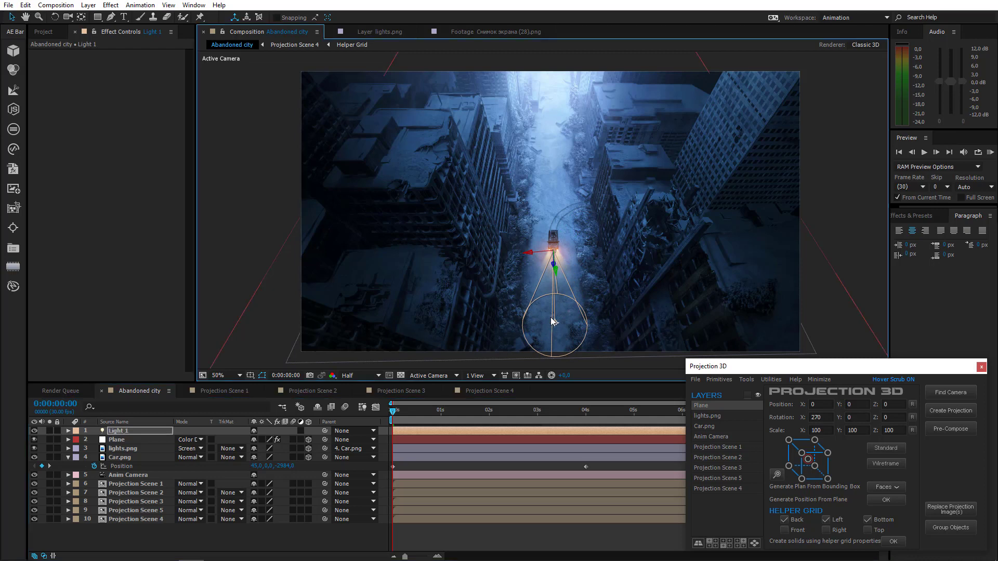
Step: Hide the lights.png layer and set Light 1's Cone Angle to 70°
{"action": "scroll", "coordinate": [535, 248], "scroll_direction": "up", "scroll_amount": 2}
{"action": "left_click_drag", "start_coordinate": [528, 249], "coordinate": [527, 214]}
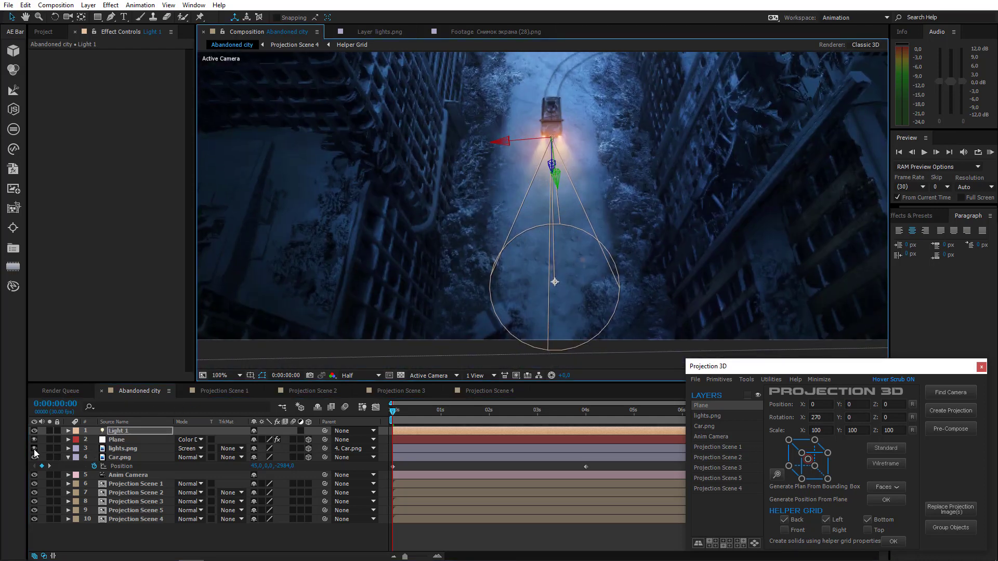
{"action": "left_click", "coordinate": [35, 449]}
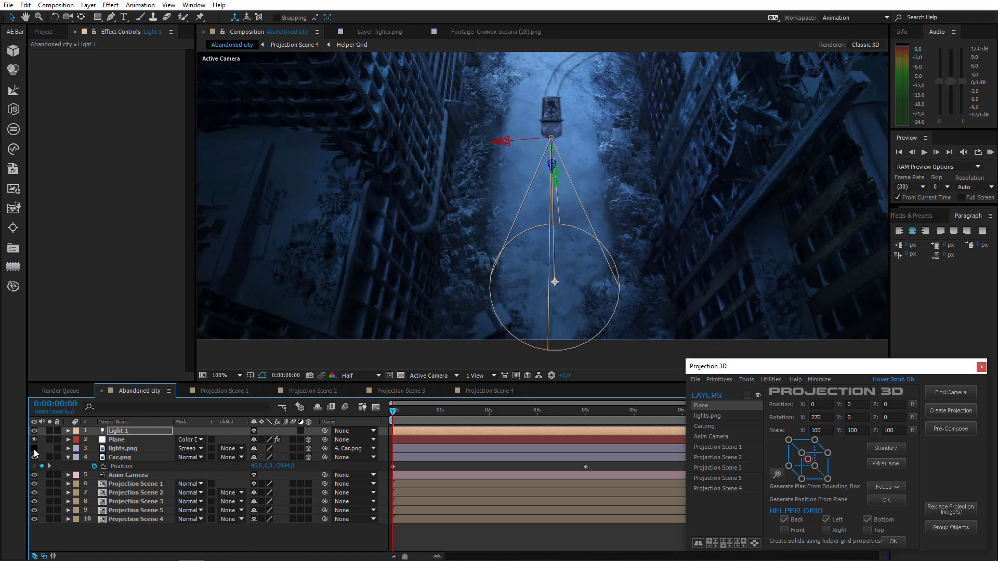
{"action": "left_click", "coordinate": [118, 432]}
{"action": "double_click", "coordinate": [135, 431]}
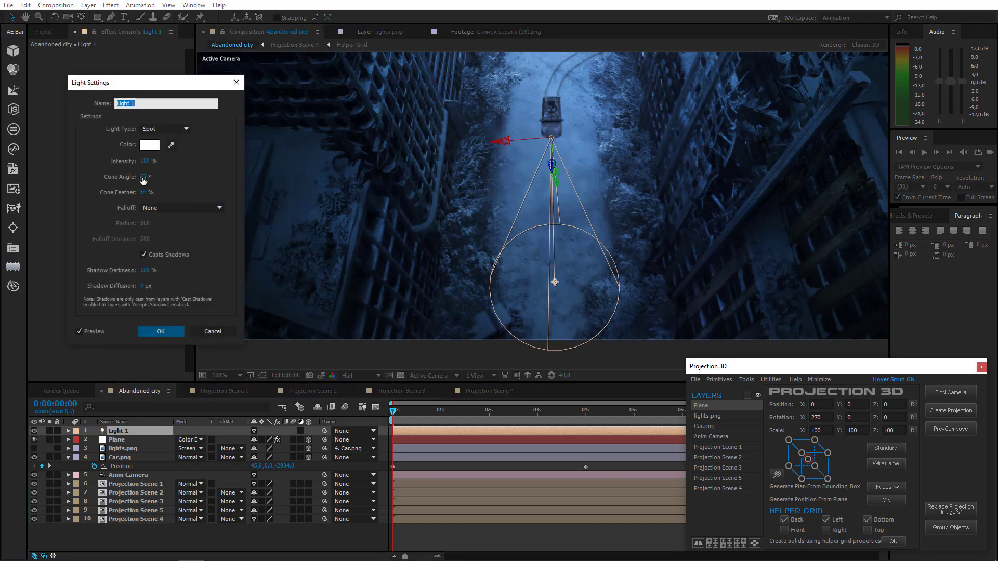
{"action": "left_click_drag", "start_coordinate": [146, 178], "coordinate": [165, 179]}
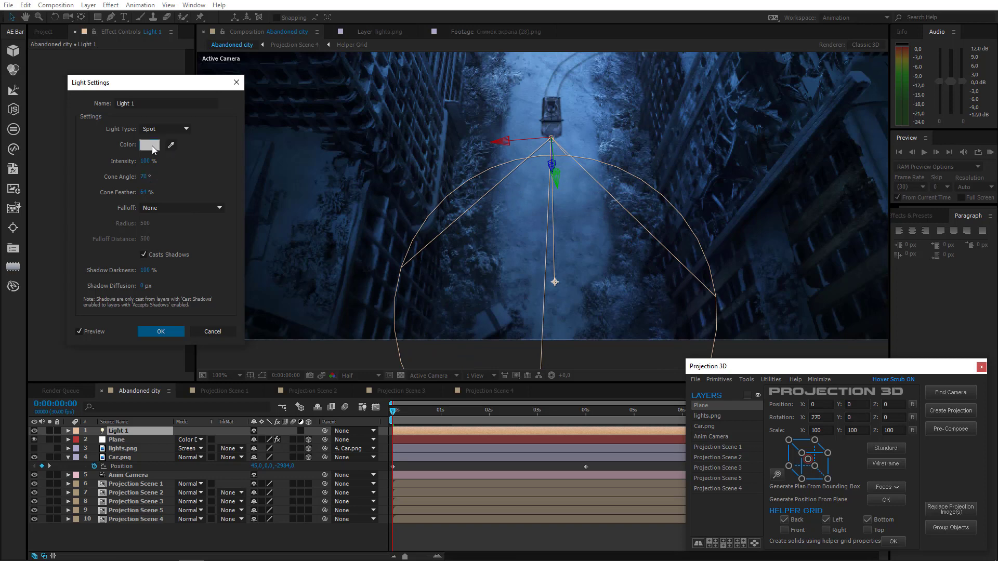
Step: Set Light 1's color to orange FF9600 and apply the light settings
{"action": "left_click", "coordinate": [150, 144]}
{"action": "left_click_drag", "start_coordinate": [211, 422], "coordinate": [211, 415]}
{"action": "left_click_drag", "start_coordinate": [155, 341], "coordinate": [217, 294]}
{"action": "left_click", "coordinate": [295, 297]}
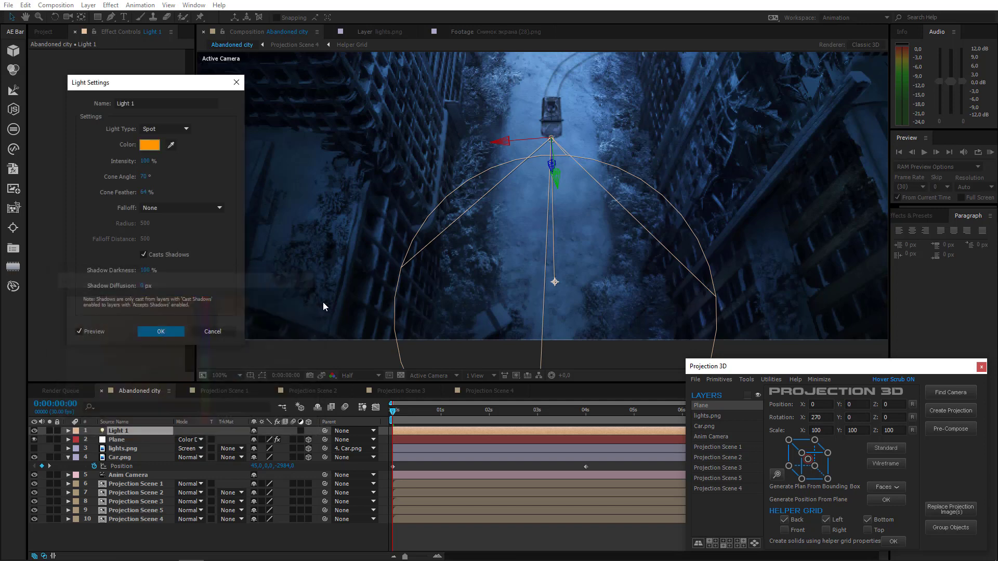
{"action": "left_click", "coordinate": [155, 332]}
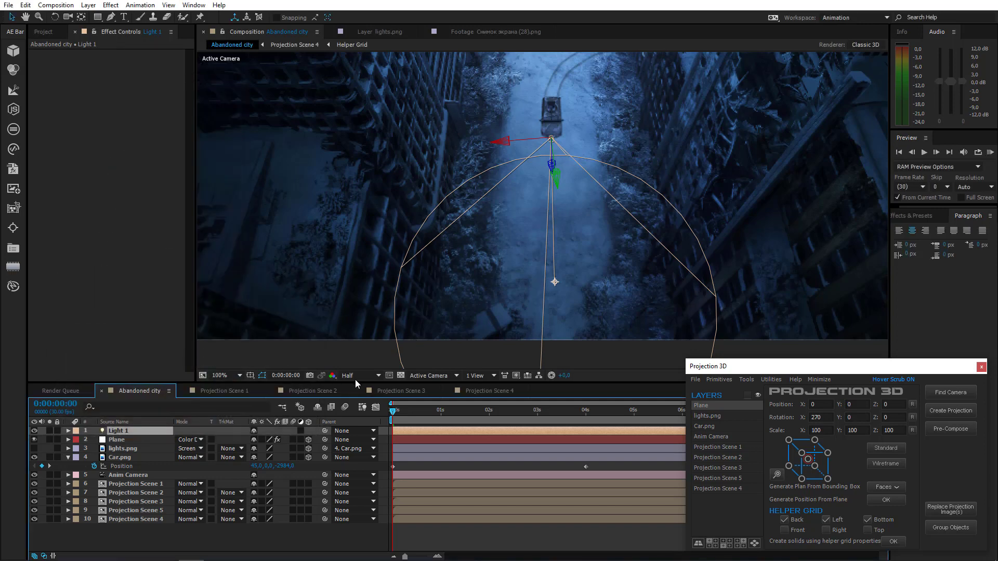
Step: In the Left view, raise Light 1 slightly above the ground plane and set its point of interest on the ground
{"action": "left_click", "coordinate": [439, 375]}
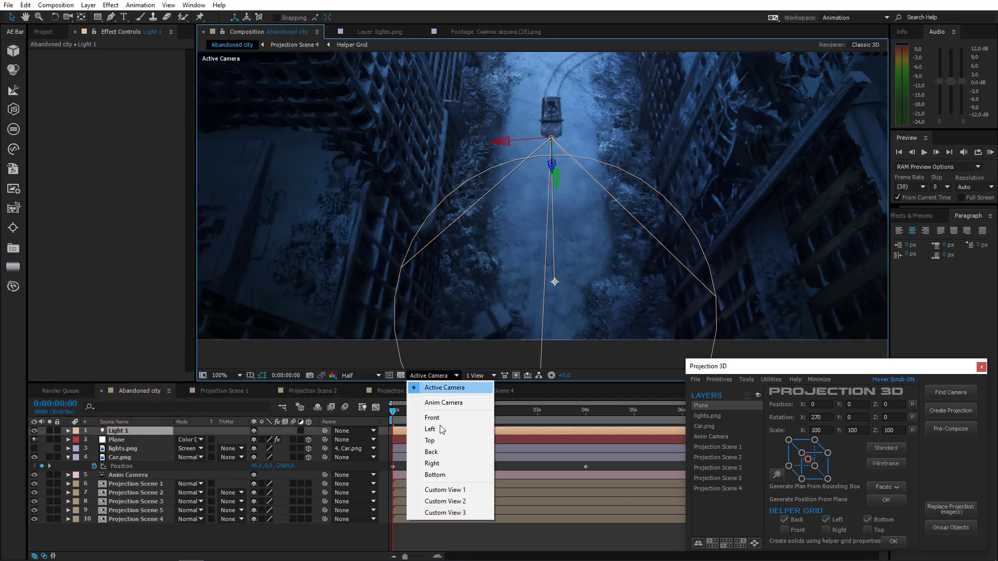
{"action": "left_click", "coordinate": [438, 432]}
{"action": "scroll", "coordinate": [524, 276], "scroll_direction": "down", "scroll_amount": 1}
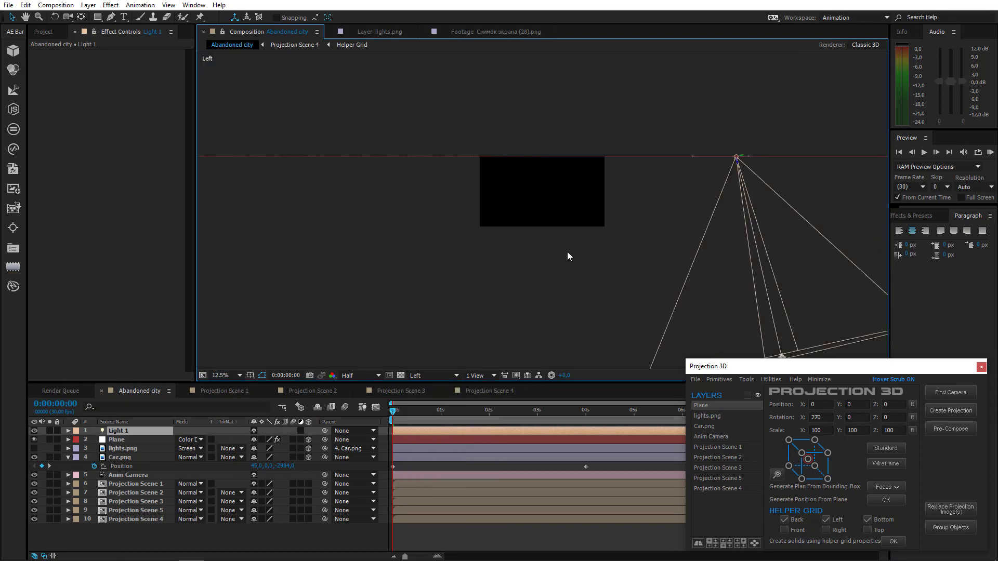
{"action": "left_click_drag", "start_coordinate": [567, 253], "coordinate": [272, 186]}
{"action": "left_click_drag", "start_coordinate": [485, 289], "coordinate": [551, 90]}
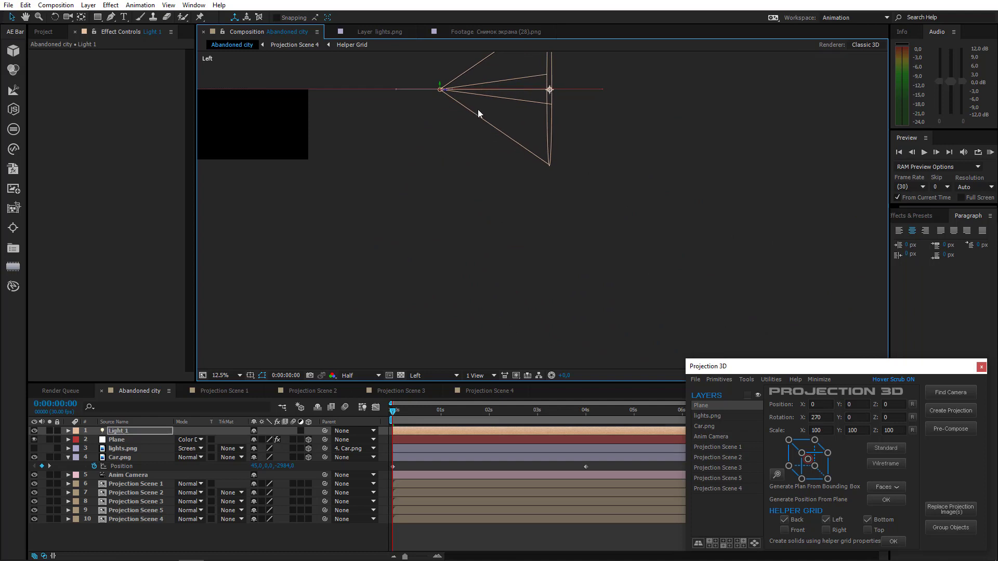
{"action": "left_click_drag", "start_coordinate": [437, 119], "coordinate": [416, 216]}
{"action": "scroll", "coordinate": [416, 215], "scroll_direction": "up", "scroll_amount": 1}
{"action": "left_click_drag", "start_coordinate": [302, 151], "coordinate": [422, 209]}
{"action": "left_click_drag", "start_coordinate": [646, 208], "coordinate": [647, 223]}
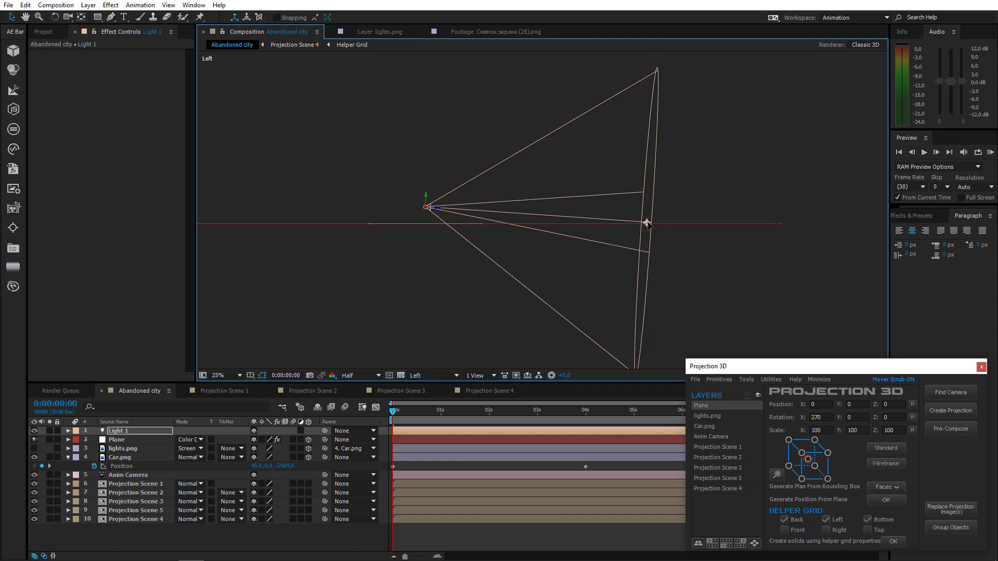
Step: Examine the light beam on the road in the Active Camera view, comparing it with the Plane layer on and off
{"action": "left_click", "coordinate": [431, 375]}
{"action": "left_click", "coordinate": [439, 388]}
{"action": "left_click_drag", "start_coordinate": [404, 272], "coordinate": [641, 218]}
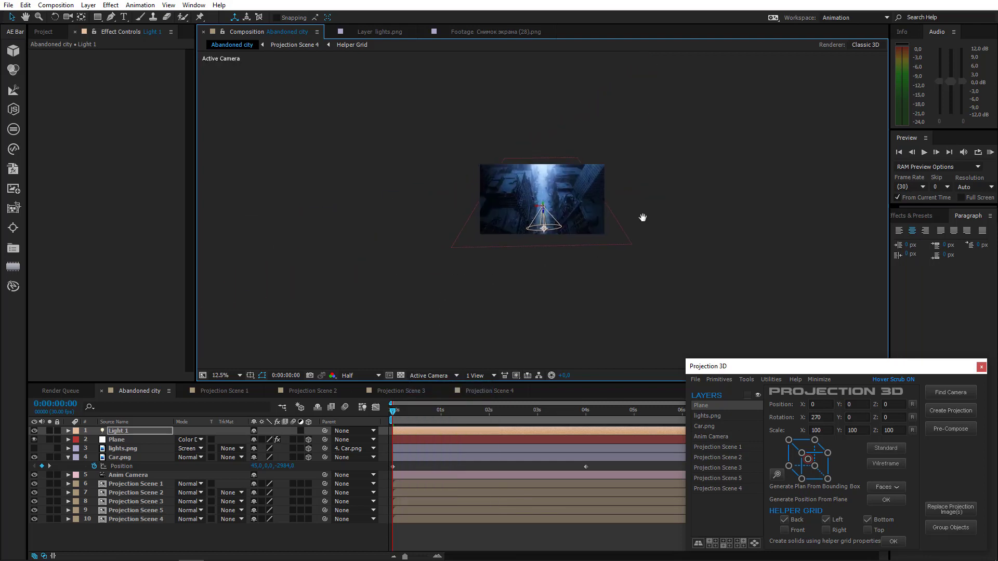
{"action": "scroll", "coordinate": [569, 230], "scroll_direction": "up", "scroll_amount": 2}
{"action": "left_click_drag", "start_coordinate": [546, 277], "coordinate": [514, 295]}
{"action": "scroll", "coordinate": [517, 275], "scroll_direction": "up", "scroll_amount": 2}
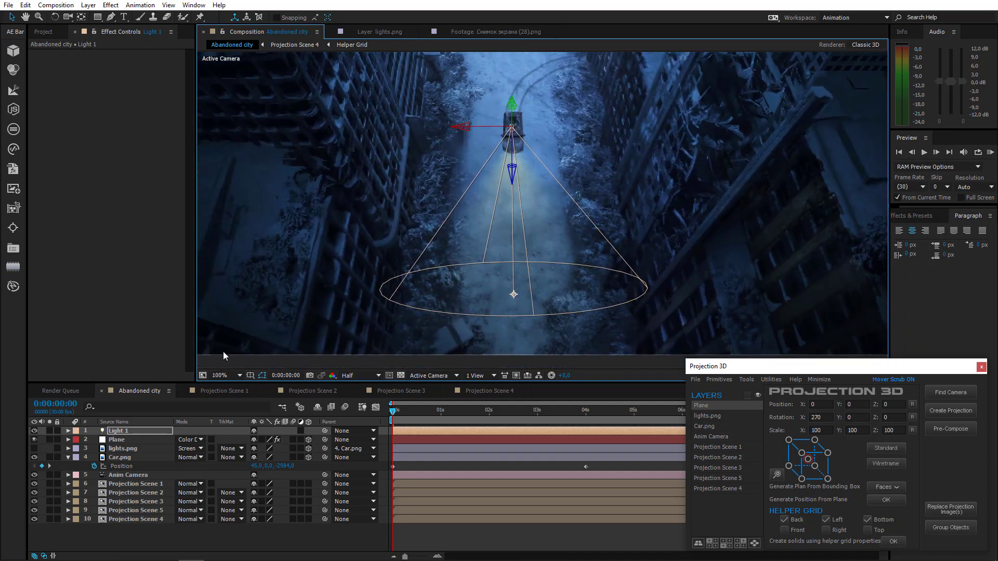
{"action": "left_click", "coordinate": [126, 441]}
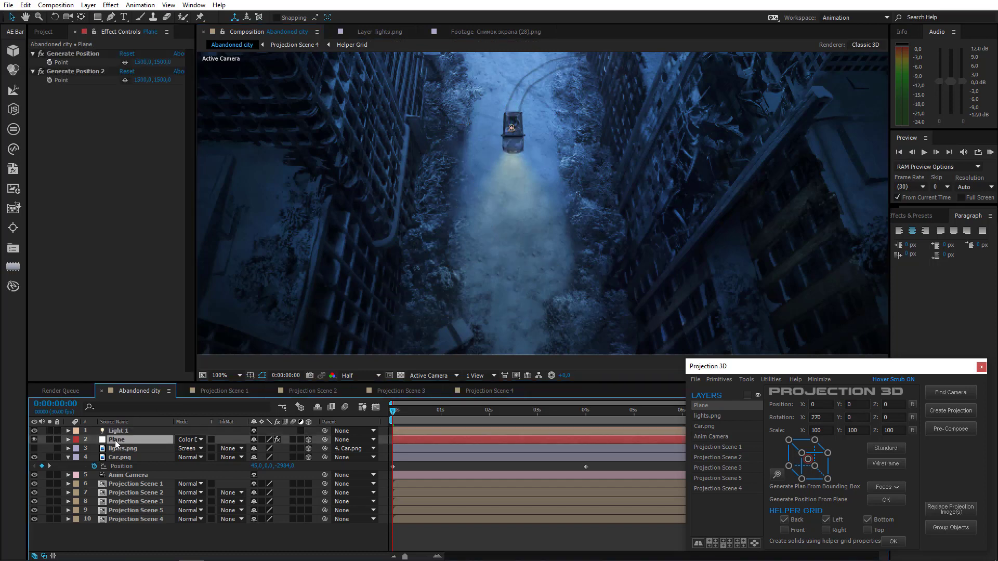
{"action": "left_click", "coordinate": [34, 440]}
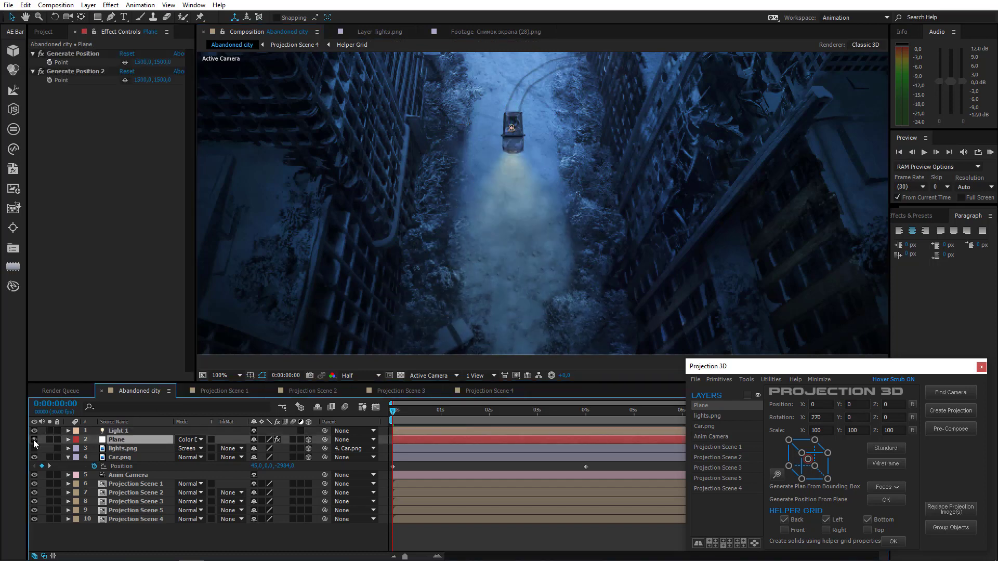
Step: Set Light 1's Intensity to 132%
{"action": "double_click", "coordinate": [123, 430]}
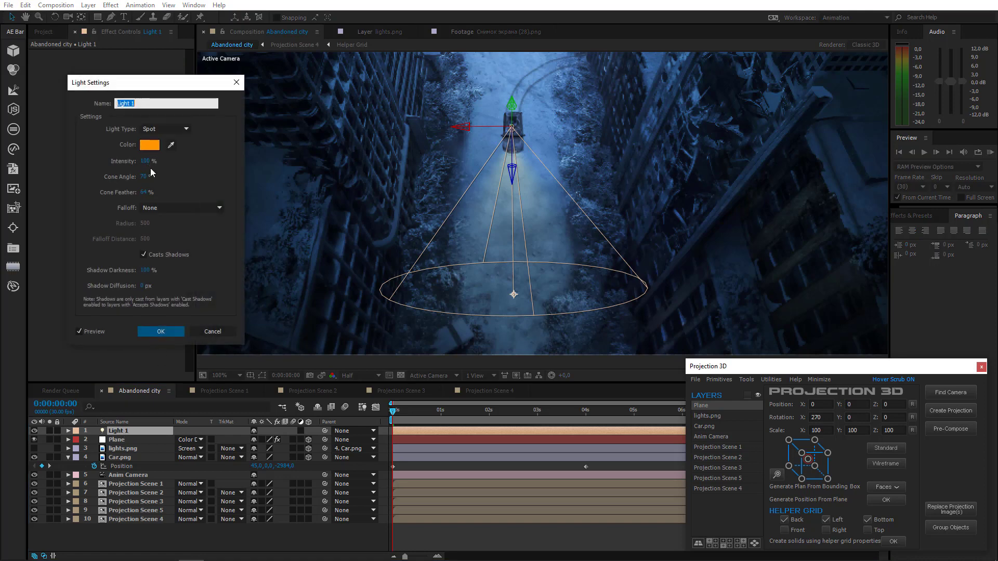
{"action": "left_click_drag", "start_coordinate": [145, 161], "coordinate": [170, 163]}
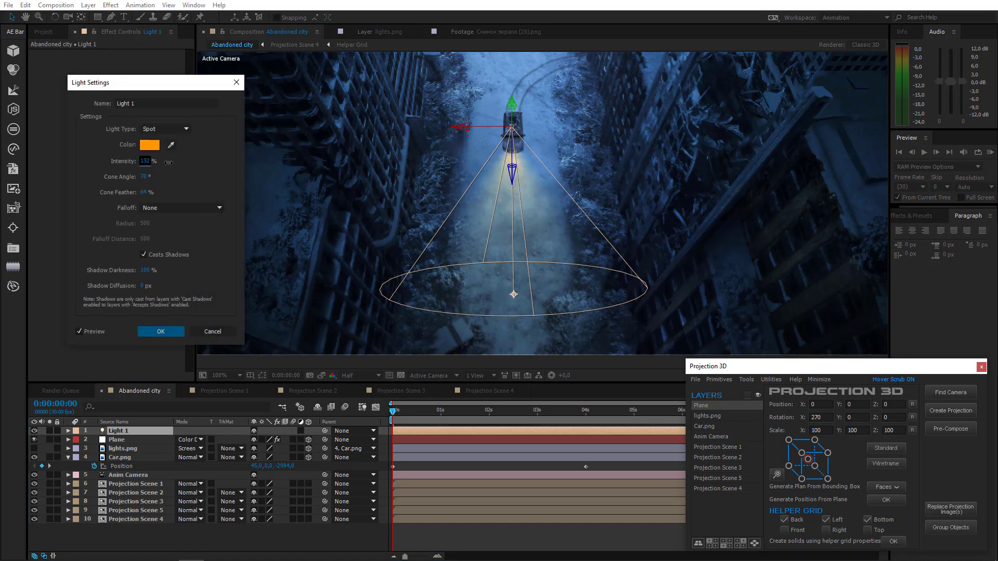
{"action": "left_click", "coordinate": [161, 331]}
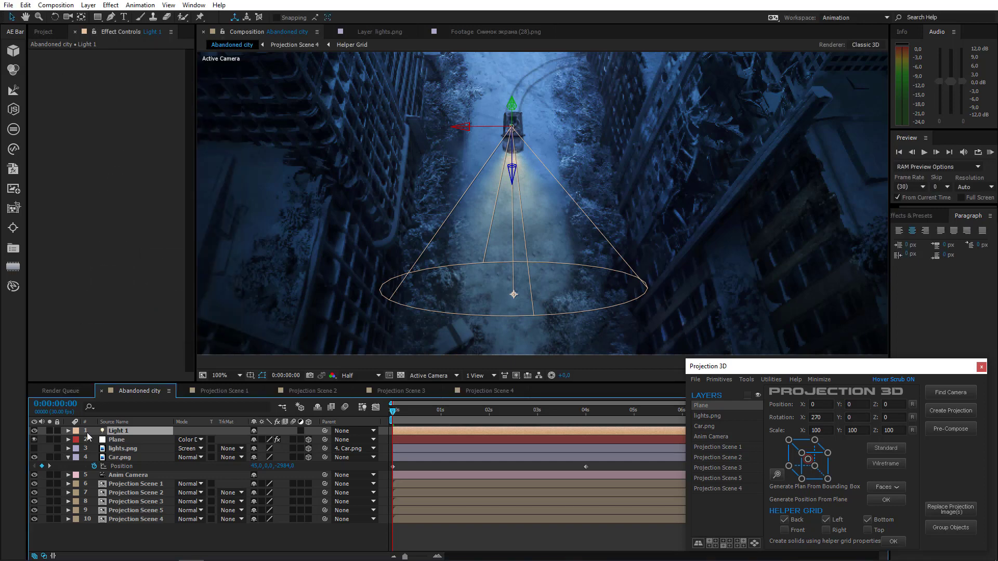
Step: Show the lights.png layer again and move it above the Plane layer in the layer stack
{"action": "left_click", "coordinate": [34, 449]}
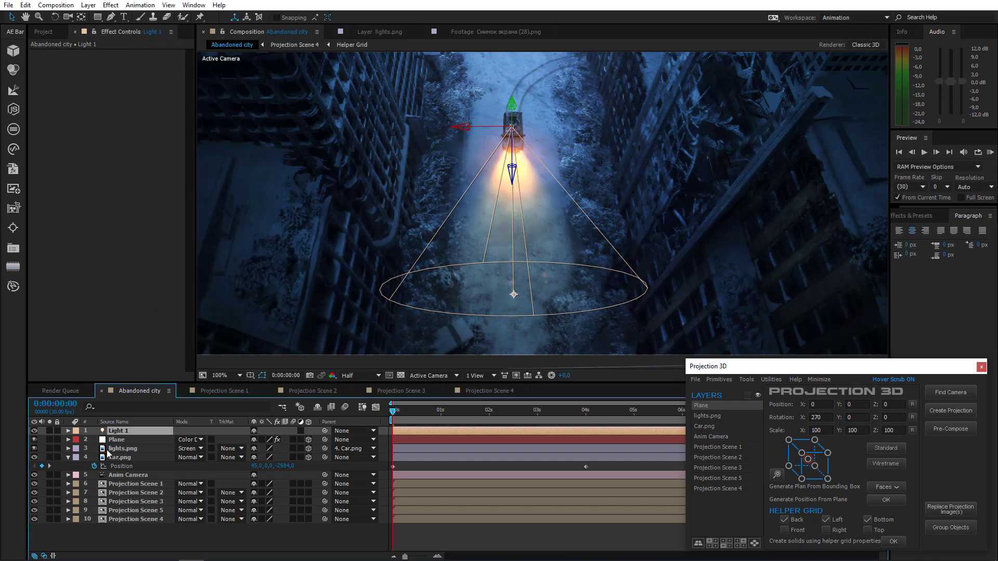
{"action": "left_click", "coordinate": [139, 450]}
{"action": "left_click_drag", "start_coordinate": [139, 450], "coordinate": [142, 435]}
Step: Shift Light 1 forward so its point of interest lies farther ahead of the car, and compare the image with the Plane on and off
{"action": "left_click", "coordinate": [124, 429]}
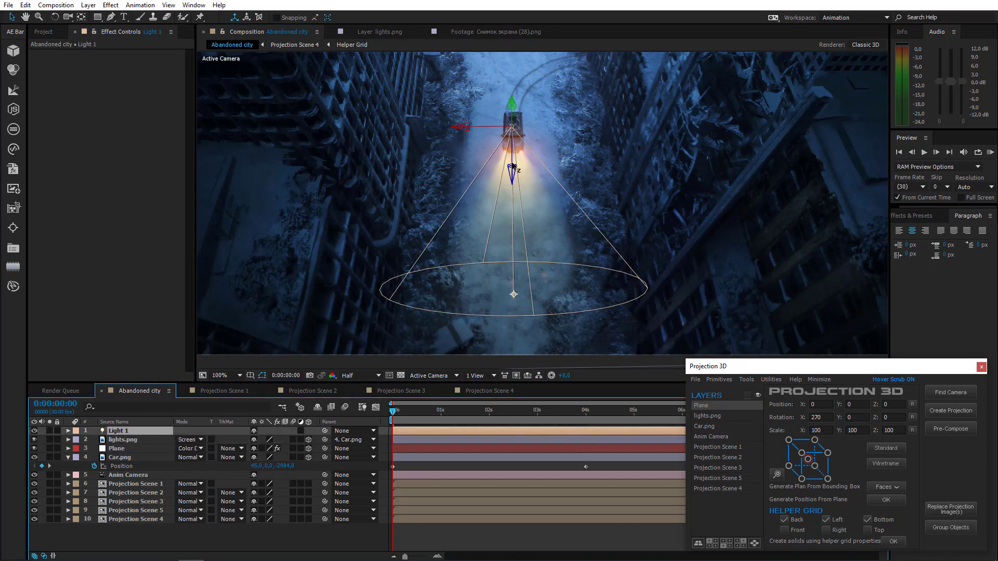
{"action": "left_click_drag", "start_coordinate": [512, 167], "coordinate": [518, 251]}
{"action": "scroll", "coordinate": [519, 235], "scroll_direction": "down", "scroll_amount": 2}
{"action": "left_click_drag", "start_coordinate": [508, 203], "coordinate": [522, 294]}
{"action": "left_click", "coordinate": [332, 534]}
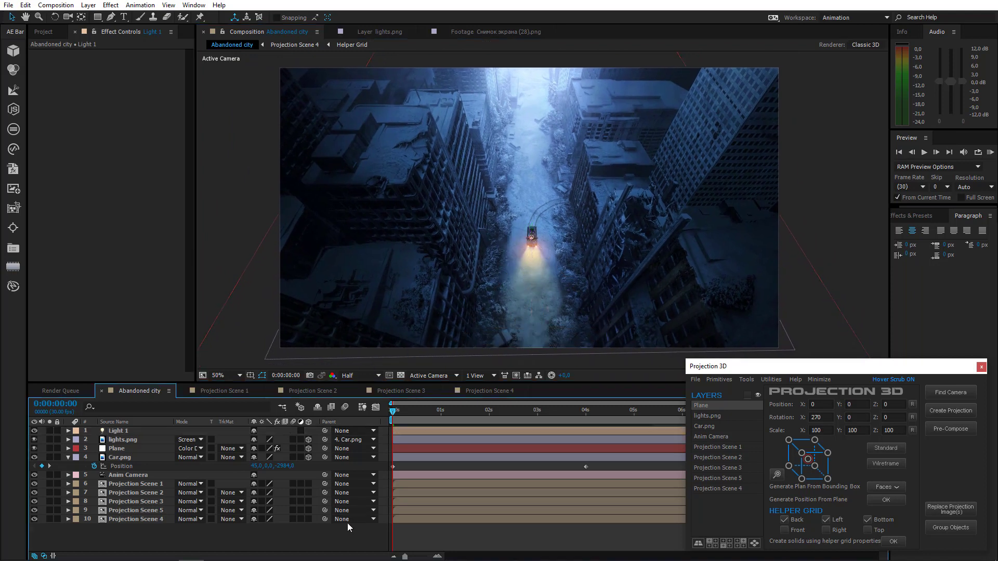
{"action": "left_click", "coordinate": [35, 448]}
{"action": "left_click", "coordinate": [35, 448]}
{"action": "left_click", "coordinate": [35, 448]}
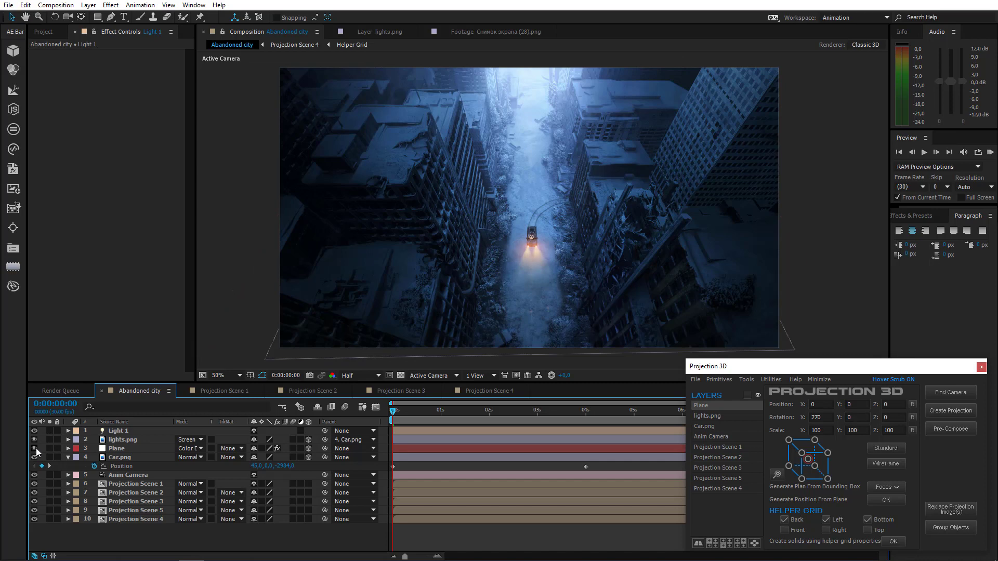
{"action": "left_click", "coordinate": [34, 448]}
Step: Change Light 1's color to a deeper orange, FF7200
{"action": "double_click", "coordinate": [123, 431]}
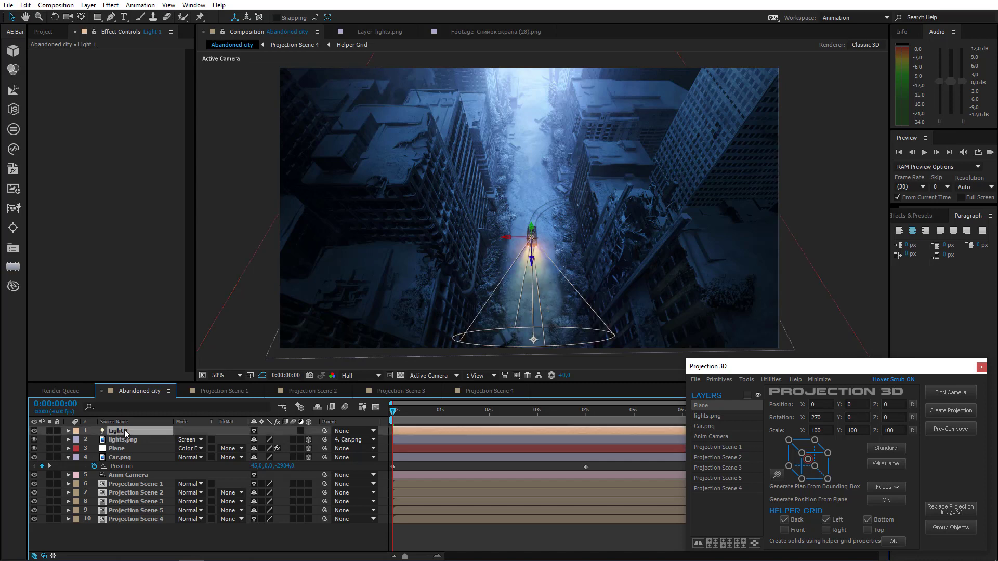
{"action": "left_click", "coordinate": [150, 145]}
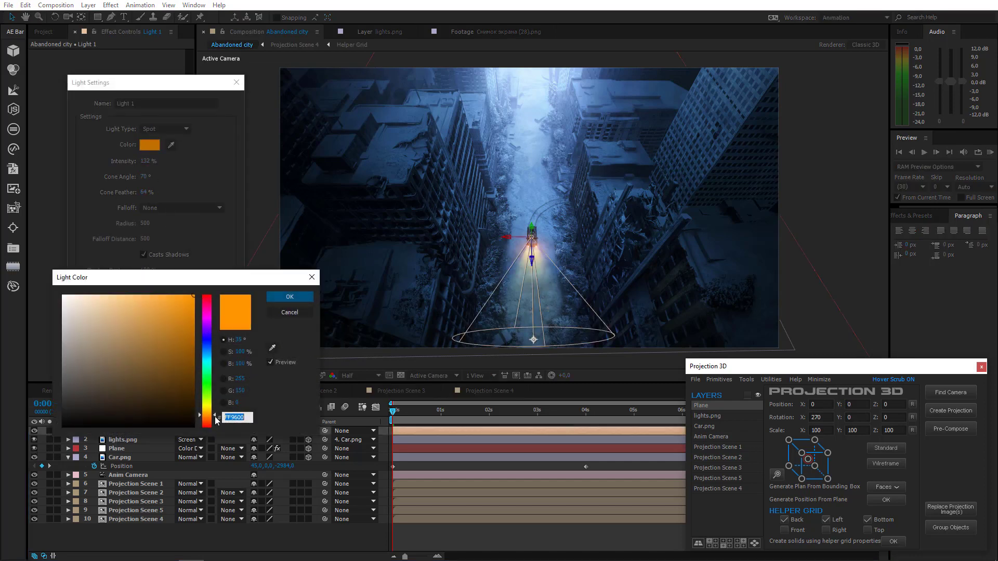
{"action": "left_click_drag", "start_coordinate": [215, 420], "coordinate": [214, 421]}
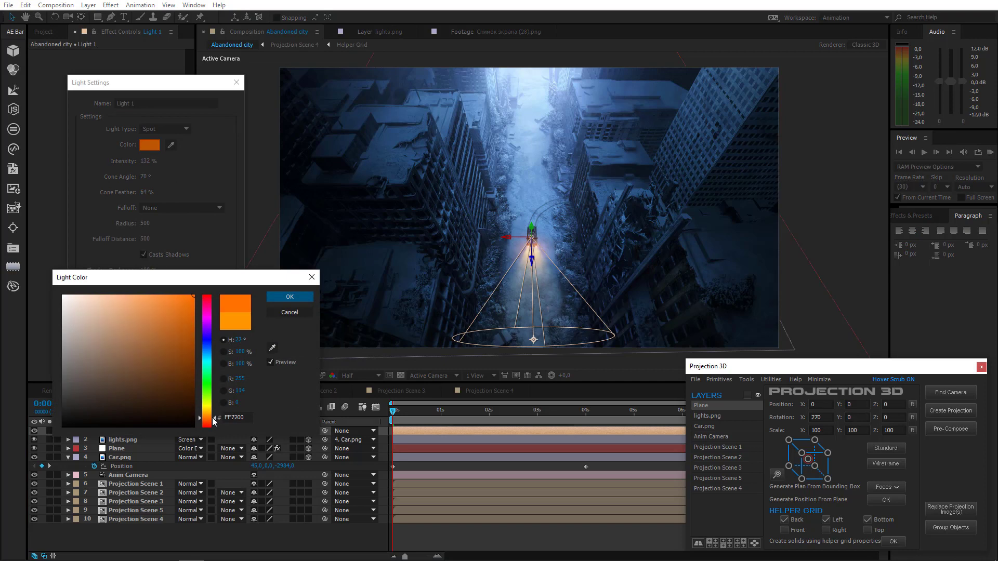
{"action": "left_click", "coordinate": [289, 297]}
{"action": "left_click", "coordinate": [160, 333]}
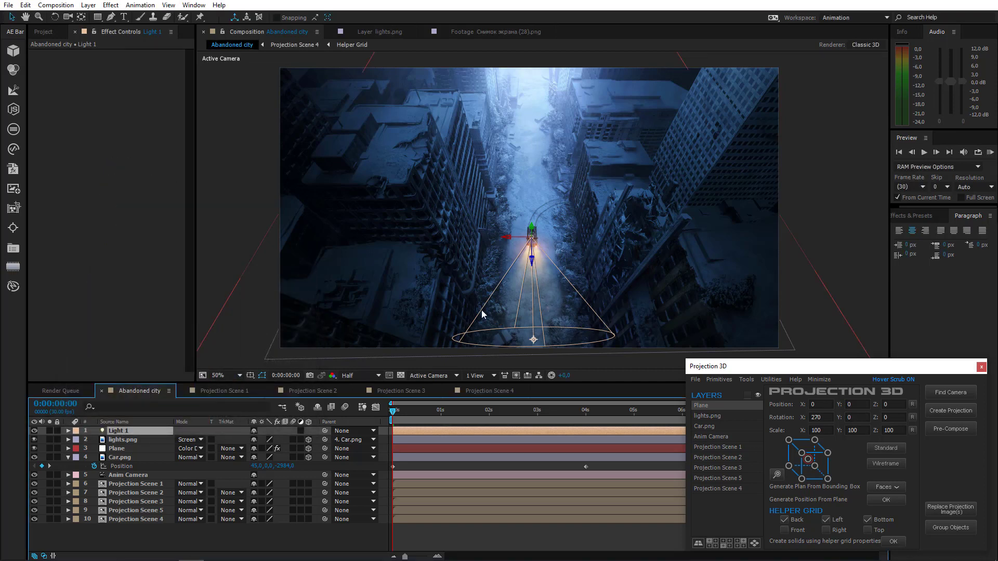
Step: Trim the Abandoned city composition to a work area ending at about 4 seconds and return to its first frame
{"action": "scroll", "coordinate": [475, 281], "scroll_direction": "up", "scroll_amount": 2}
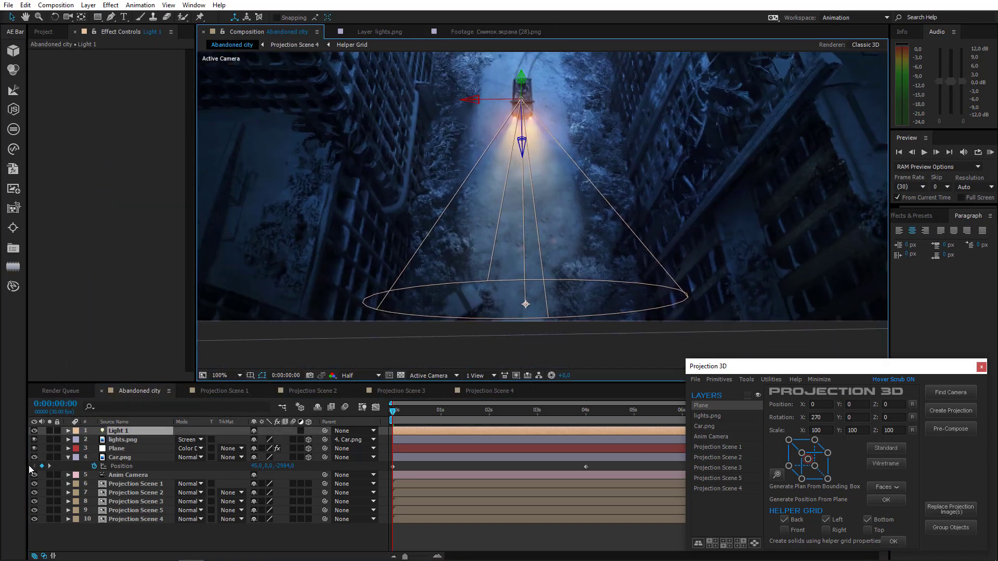
{"action": "left_click", "coordinate": [68, 457]}
{"action": "left_click", "coordinate": [121, 433]}
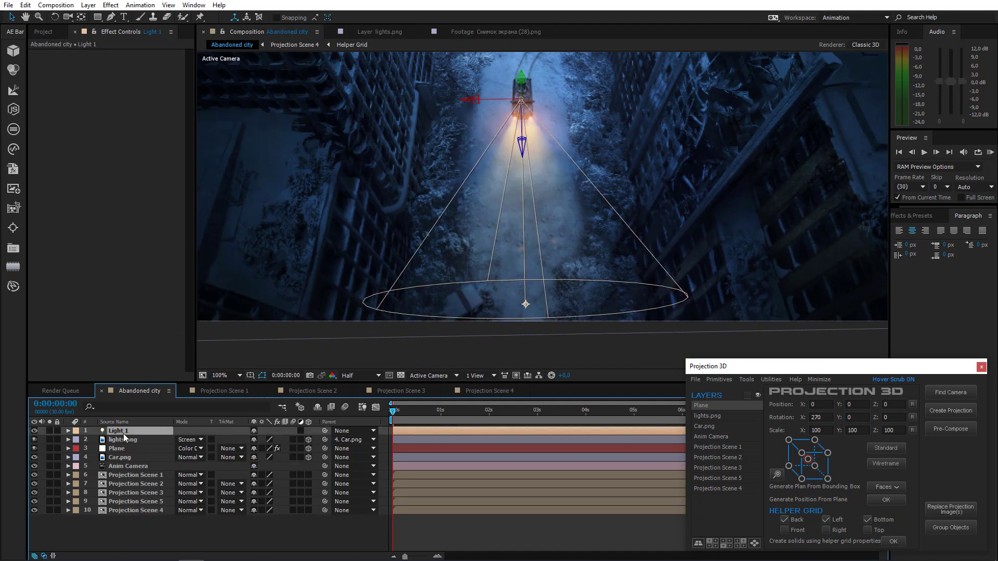
{"action": "left_click", "coordinate": [586, 413]}
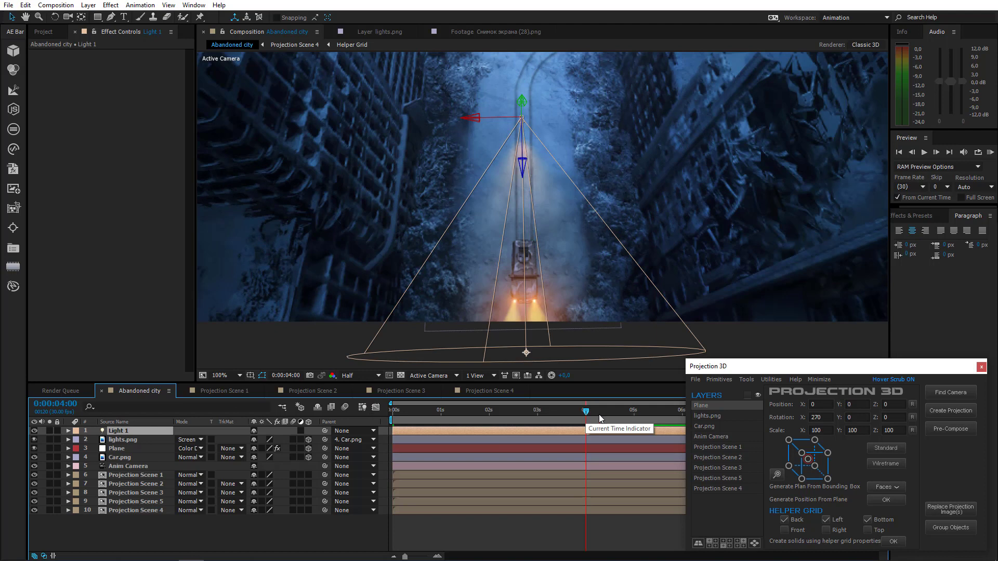
{"action": "left_click", "coordinate": [819, 379]}
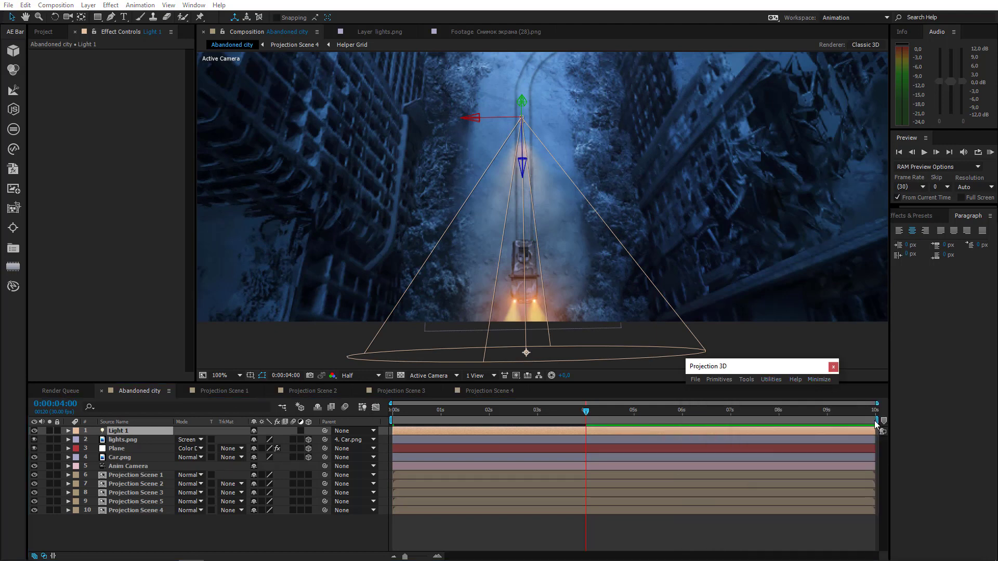
{"action": "left_click_drag", "start_coordinate": [876, 420], "coordinate": [595, 442]}
{"action": "right_click", "coordinate": [543, 421]}
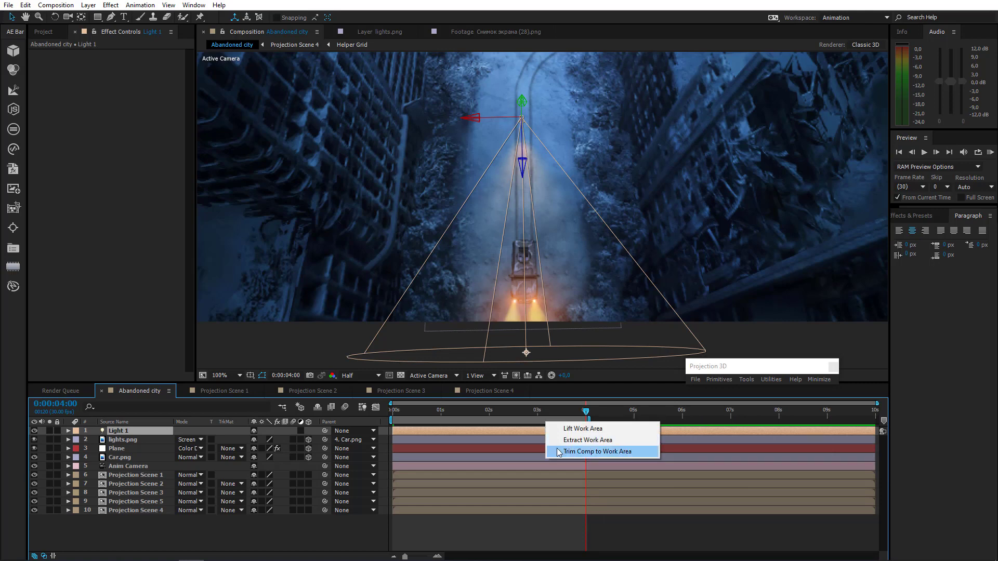
{"action": "left_click", "coordinate": [556, 448]}
{"action": "left_click_drag", "start_coordinate": [872, 413], "coordinate": [275, 413]}
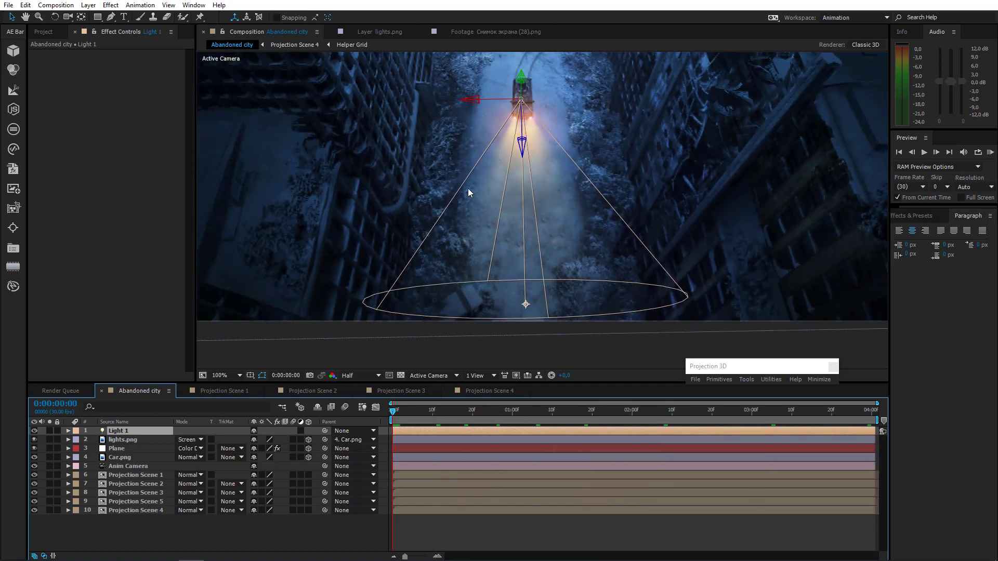
Step: Set starting keyframes for Light 1's Position and Point of Interest at the first frame, showing only those keyframed properties
{"action": "left_click_drag", "start_coordinate": [468, 193], "coordinate": [459, 232]}
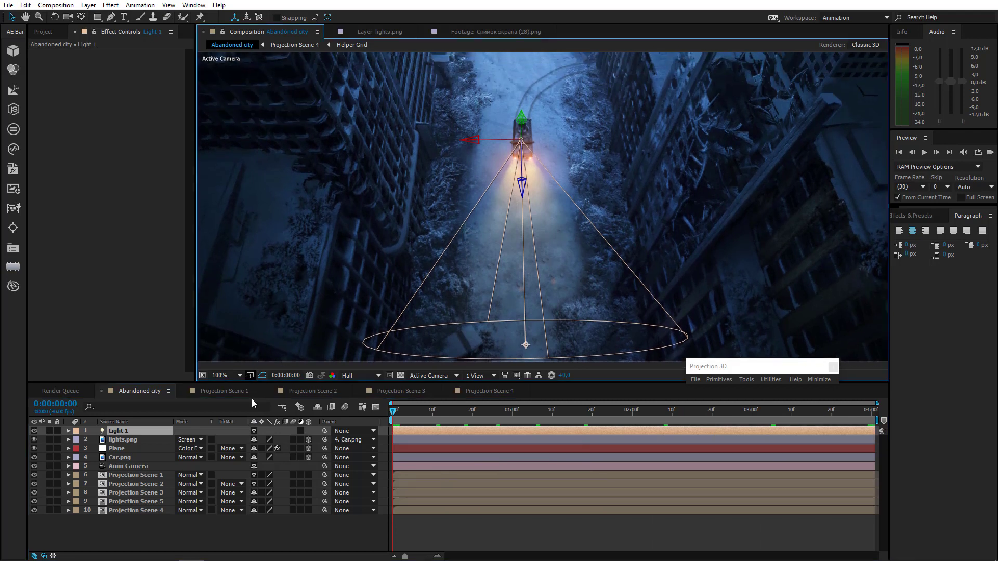
{"action": "left_click_drag", "start_coordinate": [525, 347], "coordinate": [521, 347]}
{"action": "left_click_drag", "start_coordinate": [490, 316], "coordinate": [486, 294]}
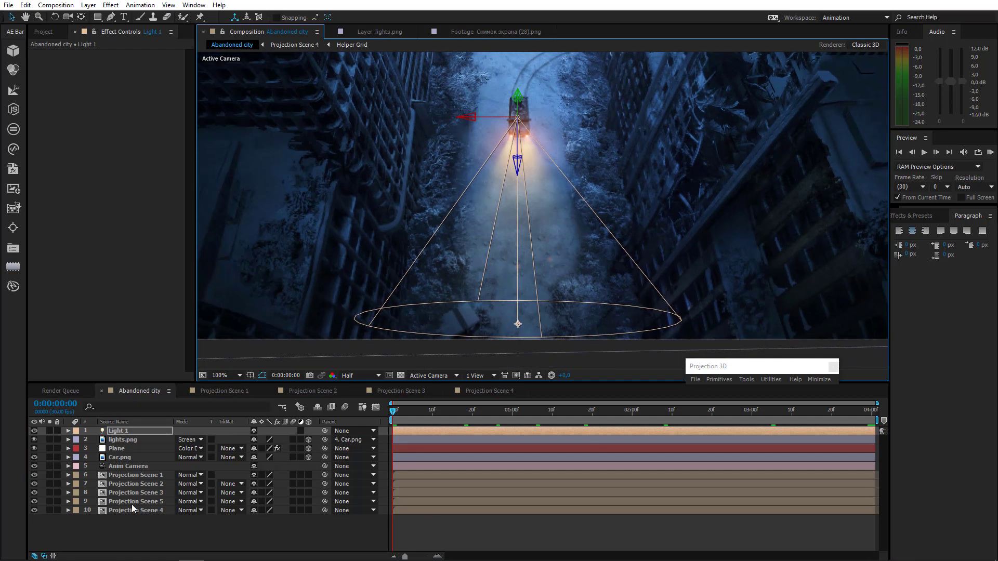
{"action": "left_click", "coordinate": [121, 432]}
{"action": "left_click", "coordinate": [120, 431]}
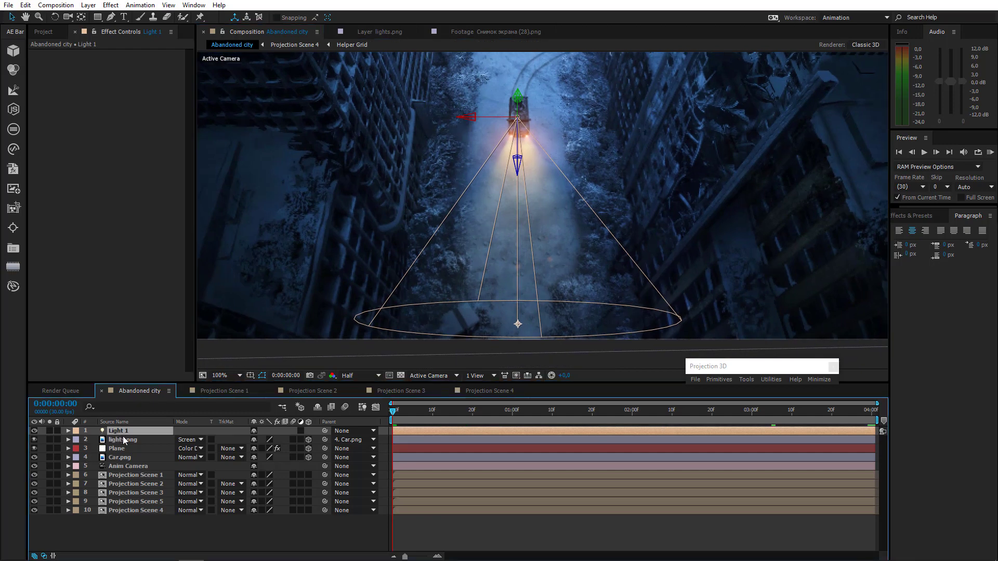
{"action": "key", "text": "p"}
{"action": "left_click", "coordinate": [94, 440]}
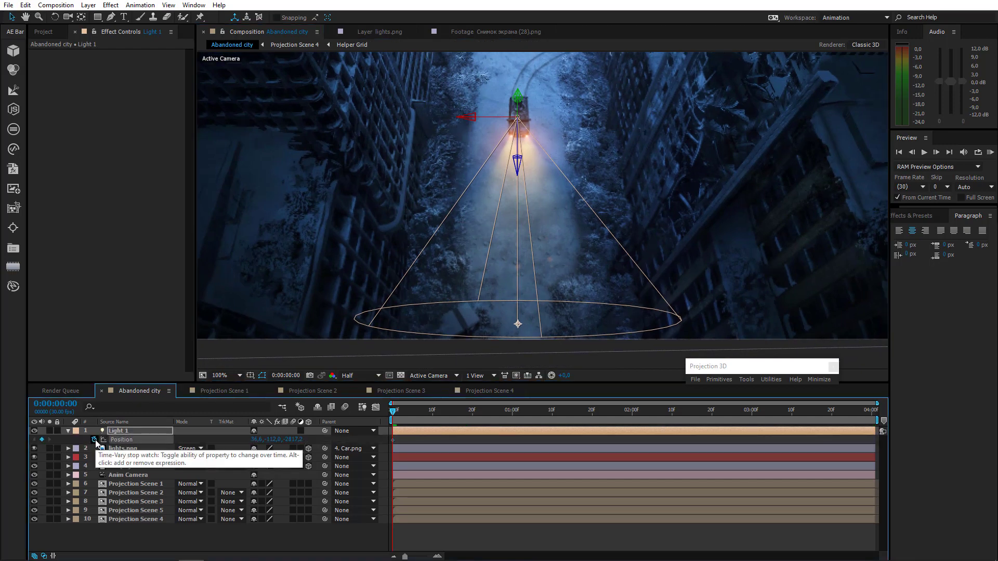
{"action": "key", "text": "u"}
{"action": "key", "text": "u"}
{"action": "left_click", "coordinate": [94, 449]}
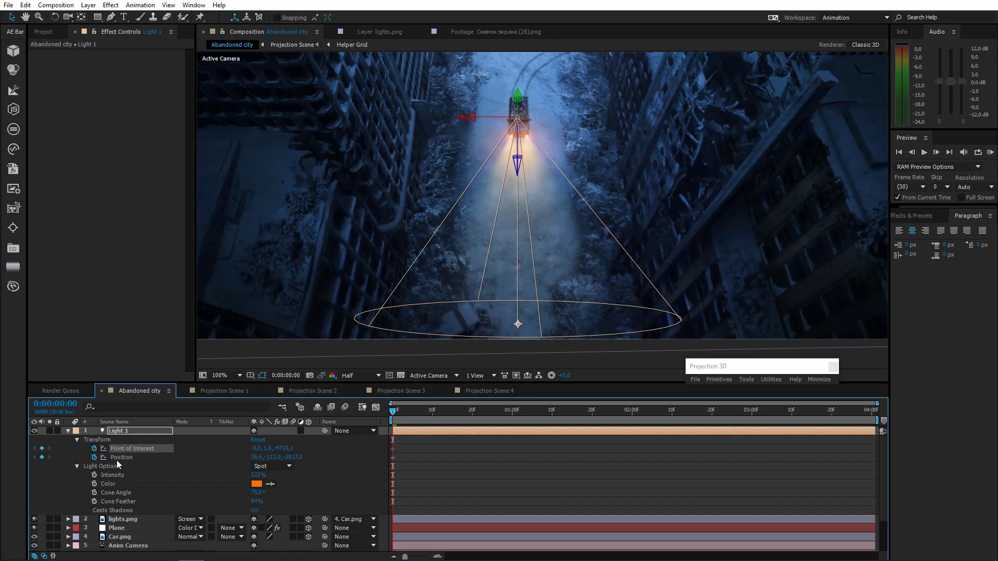
{"action": "key", "text": "u"}
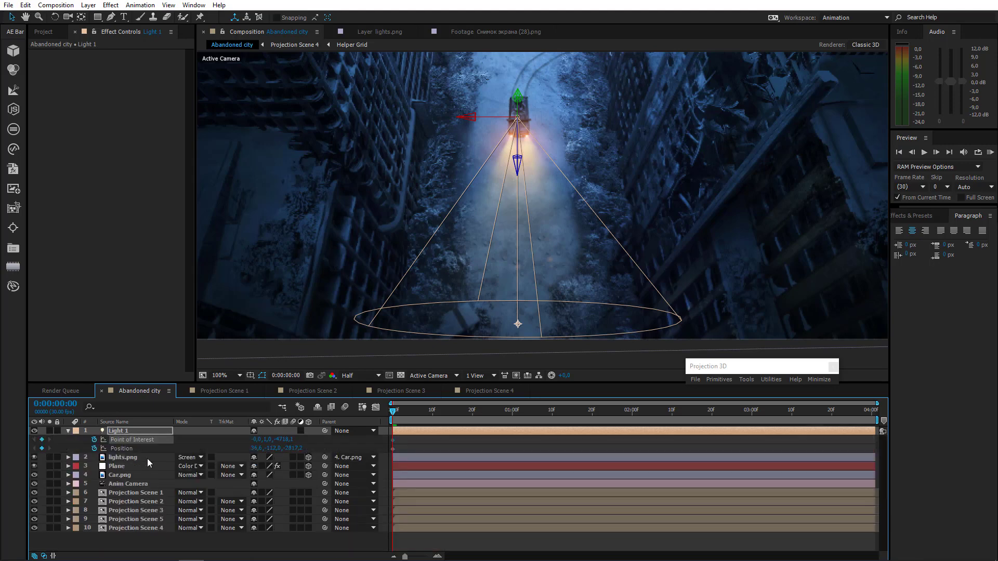
Step: At 4 seconds, nudge Light 1 straight forward in the Left view to Position Z -4257.2 and Point of Interest Z -6158.1
{"action": "key", "text": "End"}
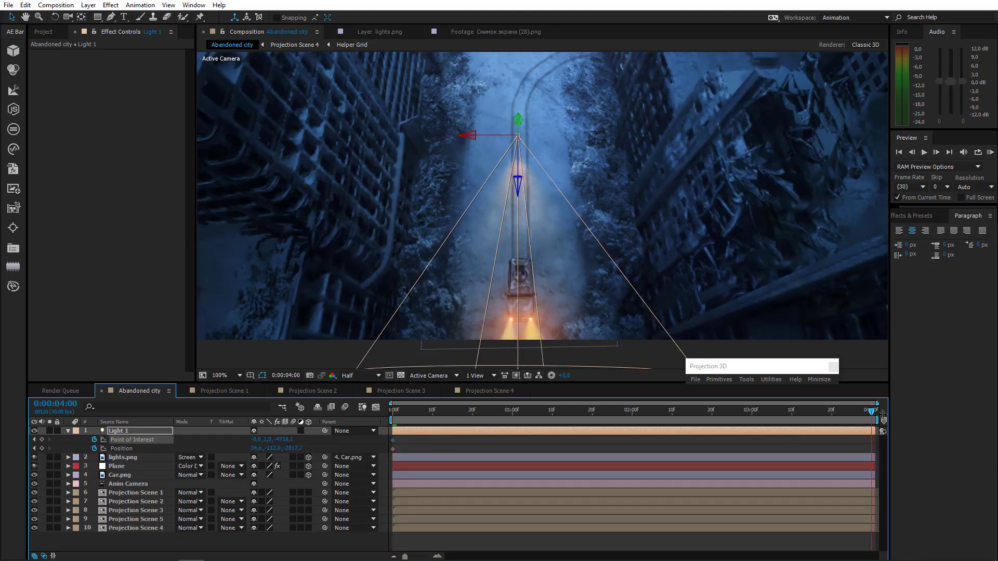
{"action": "left_click", "coordinate": [440, 375]}
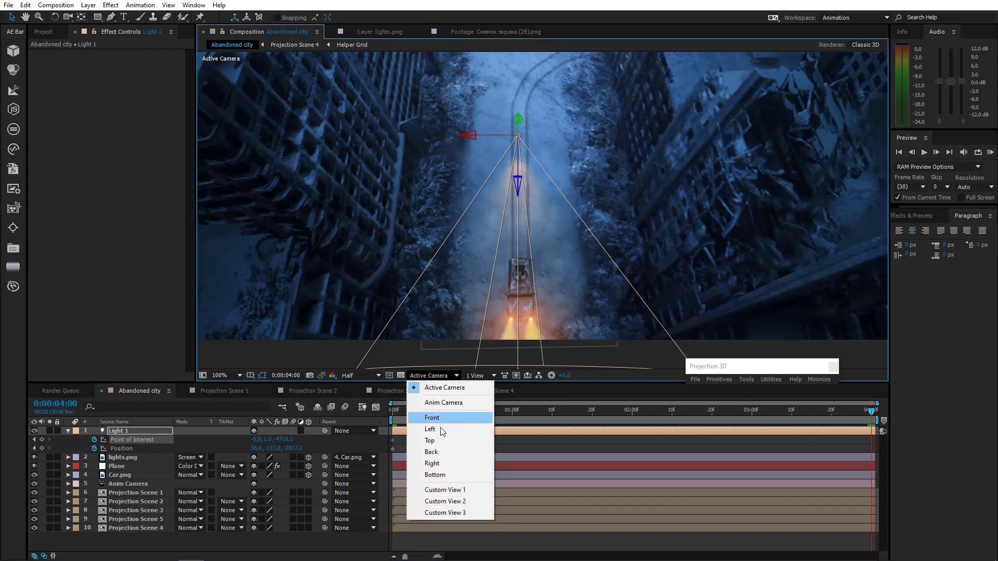
{"action": "left_click", "coordinate": [440, 428]}
{"action": "left_click_drag", "start_coordinate": [309, 262], "coordinate": [177, 253]}
{"action": "left_click_drag", "start_coordinate": [568, 250], "coordinate": [381, 276]}
{"action": "left_click", "coordinate": [381, 420]}
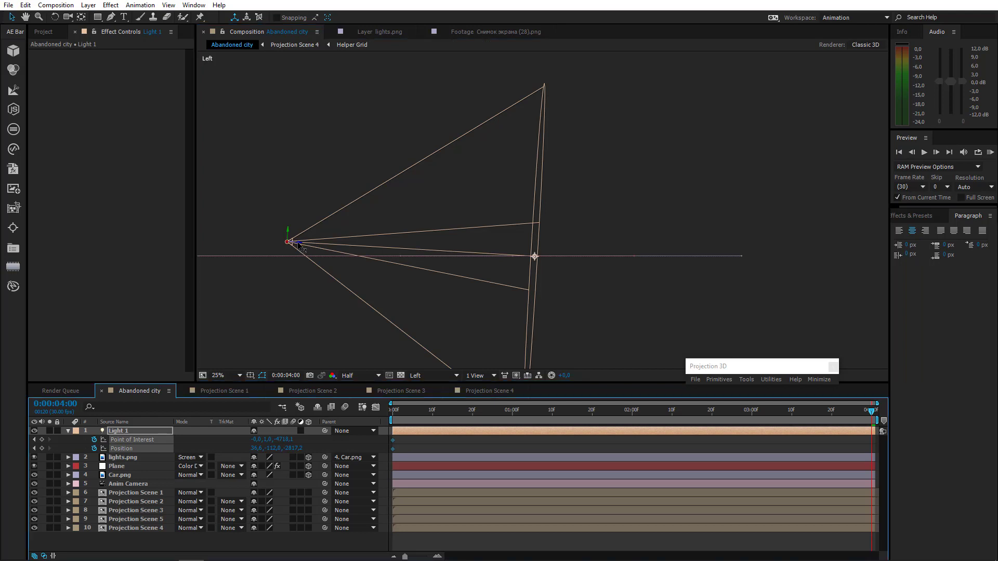
{"action": "left_click_drag", "start_coordinate": [300, 244], "coordinate": [518, 255]}
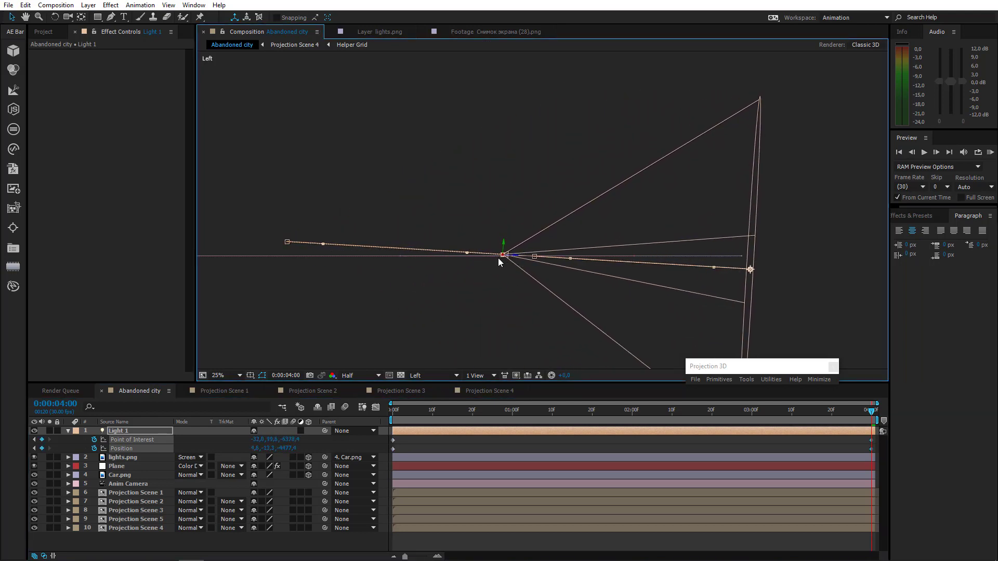
{"action": "key", "text": "ctrl+z"}
{"action": "key", "text": "shift+Right"}
{"action": "key", "text": "shift+Right"}
{"action": "key", "text": "shift+Right"}
{"action": "key", "text": "shift+Right"}
{"action": "key", "text": "shift+Right"}
{"action": "key", "text": "shift+Right"}
{"action": "key", "text": "shift+Right"}
{"action": "key", "text": "shift+Right"}
{"action": "key", "text": "shift+Right"}
{"action": "key", "text": "shift+Right"}
{"action": "key", "text": "shift+Right"}
{"action": "key", "text": "shift+Right"}
{"action": "key", "text": "shift+Right"}
{"action": "key", "text": "shift+Right"}
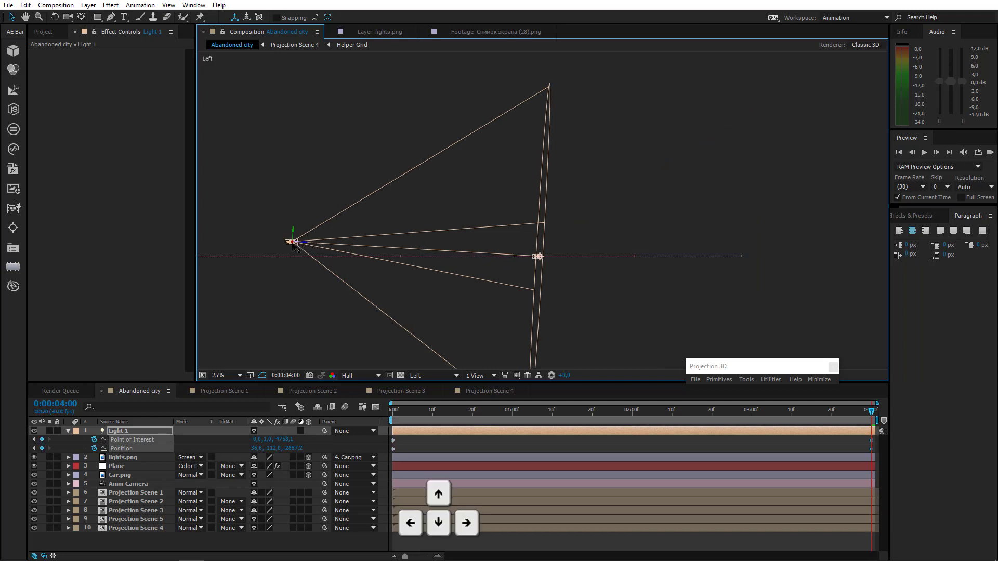
{"action": "key", "text": "shift+Right"}
{"action": "key", "text": "shift+Right"}
{"action": "key", "text": "shift+Right"}
{"action": "key", "text": "shift+Right"}
{"action": "key", "text": "shift+Right"}
{"action": "key", "text": "shift+Right"}
{"action": "key", "text": "shift+Right"}
{"action": "key", "text": "shift+Right"}
{"action": "key", "text": "shift+Right"}
{"action": "key", "text": "shift+Right"}
{"action": "key", "text": "shift+Right"}
{"action": "key", "text": "shift+Right"}
{"action": "key", "text": "shift+Right"}
{"action": "key", "text": "shift+Right"}
{"action": "key", "text": "shift+Right"}
{"action": "key", "text": "shift+Right"}
{"action": "key", "text": "shift+Right"}
{"action": "key", "text": "shift+Right"}
{"action": "key", "text": "shift+Right"}
{"action": "key", "text": "shift+Right"}
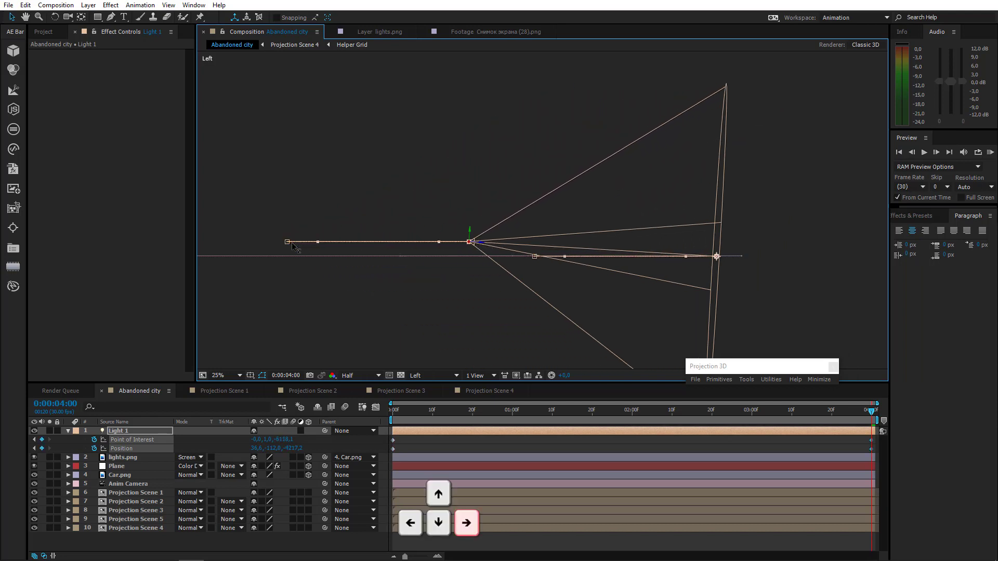
{"action": "key", "text": "shift+Right"}
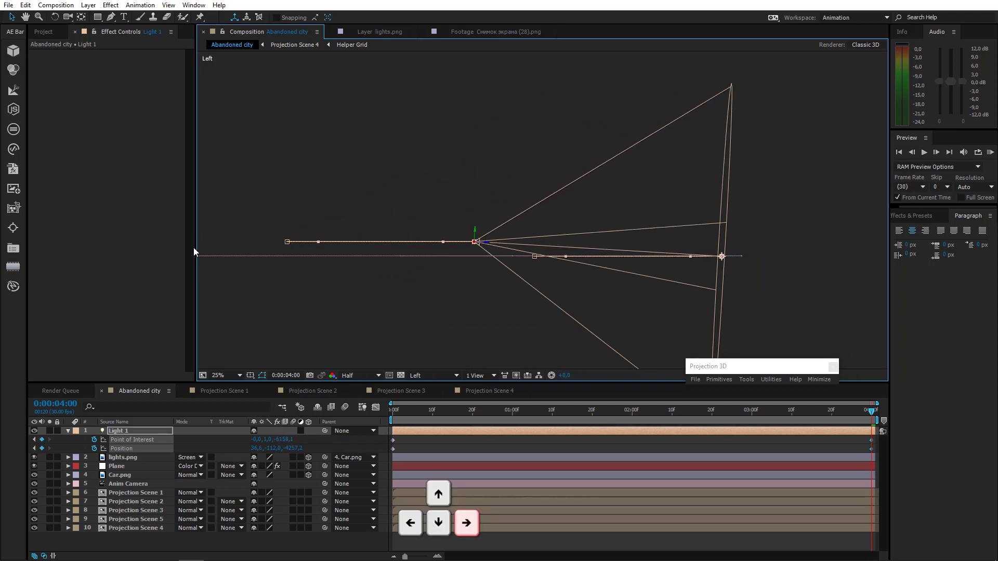
Step: Return to the Active Camera view, fit the frame and preview the light following the car from the first frame
{"action": "left_click", "coordinate": [434, 375]}
{"action": "left_click", "coordinate": [445, 386]}
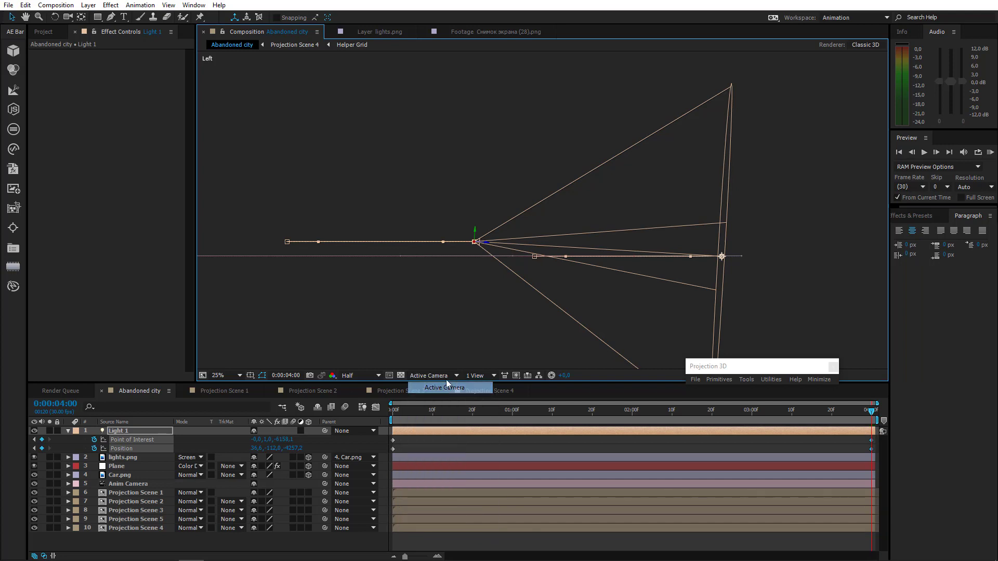
{"action": "key", "text": "u"}
{"action": "left_click_drag", "start_coordinate": [741, 414], "coordinate": [284, 421]}
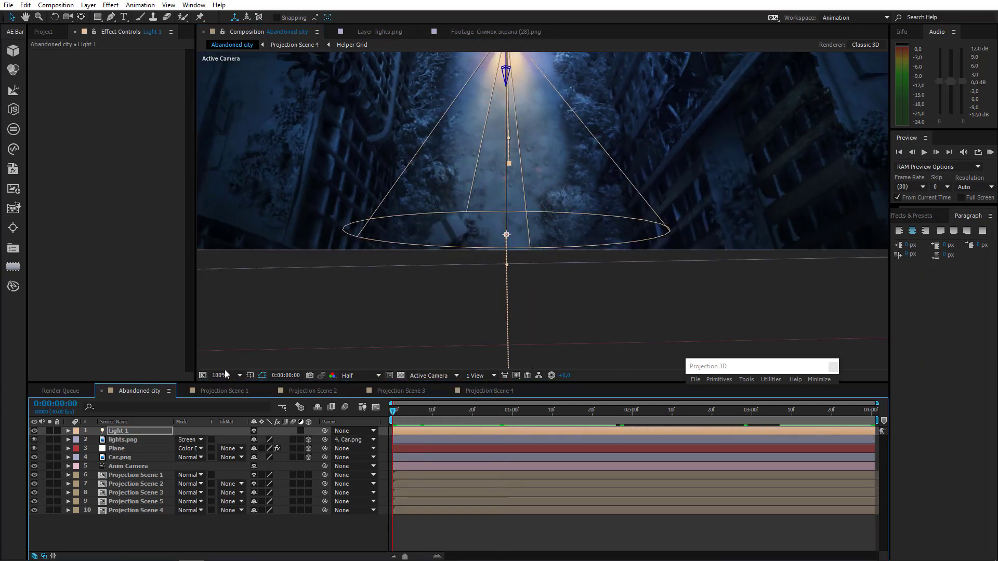
{"action": "left_click", "coordinate": [228, 374]}
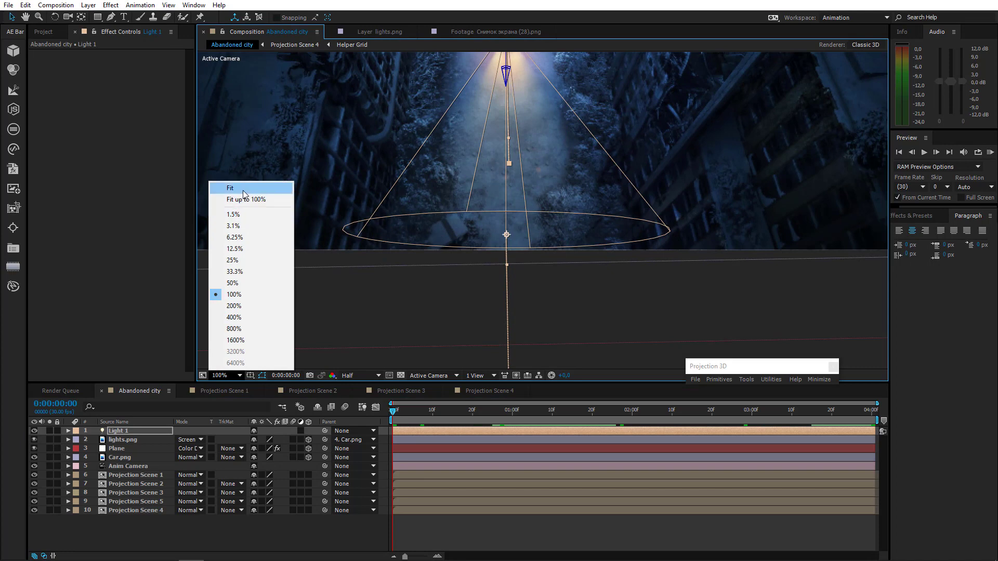
{"action": "left_click", "coordinate": [242, 190]}
{"action": "left_click", "coordinate": [990, 152]}
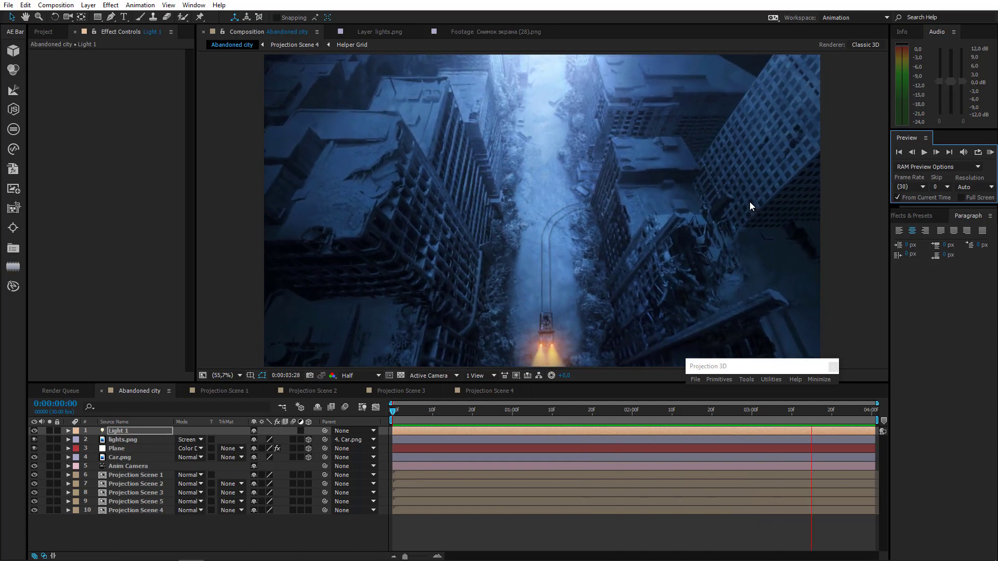
{"action": "key", "text": "space"}
{"action": "left_click", "coordinate": [139, 533]}
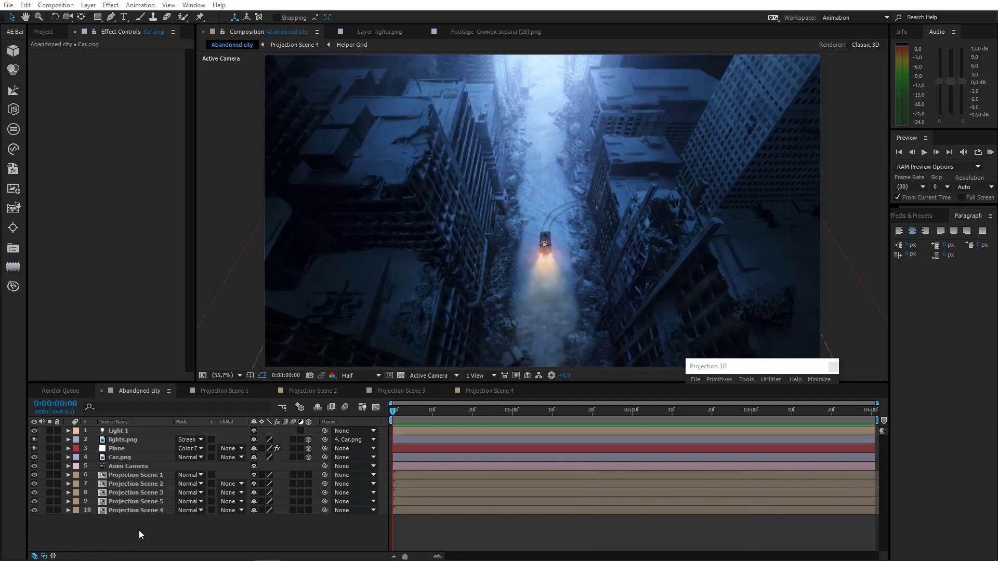
Step: Apply the Drop Shadow effect to the Car.png layer
{"action": "left_click", "coordinate": [124, 457]}
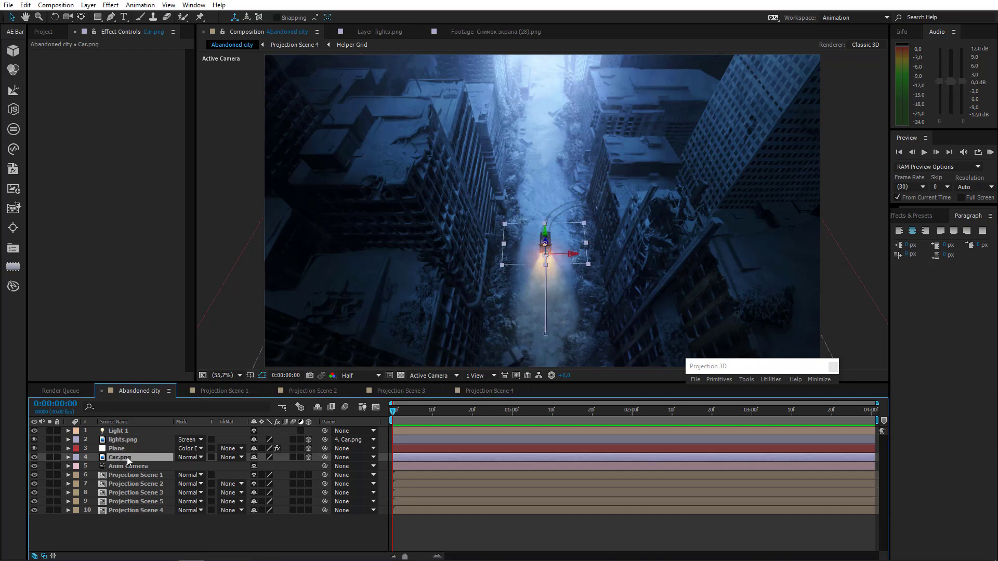
{"action": "left_click", "coordinate": [110, 5]}
{"action": "mouse_move", "coordinate": [180, 207]}
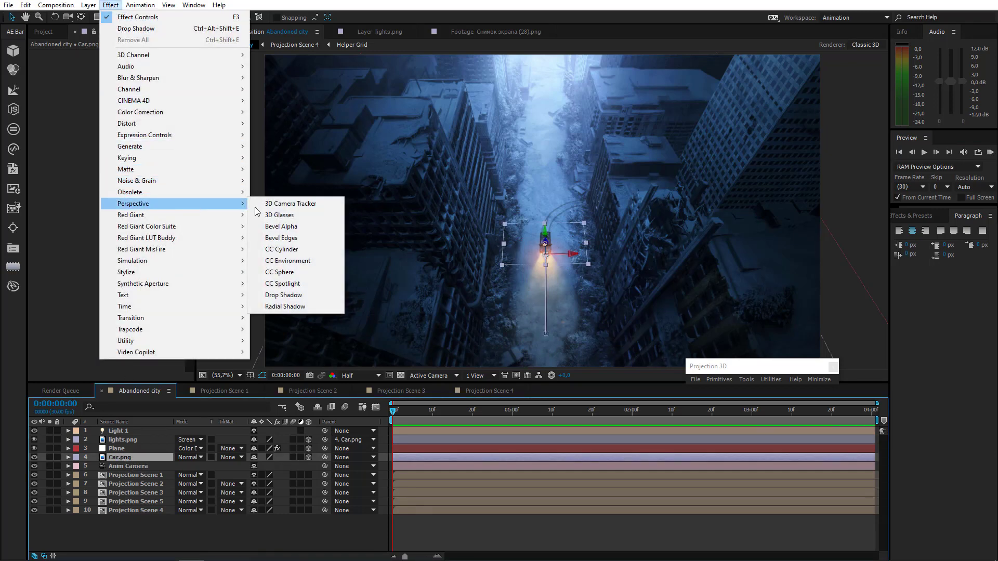
{"action": "left_click", "coordinate": [281, 291]}
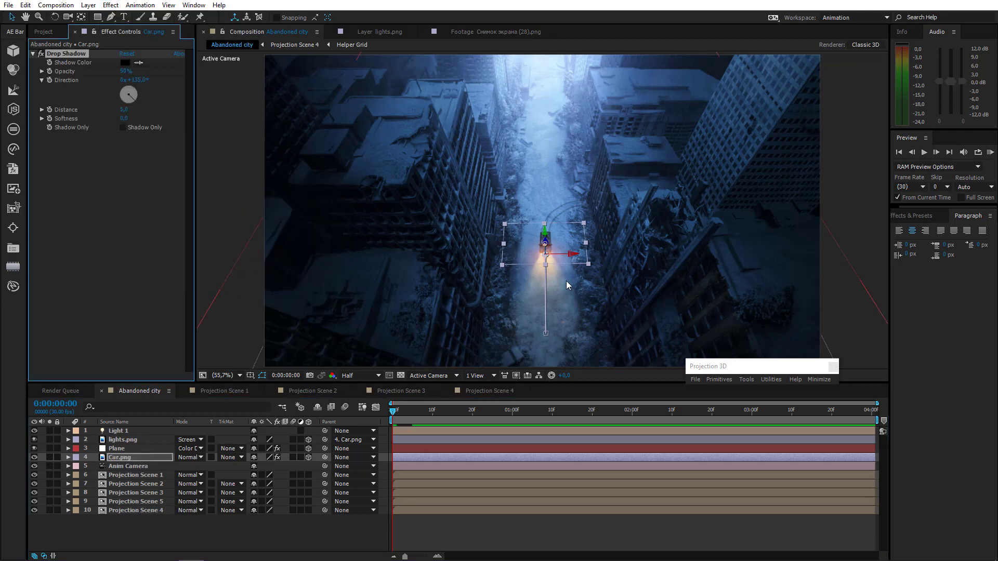
Step: Increase the car's drop shadow distance and softness, and set its direction to 137°
{"action": "key", "text": "slash"}
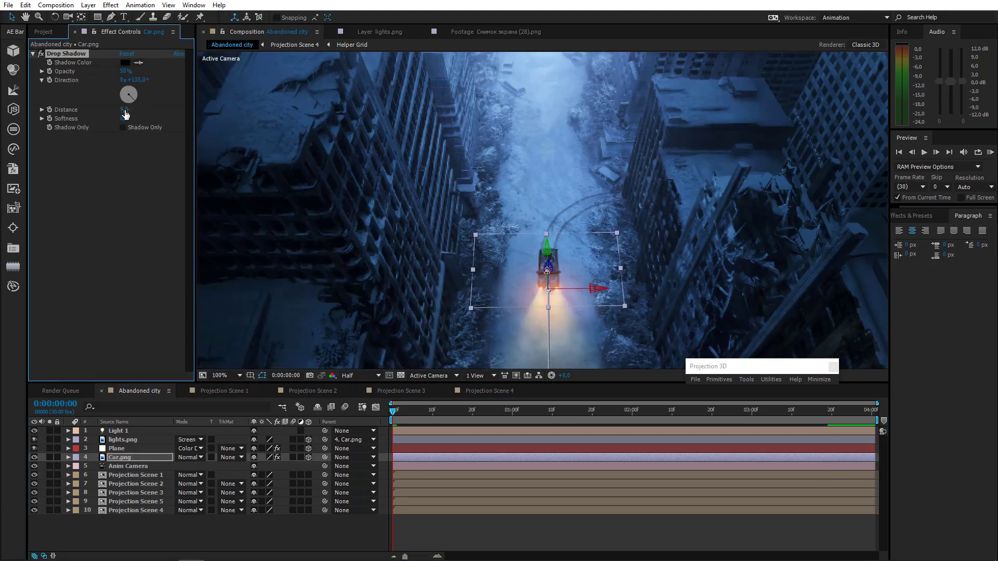
{"action": "mouse_move", "coordinate": [125, 112]}
{"action": "left_mouse_down"}
{"action": "mouse_move", "coordinate": [172, 110]}
{"action": "mouse_move", "coordinate": [133, 102]}
{"action": "mouse_move", "coordinate": [137, 120]}
{"action": "left_mouse_up"}
{"action": "left_click_drag", "start_coordinate": [129, 85], "coordinate": [165, 111]}
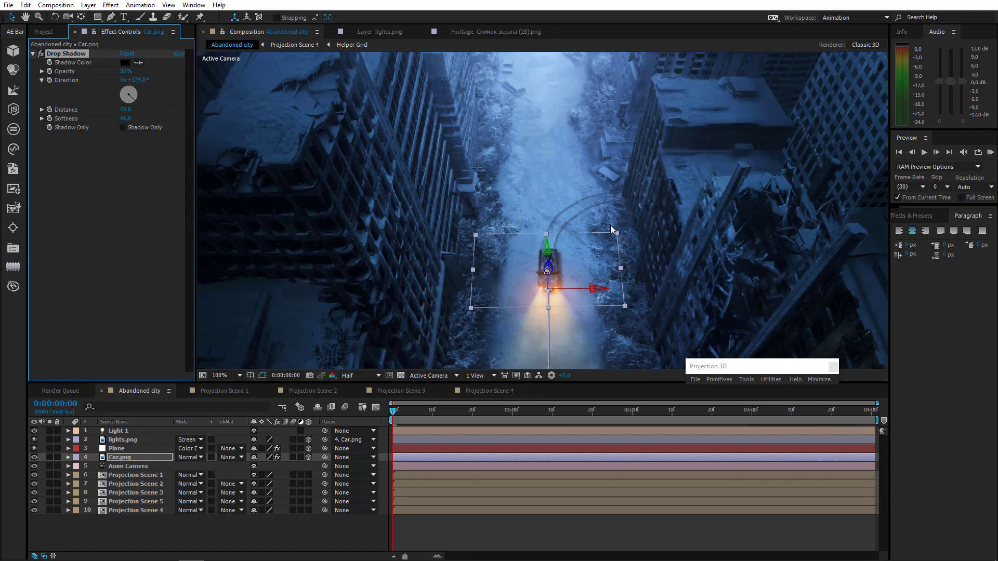
{"action": "left_click", "coordinate": [133, 101]}
{"action": "left_click_drag", "start_coordinate": [131, 111], "coordinate": [123, 112]}
{"action": "left_click", "coordinate": [115, 458]}
{"action": "left_click", "coordinate": [169, 525]}
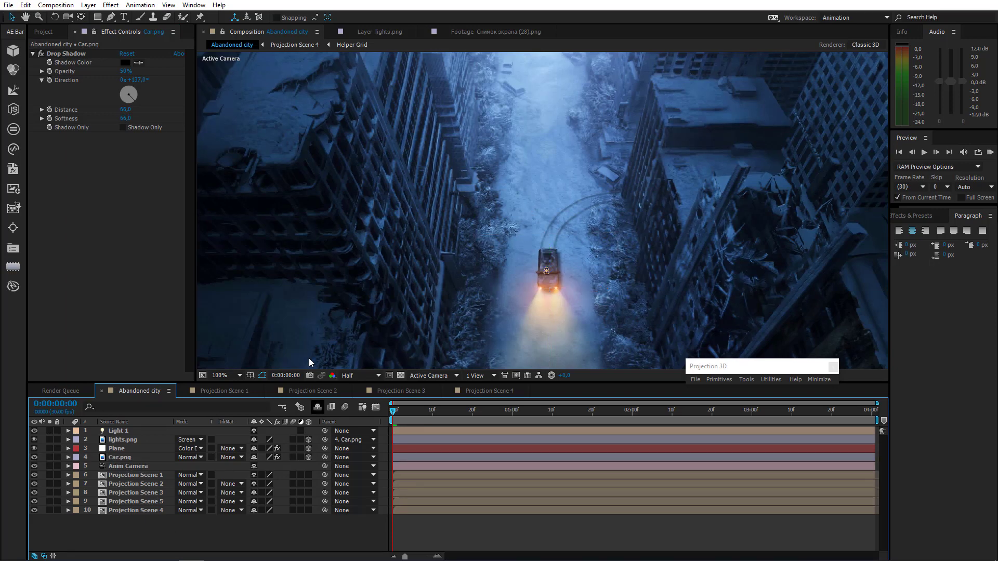
Step: Add a black 1920 x 1080 px solid layer to the Abandoned city composition
{"action": "left_click", "coordinate": [225, 376]}
{"action": "left_click", "coordinate": [245, 190]}
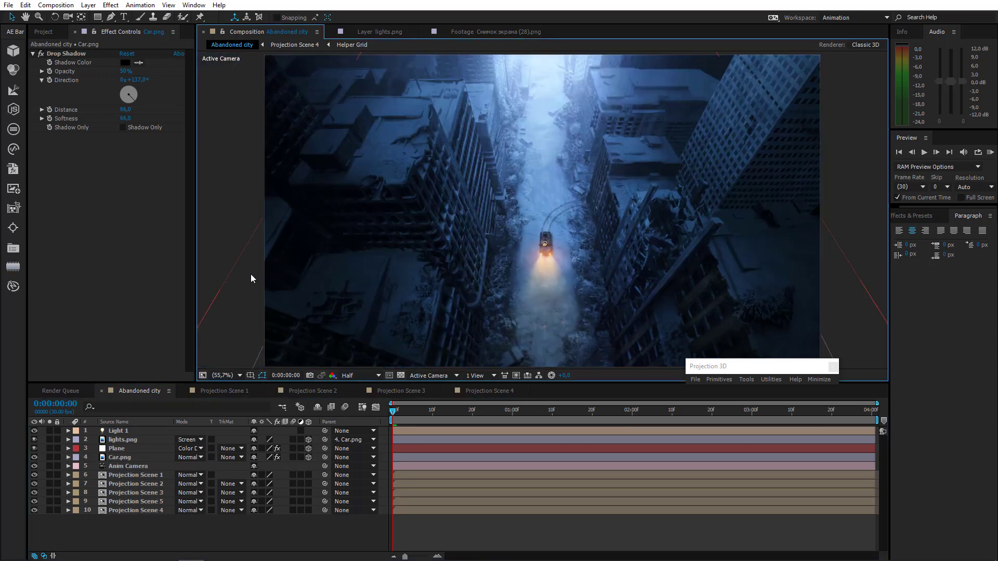
{"action": "right_click", "coordinate": [161, 527]}
{"action": "mouse_move", "coordinate": [251, 418]}
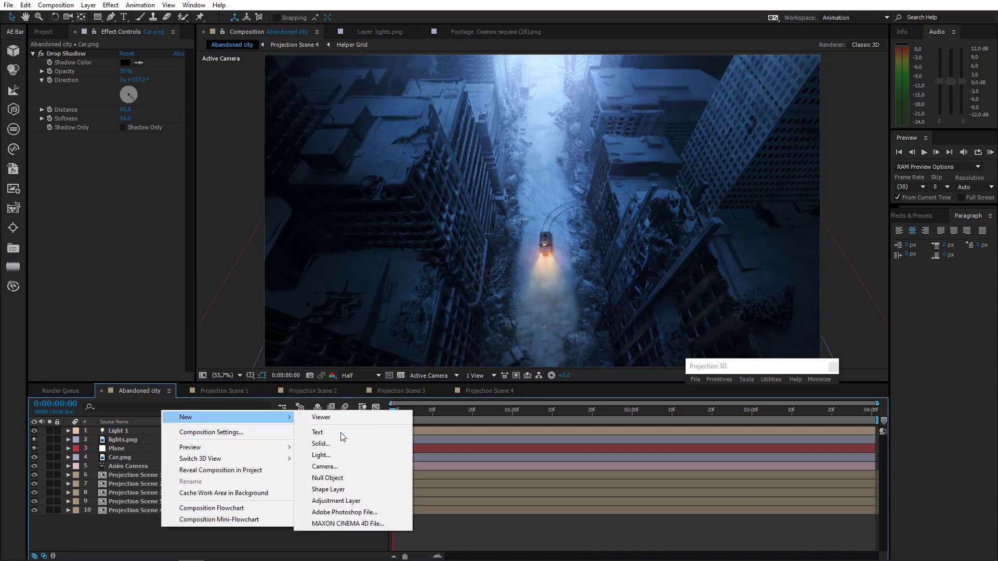
{"action": "left_click", "coordinate": [332, 443]}
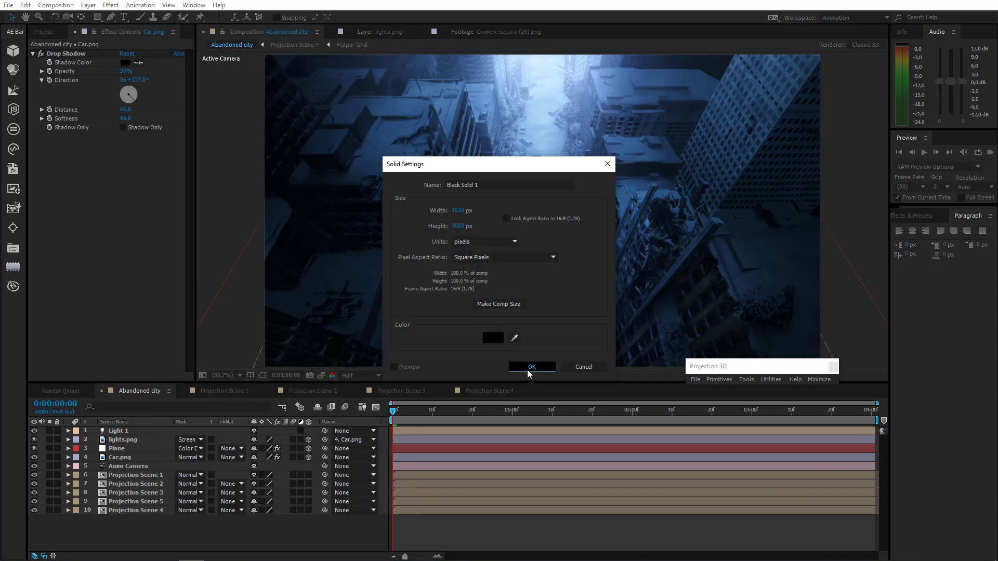
{"action": "left_click", "coordinate": [529, 370]}
Step: Apply the CC Particle World effect to the black solid and expand its Producer settings
{"action": "left_click", "coordinate": [111, 5]}
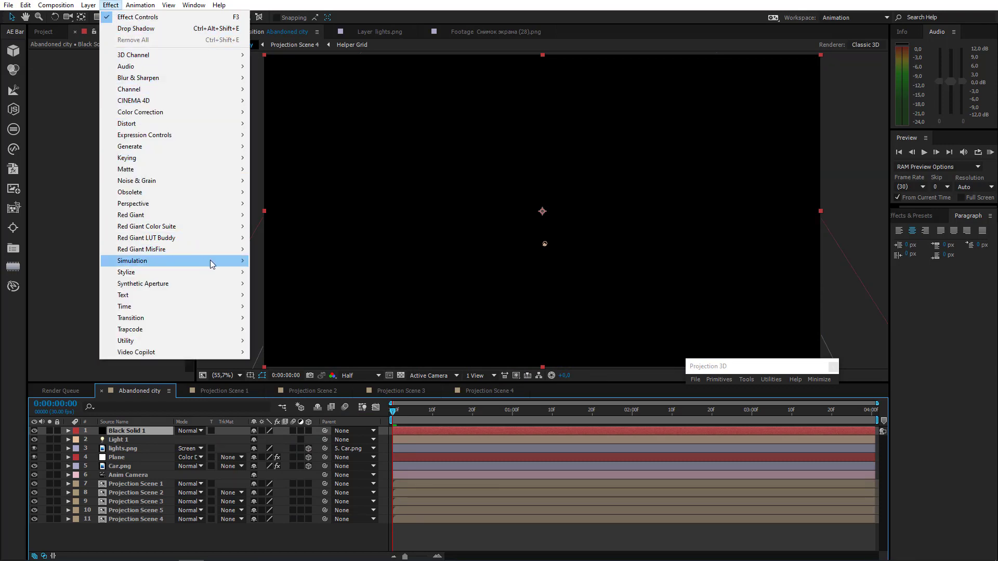
{"action": "mouse_move", "coordinate": [212, 260]}
{"action": "left_click", "coordinate": [298, 352]}
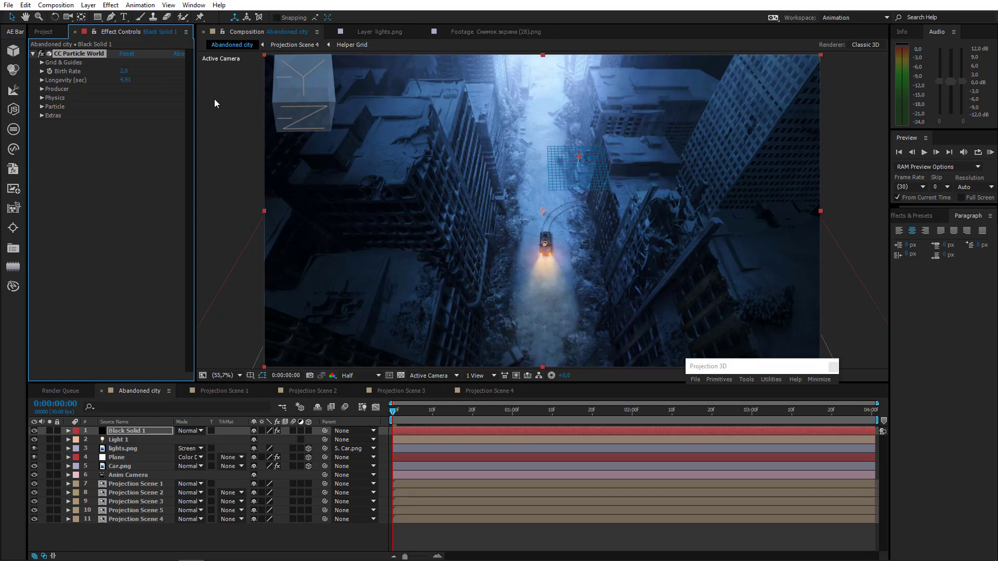
{"action": "left_click", "coordinate": [42, 89]}
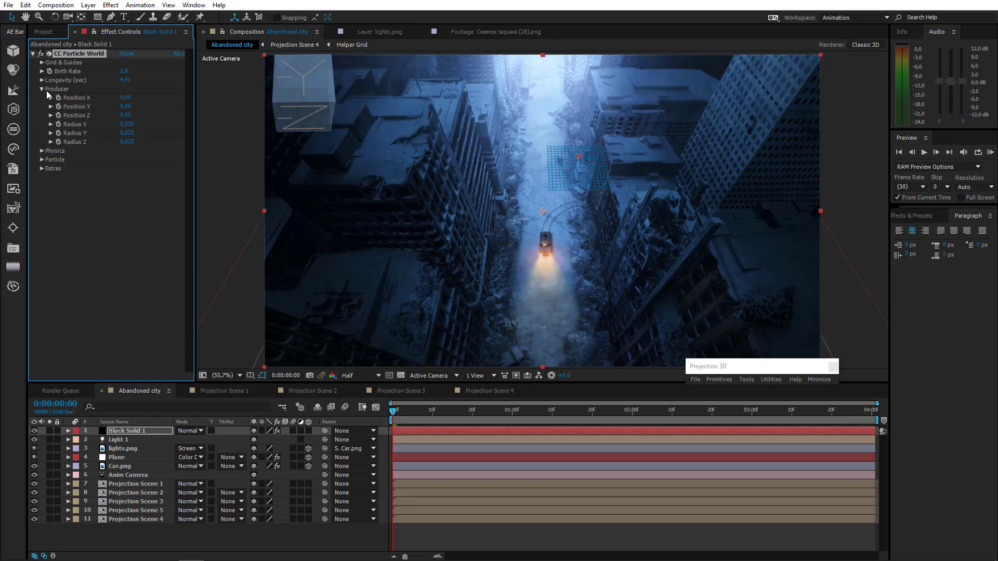
Step: In the Left view, raise the particle producer high above the camera by lowering its Position Y
{"action": "left_click", "coordinate": [433, 375]}
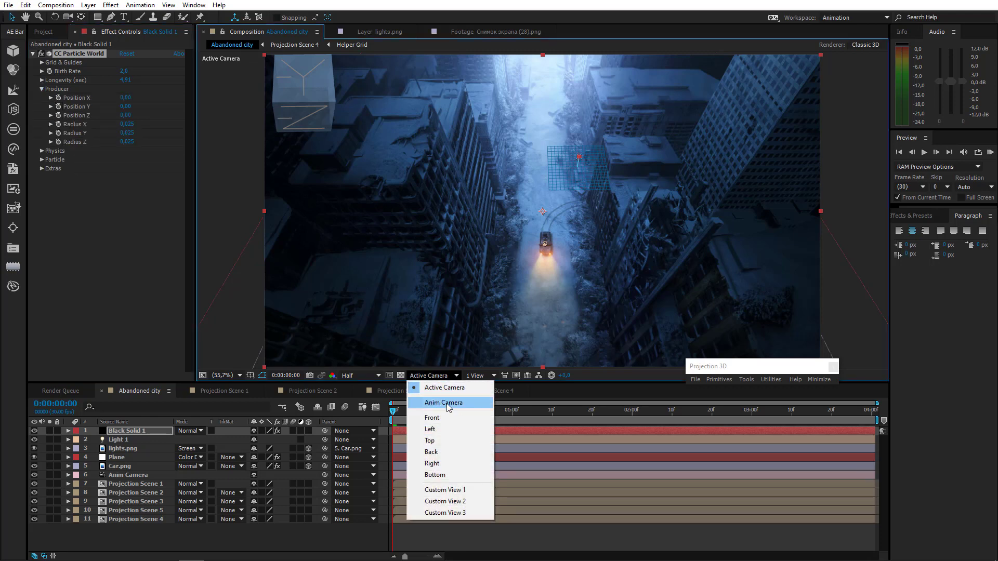
{"action": "left_click", "coordinate": [447, 427]}
{"action": "scroll", "coordinate": [426, 173], "scroll_direction": "down", "scroll_amount": 3}
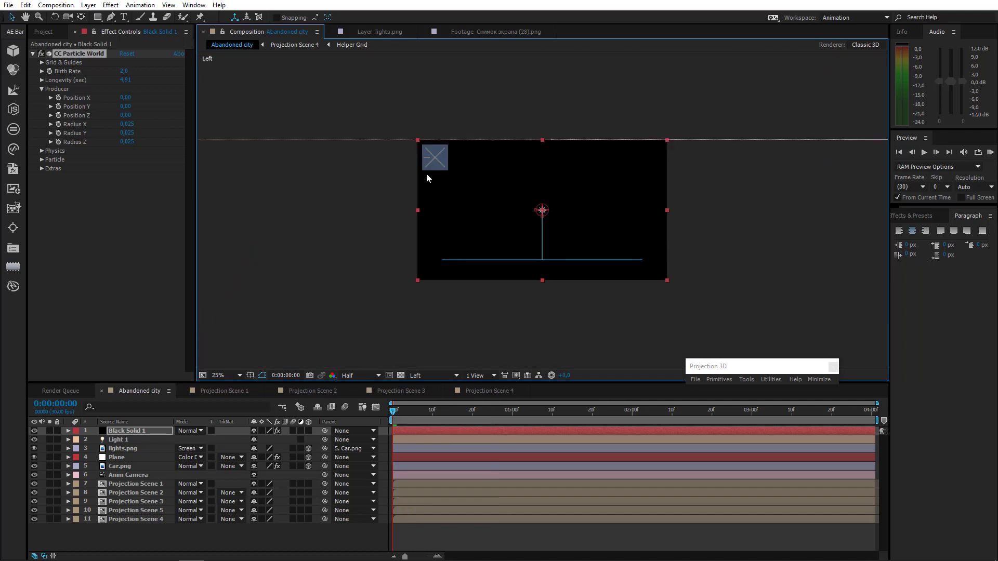
{"action": "left_click", "coordinate": [68, 17]}
{"action": "left_click_drag", "start_coordinate": [497, 251], "coordinate": [557, 248]}
{"action": "left_click_drag", "start_coordinate": [567, 190], "coordinate": [270, 359]}
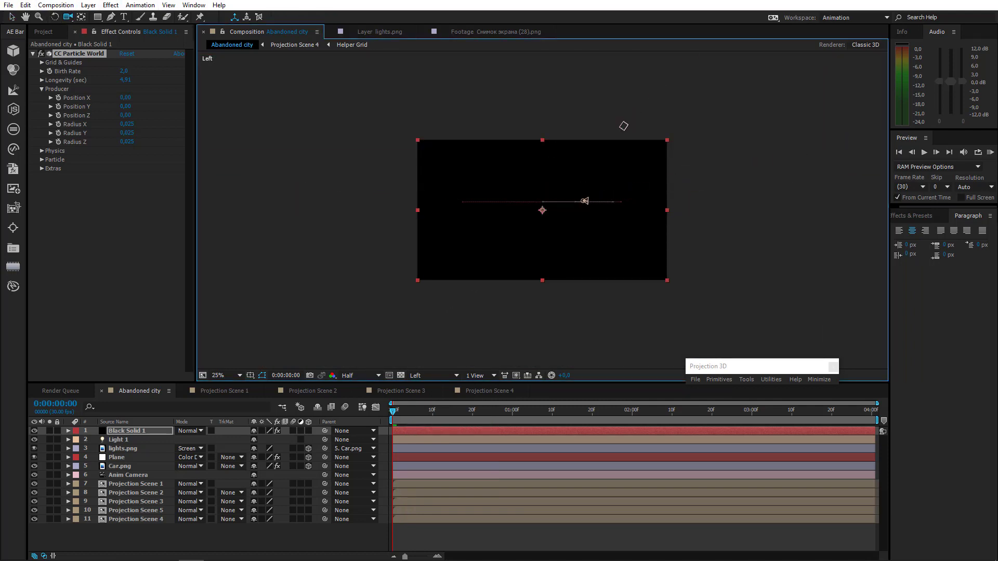
{"action": "left_click_drag", "start_coordinate": [503, 219], "coordinate": [231, 385]}
{"action": "scroll", "coordinate": [574, 163], "scroll_direction": "up", "scroll_amount": 2}
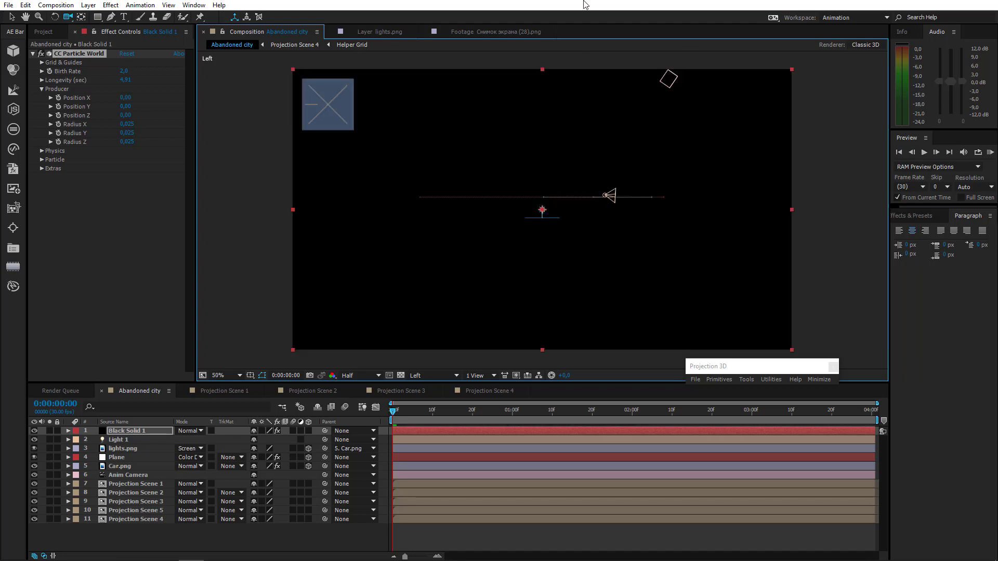
{"action": "left_click", "coordinate": [135, 432]}
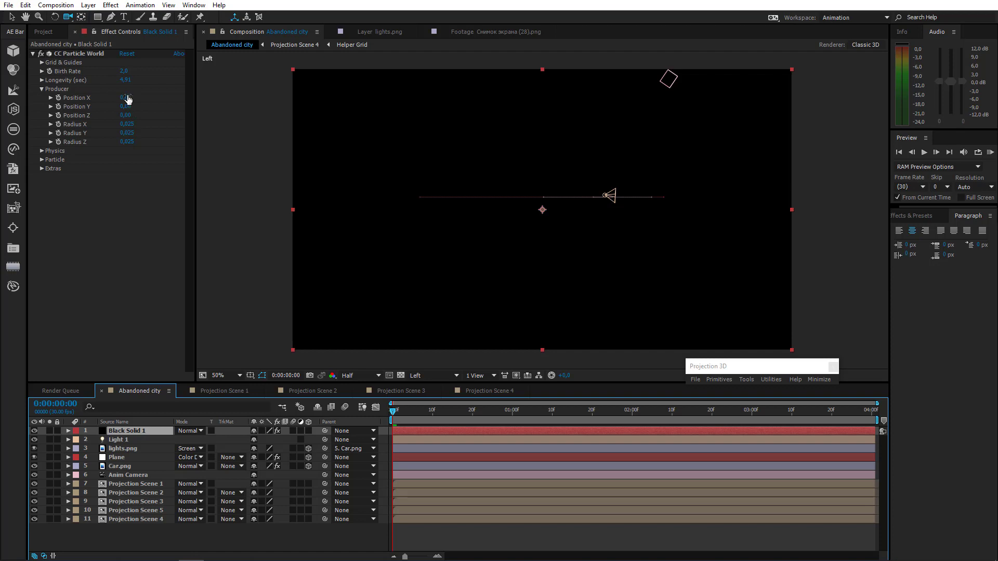
{"action": "left_click_drag", "start_coordinate": [124, 106], "coordinate": [72, 101]}
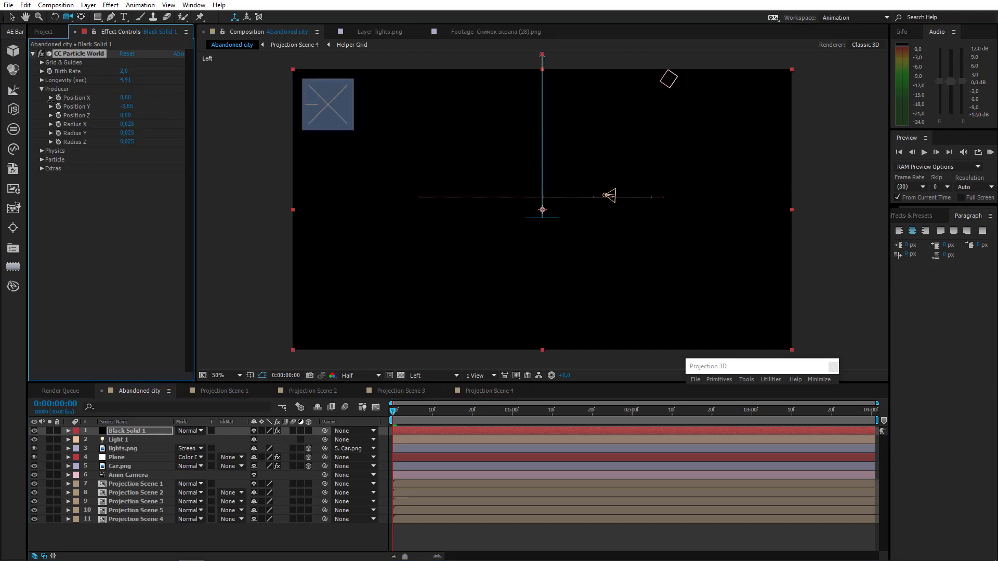
Step: Return to the Active Camera view at 0:00:03:04 and set the producer's Position X to -0.45
{"action": "left_click", "coordinate": [422, 378]}
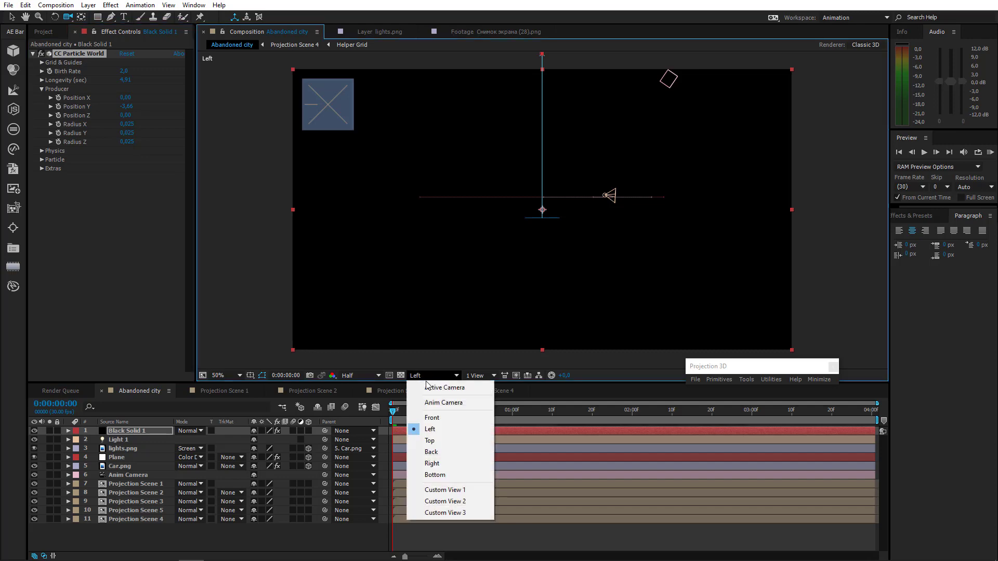
{"action": "left_click", "coordinate": [427, 387]}
{"action": "left_click_drag", "start_coordinate": [402, 415], "coordinate": [767, 425]}
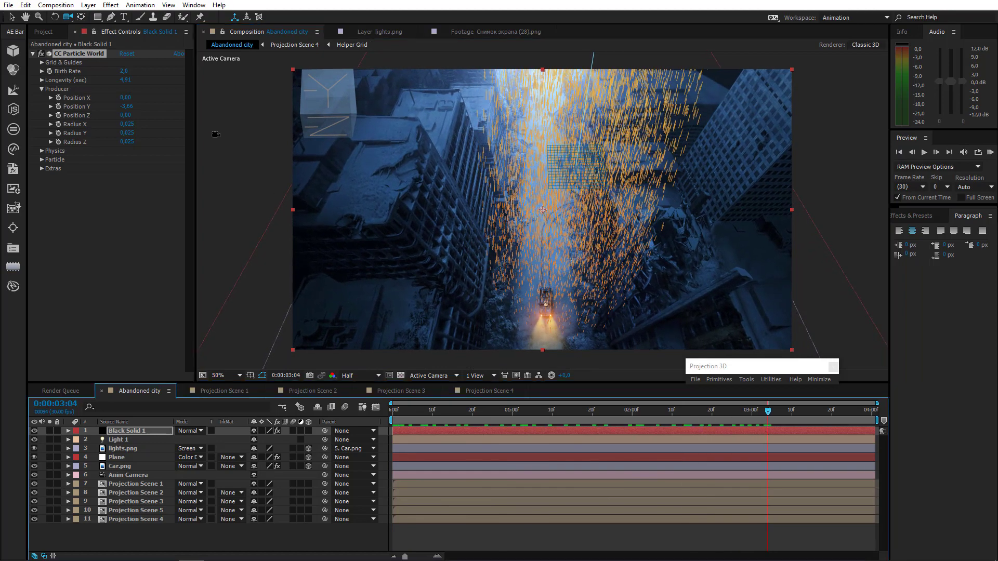
{"action": "left_click_drag", "start_coordinate": [126, 97], "coordinate": [106, 106]}
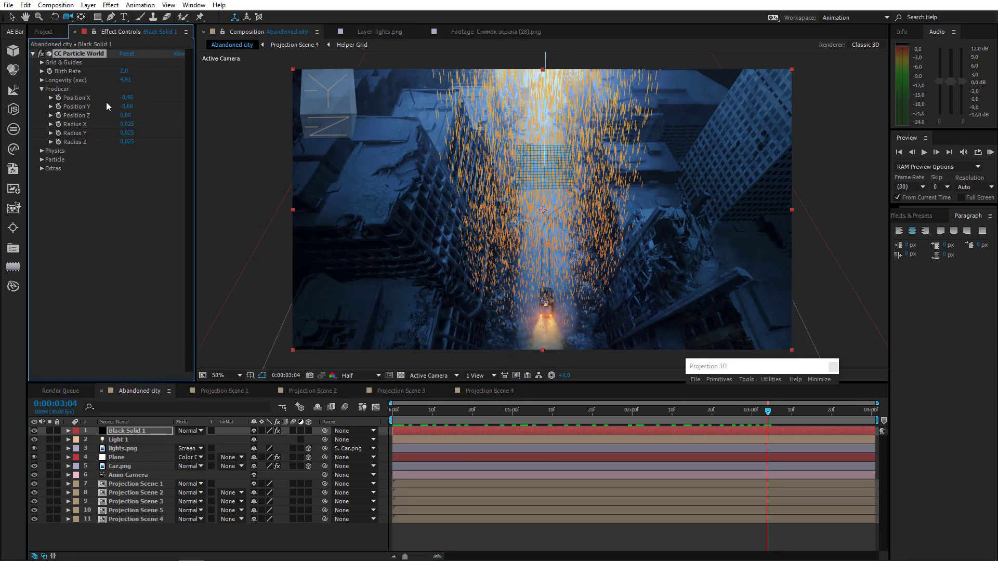
Step: Set the producer's X, Y and Z radius to 3
{"action": "left_click", "coordinate": [128, 126]}
{"action": "type", "text": "3"}
{"action": "key", "text": "Tab"}
{"action": "type", "text": "3"}
{"action": "key", "text": "Tab"}
{"action": "type", "text": "3"}
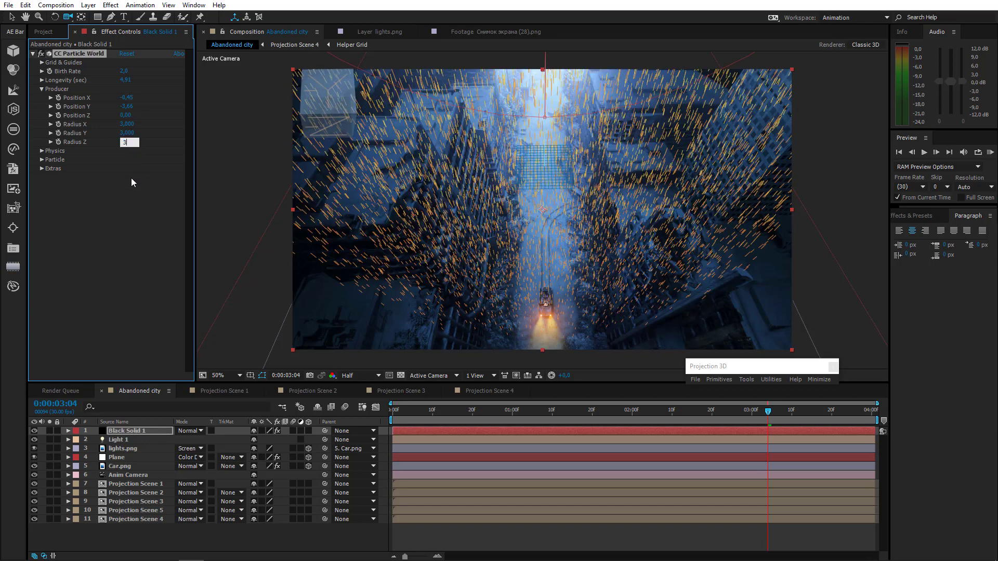
{"action": "key", "text": "Return"}
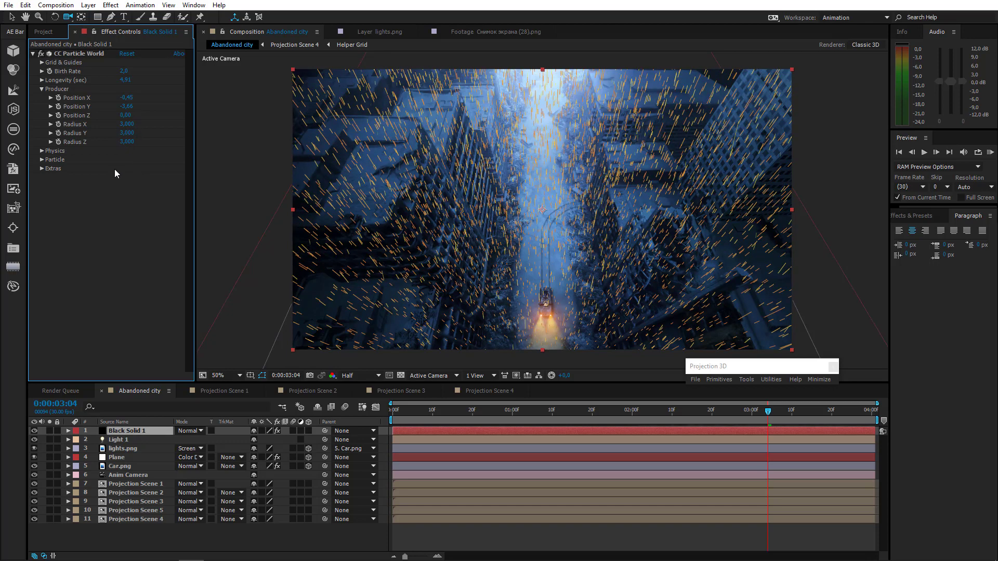
Step: Set the particle physics animation to Direction Axis with an Extra Angle of 270°
{"action": "left_click", "coordinate": [42, 89]}
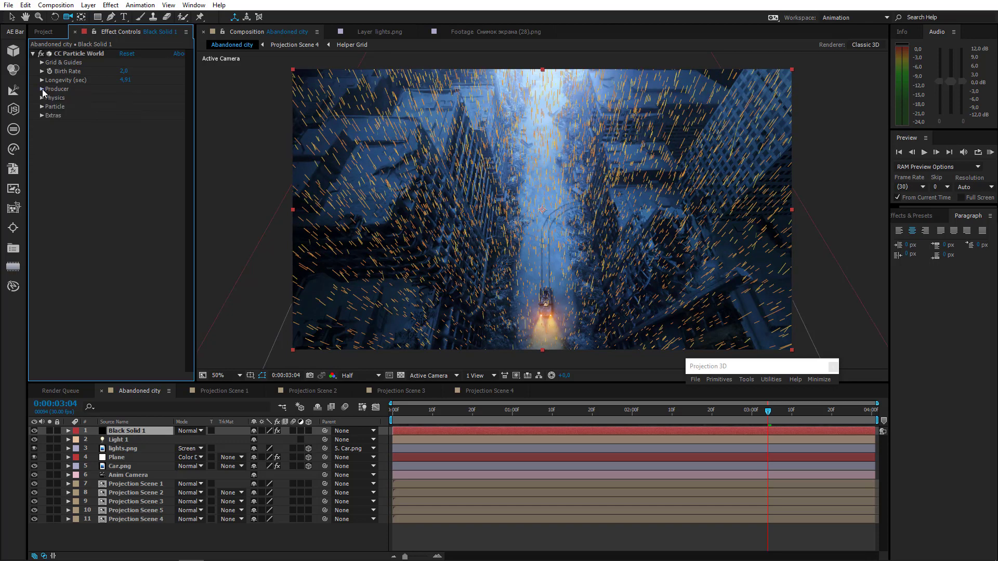
{"action": "left_click", "coordinate": [43, 97]}
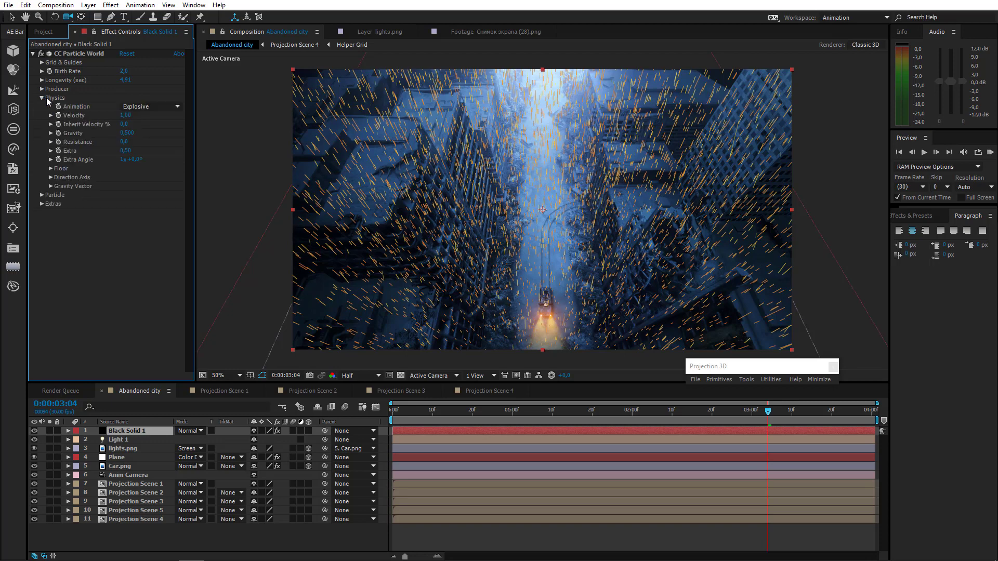
{"action": "left_click", "coordinate": [149, 107]}
{"action": "left_click", "coordinate": [151, 128]}
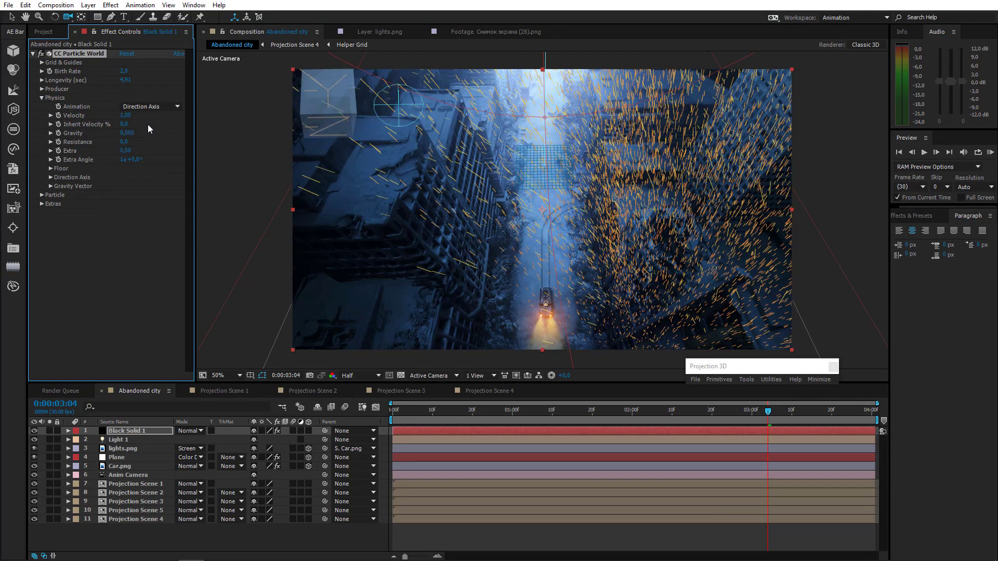
{"action": "mouse_move", "coordinate": [133, 164]}
{"action": "left_mouse_down"}
{"action": "mouse_move", "coordinate": [90, 167]}
{"action": "mouse_move", "coordinate": [120, 168]}
{"action": "left_mouse_up"}
{"action": "left_click", "coordinate": [136, 160]}
{"action": "type", "text": "270"}
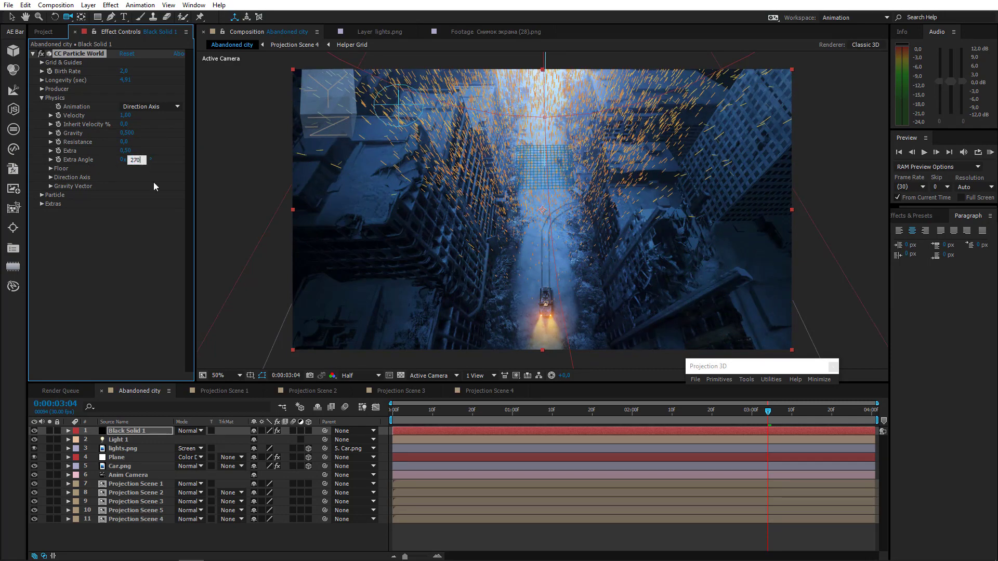
{"action": "key", "text": "Return"}
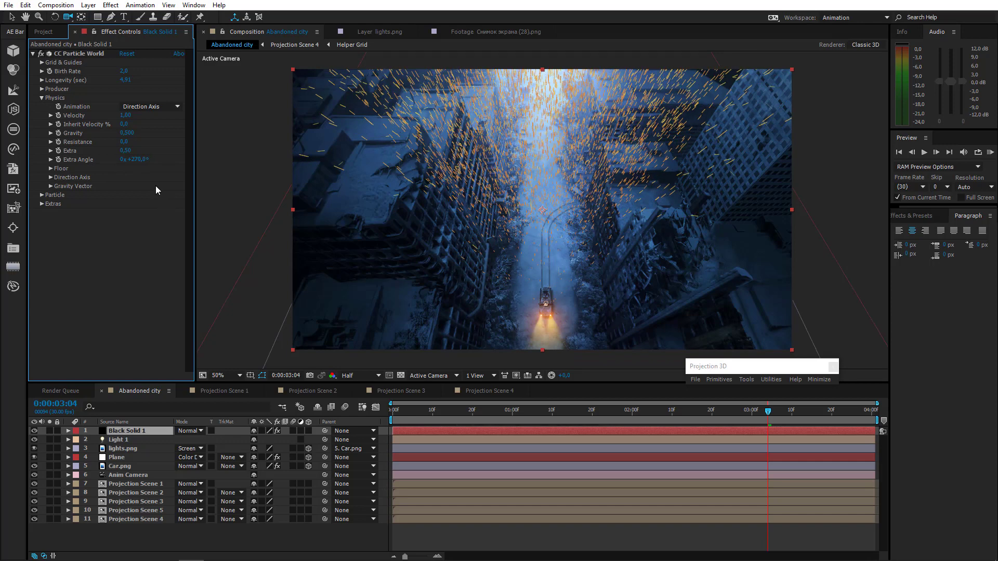
Step: Set the particle Direction Axis to 0 in Y and 1 in X, and review the motion from the start of the composition
{"action": "left_click", "coordinate": [50, 178]}
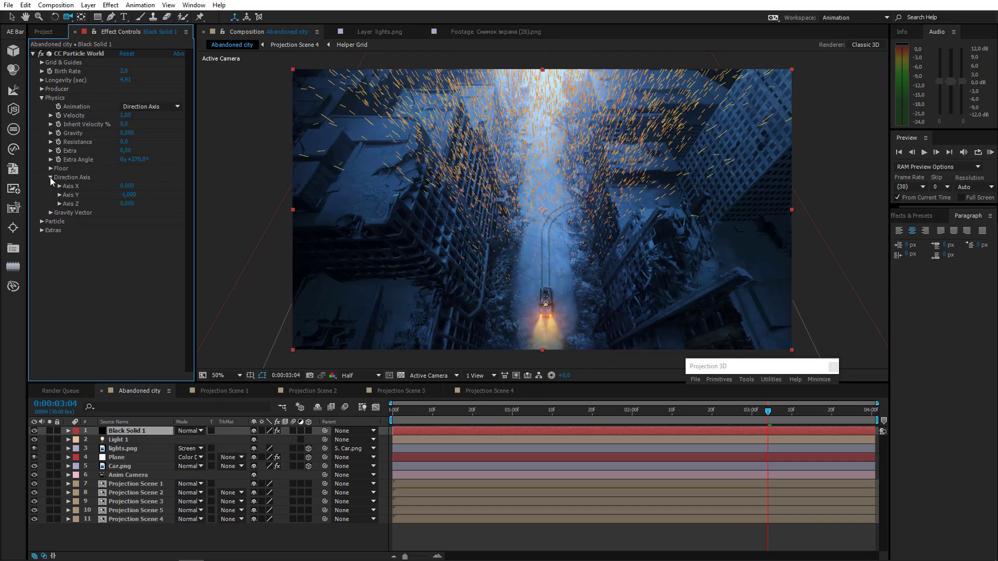
{"action": "left_click", "coordinate": [127, 195]}
{"action": "type", "text": "0"}
{"action": "key", "text": "Return"}
{"action": "left_click_drag", "start_coordinate": [124, 187], "coordinate": [278, 190]}
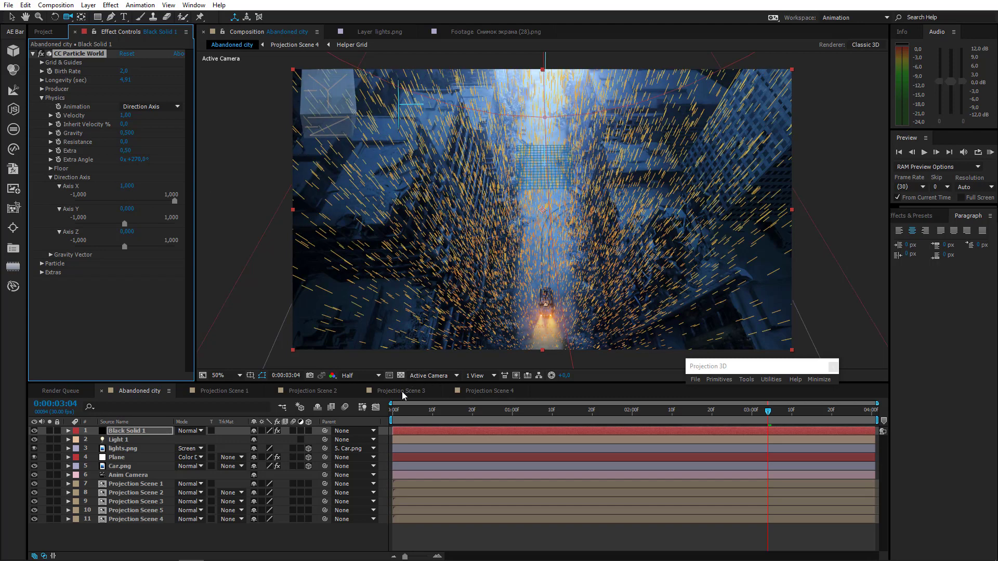
{"action": "left_click", "coordinate": [395, 412]}
{"action": "left_click_drag", "start_coordinate": [390, 419], "coordinate": [375, 432]}
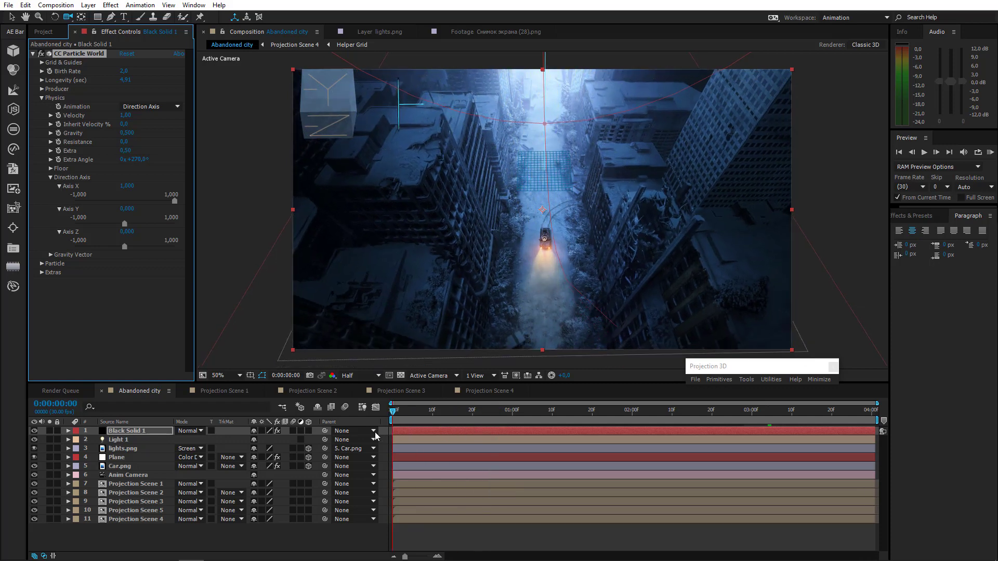
Step: Set the physics floor's Particle Visibility to Above Floor
{"action": "left_click", "coordinate": [51, 177]}
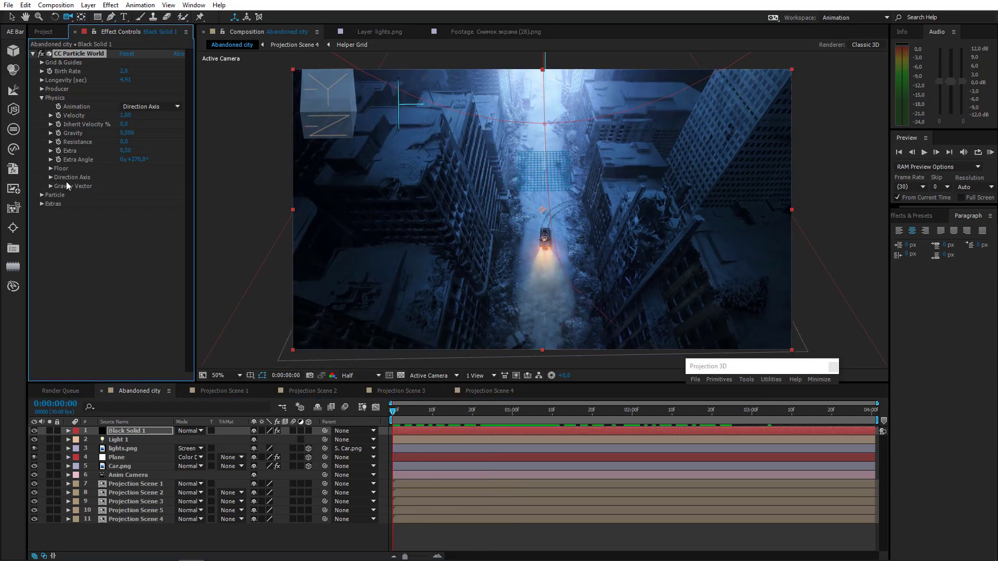
{"action": "left_click", "coordinate": [51, 168]}
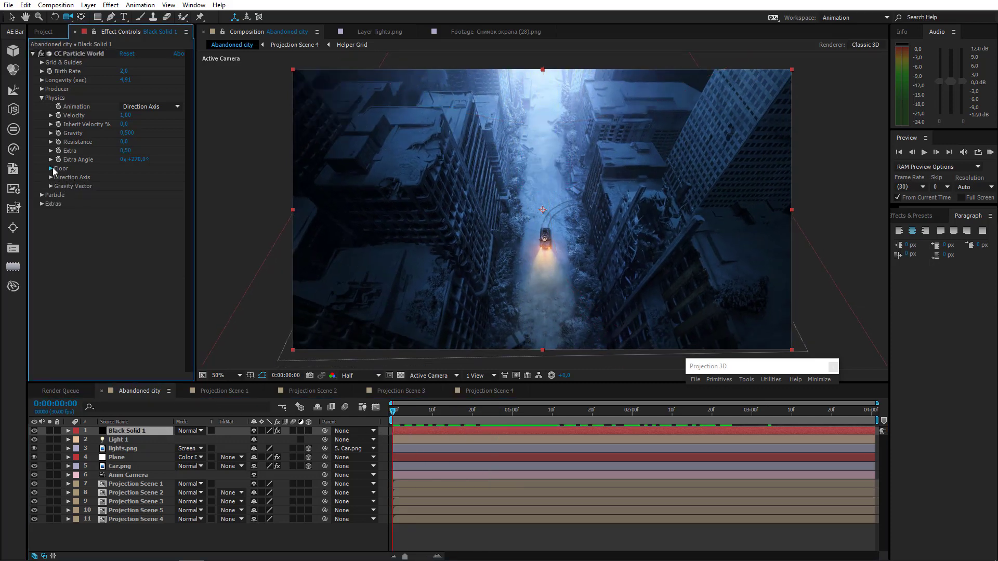
{"action": "left_click", "coordinate": [51, 168]}
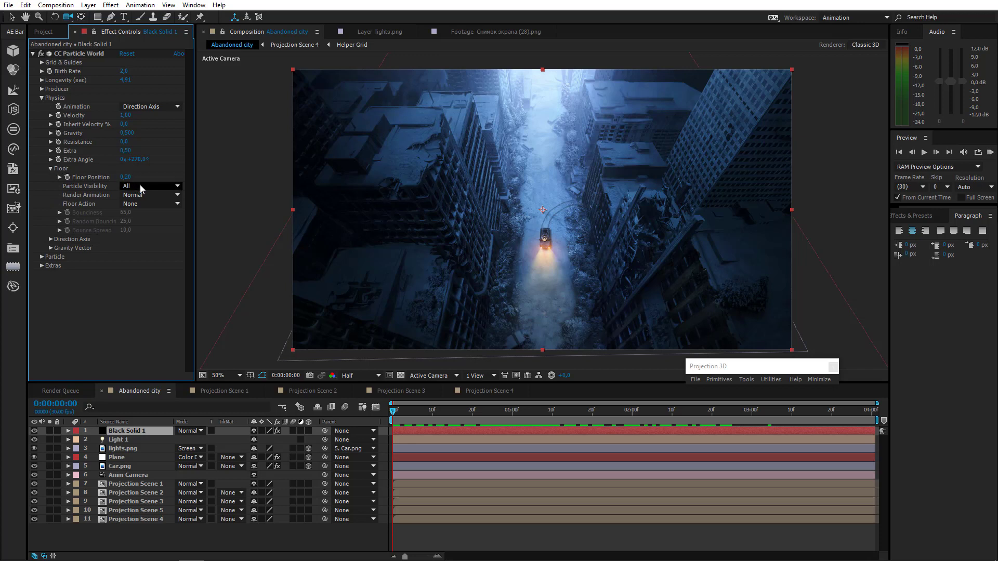
{"action": "left_click", "coordinate": [139, 186]}
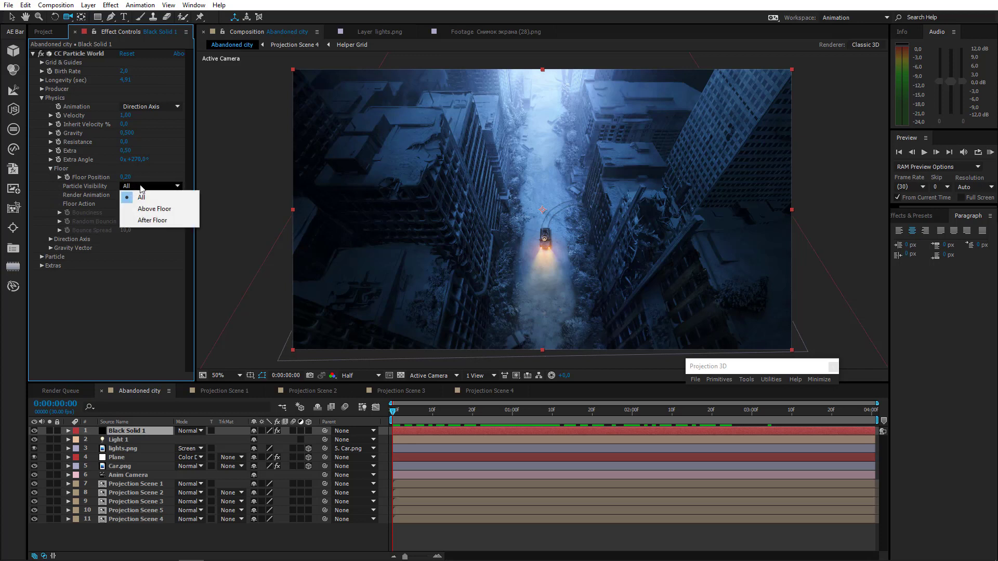
{"action": "left_click", "coordinate": [154, 209]}
Step: Raise the Floor Position to -0.15, using the Left and Active Camera views, and fit the composition in the viewer
{"action": "left_click_drag", "start_coordinate": [399, 407], "coordinate": [624, 417]}
{"action": "left_click", "coordinate": [435, 375]}
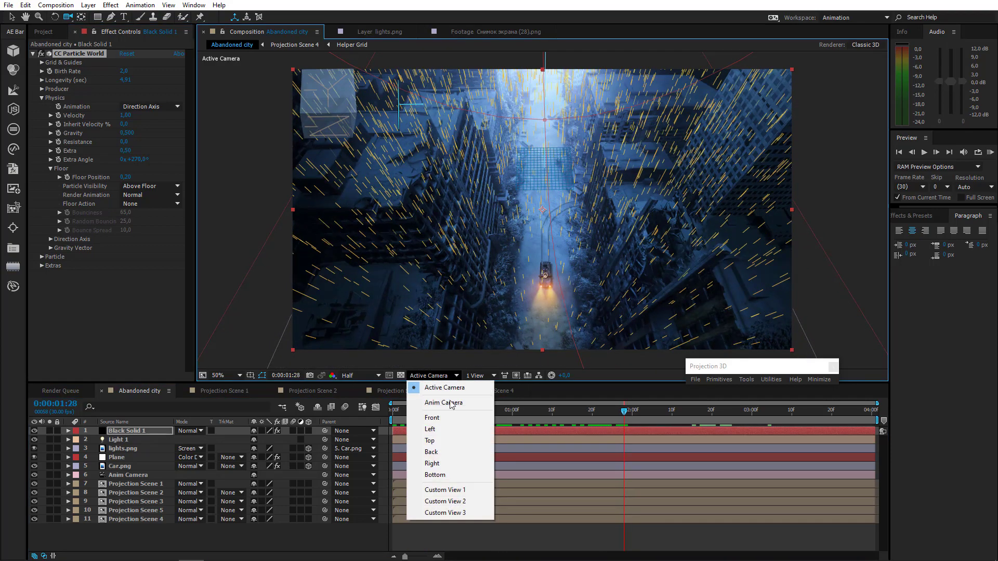
{"action": "left_click", "coordinate": [447, 429]}
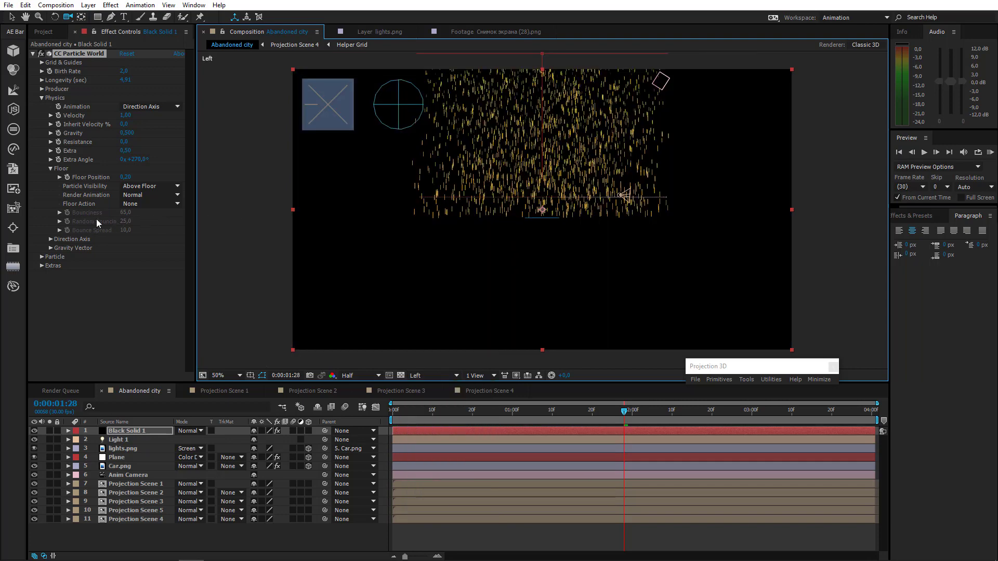
{"action": "left_click_drag", "start_coordinate": [128, 181], "coordinate": [111, 180]}
{"action": "left_click", "coordinate": [436, 375]}
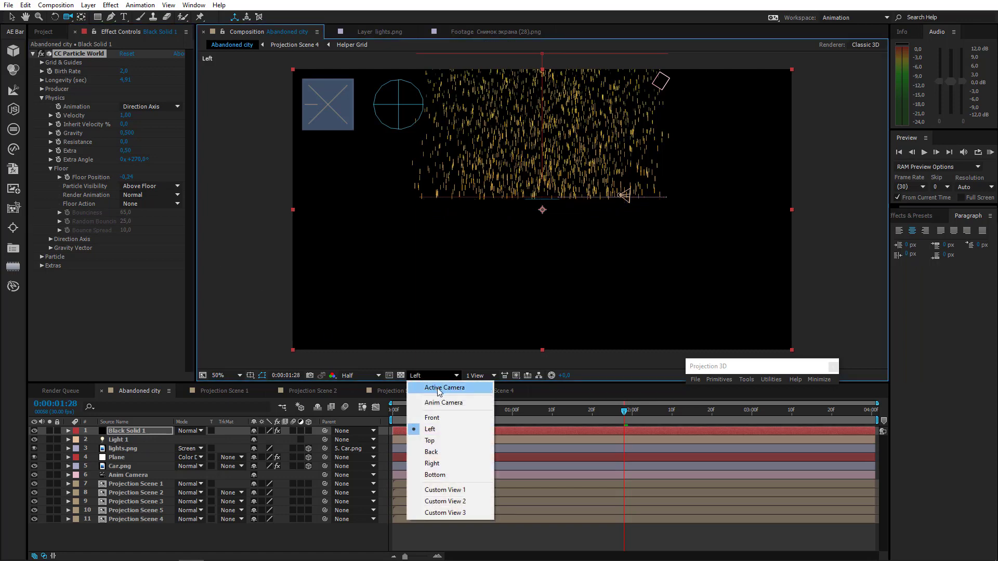
{"action": "left_click", "coordinate": [438, 386]}
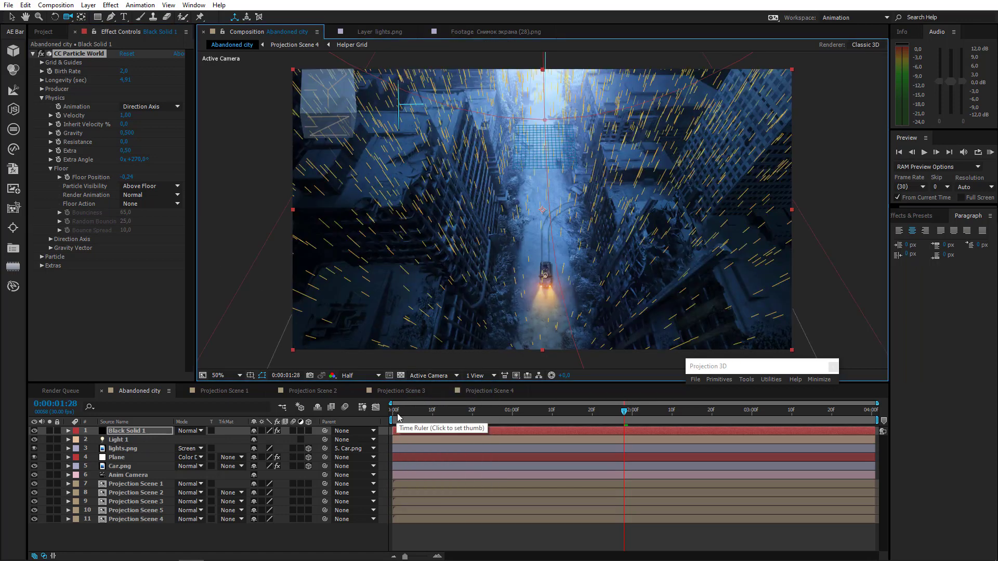
{"action": "left_click_drag", "start_coordinate": [408, 416], "coordinate": [600, 437]}
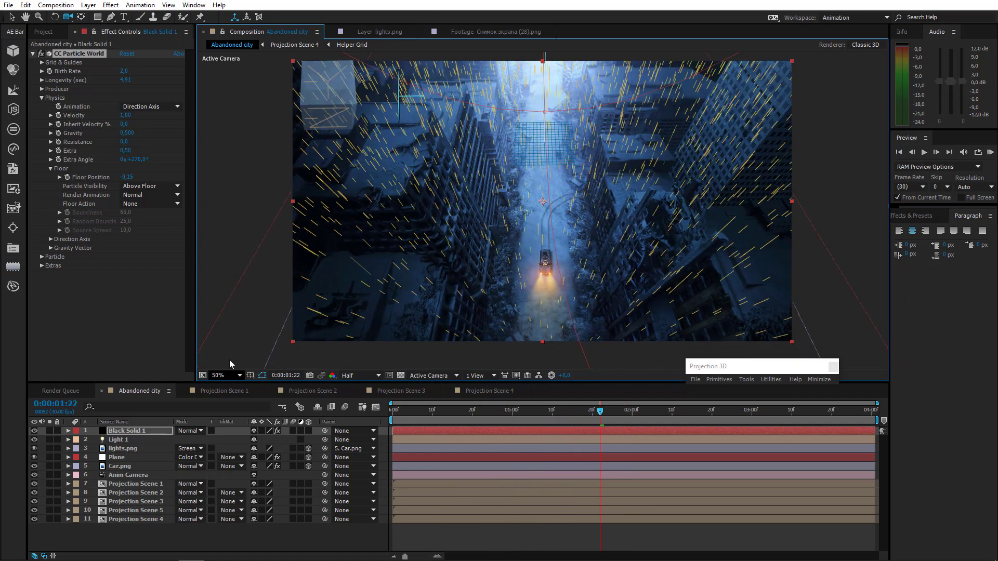
{"action": "left_click", "coordinate": [219, 380]}
{"action": "left_click", "coordinate": [223, 191]}
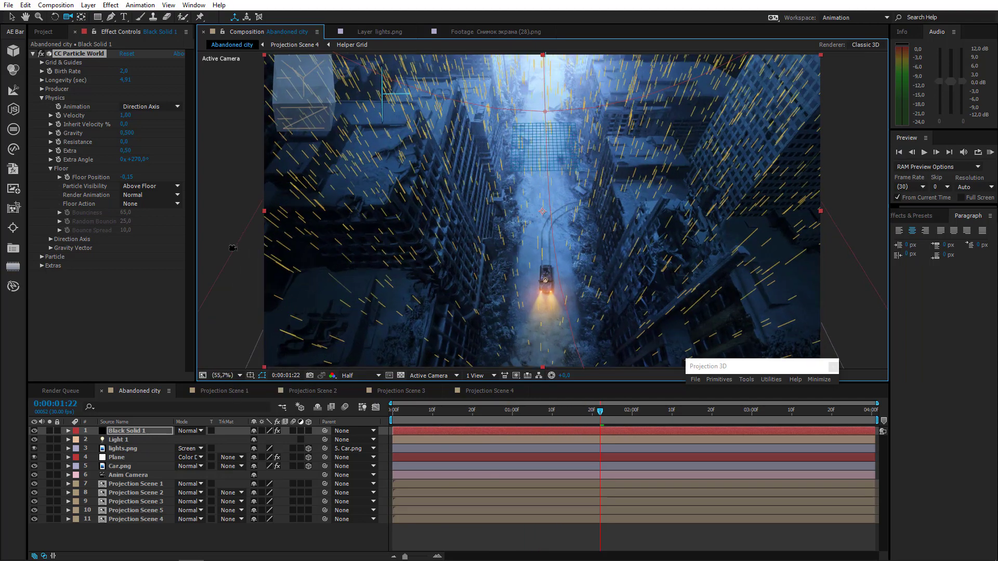
{"action": "left_click", "coordinate": [51, 168]}
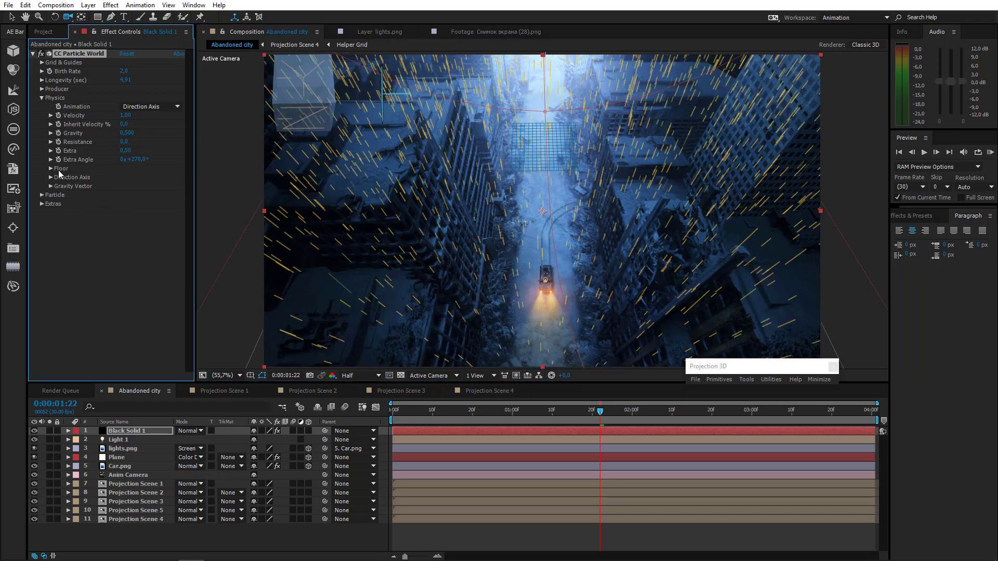
Step: Set the particle gravity to 0.01 and lower the velocity to about 0.3
{"action": "left_click", "coordinate": [127, 133]}
{"action": "type", "text": "01"}
{"action": "key", "text": "Return"}
{"action": "left_click_drag", "start_coordinate": [406, 415], "coordinate": [607, 425]}
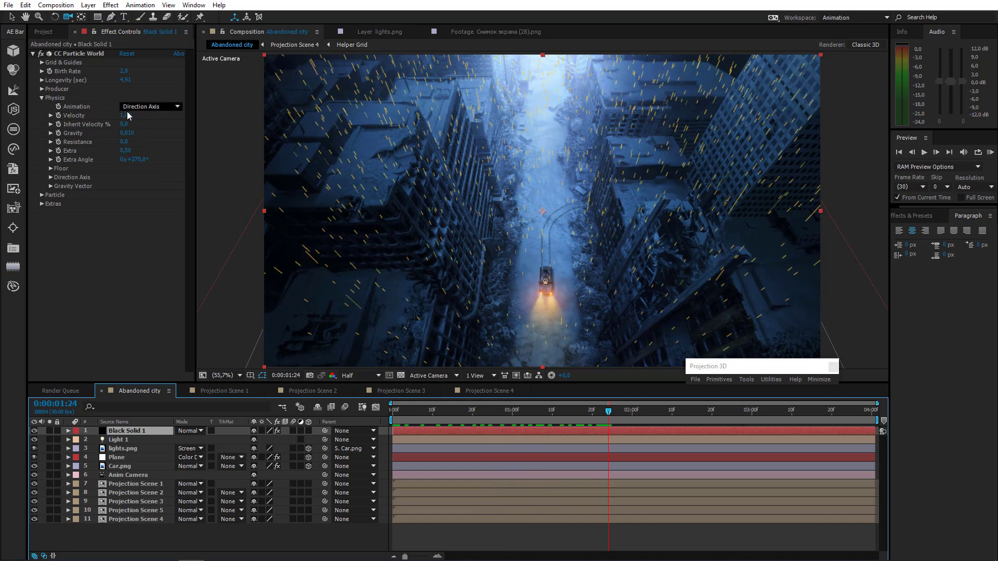
{"action": "mouse_move", "coordinate": [126, 117]}
{"action": "left_mouse_down"}
{"action": "mouse_move", "coordinate": [99, 123]}
{"action": "mouse_move", "coordinate": [124, 117]}
{"action": "left_mouse_up"}
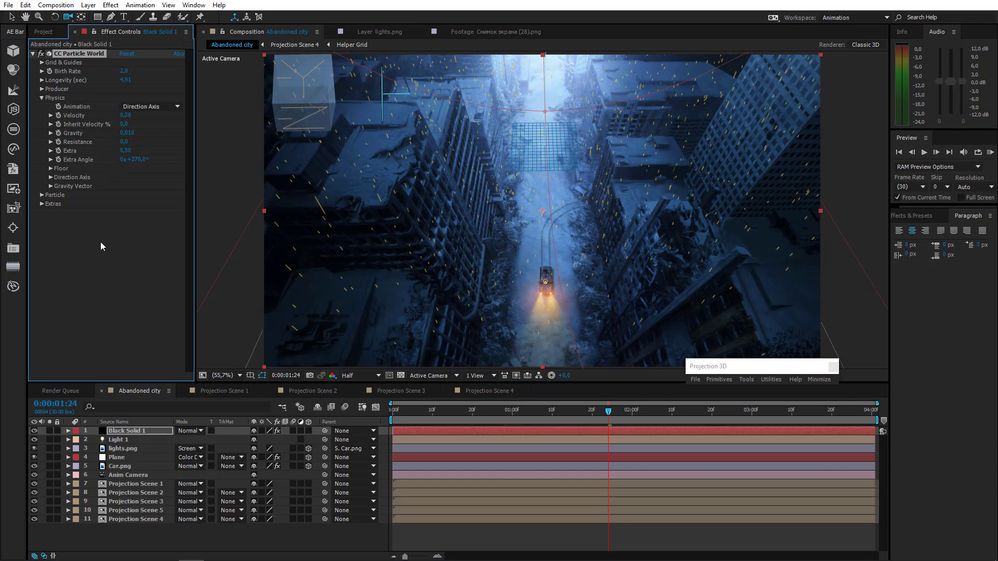
Step: Set the CC Particle World particle type to Faded Sphere
{"action": "left_click", "coordinate": [43, 196]}
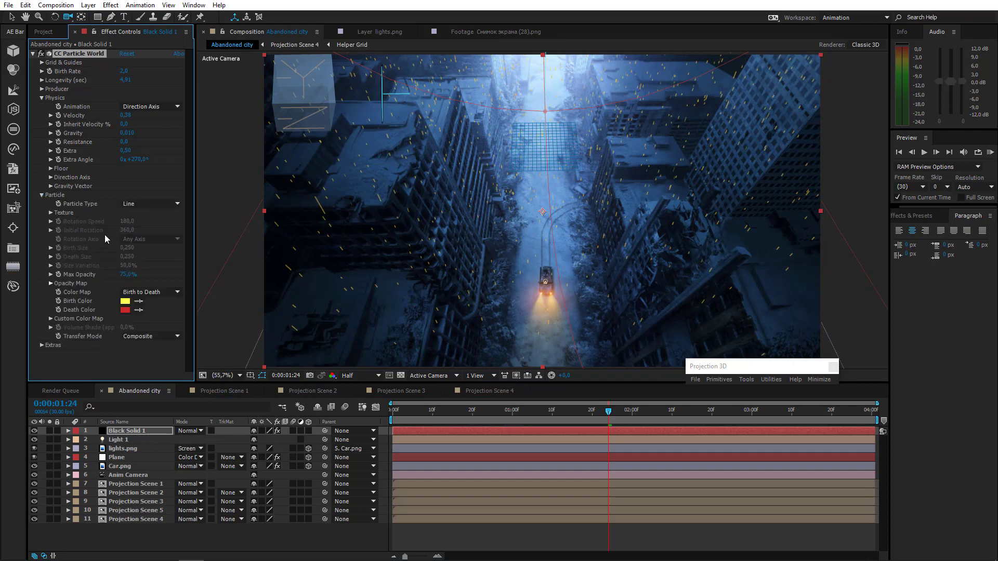
{"action": "left_click", "coordinate": [136, 203]}
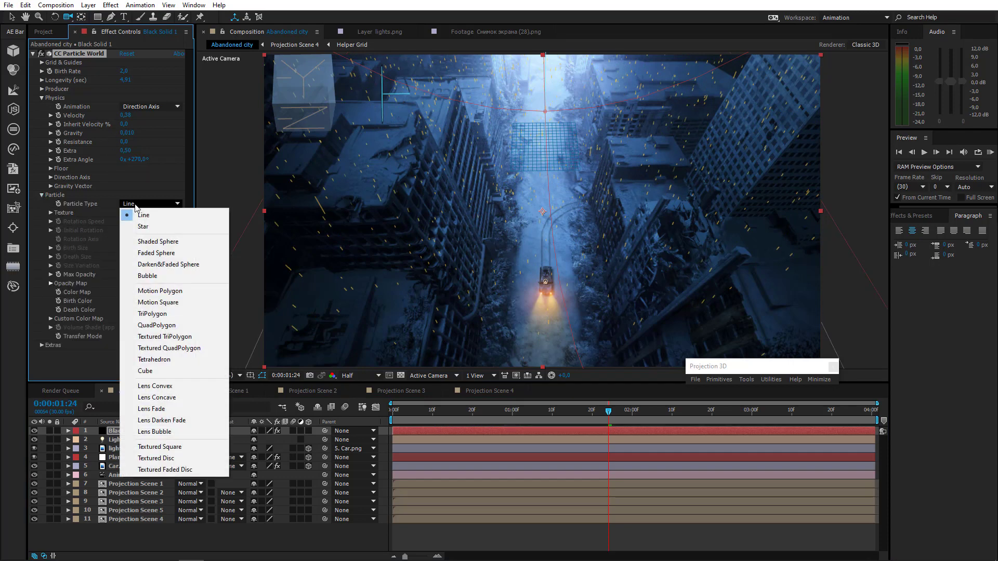
{"action": "left_click", "coordinate": [165, 253]}
Step: Make the particles' Birth Color white and sample the Death Color from the bright snowy street at the far end of the image
{"action": "left_click", "coordinate": [126, 301]}
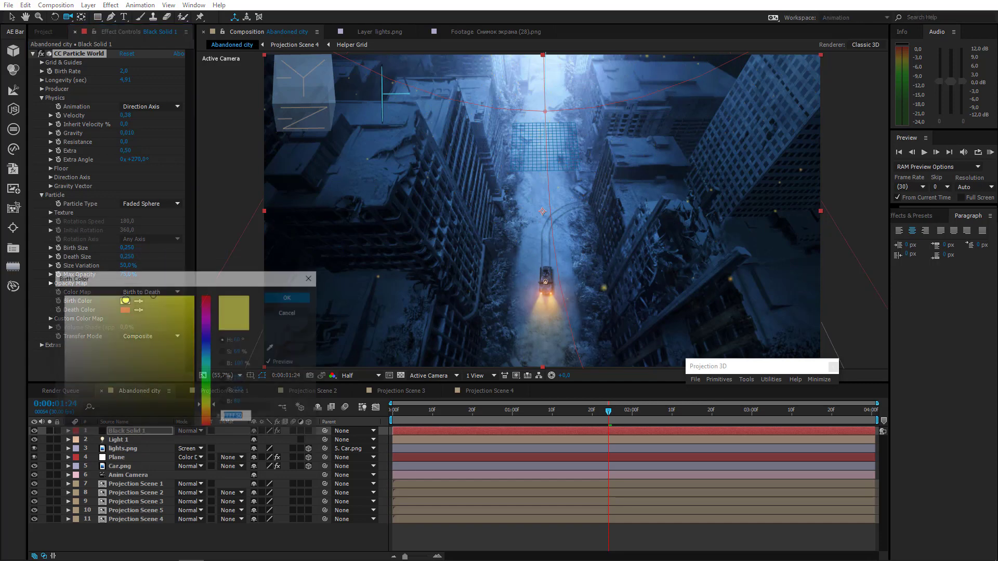
{"action": "left_click_drag", "start_coordinate": [128, 314], "coordinate": [31, 262]}
{"action": "left_click", "coordinate": [290, 297]}
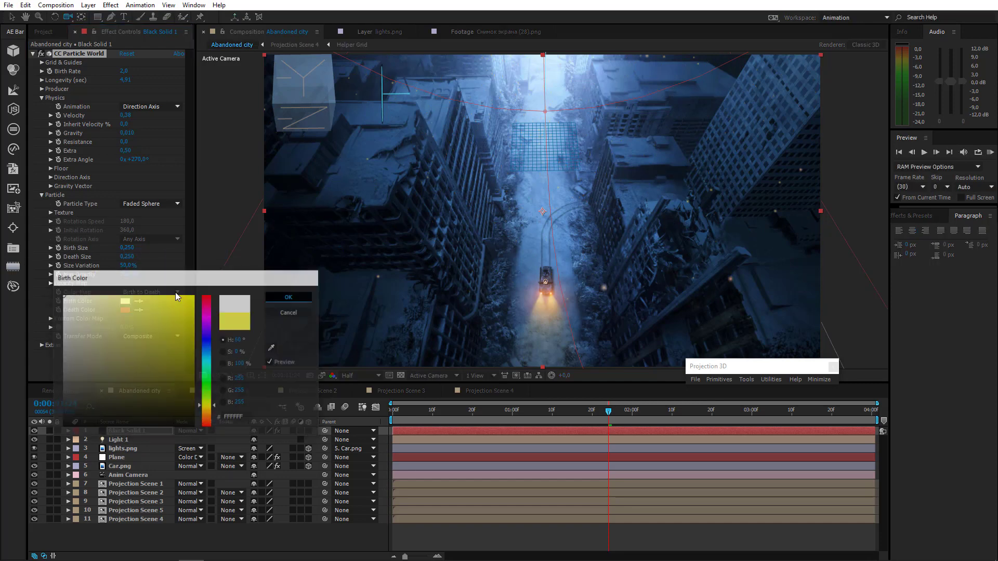
{"action": "key", "text": "Return"}
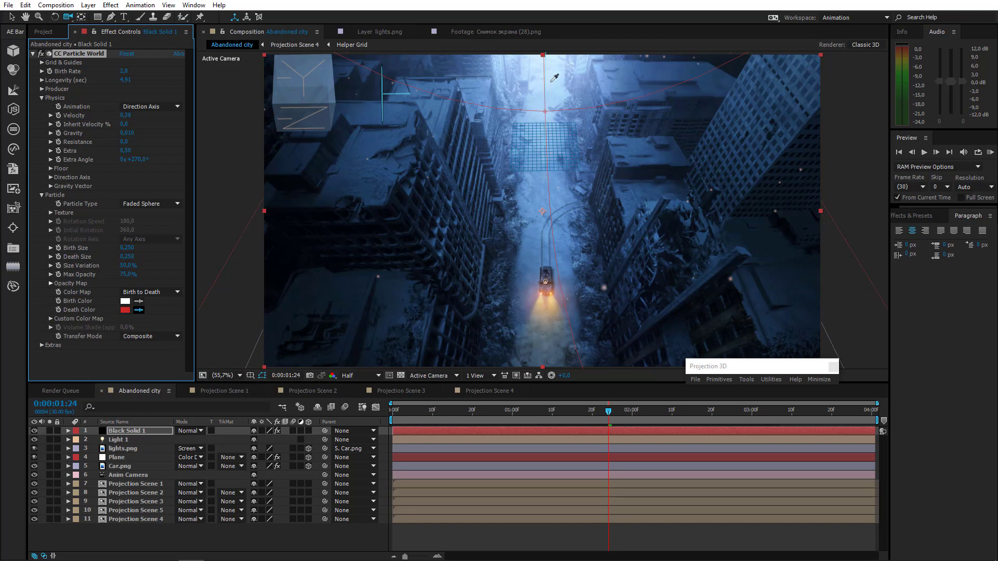
{"action": "left_click", "coordinate": [552, 81]}
Step: Reduce the particles' Birth Size to 0.1 and Death Size to 0.09
{"action": "left_click_drag", "start_coordinate": [125, 252], "coordinate": [121, 255]}
{"action": "left_click", "coordinate": [42, 196]}
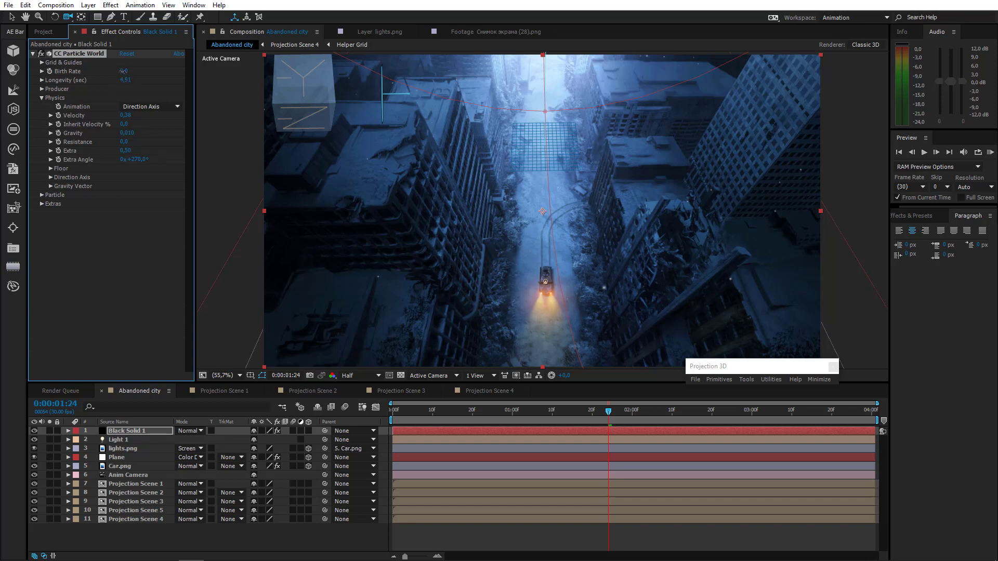
Step: Raise the particle Birth Rate to 5, check the snow near the end of the composition, and increase the rate to 10
{"action": "left_click", "coordinate": [122, 71]}
{"action": "type", "text": "5"}
{"action": "left_click", "coordinate": [169, 179]}
{"action": "left_click_drag", "start_coordinate": [652, 418], "coordinate": [849, 426]}
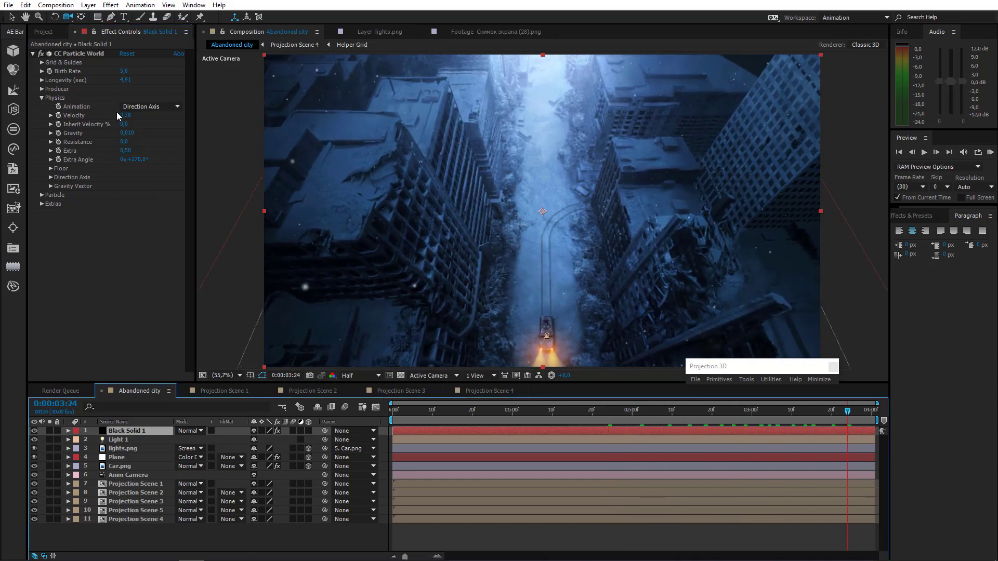
{"action": "left_click", "coordinate": [122, 71]}
{"action": "type", "text": "10"}
{"action": "key", "text": "Return"}
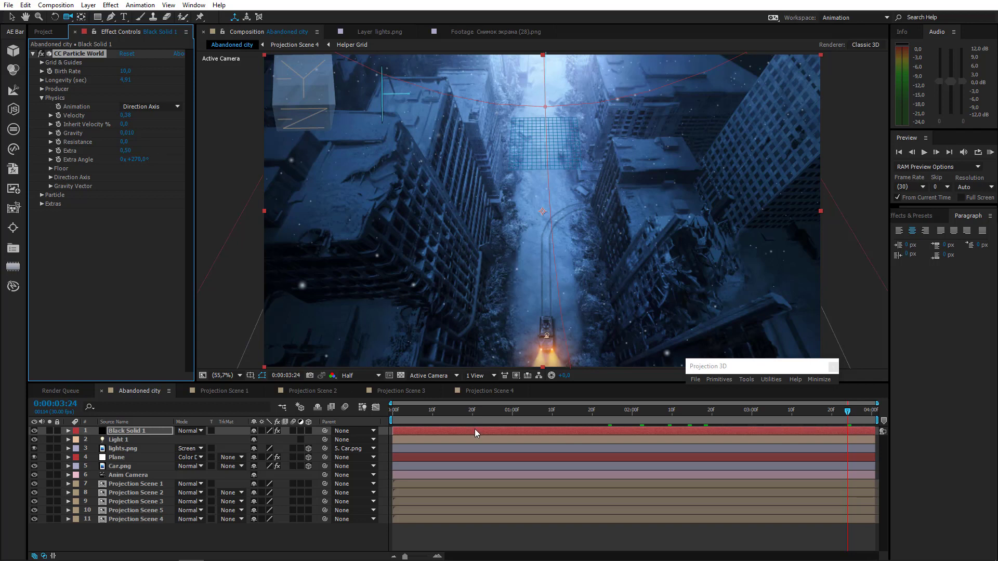
Step: Shift the Black Solid 1 layer to start before the composition, extend its end to the composition's end, and preview the snowfall
{"action": "left_click_drag", "start_coordinate": [475, 430], "coordinate": [387, 440]}
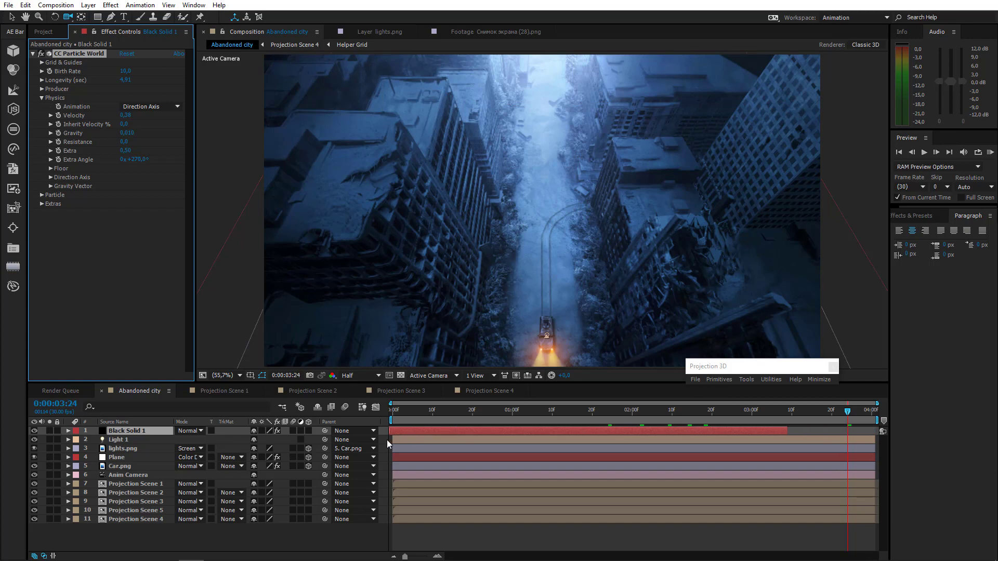
{"action": "left_click_drag", "start_coordinate": [427, 415], "coordinate": [391, 416]}
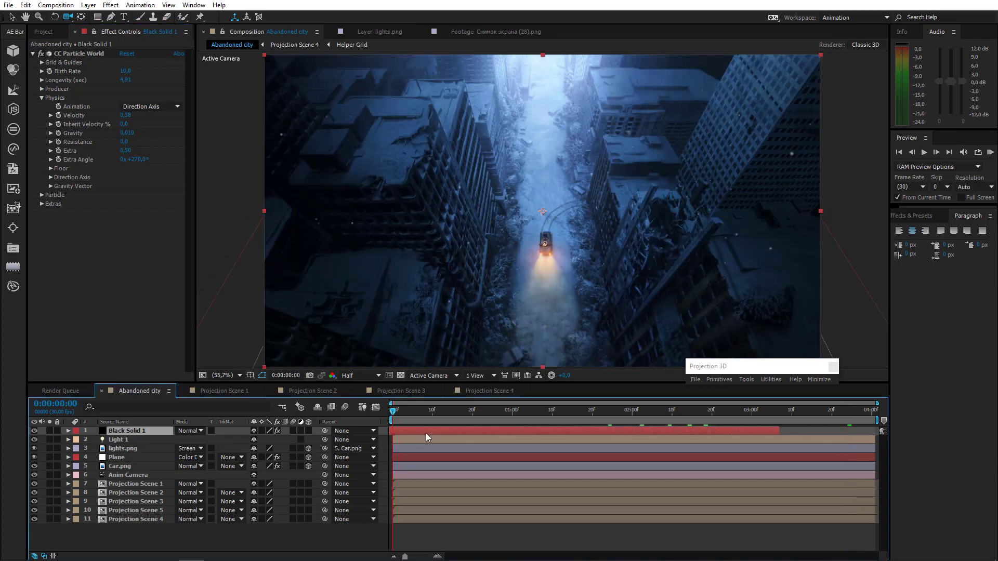
{"action": "key", "text": "F2"}
{"action": "left_click_drag", "start_coordinate": [450, 433], "coordinate": [409, 435]}
{"action": "left_click_drag", "start_coordinate": [732, 430], "coordinate": [874, 445]}
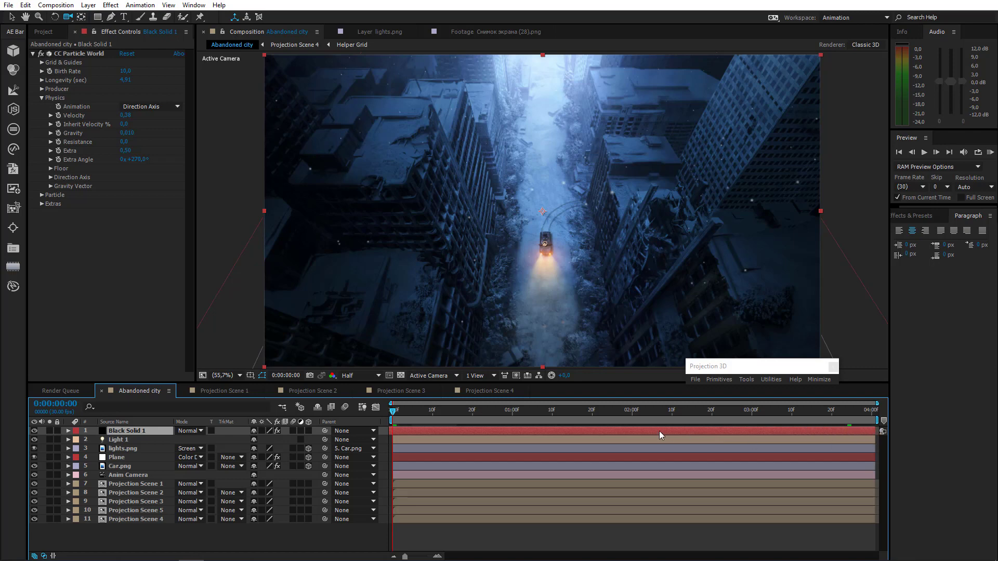
{"action": "left_click", "coordinate": [989, 152]}
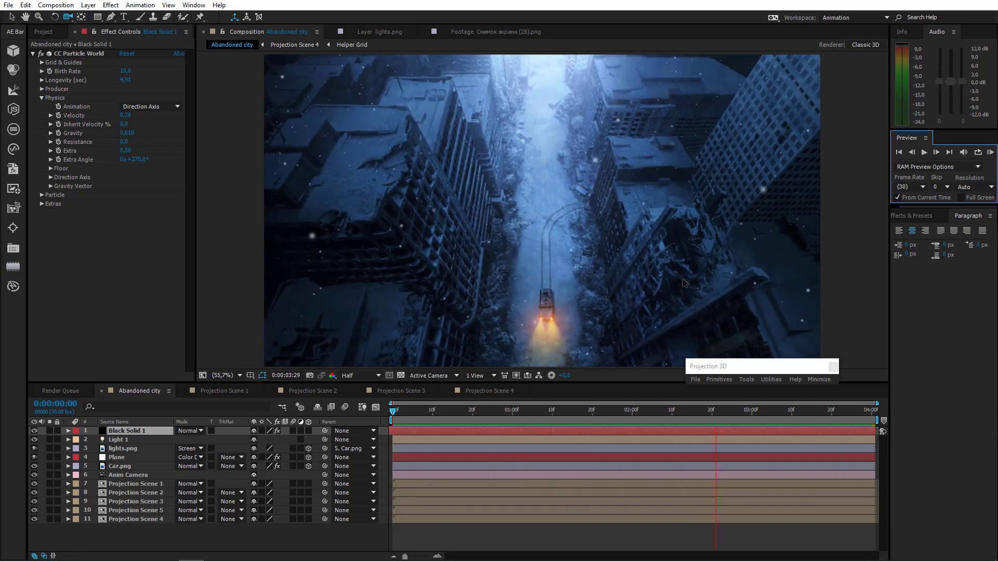
{"action": "key", "text": "space"}
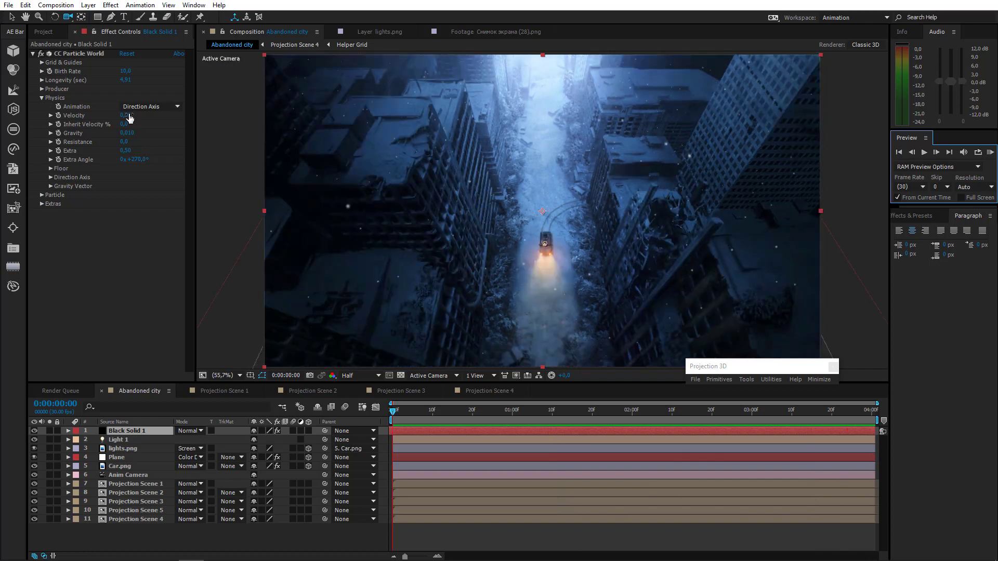
Step: Set the particle physics Resistance to 0.2 and preview the snowfall
{"action": "left_click", "coordinate": [128, 142]}
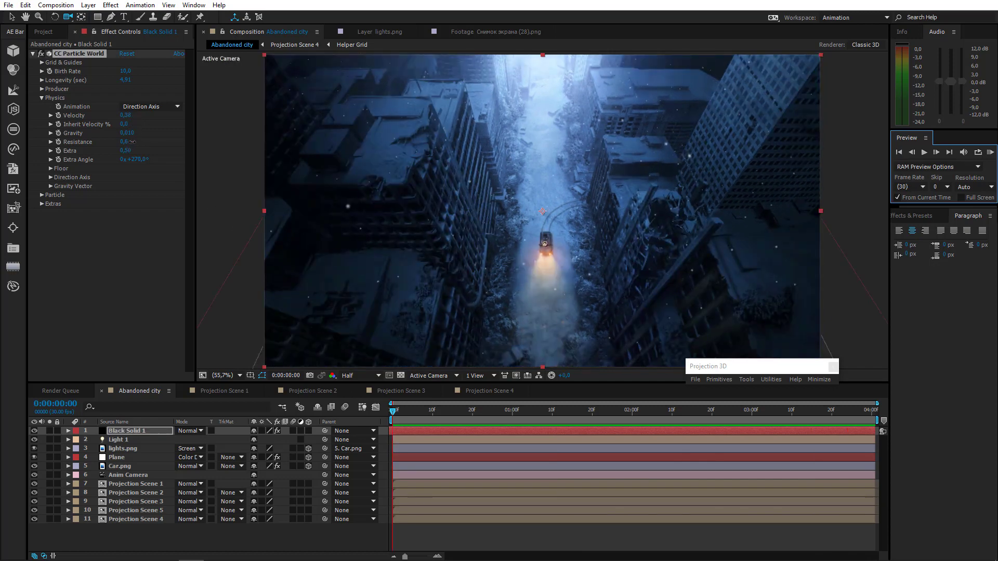
{"action": "type", "text": "0,4"}
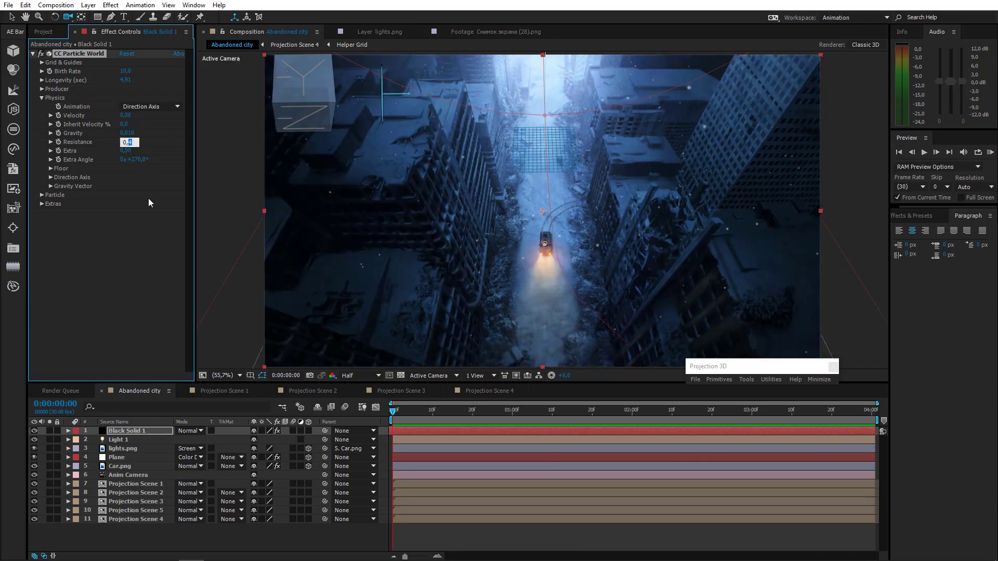
{"action": "key", "text": "Return"}
{"action": "left_click", "coordinate": [991, 152]}
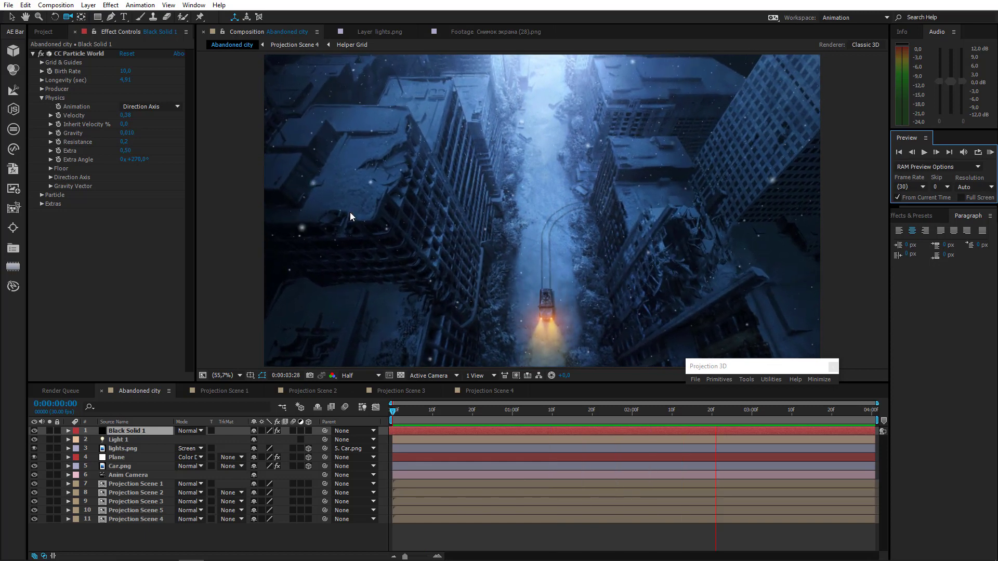
Step: Increase the particles' Birth Size to 0.12 and preview the snowfall
{"action": "left_click", "coordinate": [41, 195]}
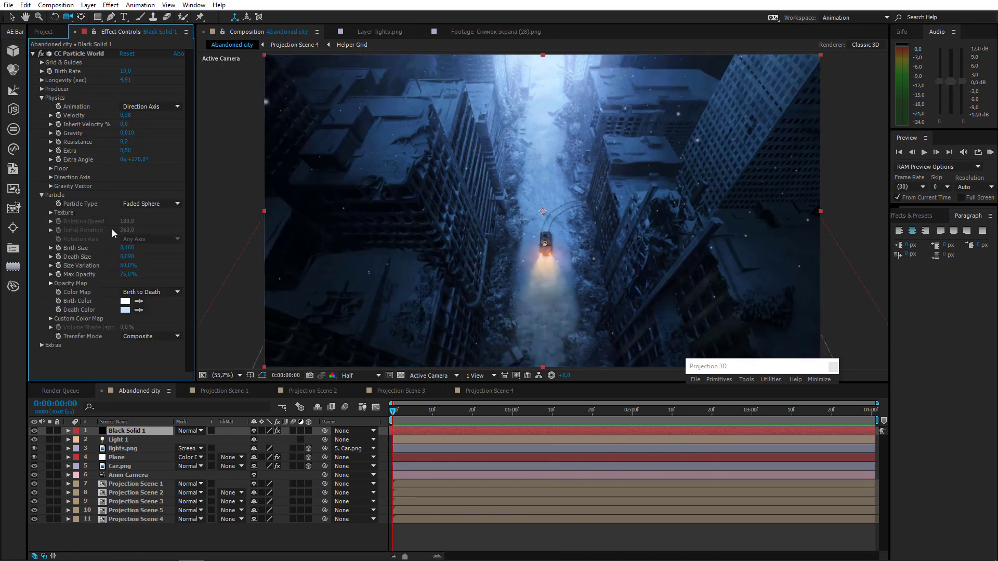
{"action": "left_click_drag", "start_coordinate": [122, 250], "coordinate": [129, 255]}
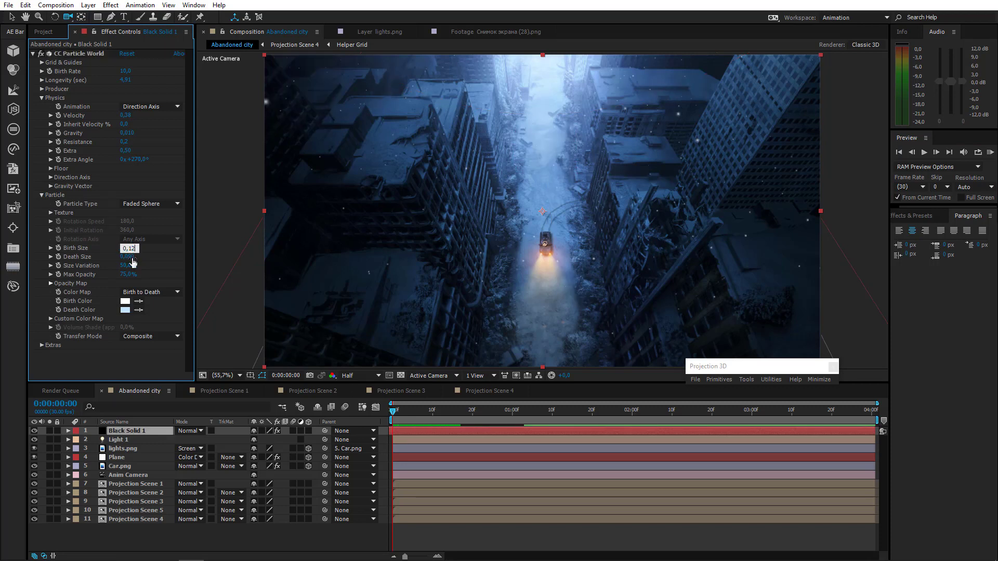
{"action": "key", "text": "Return"}
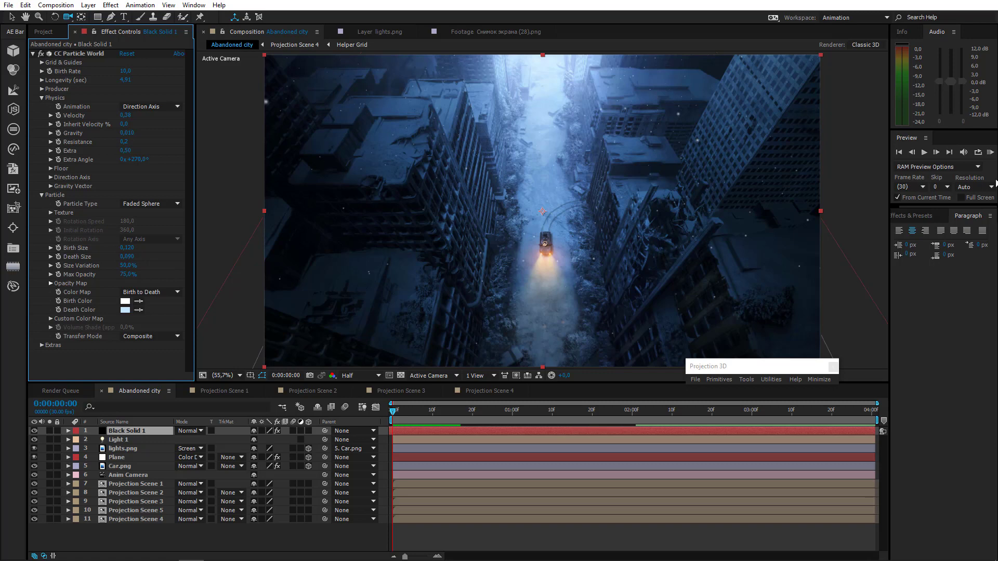
{"action": "left_click", "coordinate": [991, 153]}
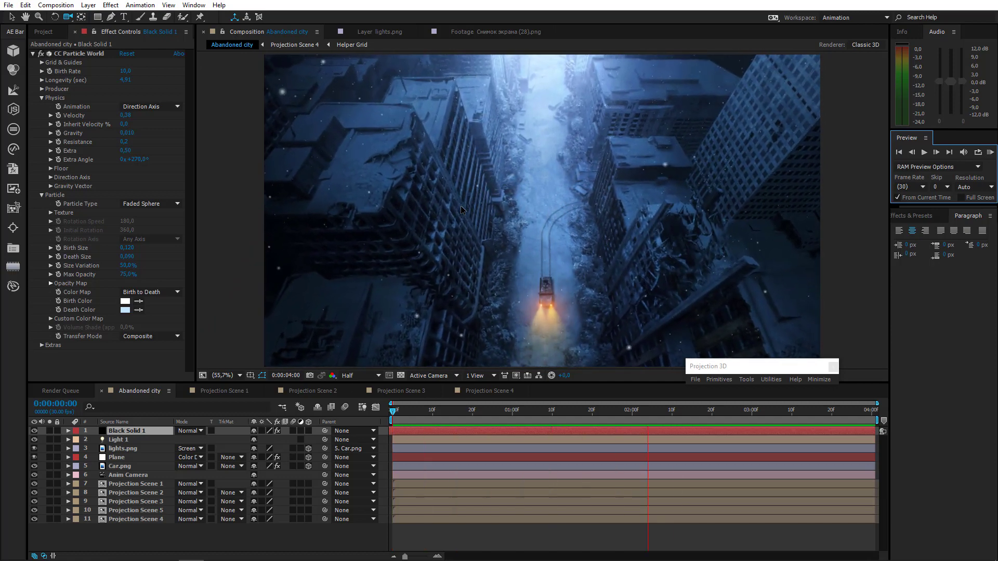
Step: Close the Projection 3D window, play the finished composition in a full-screen RAM preview, and deselect all layers
{"action": "left_click", "coordinate": [833, 368]}
{"action": "left_click", "coordinate": [990, 153]}
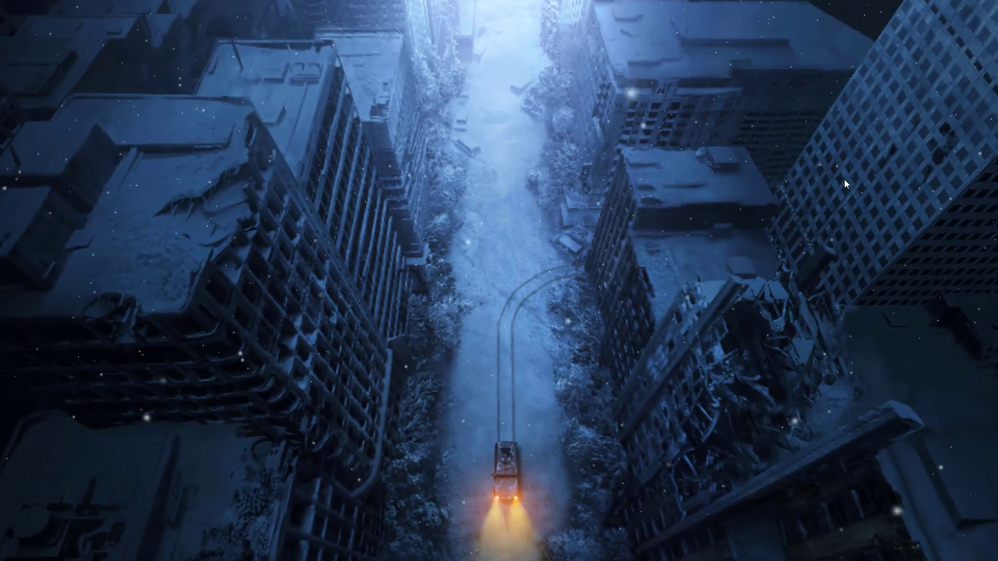
{"action": "key", "text": "space"}
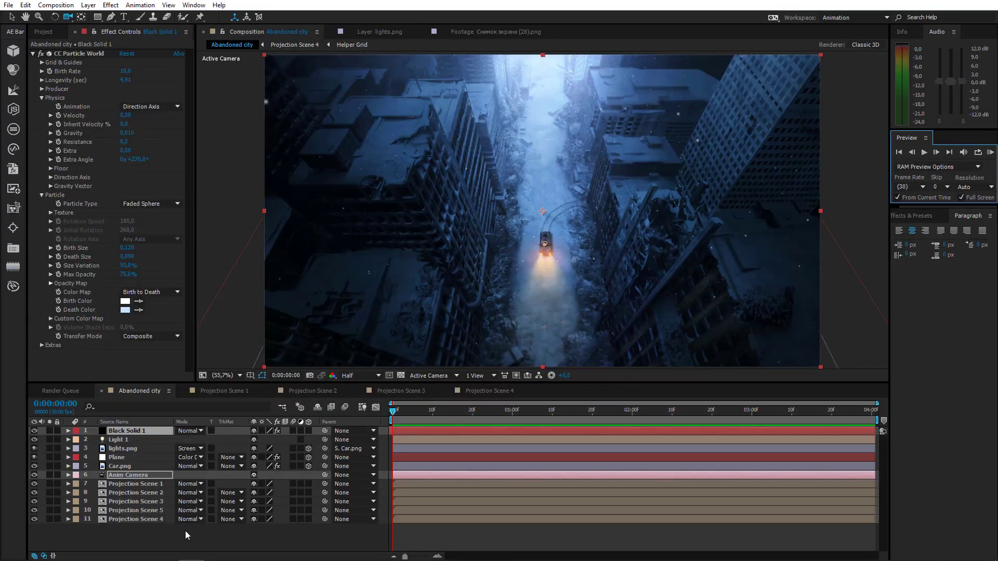
{"action": "left_click", "coordinate": [186, 531]}
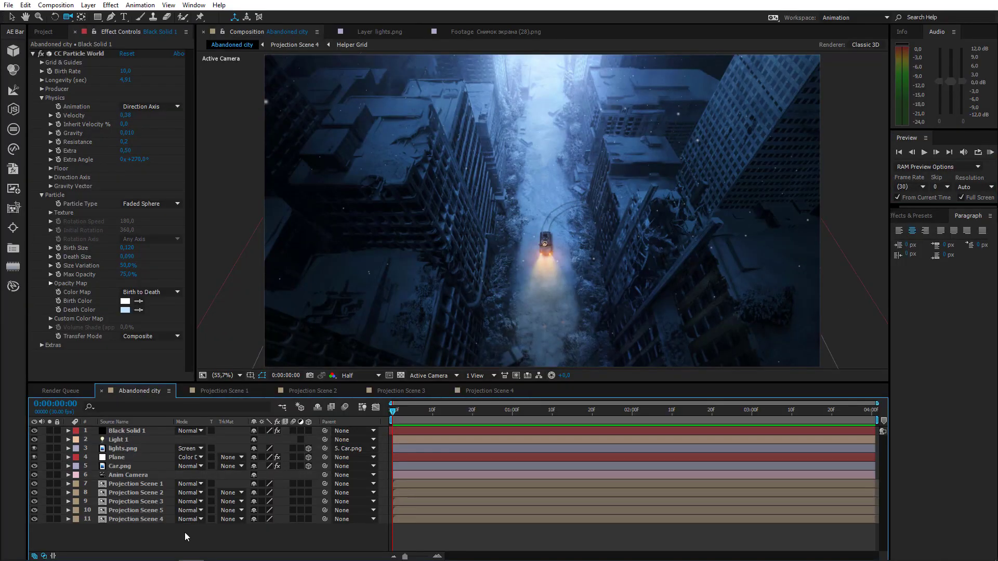